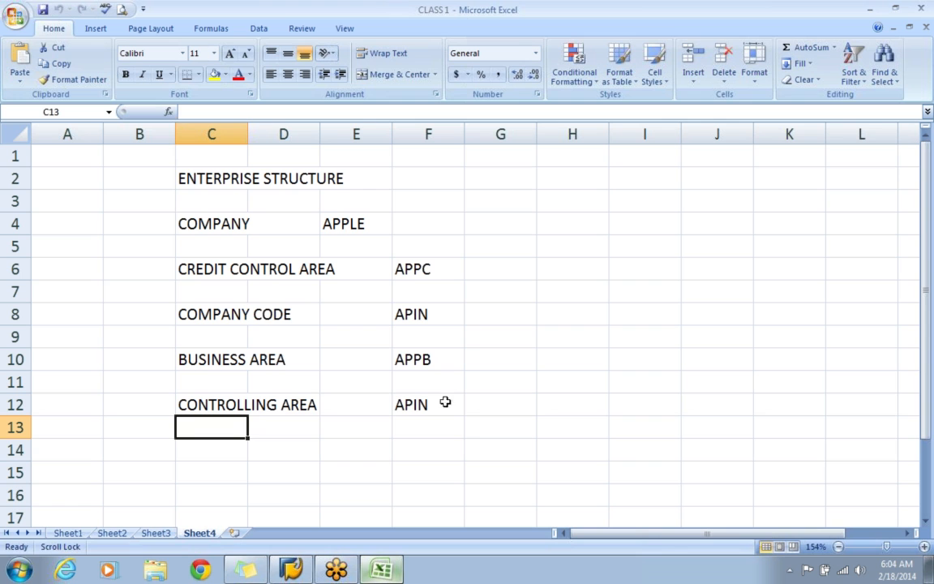
Make the ENTERPRISE STRUCTURE heading in cell C2 bold.
left_click(549, 411)
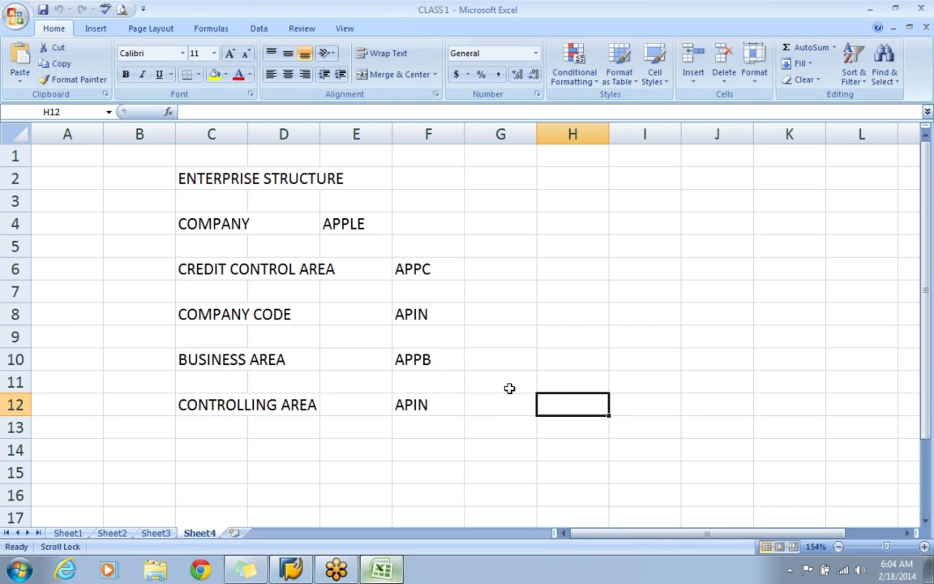
left_click(193, 179)
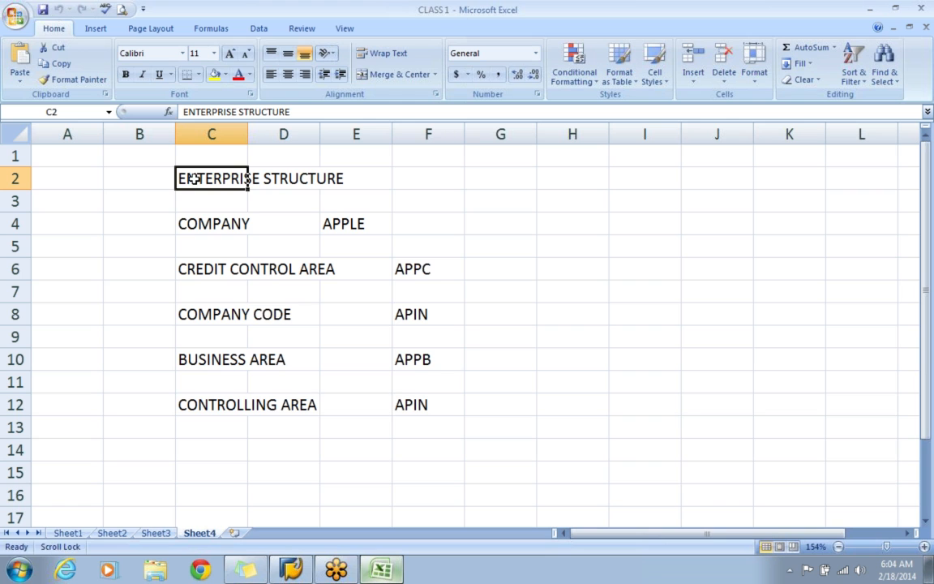
key("ctrl+b")
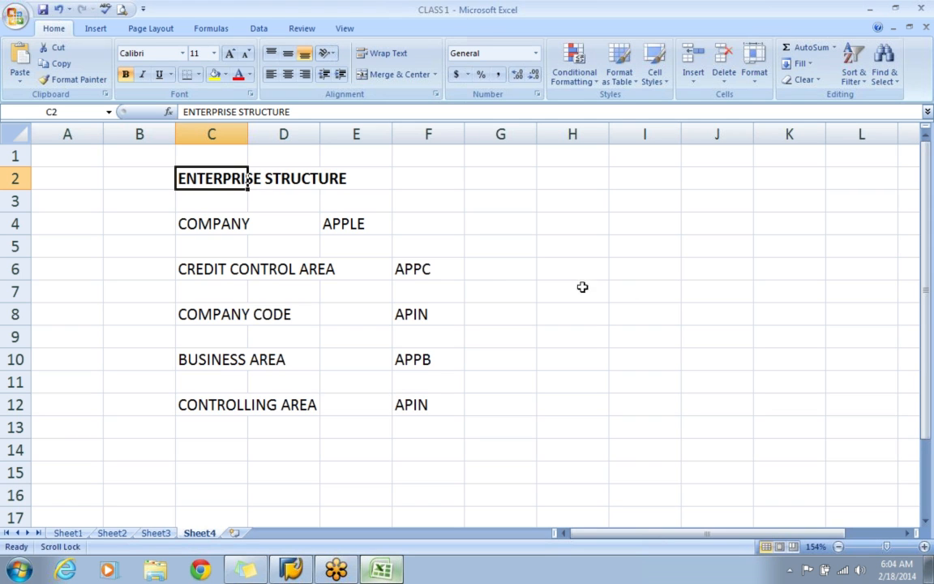
Enter the description "HIGHEST LEVEL IN ENTERPRISE" in cell H4 for the COMPANY row.
left_click(562, 224)
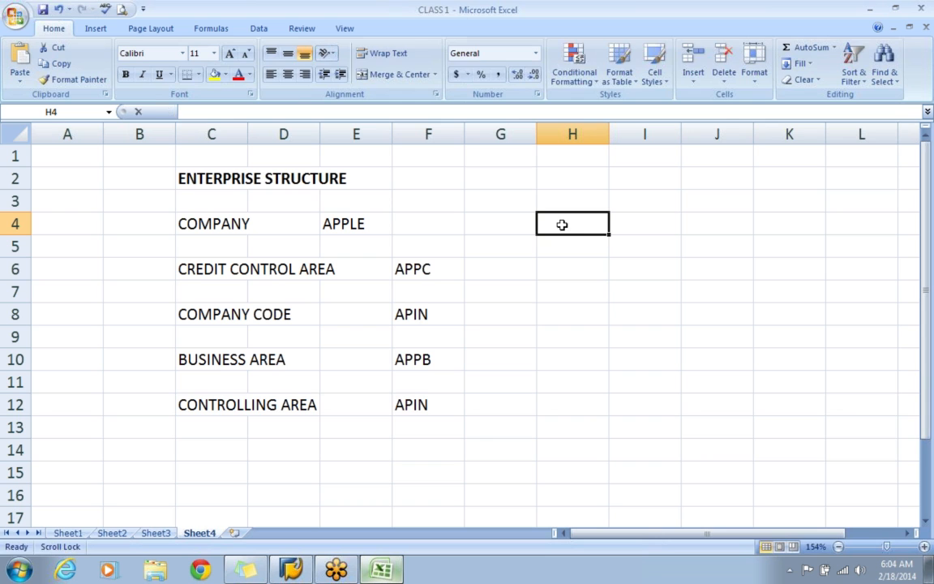
type("hi")
key("BackSpace")
key("BackSpace")
type("HIG")
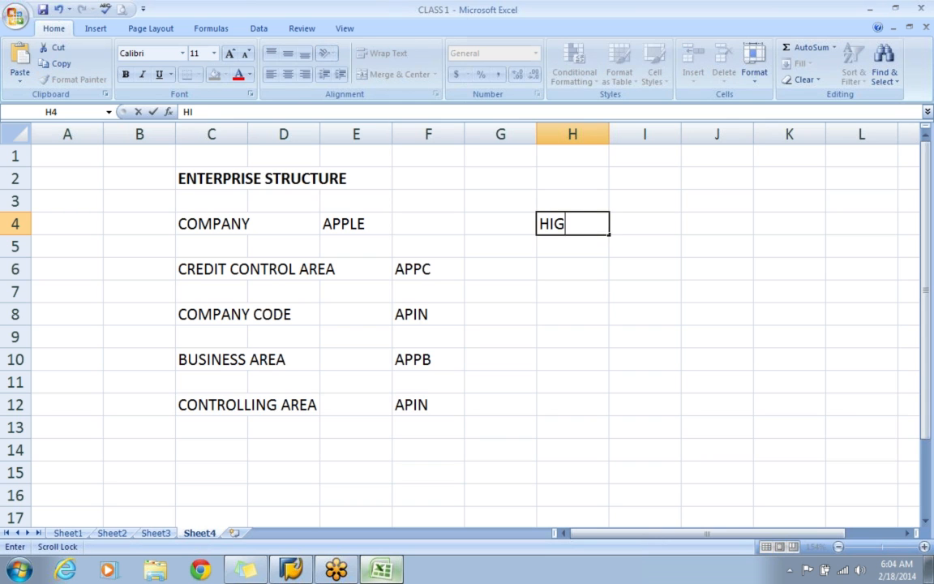
type("HEST L")
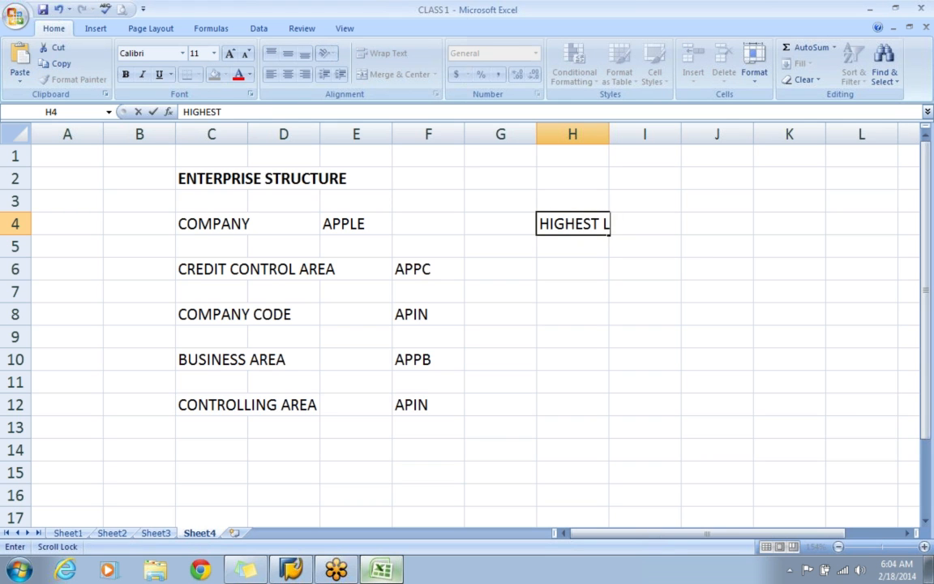
type("EVEL IN ENT")
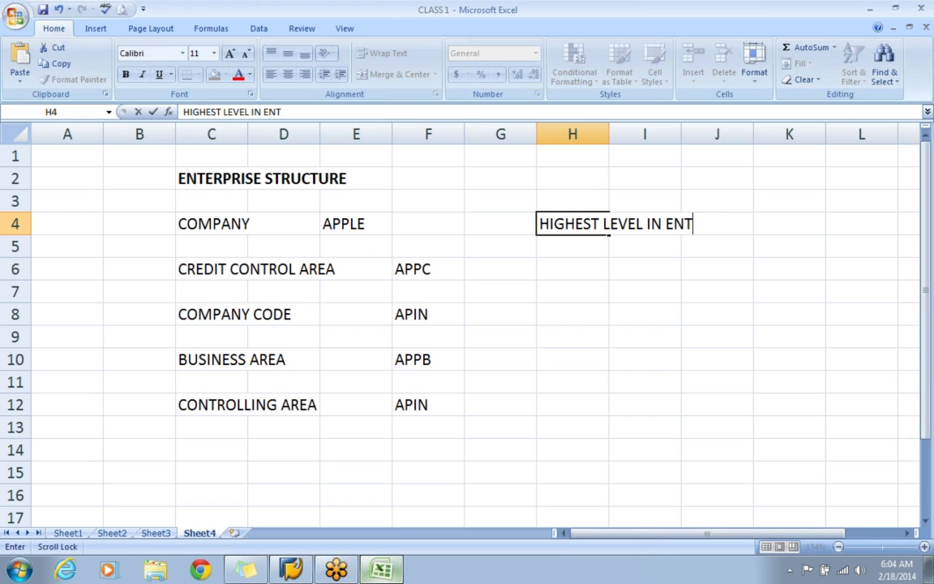
type("ERPRISE")
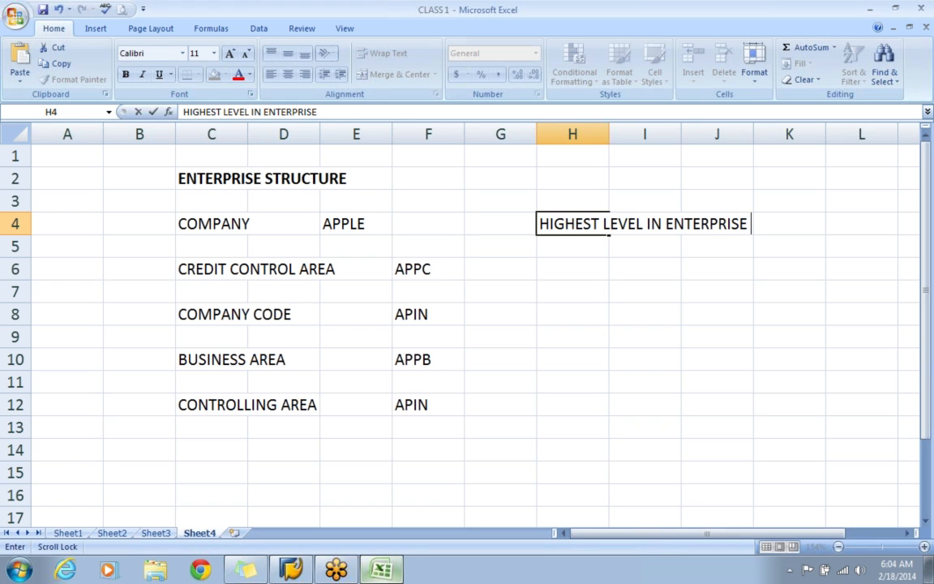
Enter the description "MAINTAIN THE CREDIT LIMIT" in cell H6 for the CREDIT CONTROL AREA row.
left_click(558, 265)
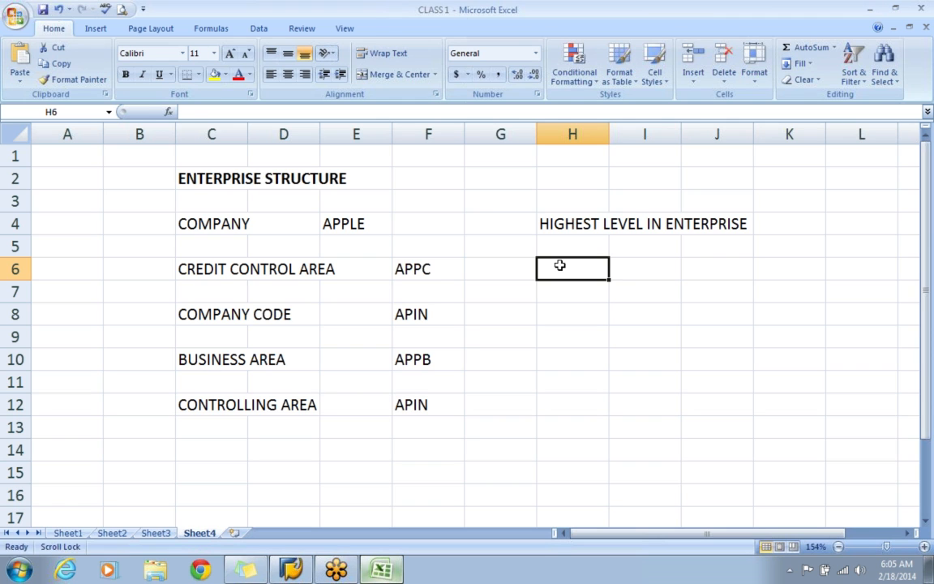
type("MAINTAIN THE CREDIT LIMIT")
key("Return")
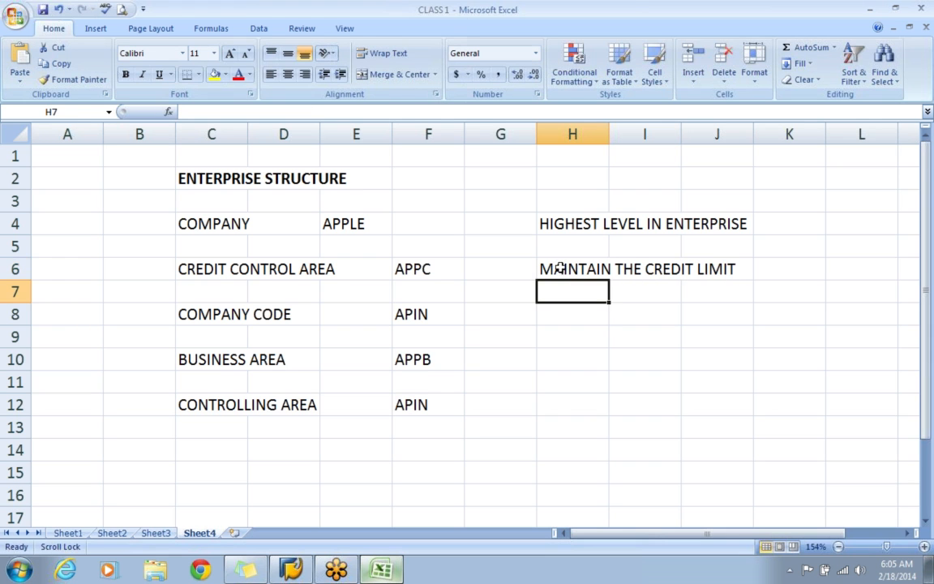
Enter the description "BALANCE SHEET" in cell H8 for the COMPANY CODE row.
left_click(570, 317)
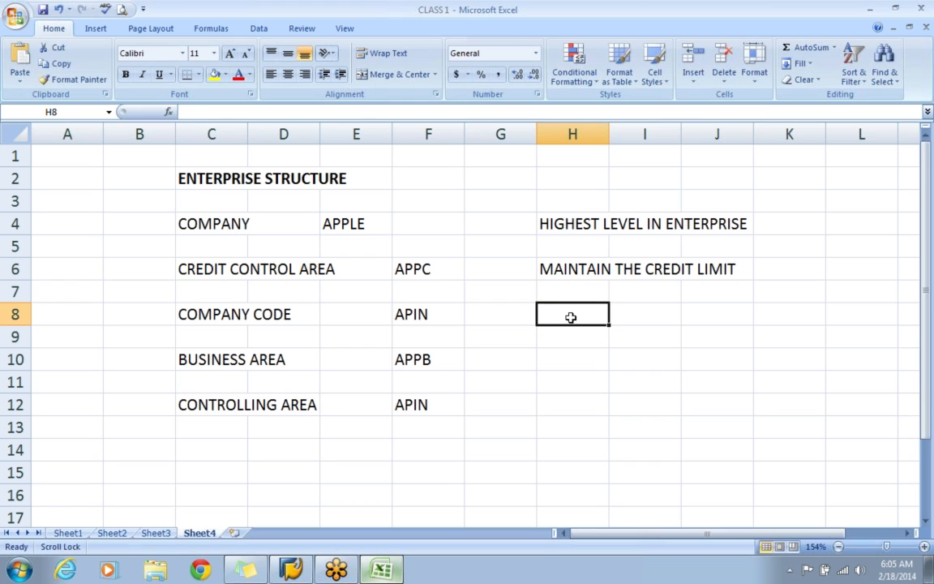
type("BALANCE SHEET")
key("Return")
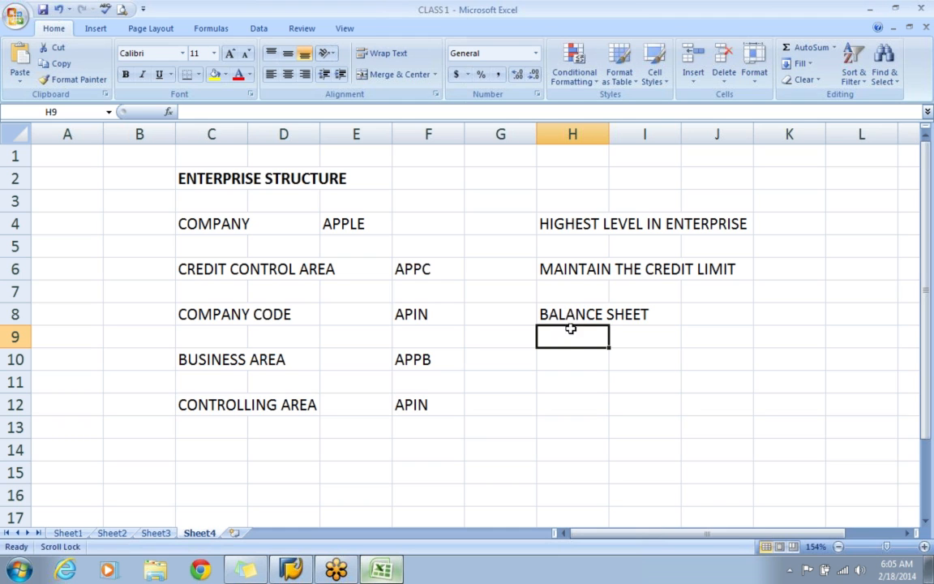
Enter the description "BUSINESS - SALES AREA" in cell H10 for the BUSINESS AREA row.
left_click(571, 360)
type("BUSINESS")
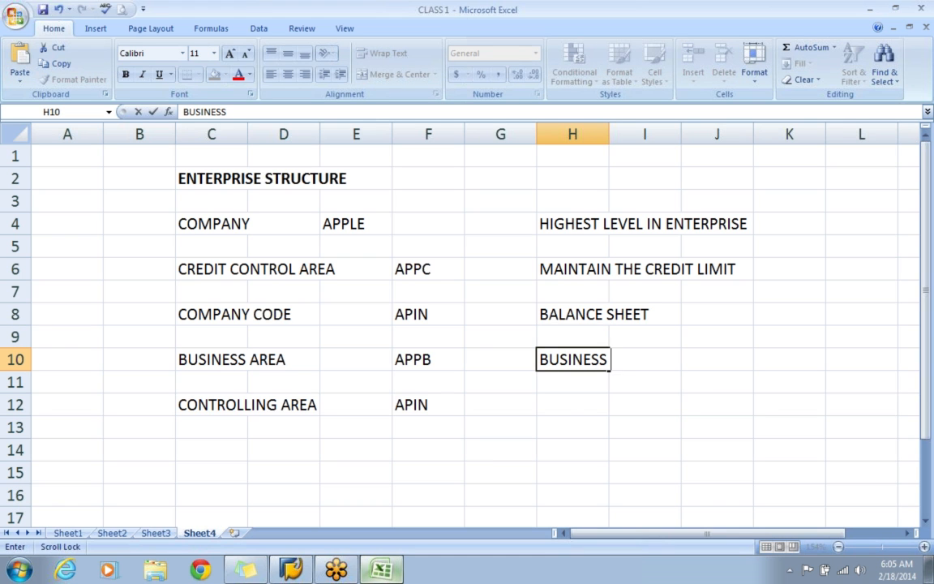
type(" - SALES AREA")
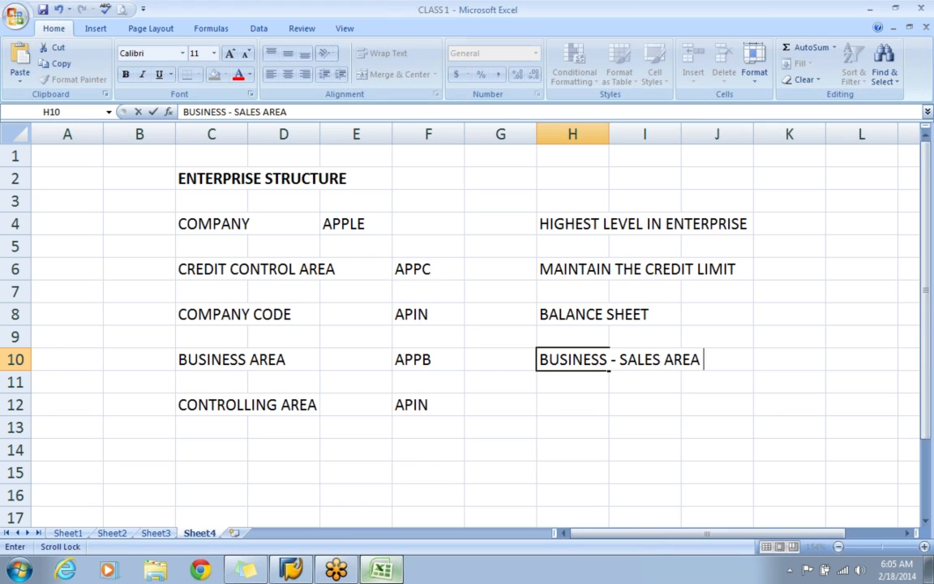
Enter the description "ALLOCATION BUDGET WITHIN AN ORGANIZATION'" in cell H12 for the CONTROLLING AREA row.
left_click(570, 409)
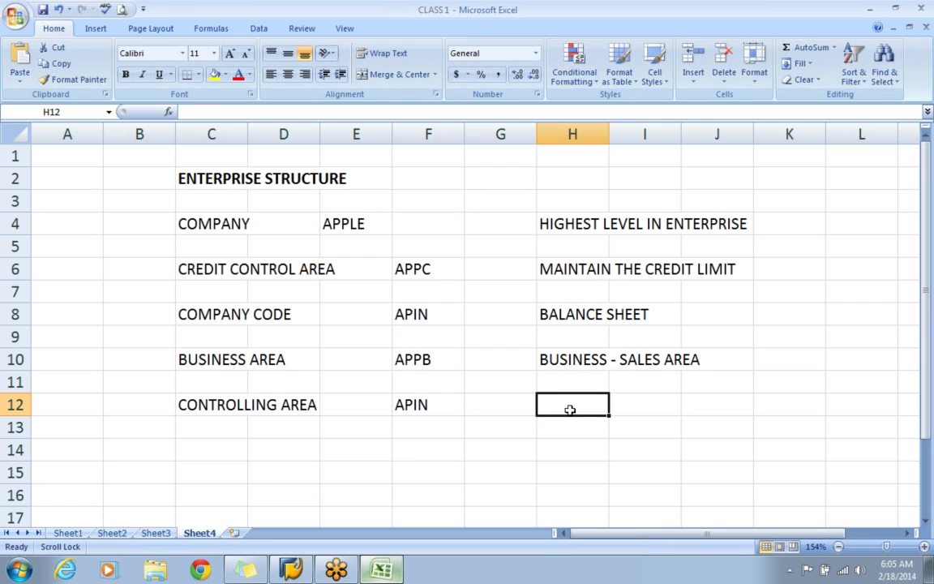
type("ALLOCA")
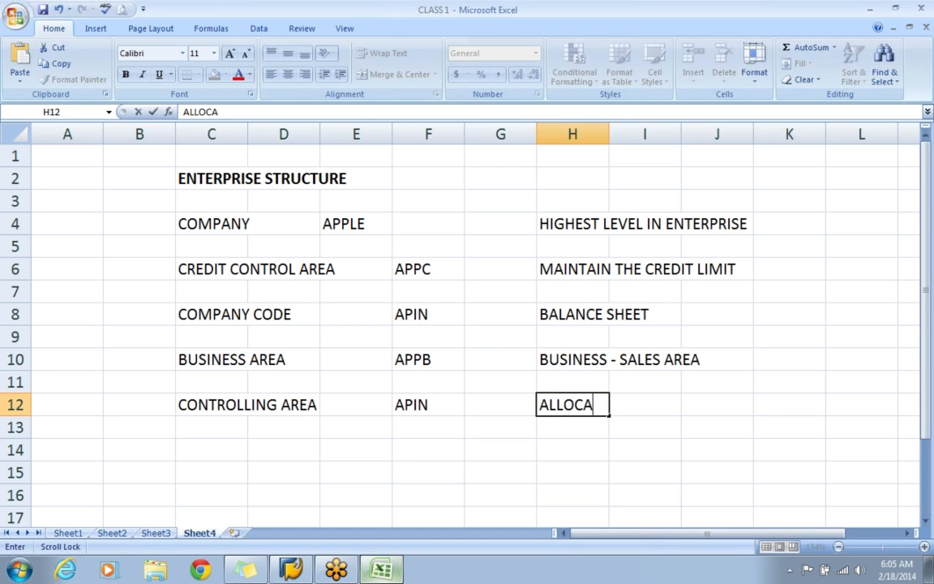
type("TION BUDGET WI")
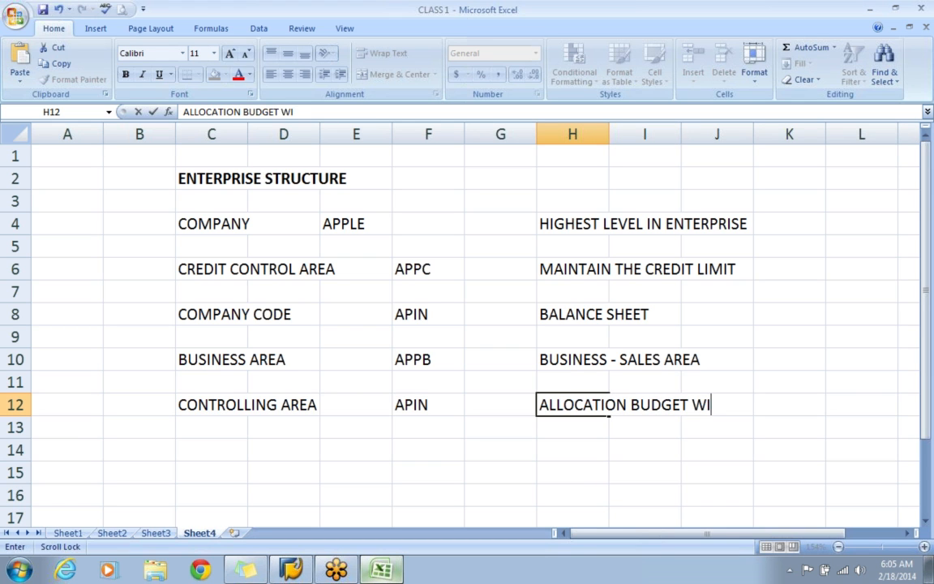
type("THIN AN O")
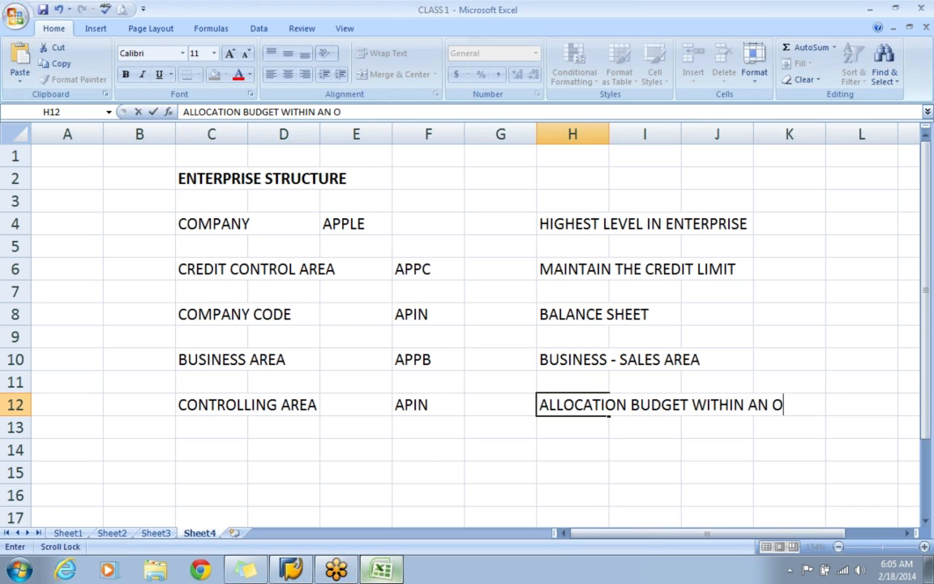
type("RGANIZATION'")
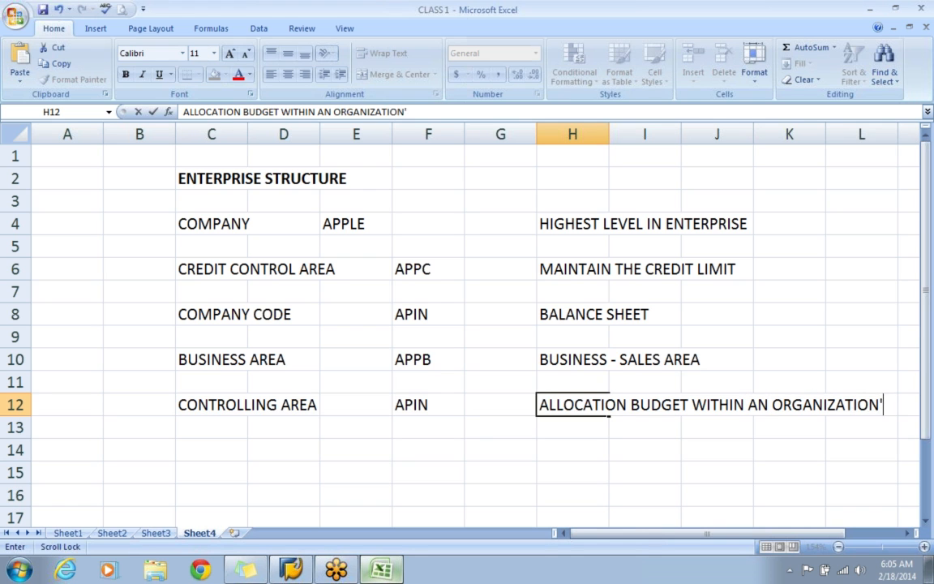
key("Return")
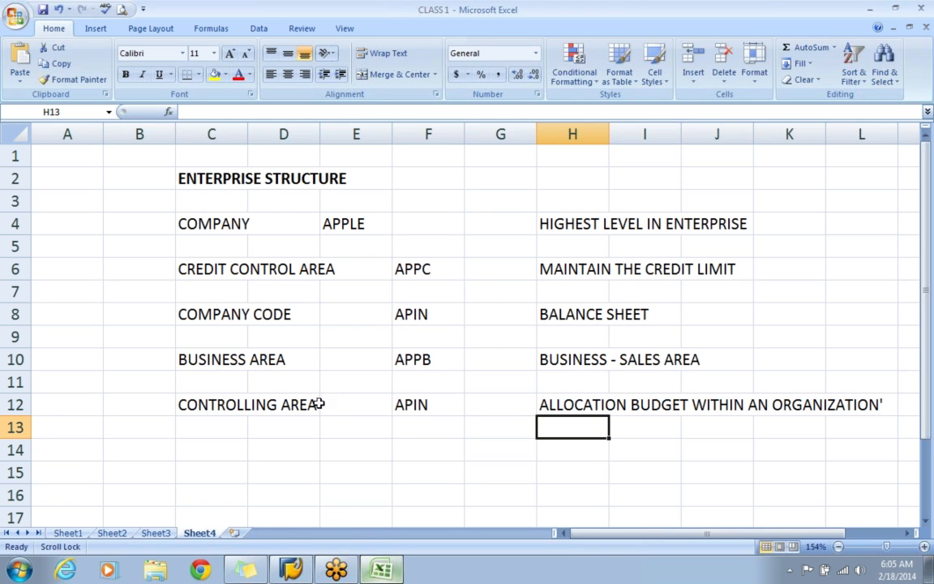
Switch to SAP Logon, open the eh5 system's logon screen and fill in the user ID for client 800.
left_click(279, 532)
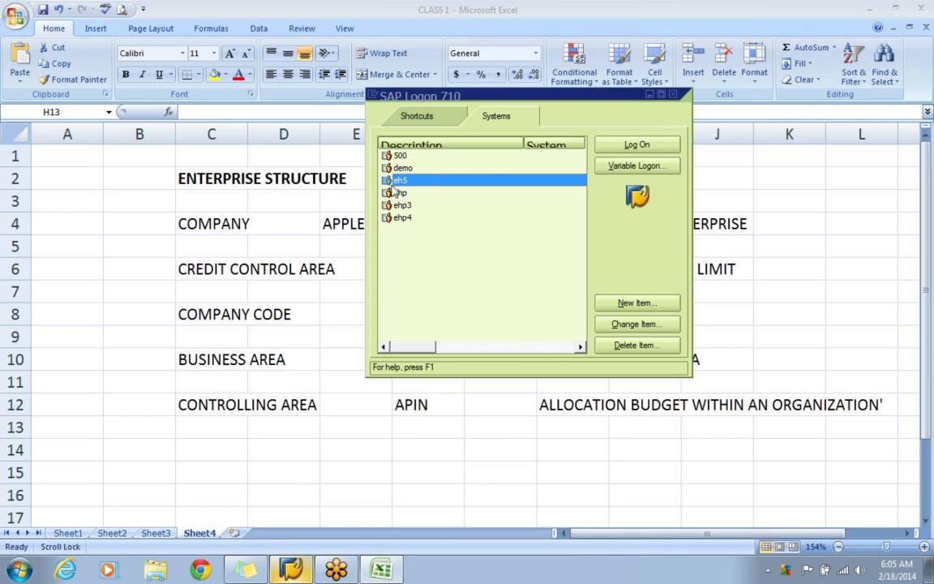
left_click(635, 145)
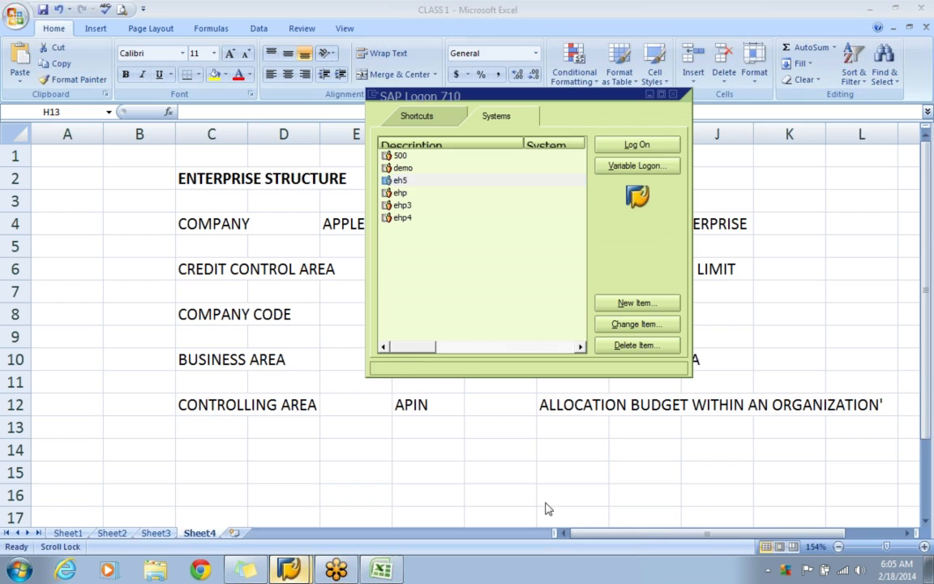
type("SA")
key("Down")
key("Return")
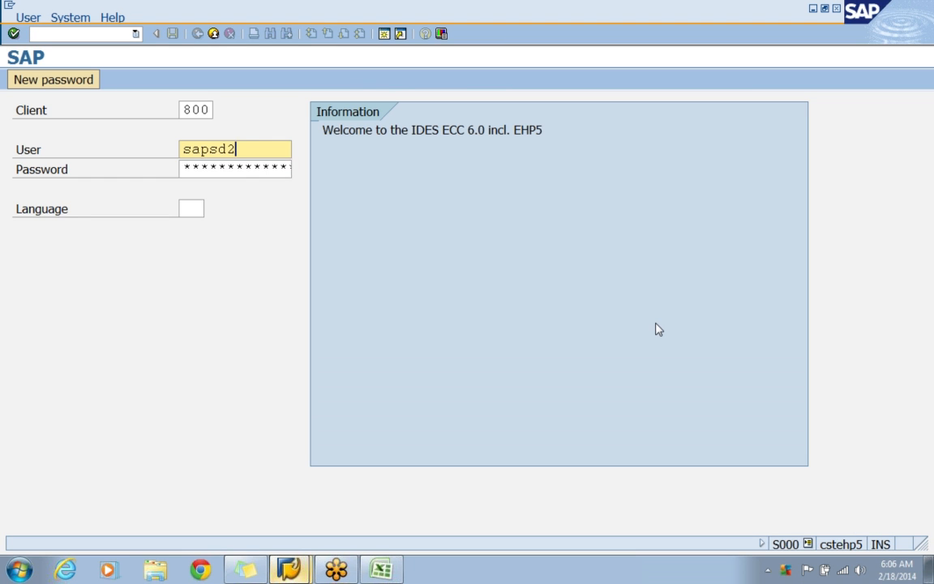
key("BackSpace")
type("1")
key("Tab")
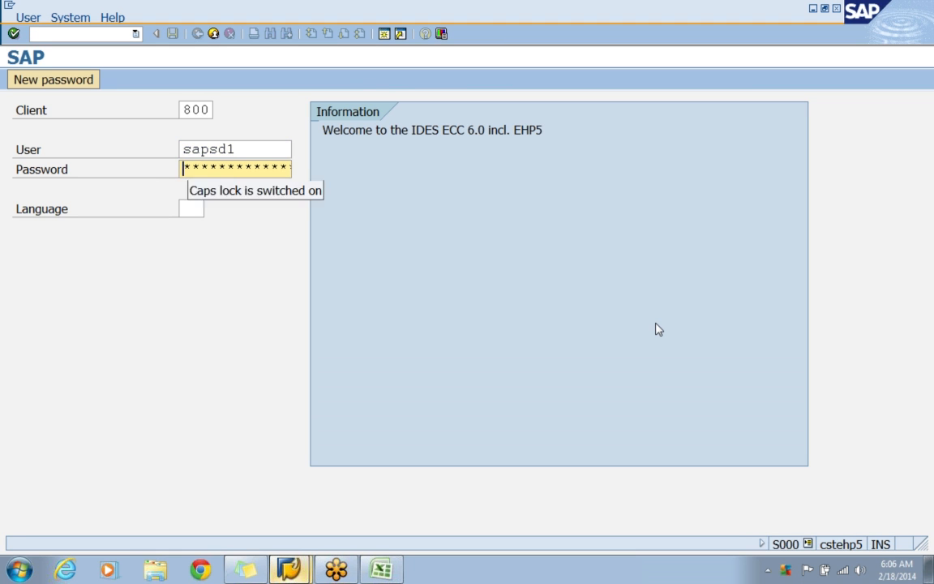
Enter the account password and log on, choosing to continue with this logon and end any other logons in the system.
type("*******")
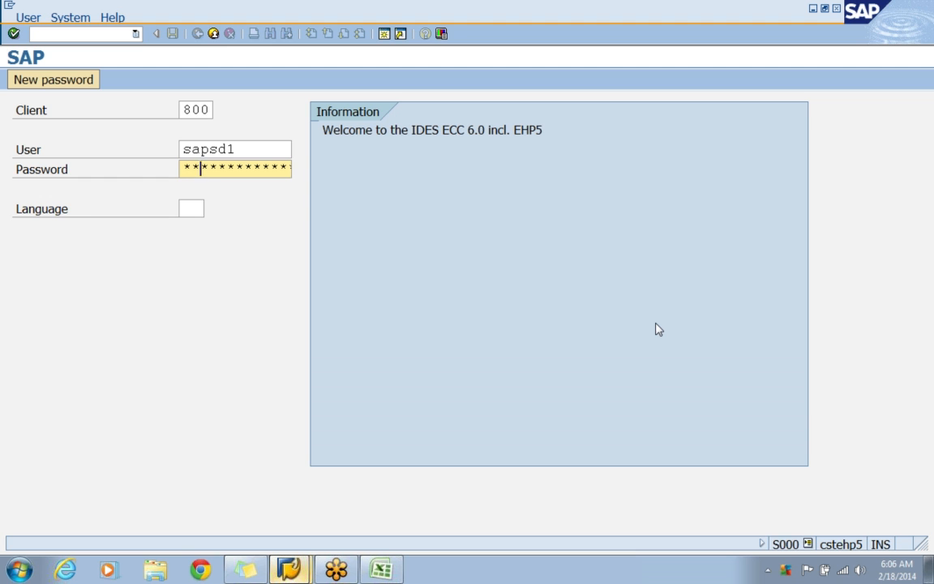
type("****")
key("Return")
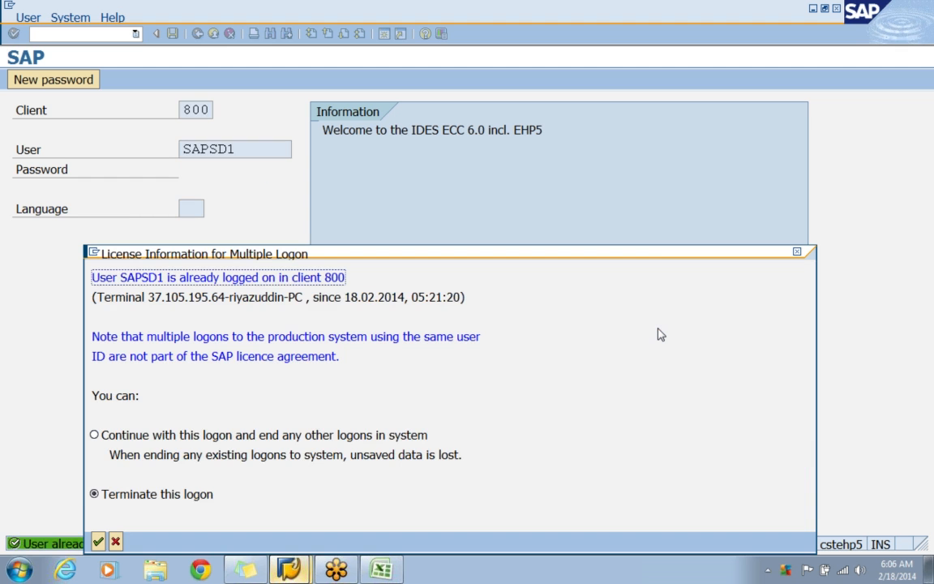
key("Up")
key("Return")
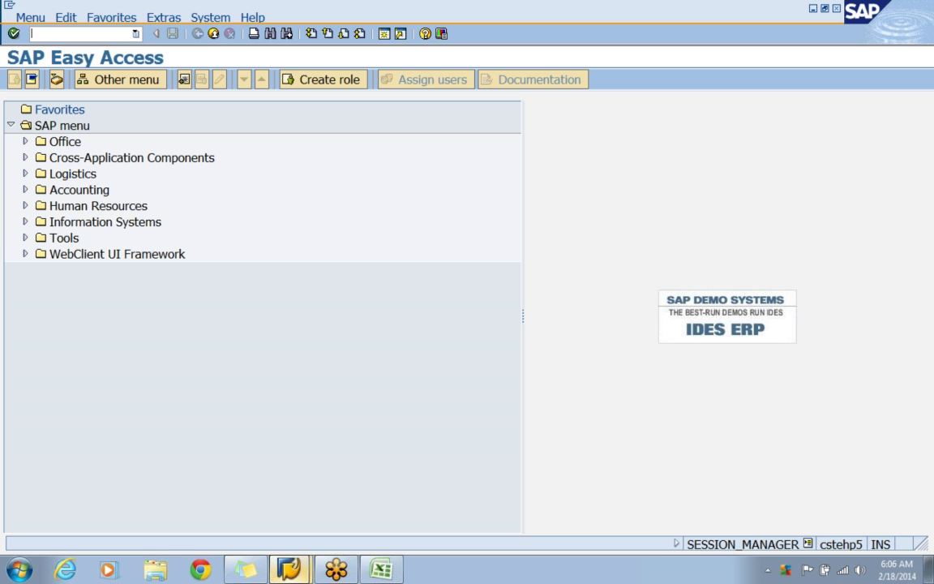
Run transaction SPRO and open the SAP Reference IMG.
type("spro")
key("Return")
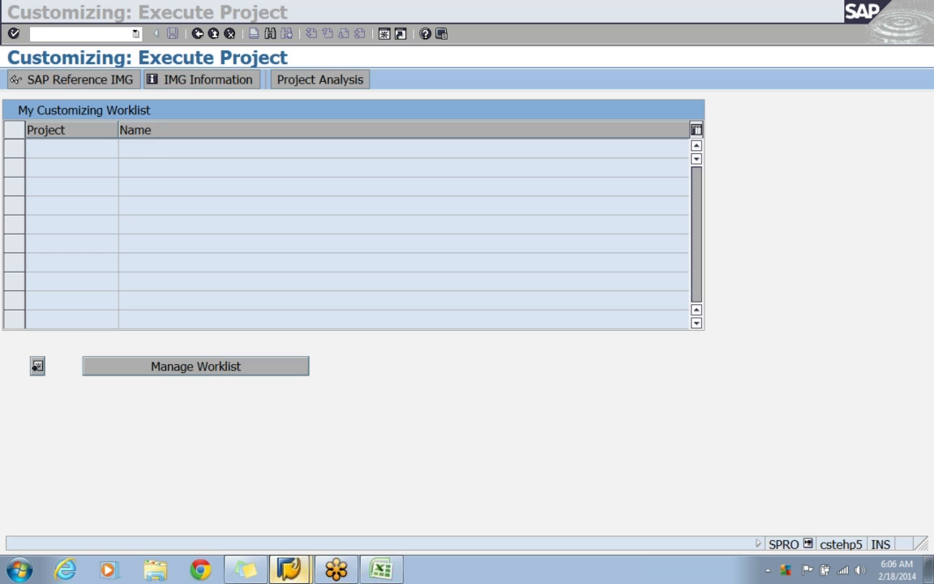
left_click(74, 88)
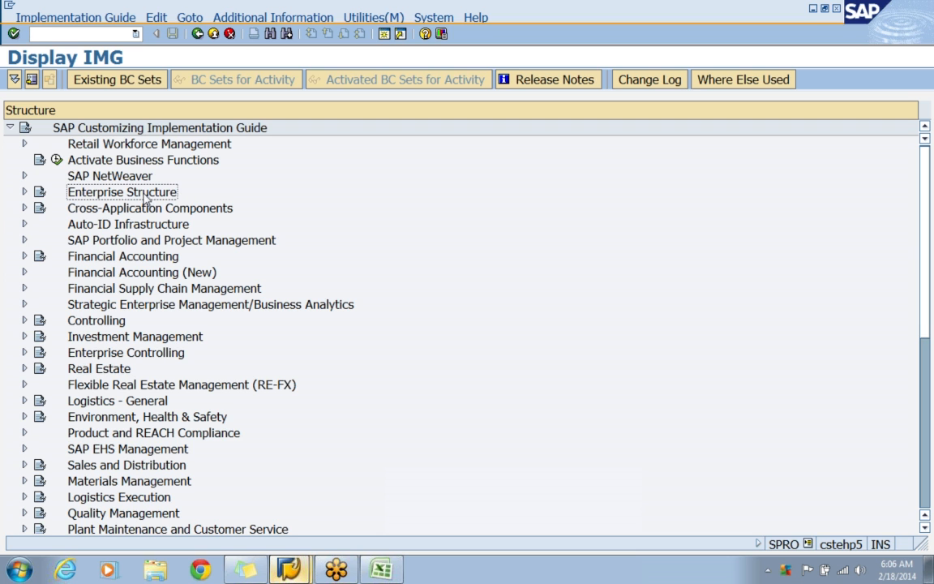
Expand Enterprise Structure, its Definition node and the Financial Accounting node in the implementation guide.
left_click(25, 192)
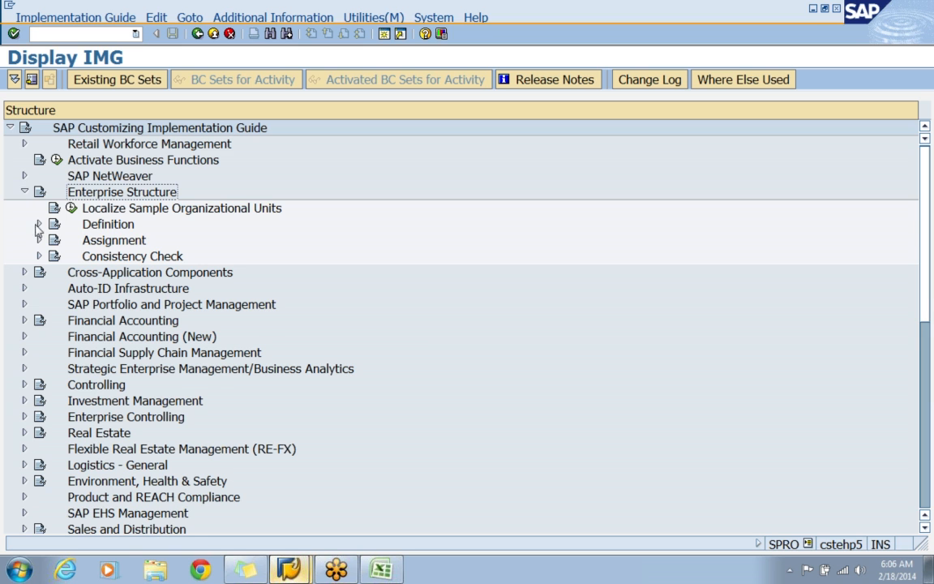
left_click(39, 224)
left_click(119, 242)
left_click(123, 260)
left_click(127, 243)
left_click(128, 255)
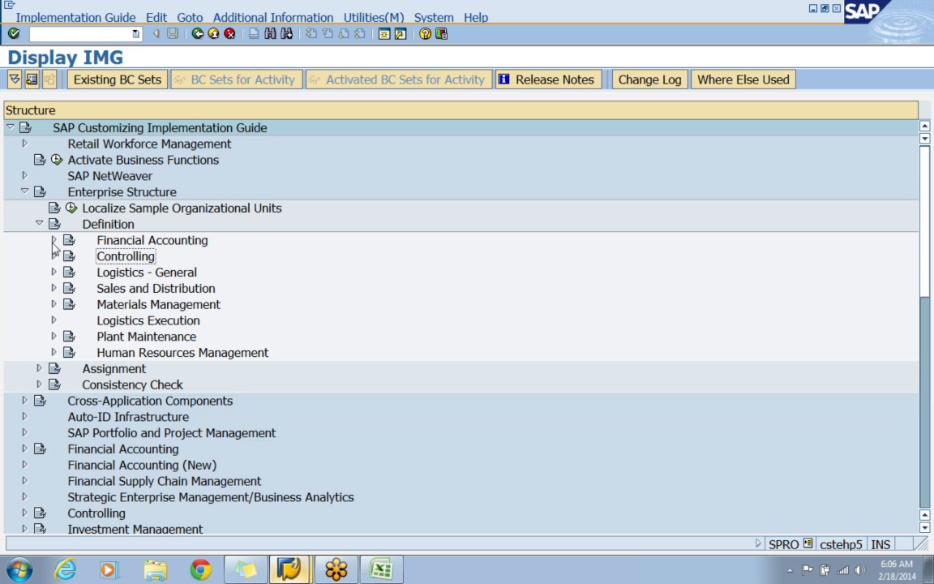
left_click(54, 241)
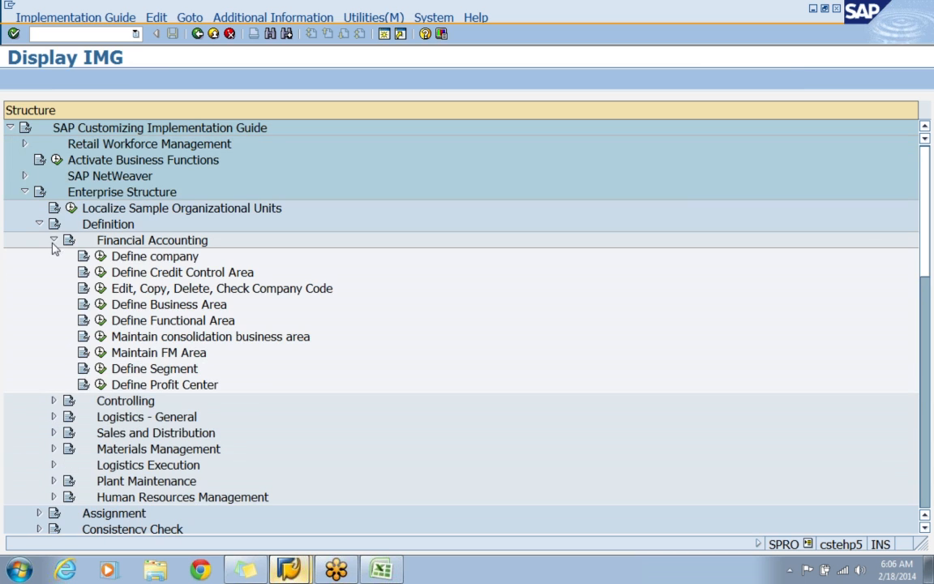
Go through the Financial Accounting definition activities from Define company down to Define Business Area.
left_click(156, 258)
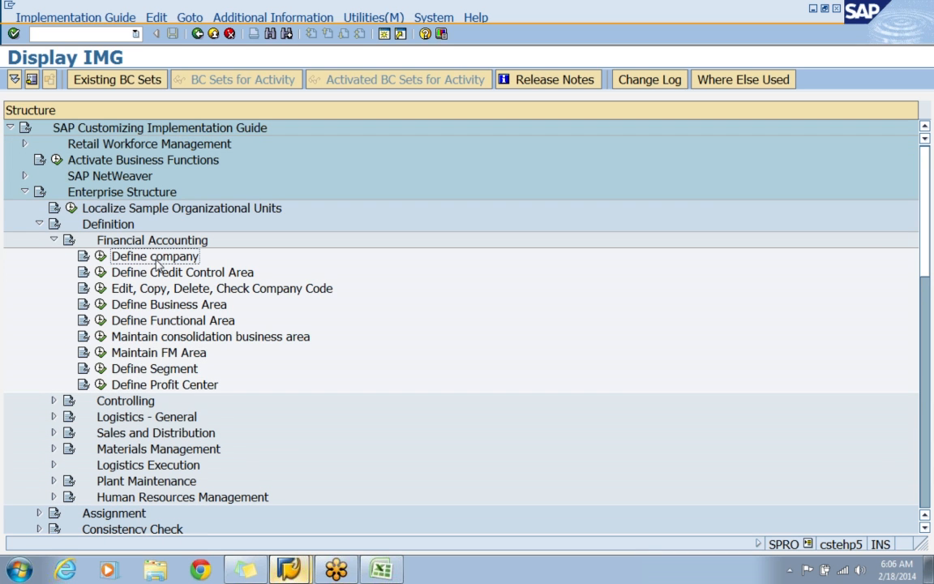
left_click(157, 264)
key("Down")
key("Down")
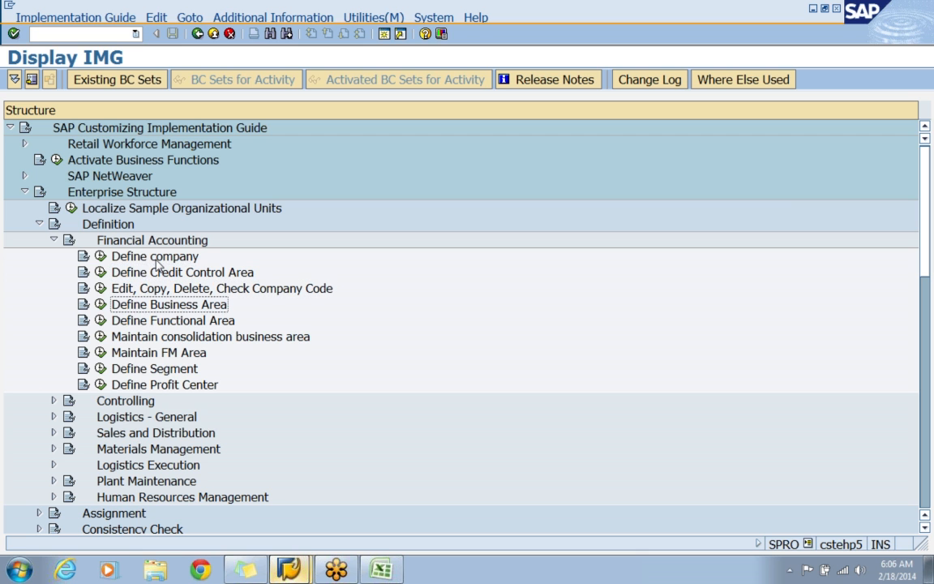
Collapse Financial Accounting and expand Controlling within the Enterprise Structure definitions.
left_click(53, 239)
left_click(94, 256)
left_click(53, 256)
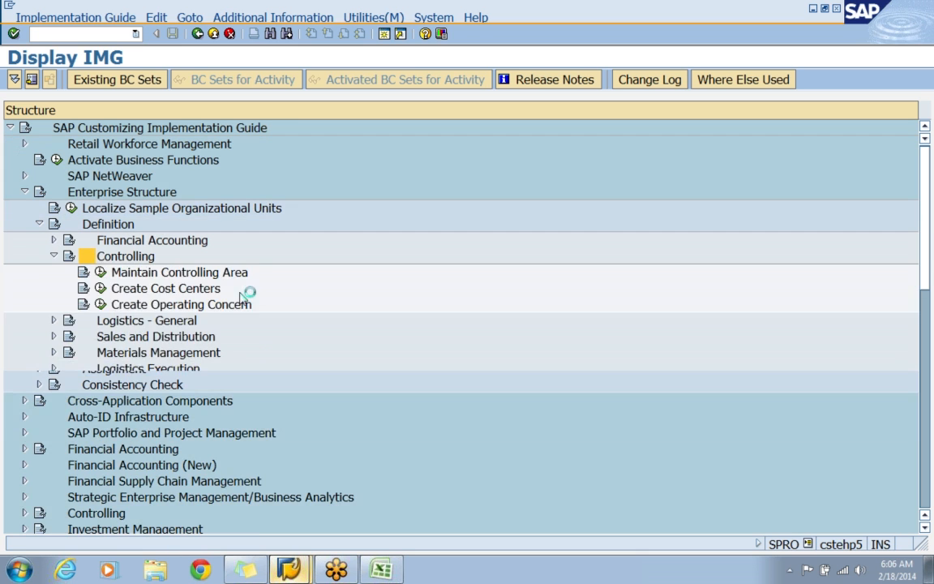
Collapse Controlling and expand Logistics - General to locate the activities that define the plant and the division.
left_click(216, 276)
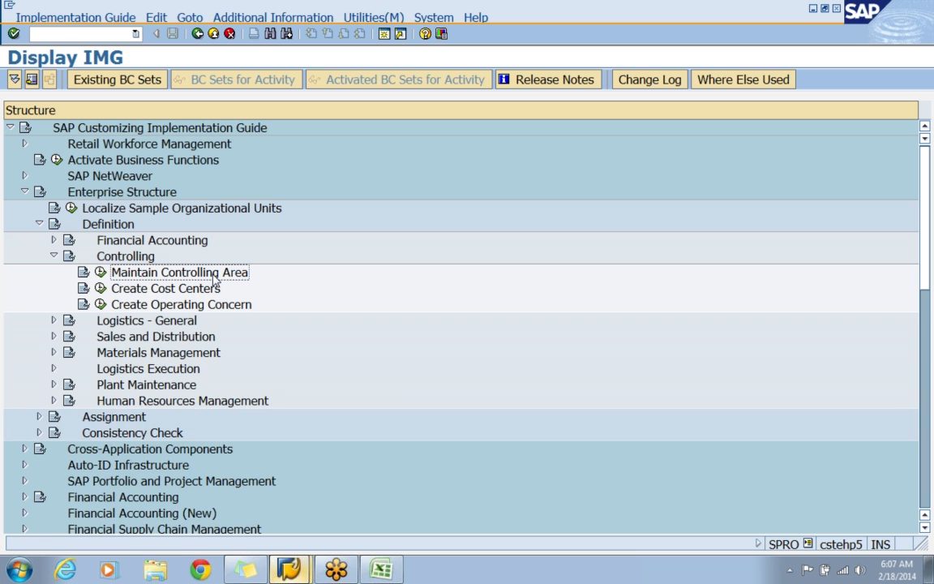
left_click(54, 256)
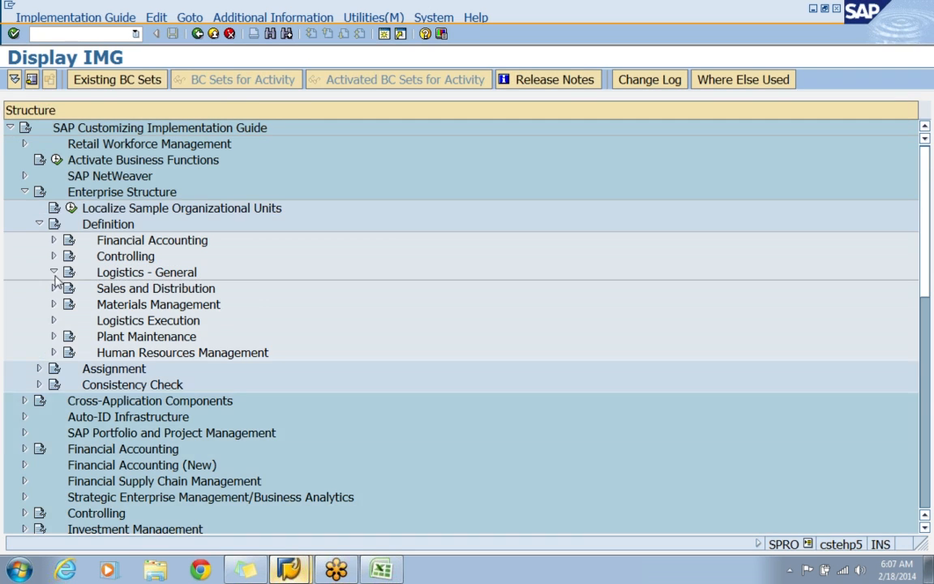
left_click(53, 272)
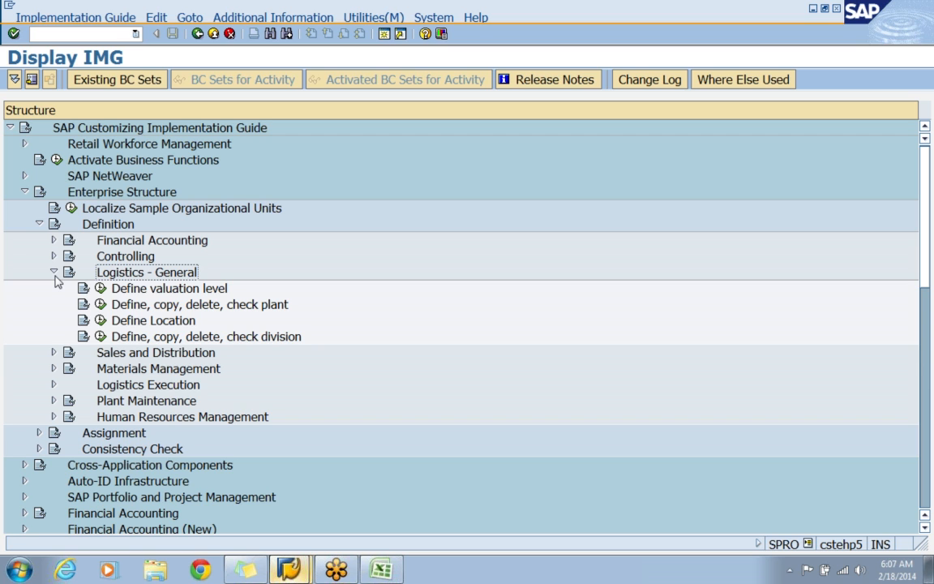
left_click(234, 307)
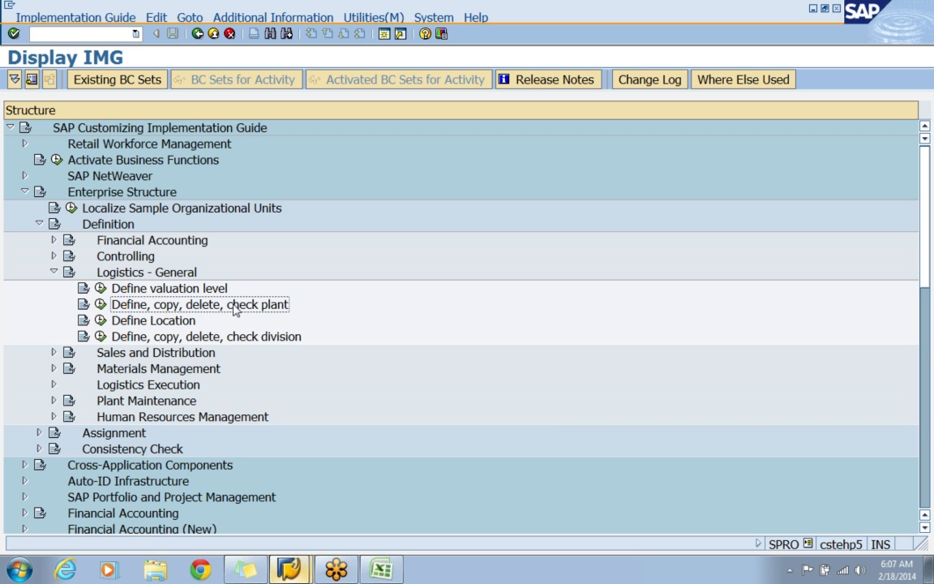
left_click(246, 339)
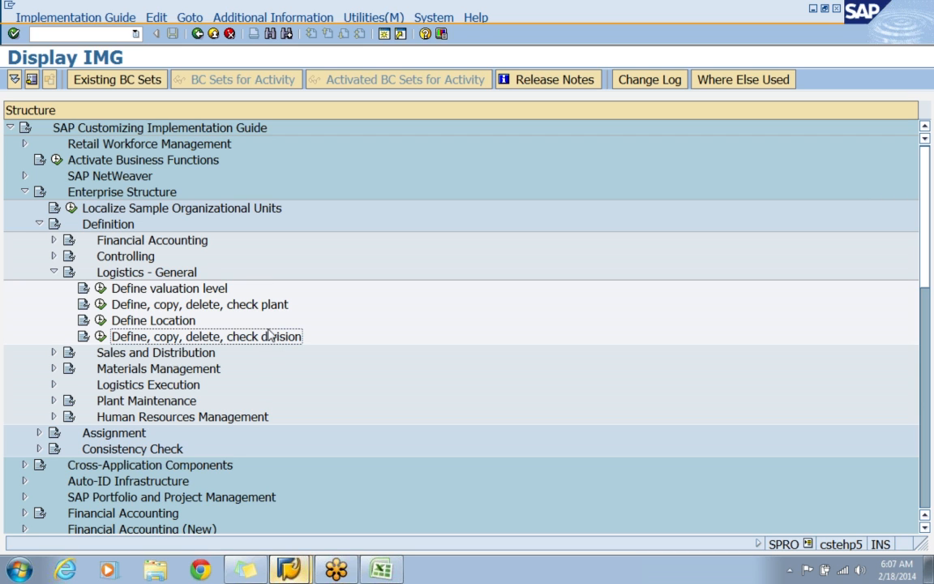
left_click(120, 306)
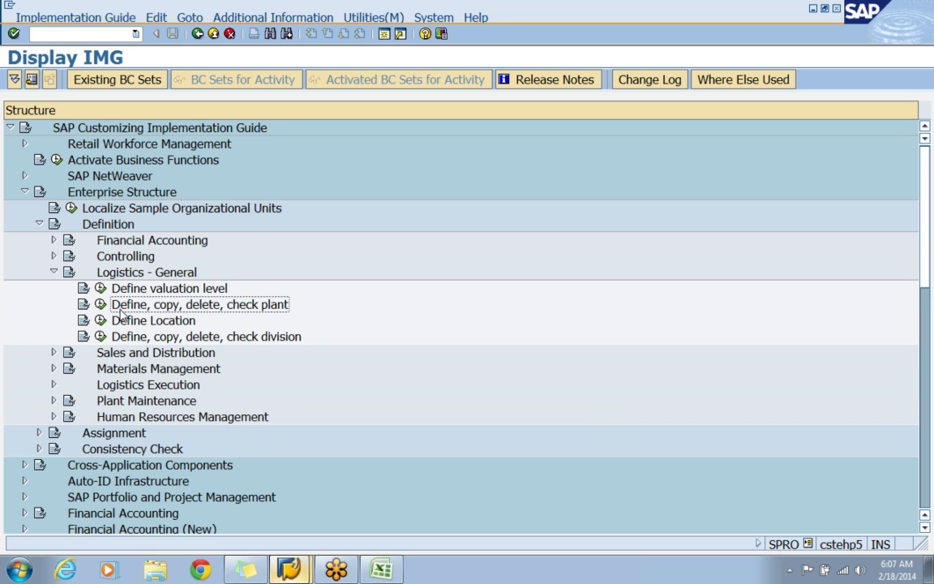
left_click(916, 32)
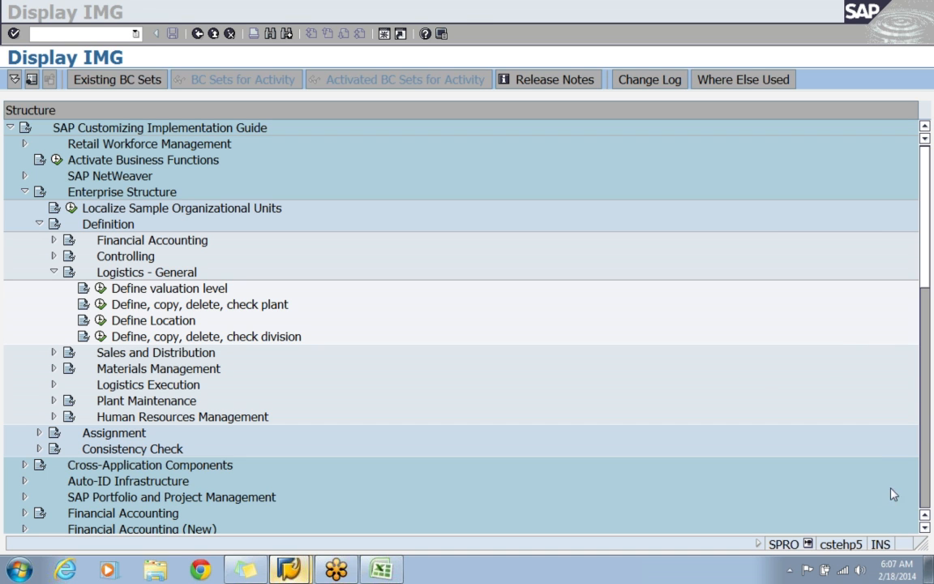
left_click(794, 440)
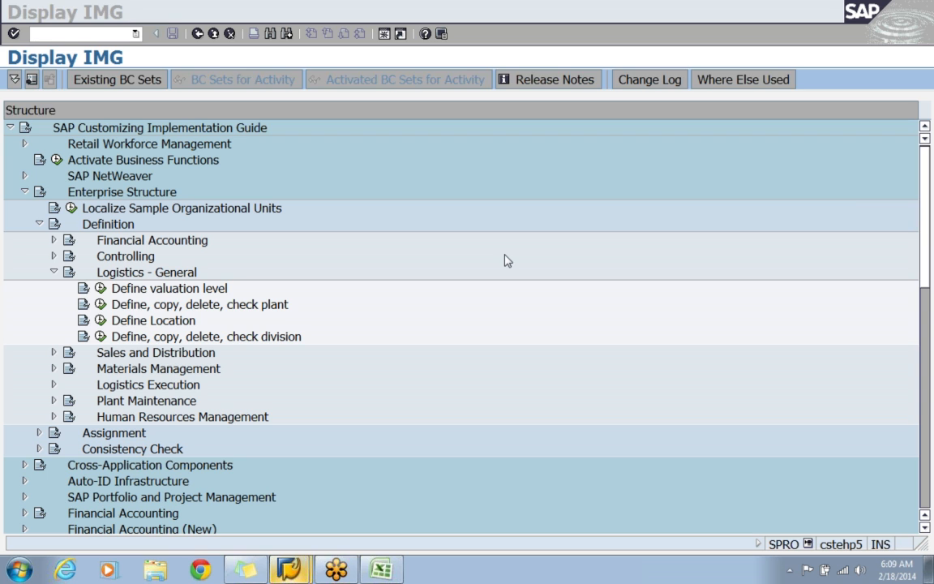
left_click(480, 311)
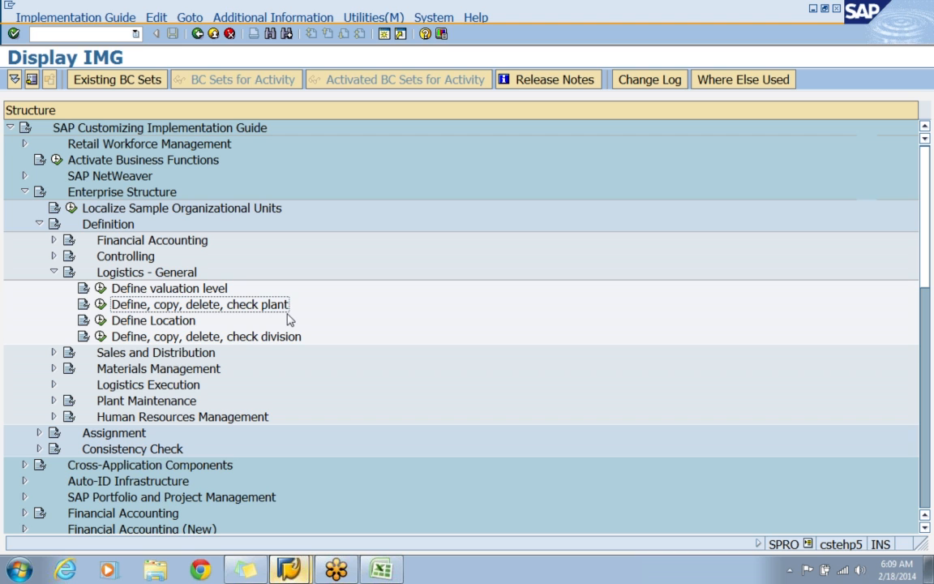
Run the Copy, delete, check plant activity under Logistics - General and start copying the plant organizational object.
left_click(99, 304)
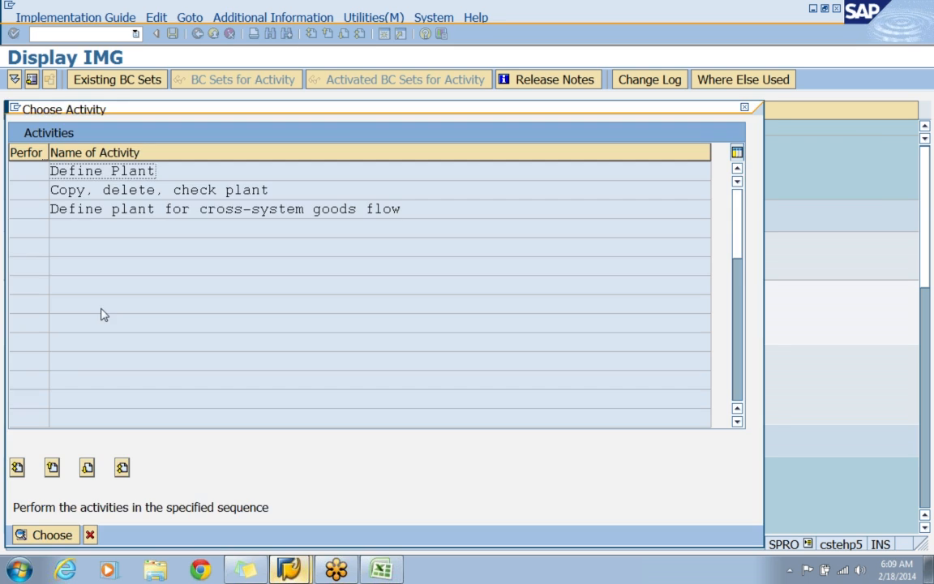
left_click_drag(348, 114, 540, 105)
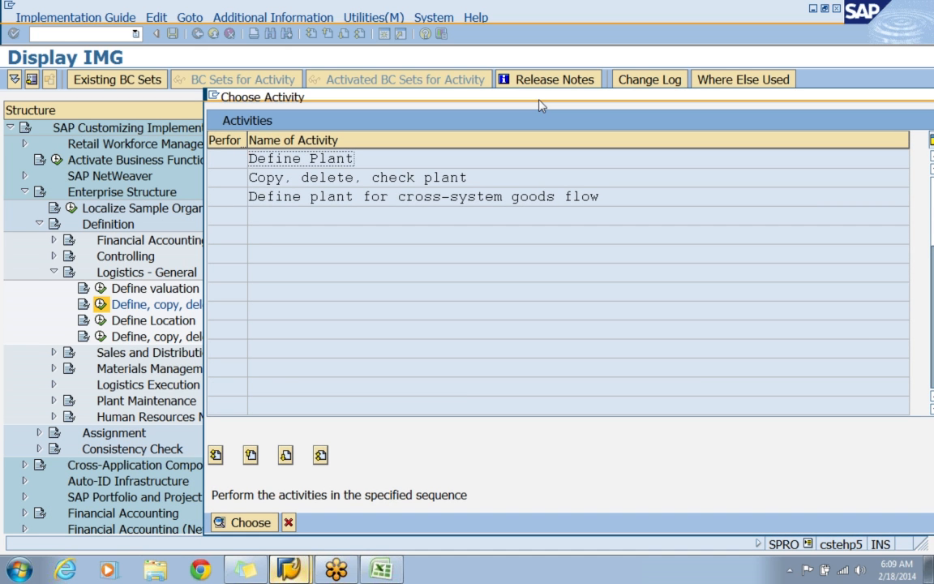
left_click(415, 178)
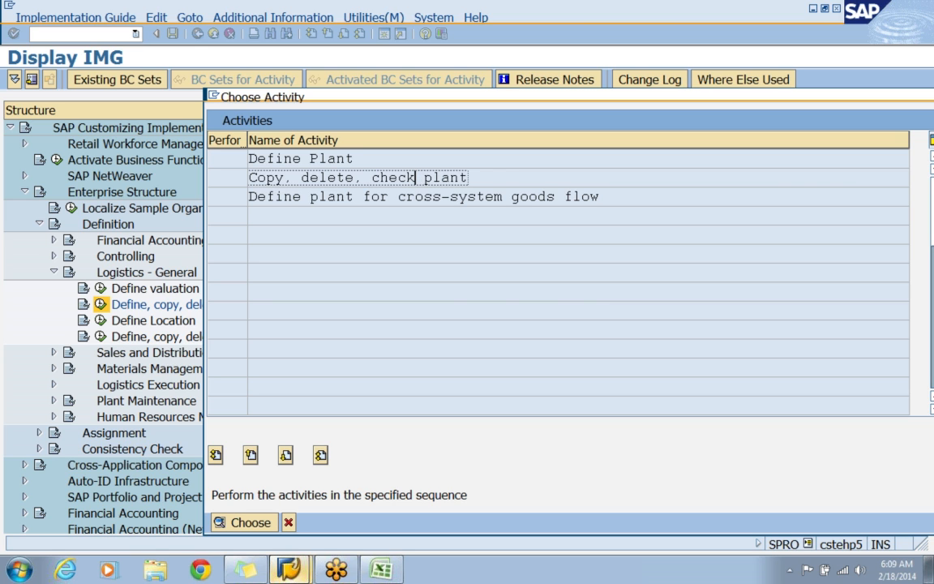
double_click(302, 178)
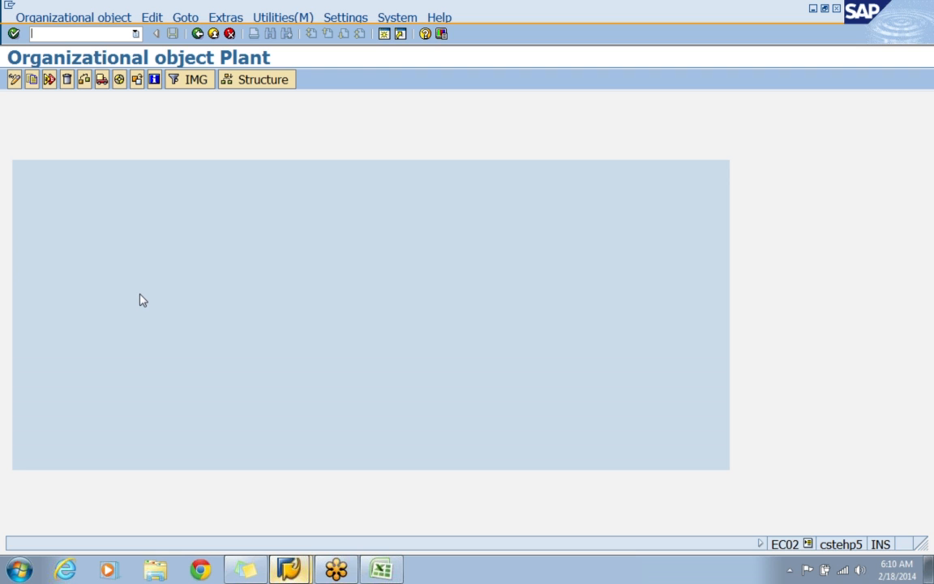
left_click(34, 82)
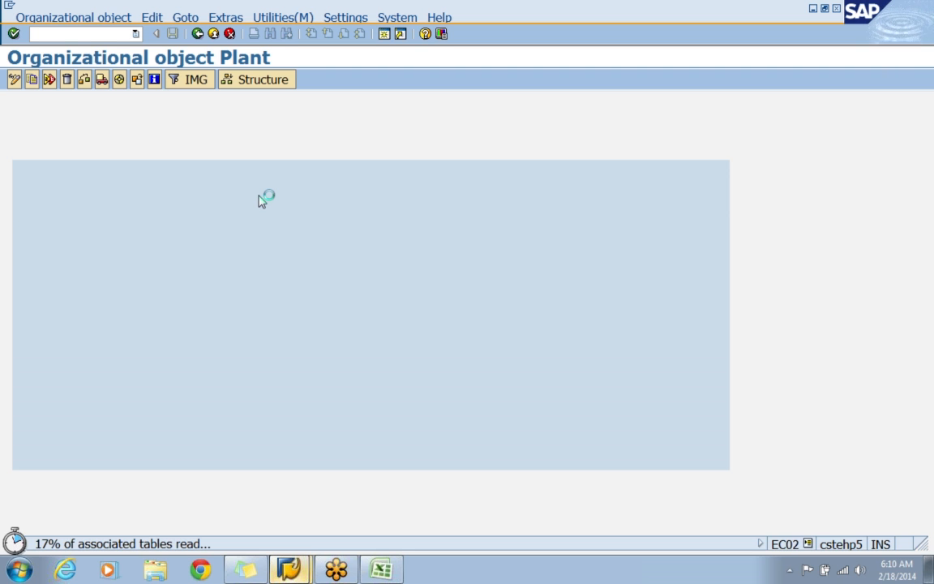
Safely eject the USB Mass Storage Device and dismiss the notification.
left_click(790, 570)
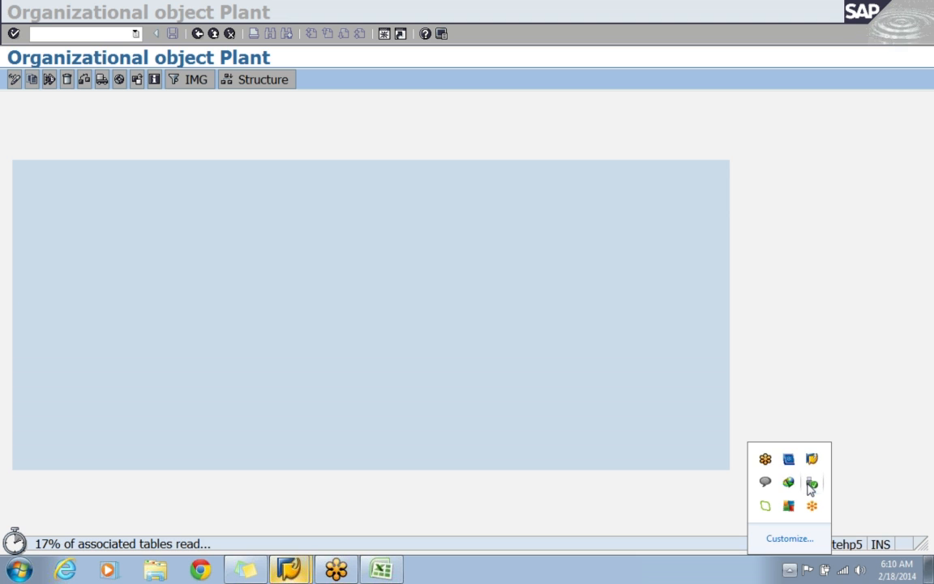
left_click(811, 487)
left_click(819, 424)
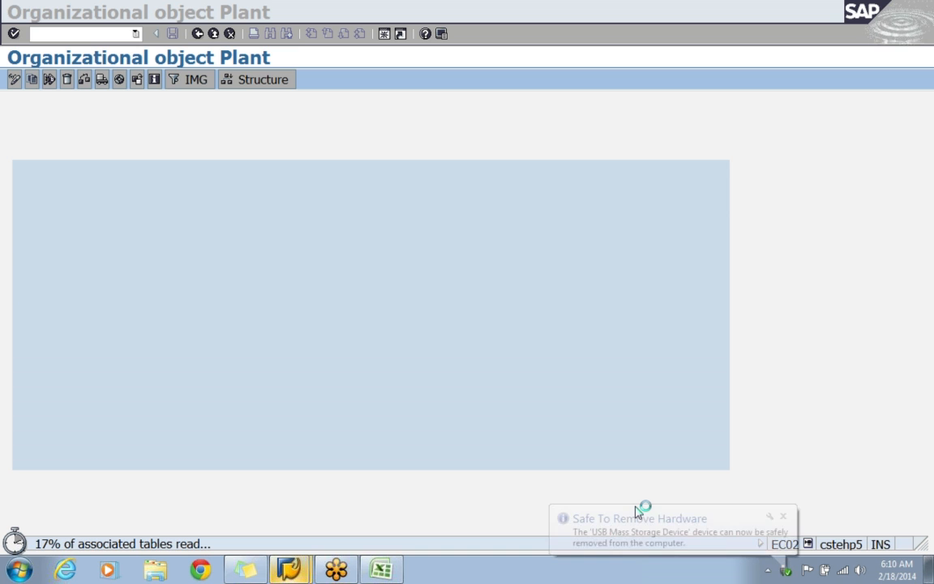
left_click(782, 517)
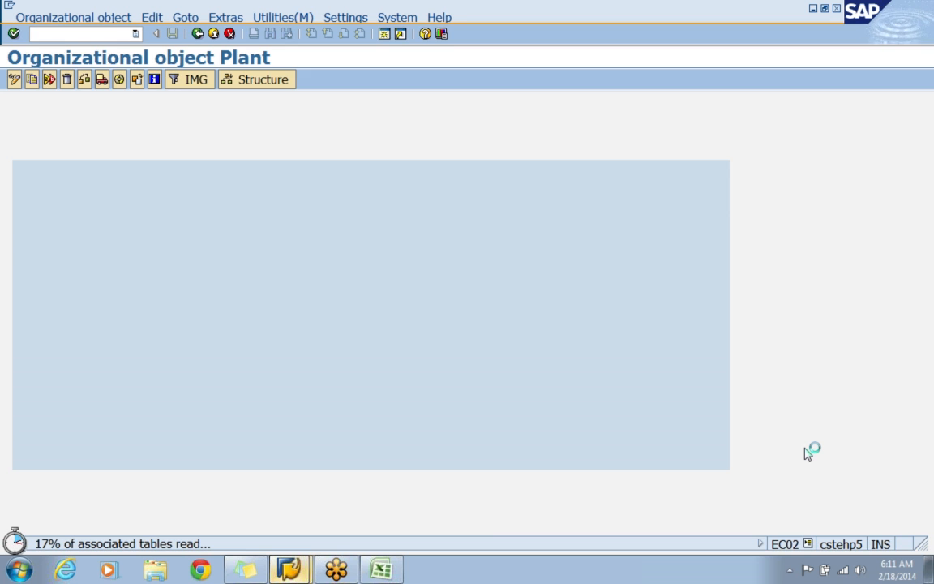
Switch to the Excel workbook and add PLANT in C14 with the code APP1 in F14.
left_click(397, 575)
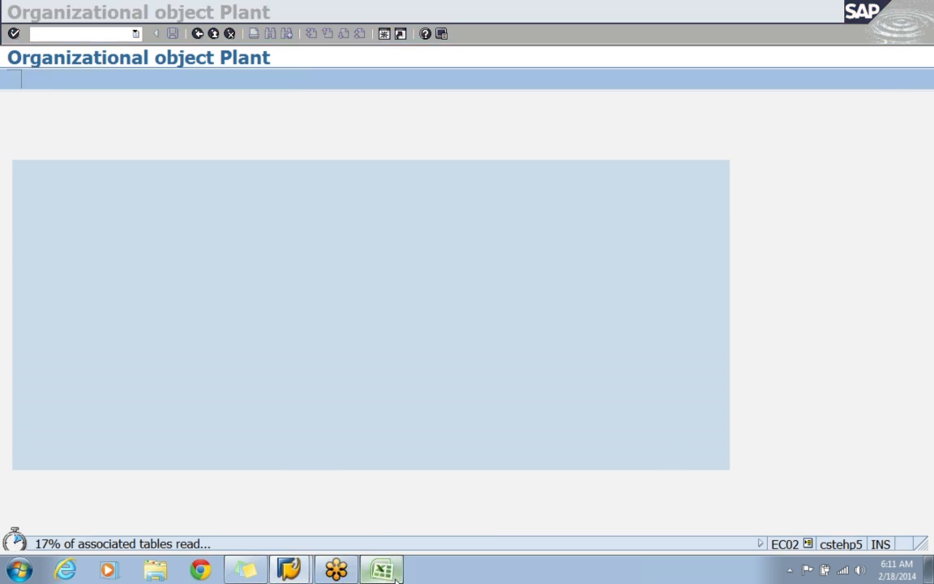
left_click(203, 457)
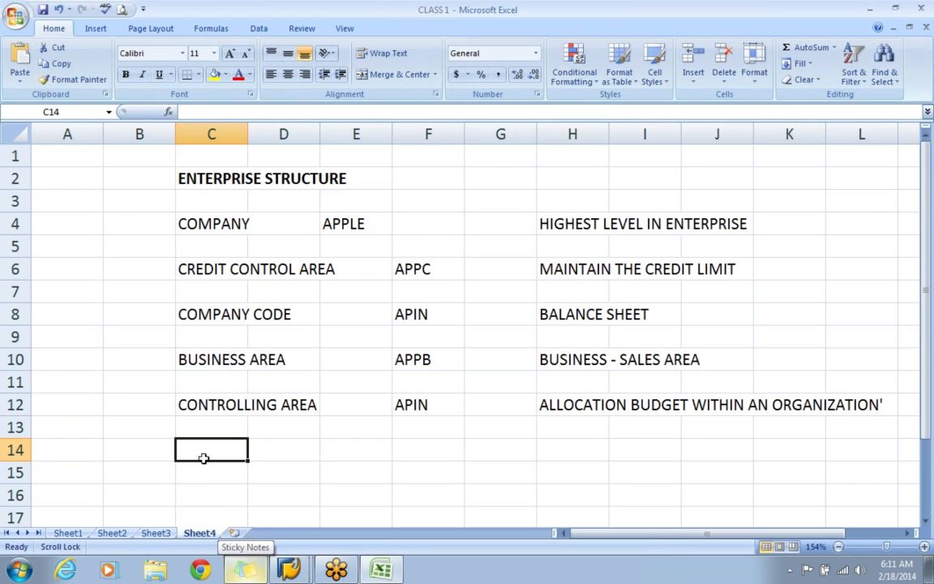
type("PLANT")
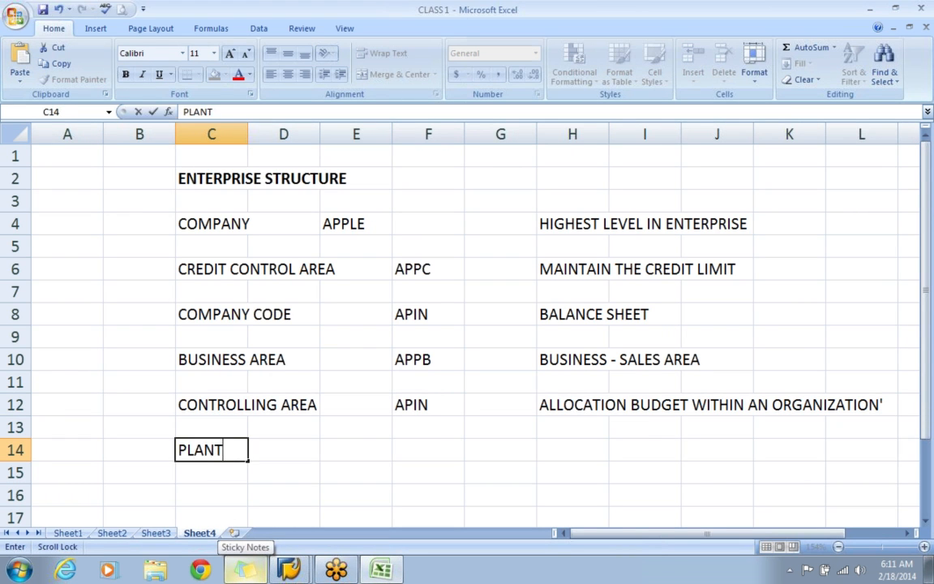
key("Tab")
key("Tab")
key("Tab")
type("APP1")
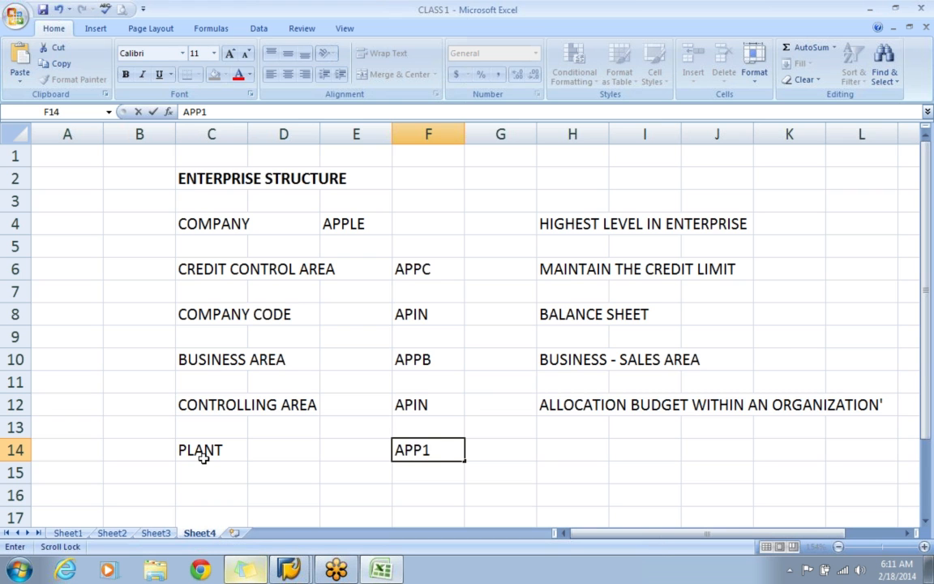
Describe the plant with "PANT -- MM --- INVENTORY" in H14 and "PLANT -- PP --- PRODUCTION" in H15.
scroll(202, 456, "down", 1)
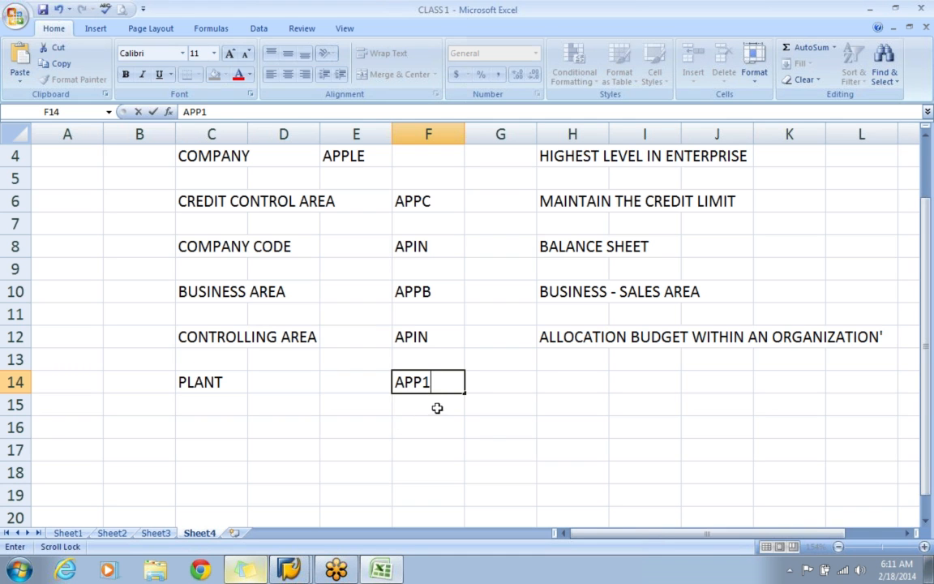
left_click(542, 376)
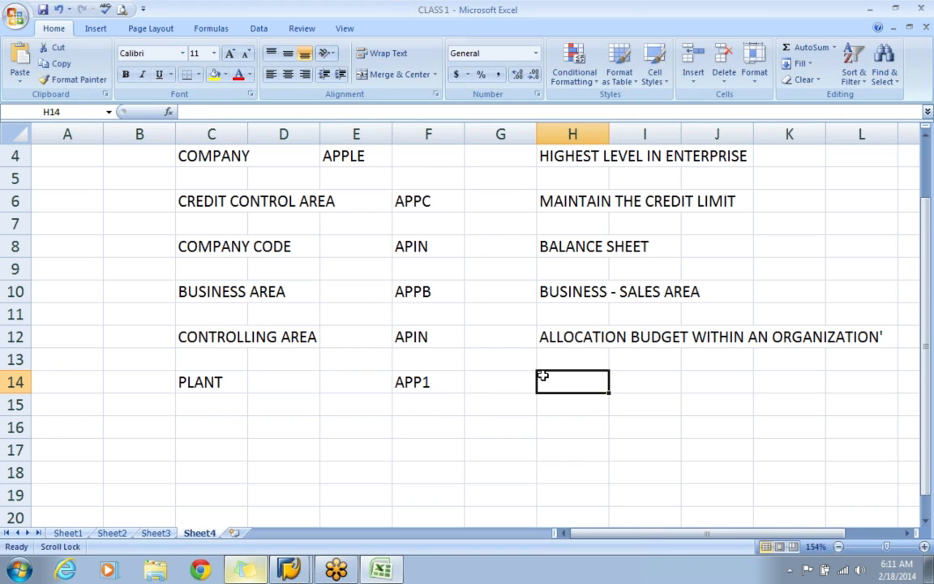
type("PANT")
type(" --")
type("--- INV")
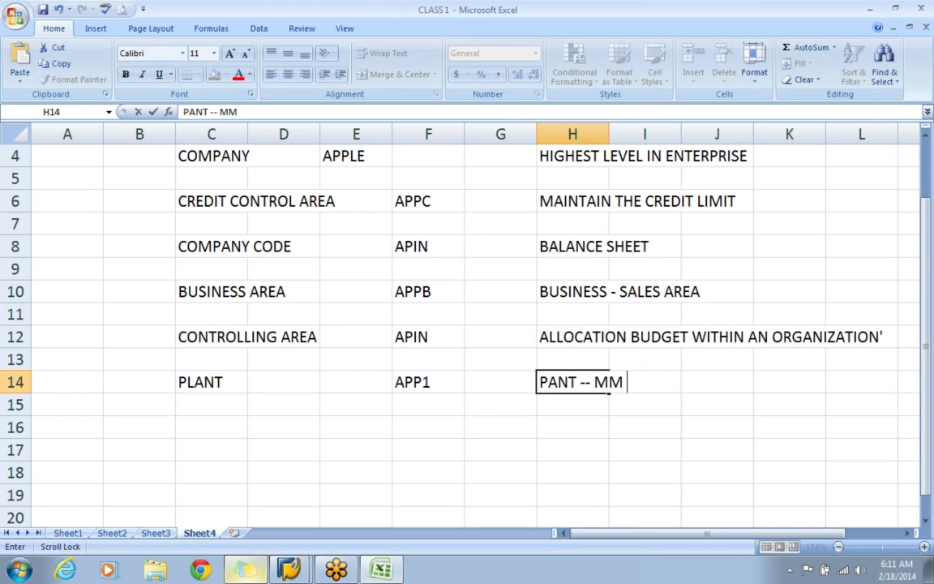
type("ENTORY")
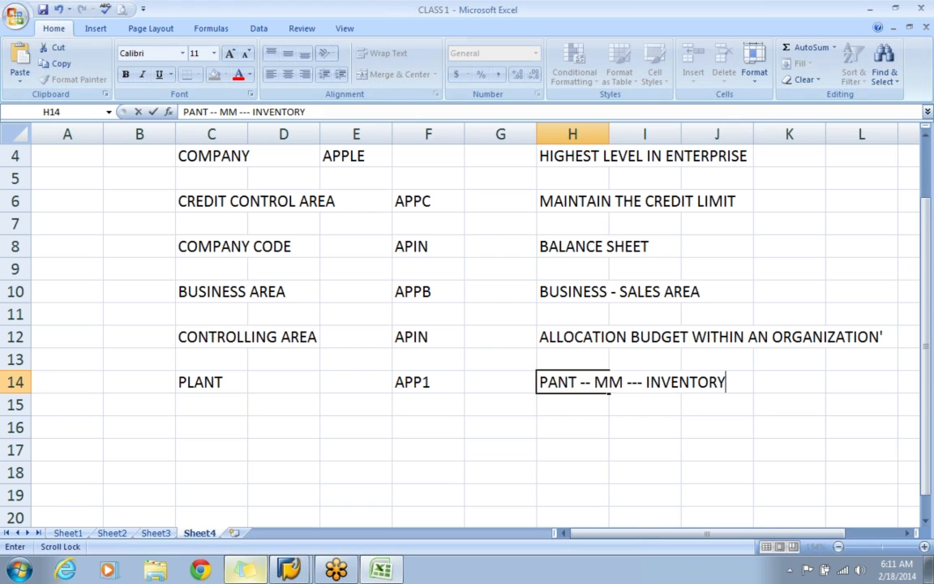
key("Return")
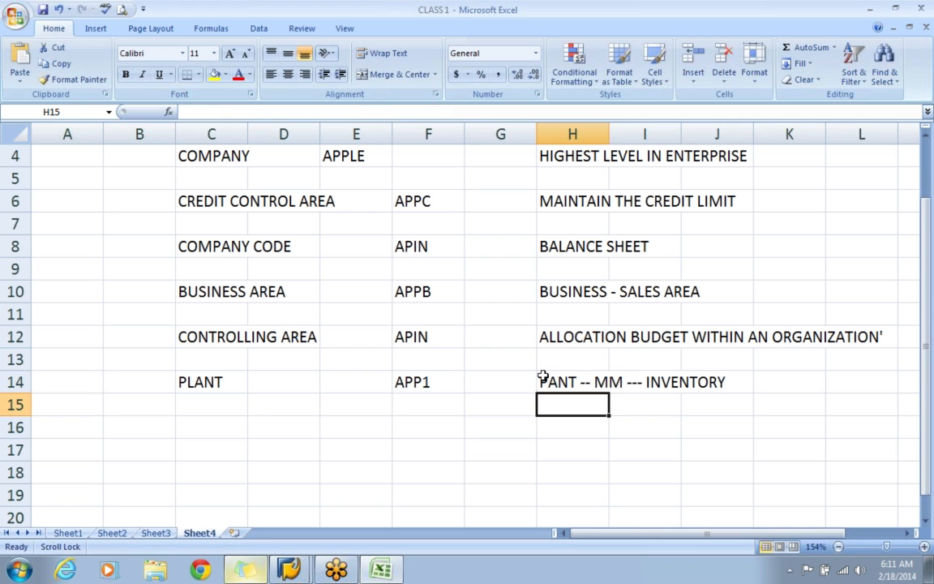
type("PLAN")
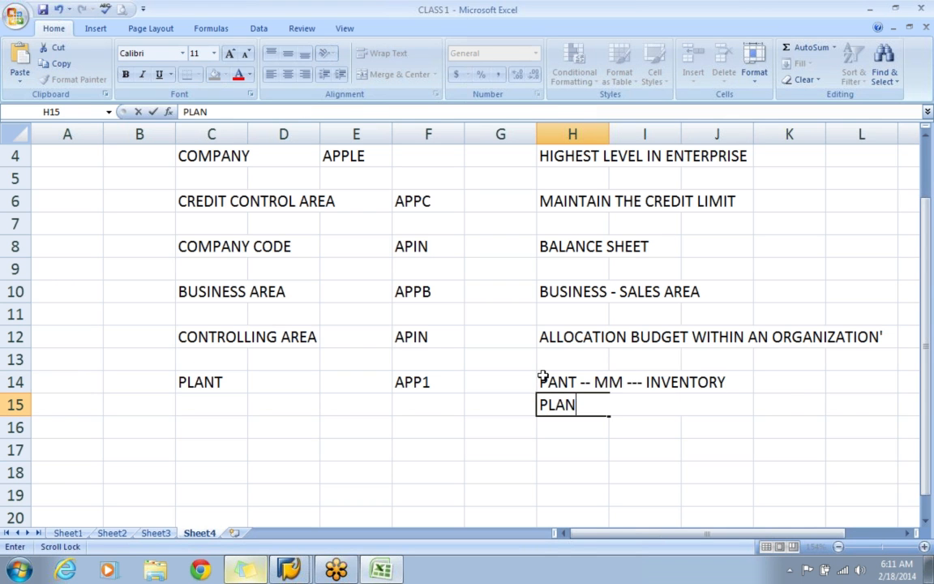
type("T -- PP --- PROD")
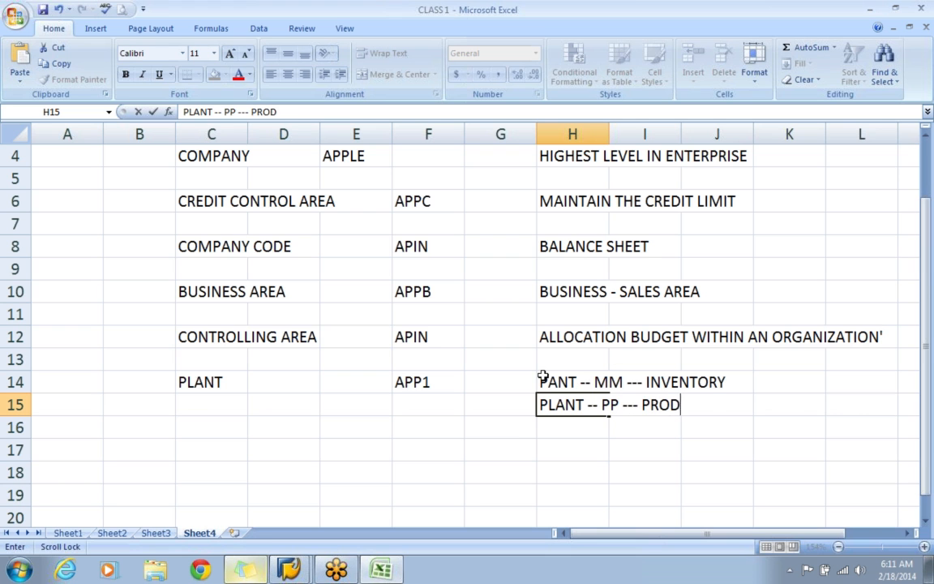
type("UCTION")
key("Return")
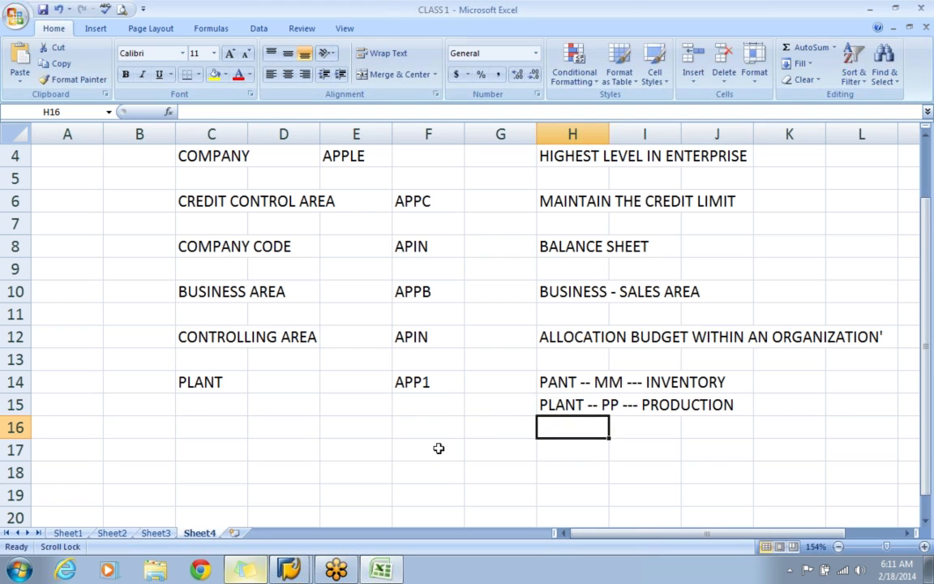
Add the entry DEPOT in C16, two rows below PLANT.
key("alt+Tab")
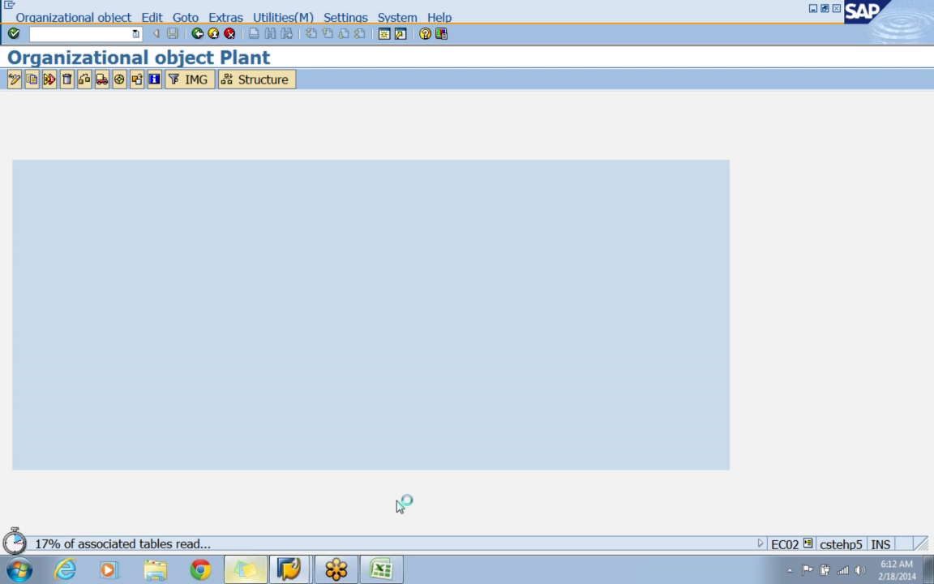
left_click(381, 570)
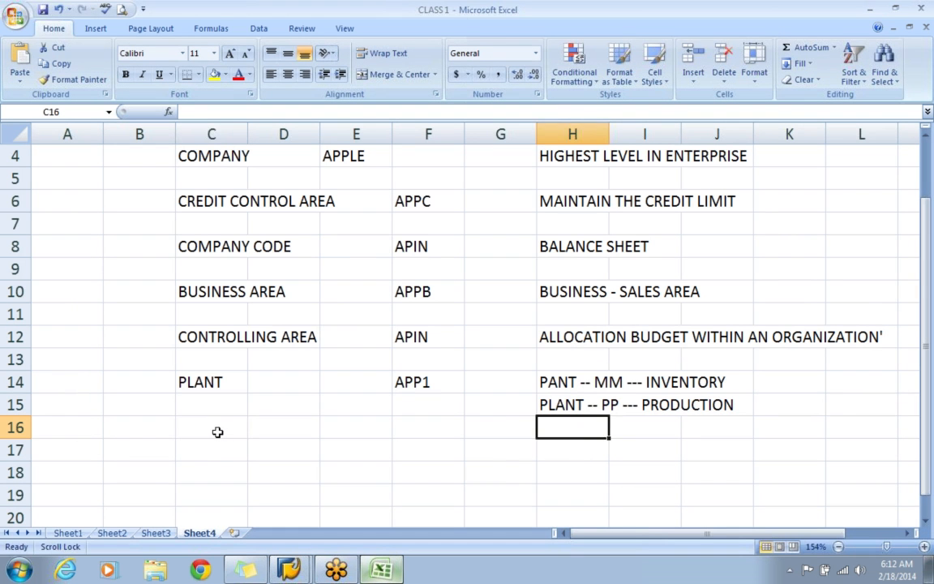
left_click(217, 431)
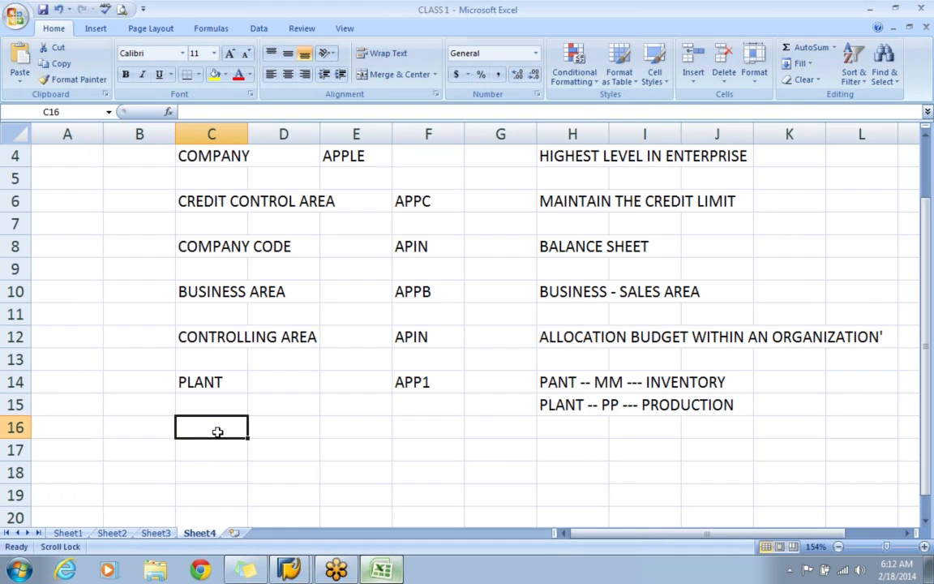
type("DEPOT")
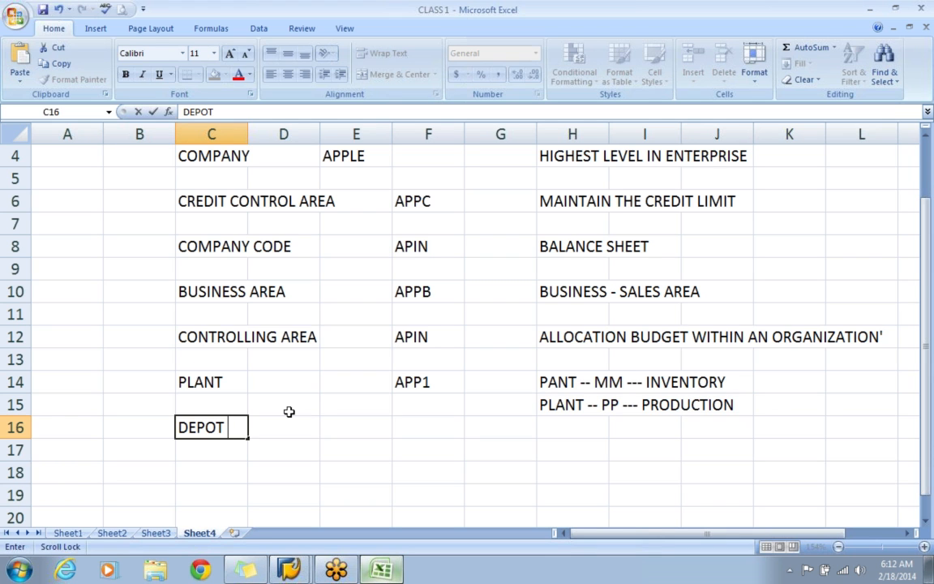
left_click(201, 381)
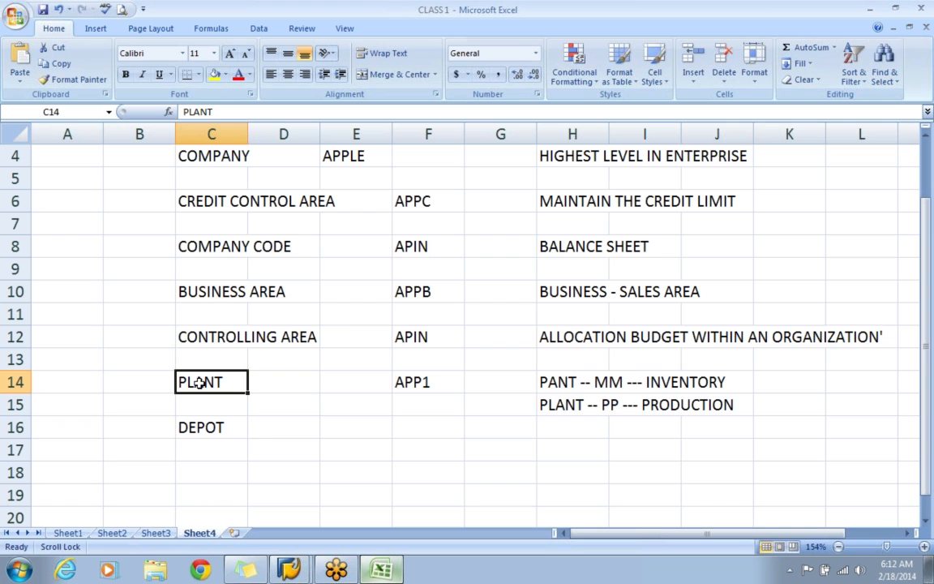
left_click(194, 426)
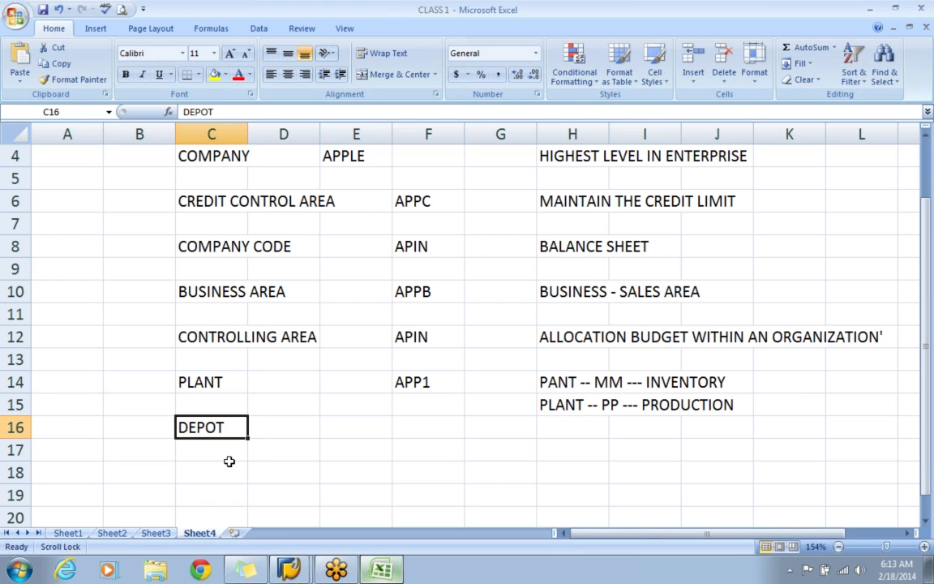
Clear the DEPOT entry from C16 and switch back to the plant Copy dialog in SAP.
key("Delete")
key("alt+Tab")
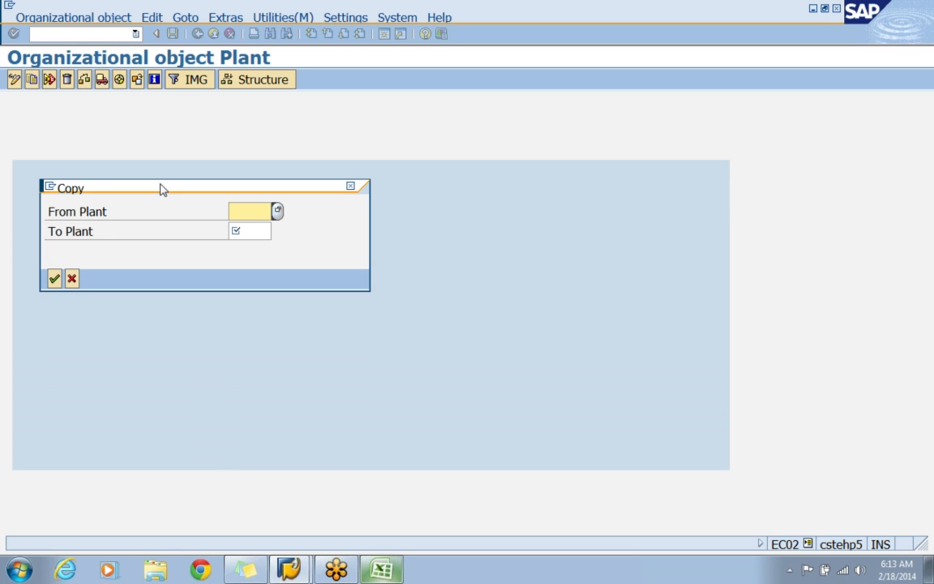
left_click_drag(162, 187, 367, 157)
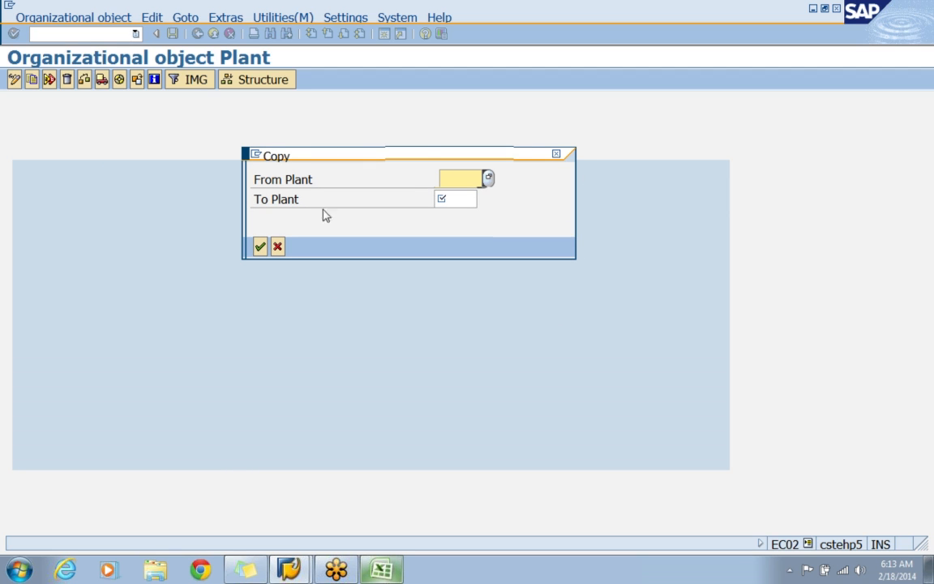
Copy plant 2300 to plant APP1, accepting the transport notice and agreeing to transport the number ranges.
type("2300")
key("Tab")
type("APP1")
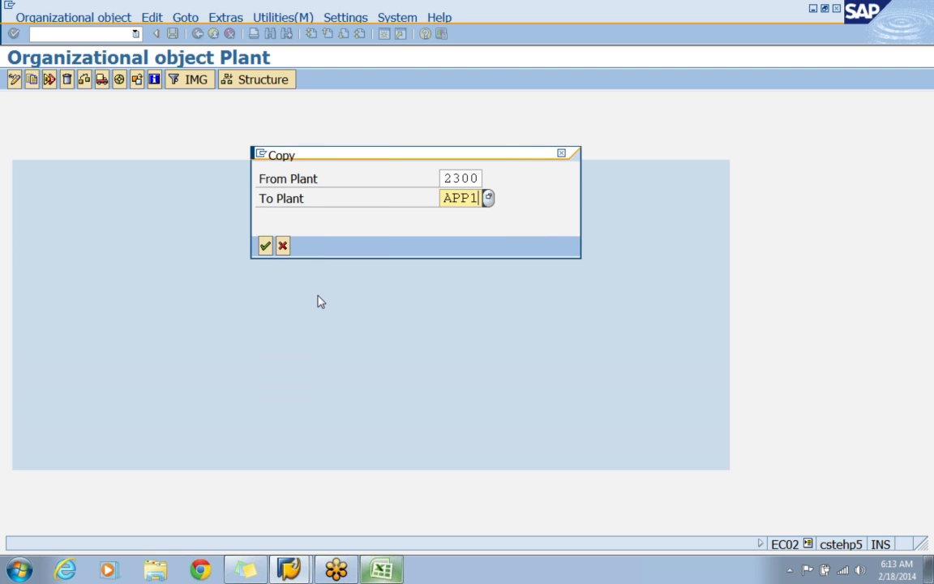
left_click(265, 246)
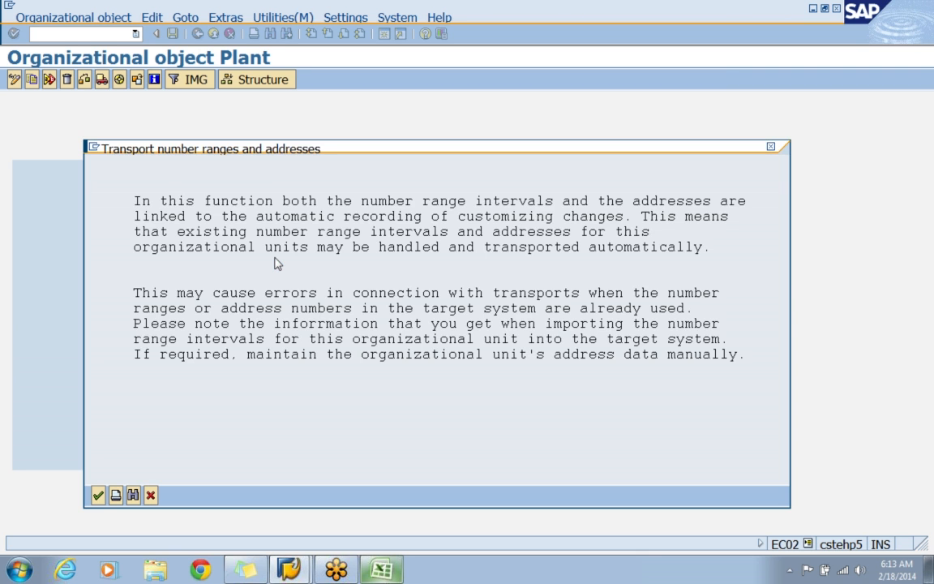
left_click(98, 496)
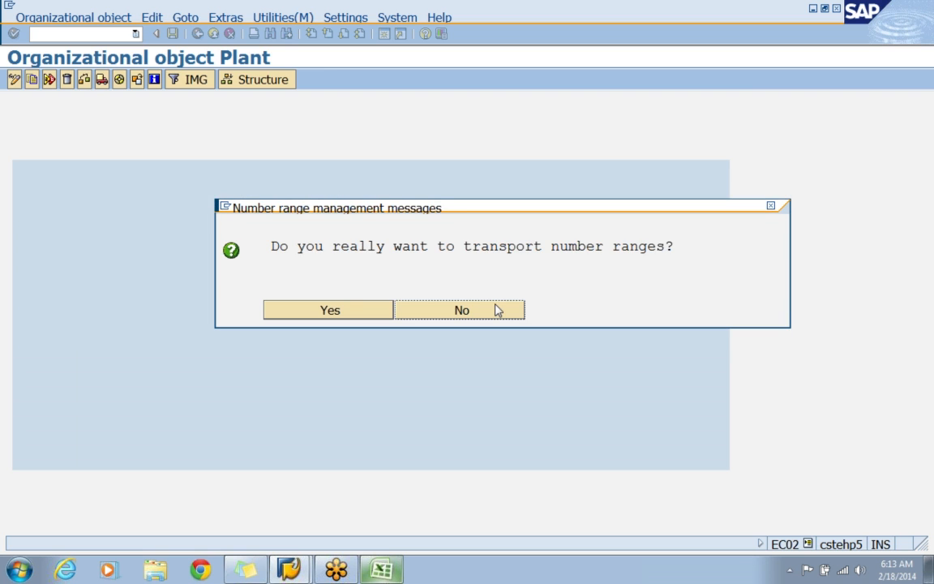
left_click(349, 313)
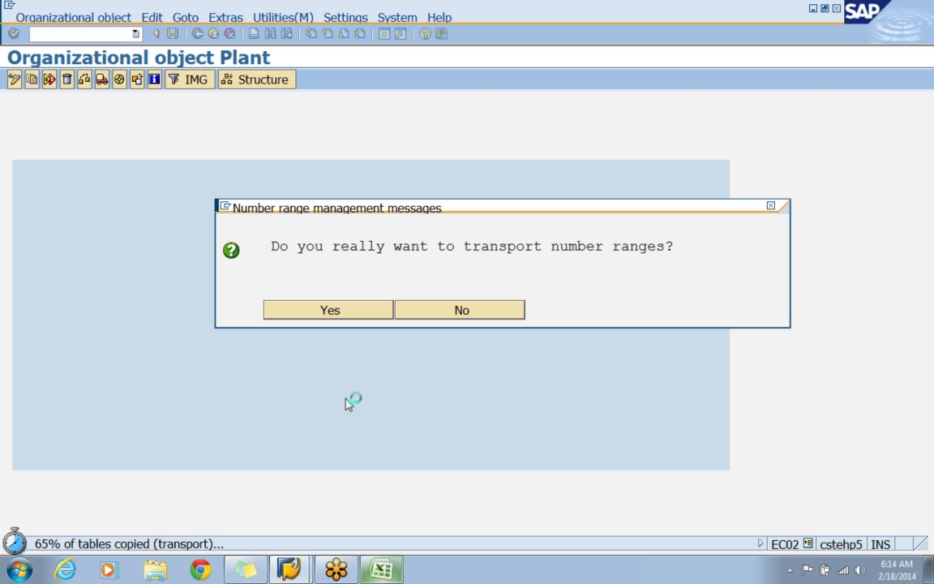
key("Return")
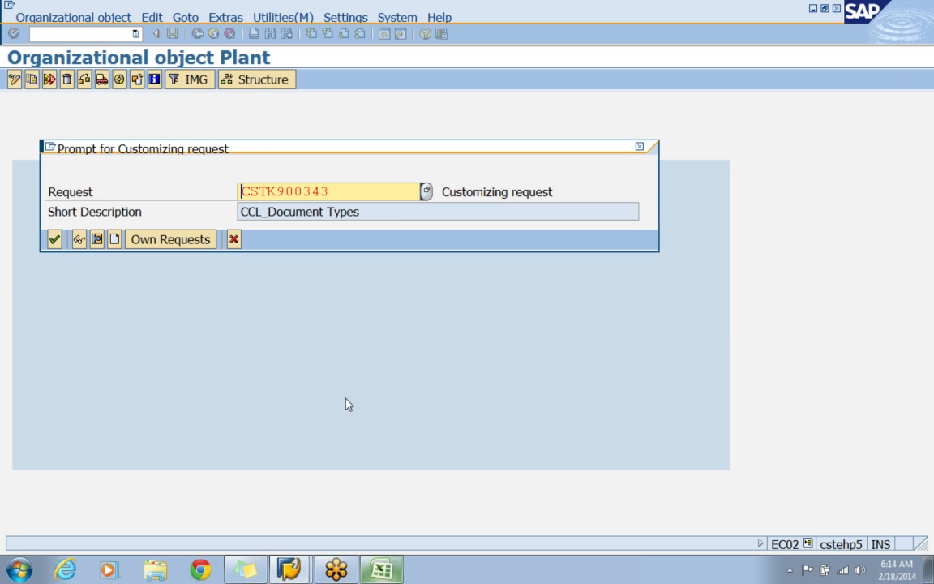
Record the plant copy in customizing request CSTK900542, APPLE - ENTERPRISE STRUCTURE, and acknowledge the copy information.
left_click(427, 192)
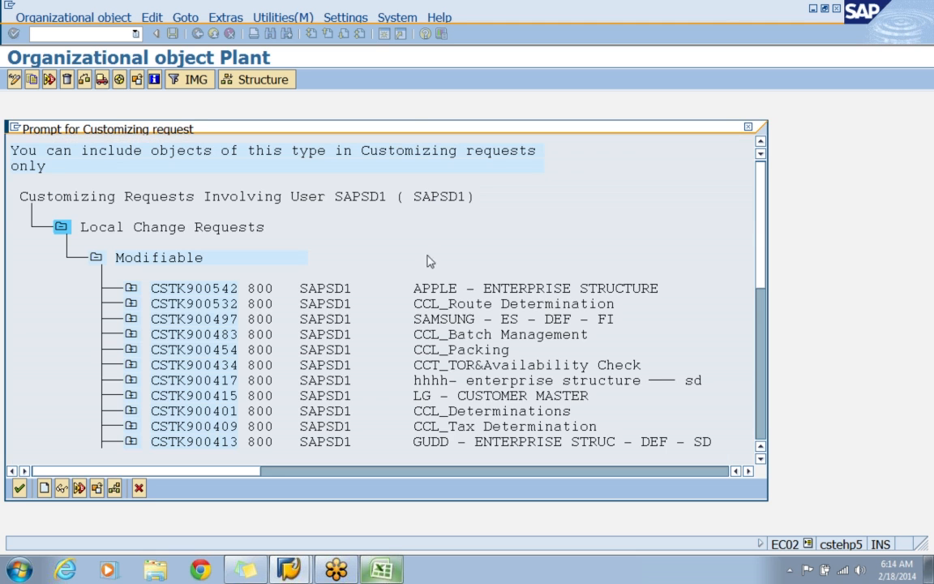
left_click(23, 487)
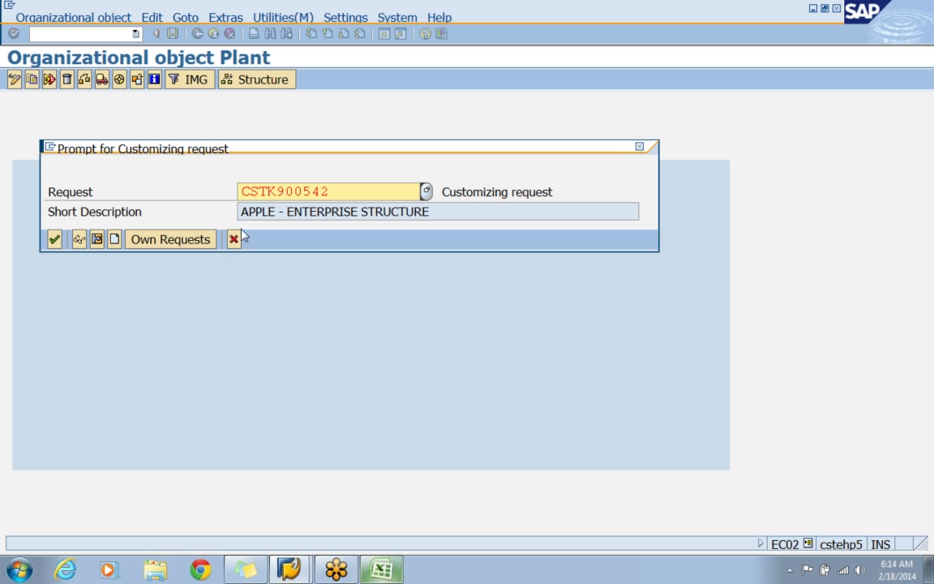
left_click(54, 240)
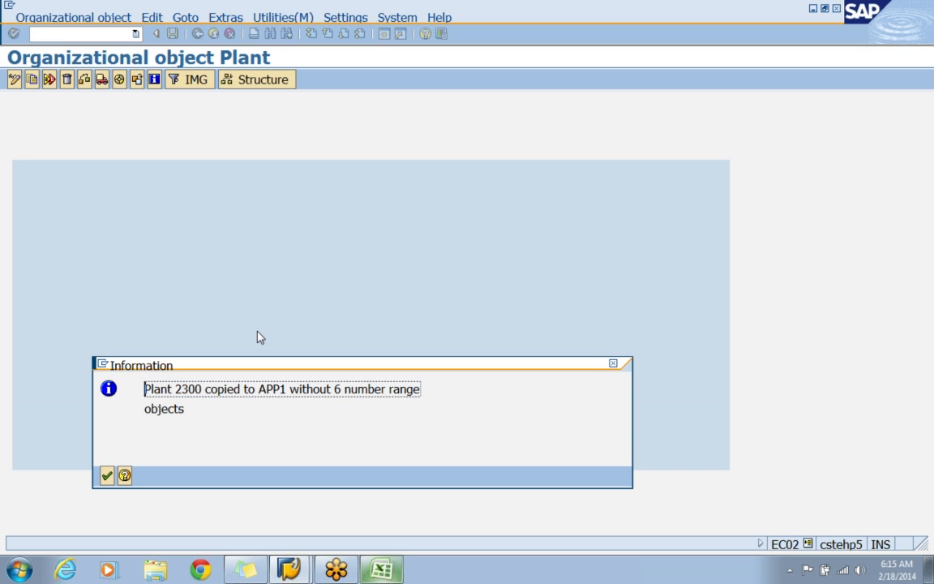
left_click(106, 476)
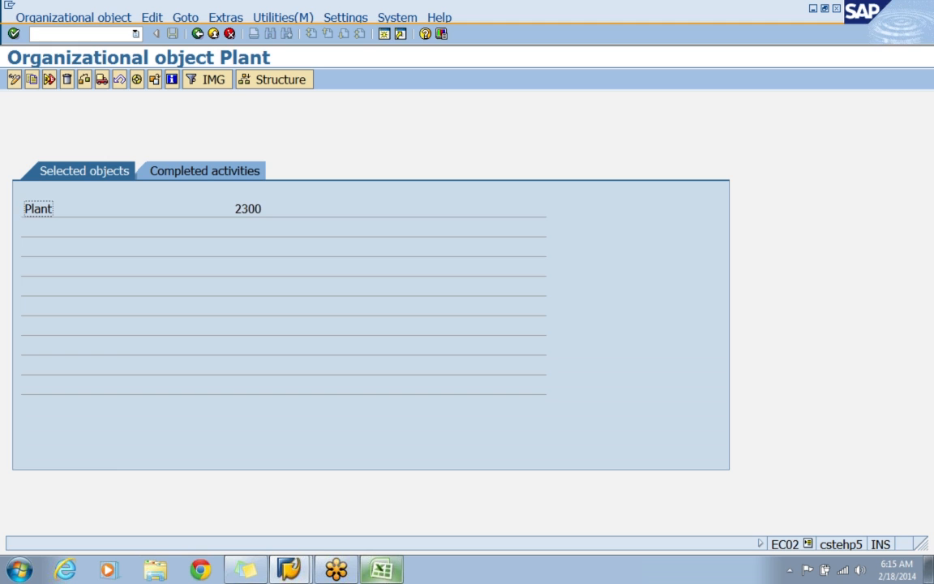
Review the completed activities of the plant copy and return to the list of plant activities.
left_click(167, 173)
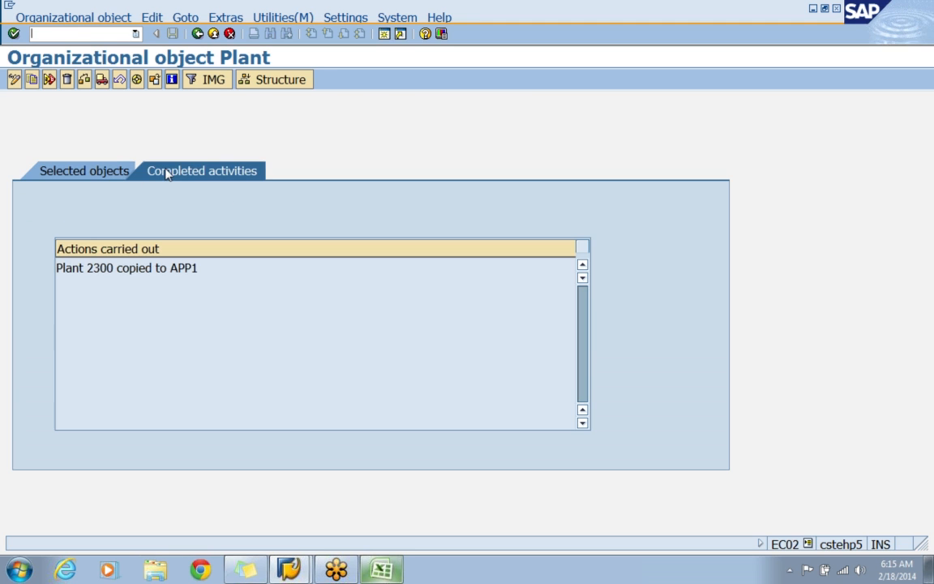
left_click_drag(86, 267, 198, 268)
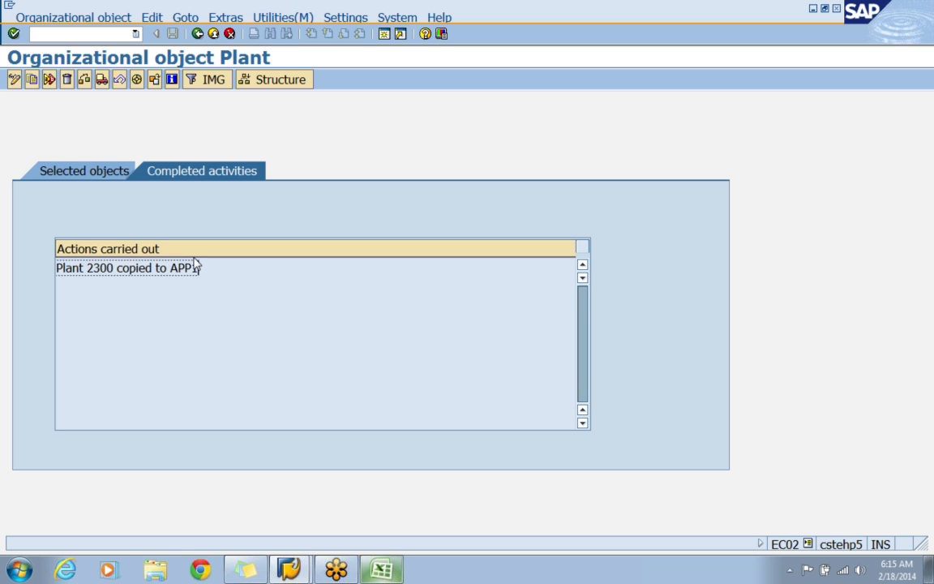
left_click(198, 34)
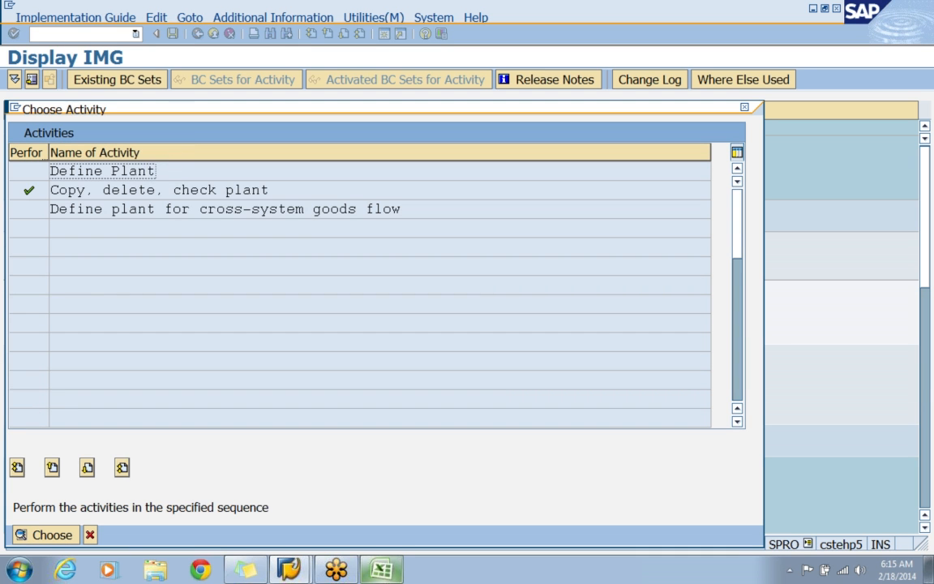
Open the Define Plant activity, locate plant APP1 and open its details.
double_click(152, 172)
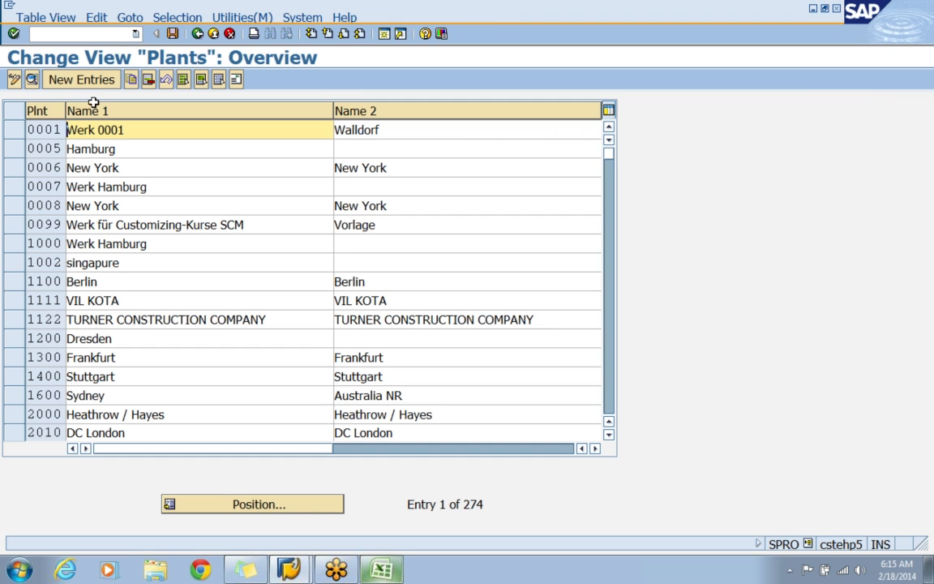
left_click(314, 504)
type("APP1")
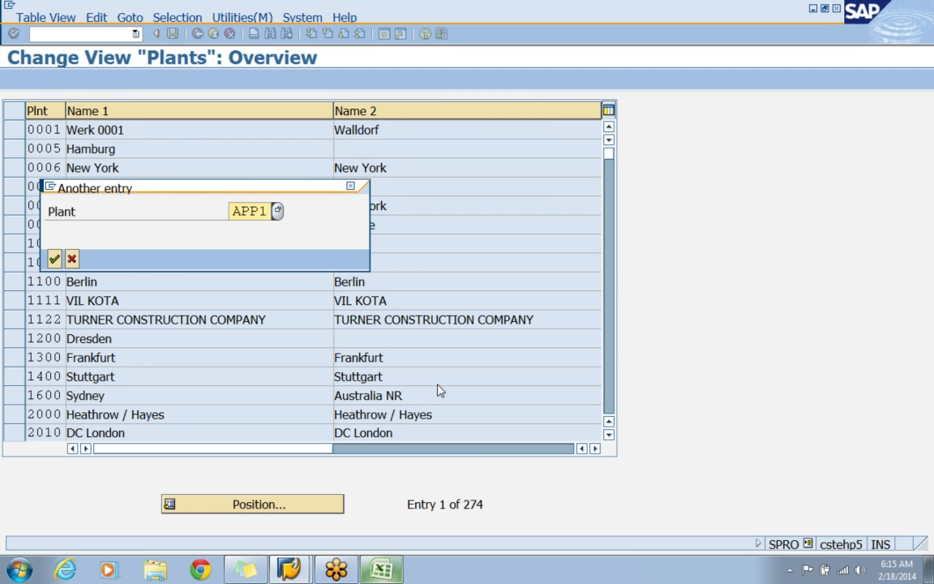
key("Return")
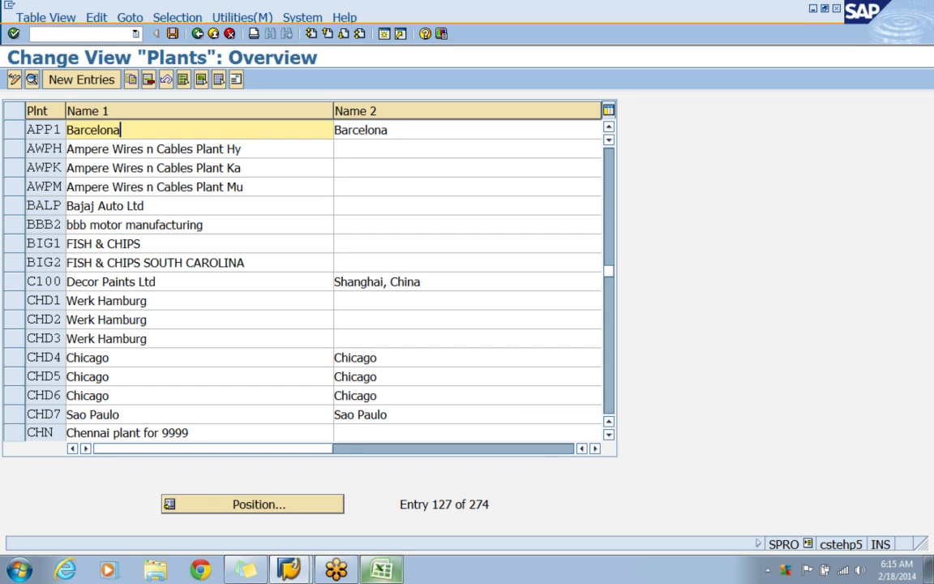
left_click(13, 135)
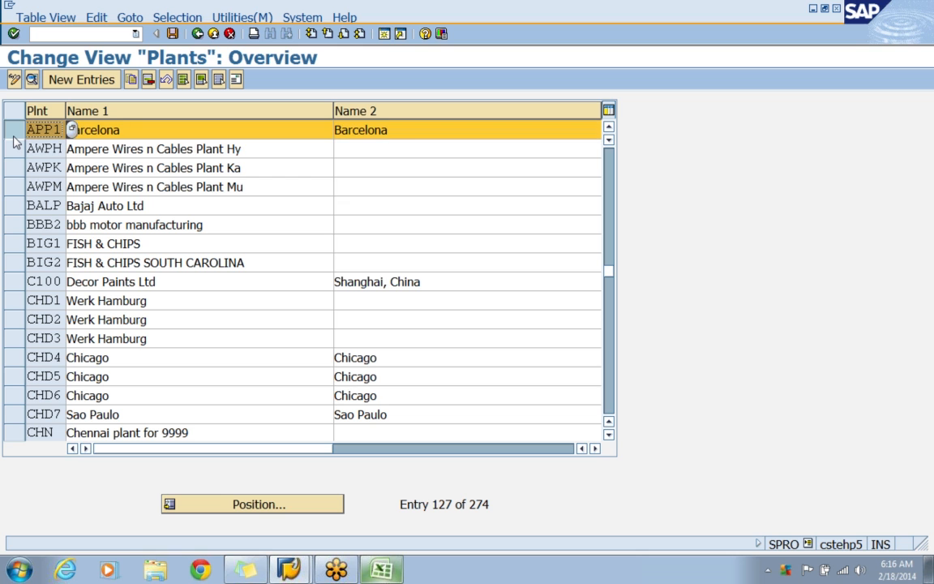
left_click(31, 81)
Set Name 1 of plant APP1 to APPLE PLANT and clear Name 2.
key("Delete")
key("Delete")
key("Delete")
key("Delete")
key("Delete")
key("Delete")
key("Delete")
key("Delete")
key("Delete")
type("APPLE PLANT")
key("Tab")
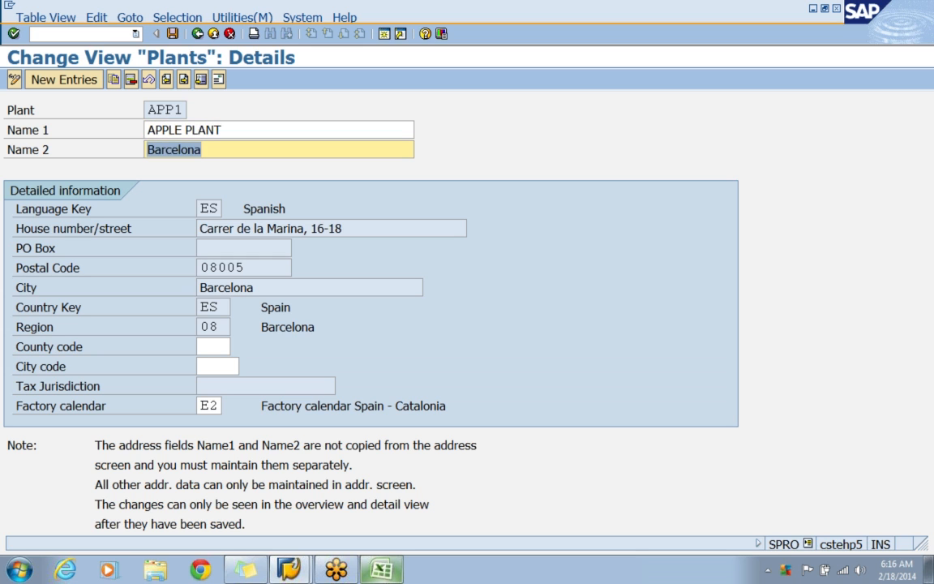
key("Delete")
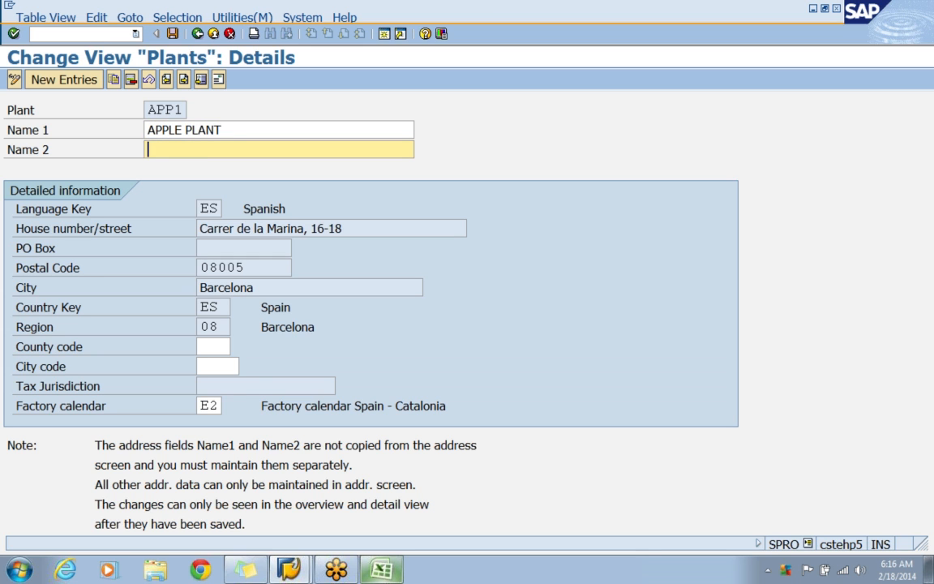
Set the plant's factory calendar to 01, Factory calendar Germany standard.
left_click(202, 405)
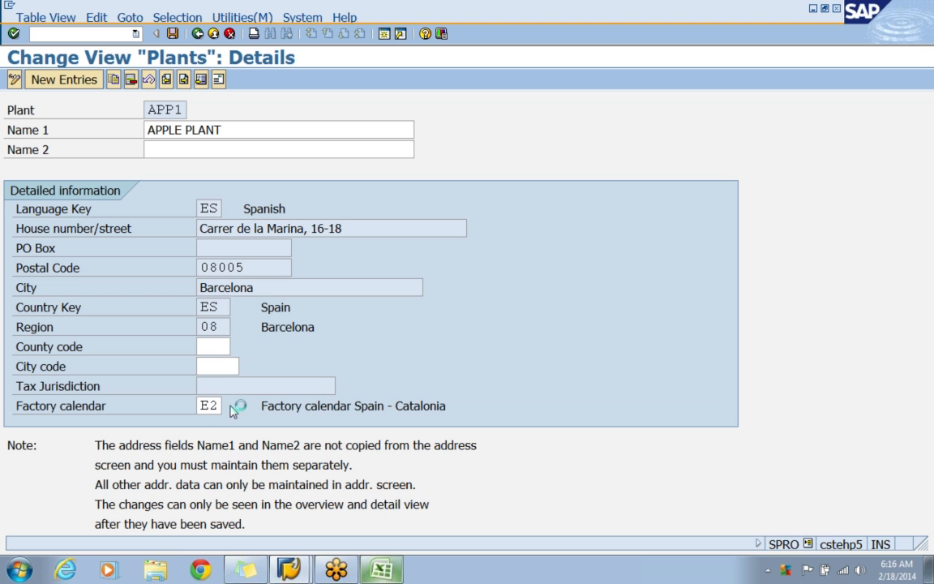
left_click(228, 405)
scroll(359, 329, "down", 4)
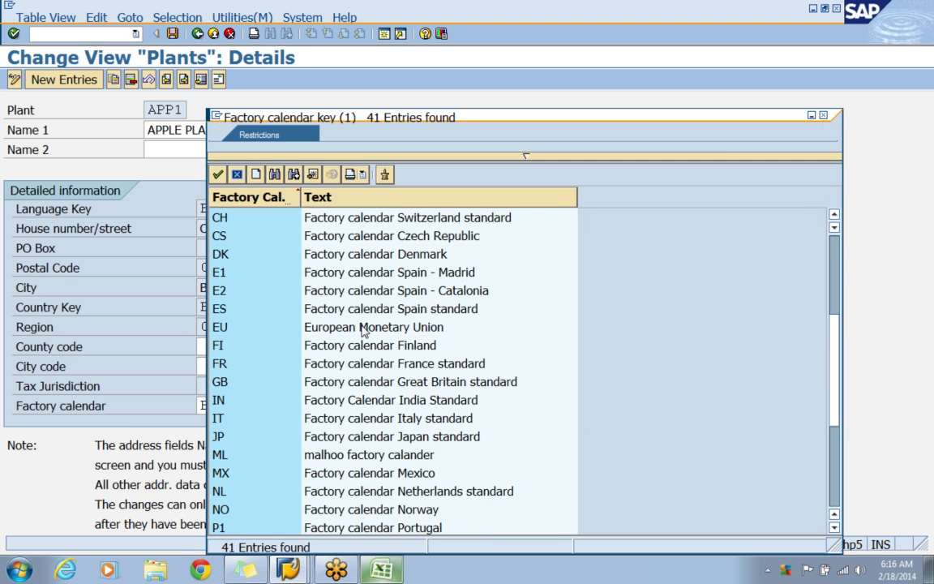
left_click(386, 404)
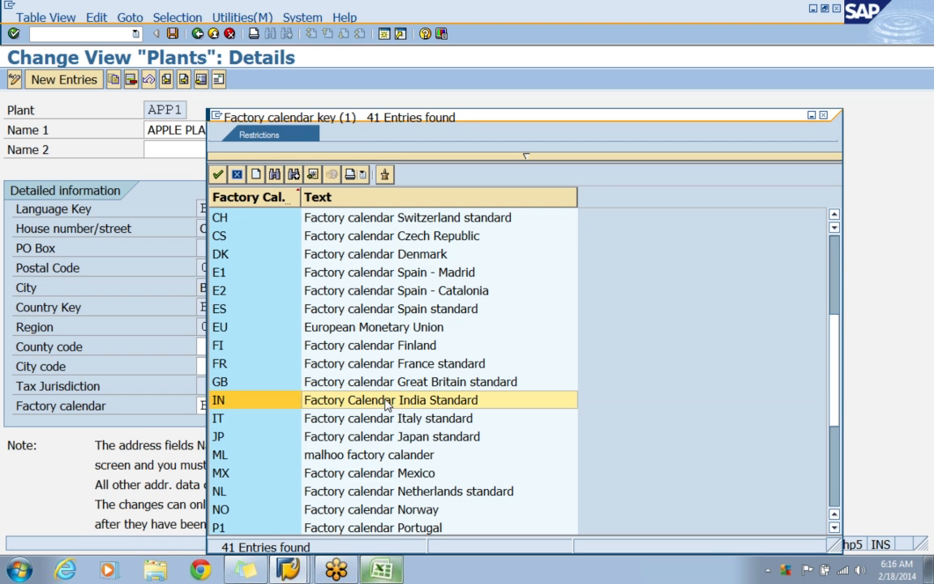
scroll(387, 405, "up", 4)
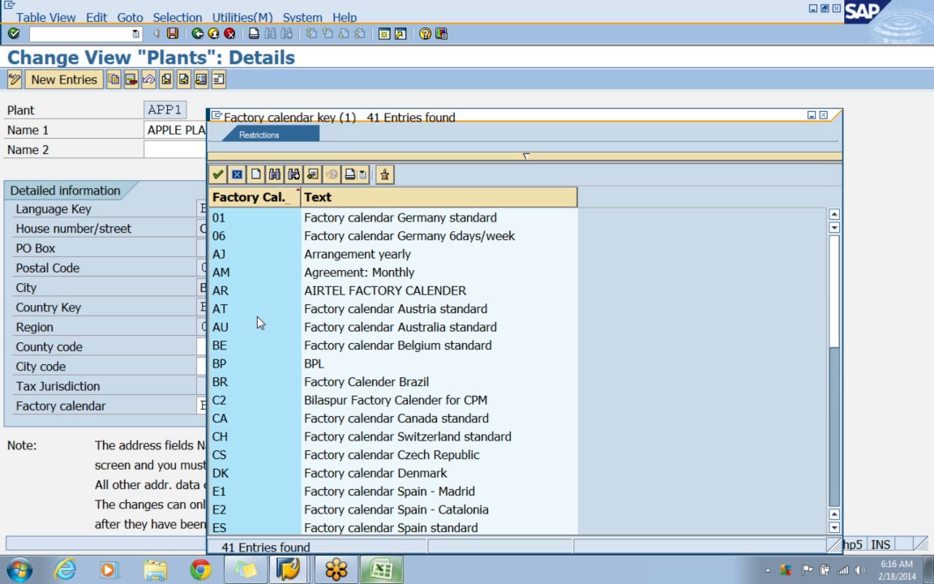
left_click(315, 222)
double_click(315, 222)
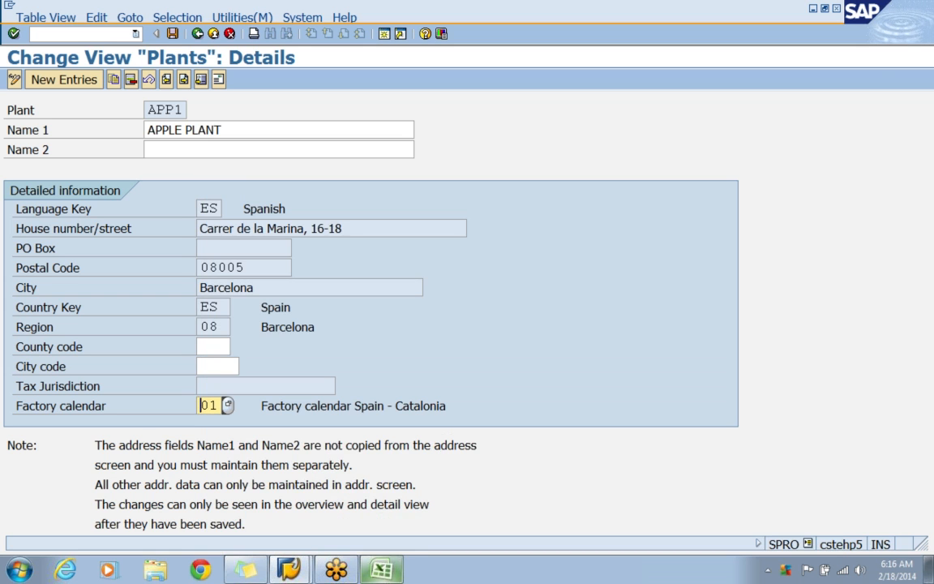
key("Return")
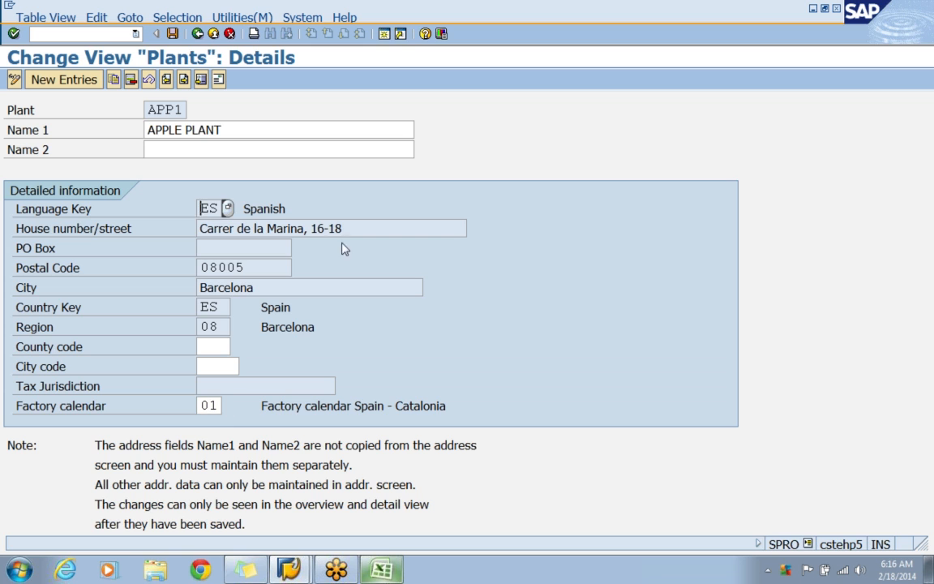
key("Tab")
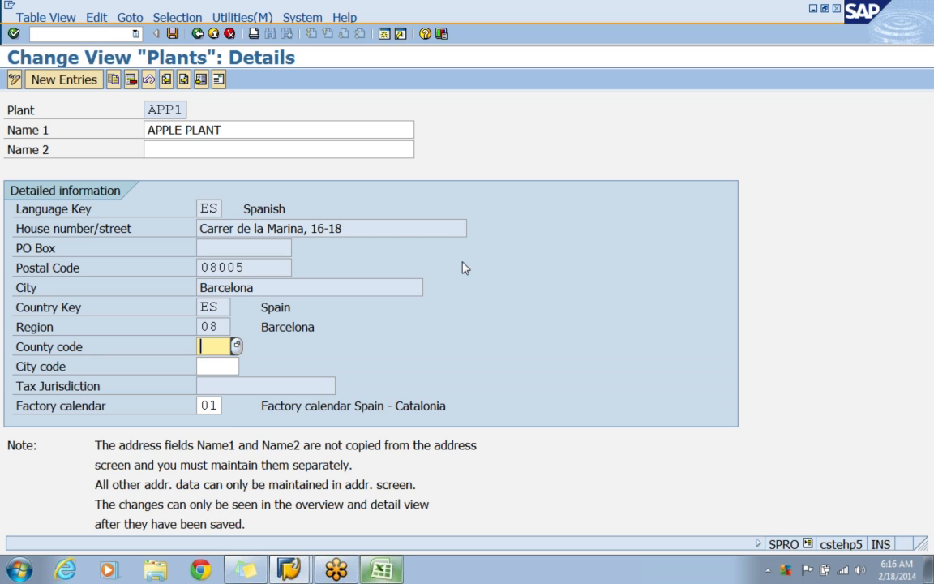
key("shift+Tab")
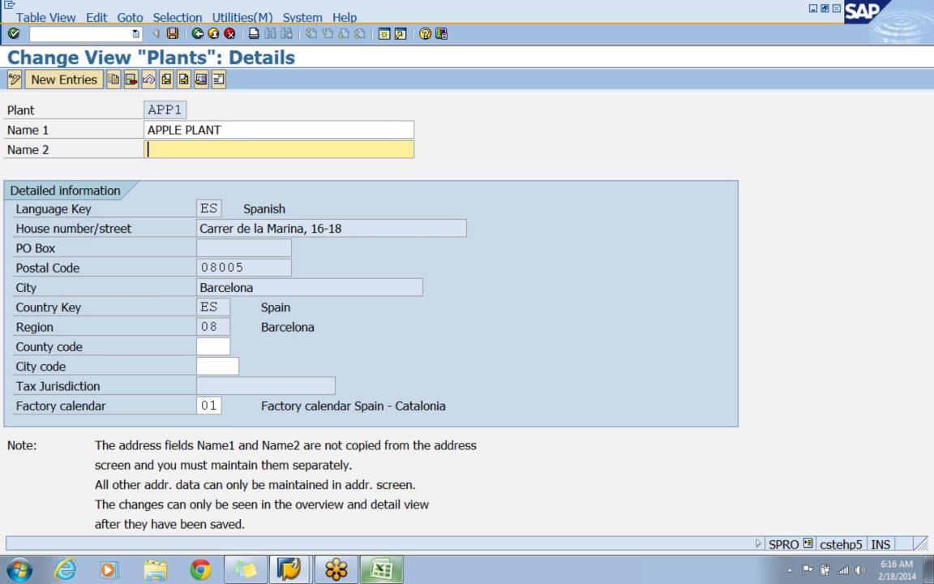
left_click(373, 228)
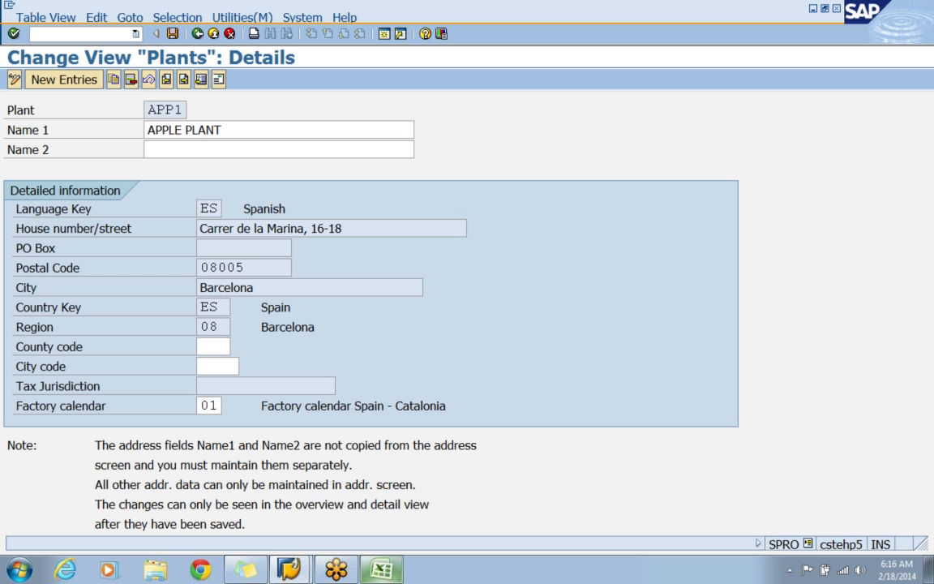
Open the address of plant APP1, set its title to Company and delete the extra name field below the title.
left_click(219, 80)
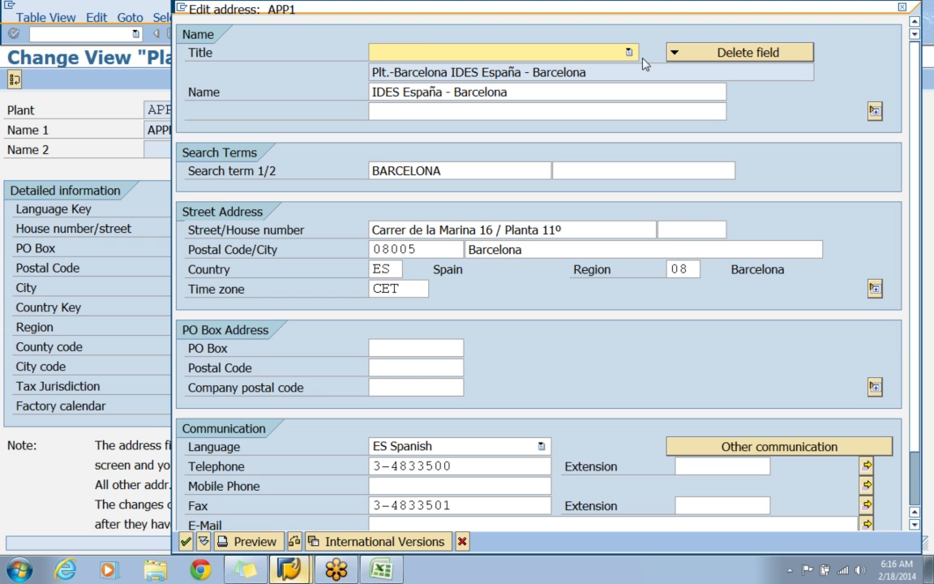
type("Company")
key("Tab")
left_click_drag(590, 72, 371, 92)
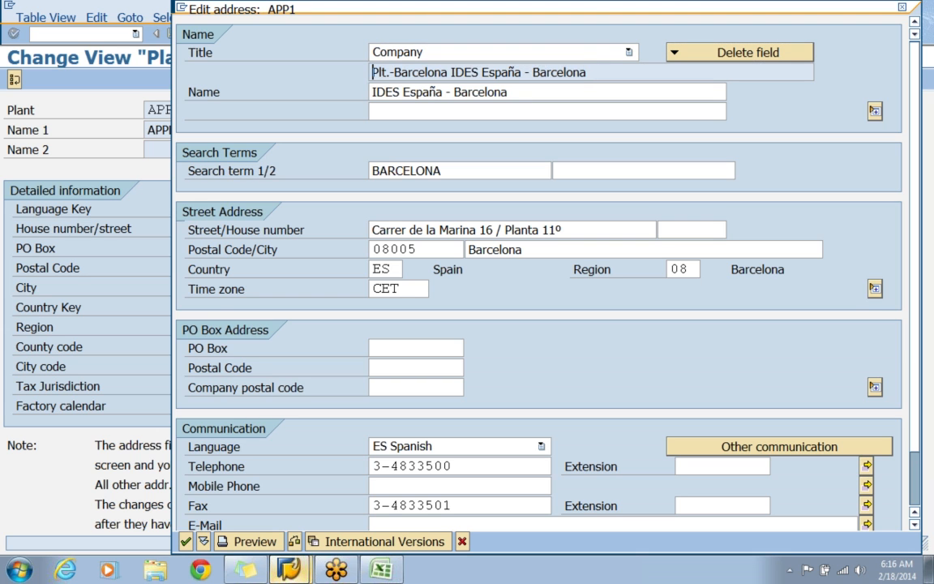
left_click(756, 54)
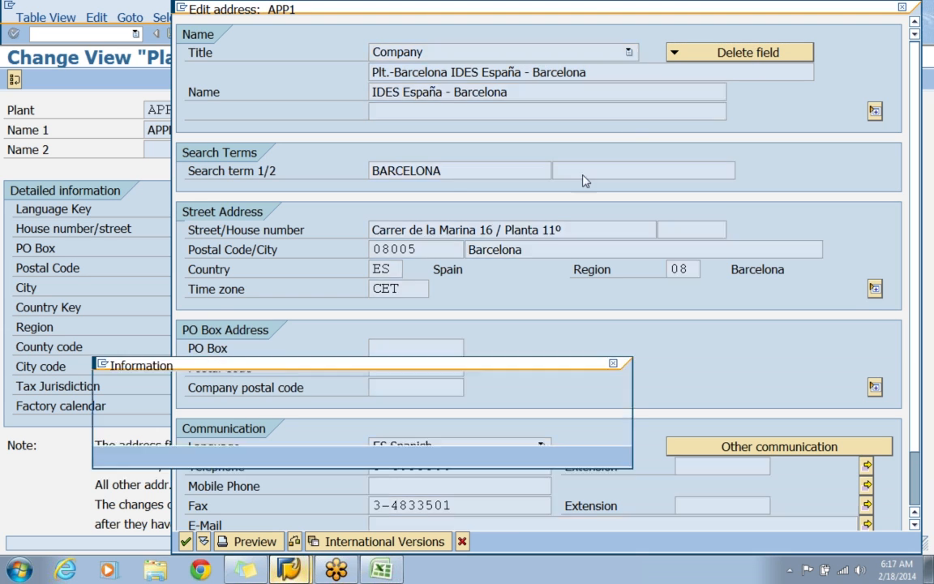
key("Return")
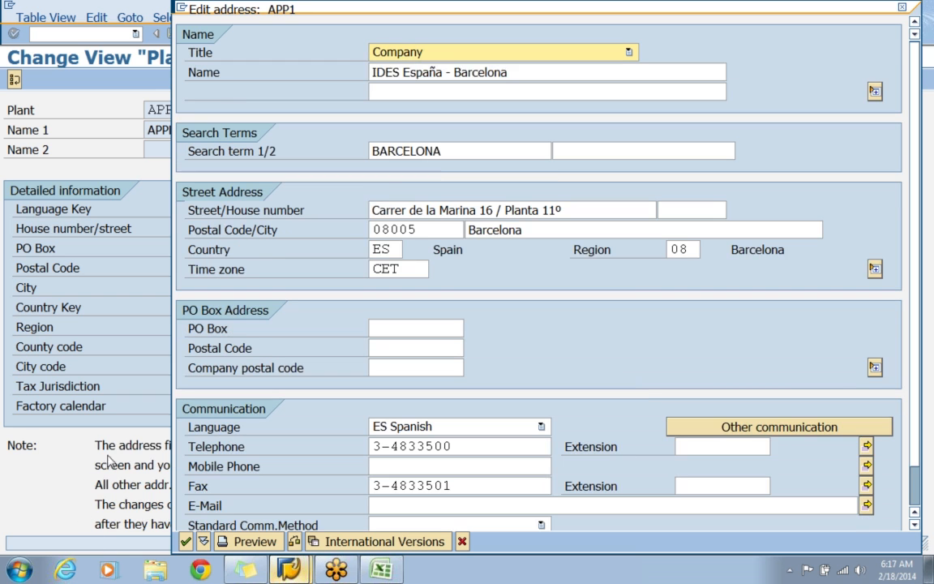
Replace the name in the plant's address with APPLE ELECTRONICS.
key("Delete")
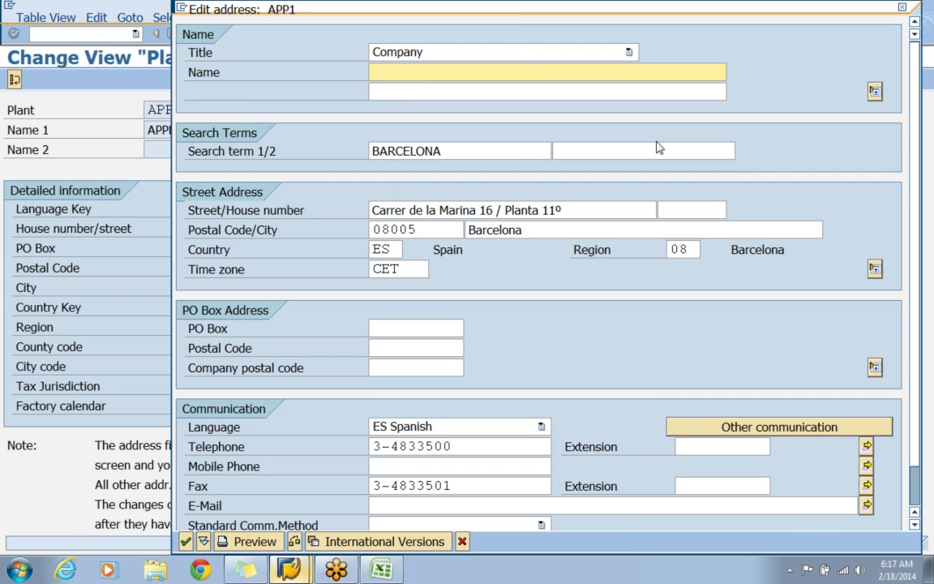
type("APPLE")
key("Down")
key("Return")
key("Tab")
key("Tab")
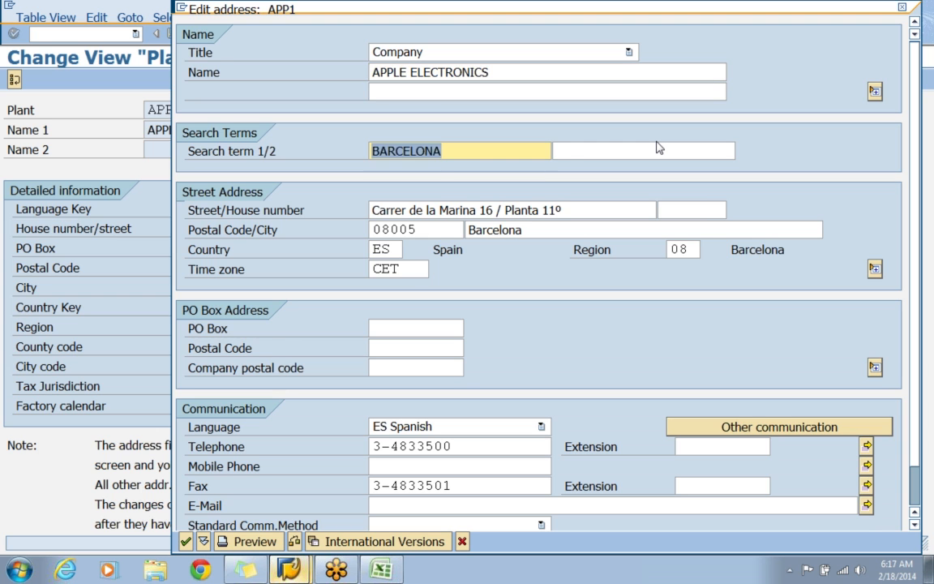
Replace the first search term in the address of plant APP1 with APP1.
key("Delete")
key("Tab")
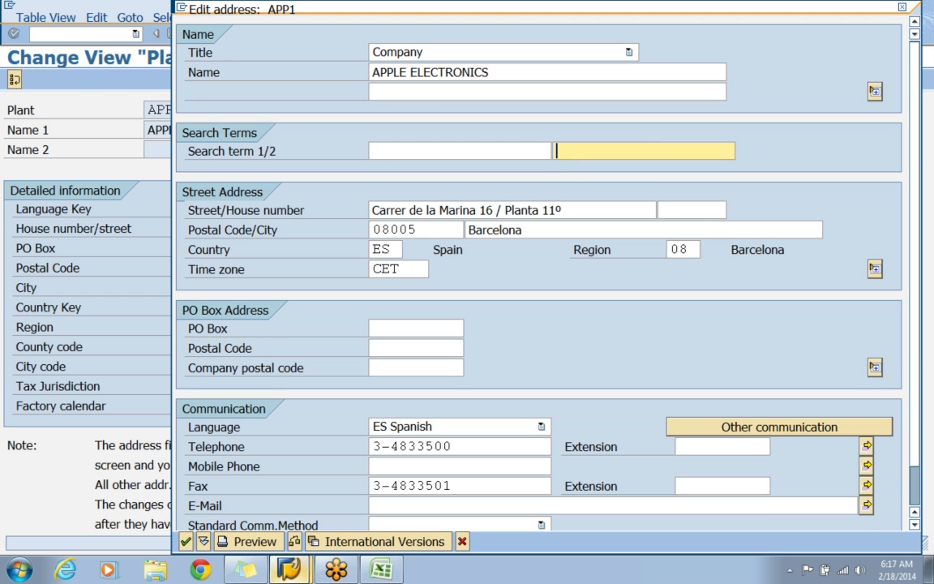
key("shift+Tab")
type("APP1")
key("Tab")
key("Tab")
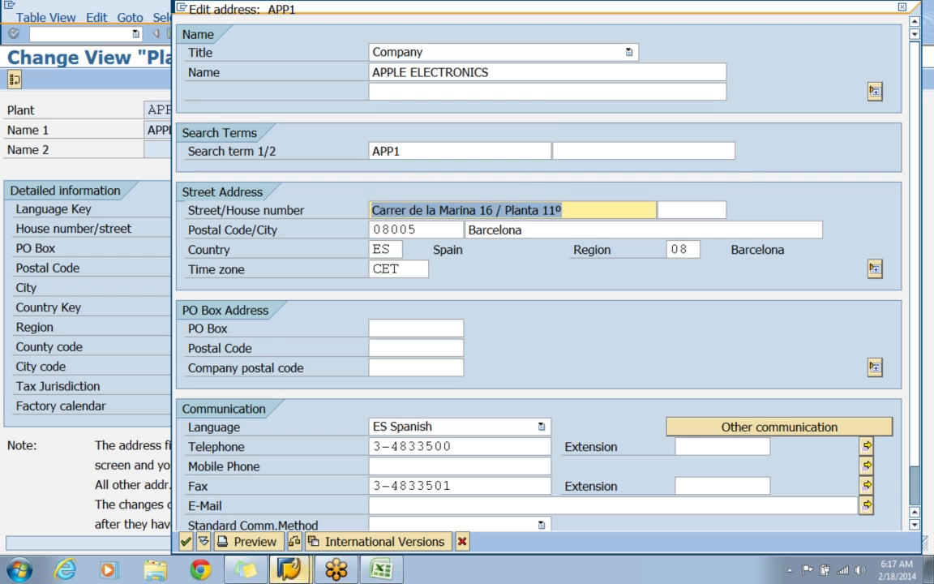
Replace the street and postal code in the plant's address with the new ones and set the city to hyderabad.
key("Delete")
type("UPPAL")
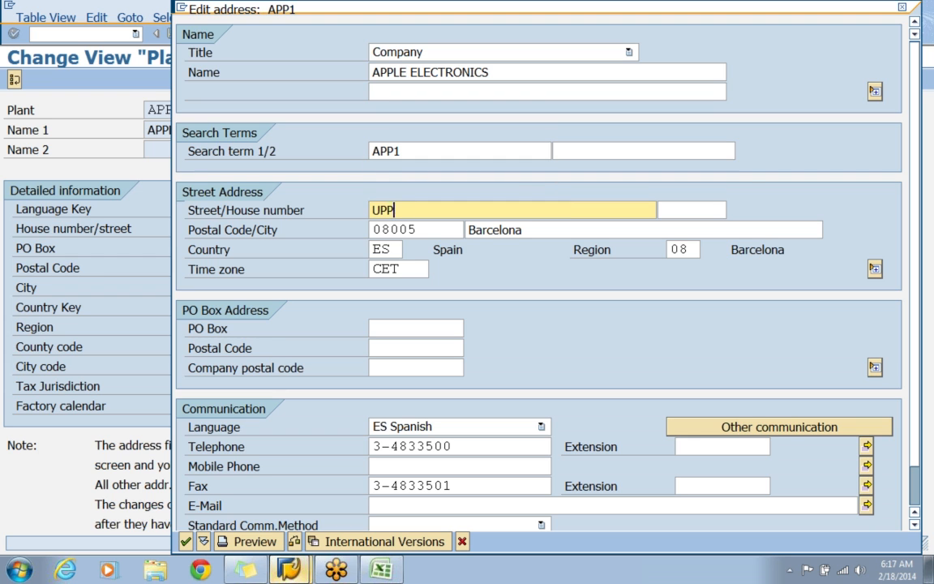
key("Tab")
key("Tab")
key("Delete")
key("Down")
key("Return")
key("Tab")
type("Hy")
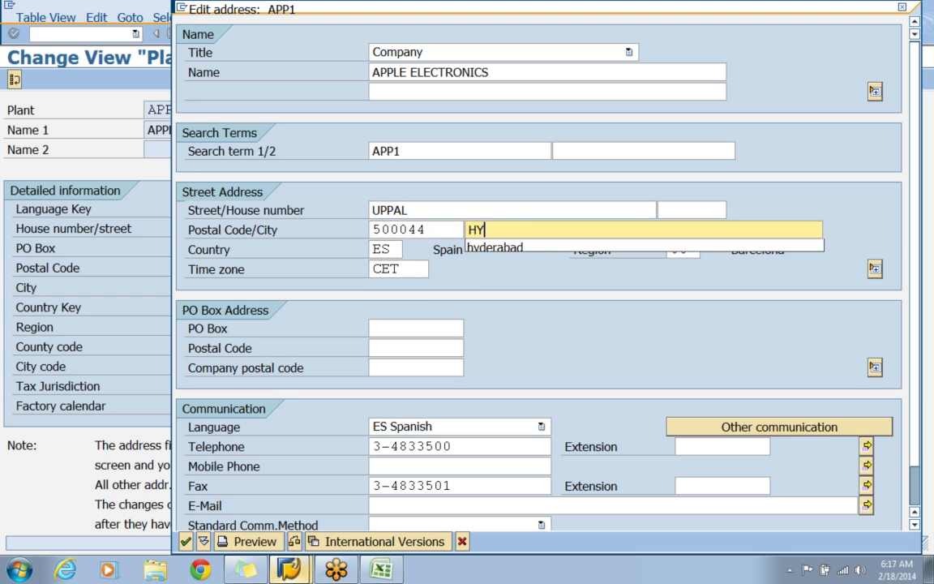
key("Down")
key("Return")
key("Tab")
Set the address's country to IN, its region to 01 and its time zone to INDIA.
type("IN")
key("Tab")
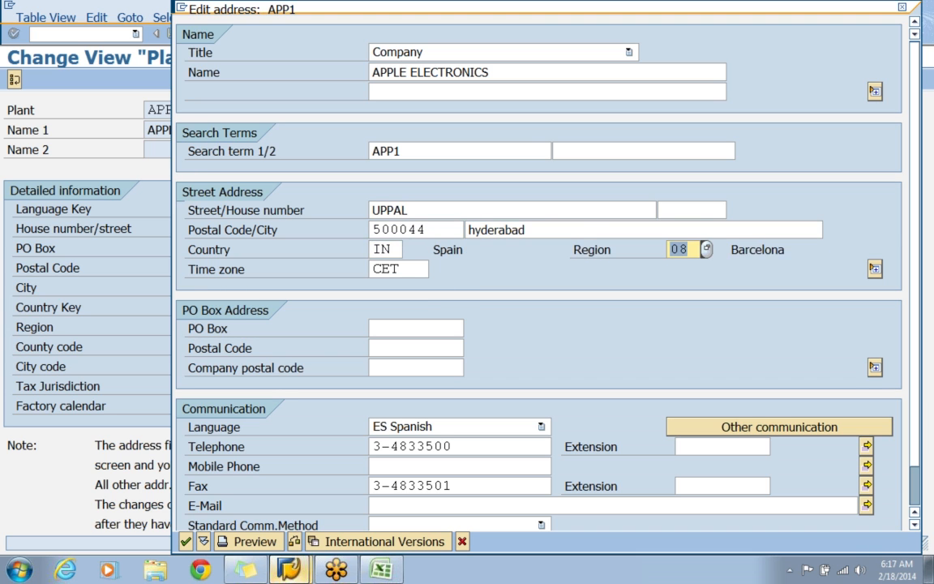
key("F4")
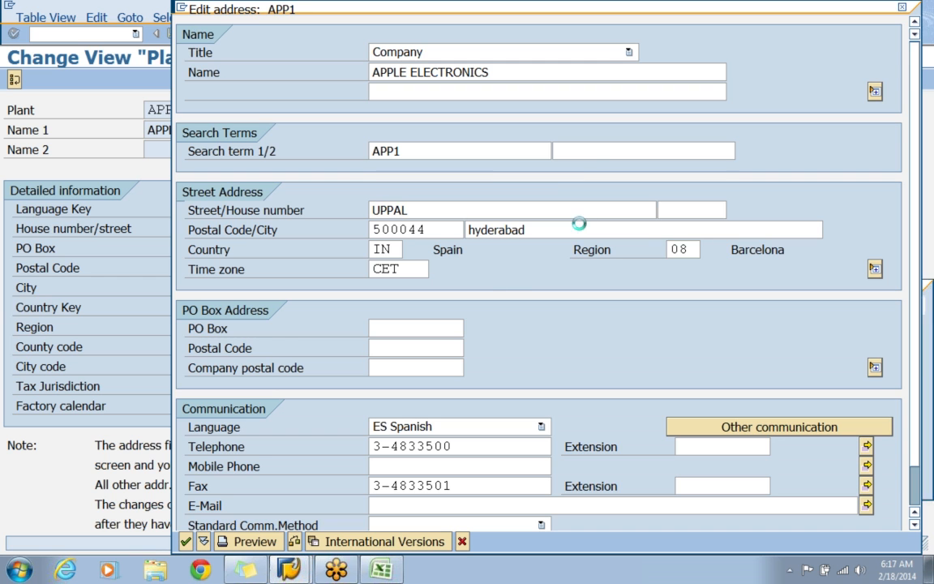
key("Return")
key("Tab")
type("INDIA")
key("Tab")
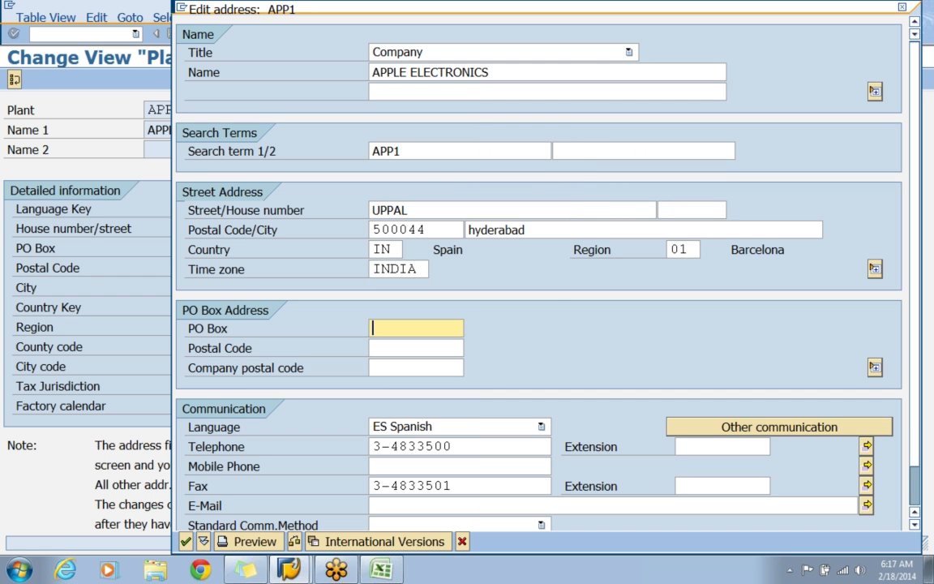
Set the address's communication language to EN English and clear the telephone and fax numbers.
left_click(542, 428)
left_click(542, 428)
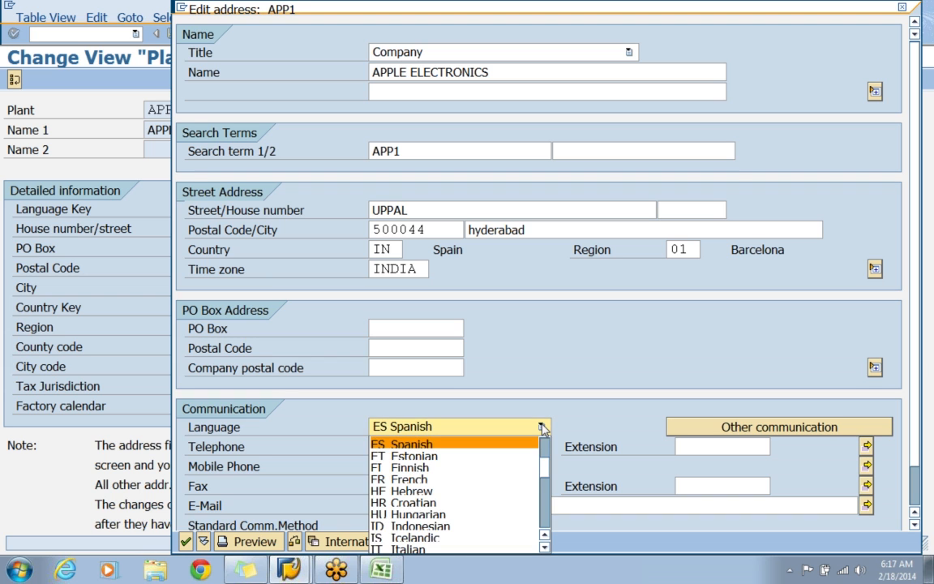
key("Up")
key("Return")
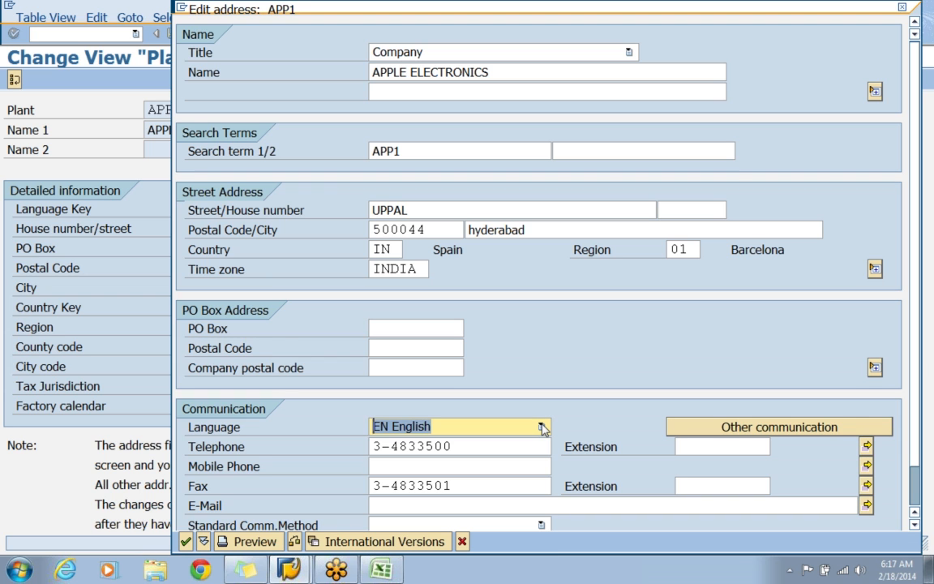
key("Tab")
key("Delete")
key("Tab")
key("Tab")
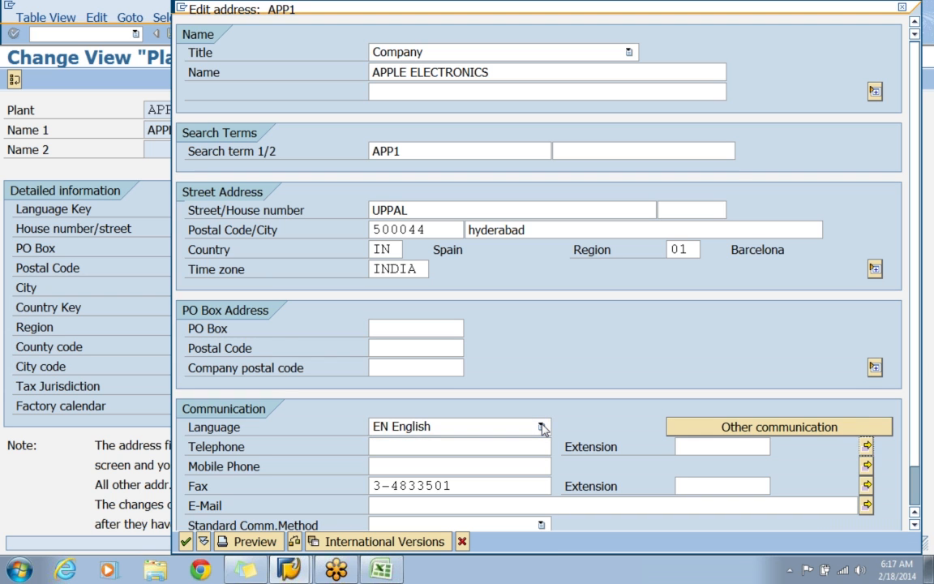
key("Delete")
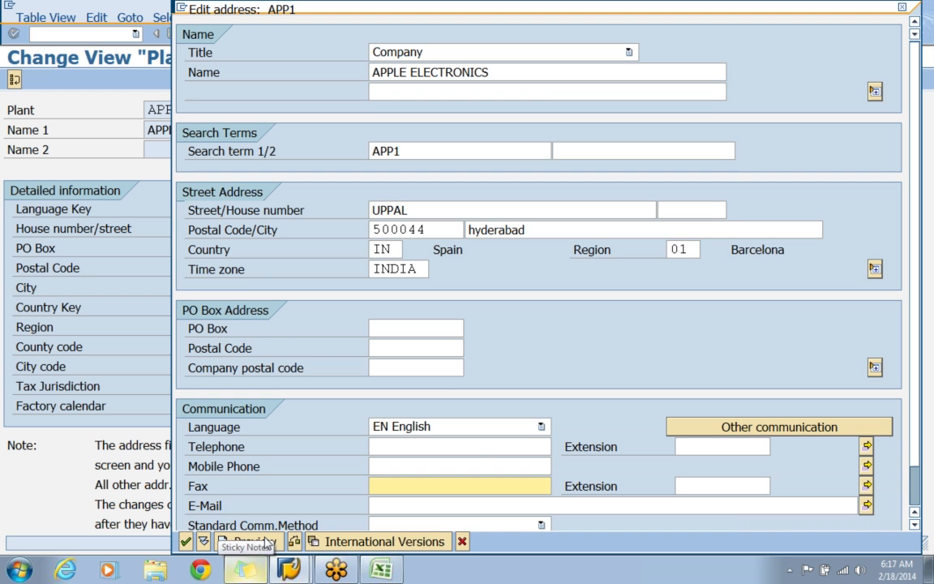
Check the print preview of the plant's formatted address and close it.
key("Up")
key("Up")
key("Up")
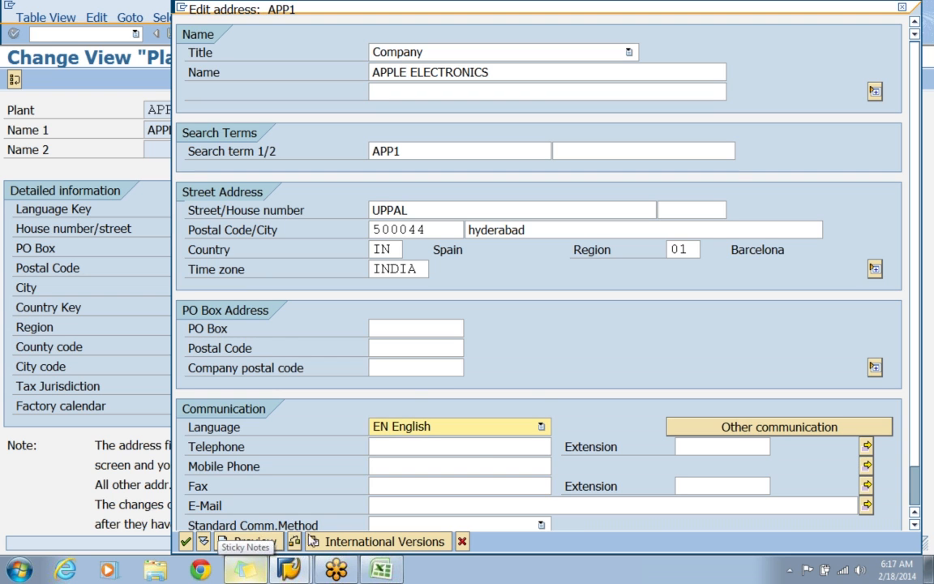
left_click(269, 542)
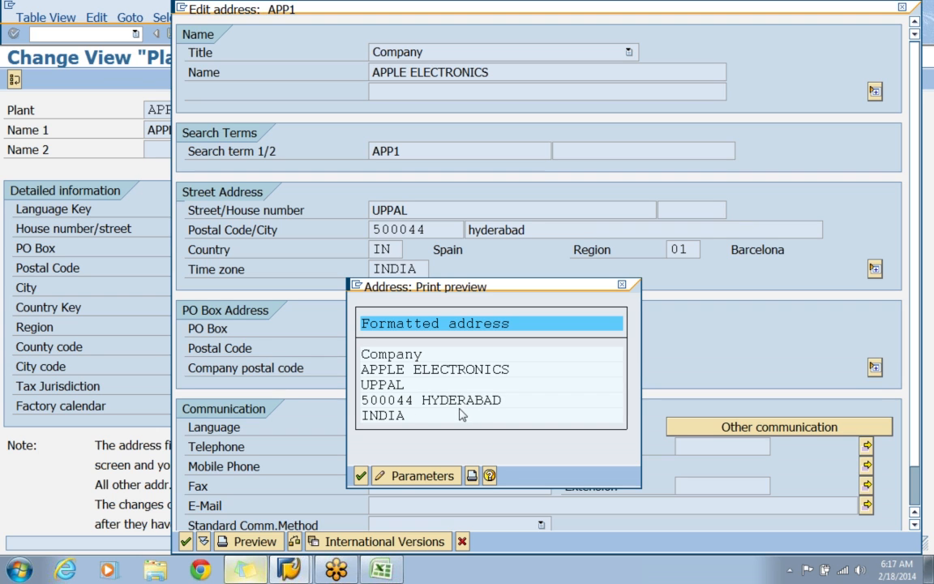
left_click(360, 475)
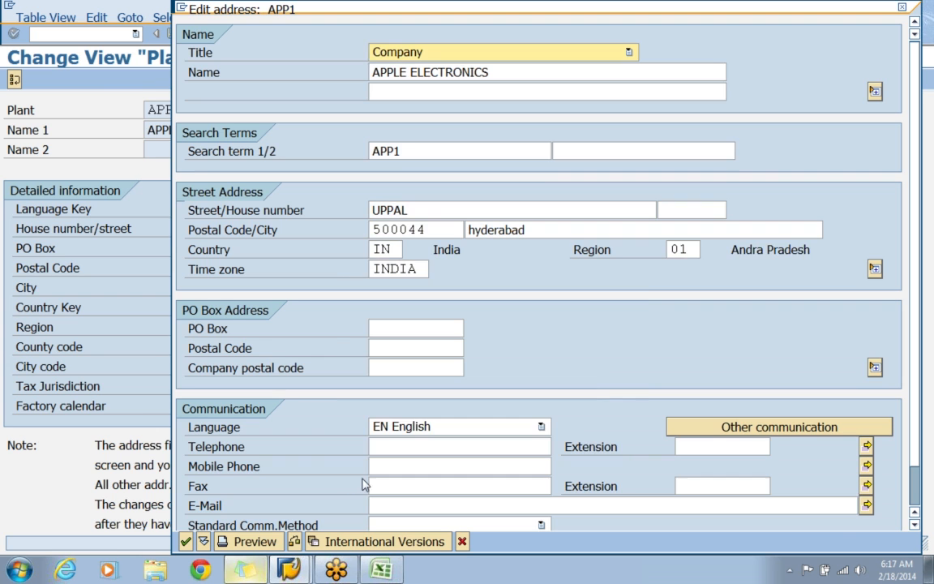
Accept the address, save plant APP1 under the APPLE - ENTERPRISE STRUCTURE customizing request and return to the implementation guide structure.
left_click(185, 542)
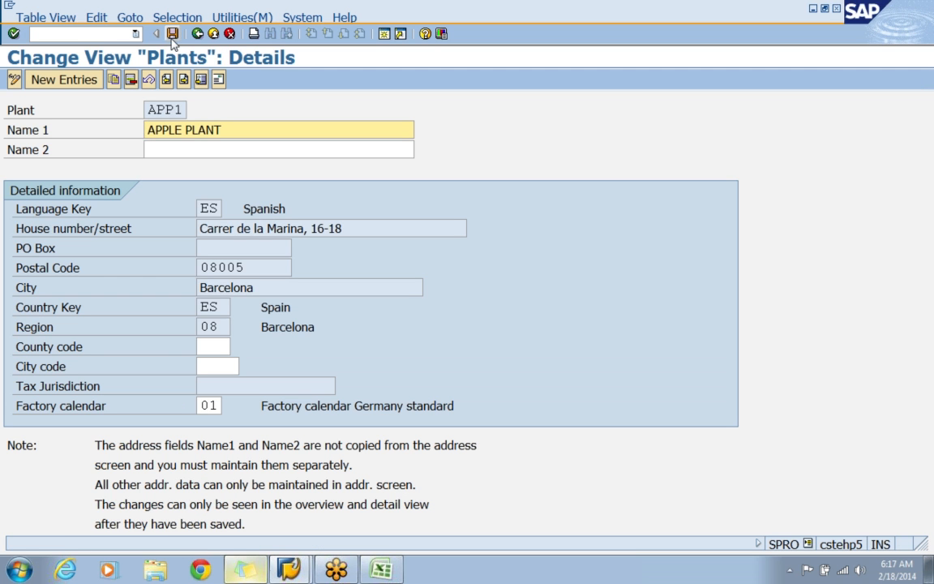
left_click(172, 34)
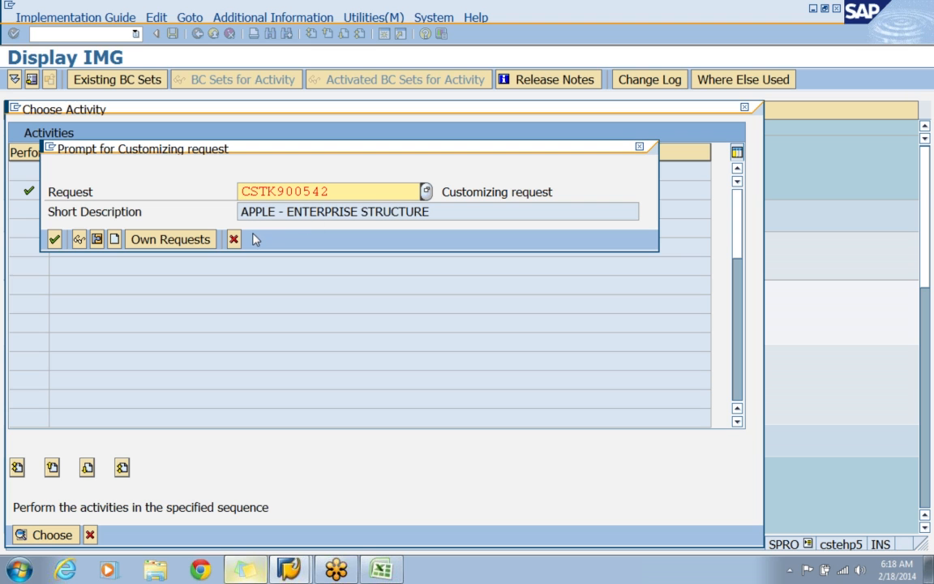
left_click(54, 240)
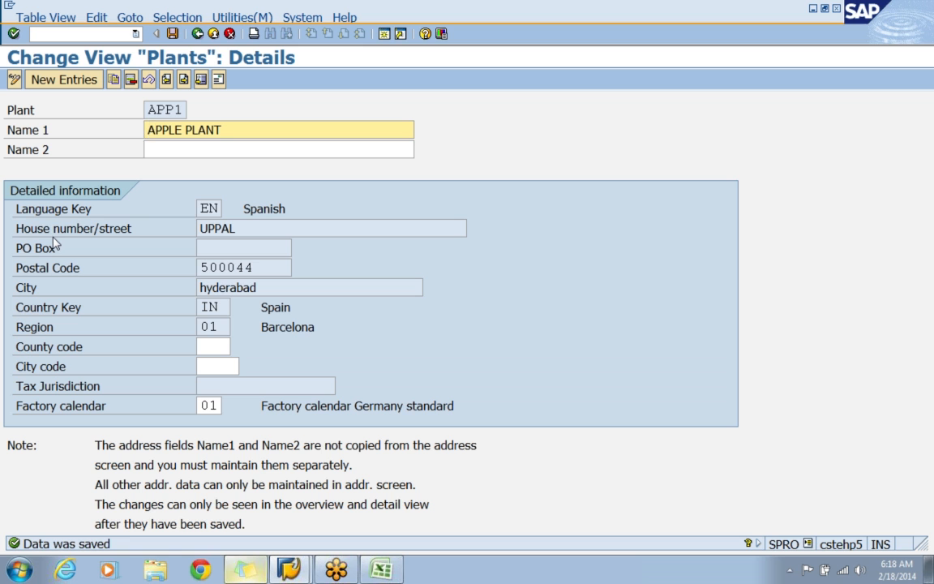
left_click(194, 34)
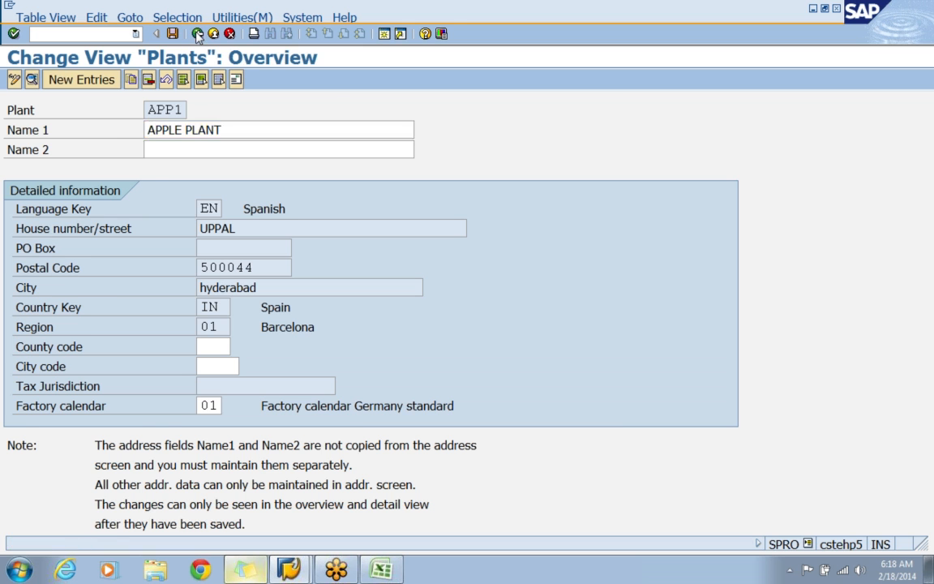
left_click(195, 34)
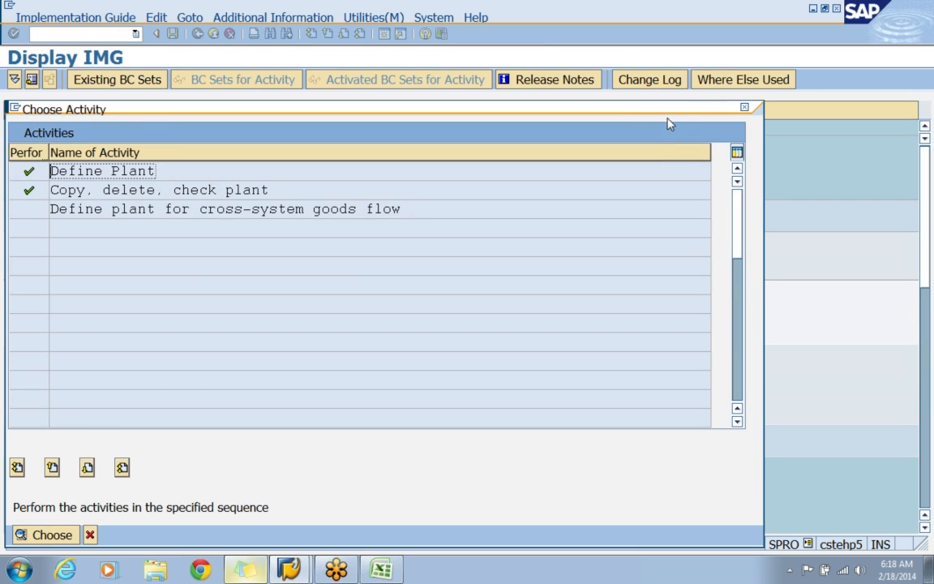
left_click(744, 107)
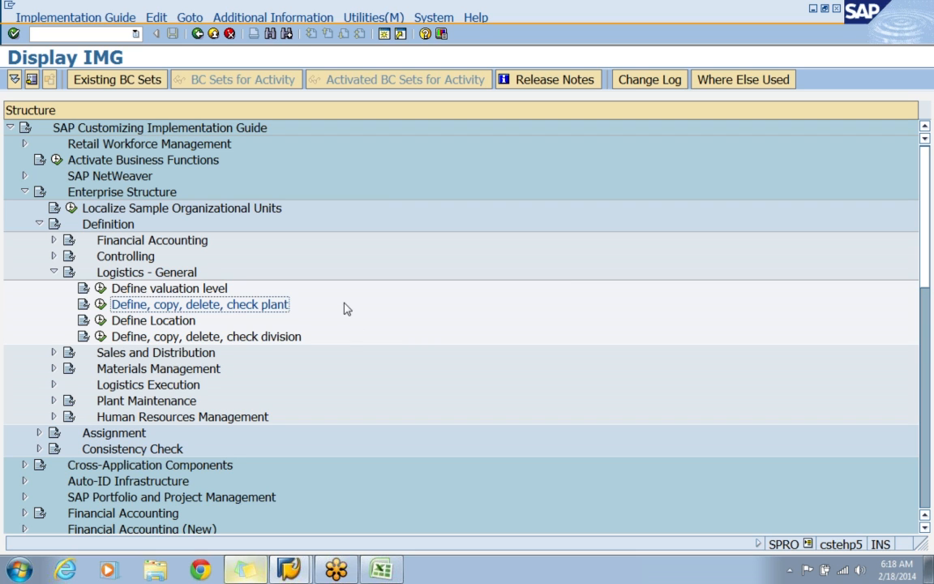
Switch to the CLASS1 workbook in Excel and enter DIVISION in cell C16 below PLANT.
left_click(215, 338)
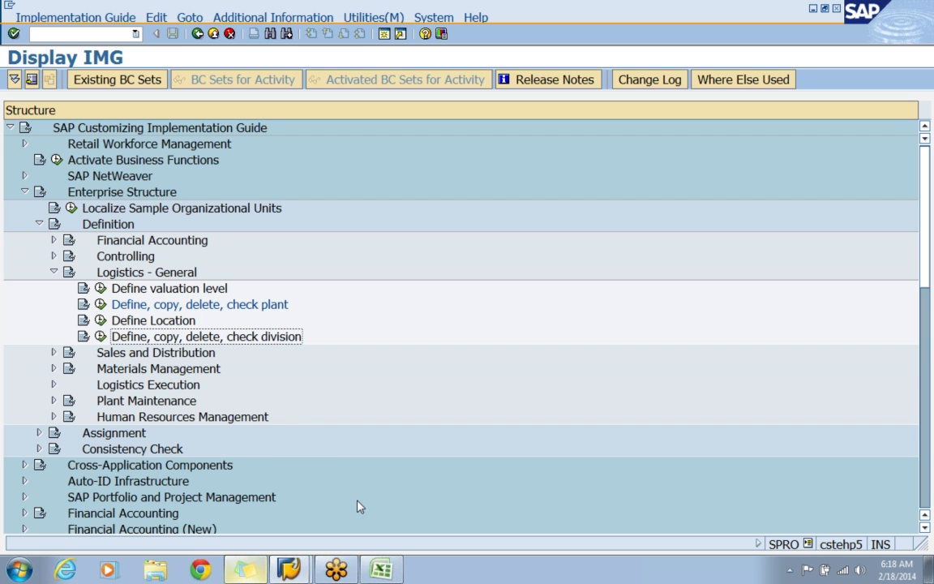
left_click(381, 570)
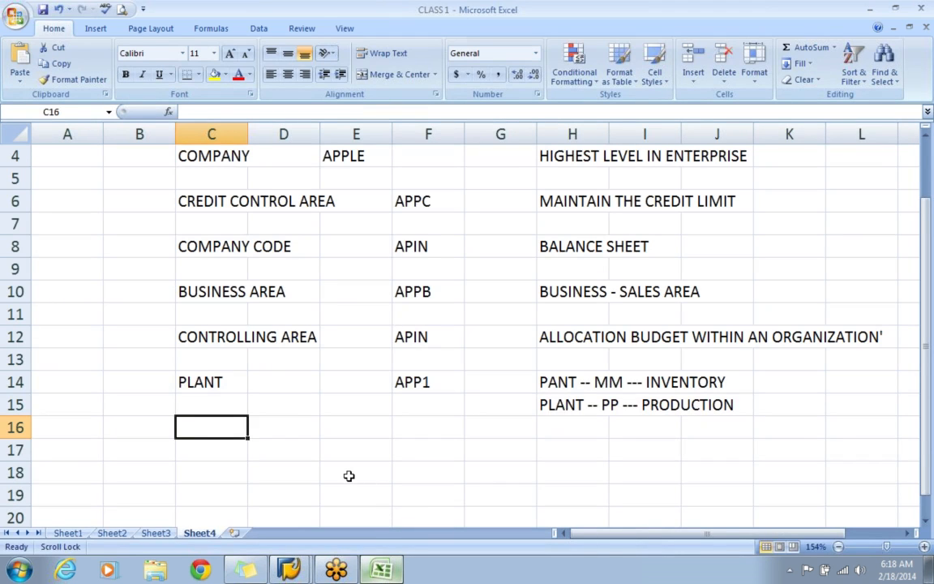
type("DIVSI")
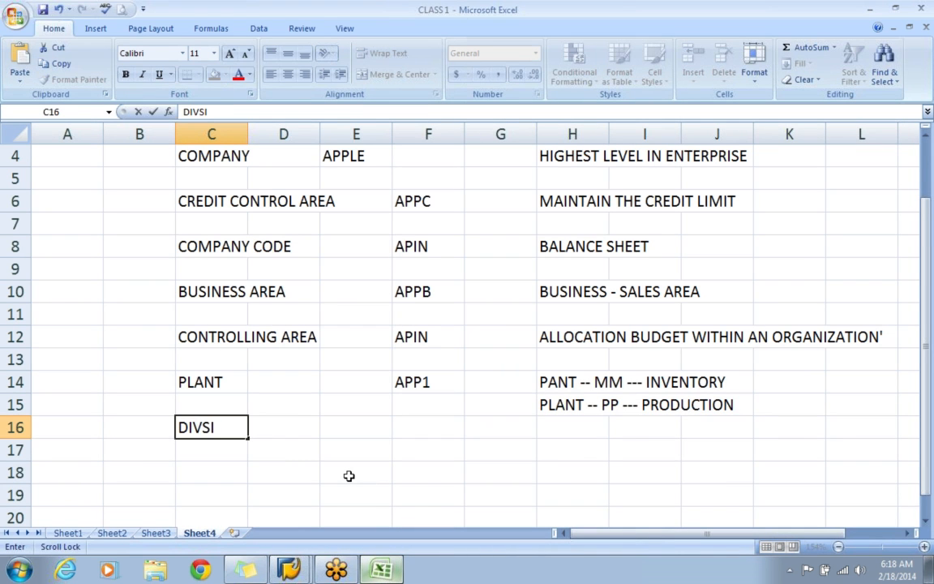
key("BackSpace")
key("BackSpace")
type("ISION")
key("Tab")
key("Tab")
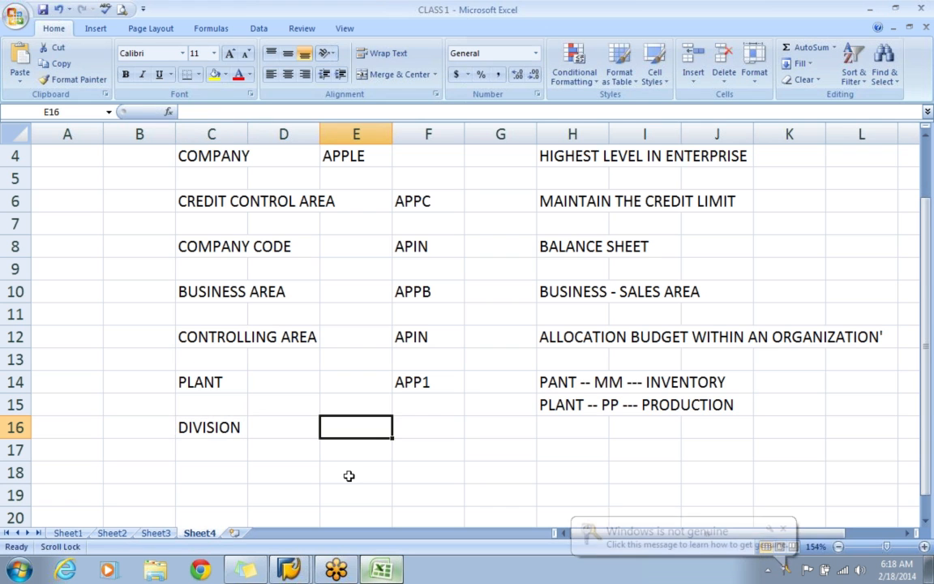
Enter the division codes AM in cell F16 and AL in cell F17.
left_click(422, 426)
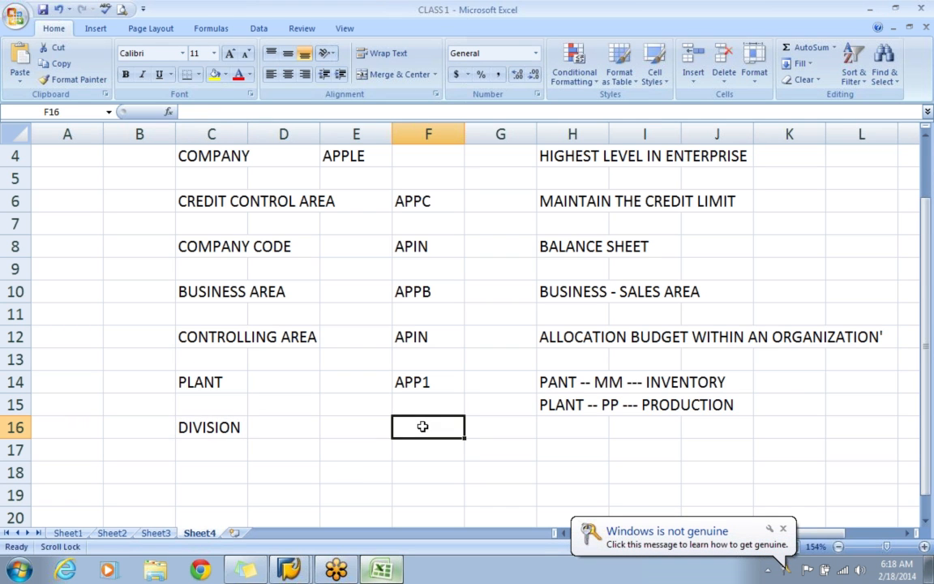
type("AM")
key("Return")
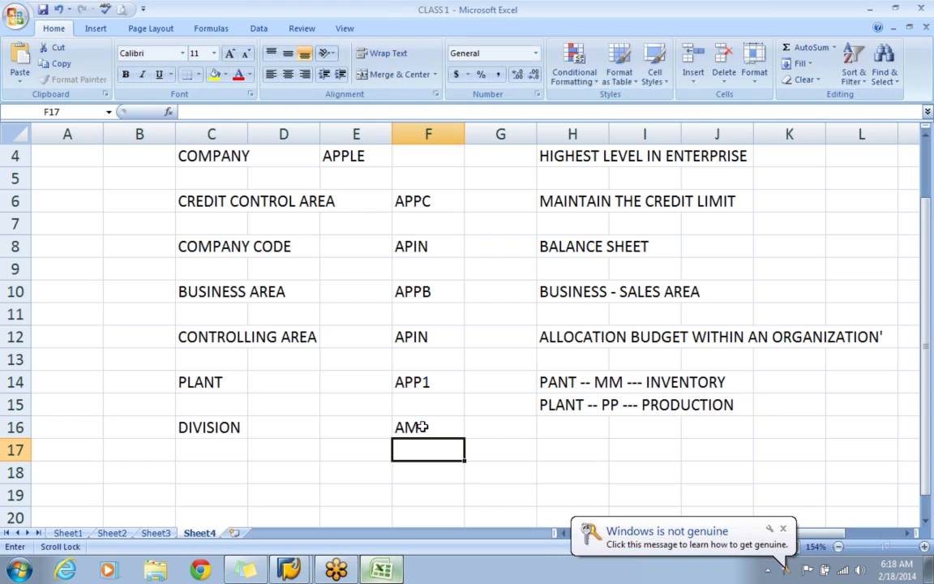
type("AL")
key("Return")
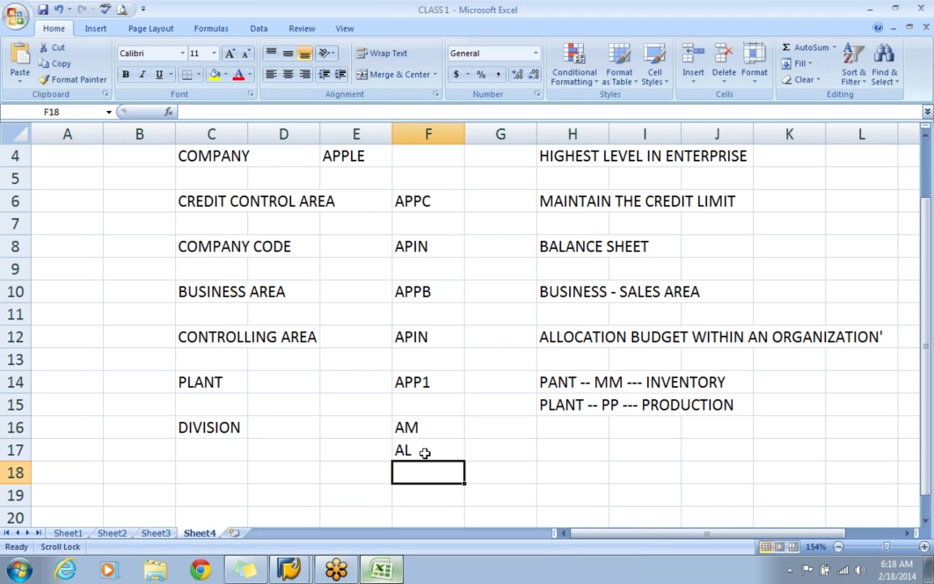
key("alt")
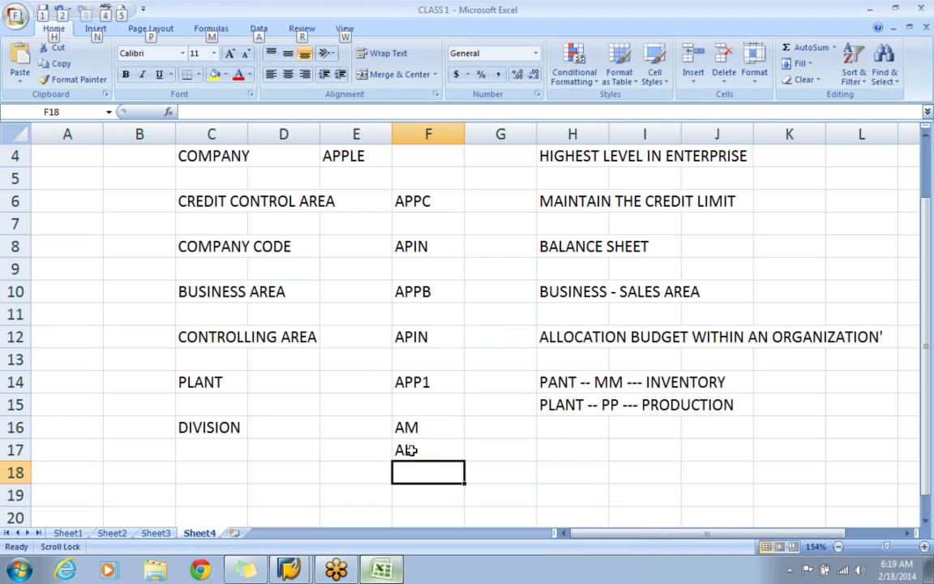
left_click(925, 37)
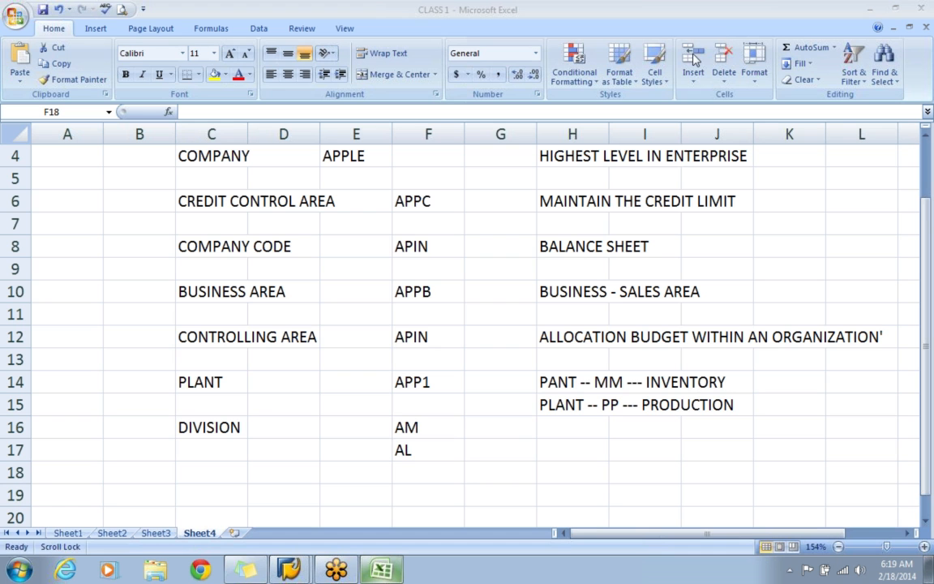
left_click(451, 466)
Switch to SAP and start new entries in the Define Division activity under Logistics - General.
key("alt+Tab")
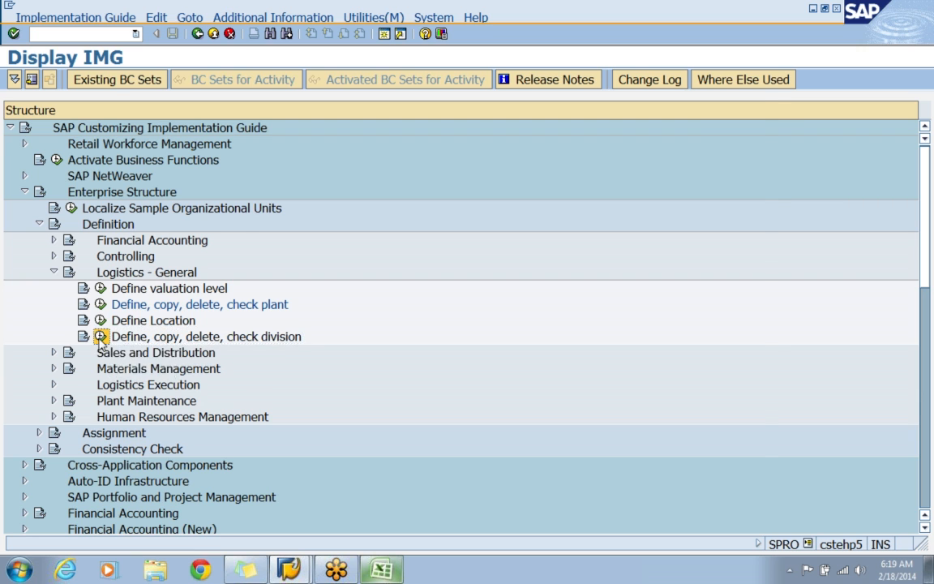
left_click(100, 336)
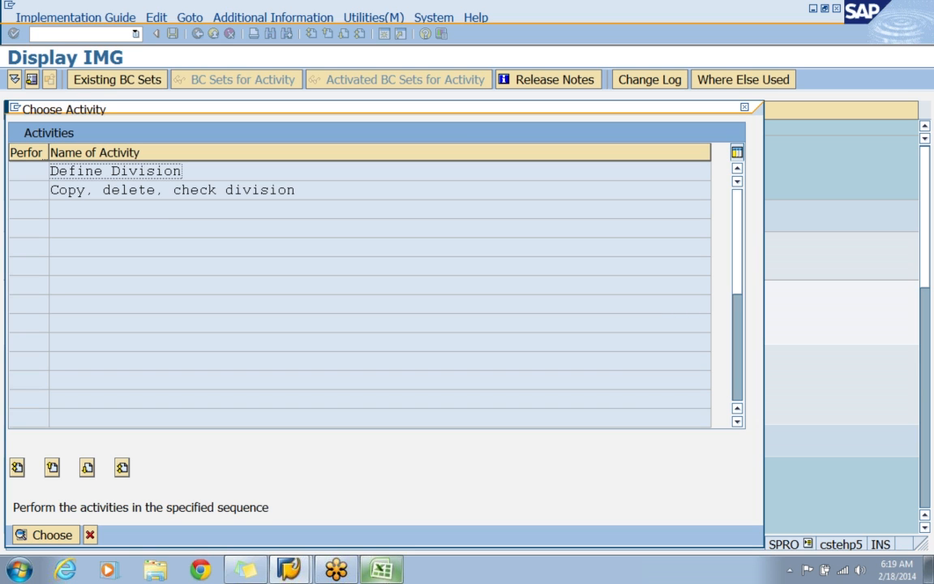
double_click(150, 176)
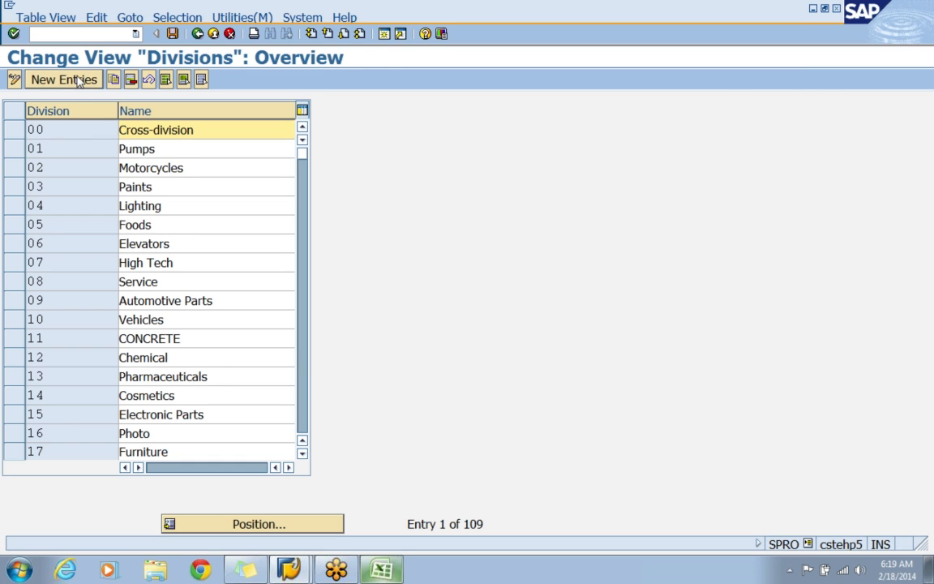
left_click(65, 80)
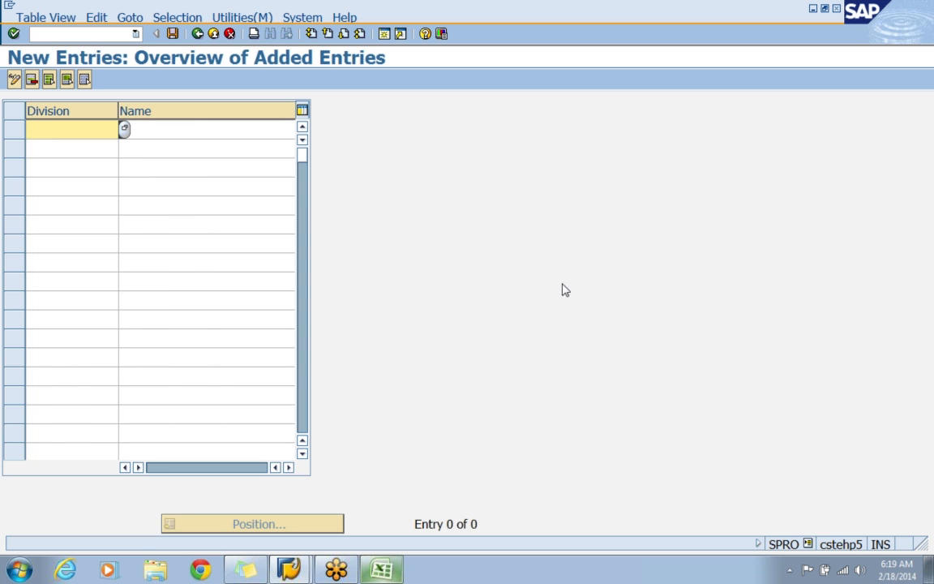
Add division AM with the name APPLE MOBILES to the new entries.
type("AA")
key("BackSpace")
type("M")
key("Tab")
type("APPLE MOBILES")
Add division AL with the name APPLE LAPTOPS and confirm the new entries.
key("Tab")
type("AL")
key("Tab")
type("APPLE LAPTOPS")
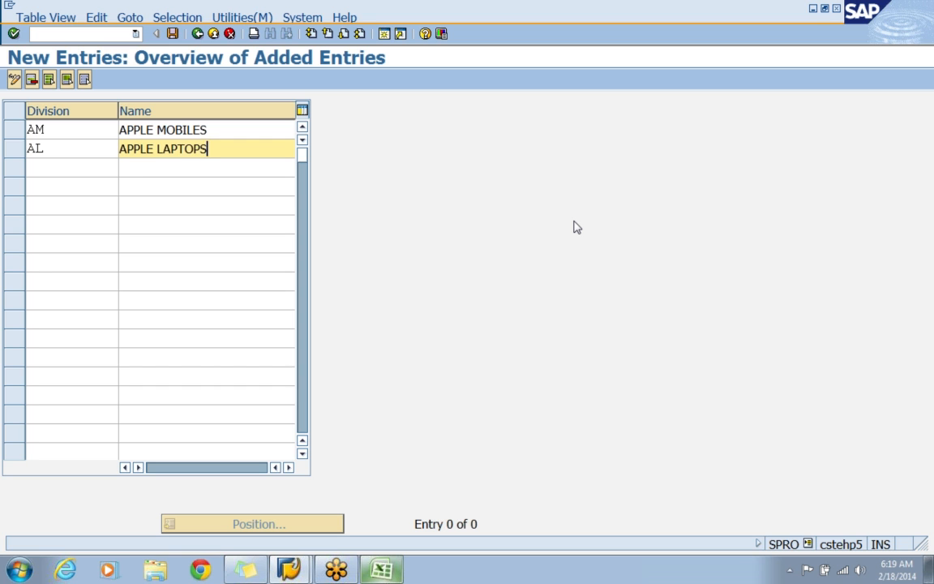
key("Return")
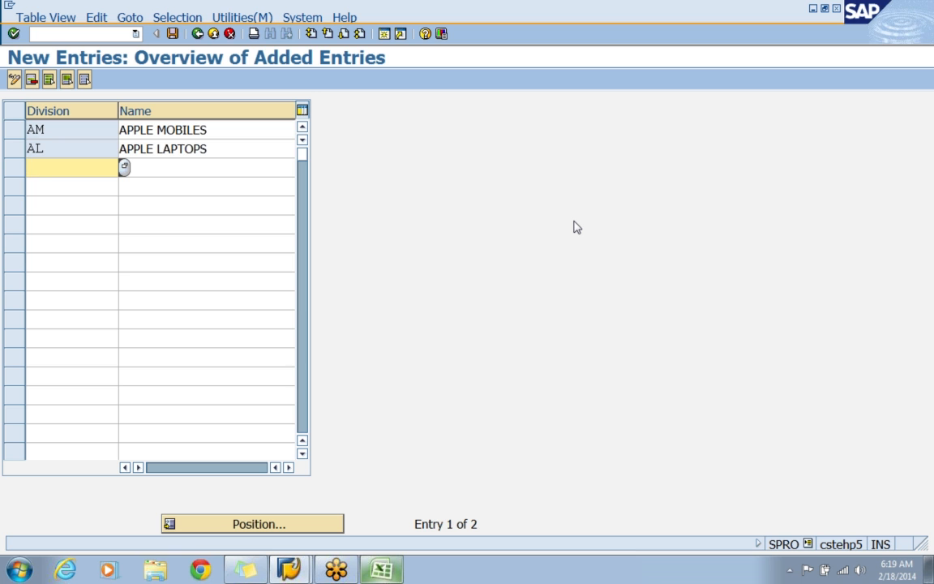
Save divisions AM and AL under the APPLE - ENTERPRISE STRUCTURE customizing request and return to the implementation guide structure.
left_click(172, 34)
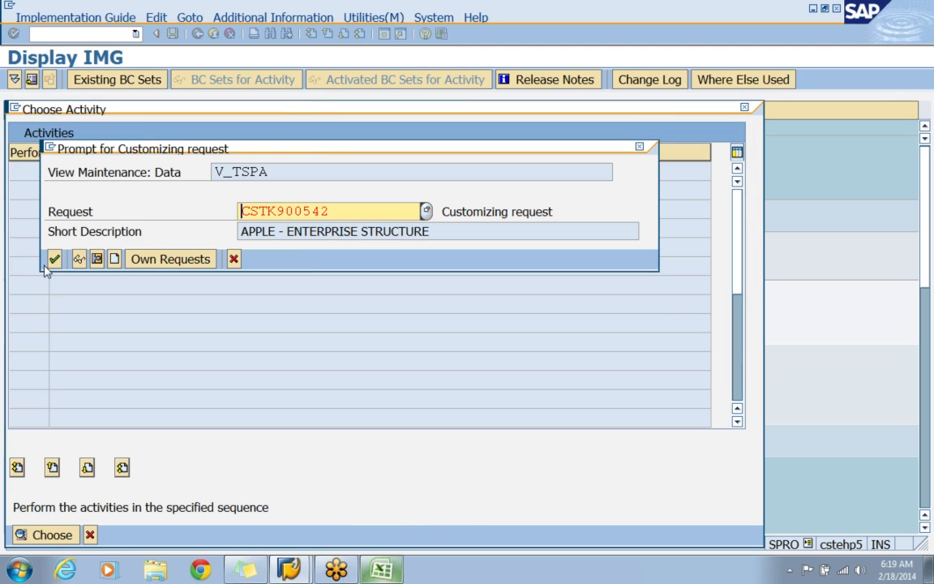
left_click(54, 259)
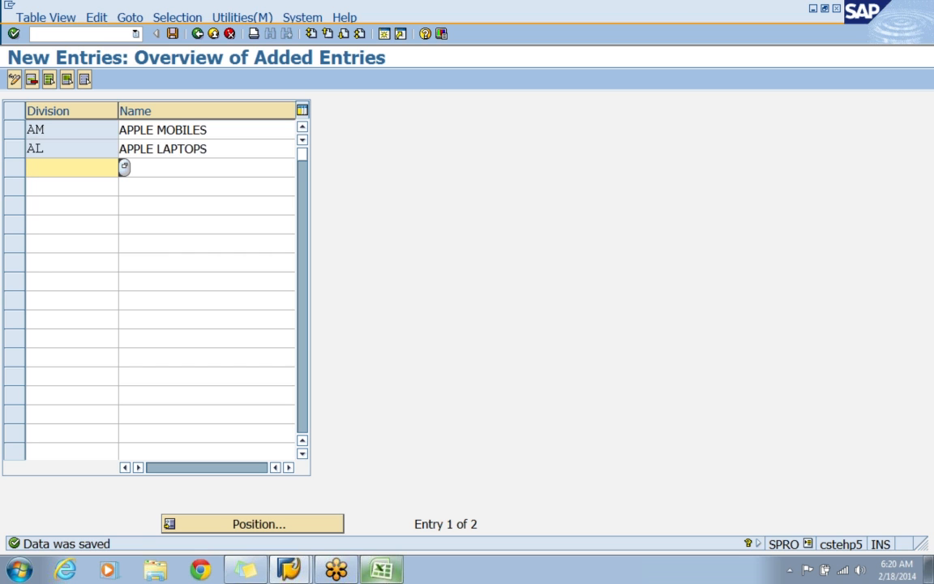
left_click(173, 38)
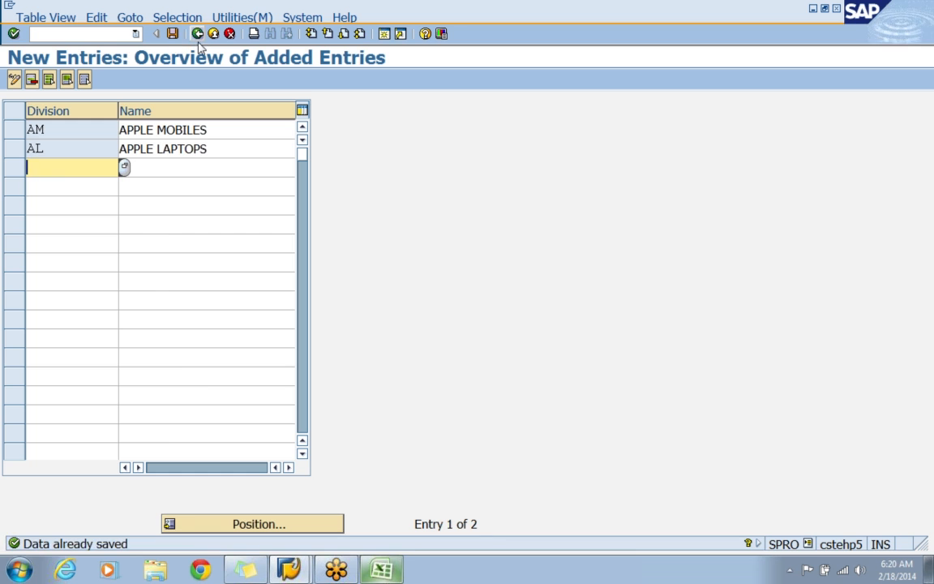
left_click(197, 37)
left_click(199, 39)
left_click(199, 39)
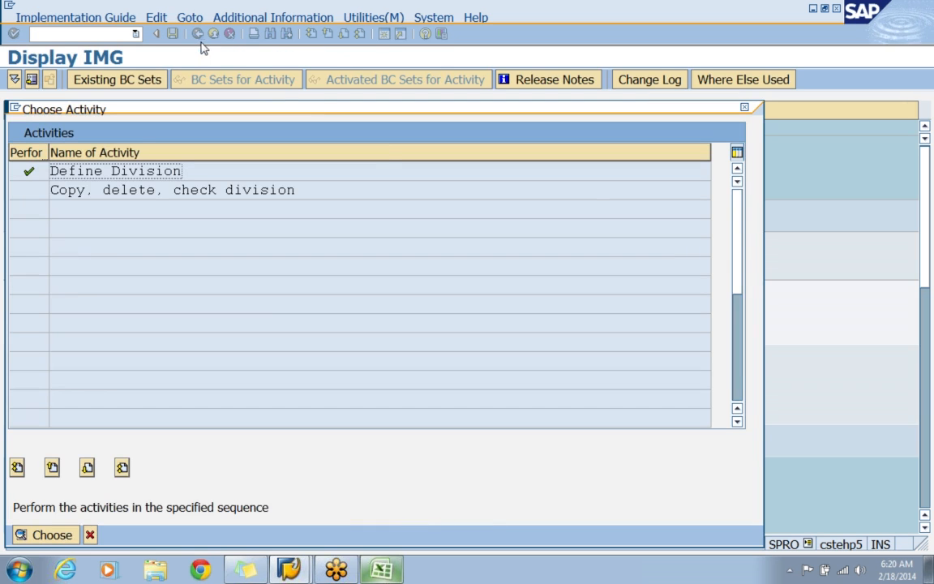
left_click(744, 107)
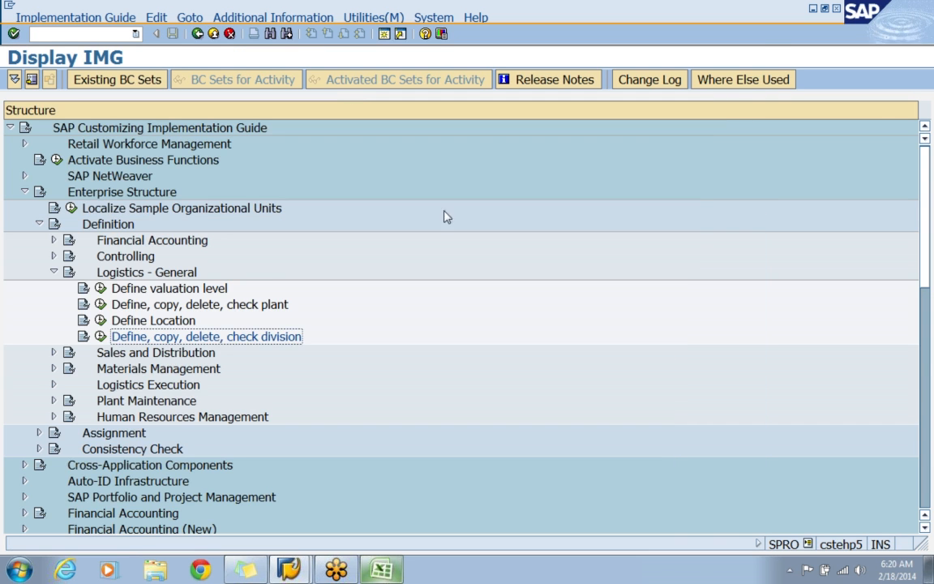
Collapse Logistics - General and expand Sales and Distribution within the Enterprise Structure definition.
left_click(245, 311)
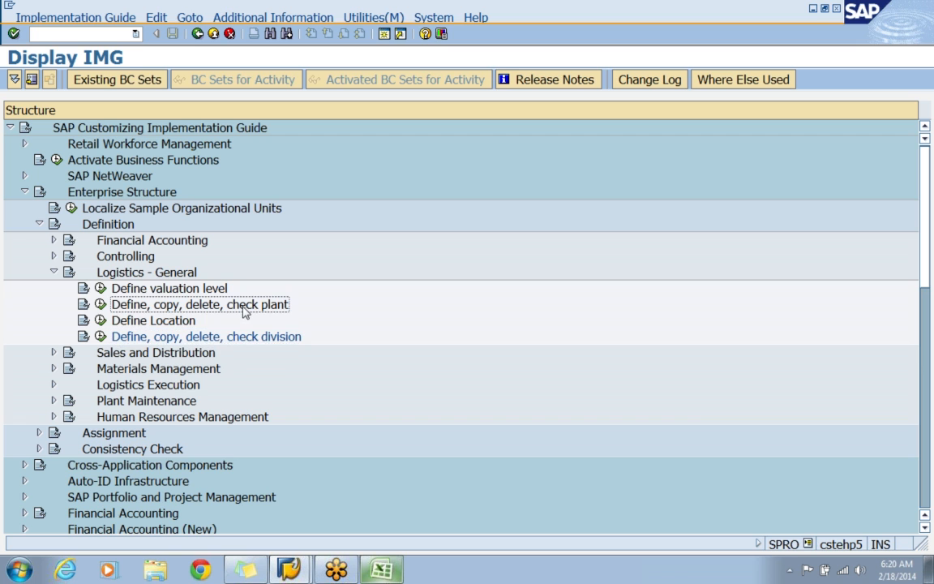
left_click(251, 340)
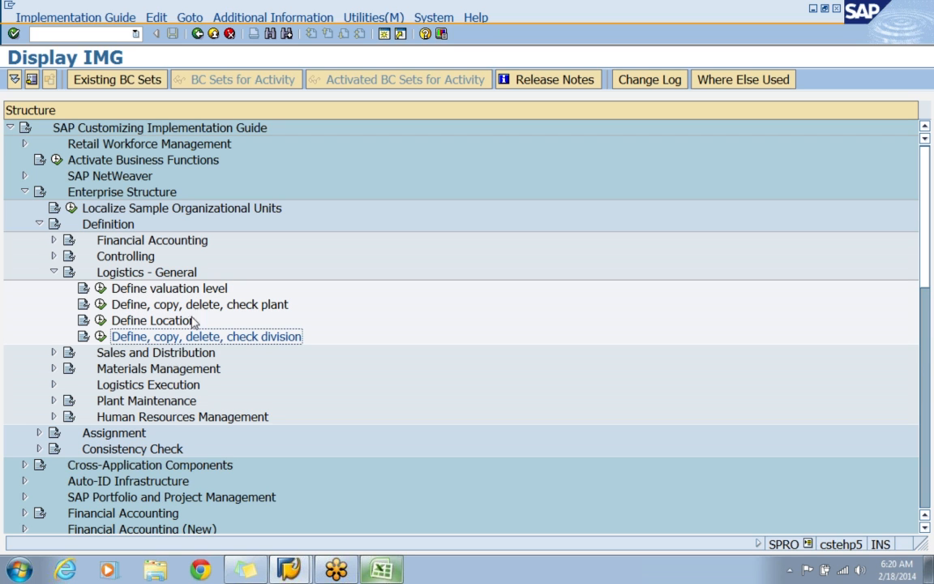
left_click(53, 272)
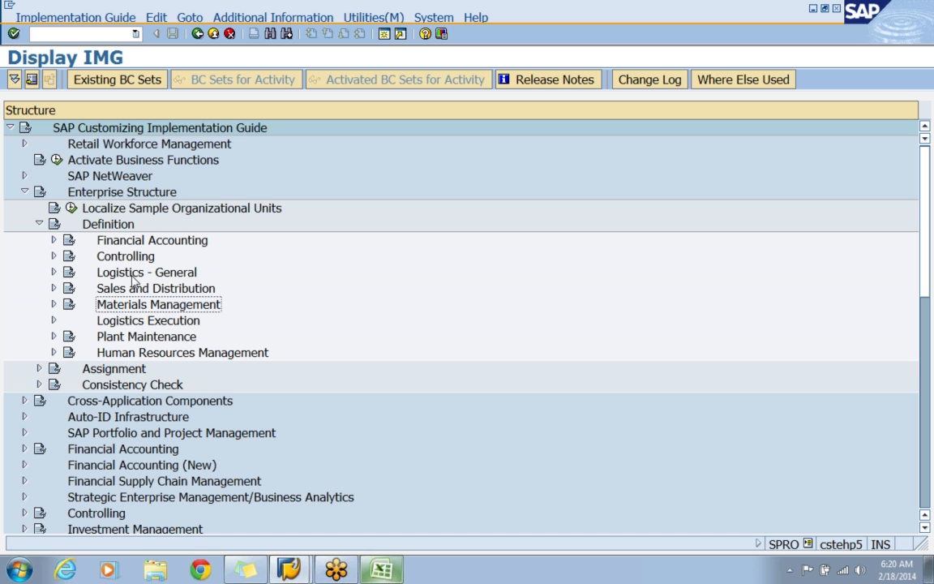
left_click(140, 292)
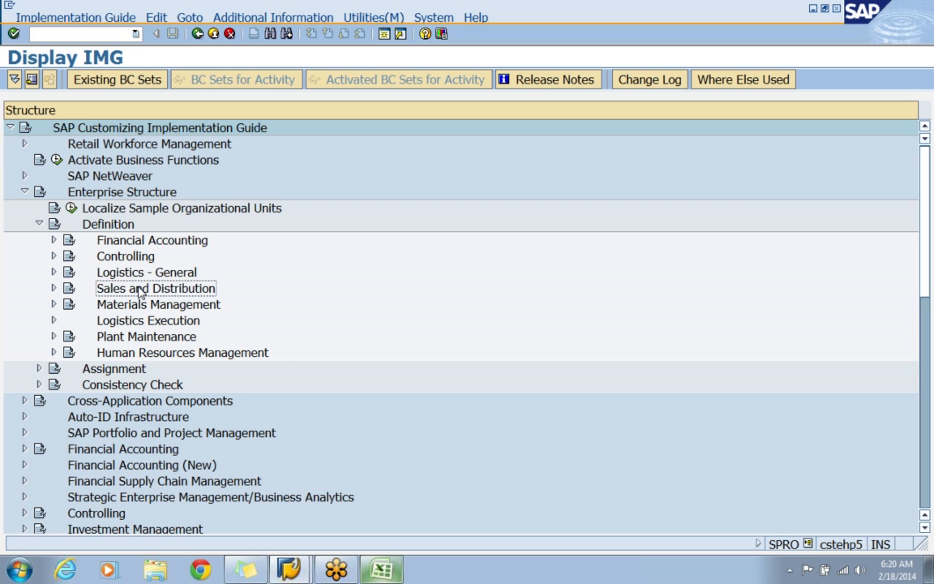
left_click(54, 288)
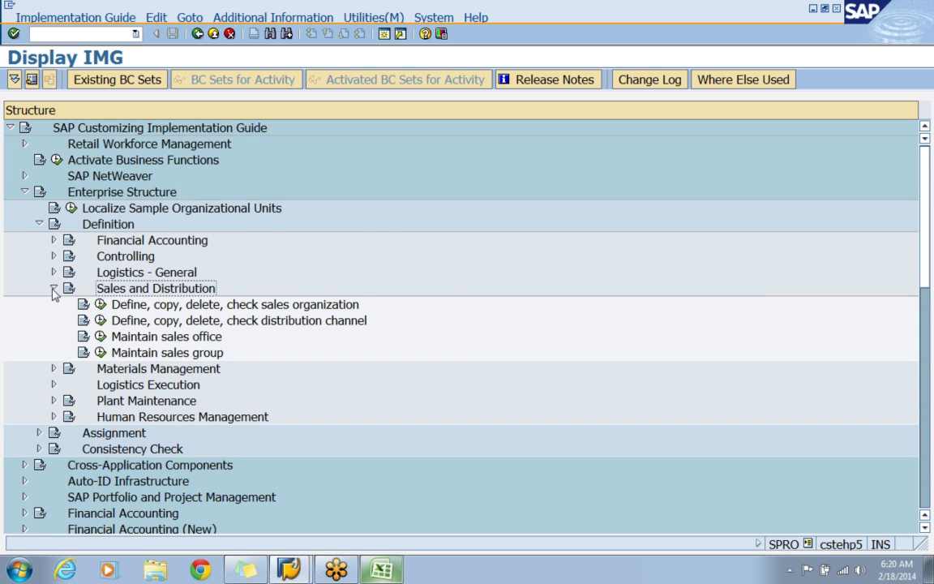
Open the Define Sales Organization activity under Sales and Distribution.
key("Down")
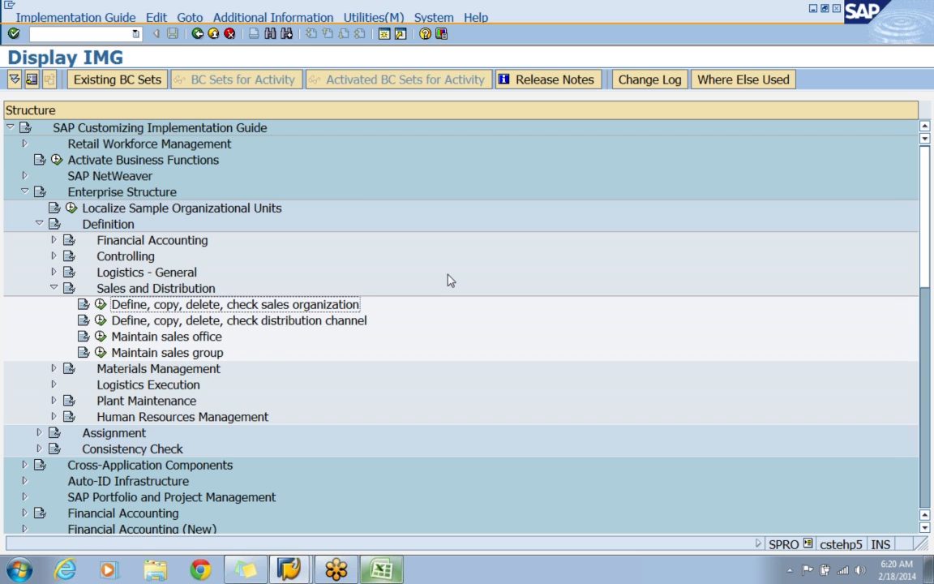
key("Down")
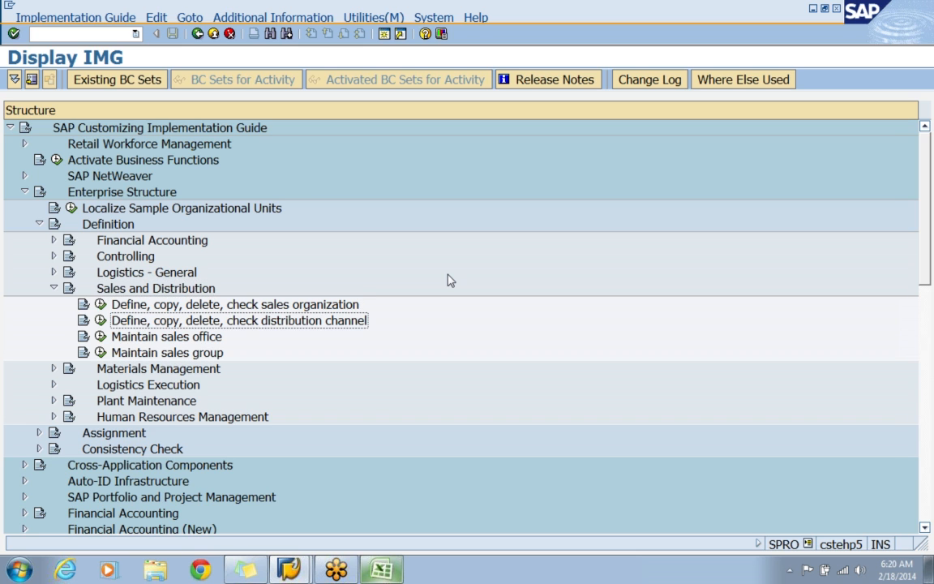
key("Down")
key("Down")
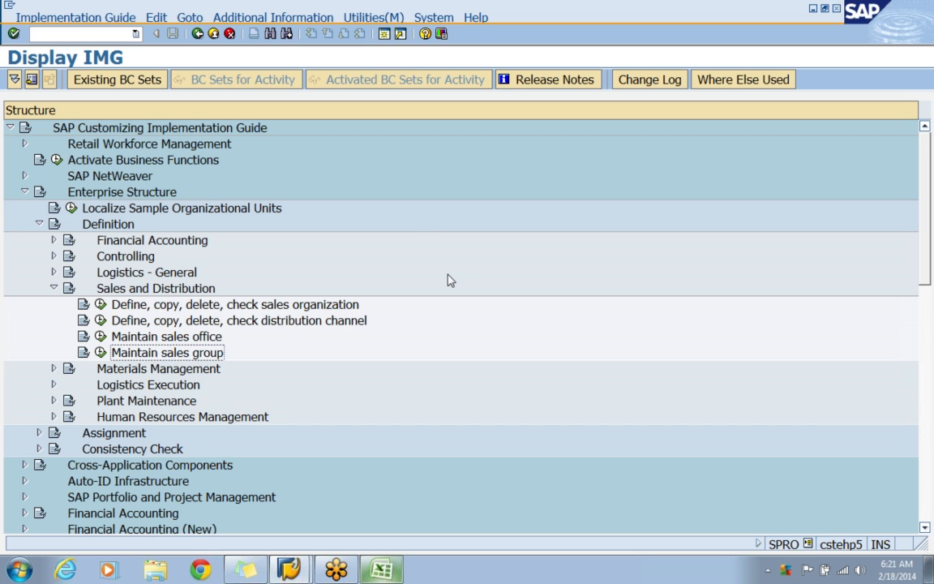
left_click(325, 306)
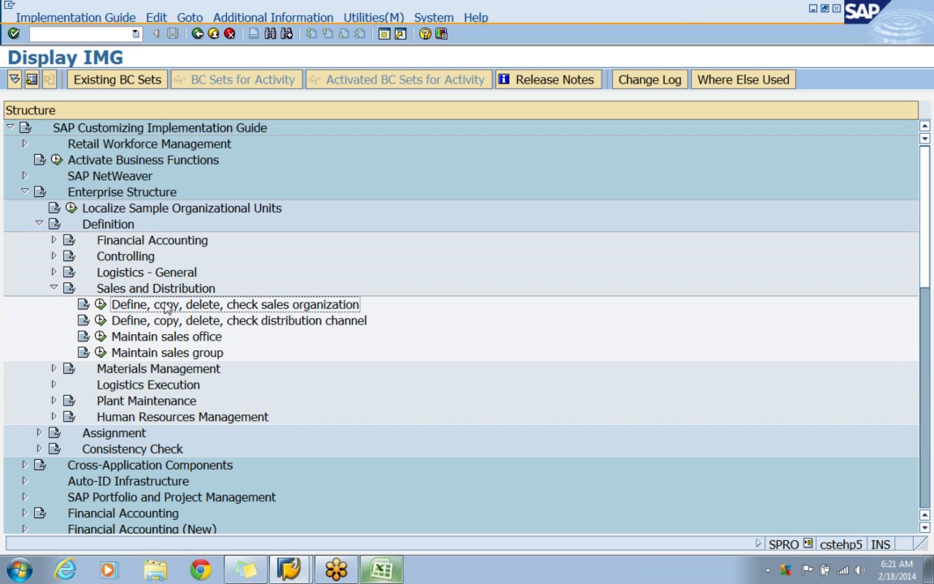
left_click(100, 306)
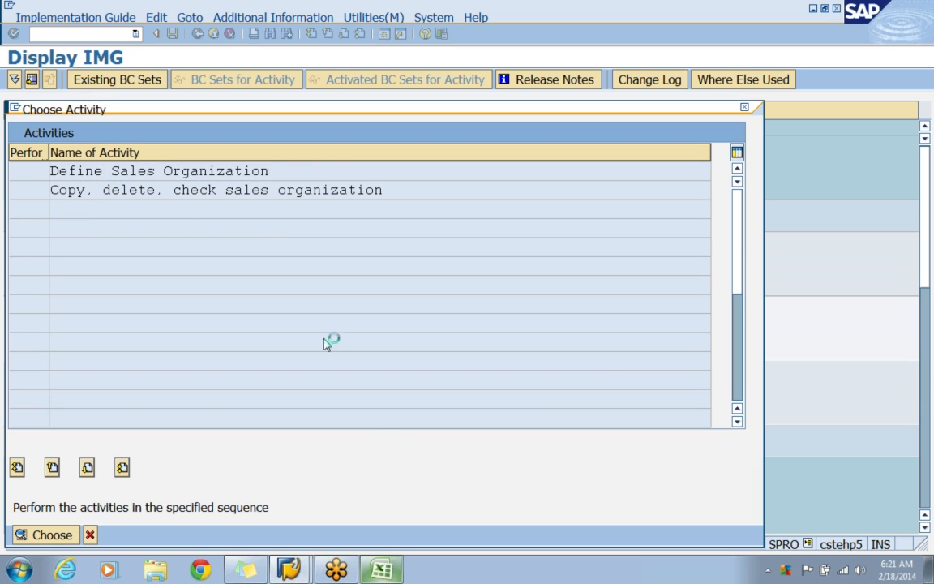
Switch to Excel and enter the label SALES ORG in cell C19 and the code APPS in cell F19.
key("alt+Tab")
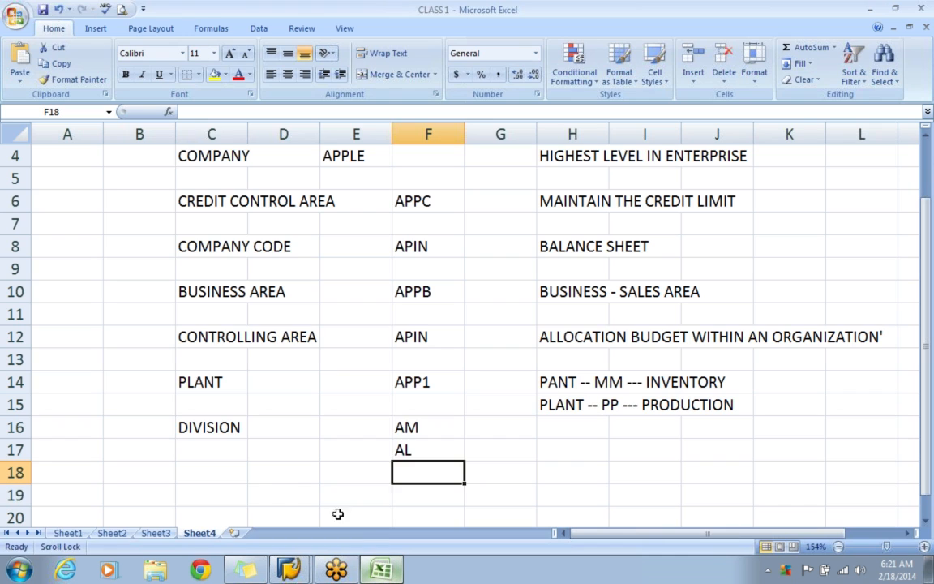
left_click(219, 492)
type("SALES")
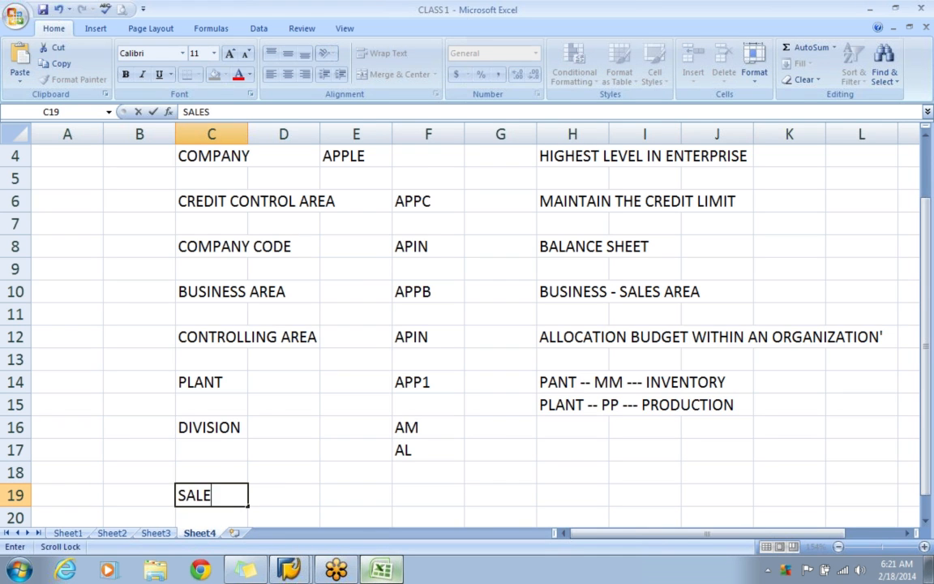
type(" ORG")
key("Tab")
key("Tab")
key("Tab")
type("APPS")
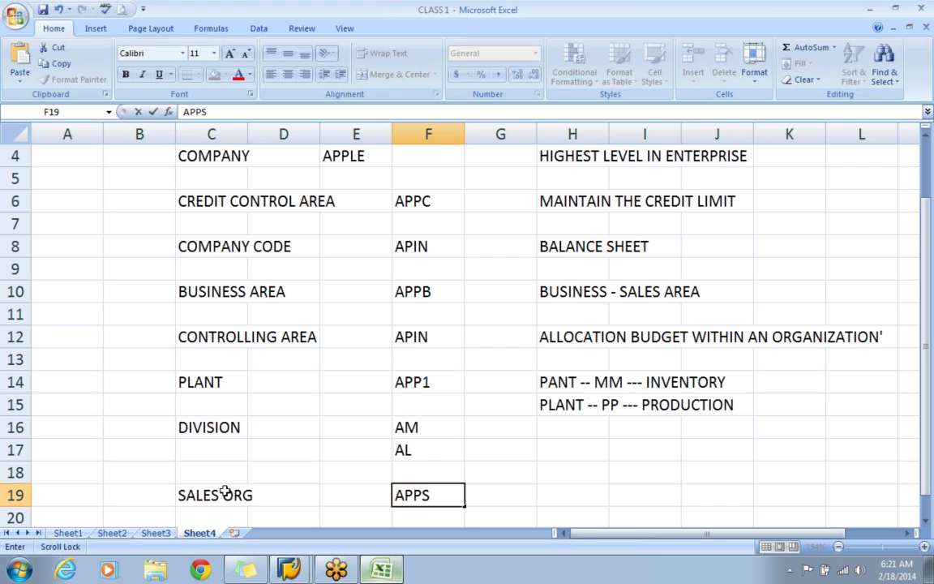
Enter the description SELLING THE PRODUCTS in cell H19 for the sales organization.
key("Tab")
key("Tab")
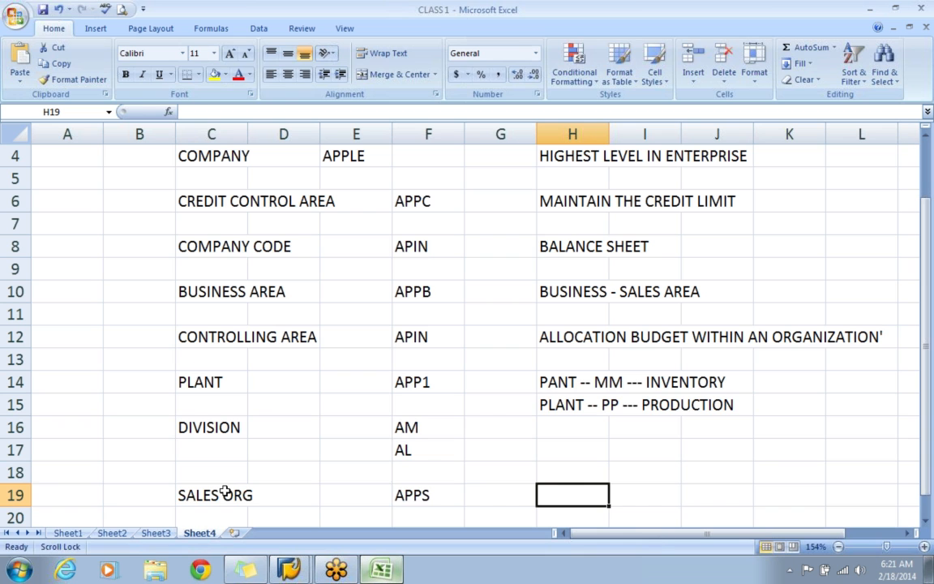
type("SELLING THE PRODUCTS")
key("Return")
Add the second description line HIGHEST LEVEL IN SD in cell H20.
key("Tab")
key("Tab")
key("Tab")
key("Tab")
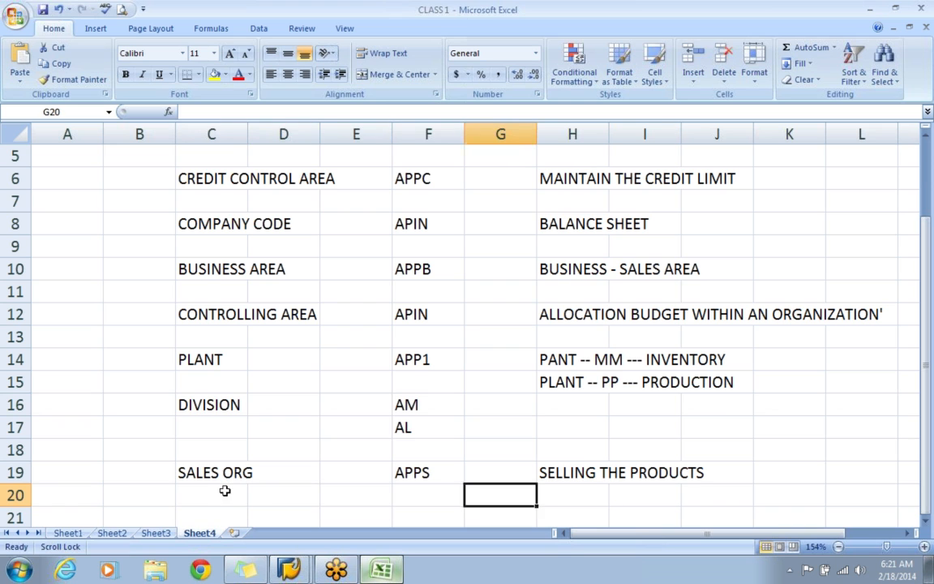
key("Tab")
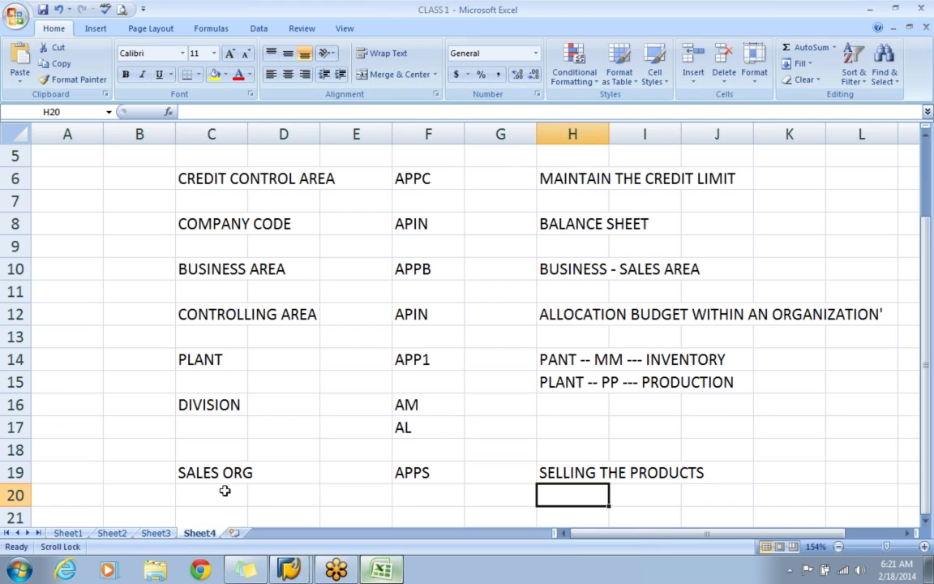
type("HI")
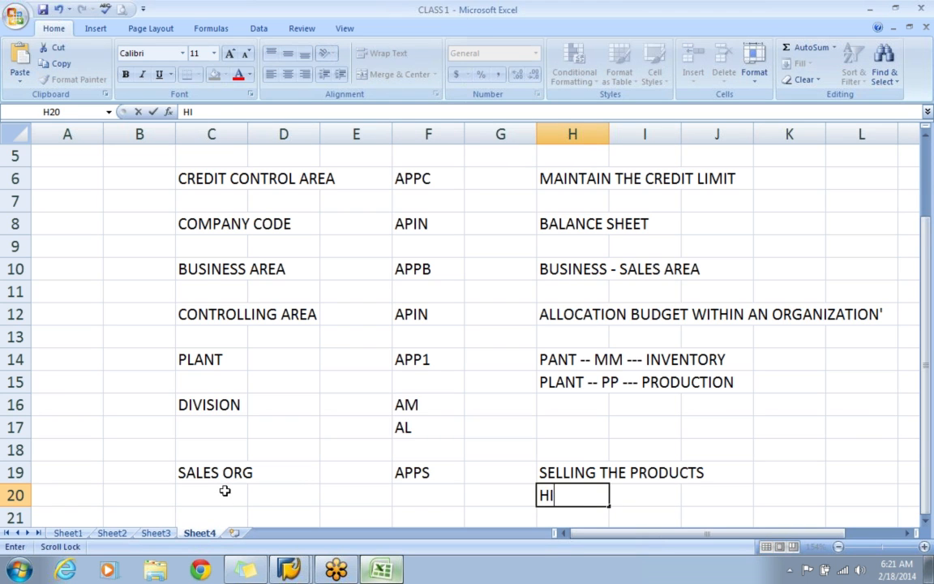
type("GHEST LEVEL ")
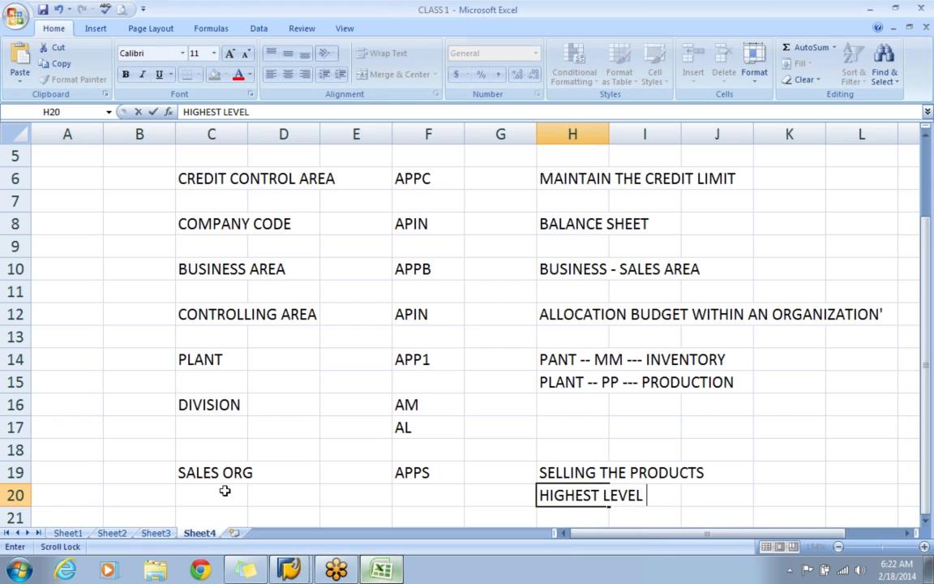
type("IN SD")
key("Return")
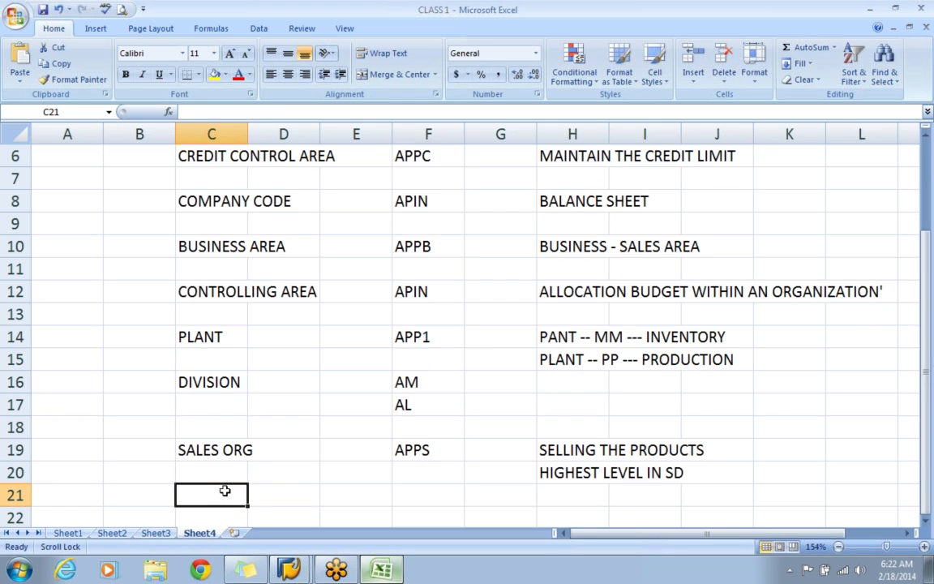
Switch to SAP and start a new sales organization entry with code APPS and the name APPLE SALES ORG.
key("alt+Tab")
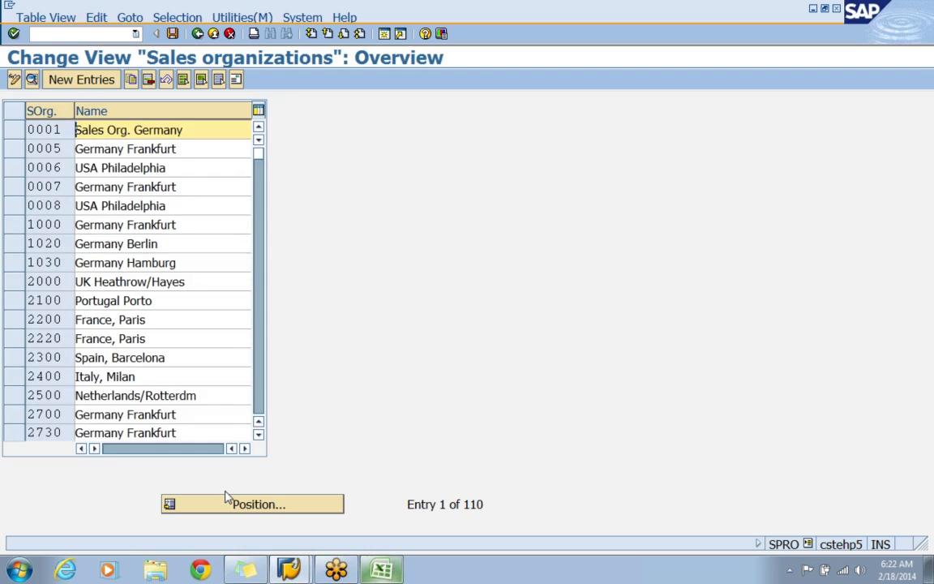
left_click(75, 81)
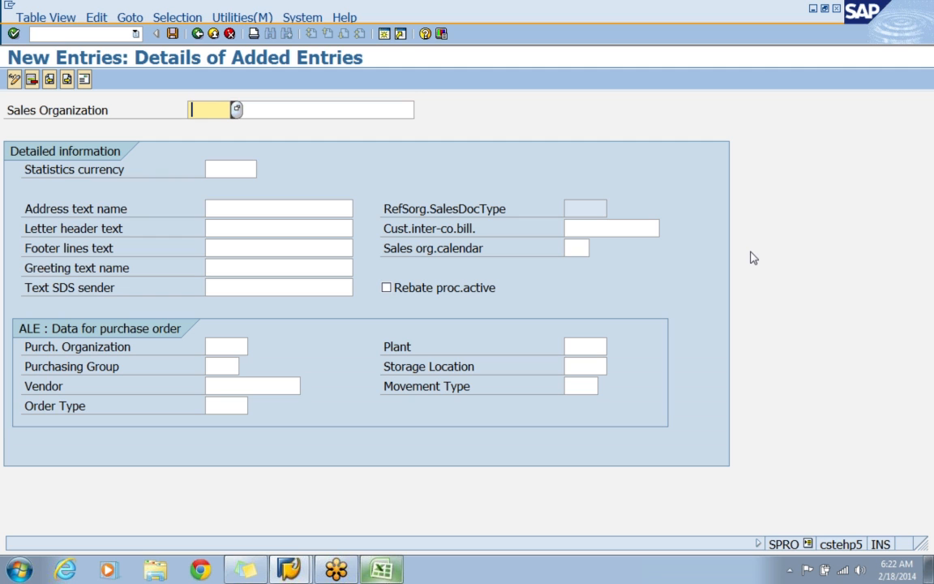
type("APPS")
key("Tab")
type("APPLE SALES ORG")
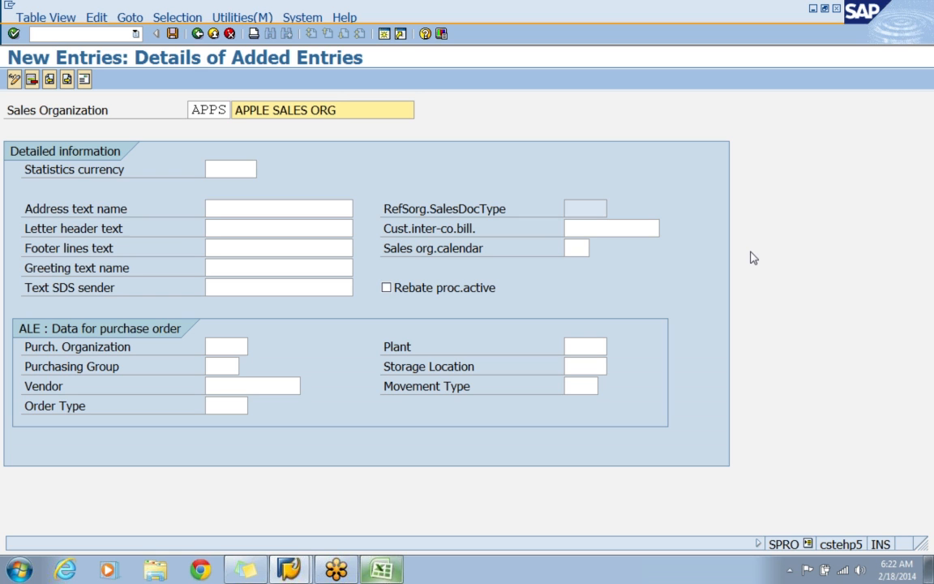
Set the sales organization's statistics currency to INR and its calendar to 01, leaving the inter-company billing customer empty.
key("Tab")
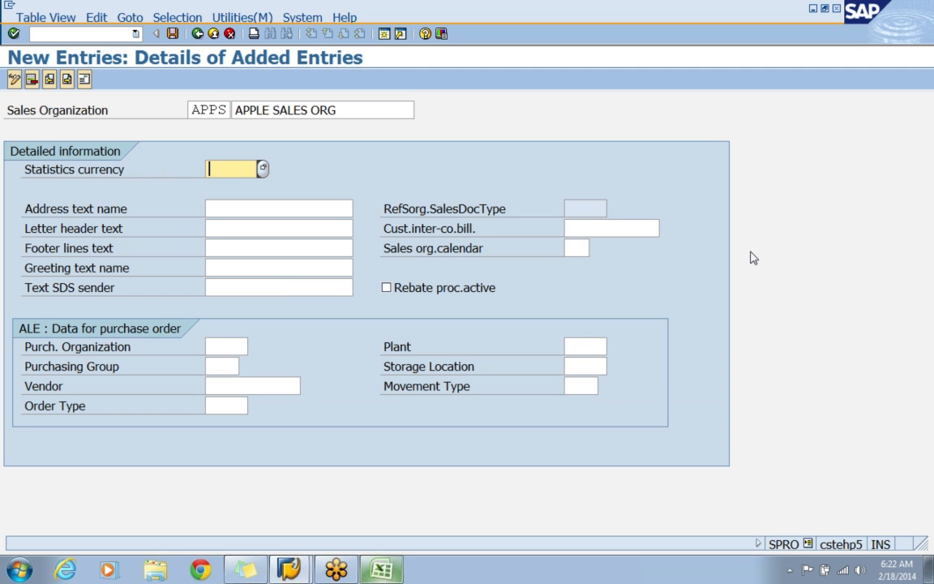
type("INR")
key("ctrl+s")
left_click(576, 248)
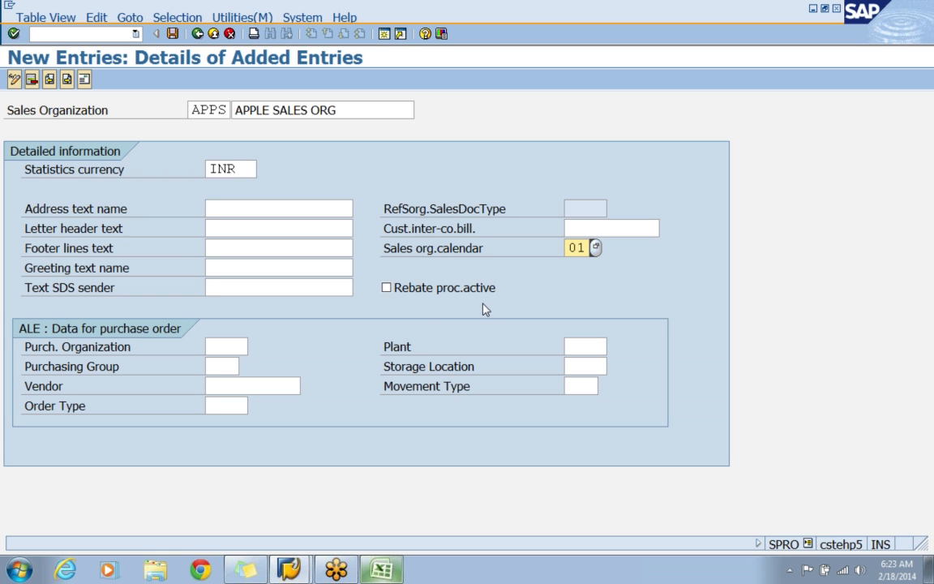
left_click(447, 231)
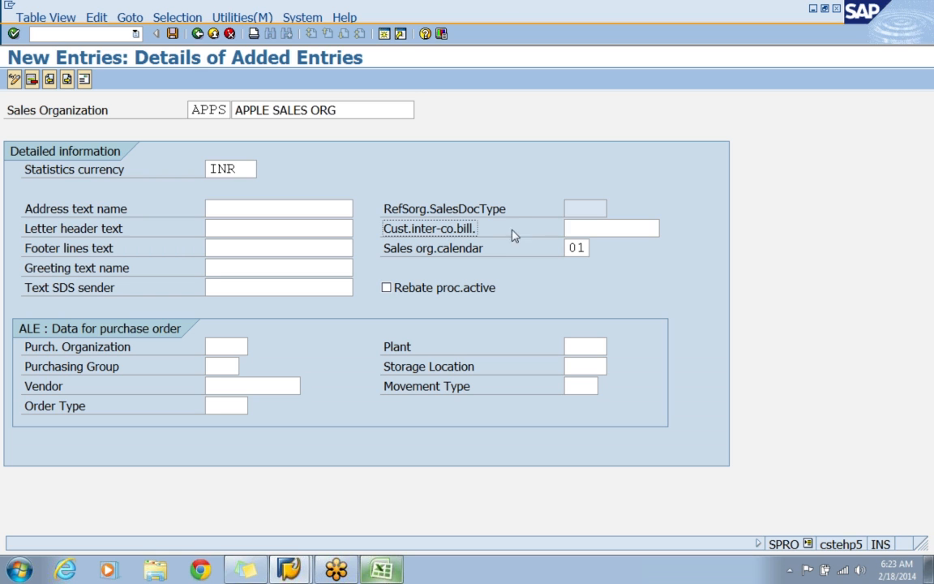
left_click(587, 227)
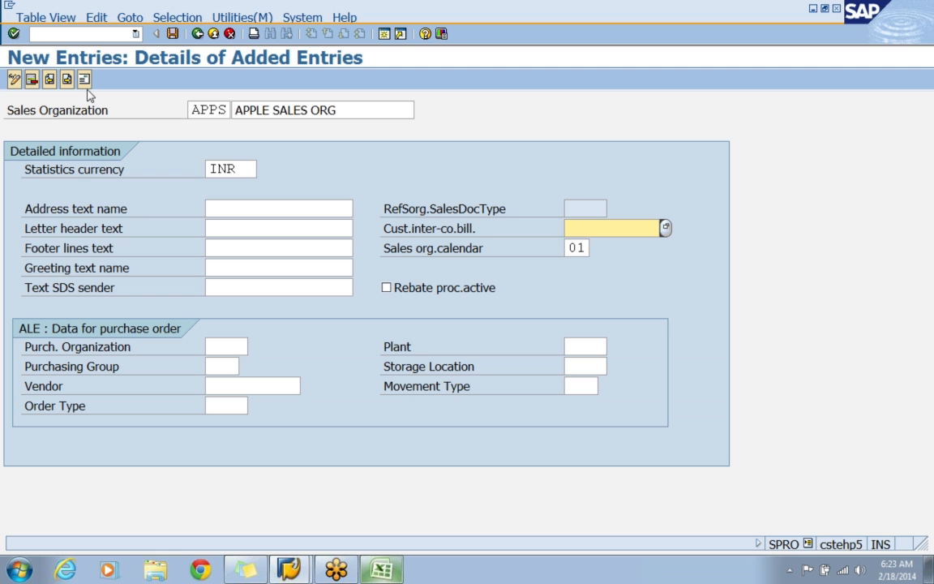
Save sales organization APPS and acknowledge the statistics currency warning to reach its address form.
left_click(172, 33)
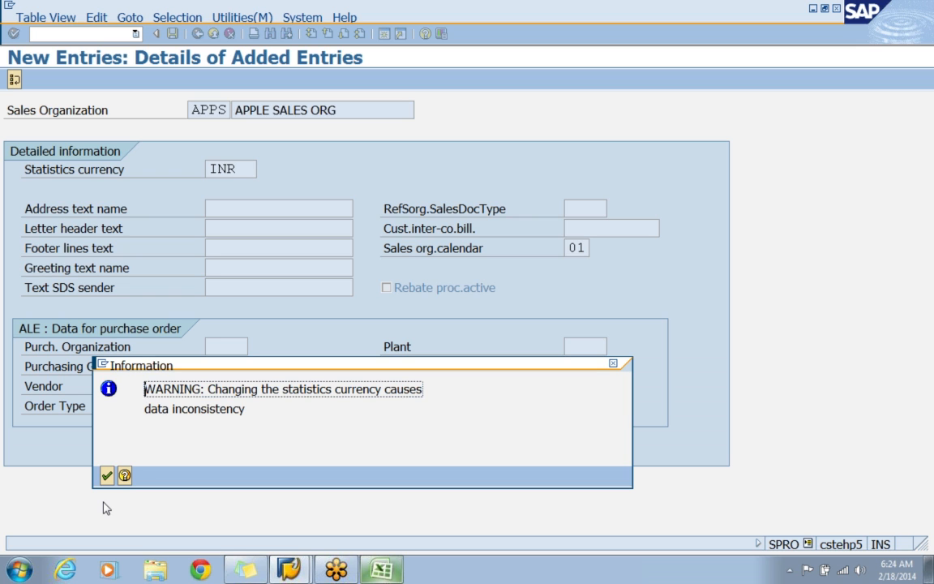
left_click(920, 42)
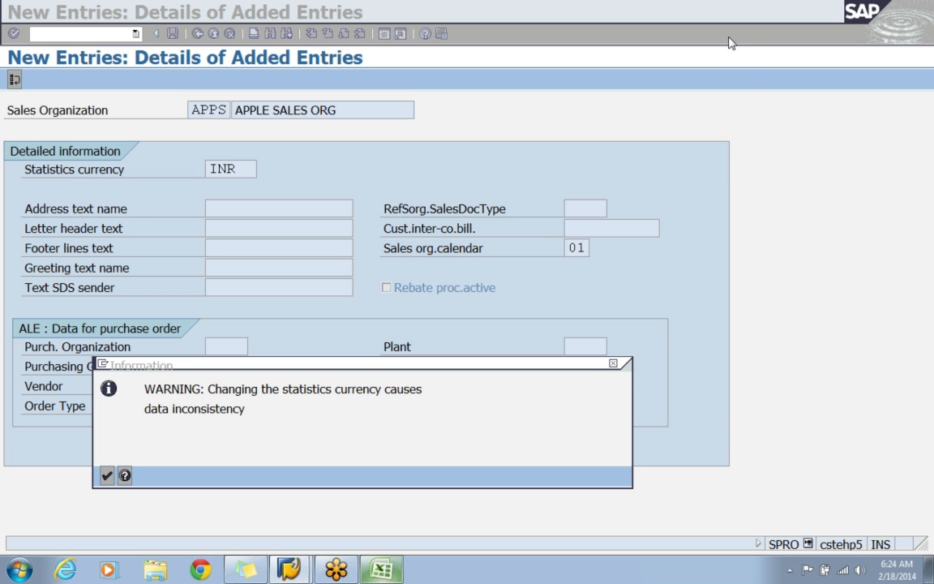
left_click(107, 475)
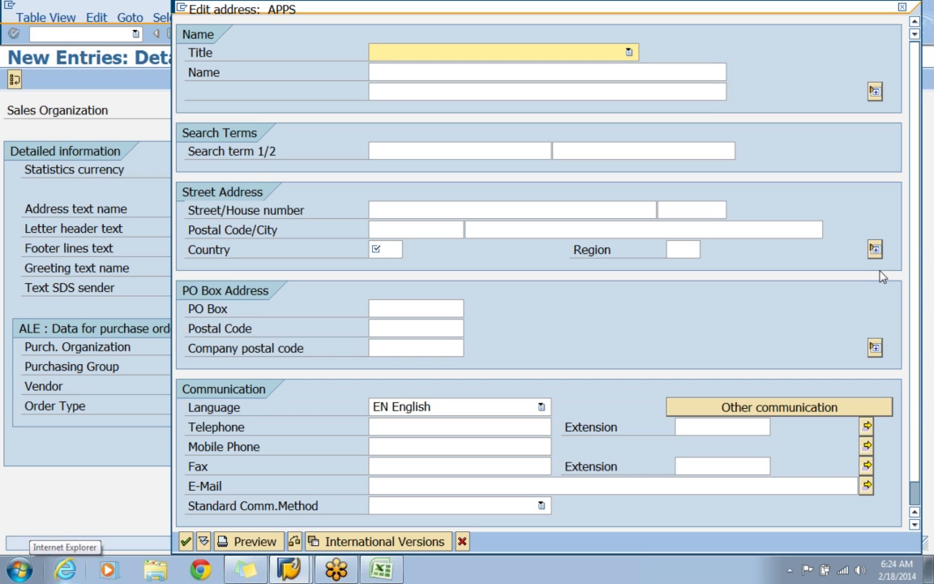
In the sales organization's address, set the title to Company, the name to APPLE ELECTRONICS and the search term to APPS.
key("c")
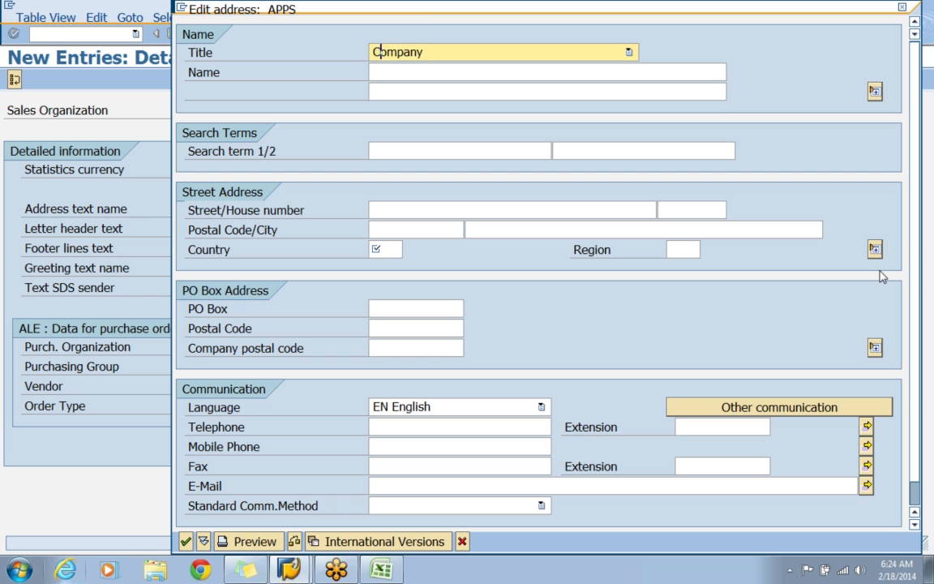
key("Tab")
type("APPLE")
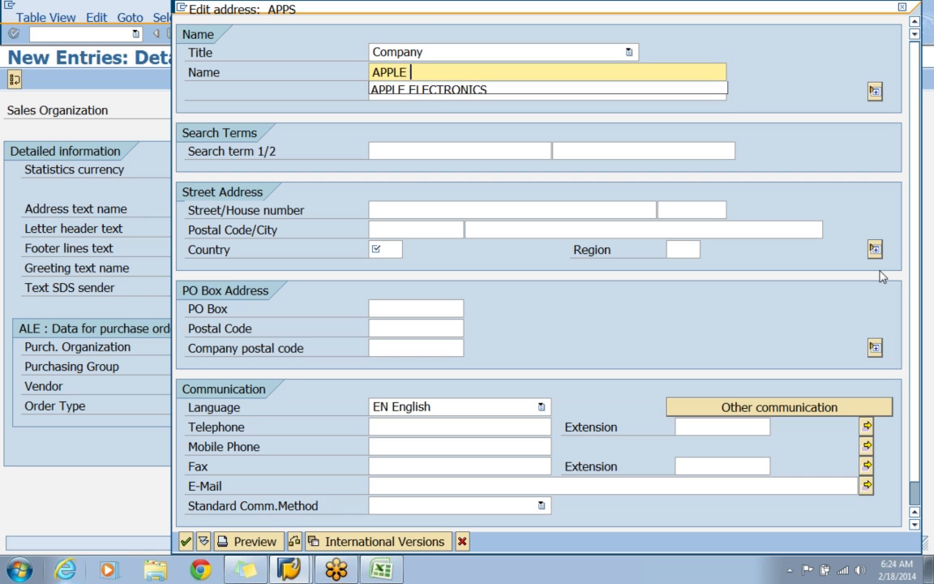
key("Down")
key("Return")
key("Tab")
key("Tab")
type("APPS")
Enter the street name and house number in the address of sales organization APPS.
key("Tab")
key("Tab")
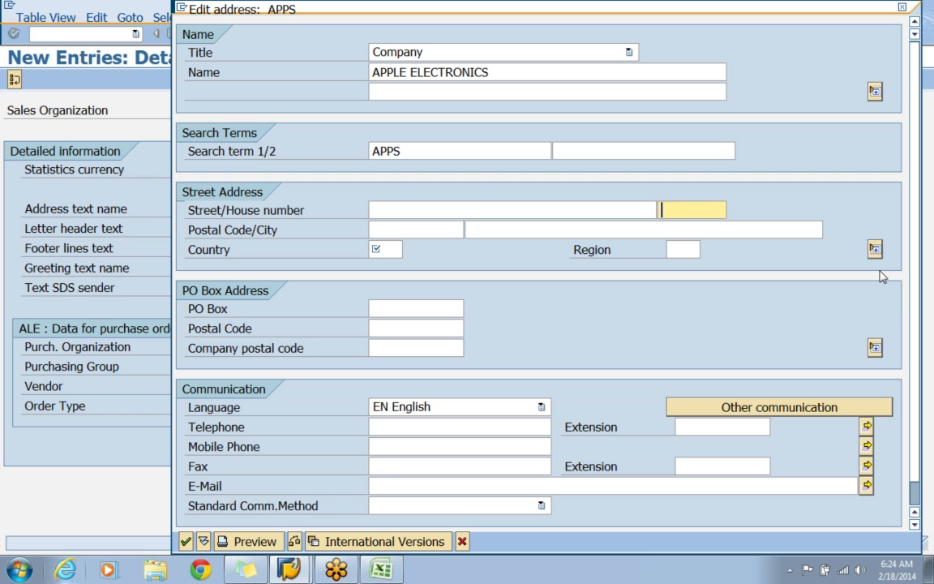
key("shift+Tab")
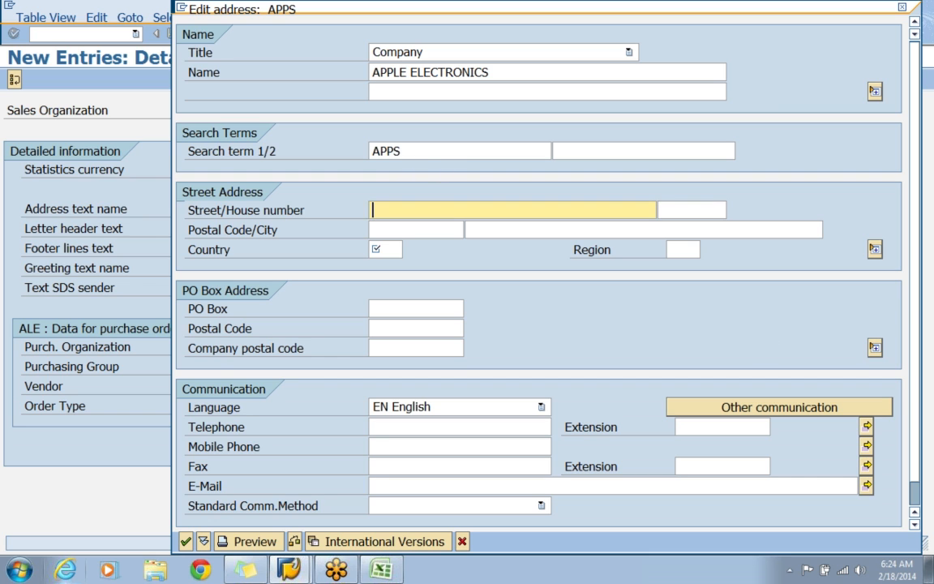
type("JUBILLEE")
key("BackSpace")
key("BackSpace")
key("BackSpace")
key("BackSpace")
type("EE HILLS")
key("Tab")
type("876")
Fill in the postal code and city, and set the country to IN and the region to 01.
key("Tab")
type("5")
key("Down")
key("Down")
key("Return")
key("Tab")
type("HYDER")
key("Down")
key("Return")
key("Tab")
type("IN")
key("Tab")
type("01")
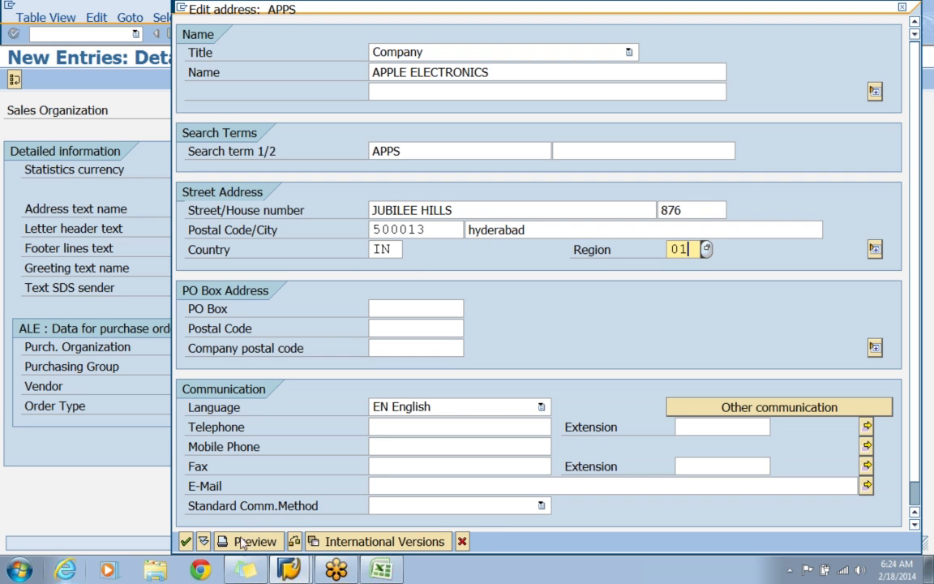
Save the address under customizing request CSTK900542 and return to the implementation guide, selecting the distribution channel definition entry.
left_click(187, 541)
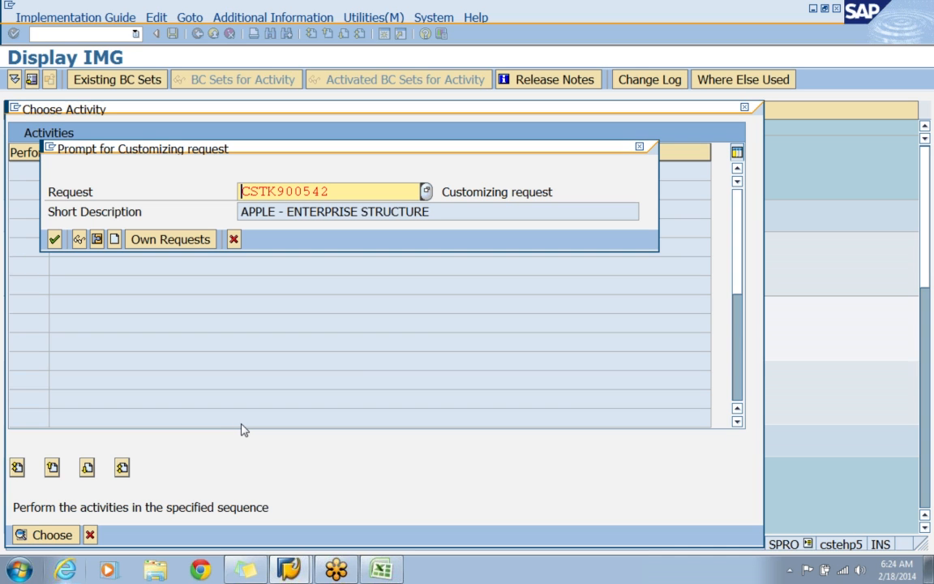
left_click(54, 241)
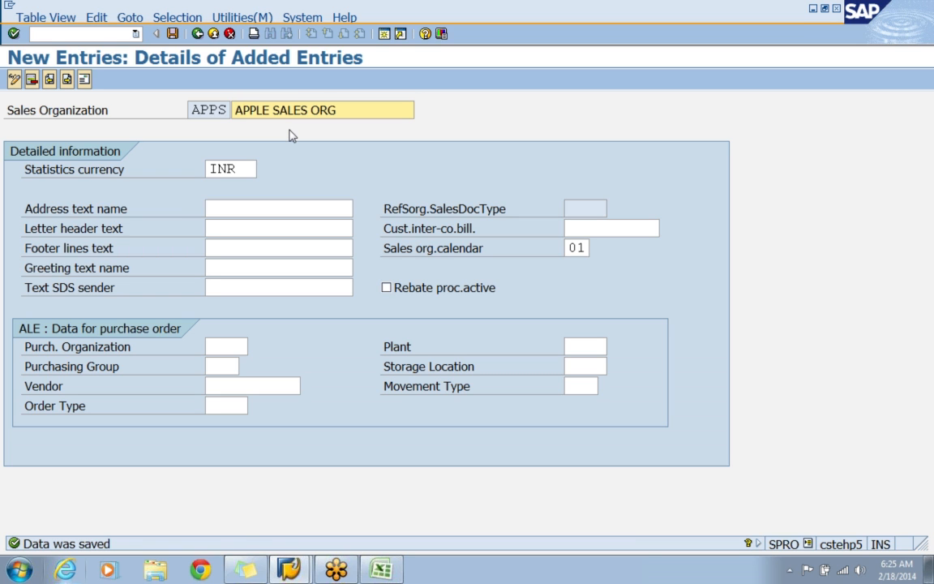
left_click(197, 35)
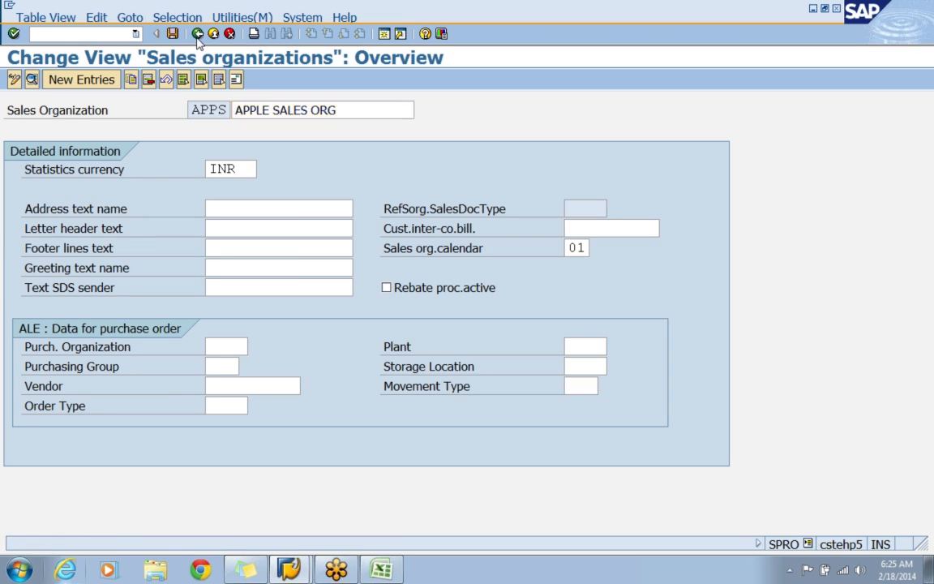
left_click(198, 36)
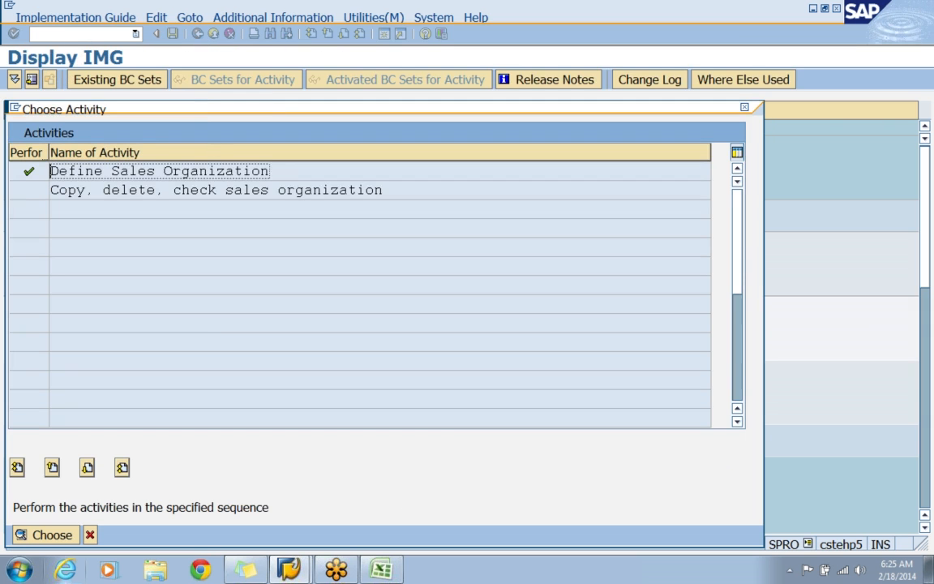
left_click(746, 109)
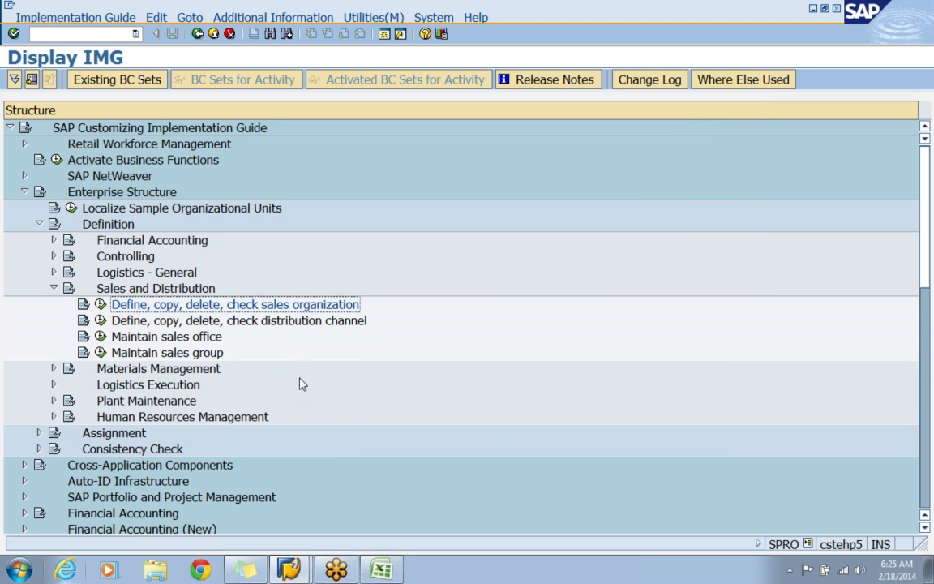
left_click(273, 323)
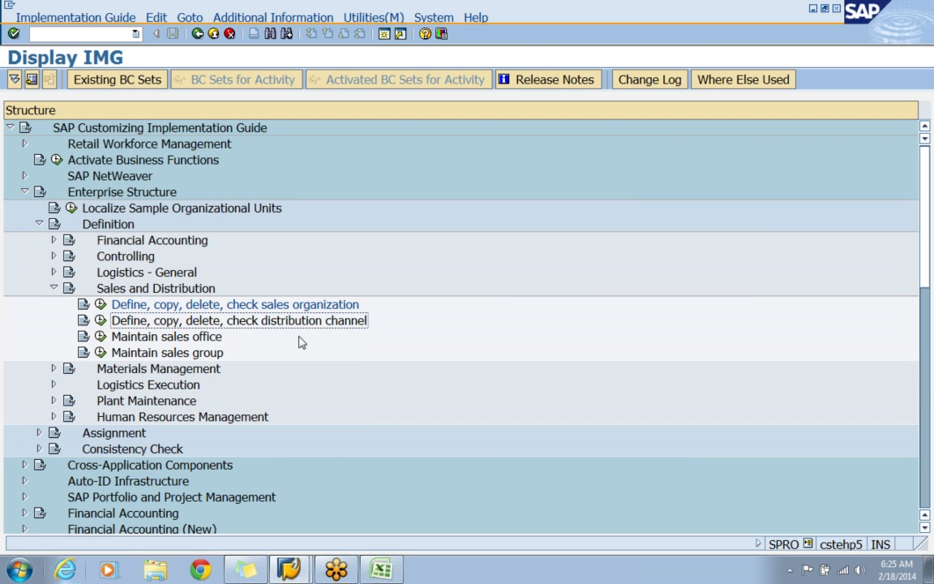
Switch to the Excel workbook and add DIS CH in cell C22 with the code AW in F22.
left_click(383, 570)
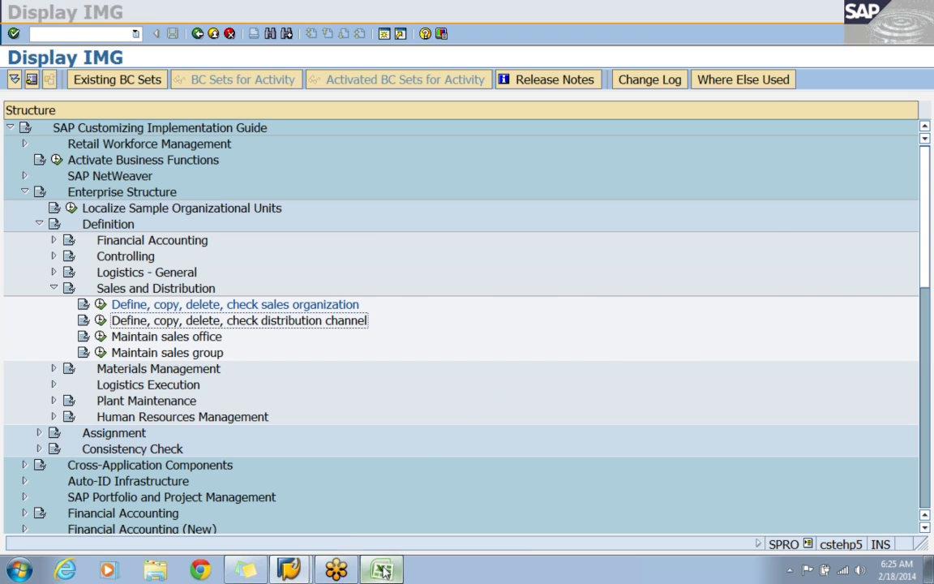
scroll(297, 482, "down", 2)
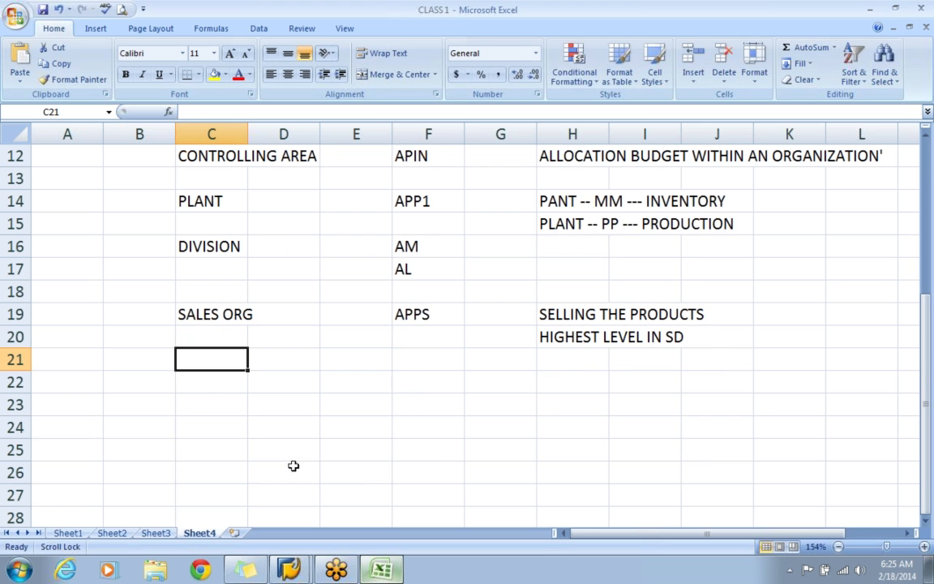
left_click(208, 384)
type("DIS CH")
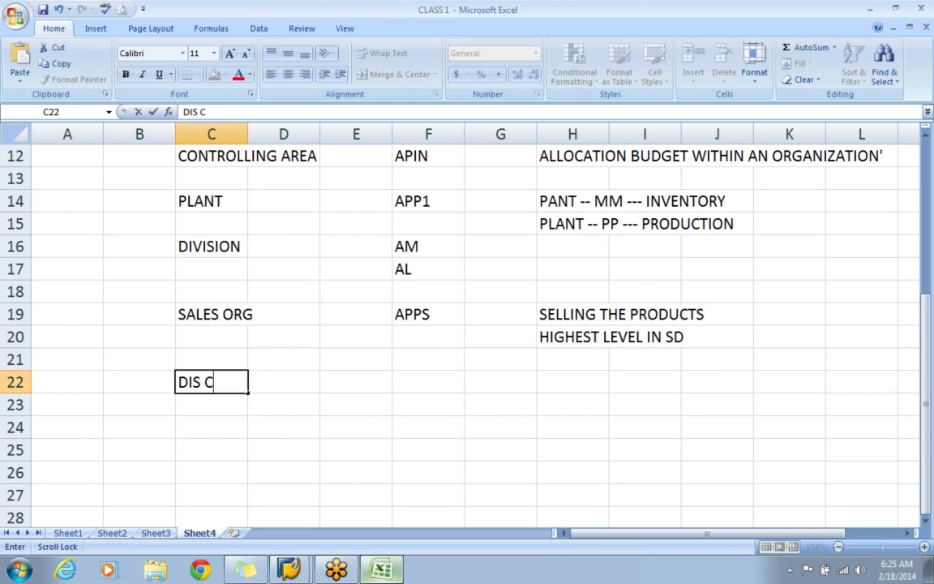
key("Tab")
key("Tab")
key("Tab")
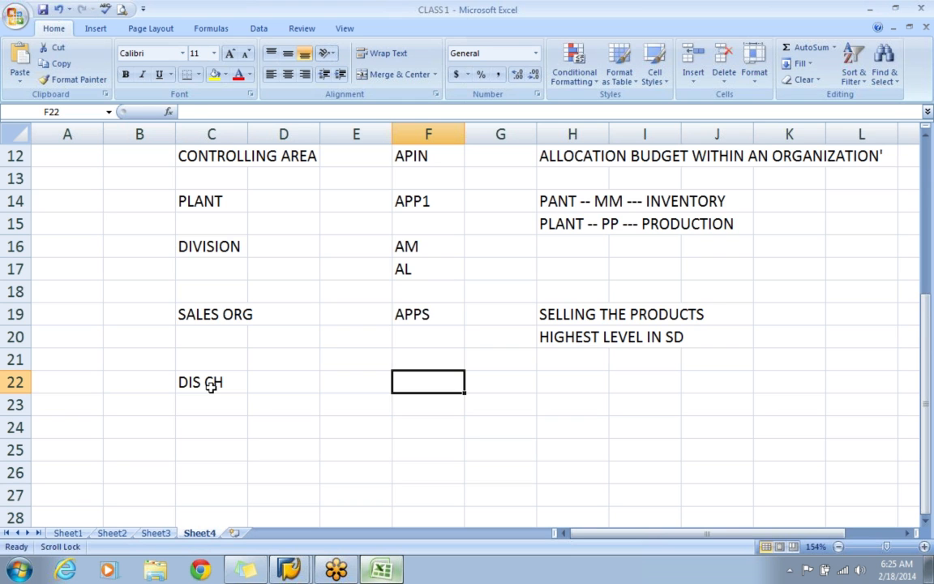
type("AW")
key("Return")
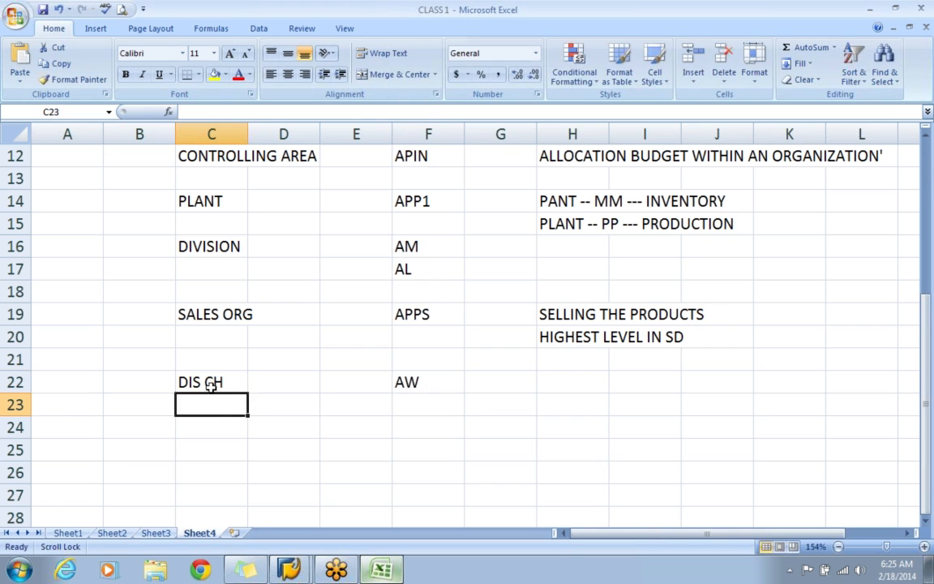
Add the second distribution channel code AR in cell F23.
key("Right")
key("Right")
key("Right")
type("AW")
key("BackSpace")
type("R")
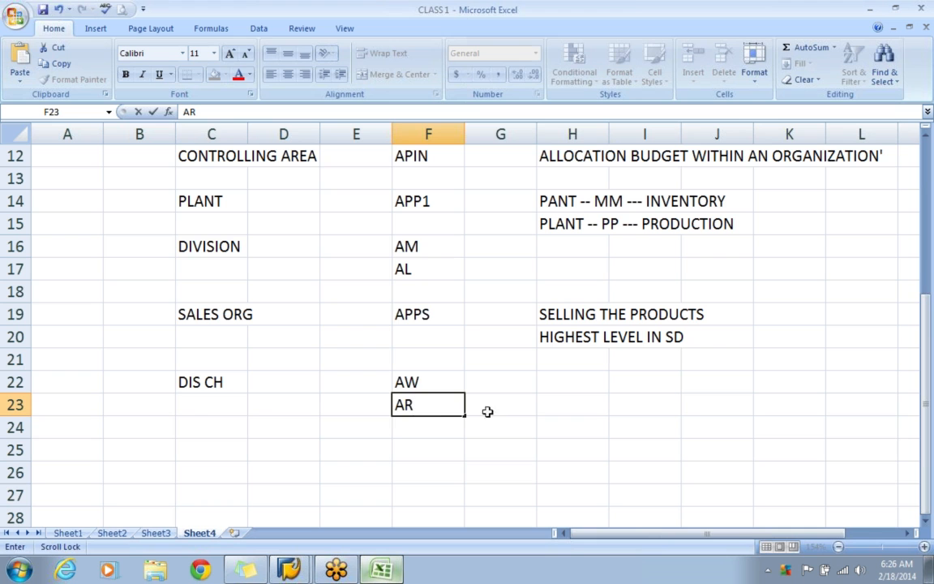
Describe the distribution channel in cell H22 as SALEABLE MATERIAL WILL REACH THE CUSTOMERS.
left_click(561, 382)
type("SAL")
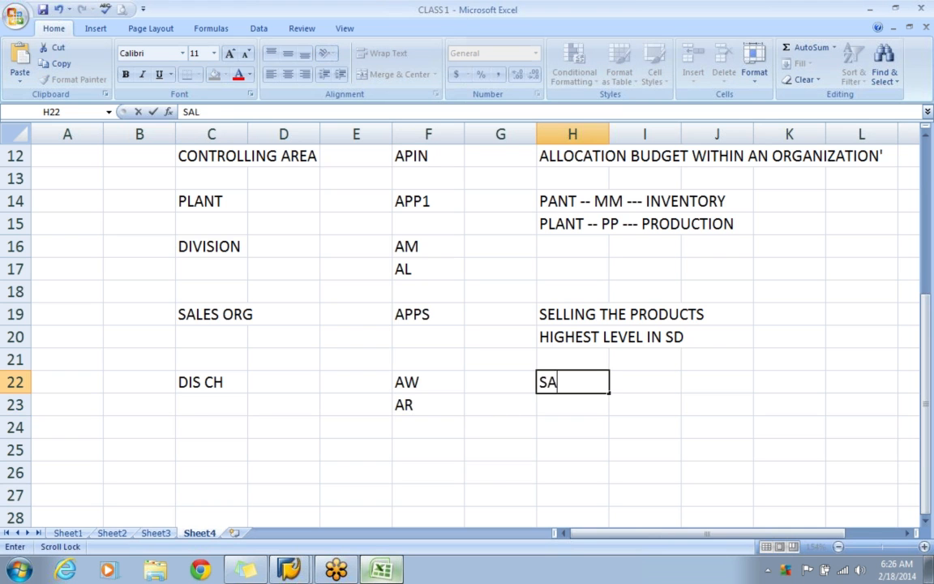
type("EABLE MA")
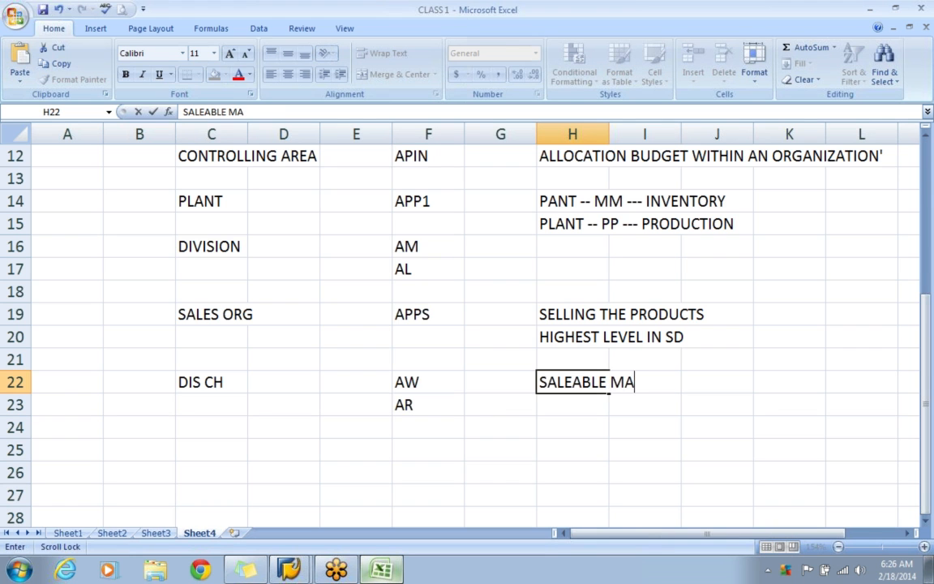
type("TERIAL WIL")
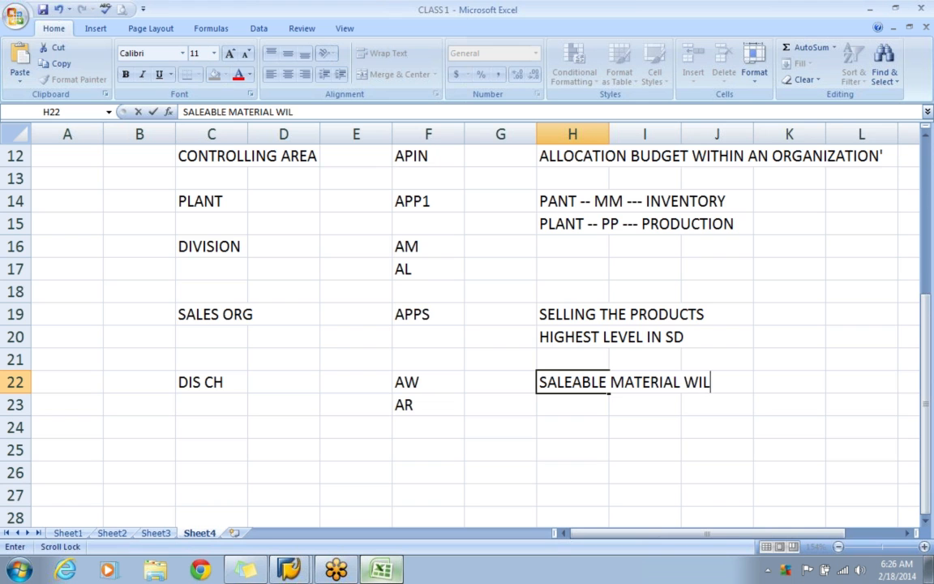
type("L REACH THE CUSTOMERS")
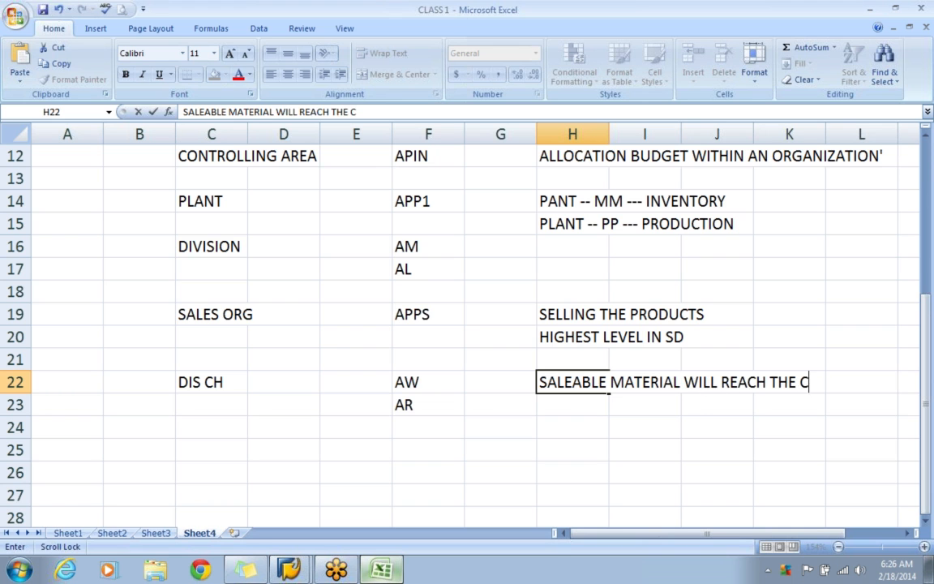
key("Return")
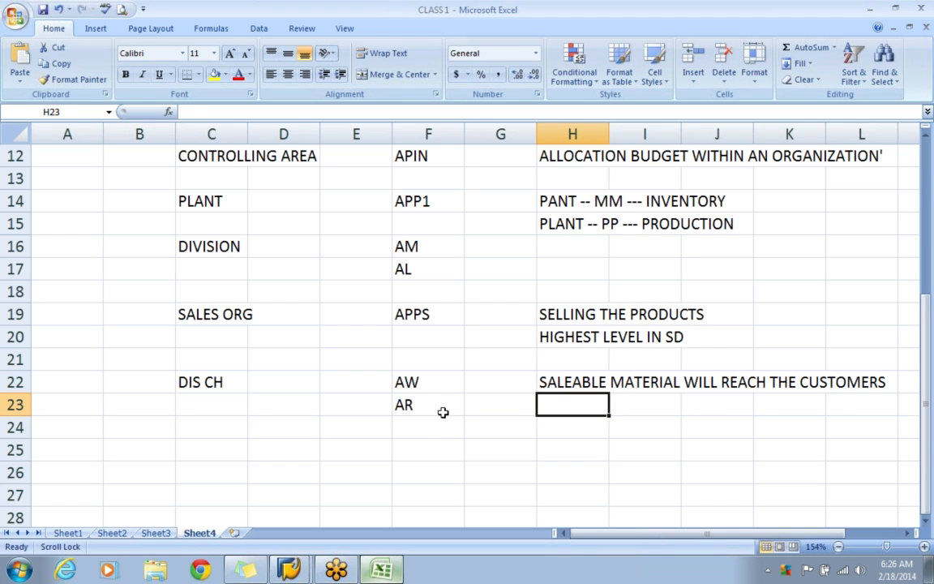
Add the third distribution channel code AI in cell F24.
left_click(441, 413)
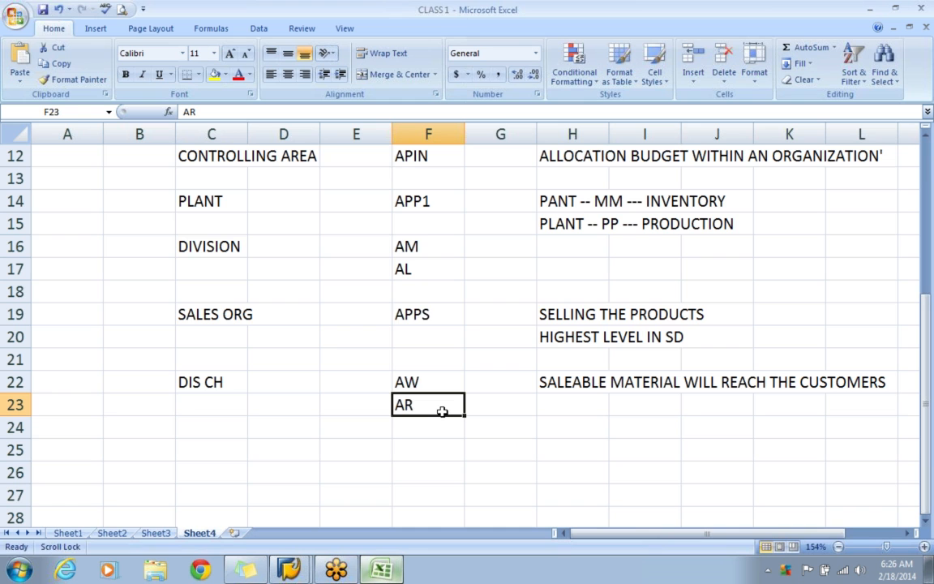
left_click(427, 425)
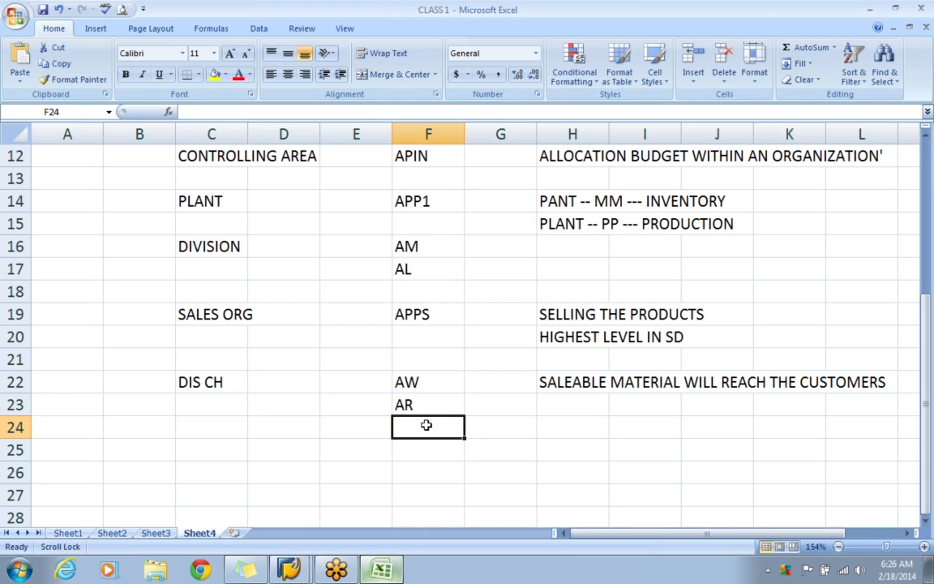
type("AI")
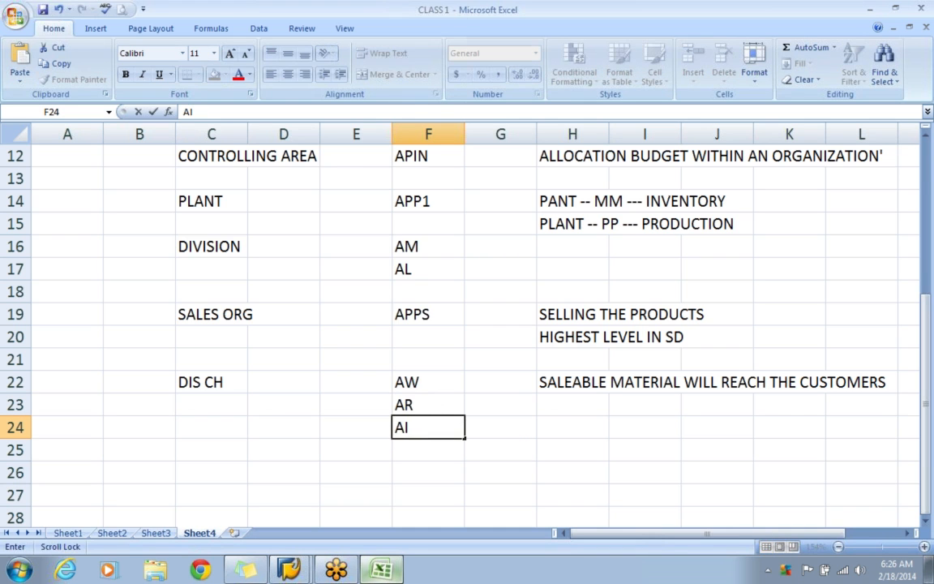
left_click(504, 441)
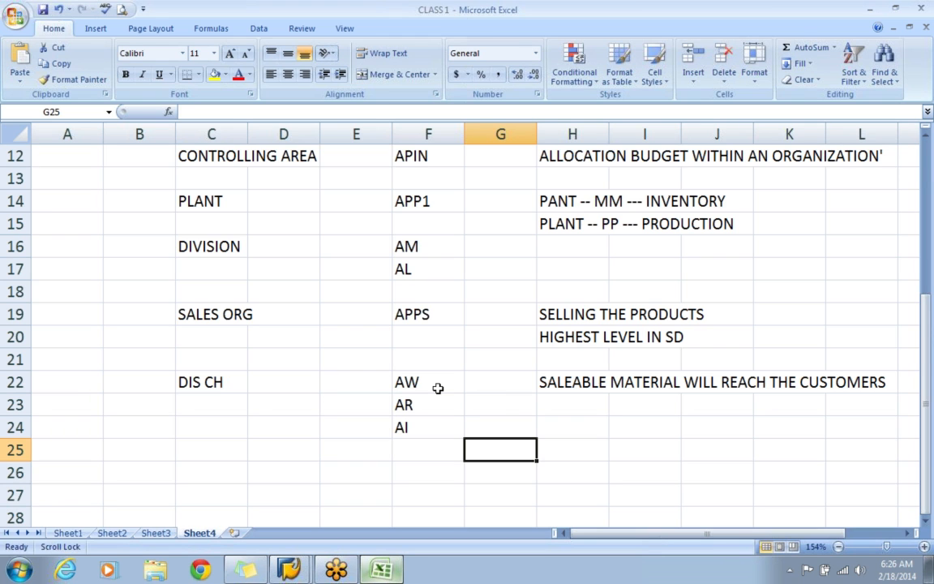
left_click(417, 379)
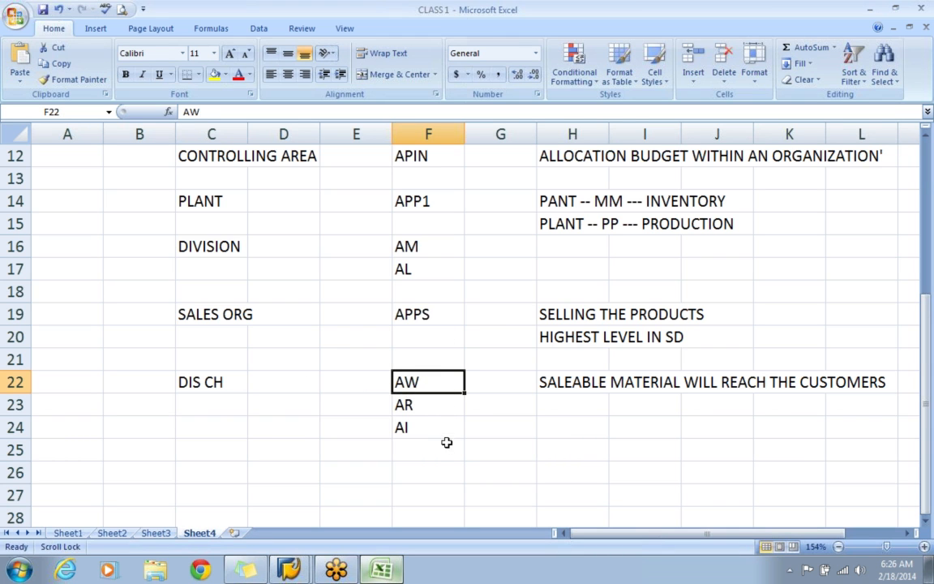
left_click(210, 244)
left_click(448, 245)
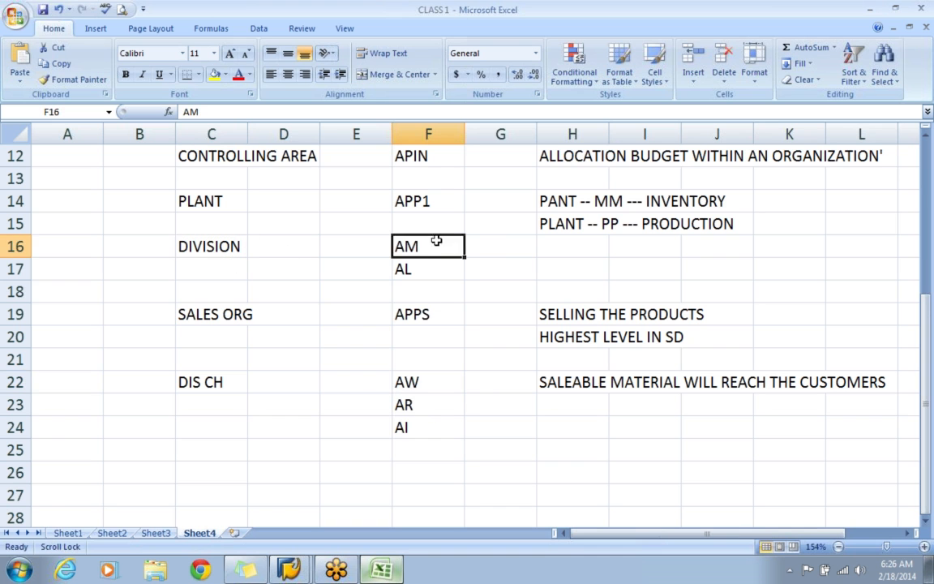
left_click(446, 274)
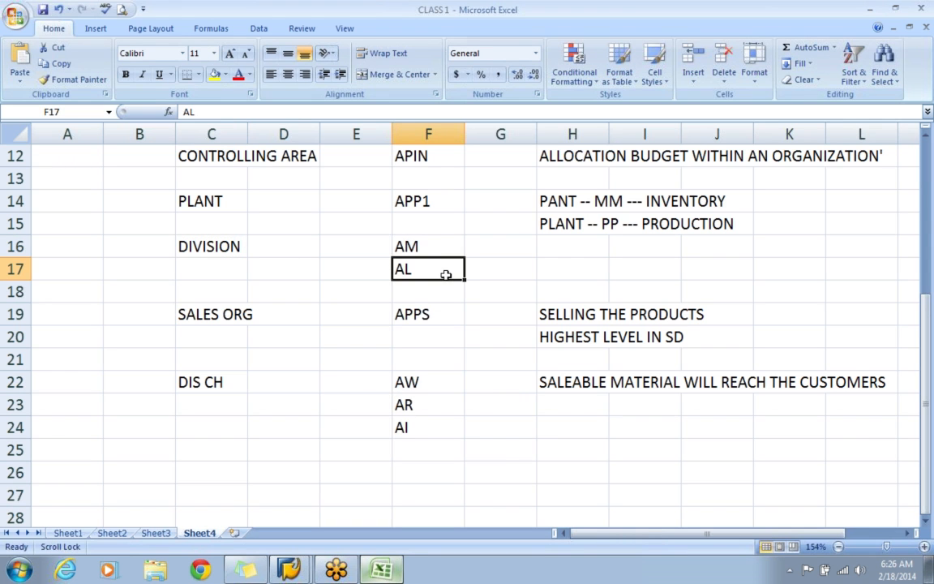
Switch to SAP and open the Define distribution channel activity under Sales and Distribution.
key("alt+Tab")
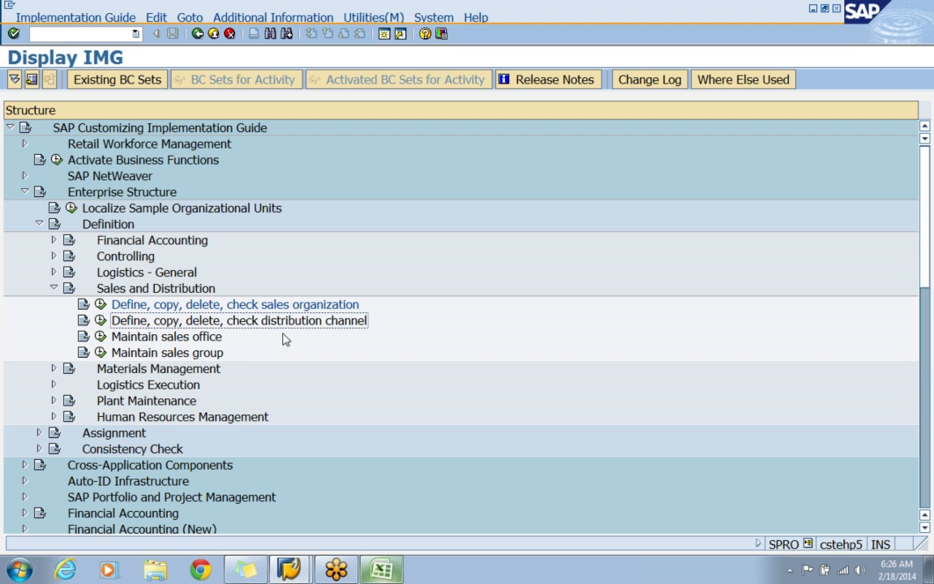
left_click(99, 321)
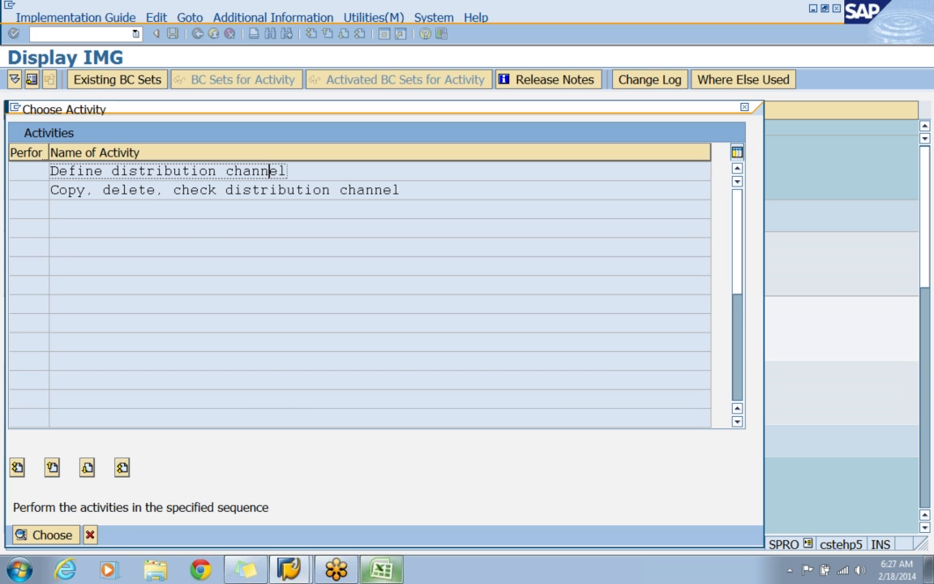
double_click(280, 171)
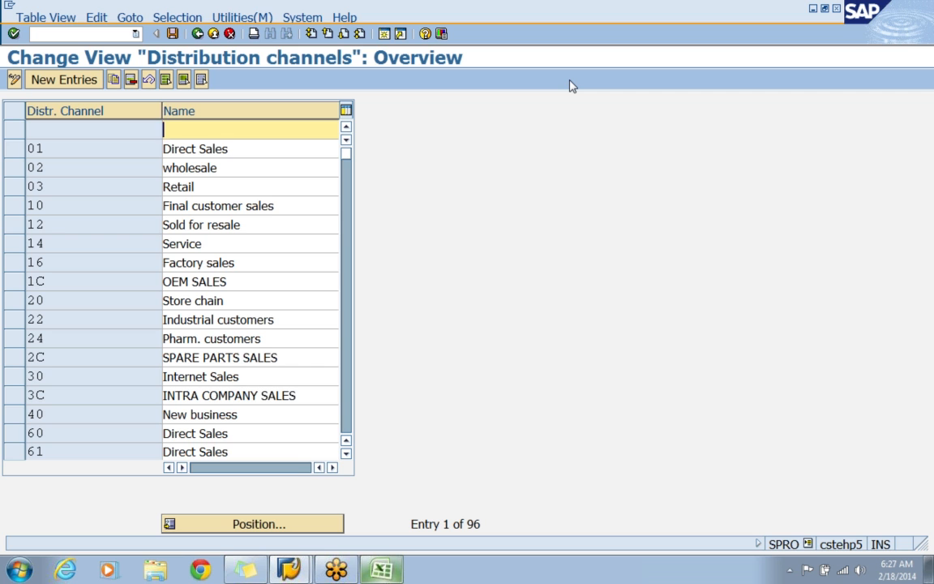
Create a new distribution channel entry AW with the name APPLE WHOLESALE.
left_click(75, 83)
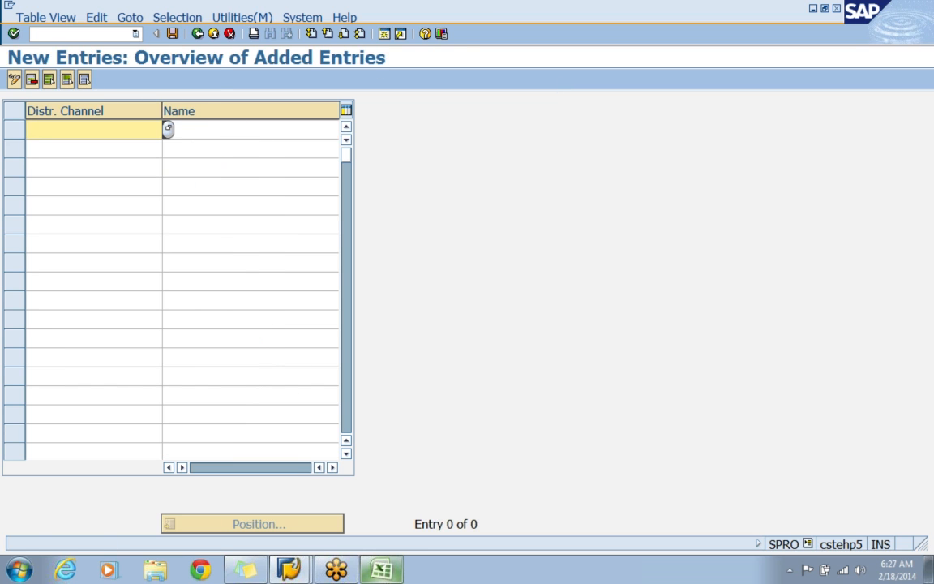
type("AW")
key("Tab")
type("APPLE WHOLESALE")
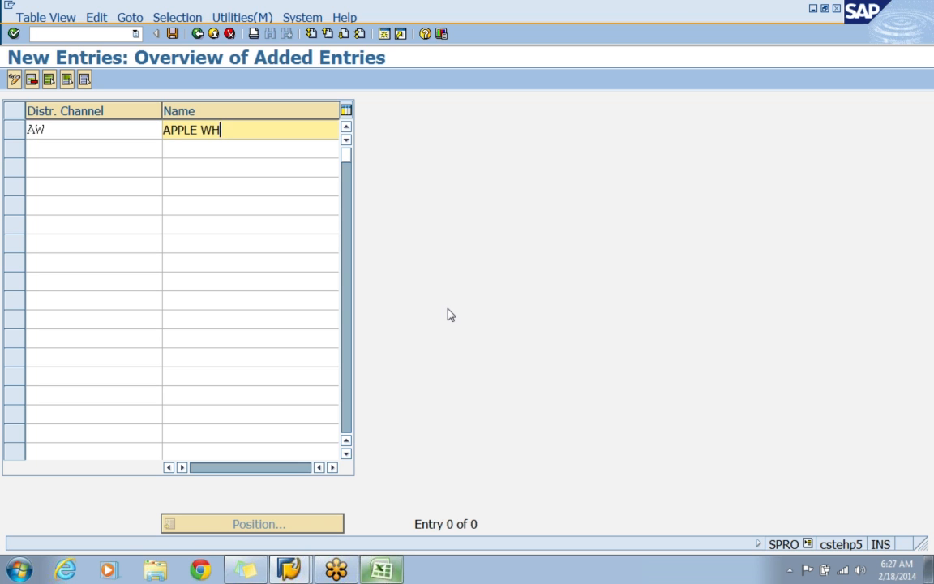
key("Return")
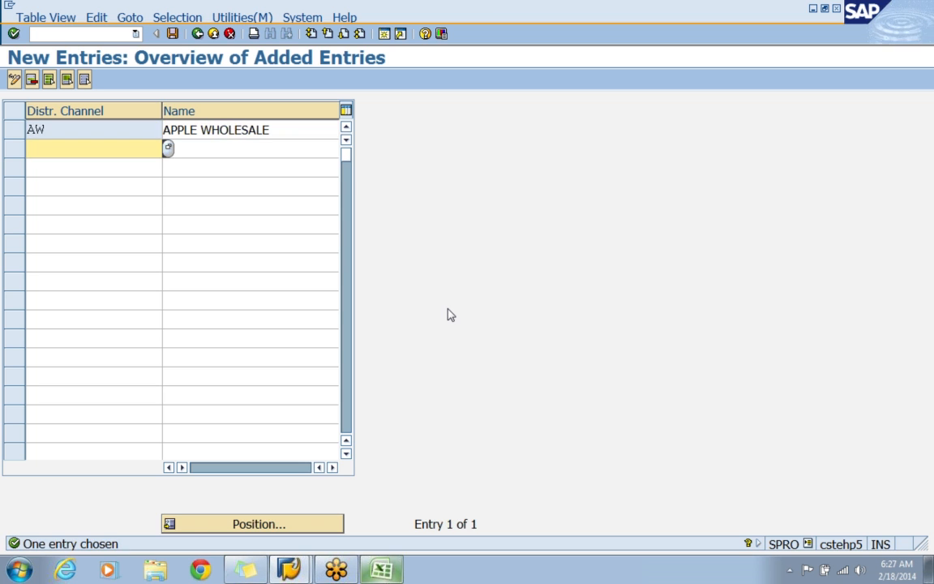
Add a second distribution channel entry AR with the name APPLE RETAIL.
type("AR")
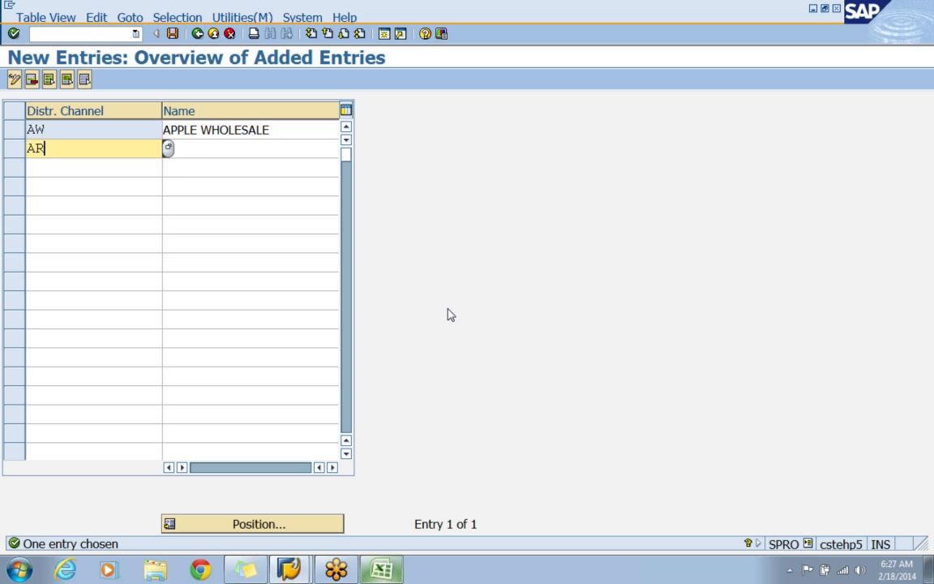
key("Tab")
type("A")
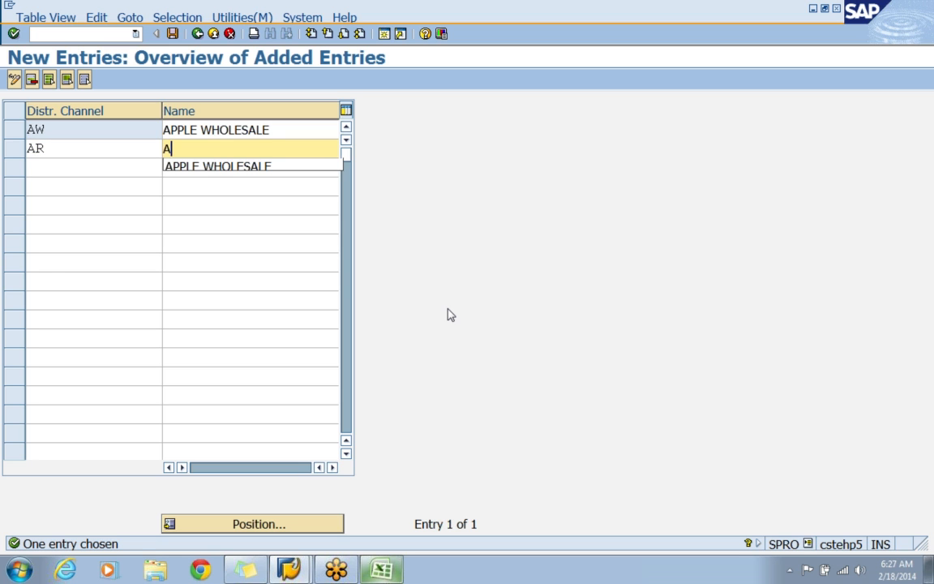
type("PPLE RETAIL")
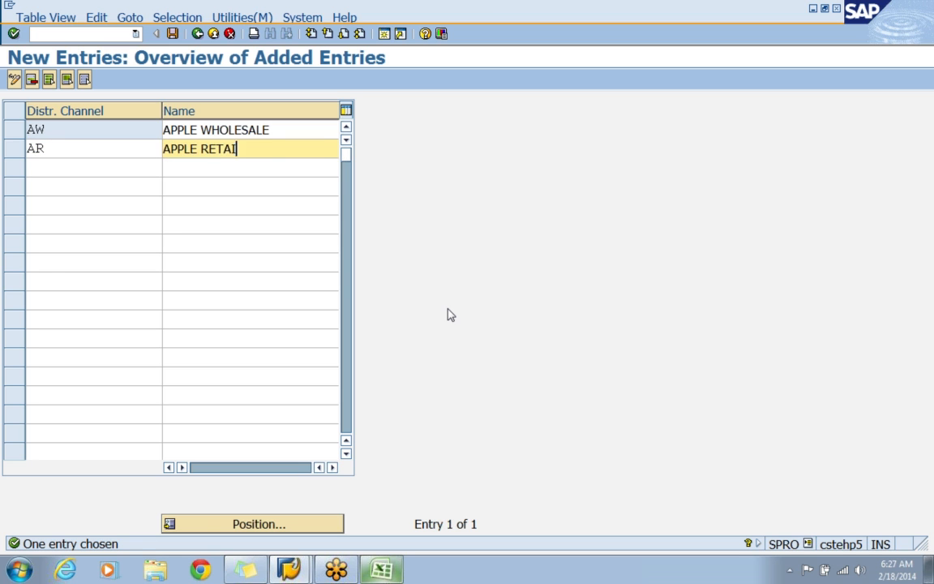
key("Return")
Add distribution channel AI named APPLE INTERNET TRADE and save the new entries in customizing request CSTK900542.
type("AI")
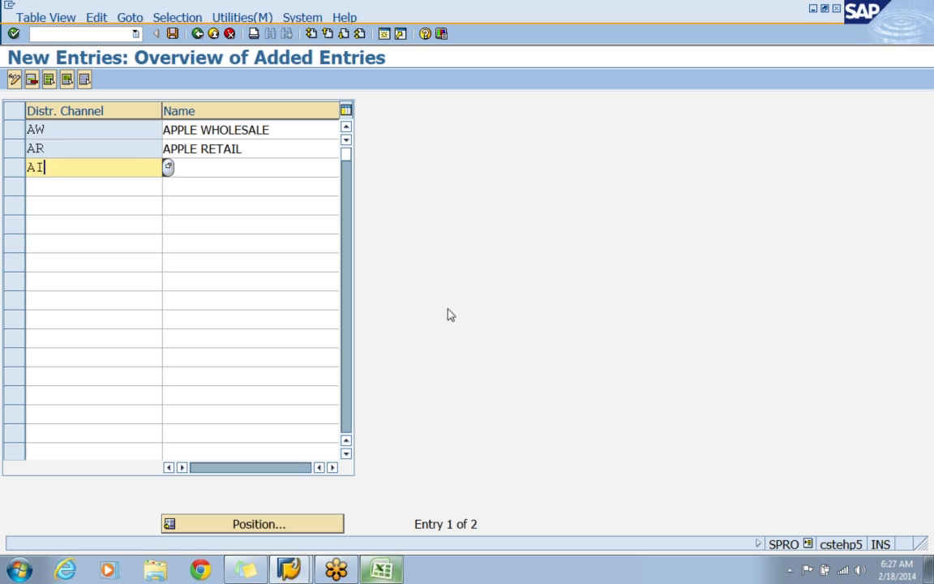
key("Tab")
type("APPLE ")
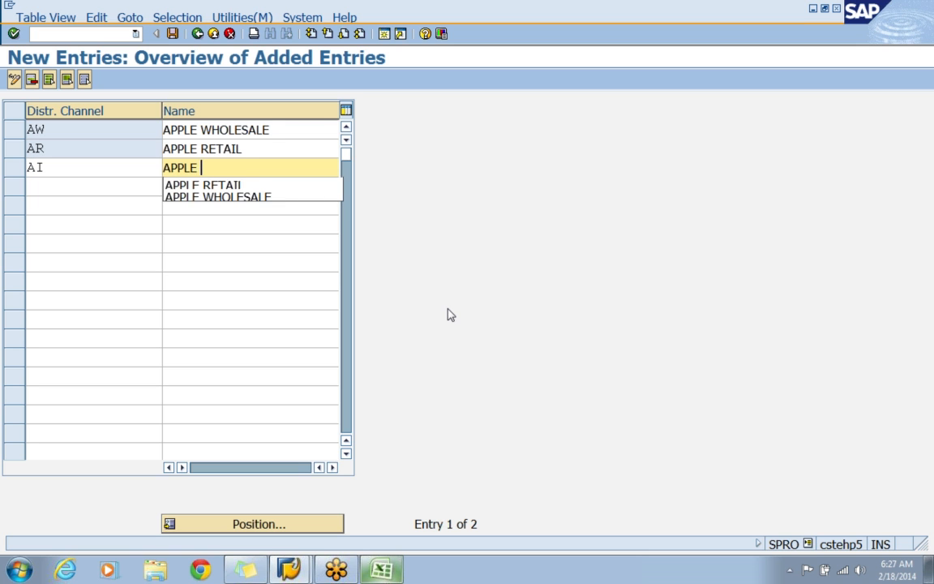
type("INTERNET ")
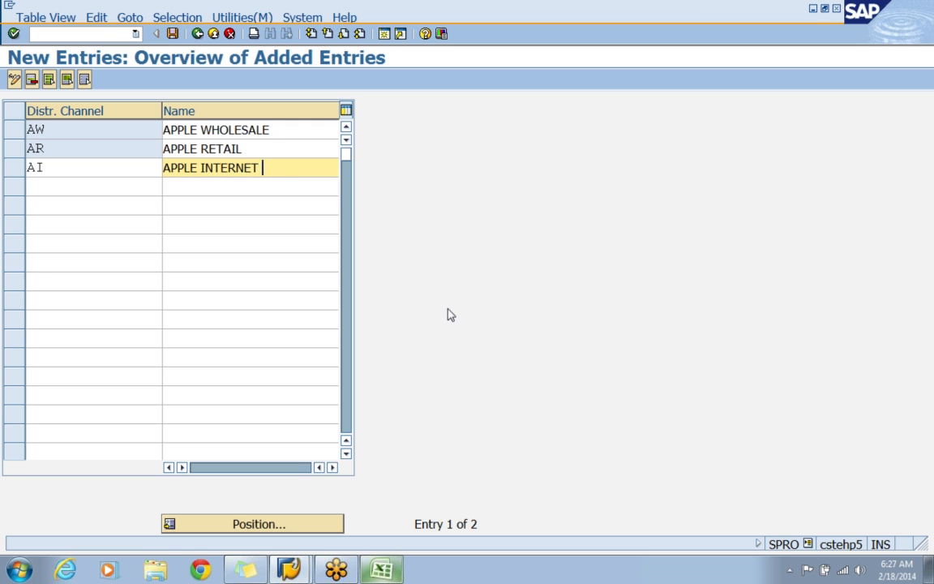
type("TRADE")
key("Return")
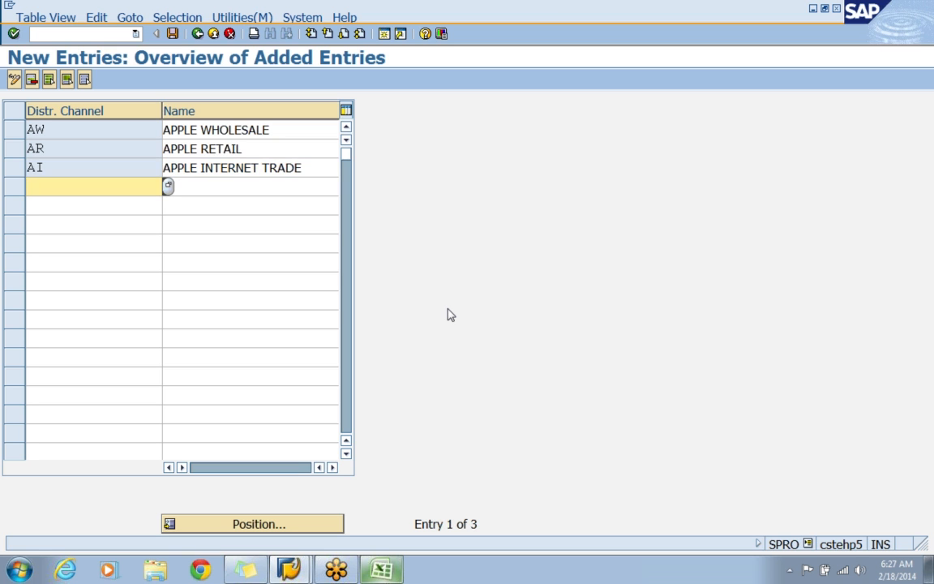
left_click(173, 35)
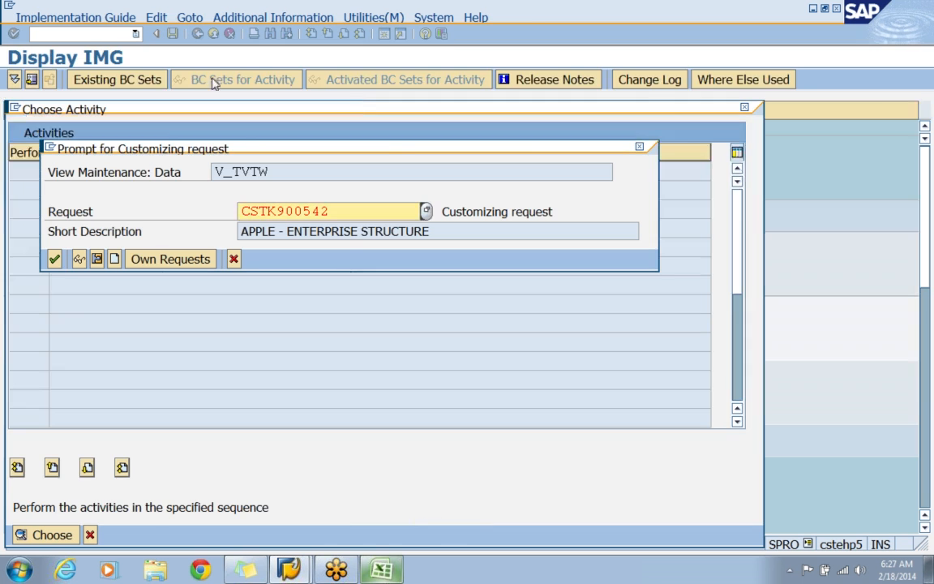
left_click(54, 259)
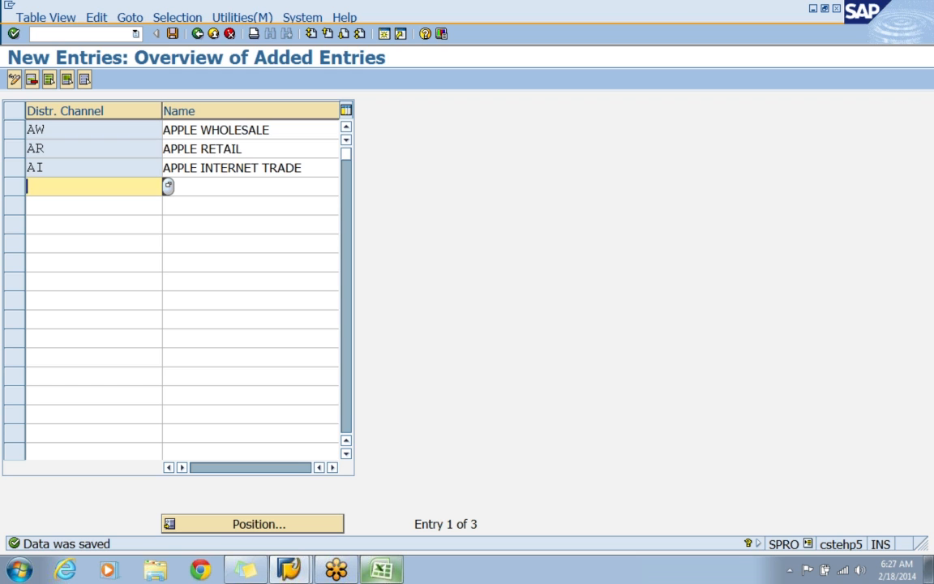
type("22")
key("BackSpace")
key("BackSpace")
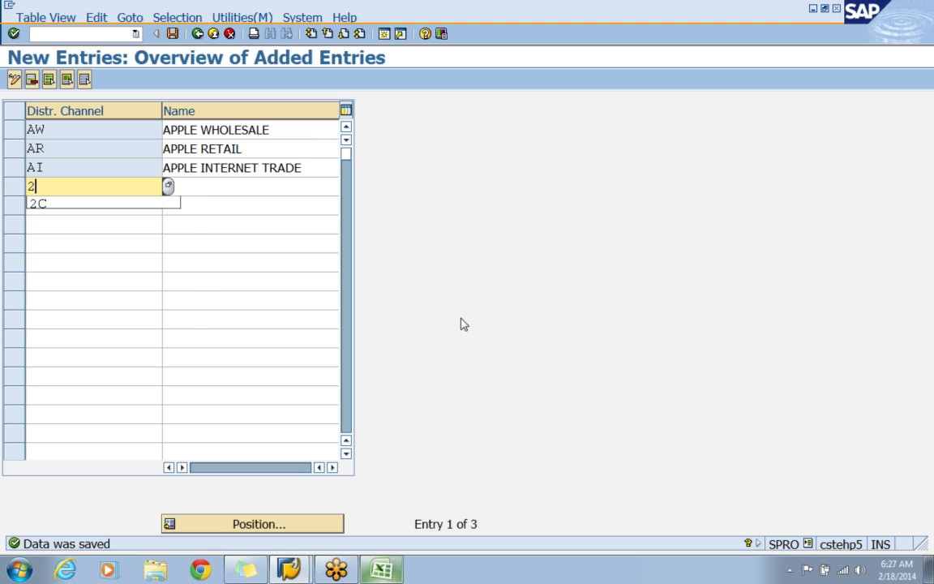
left_click(197, 33)
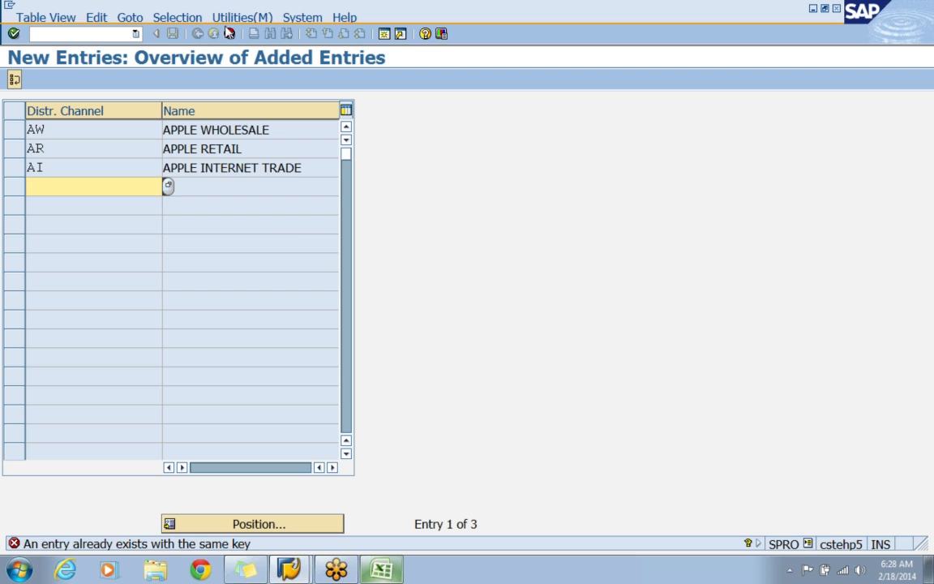
left_click(230, 33)
left_click(323, 290)
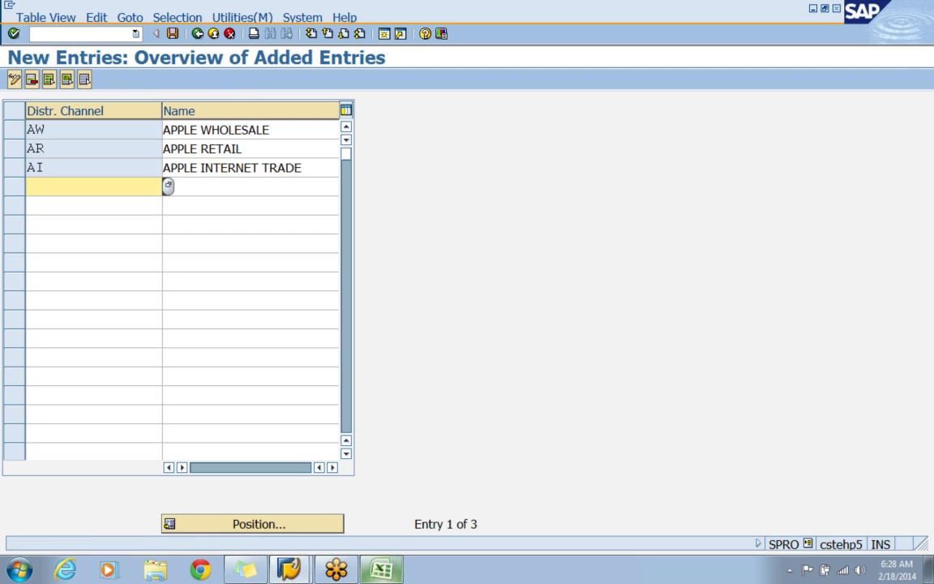
left_click(173, 34)
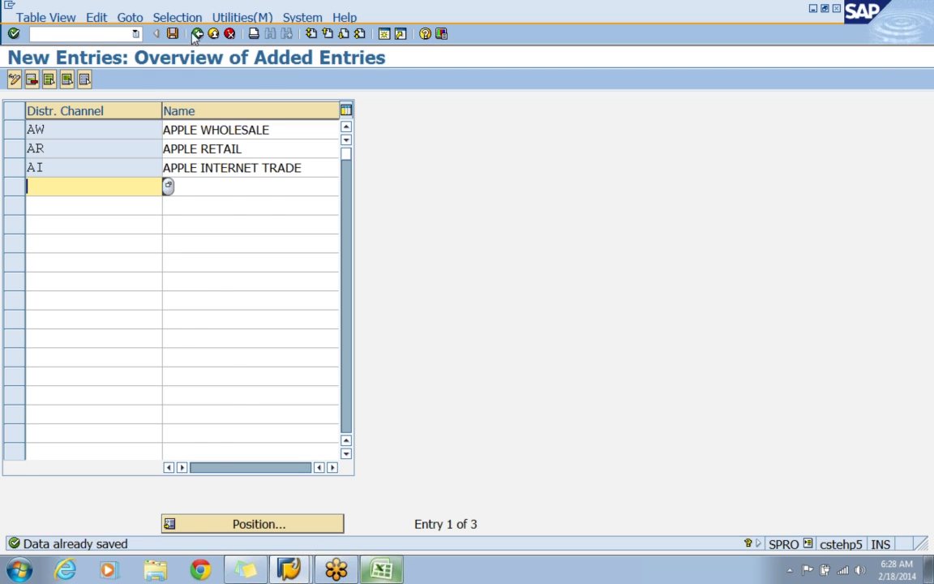
Leave the distribution channel activity, return to the implementation guide structure and select Maintain sales office.
left_click(197, 33)
left_click(197, 34)
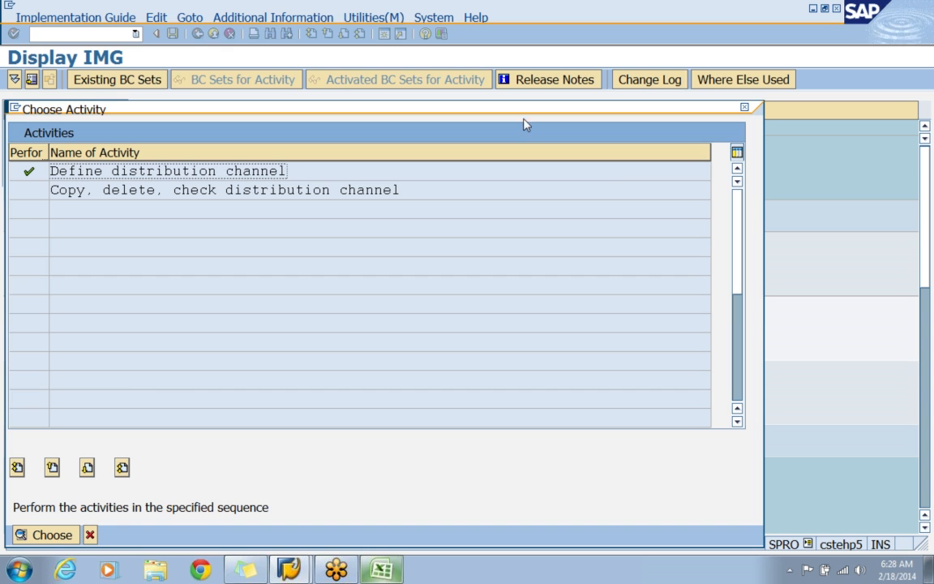
left_click(748, 108)
left_click(215, 337)
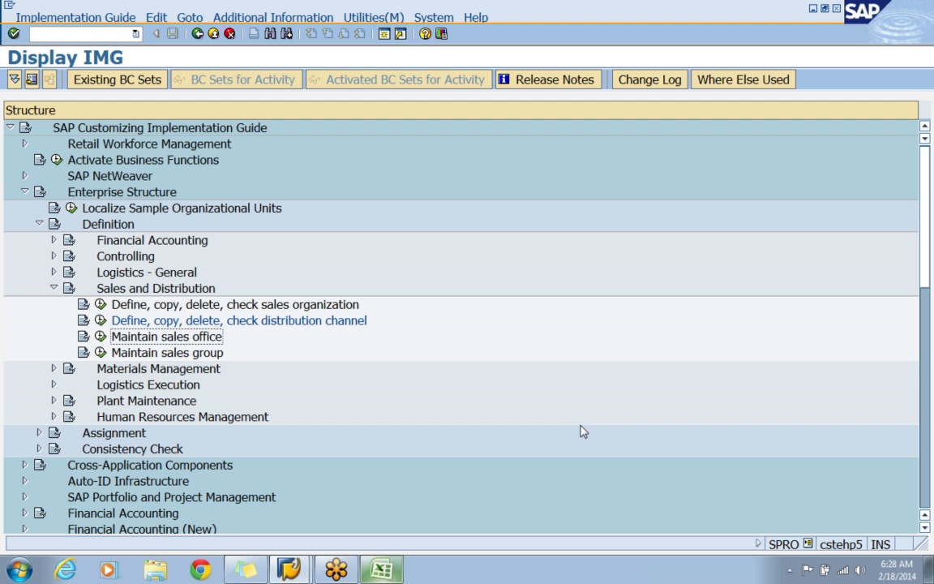
Switch to the Excel workbook and enter the label SALES OFFICE in cell C26.
left_click(382, 569)
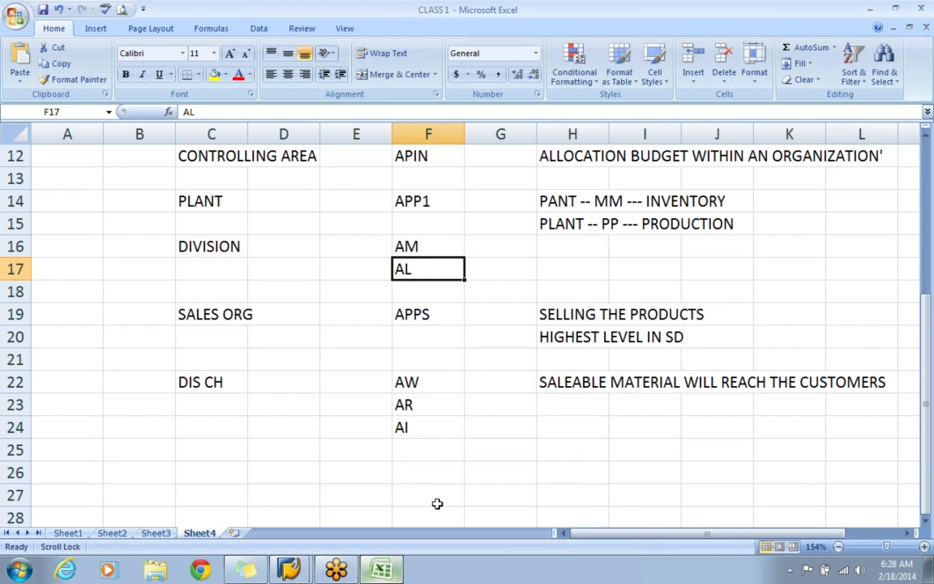
left_click(200, 473)
type("SALE")
type("OFFICE")
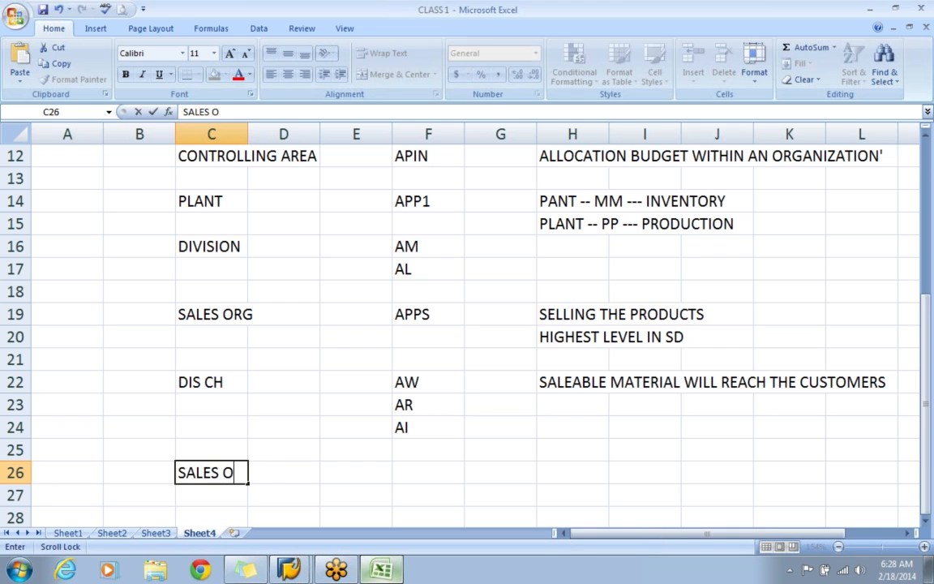
key("Tab")
key("Tab")
key("Tab")
key("Tab")
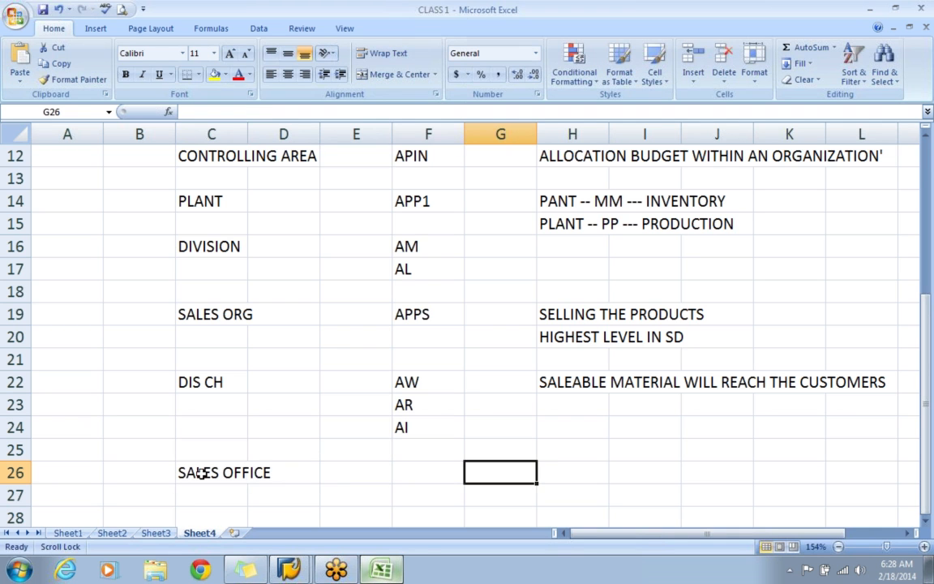
Enter the sales office code APP1 in cell F26.
left_click(409, 475)
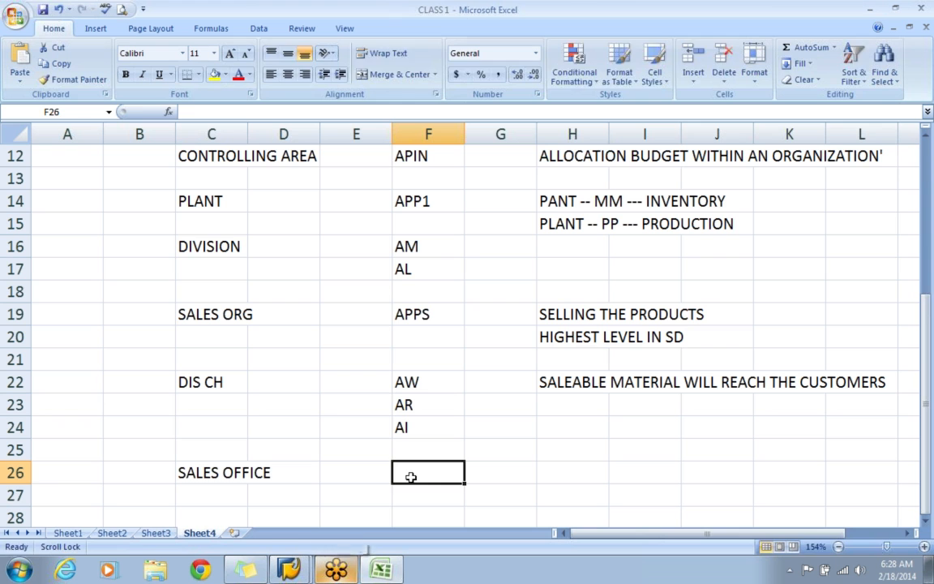
type("APP1")
key("Return")
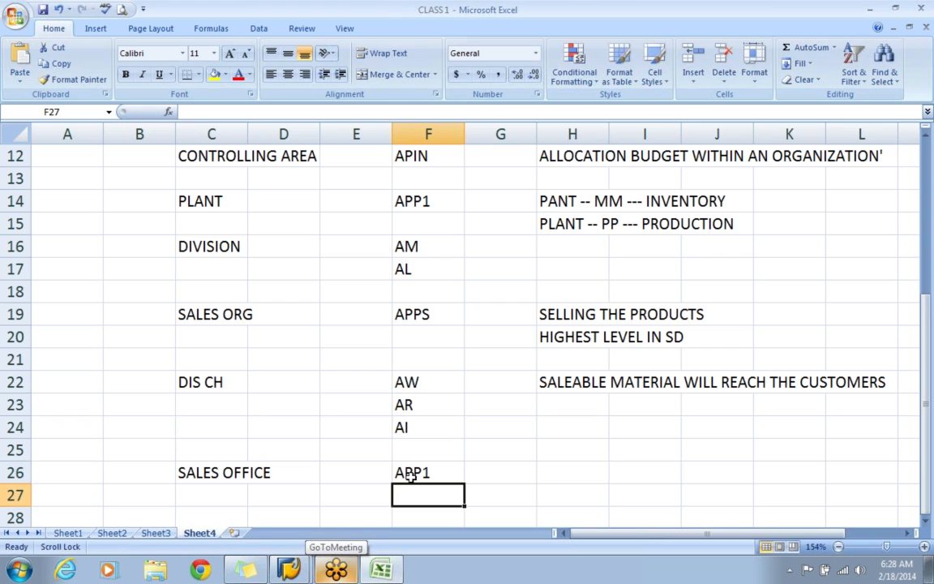
Describe the sales office in cell H26 as POINT OF CONTACT BET CUSTOMER AND COMPANY.
left_click(561, 477)
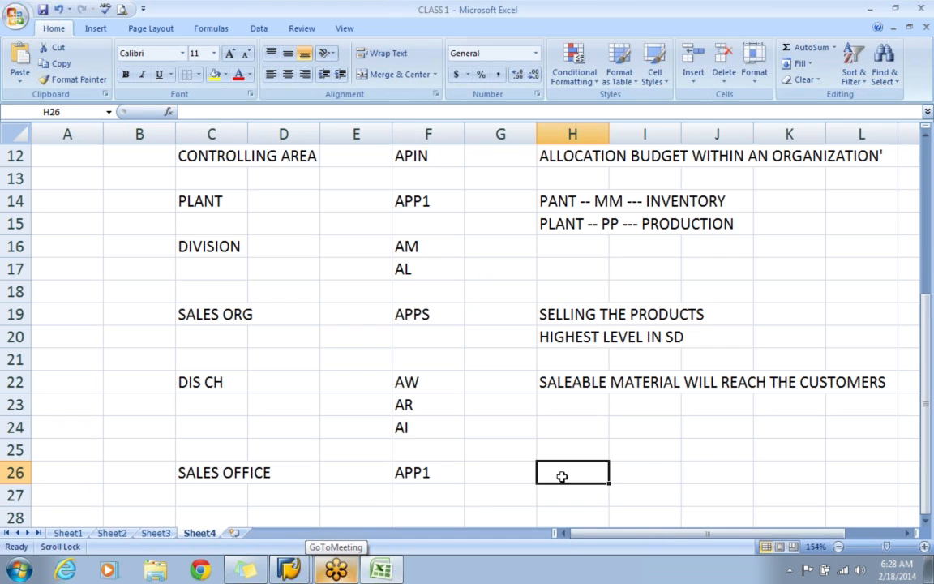
type("SELL")
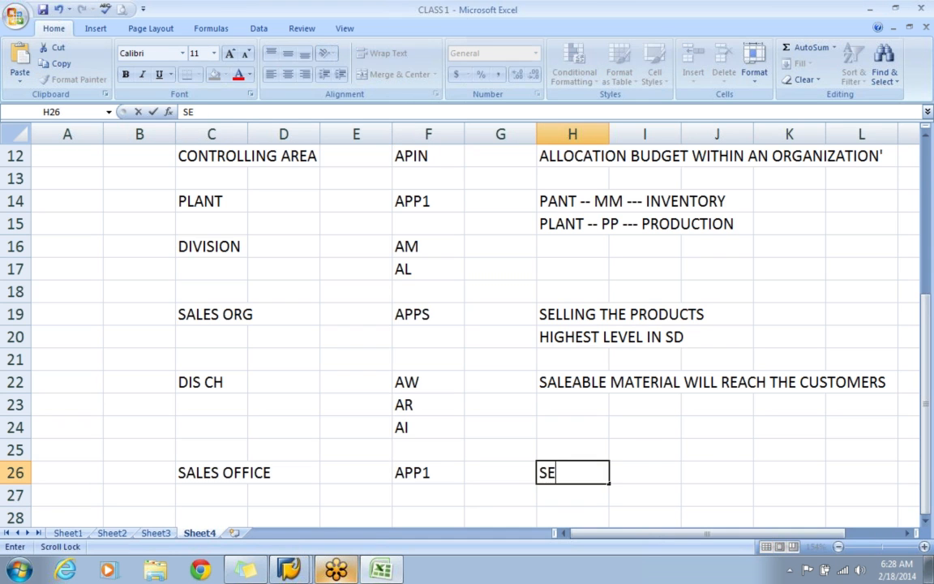
key("BackSpace")
key("BackSpace")
key("BackSpace")
key("BackSpace")
type("POINT ")
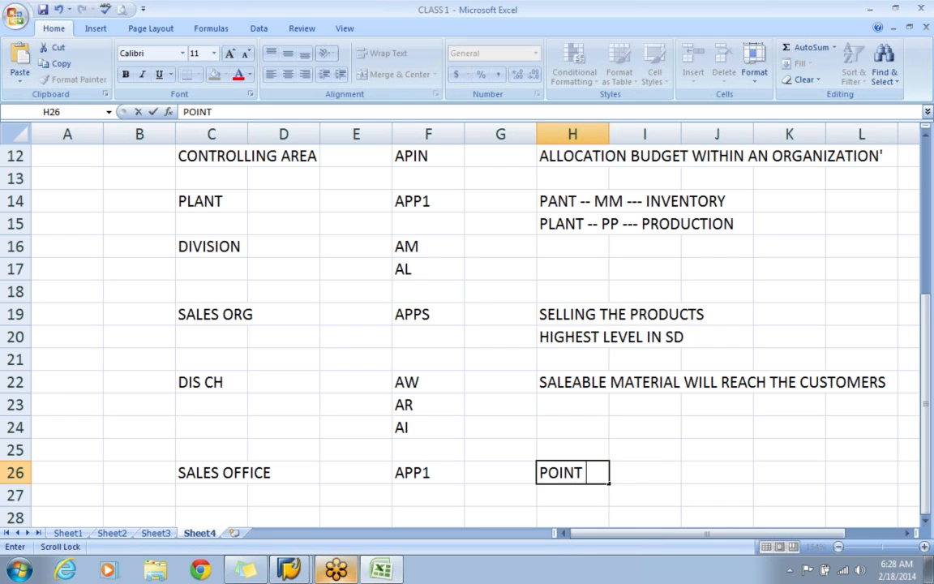
type("OF CONTACT")
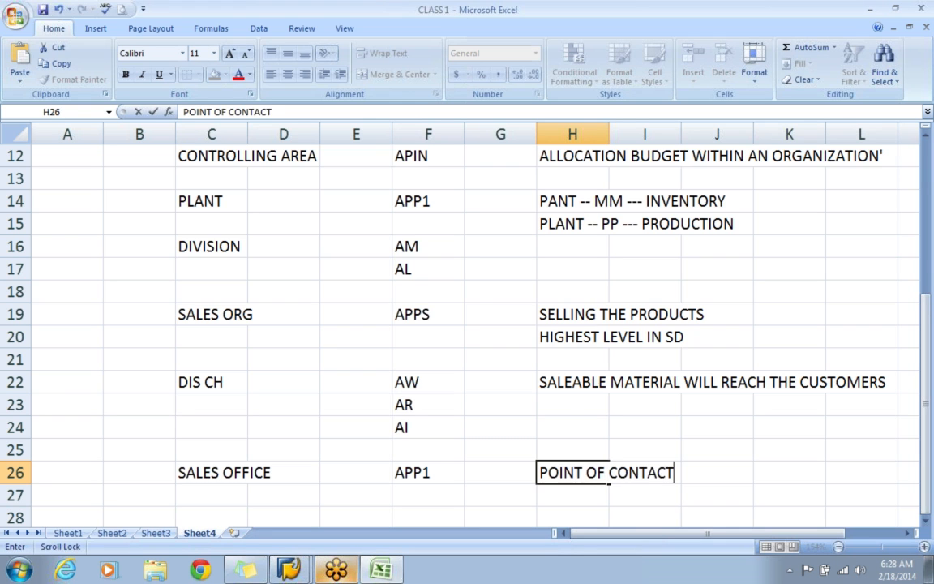
type(" BET CUSTOM")
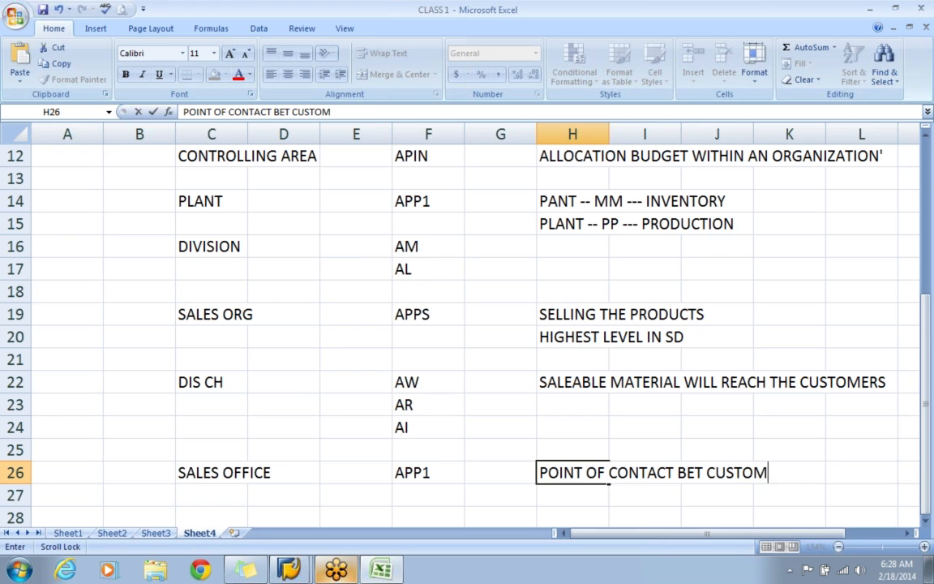
type("ER AND COMP")
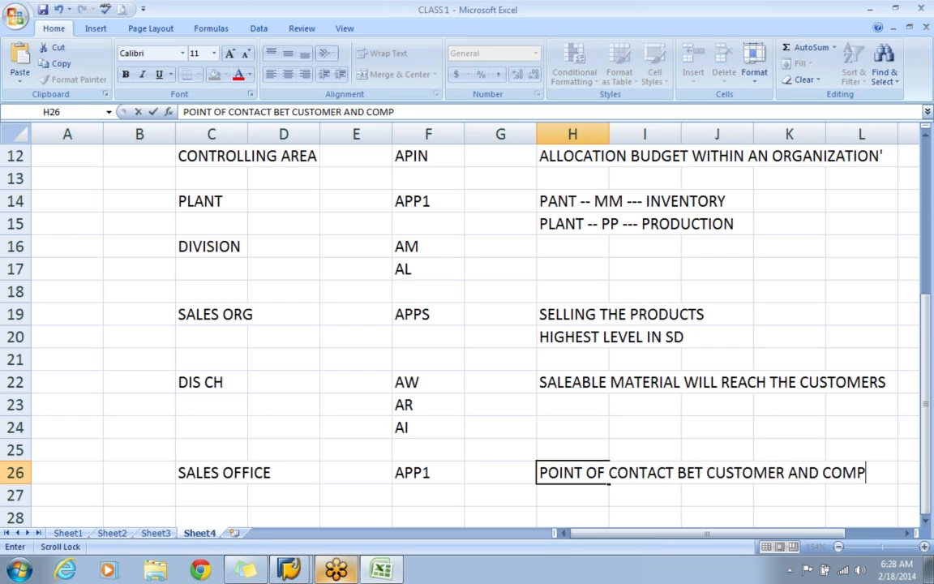
type("ANY")
key("Return")
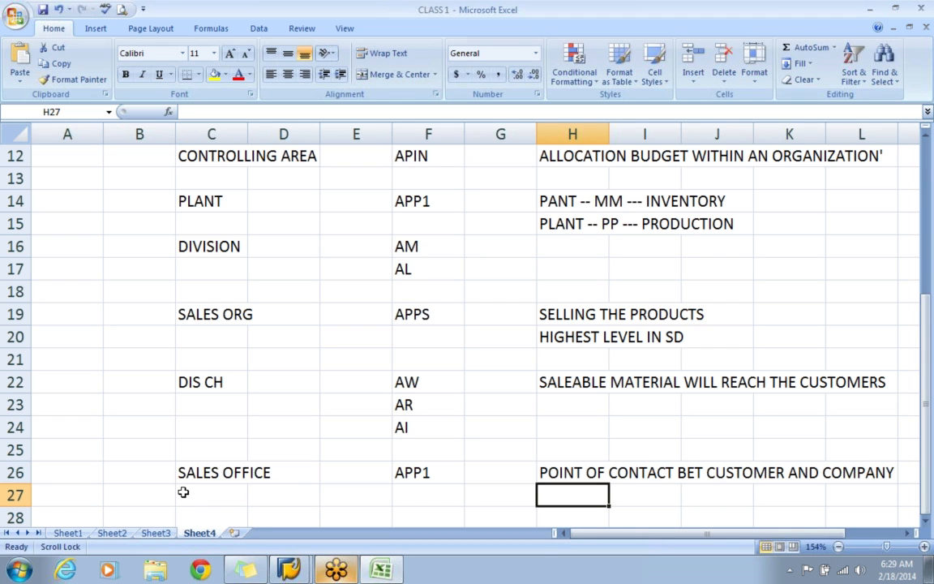
Switch back to SAP, open the Maintain sales office activity and start new entries.
key("alt+Tab")
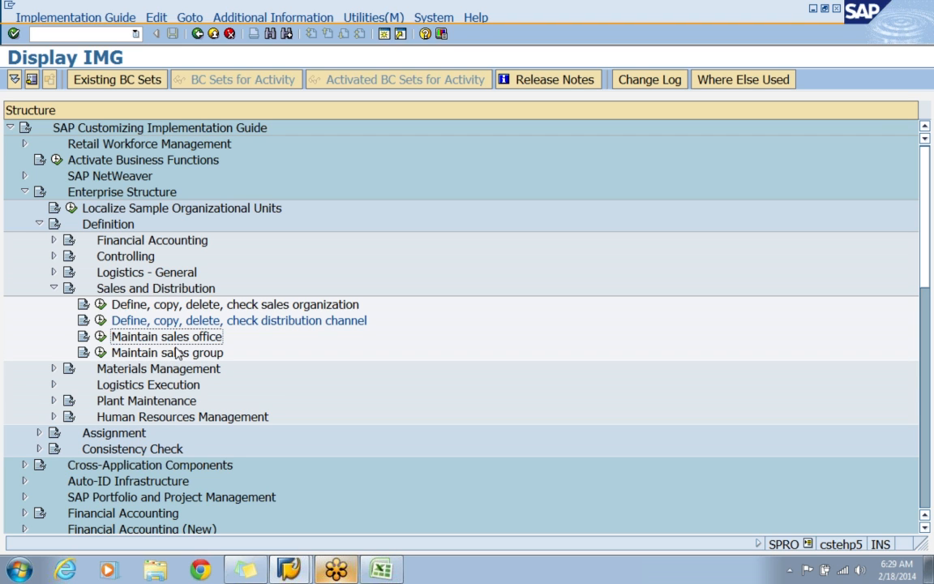
left_click(100, 338)
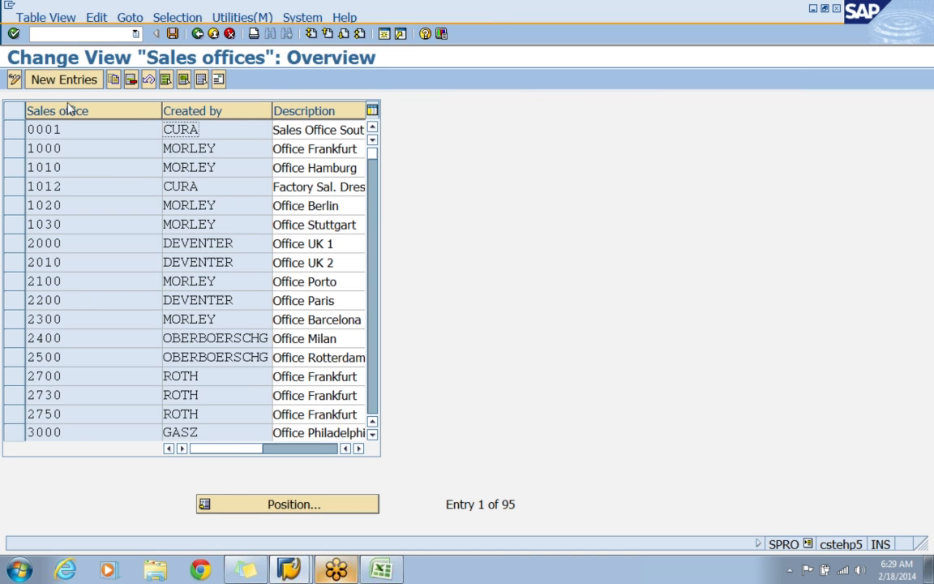
left_click(58, 128)
left_click(60, 79)
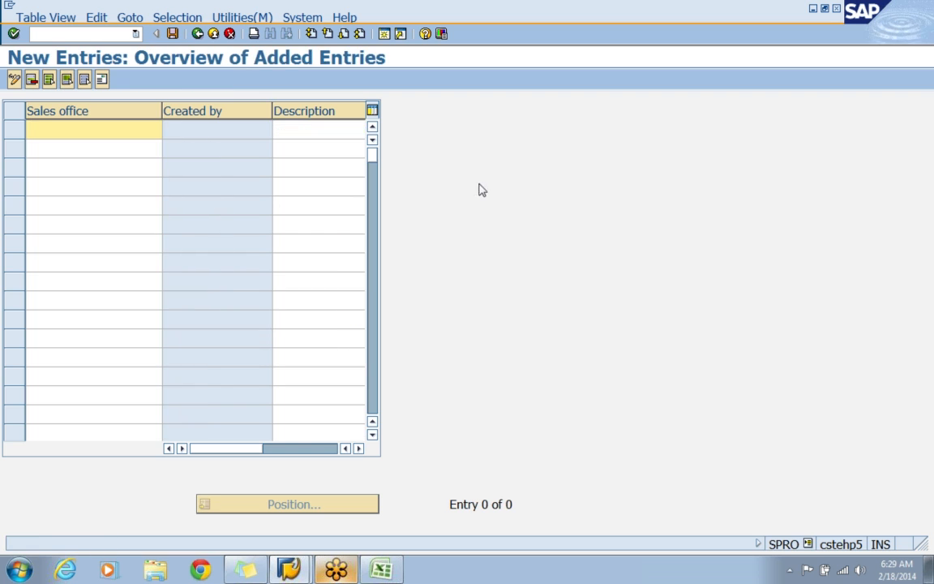
Enter the sales office code APA1 in the first empty row.
type("APH1")
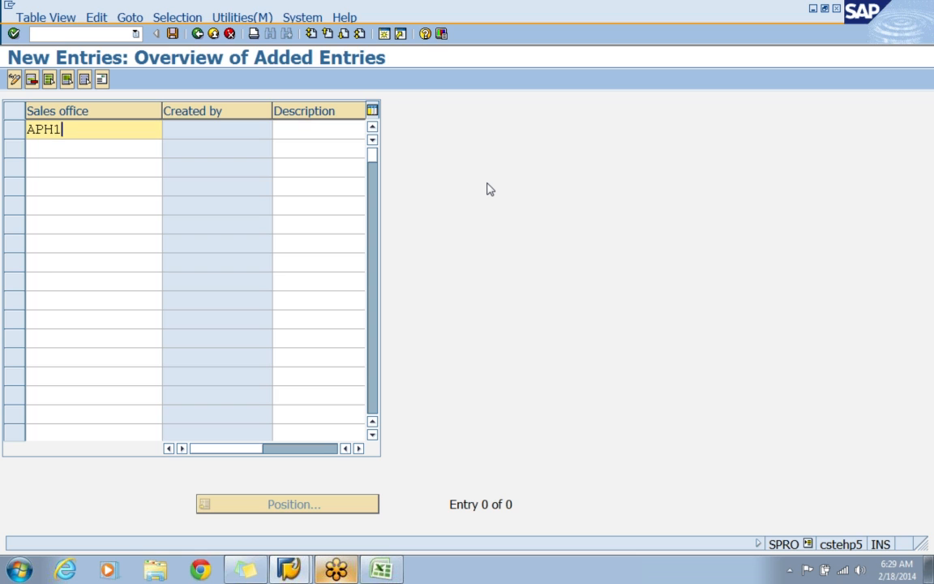
key("BackSpace")
type("A")
key("BackSpace")
key("BackSpace")
type("A1")
key("Return")
Describe sales office APA1 as APPLE AP SALES HYDER and confirm the row to bring up its address.
type("AP")
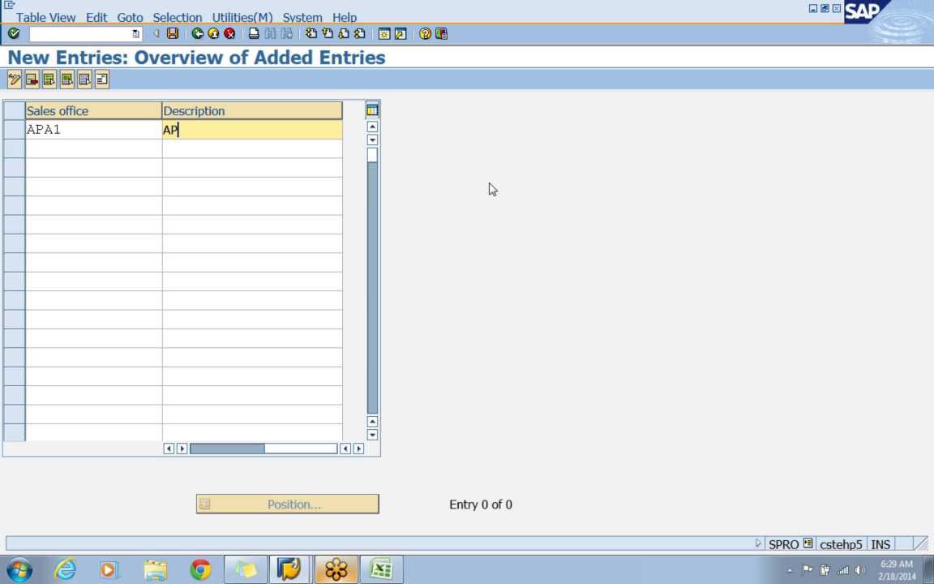
type("PLE AP SALES")
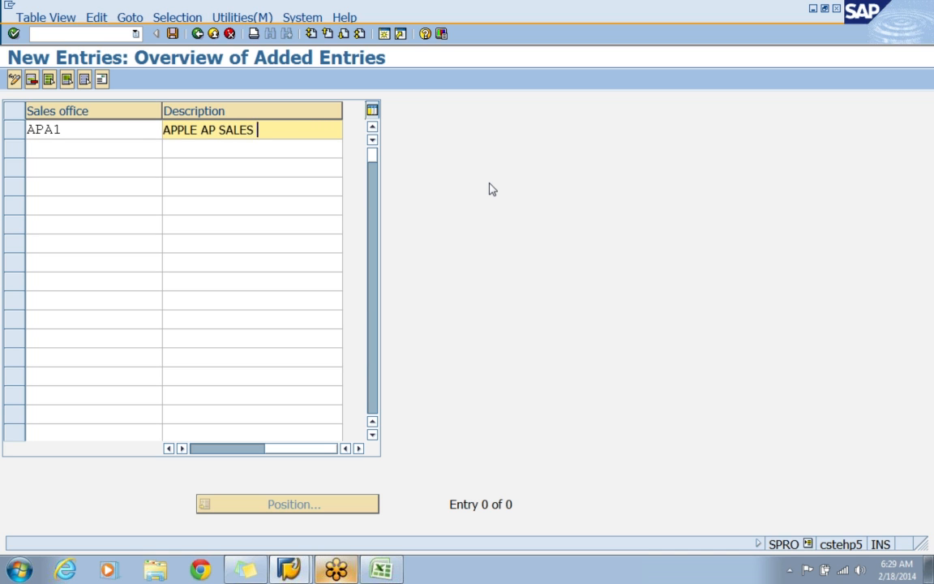
type(" HYDER")
key("Return")
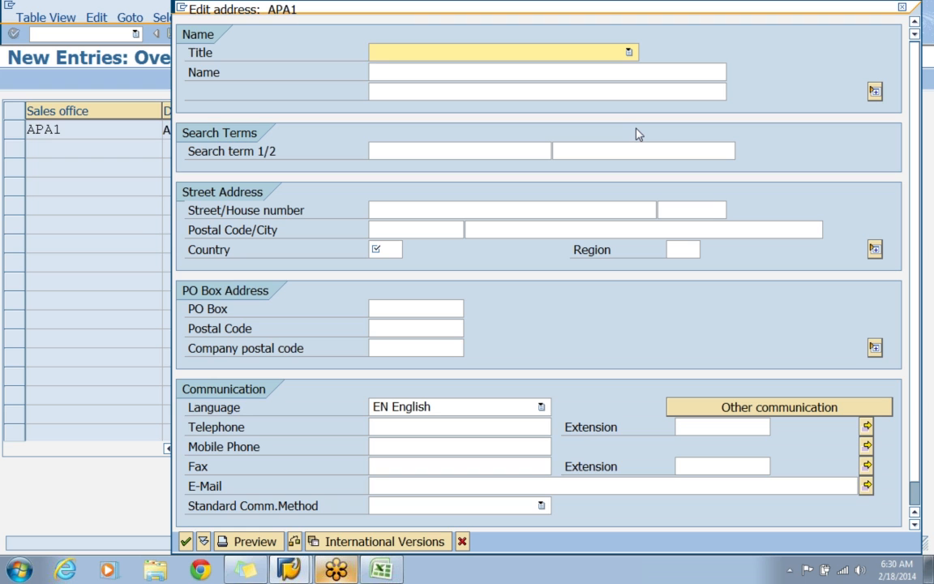
Set the APA1 address title to Company, the name to APPLE ELECTRONICS and the search term to APA1.
key("c")
key("Tab")
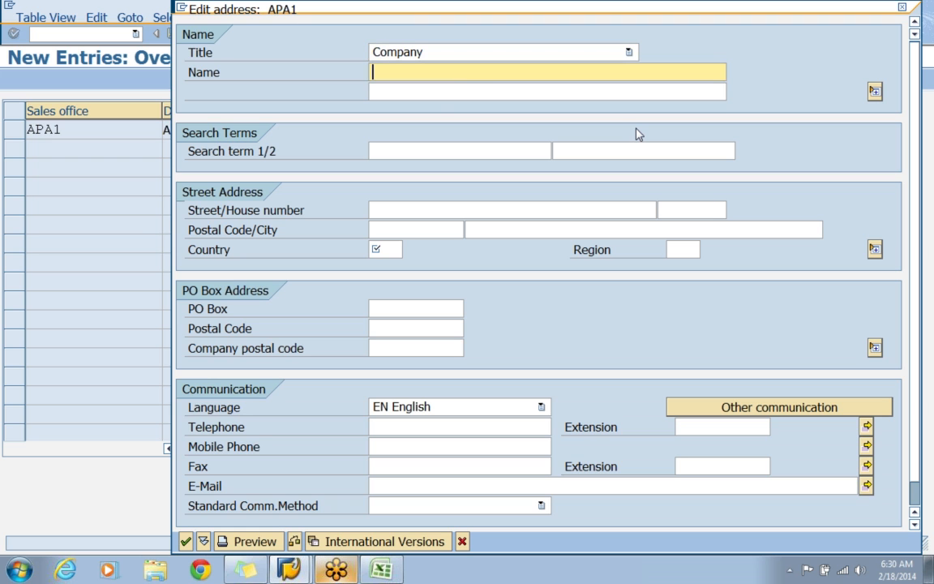
type("AP")
key("Down")
key("Return")
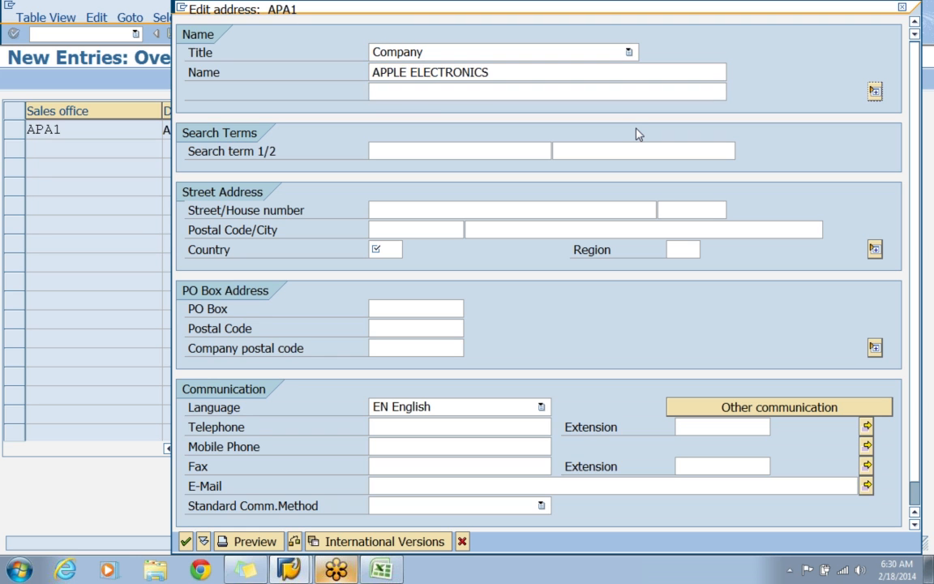
key("Tab")
type("AP")
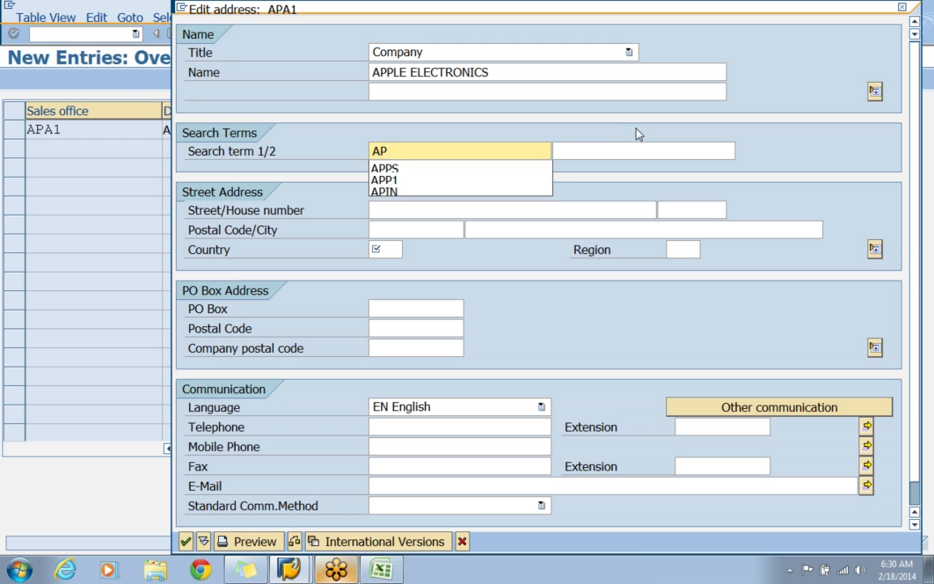
type("A1")
key("Tab")
Fill in the street, house number, postal code and city for sales office APA1.
key("Tab")
type("HIMAYATNAGAR")
key("Tab")
type("44")
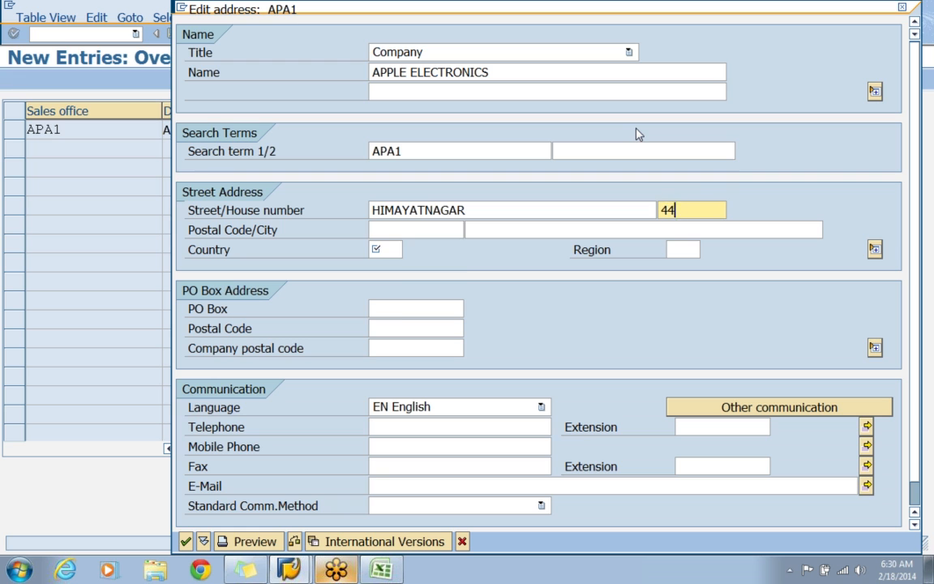
type("4")
key("Tab")
key("Return")
key("Tab")
key("Return")
Set the country to IN and the region to 01 for APA1, and confirm the address.
key("Tab")
type("IN")
key("Tab")
type("01")
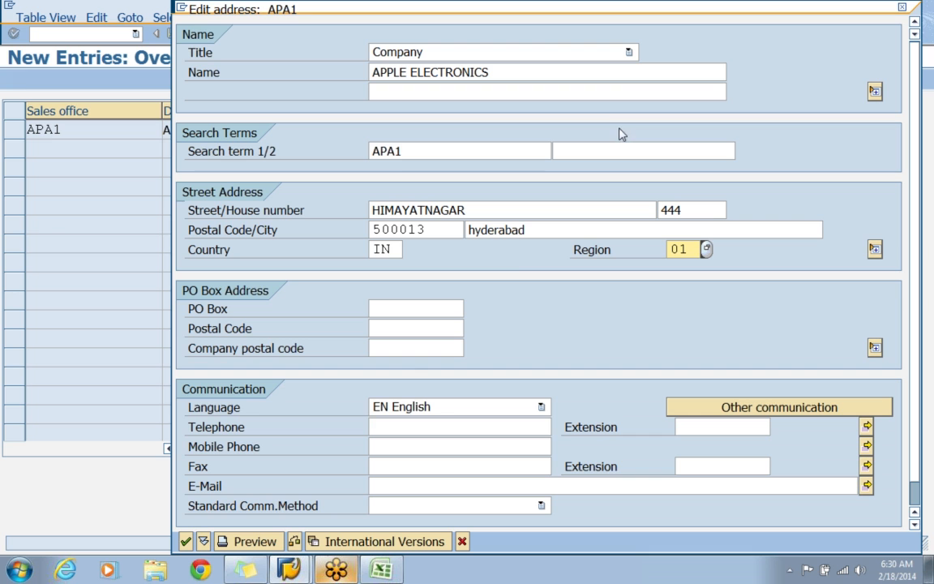
left_click(186, 541)
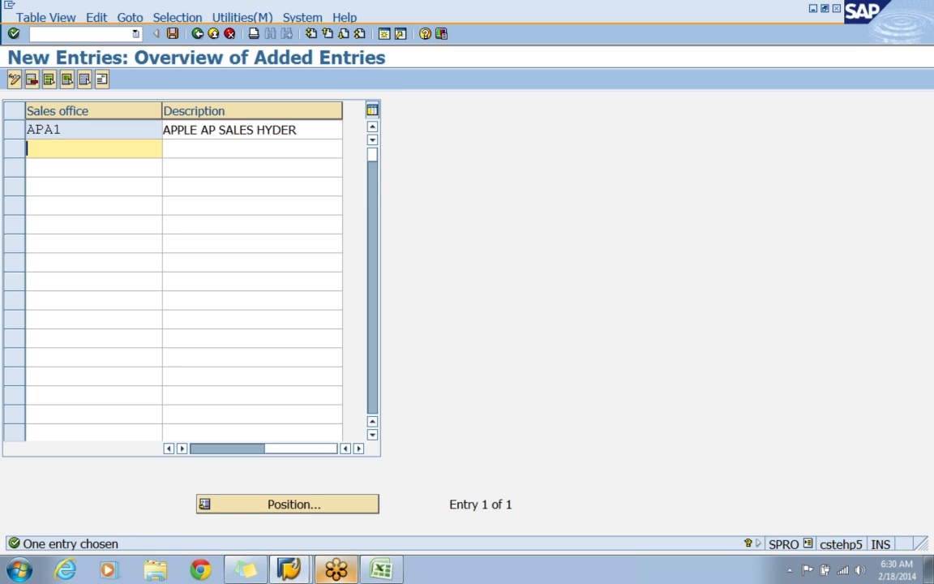
Add sales office APA2 with the description APPLE AP SALES SECBA and confirm the row.
type("APA")
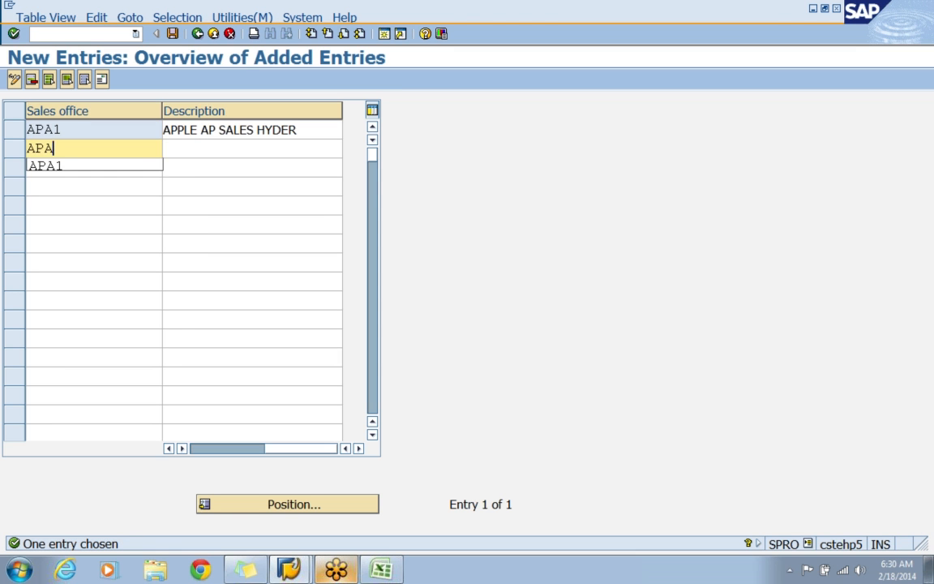
type("2")
key("Tab")
type("APPLE AP SALES SEC")
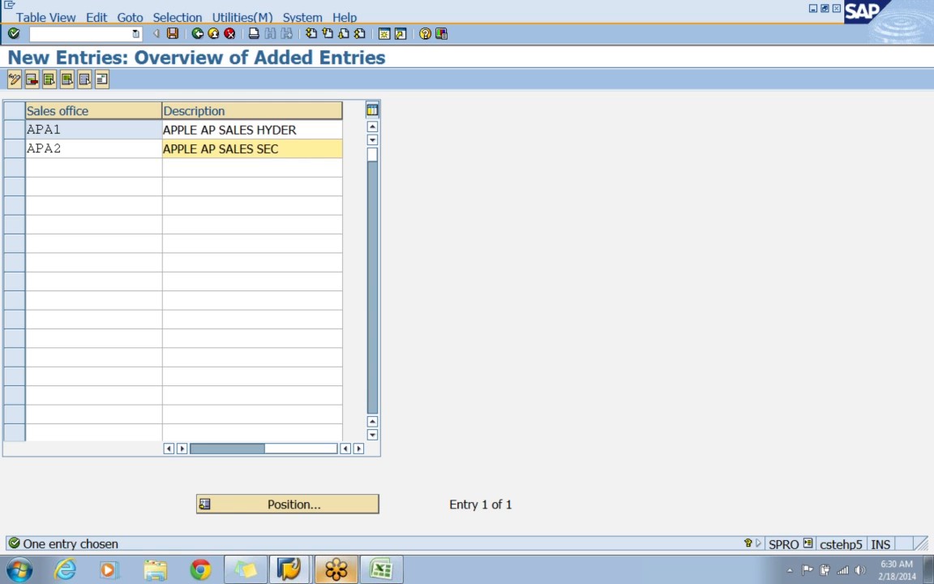
type("BA")
key("Return")
Set the APA2 address title to Company, the name to APPLE ELECTRONICS and the search term to APA2.
key("c")
key("Tab")
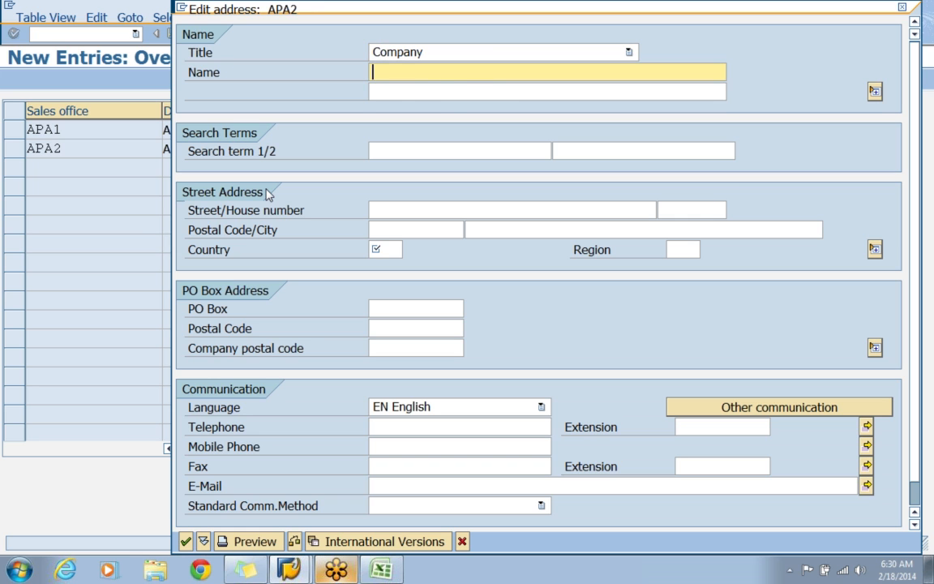
type("A")
key("Down")
key("Return")
key("Tab")
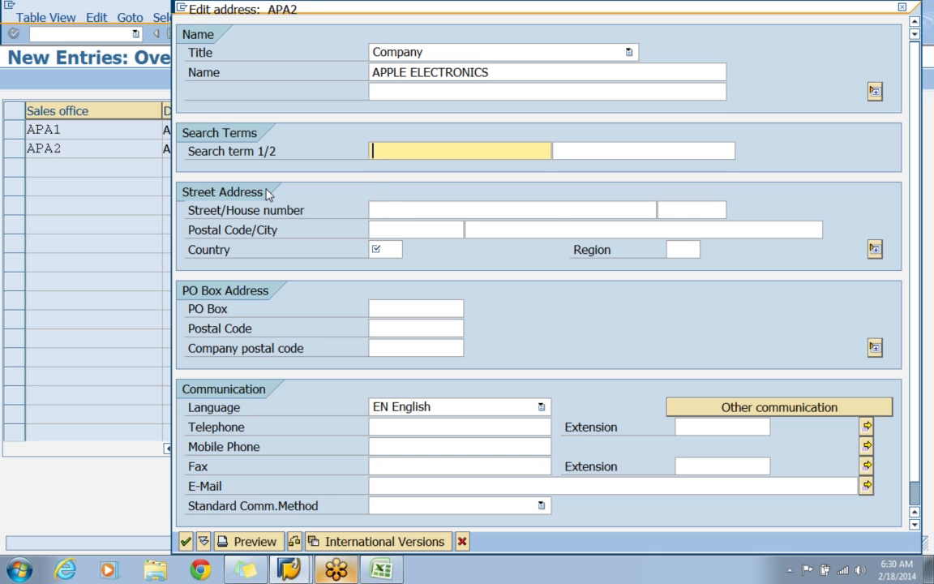
type("APA2")
key("Tab")
key("Tab")
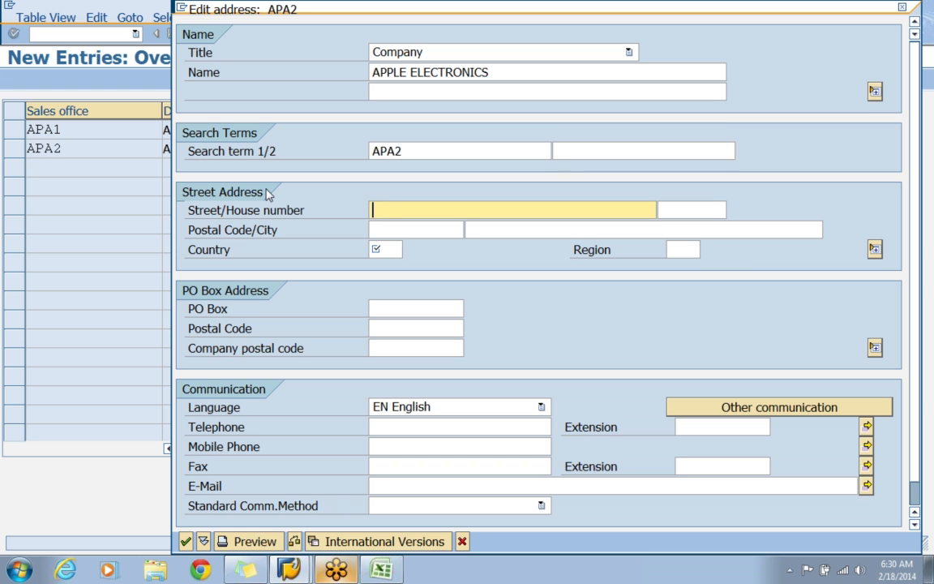
Fill in the street, house number, postal code and city for sales office APA2.
type("SECAB")
key("Tab")
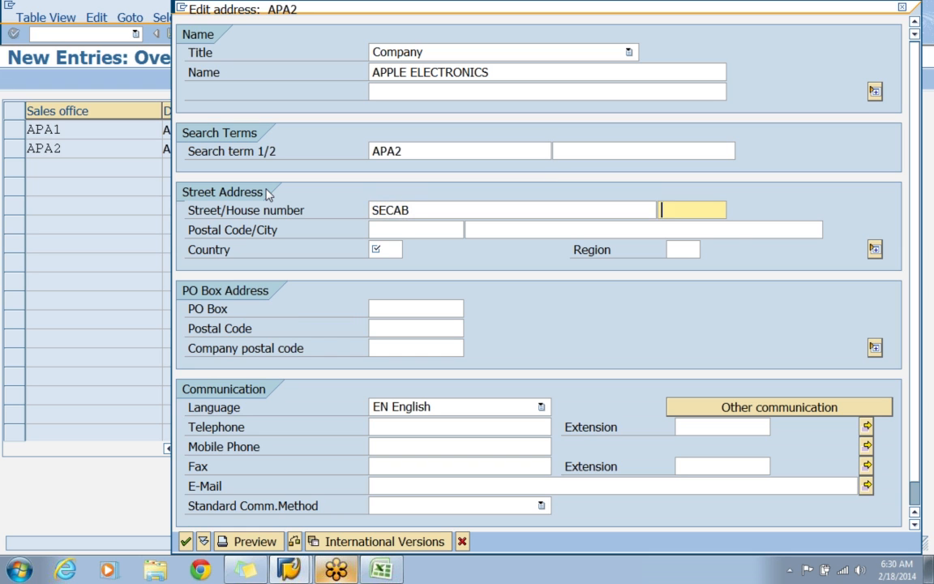
type("777")
key("Tab")
key("Down")
key("Down")
key("Up")
key("Return")
key("Tab")
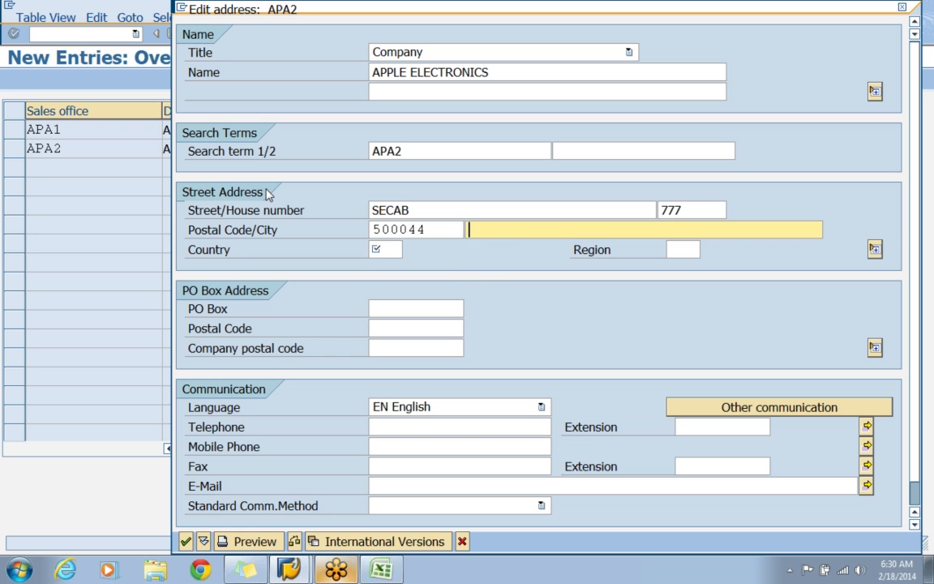
key("Down")
key("Return")
Complete the APA2 address with country IN and region 01, and save both sales offices in the APPLE - ENTERPRISE STRUCTURE customizing request.
key("Tab")
type("IN")
key("Tab")
type("01")
key("Return")
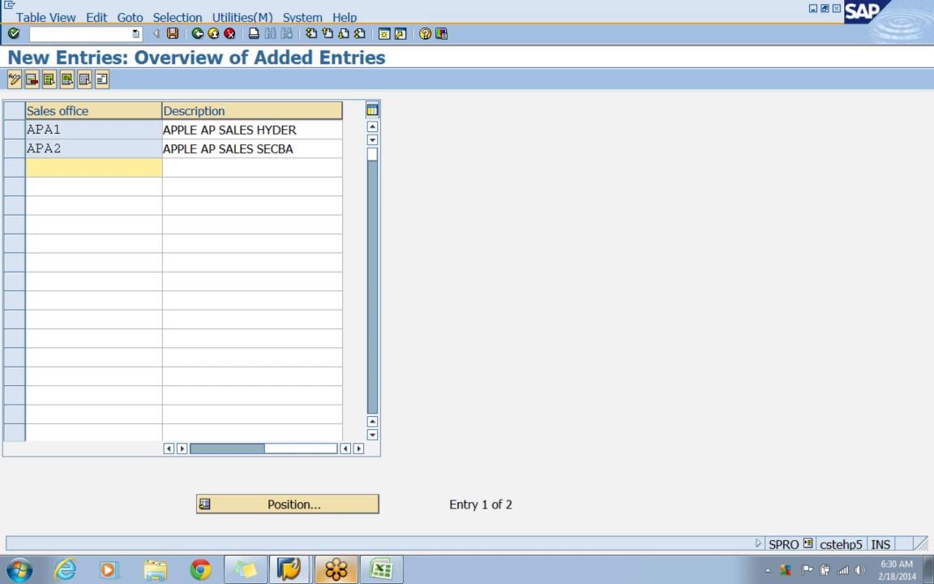
left_click(178, 34)
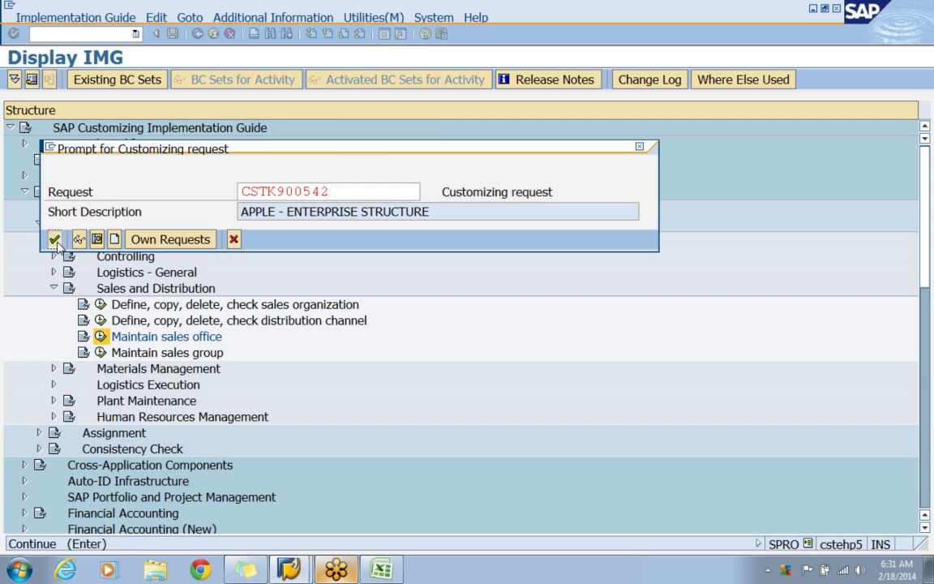
left_click(54, 239)
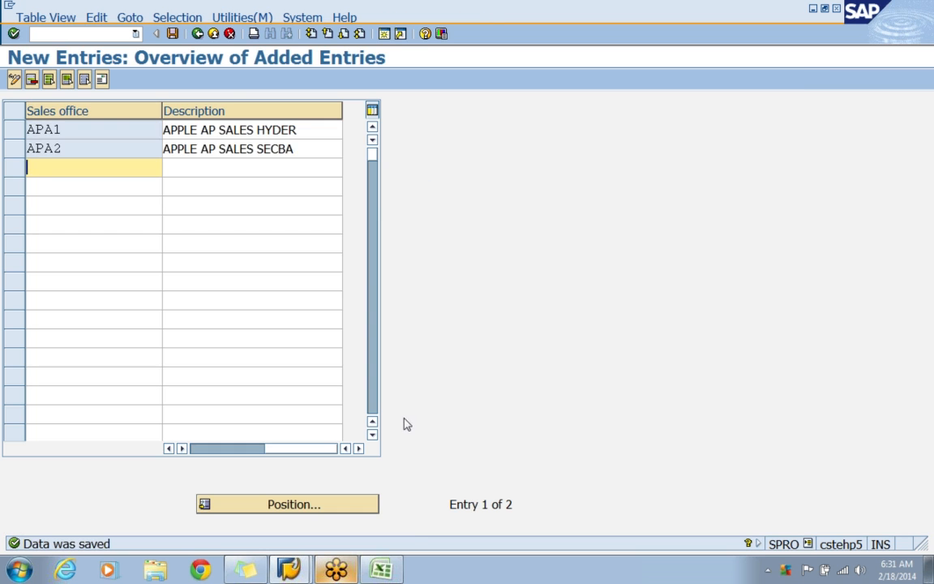
Switch to the Excel workbook, change the sales office code in F26 to APA1 and enter APA2 in F27.
left_click(381, 569)
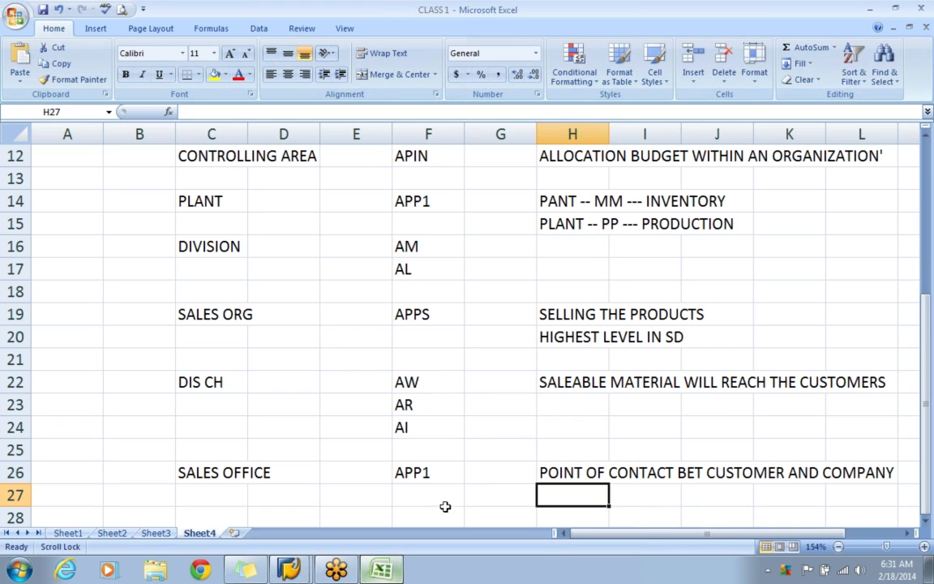
left_click(406, 493)
left_click(428, 475)
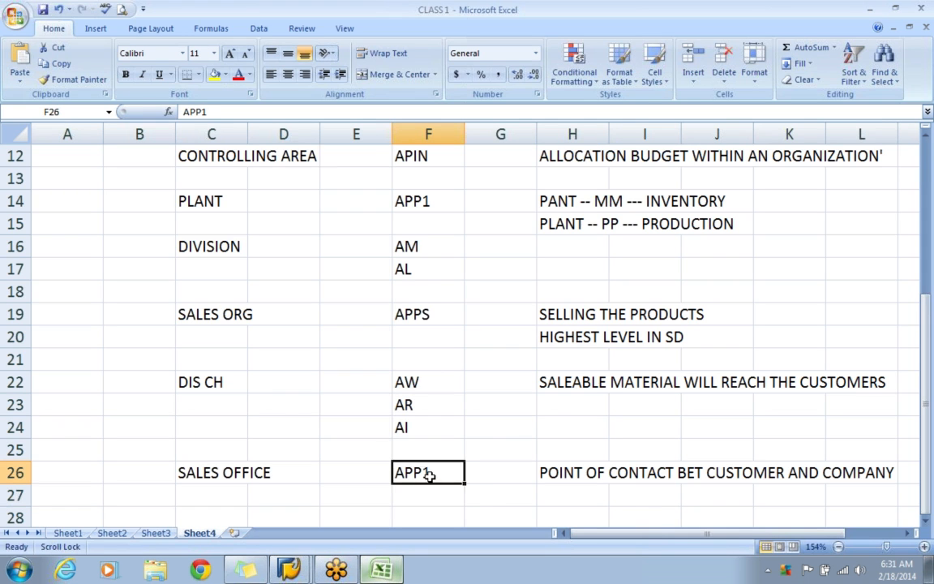
type("APA1")
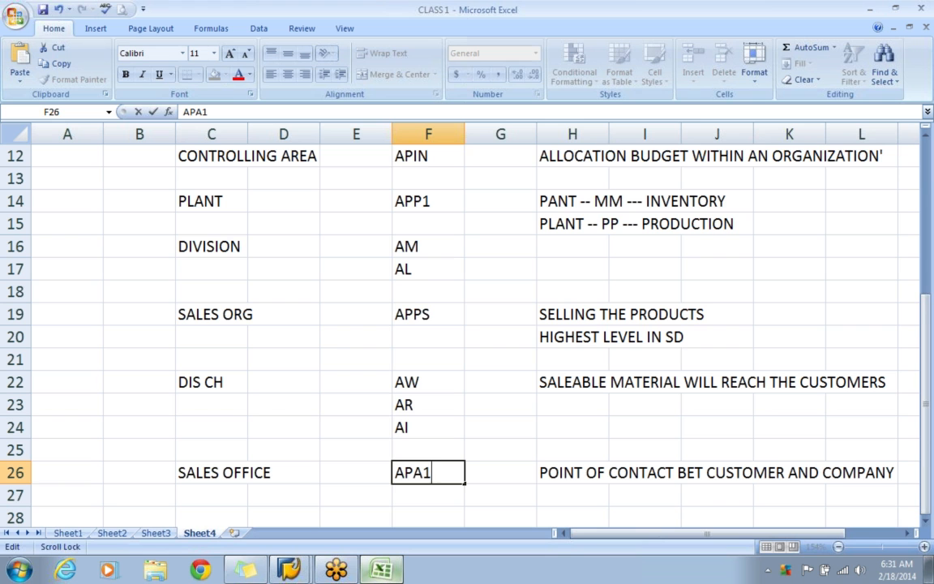
left_click(426, 496)
type("APA2")
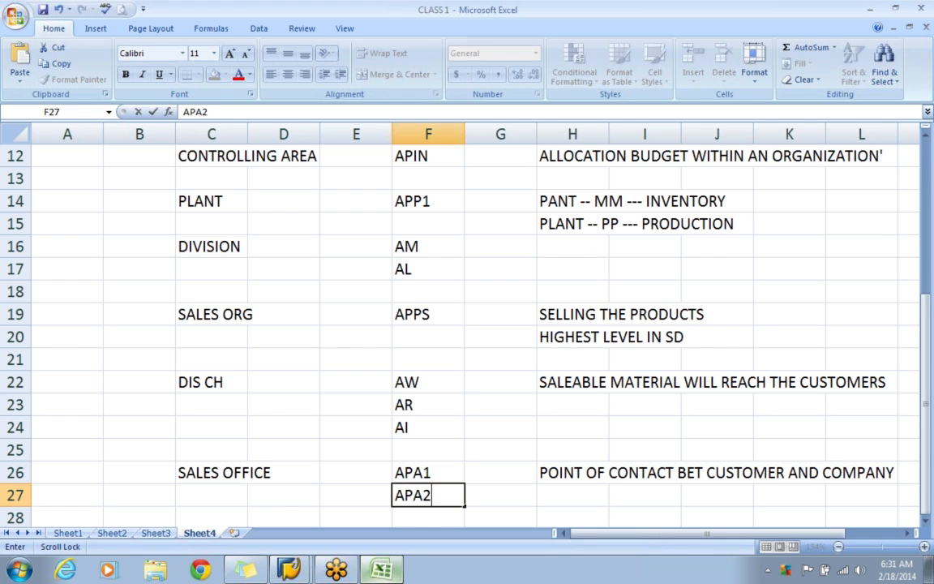
scroll(379, 420, "down", 2)
left_click(368, 423)
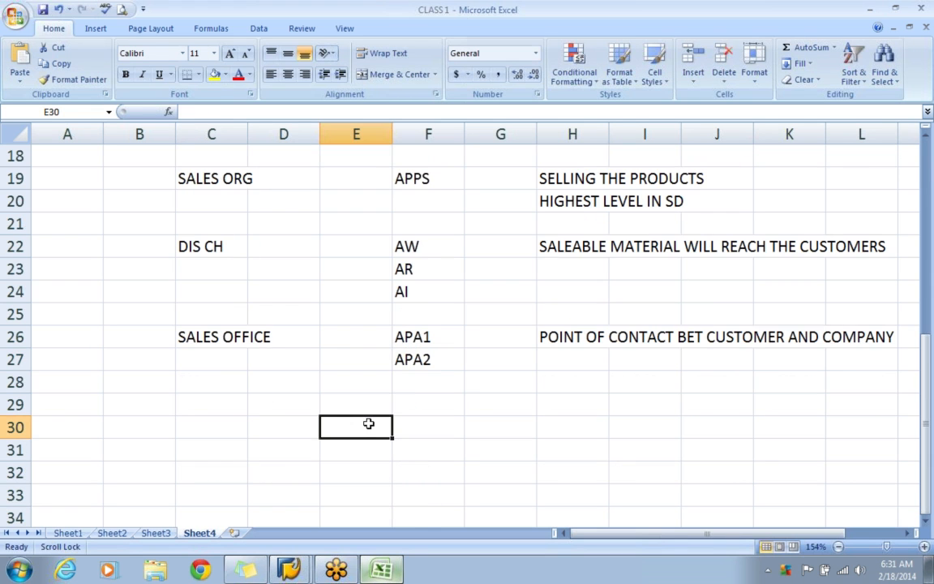
Switch back to SAP, leave the sales office activity and return to the implementation guide structure.
left_click(292, 569)
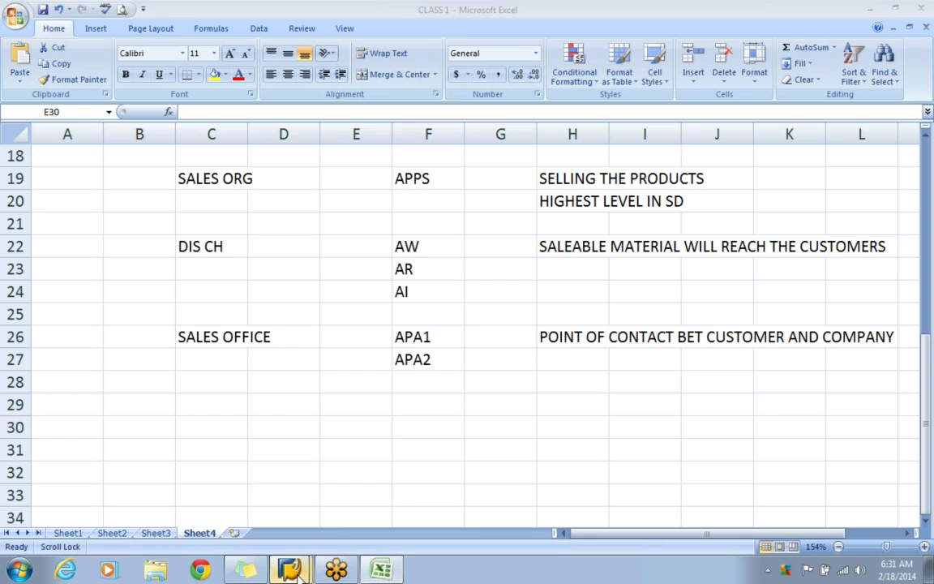
left_click(300, 541)
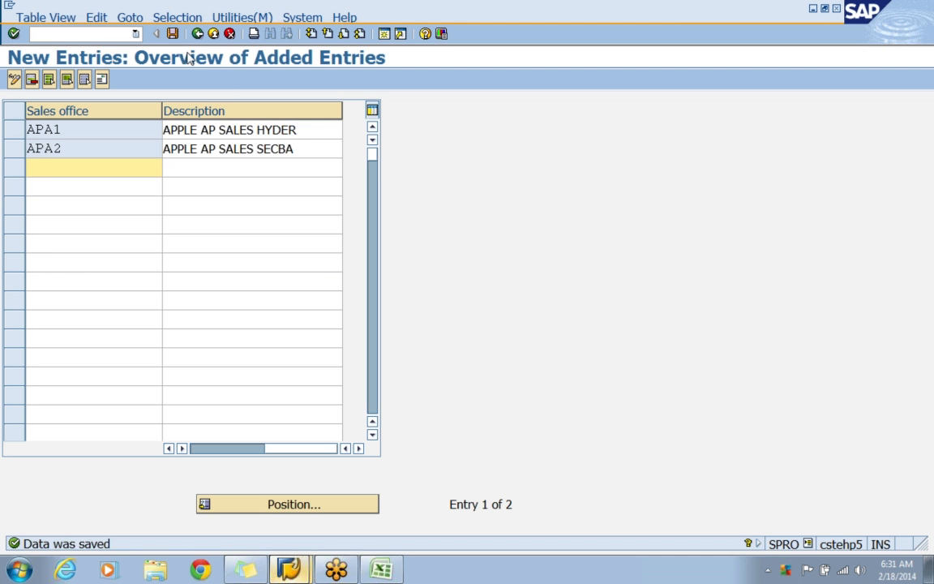
left_click(172, 35)
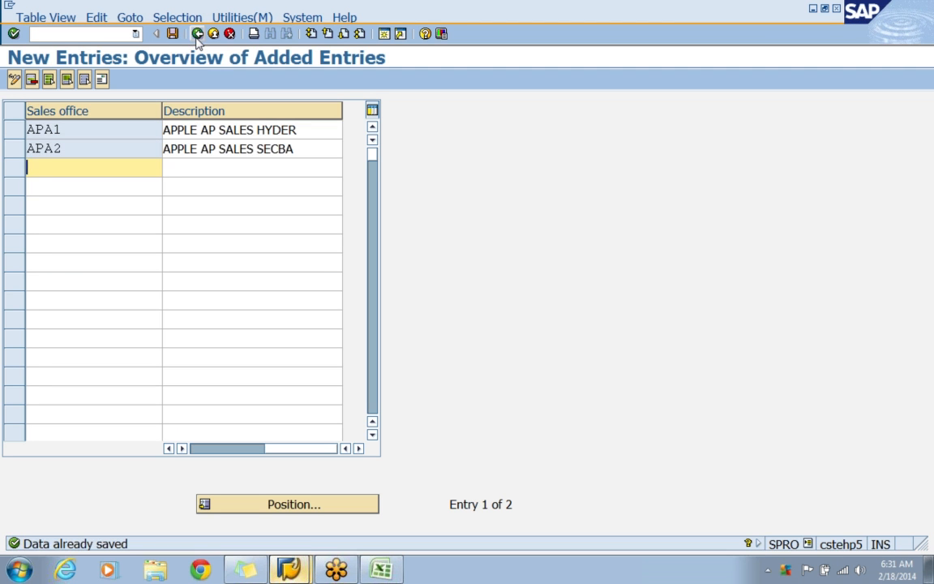
left_click(197, 34)
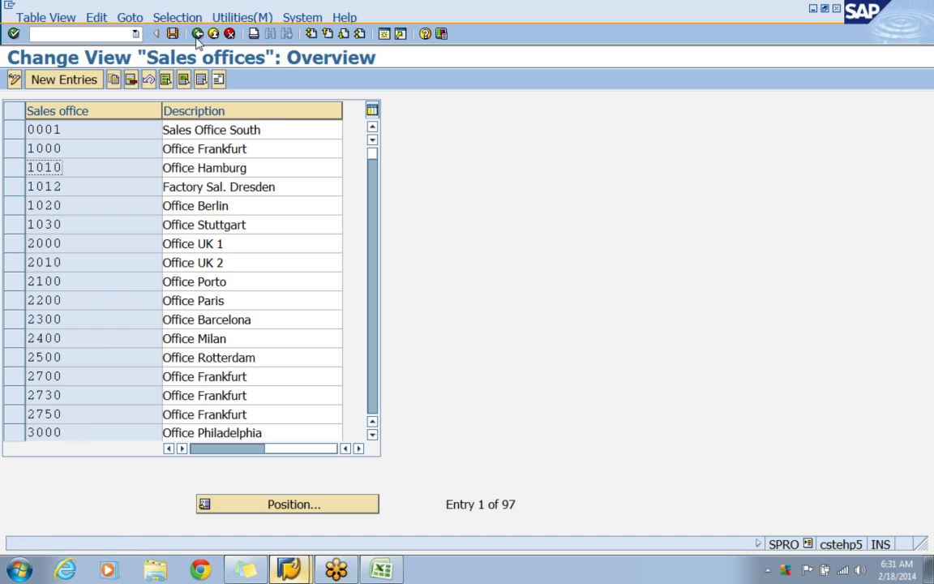
left_click(196, 34)
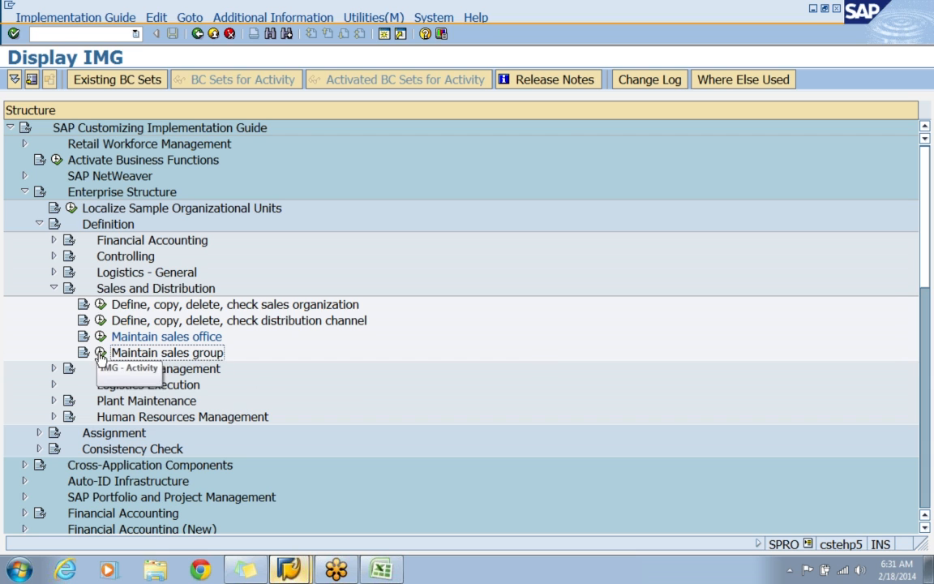
Open the Maintain sales group activity and start new entries.
left_click(100, 353)
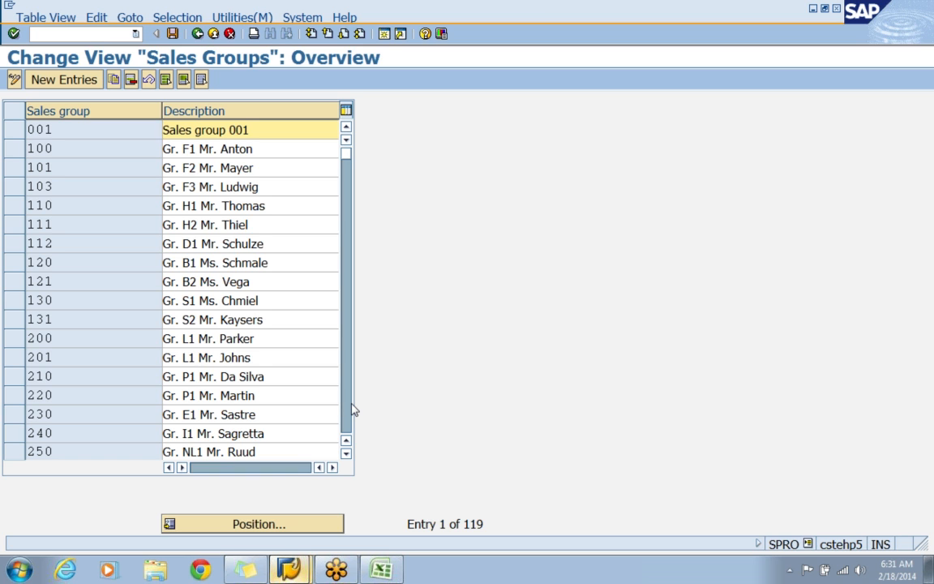
left_click(70, 91)
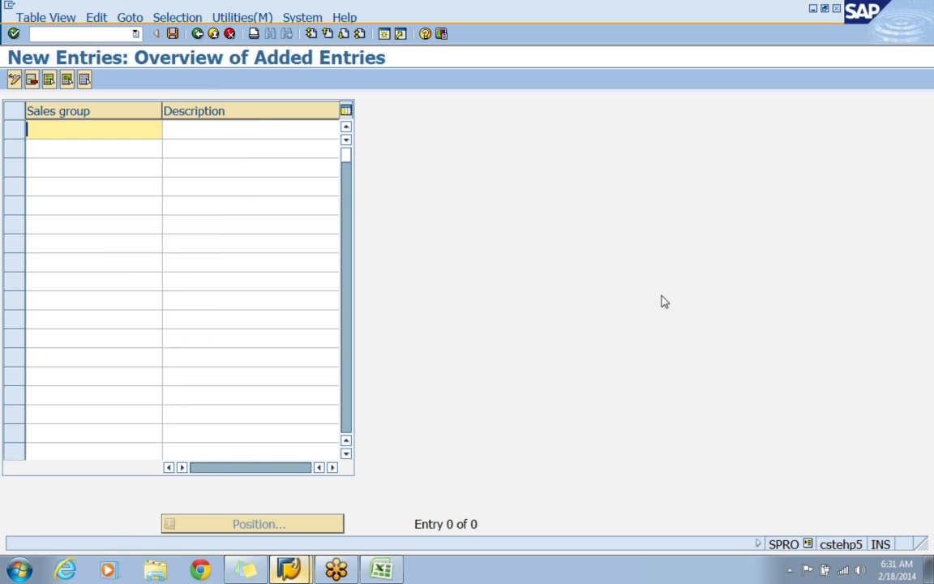
Enter the new sales group APM with the description APPLE MOBILES.
type("AP")
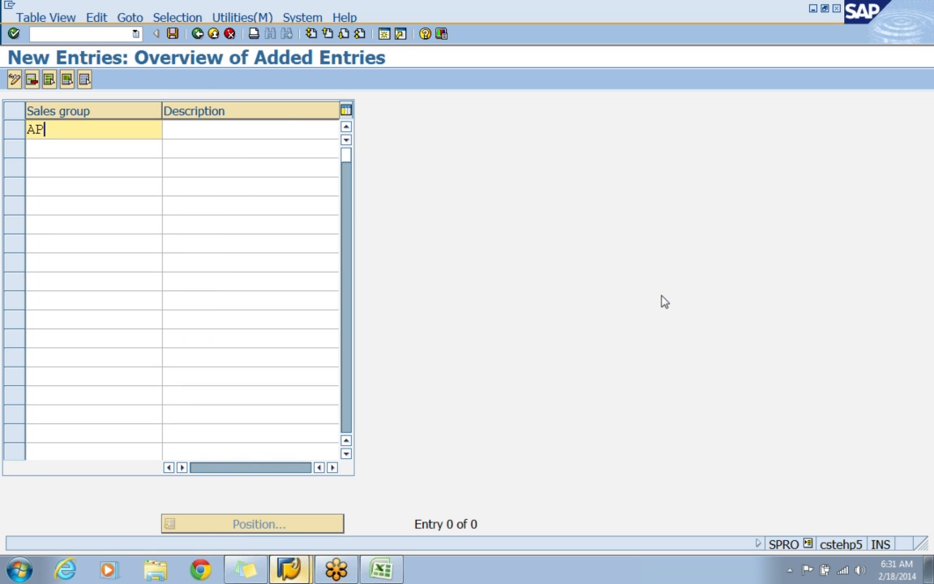
type("M")
key("Tab")
type("APPLE ")
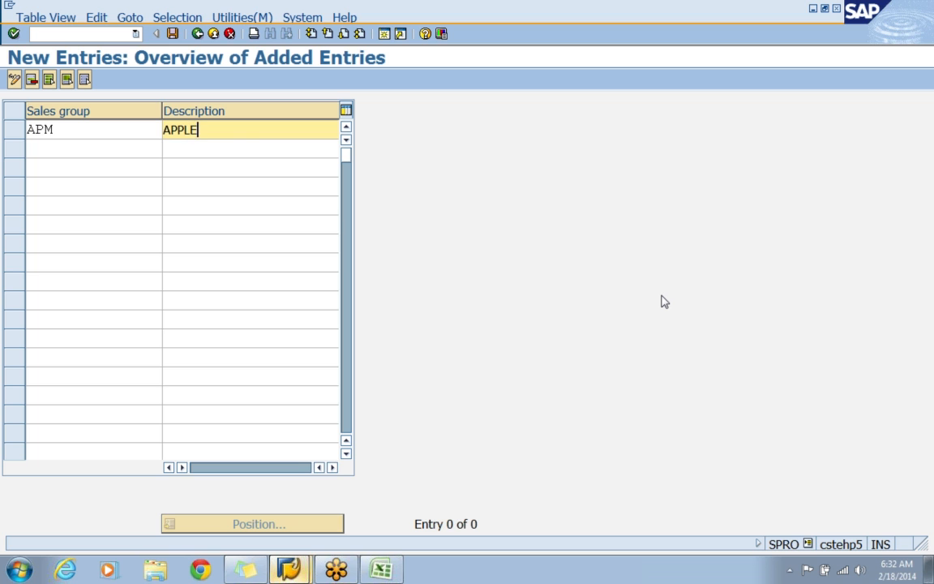
type("MOBILES")
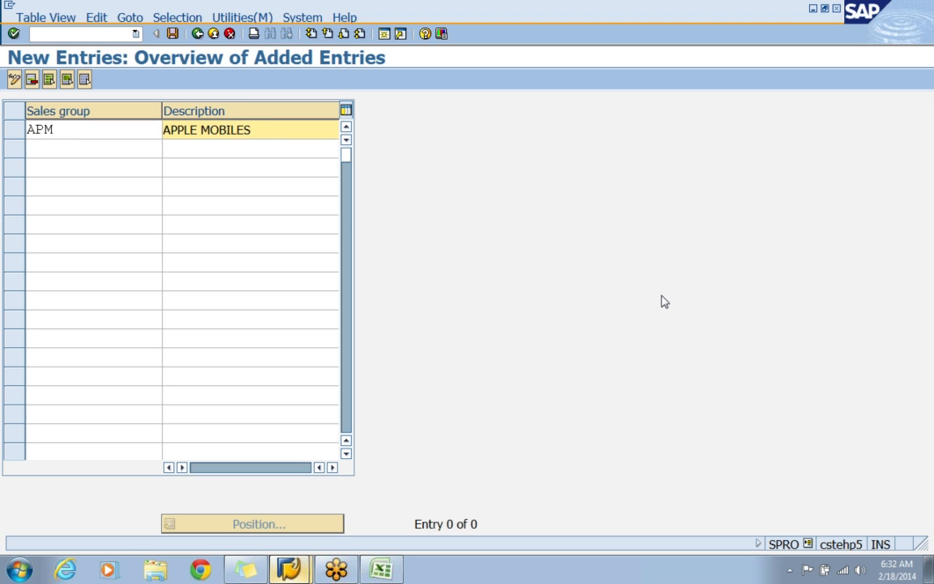
key("Return")
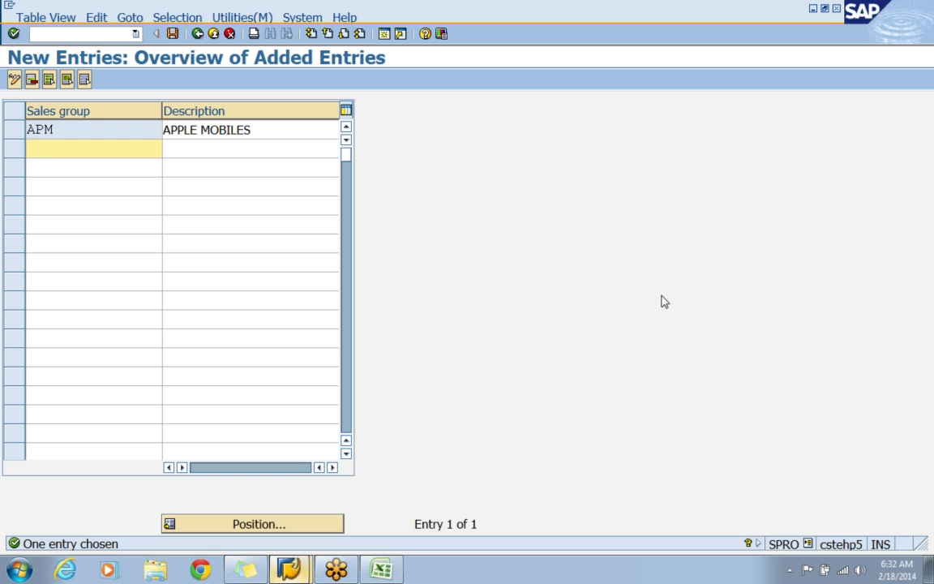
Add sales group APL with the description APPLE LAPTOPS and save both groups in the APPLE - ENTERPRISE STRUCTURE customizing request.
type("APL")
key("Tab")
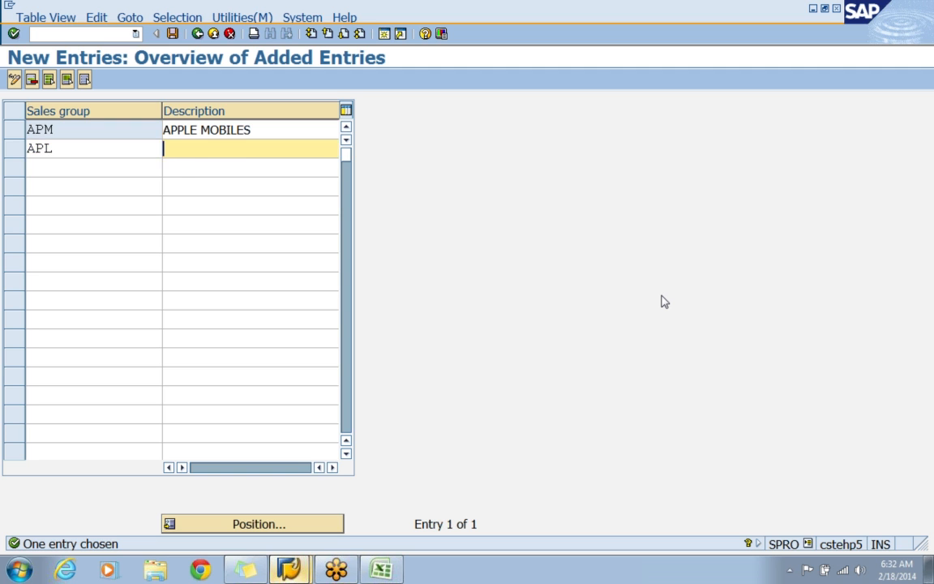
type("APPLE ")
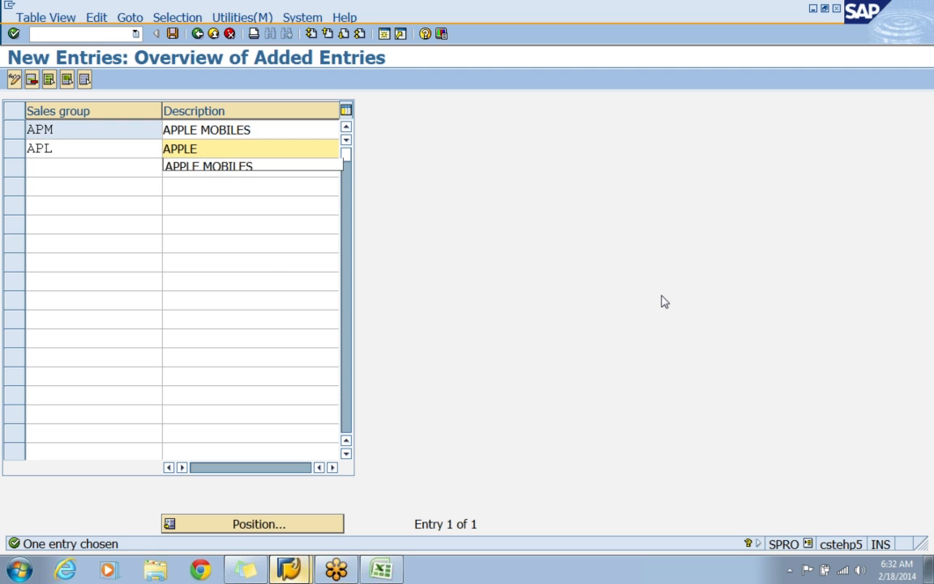
type("LAPTOPS")
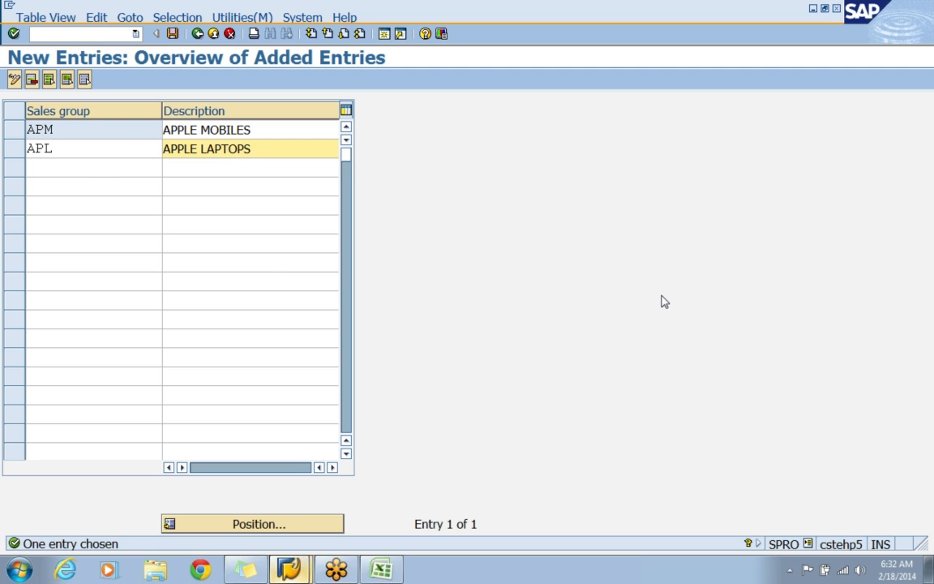
key("Return")
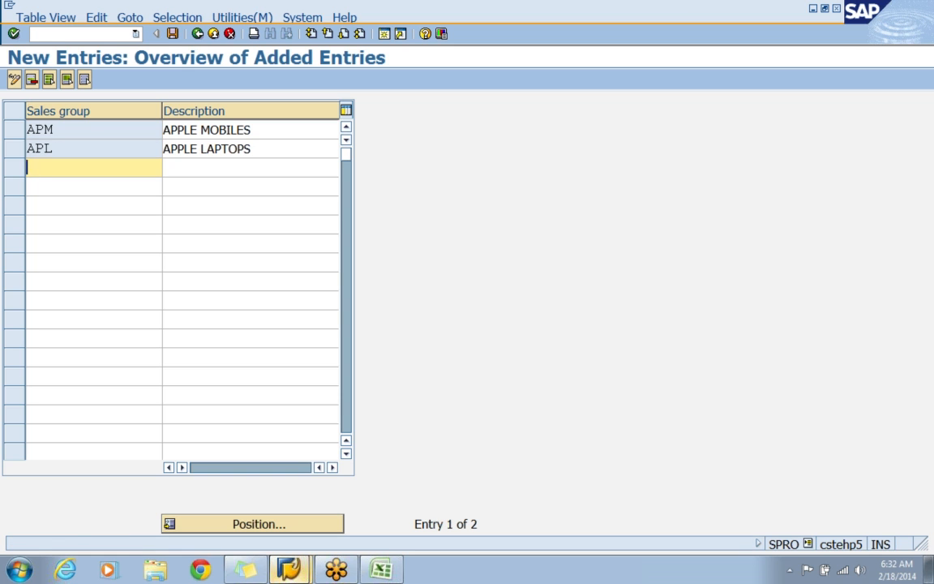
left_click(172, 33)
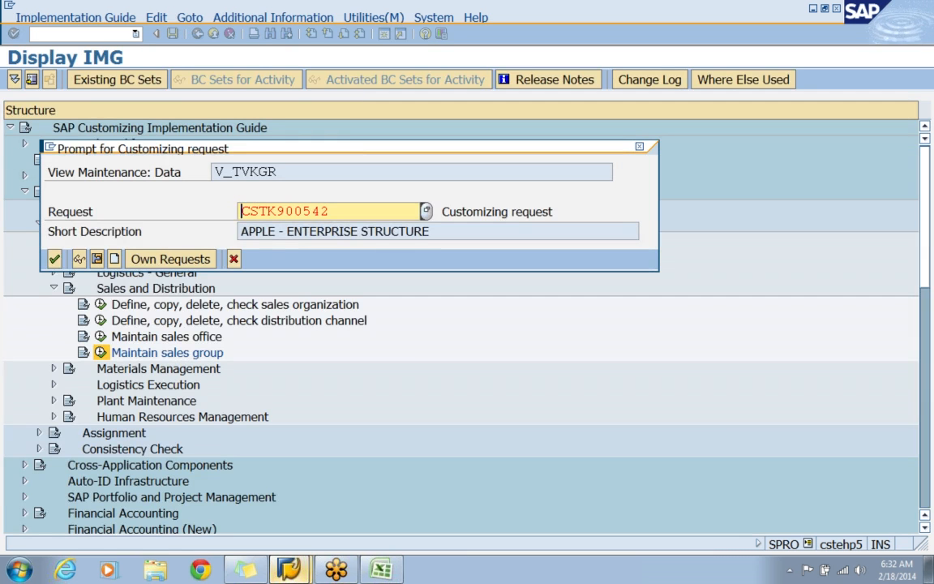
left_click(55, 258)
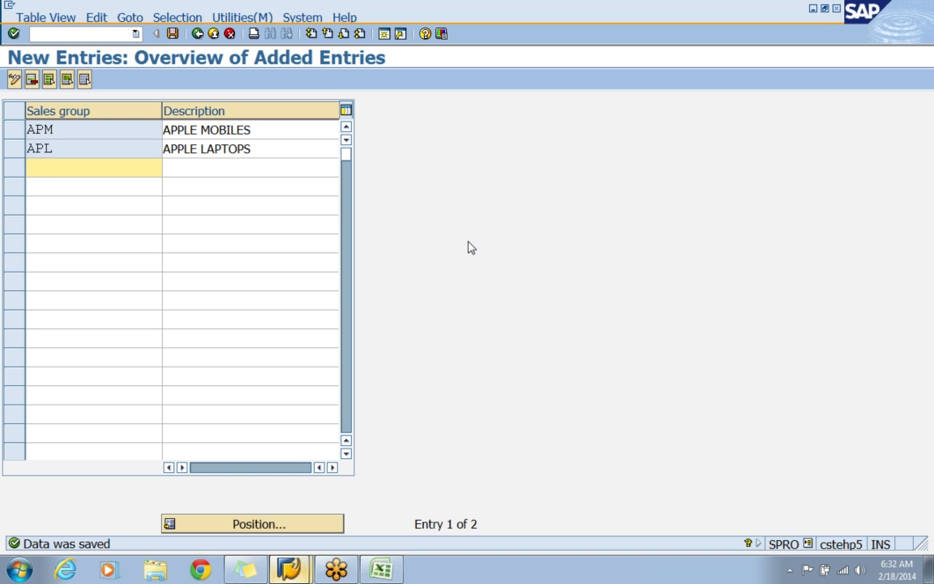
Switch to the Excel workbook and enter SALES GROUP in C29, with the codes APM in F29 and APL in F30.
left_click(381, 569)
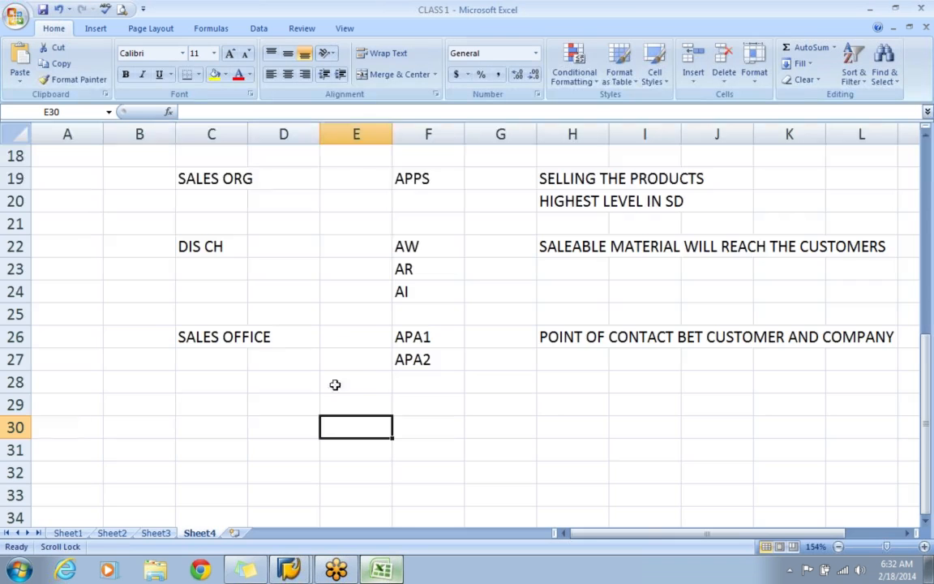
left_click(208, 409)
type("SALES ")
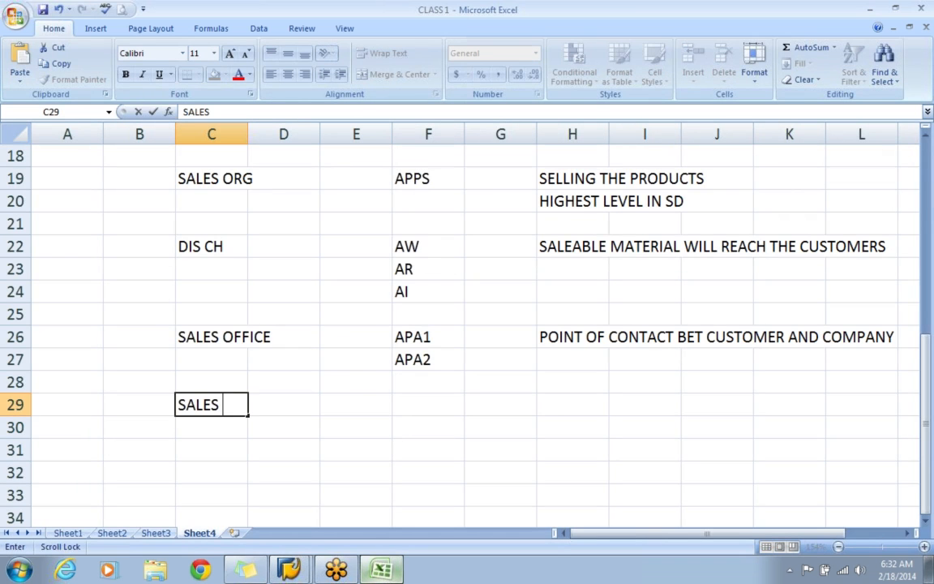
type("GROUP")
key("Tab")
key("Tab")
key("Tab")
type("APM")
key("Return")
key("Right")
key("Right")
key("Right")
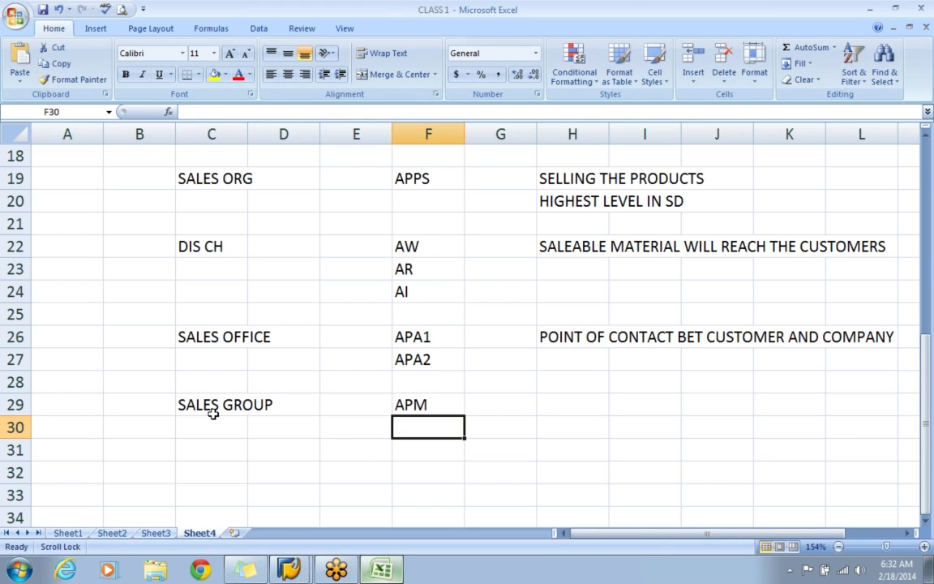
type("APL")
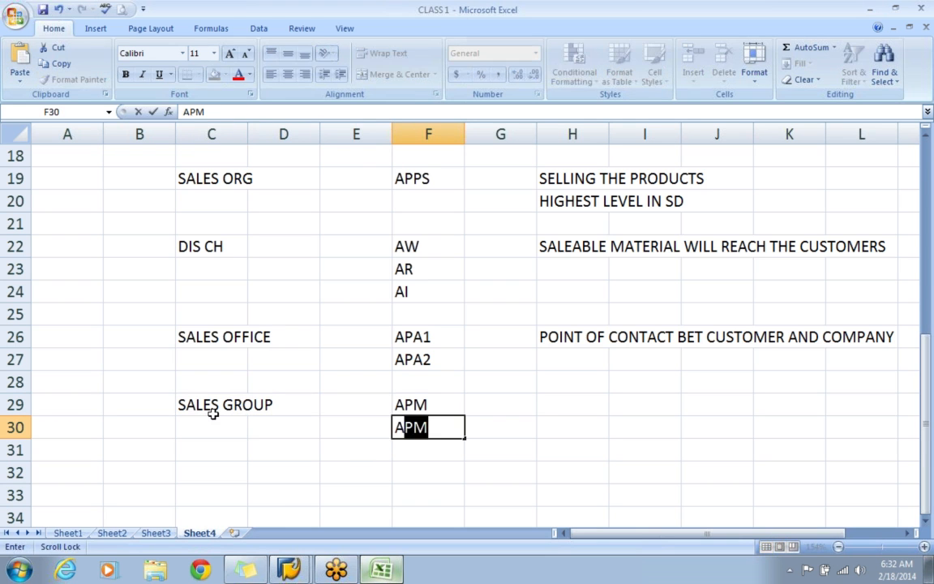
key("Return")
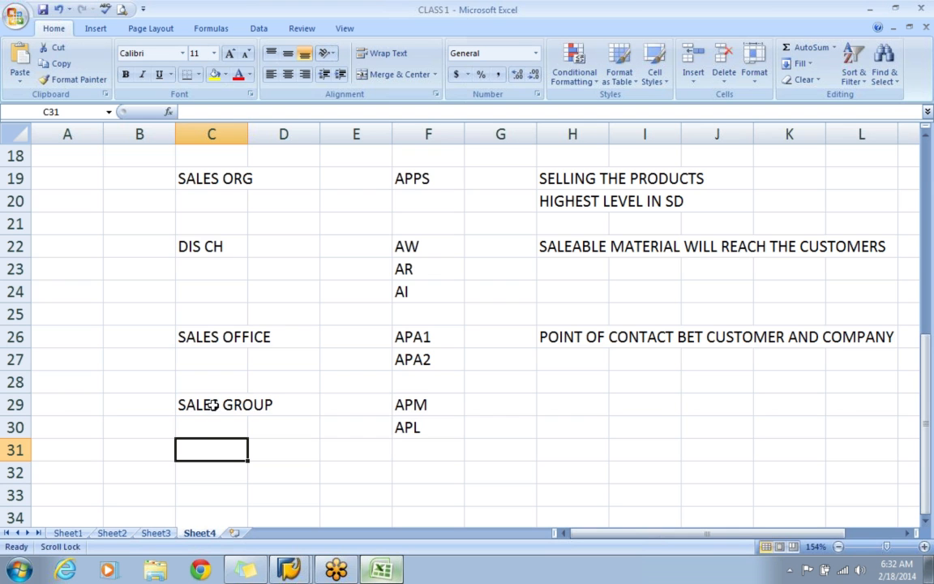
Switch back to SAP, leave the sales group activity and return to the implementation guide structure.
key("alt+Tab")
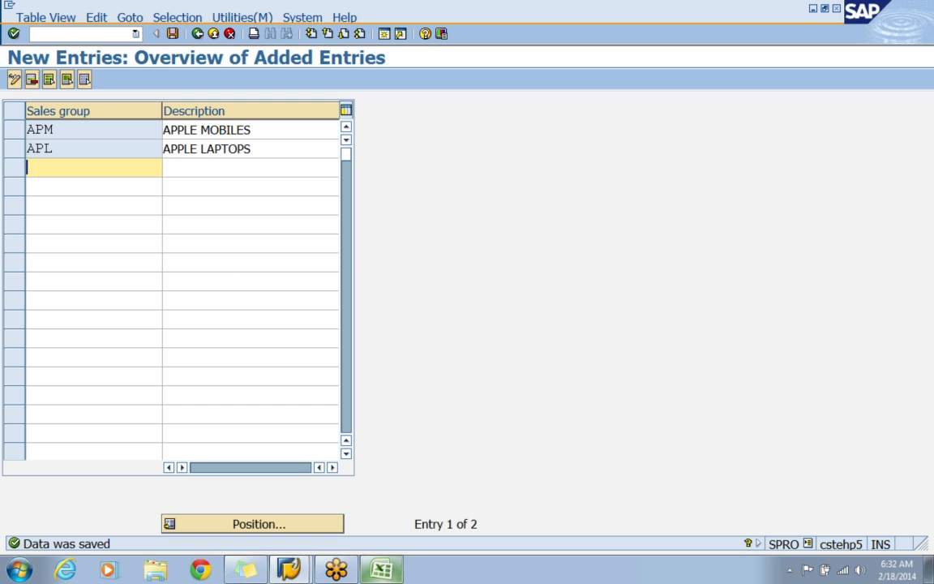
left_click(174, 36)
left_click(197, 34)
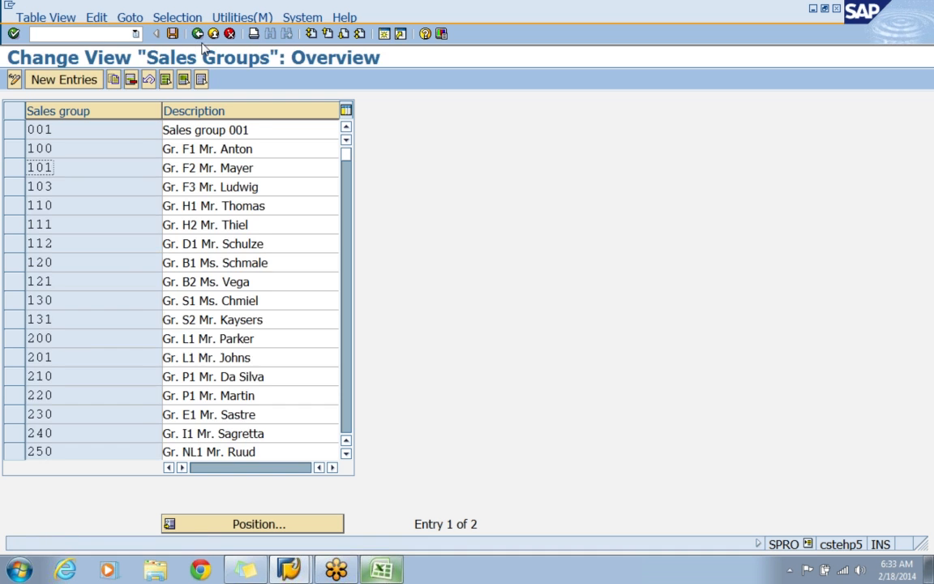
left_click(197, 34)
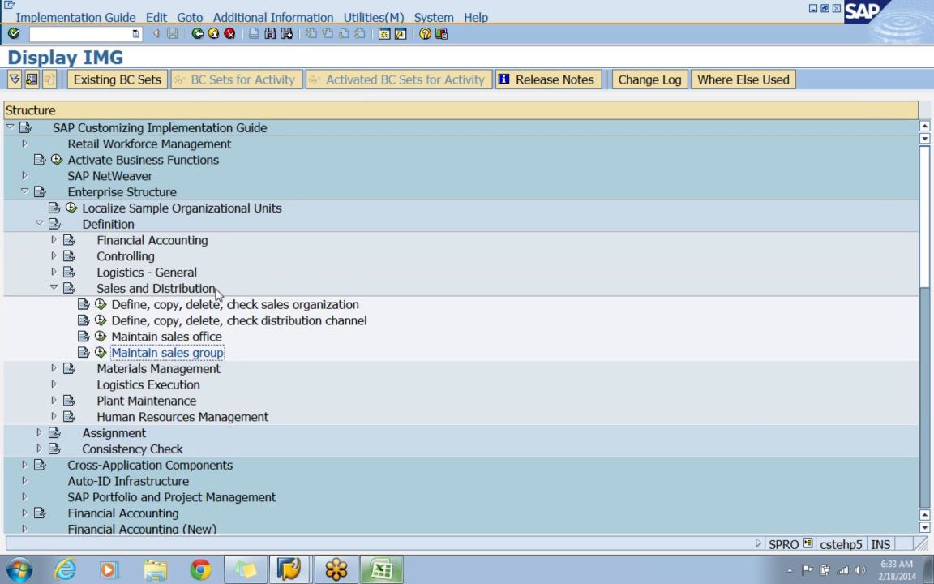
key("Up")
key("Up")
key("Up")
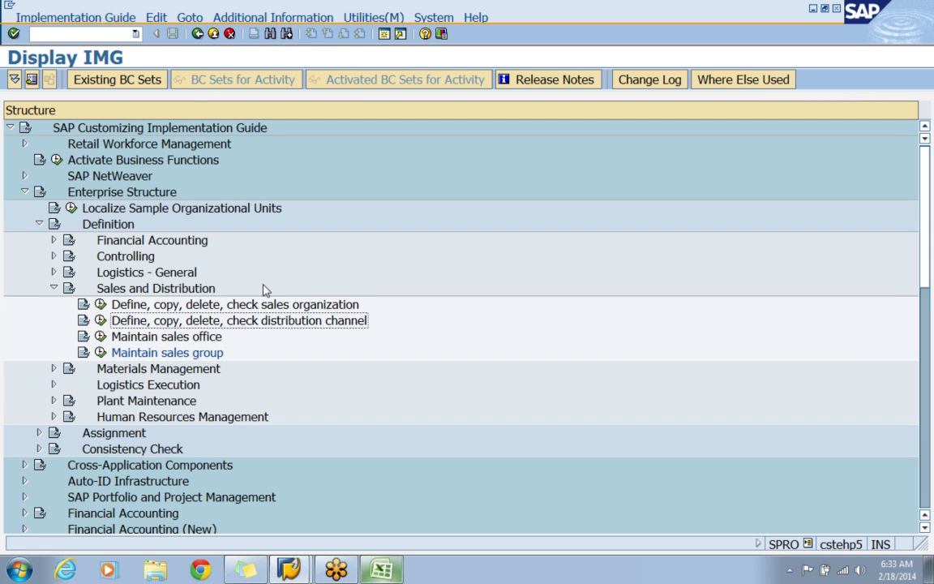
key("Down")
key("Down")
key("Down")
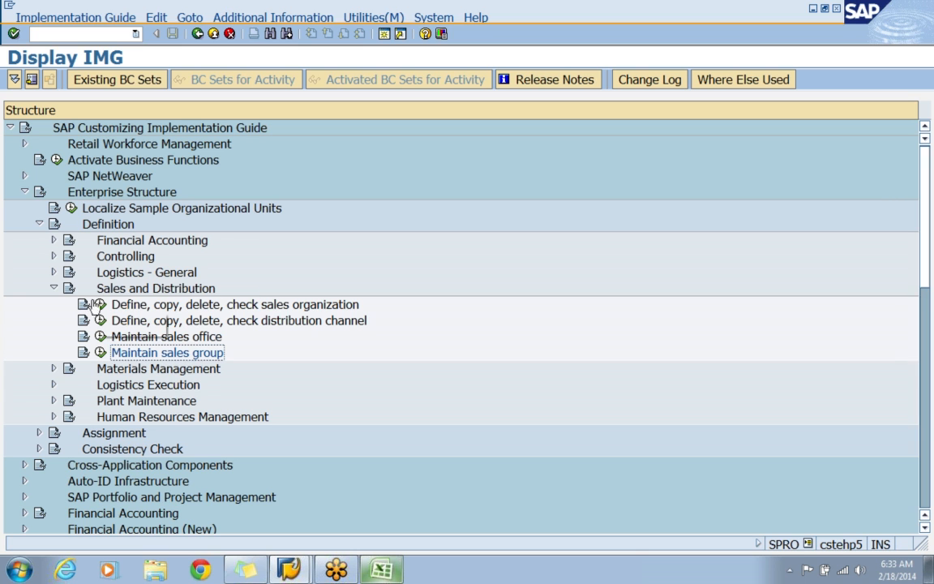
Collapse Sales and Distribution, expand Materials Management under Definition and open the Maintain storage location activity.
left_click(53, 289)
left_click(127, 308)
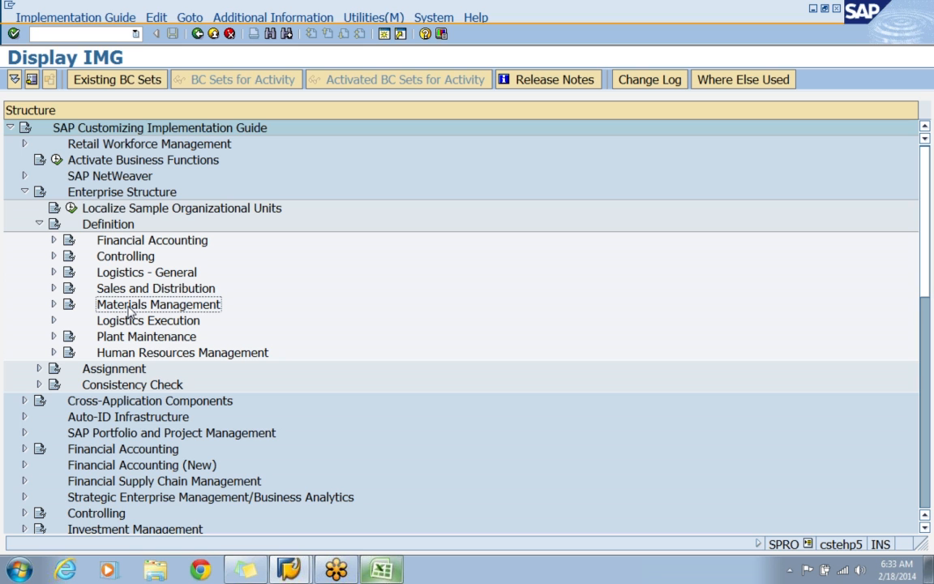
left_click(53, 304)
left_click(138, 340)
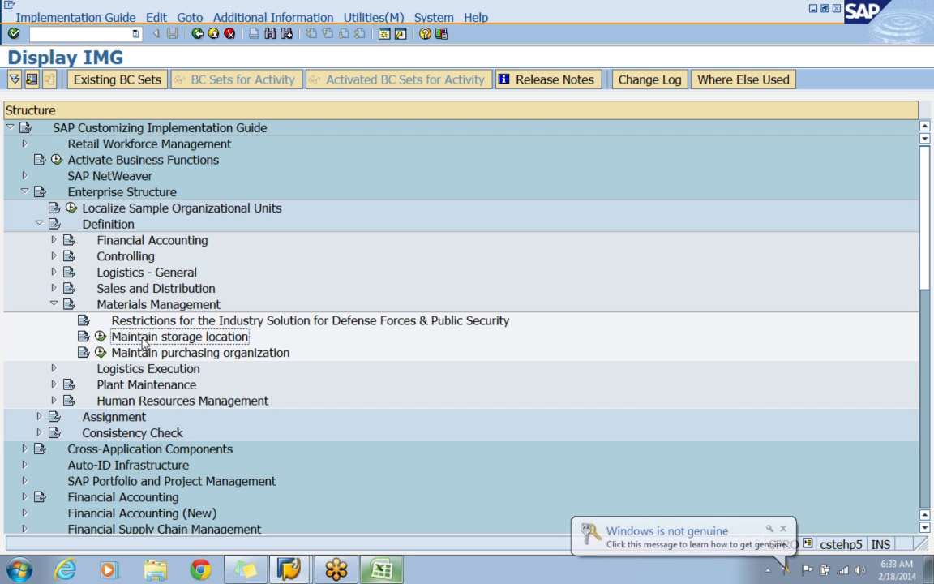
left_click(783, 530)
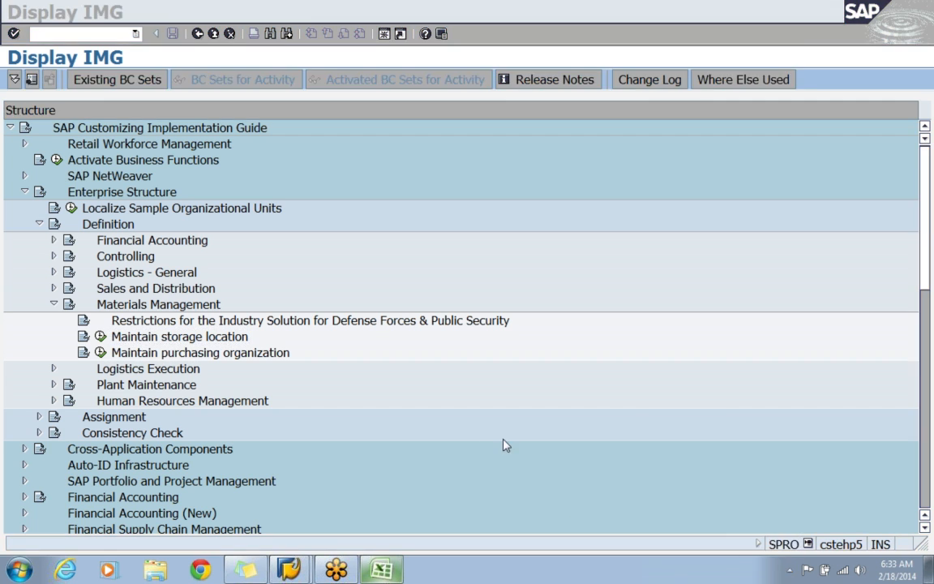
left_click(183, 336)
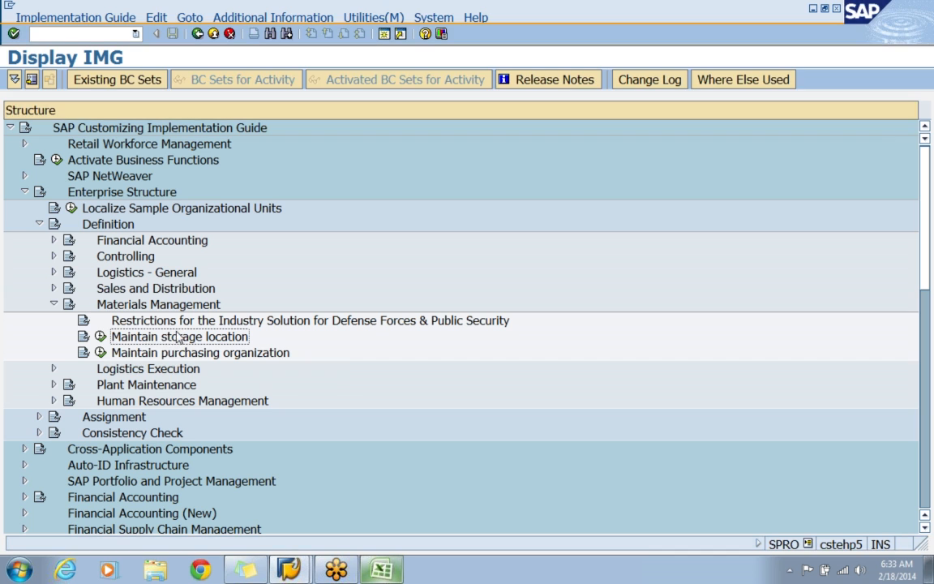
left_click(99, 336)
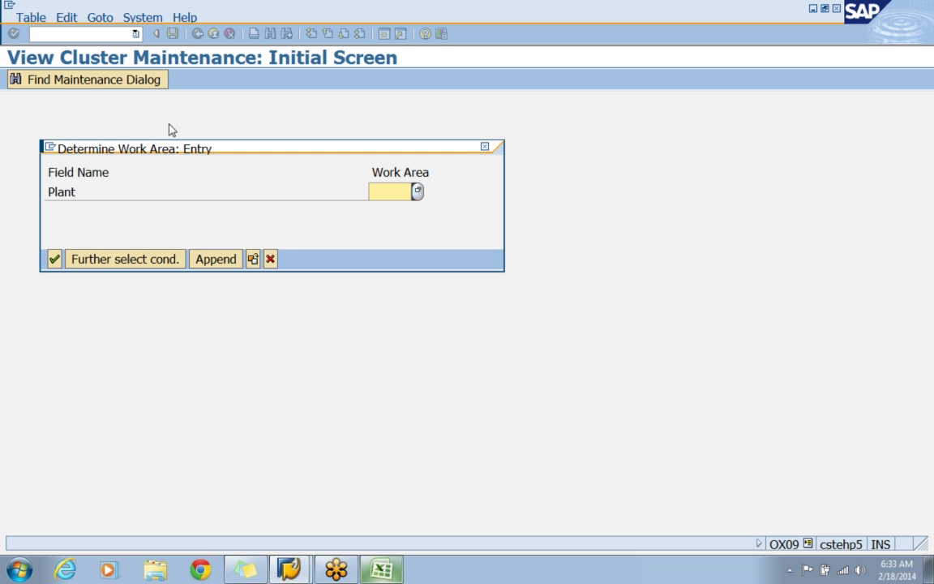
Check the plant code in the Excel workbook and open the storage locations in SAP with plant APP1 as the work area.
left_click_drag(178, 153, 268, 142)
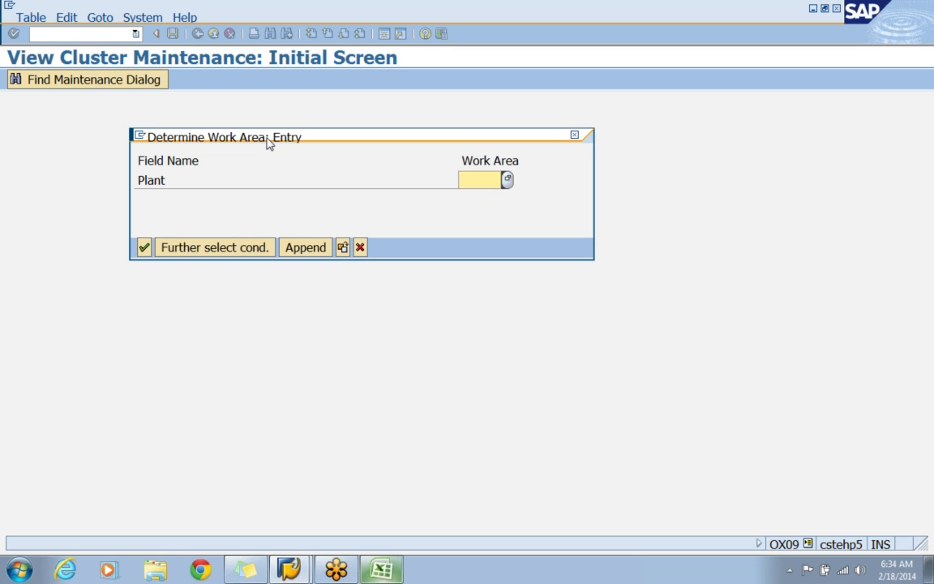
left_click(381, 570)
scroll(251, 299, "up", 2)
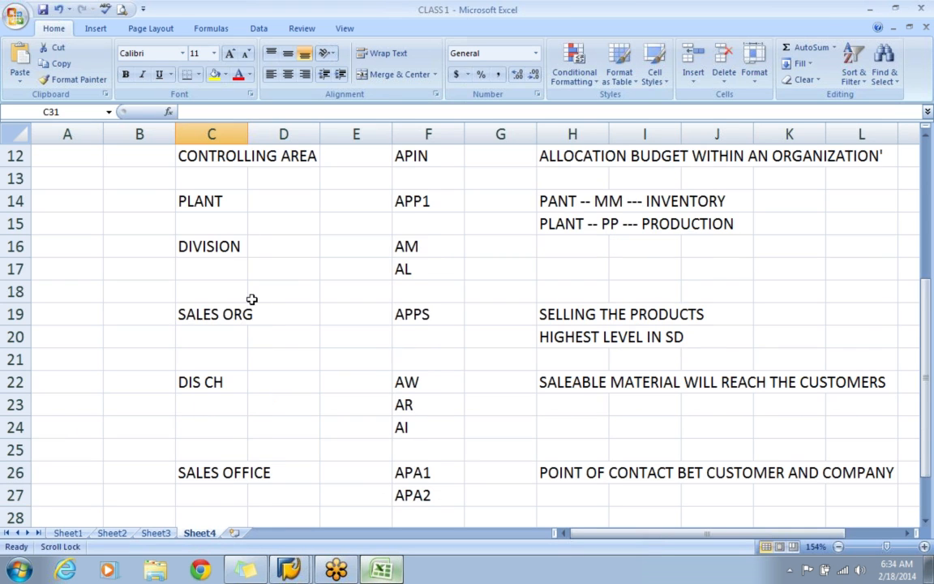
left_click(414, 207)
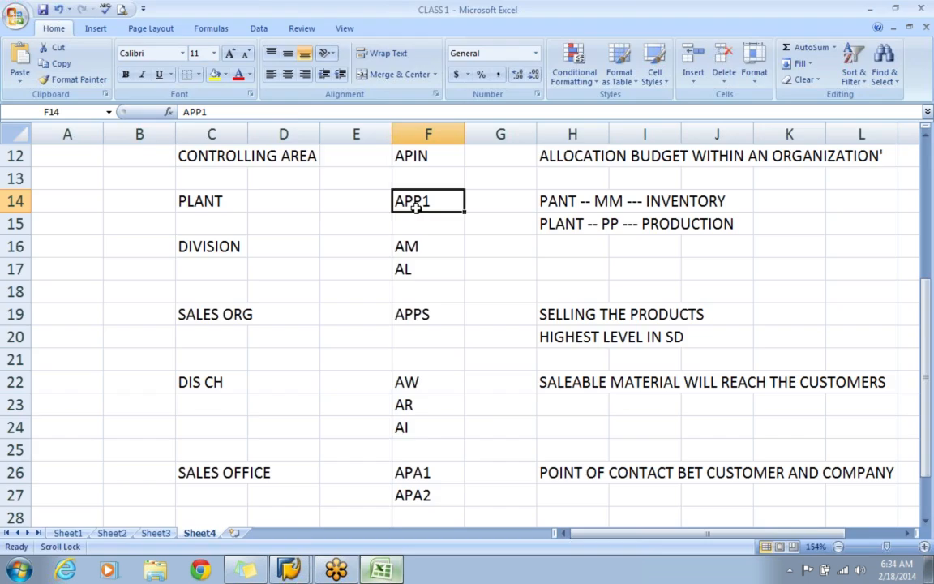
key("alt+Tab")
type("APP1")
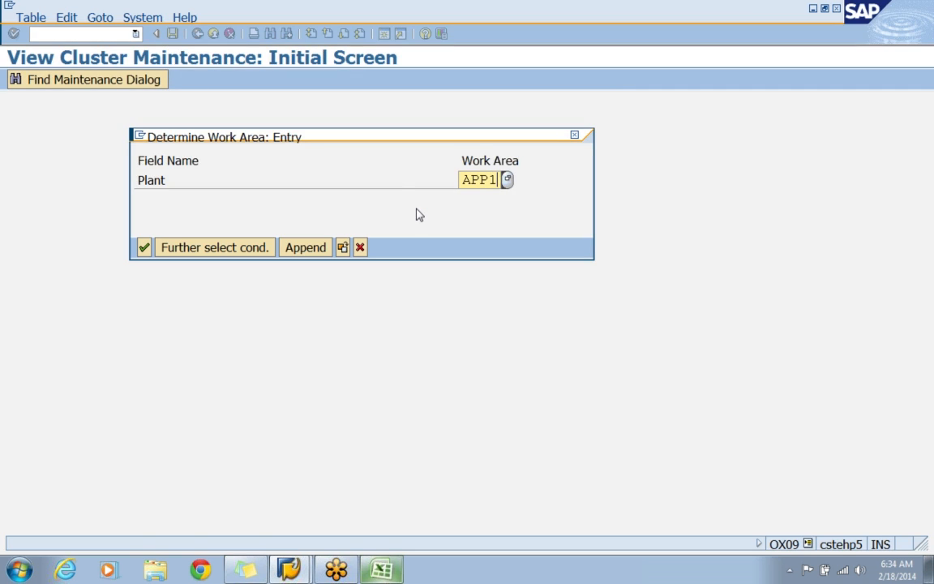
left_click(144, 247)
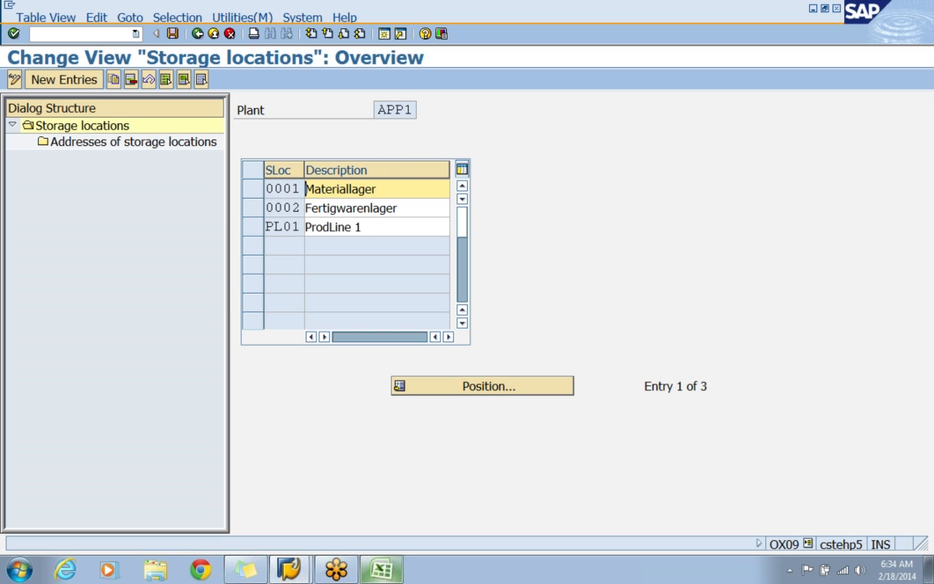
left_click(252, 192)
left_click(252, 208)
left_click(253, 228)
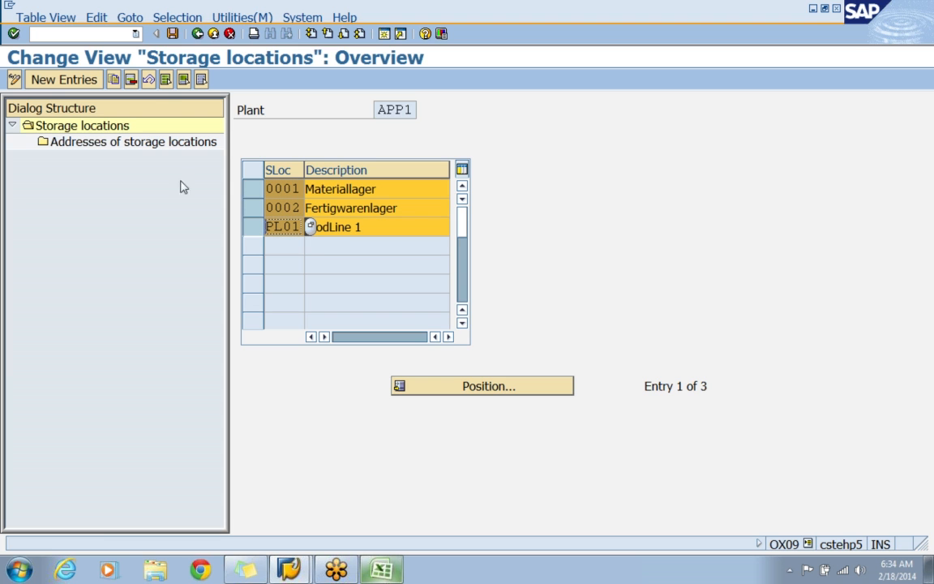
left_click(166, 80)
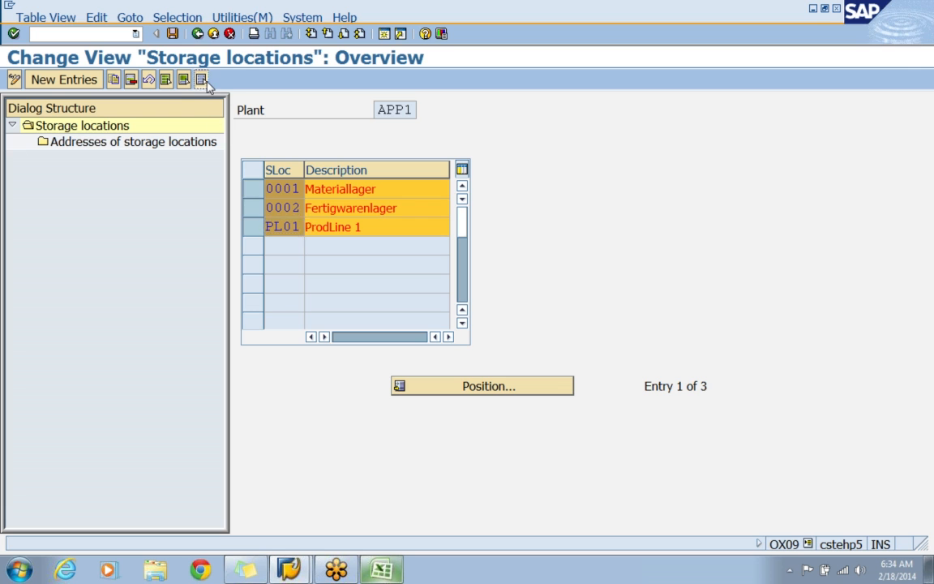
left_click(201, 80)
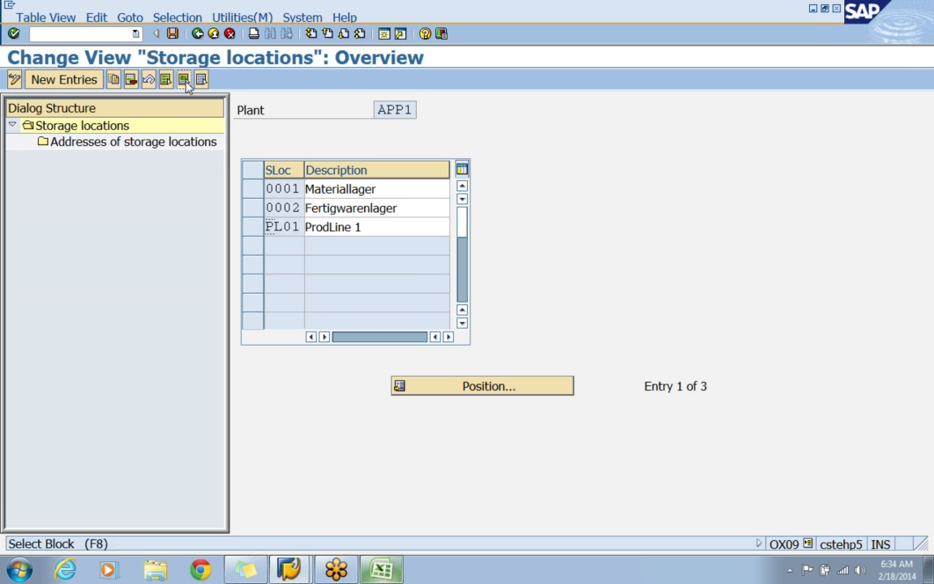
Delete storage locations 0001, 0002 and PL01 from plant APP1 and save to the APPLE - ENTERPRISE STRUCTURE customizing request.
left_click(184, 79)
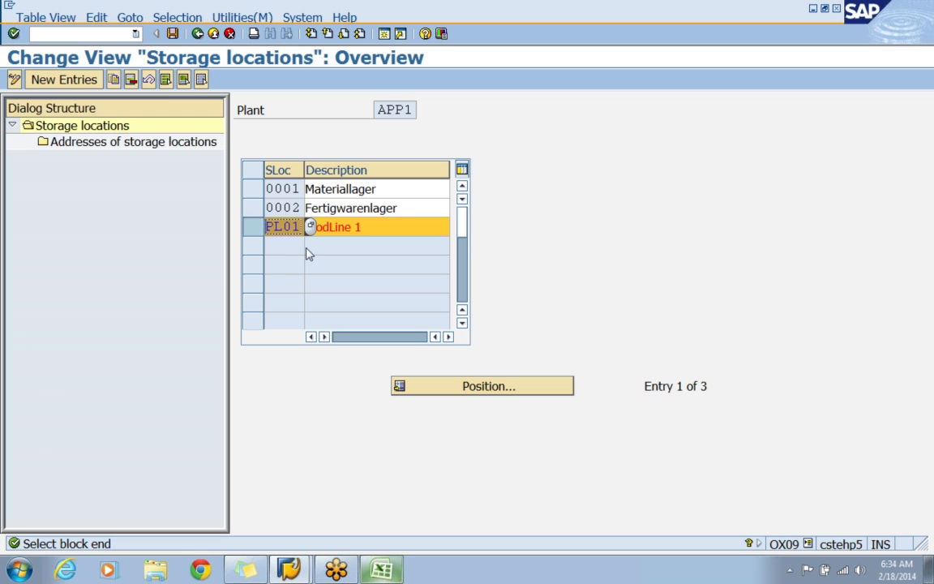
left_click(165, 80)
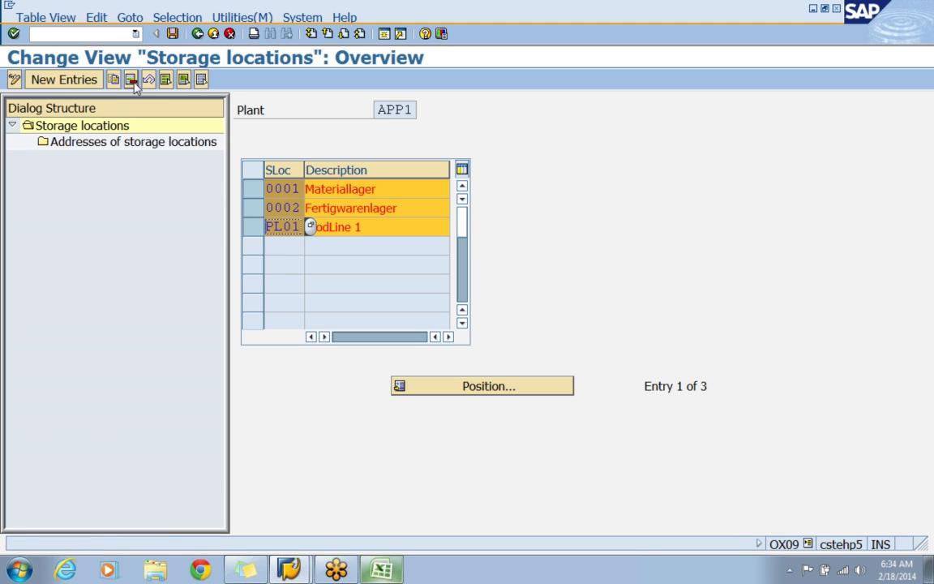
left_click(130, 79)
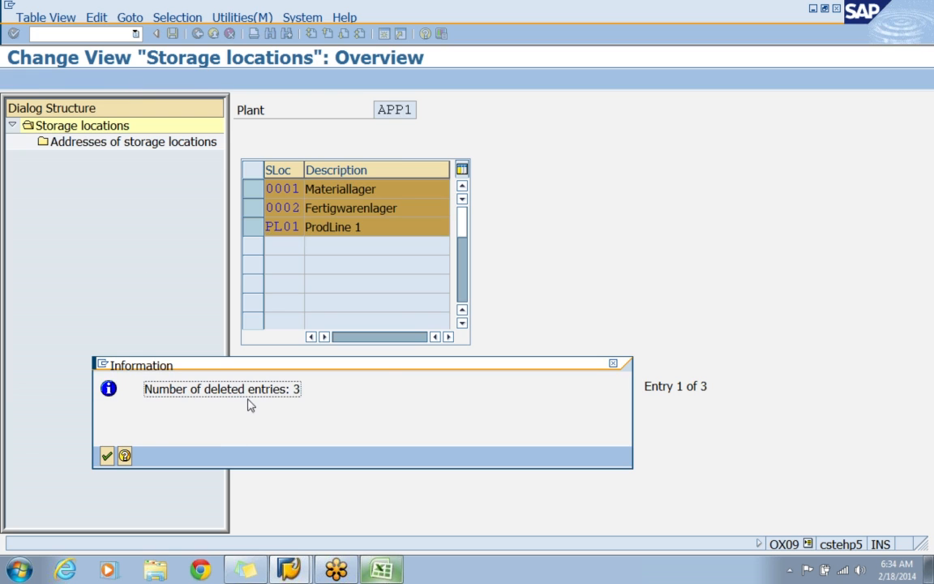
left_click(106, 456)
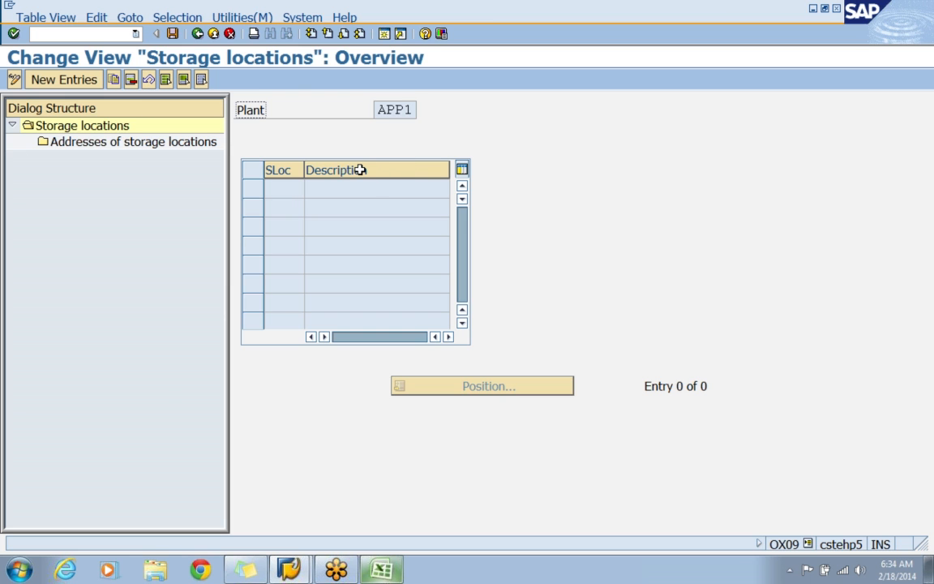
left_click(173, 34)
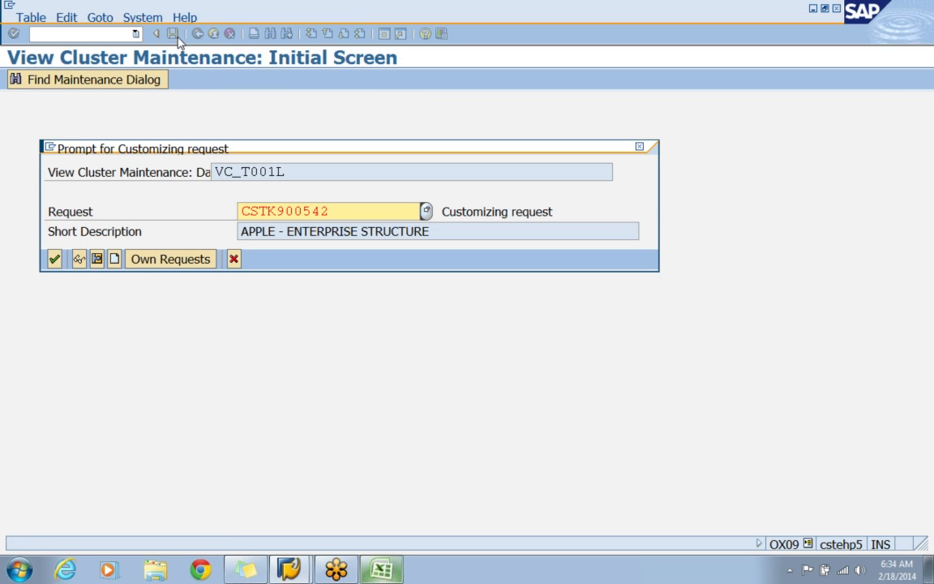
left_click(54, 260)
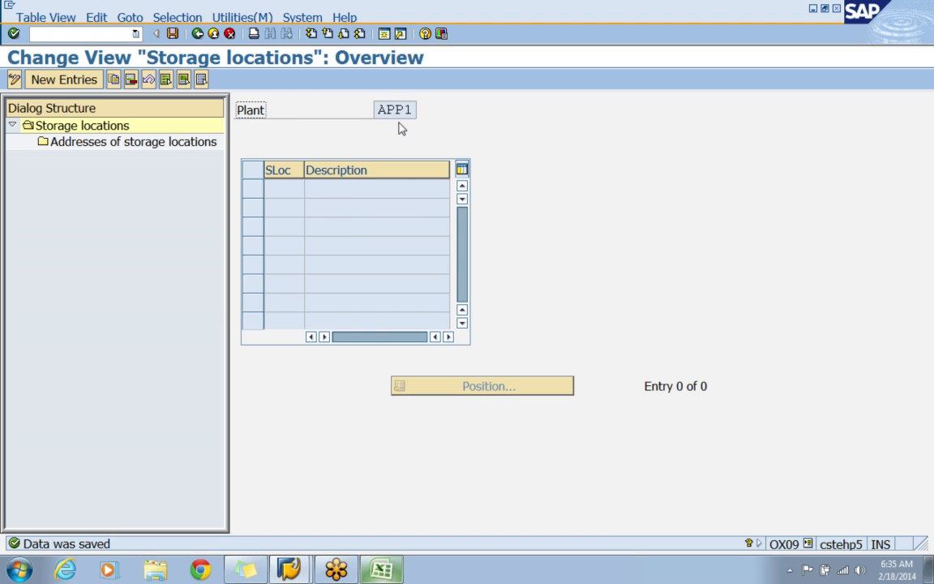
Start new entries for plant APP1 and add storage location FN01 with the description FINISH PRODUCTS.
left_click(63, 77)
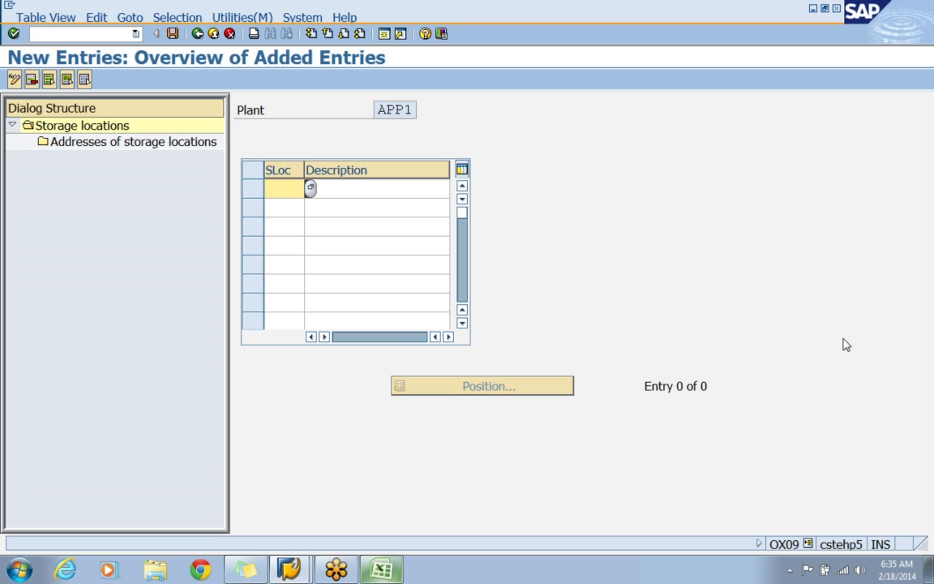
type("FN01")
key("Tab")
type("FI")
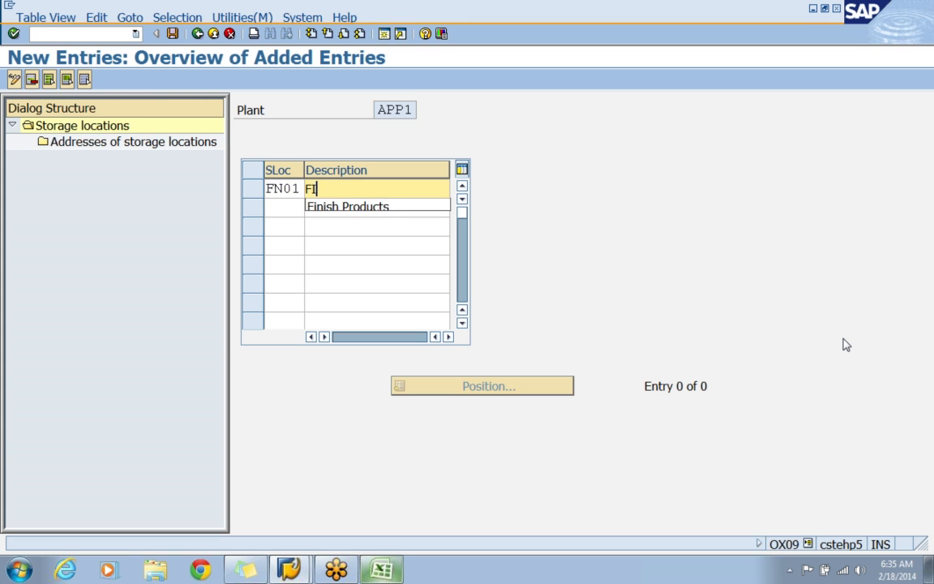
type("NISH PRODUCTS")
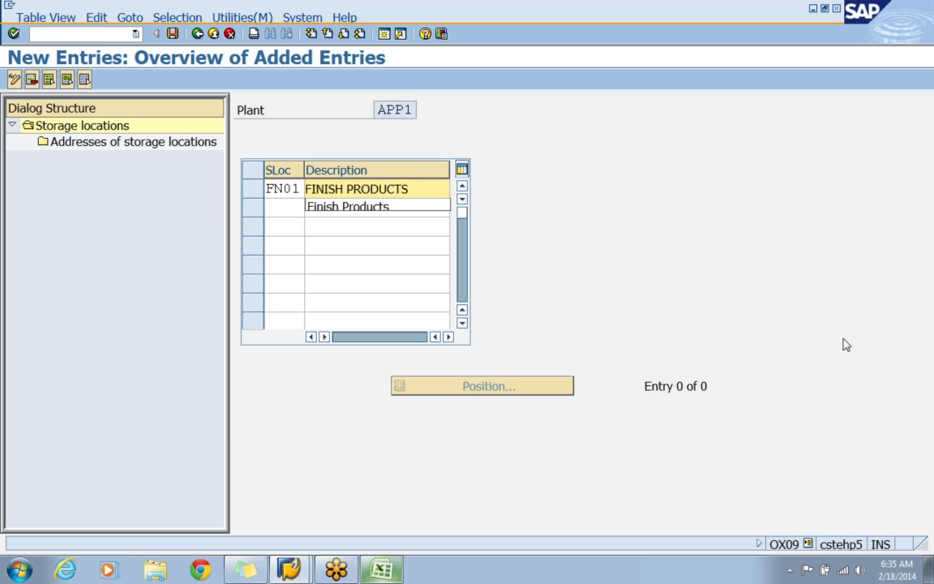
key("Return")
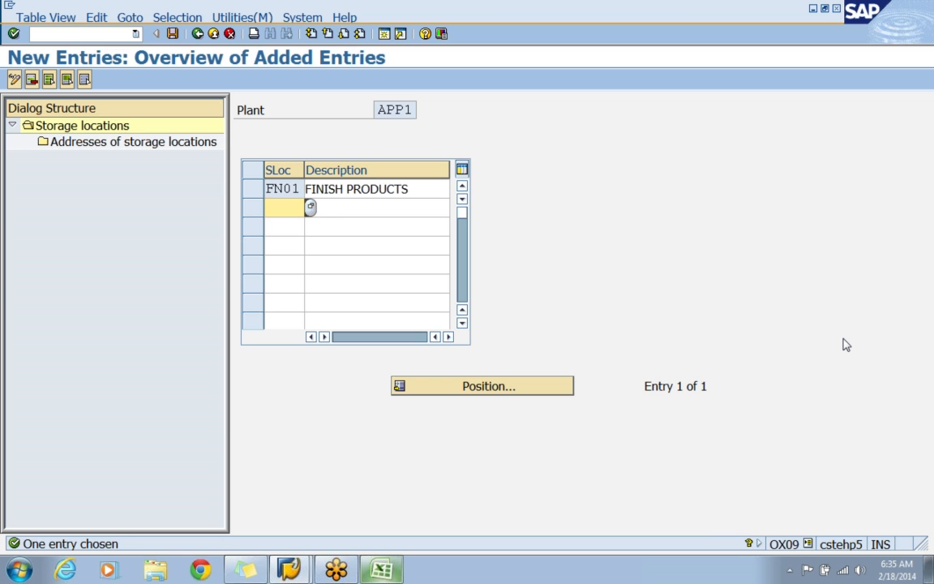
Add storage location SC01 with the description SCRAP.
type("SC01")
key("Tab")
type("SCRAP")
key("Return")
Add storage location RW01 with the description RAW MATERIALS.
type("RW01")
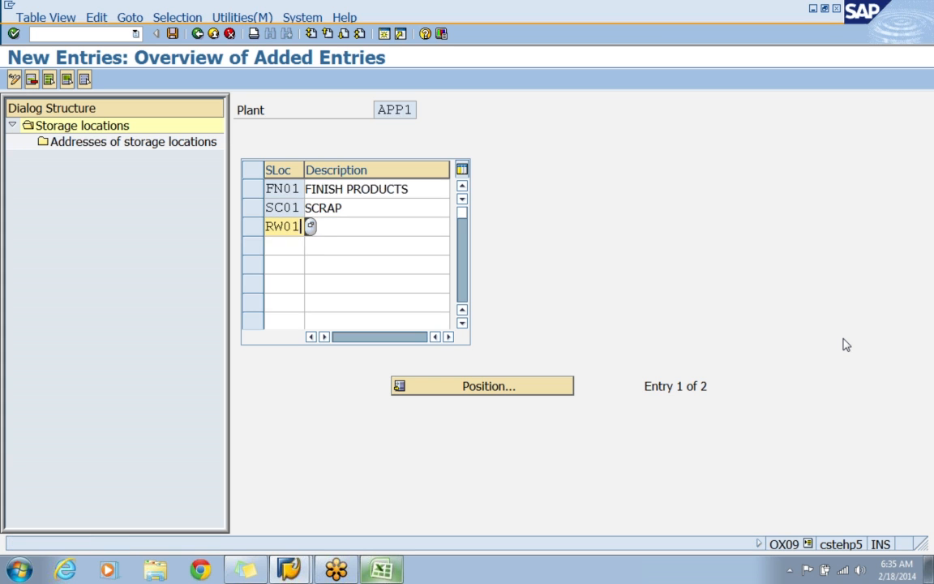
key("Tab")
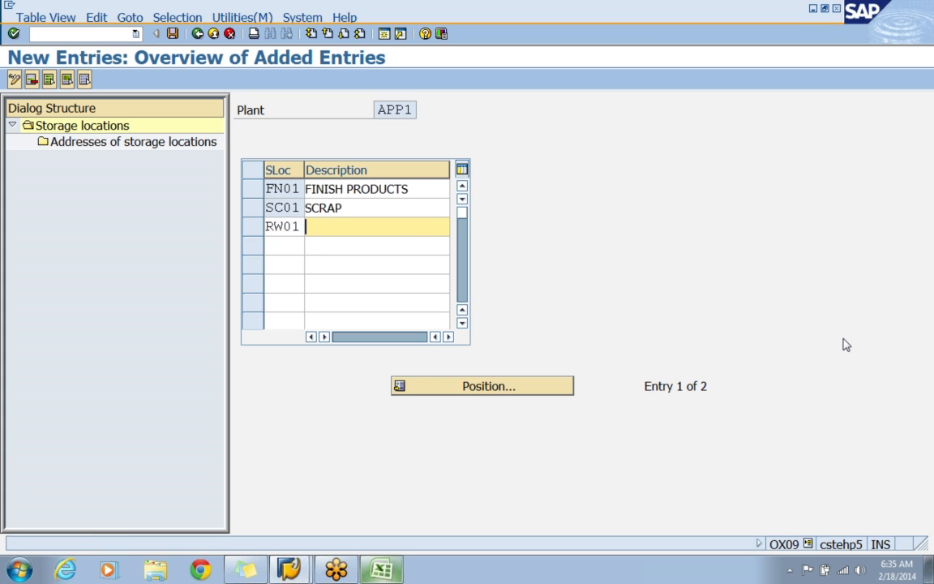
type("RAW")
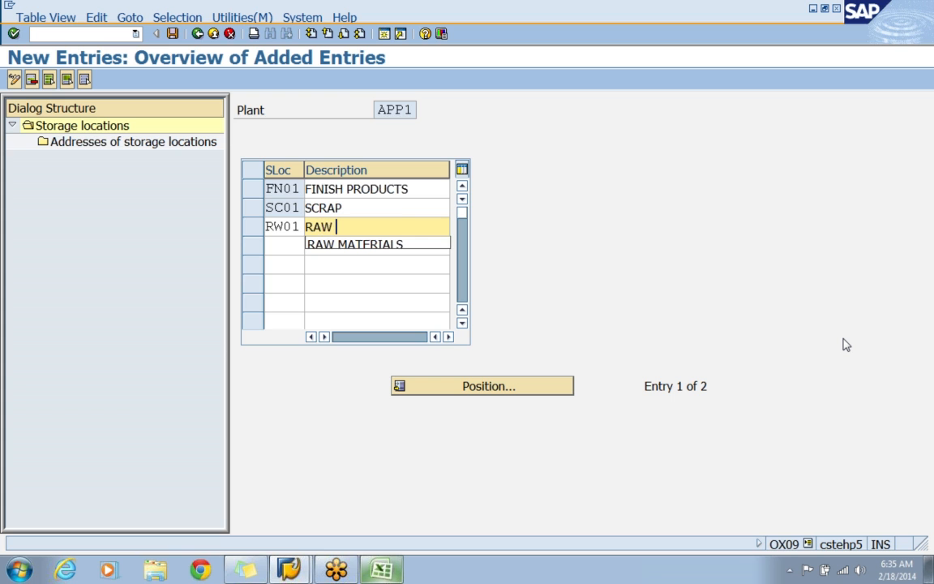
key("Down")
key("Return")
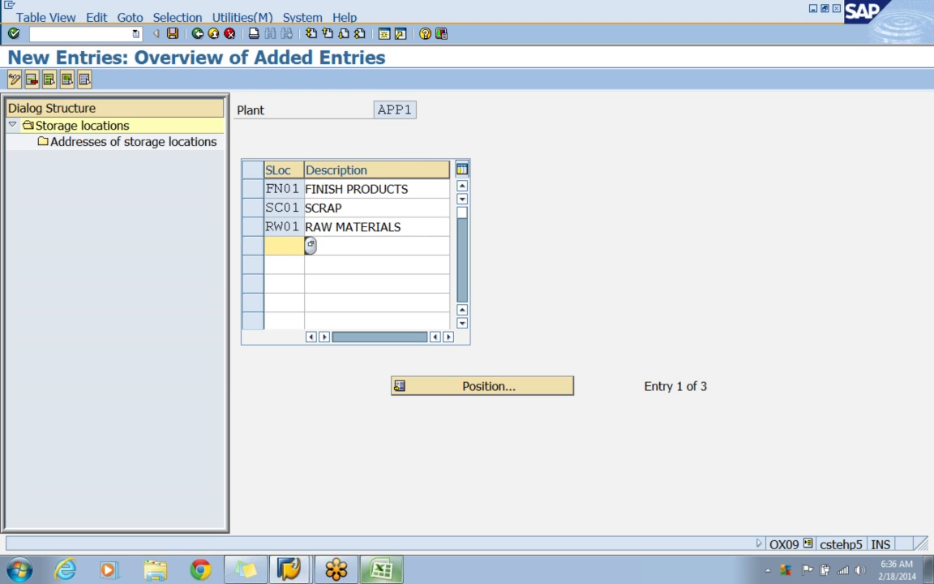
Save the new storage locations and return to the implementation guide structure.
left_click(172, 34)
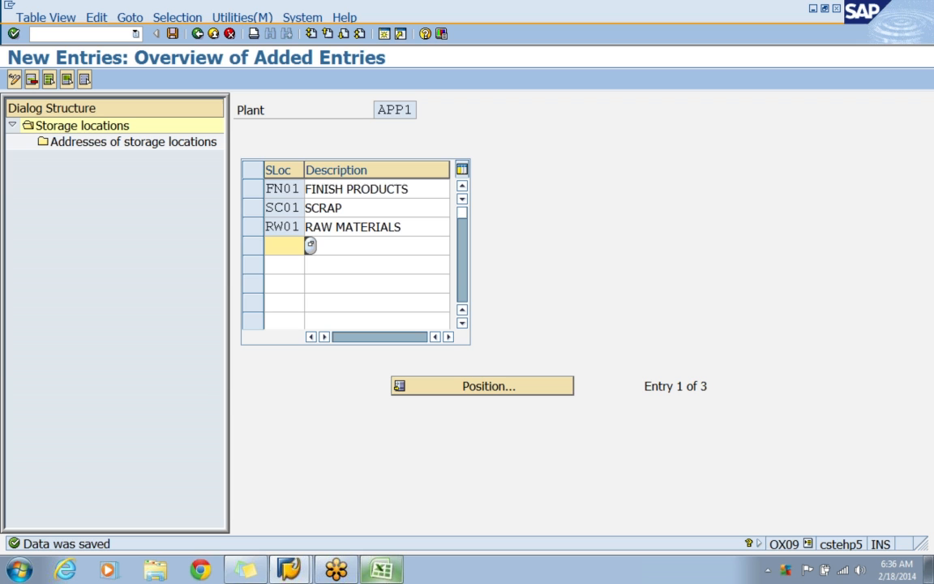
left_click(198, 34)
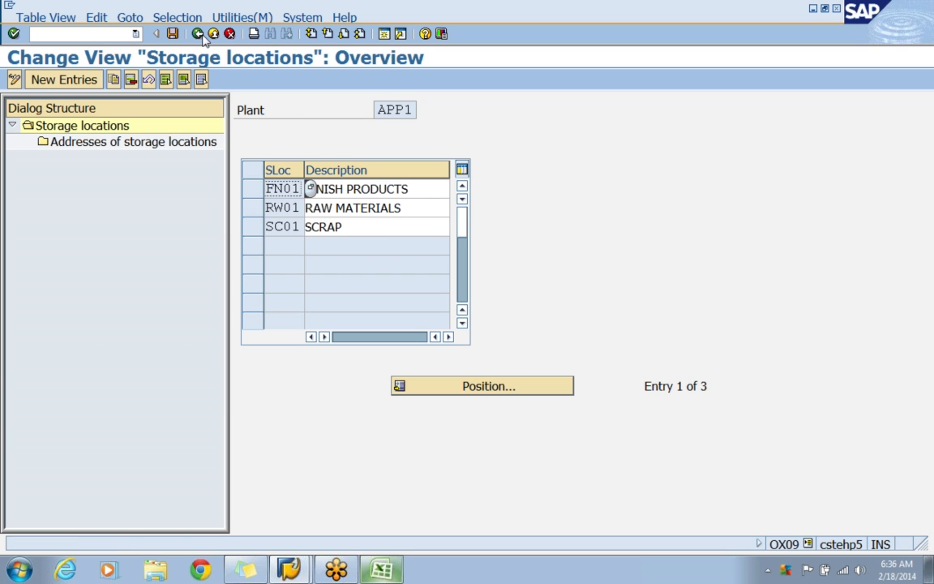
left_click(197, 34)
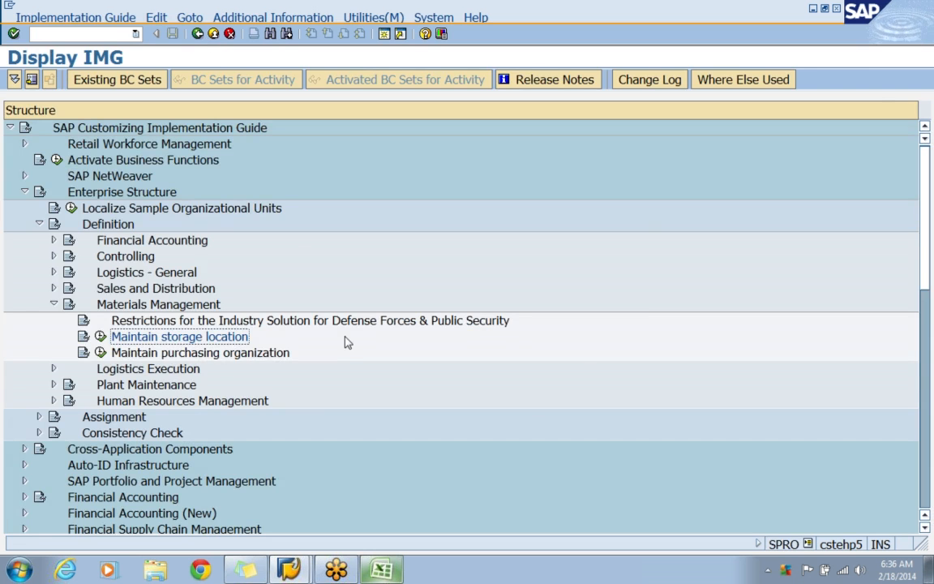
Switch to the Excel workbook and enter STORAGE LOCATIONS in C32.
left_click(381, 570)
scroll(328, 470, "down", 3)
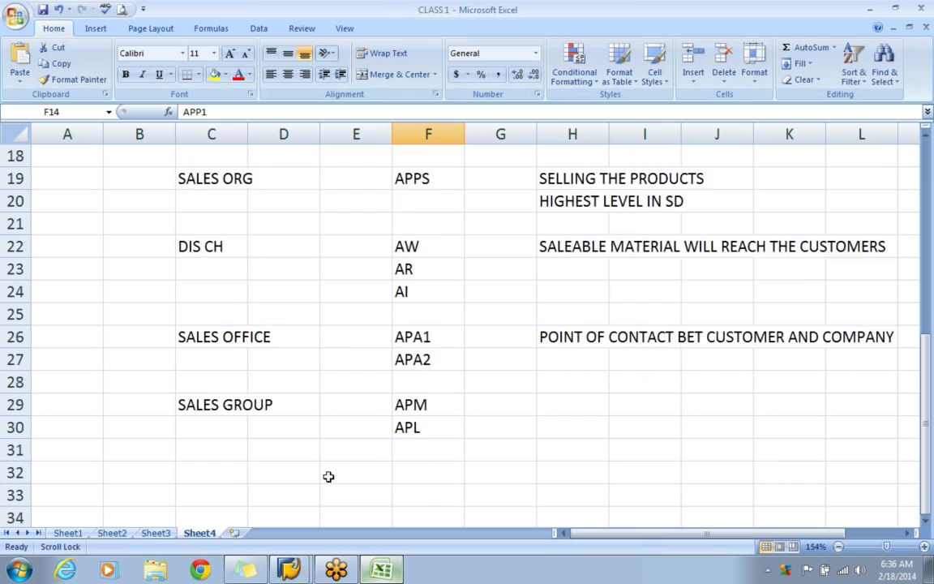
left_click(208, 417)
left_click(204, 407)
type("S")
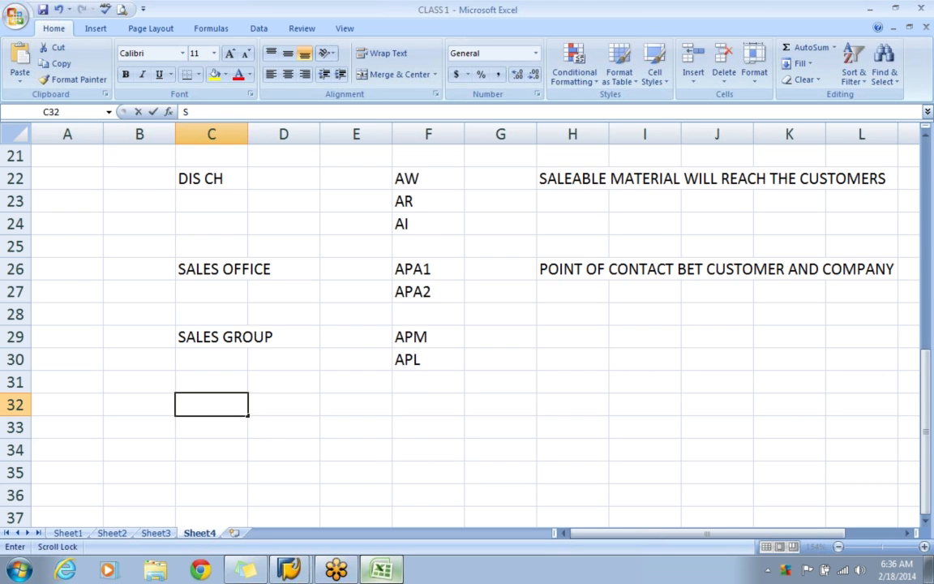
type("TORAGE L")
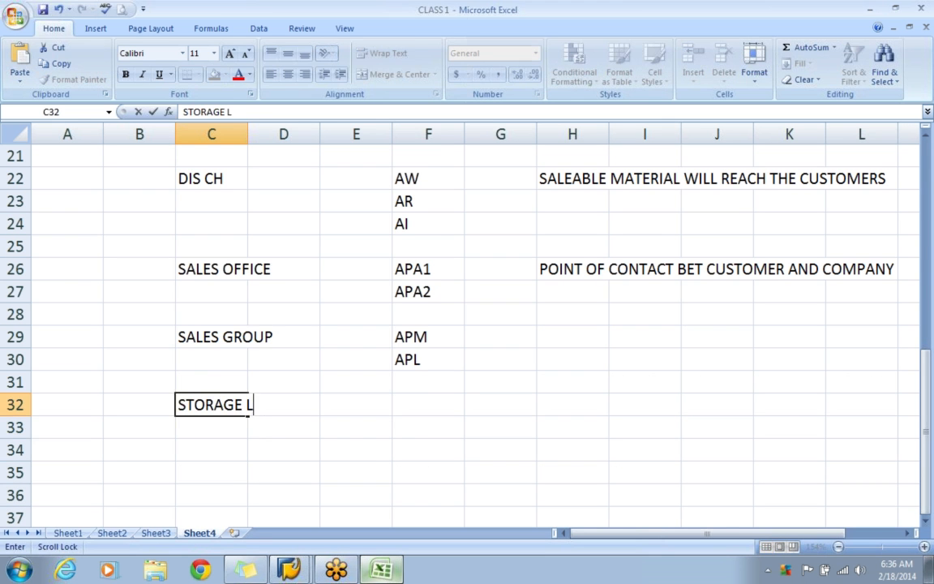
type("OCATIONS")
Enter the storage location code FN01 in F32.
key("Right")
key("Right")
key("Right")
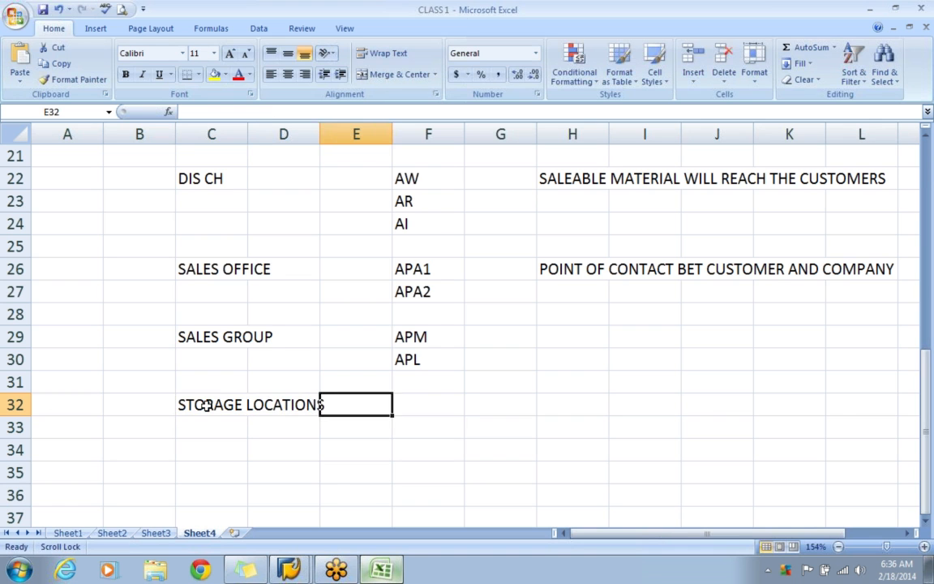
type("A")
key("BackSpace")
type("FN01")
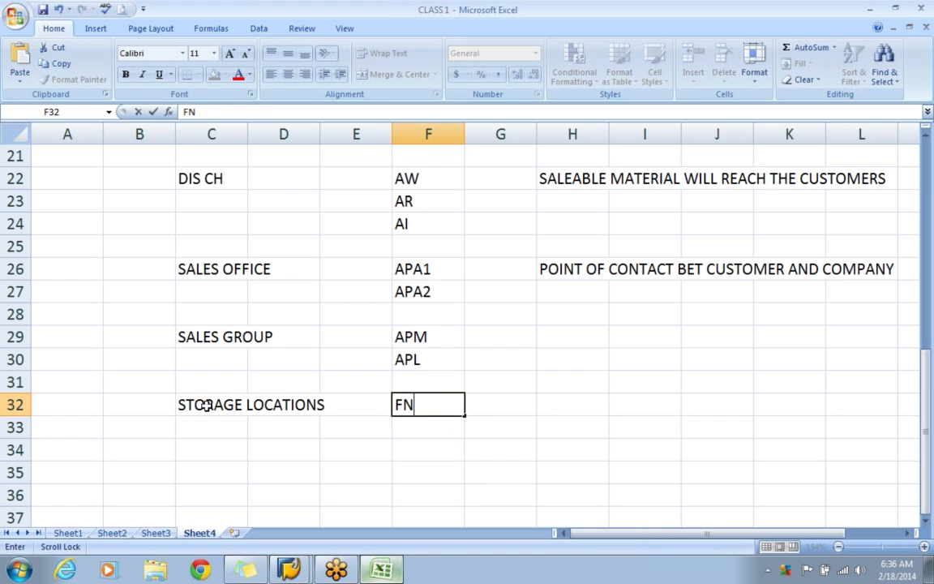
key("Return")
Enter the storage location codes RW01 in F33 and SC01 in F34.
key("Right")
key("Right")
key("Right")
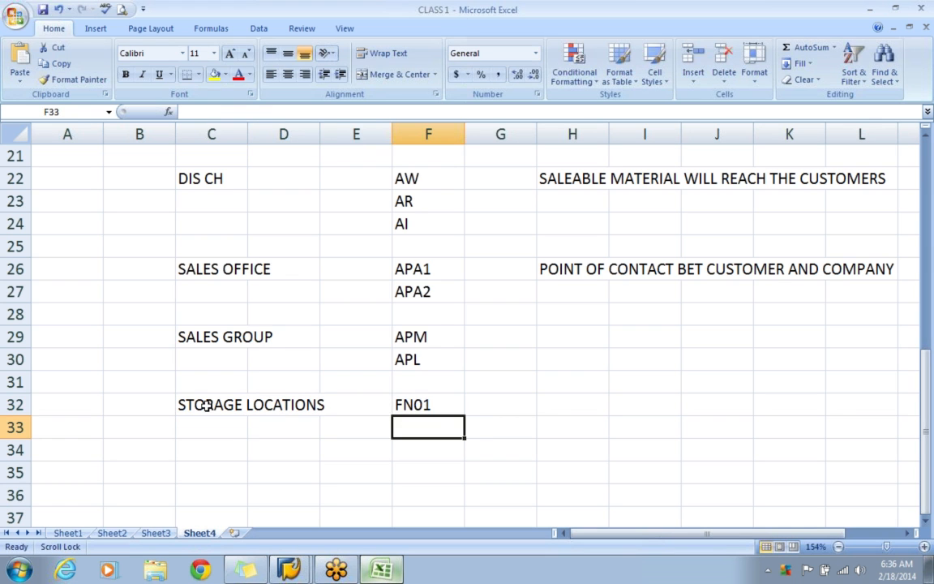
type("RW01")
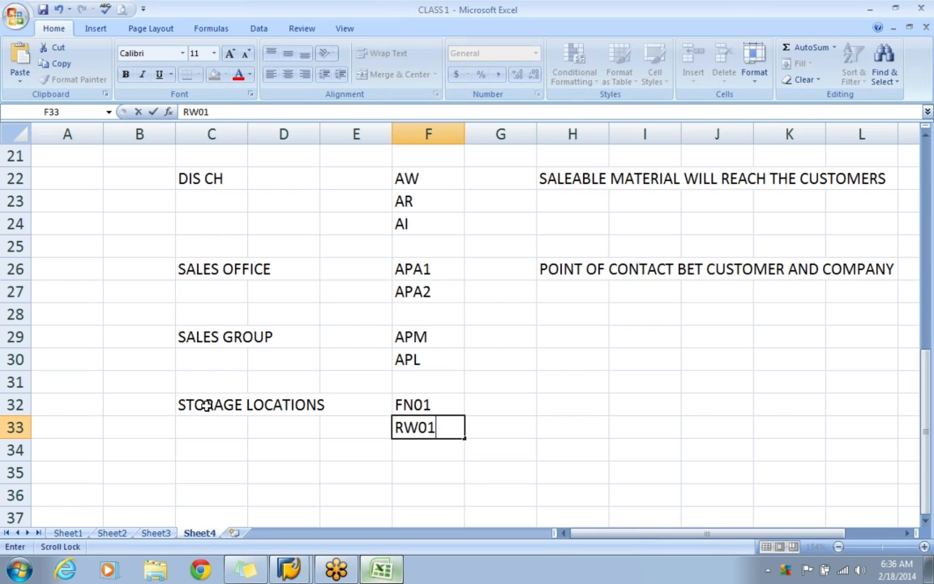
key("Return")
key("Right")
key("Right")
key("Right")
type("SC01")
key("Return")
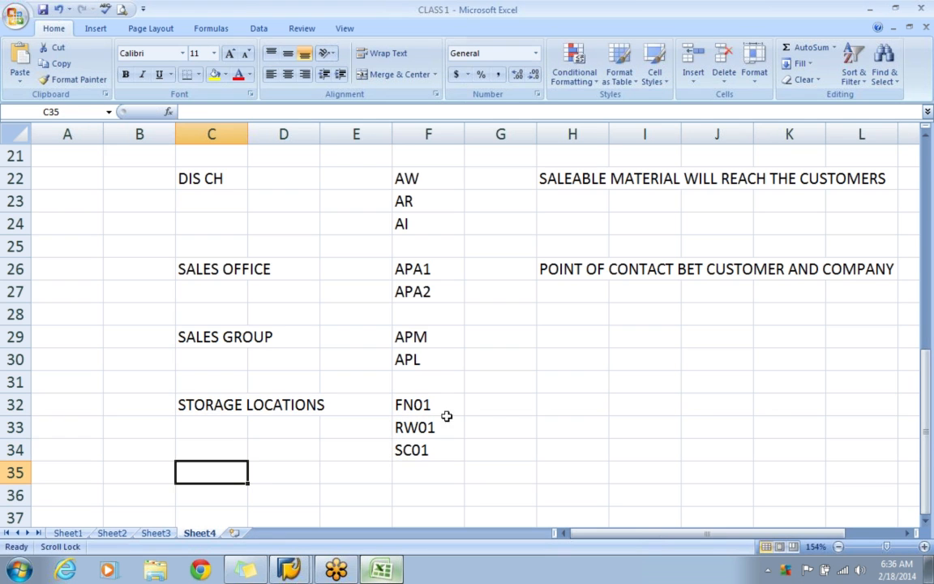
Enter the note APP1 - PLANT in H32 beside the storage location codes.
left_click(558, 408)
type("APP1")
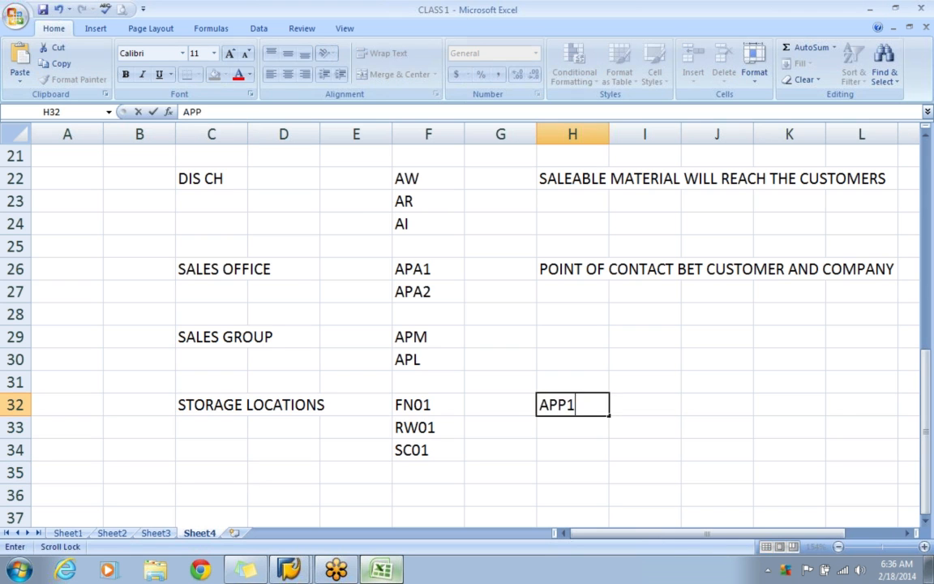
key("Return")
double_click(596, 403)
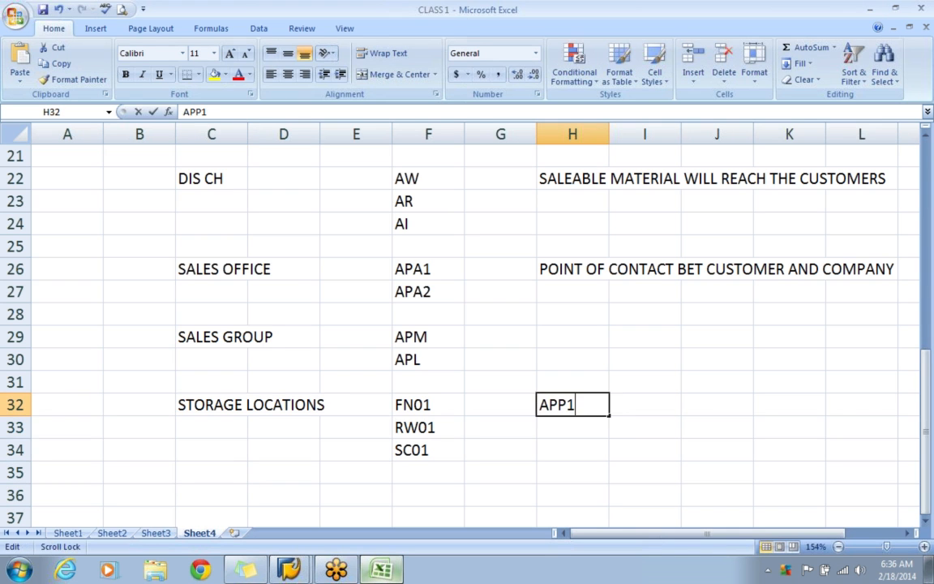
type("- PLANT")
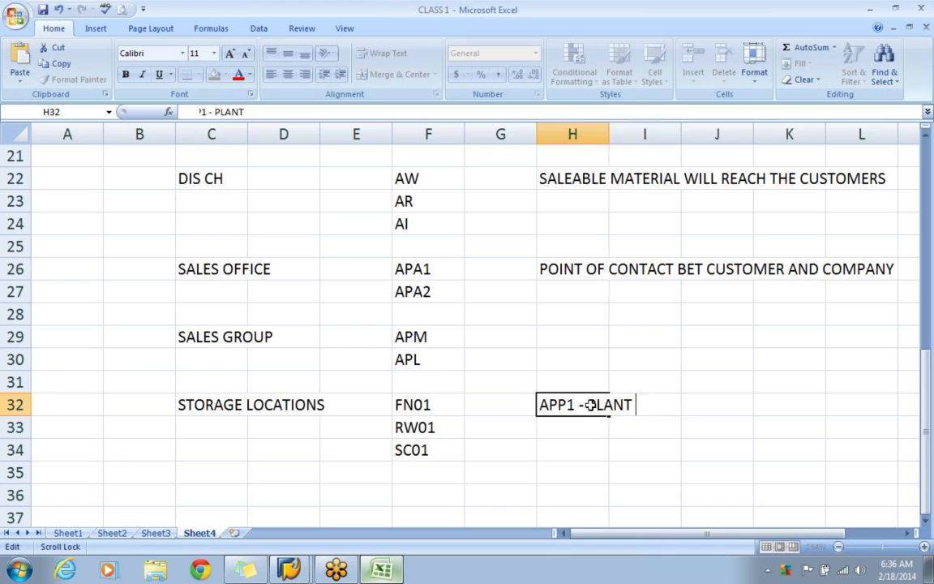
key("Tab")
key("Return")
Enter the note SUB DIVISION OF PLANT in I33.
left_click(655, 428)
type("SU")
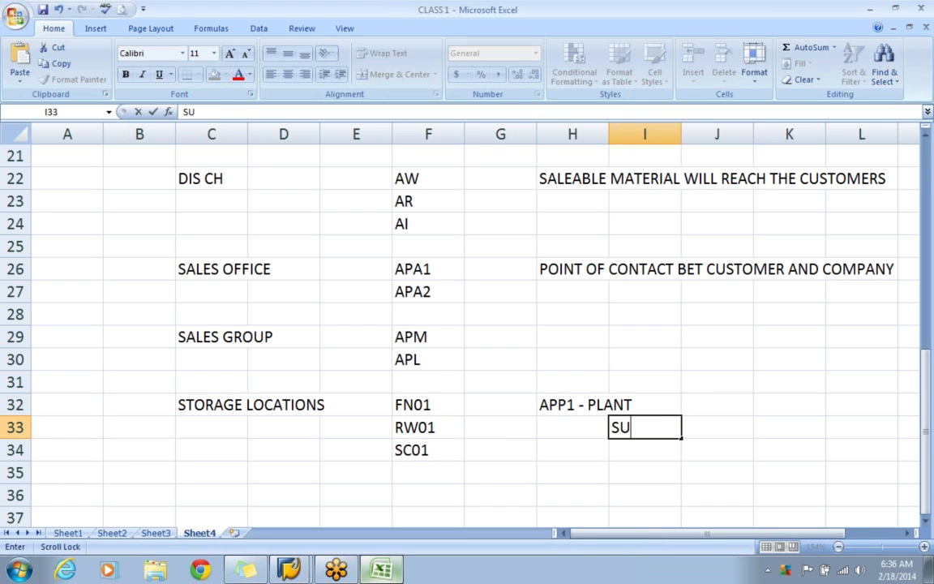
type("B DIVISI")
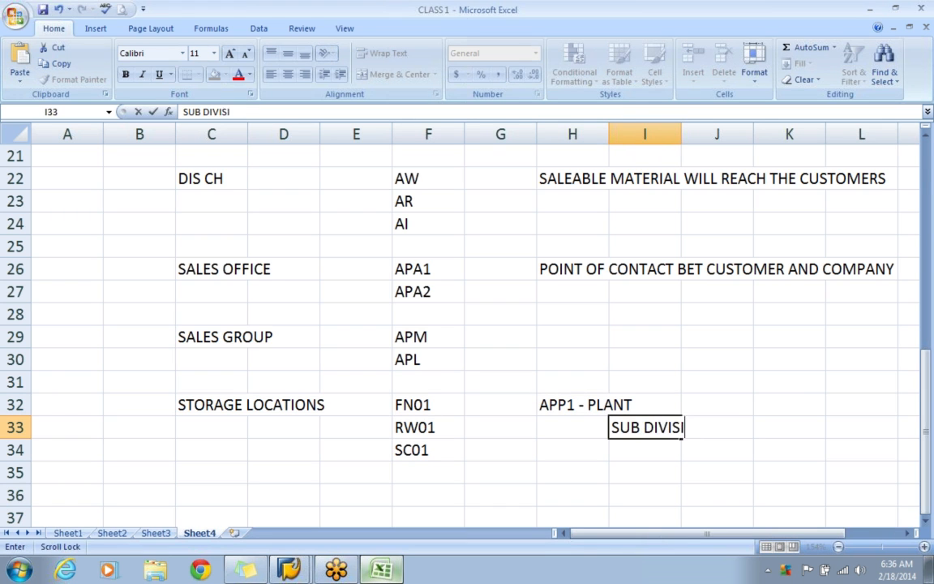
type("ON OF PLANT")
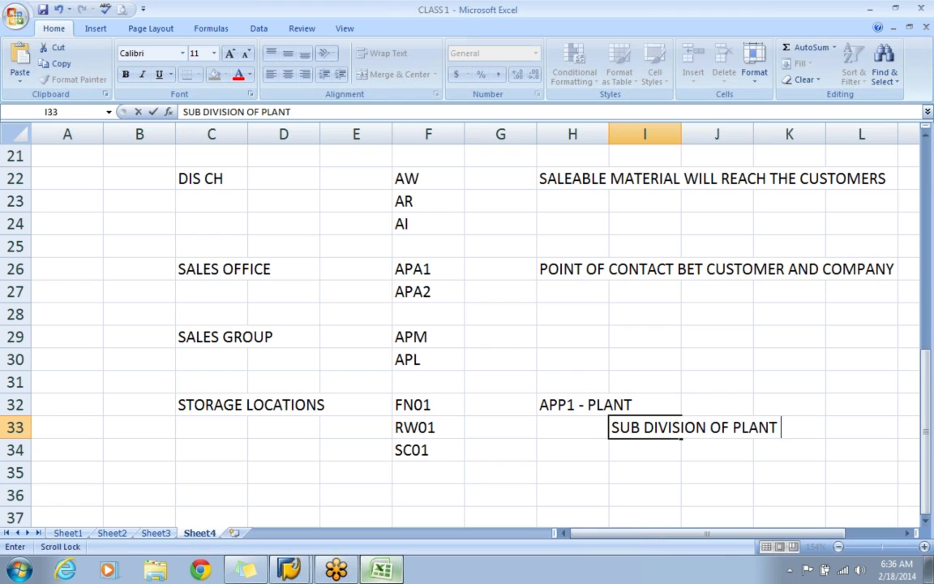
key("Return")
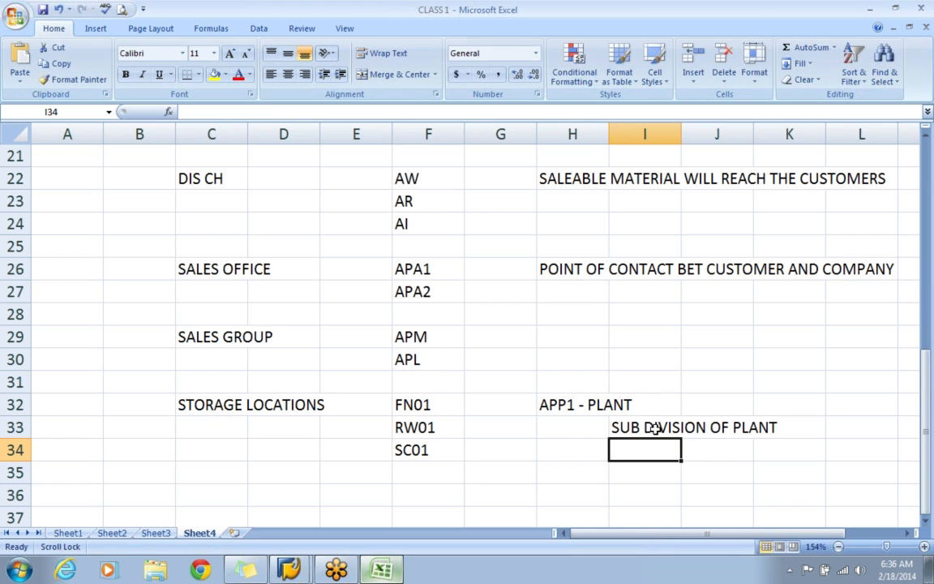
Switch to the SAP customizing guide and open the Maintain purchasing organization activity under Materials Management.
scroll(567, 434, "down", 1)
left_click(235, 428)
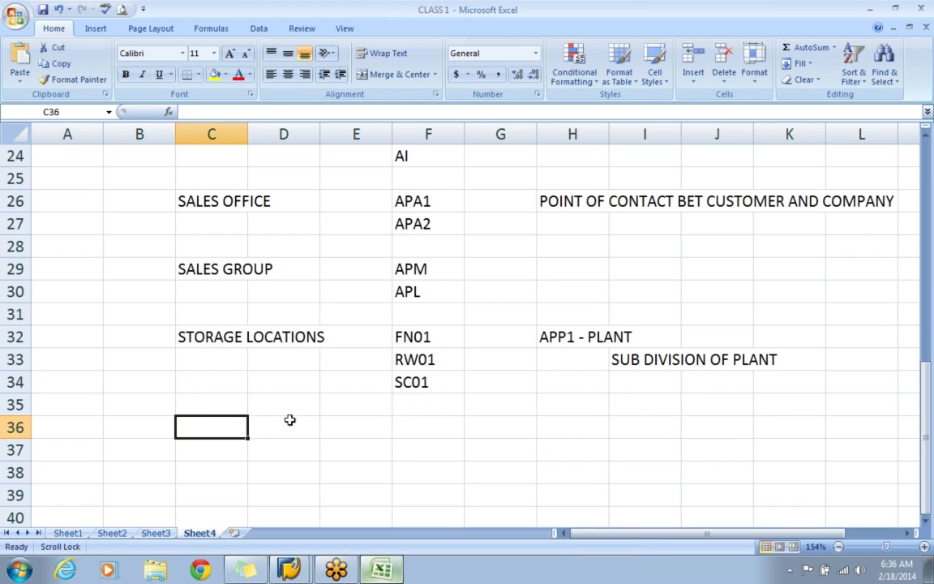
key("alt+Tab")
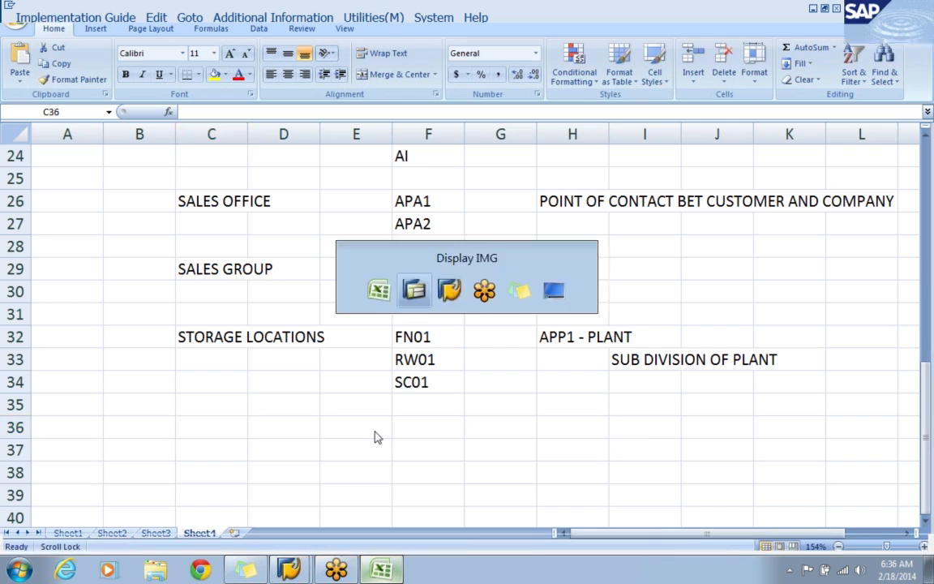
left_click(123, 355)
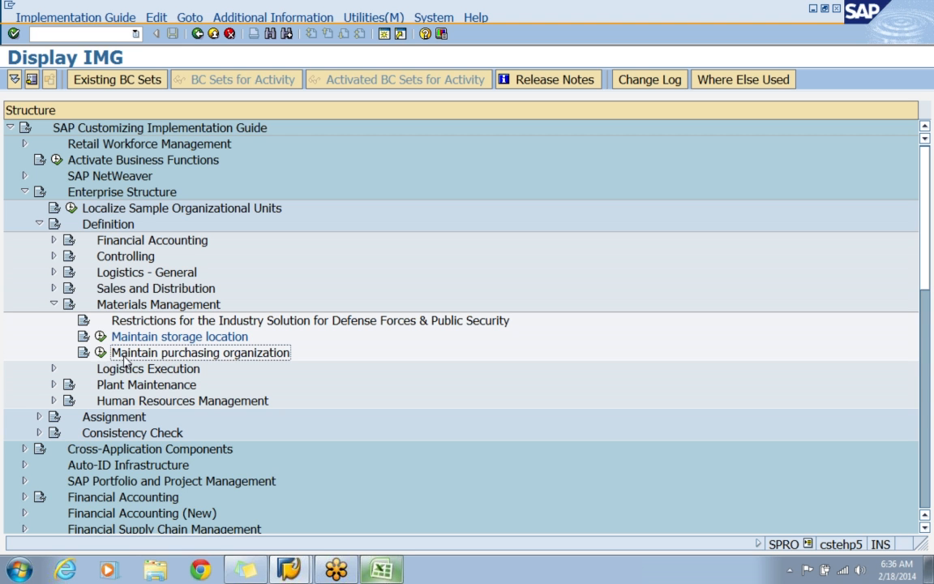
left_click(54, 288)
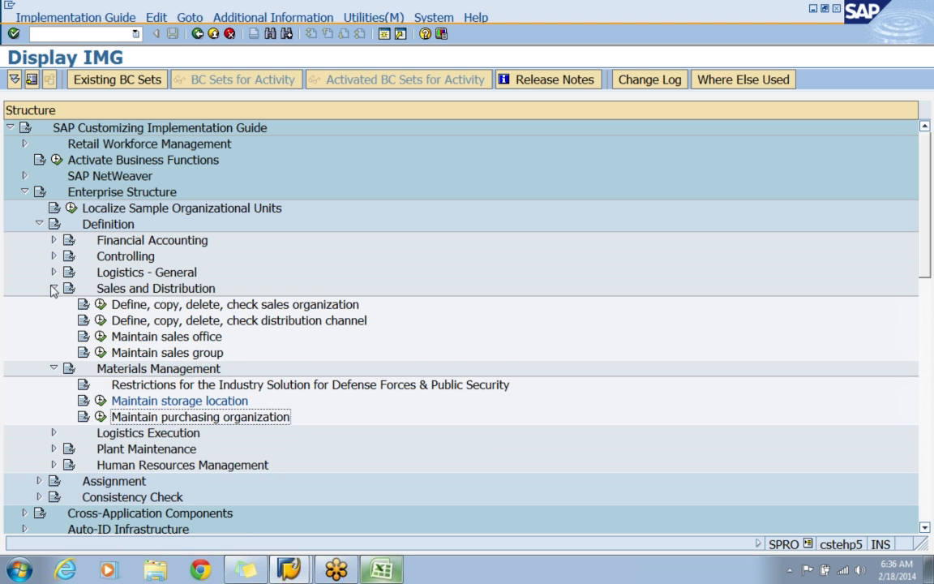
left_click(153, 308)
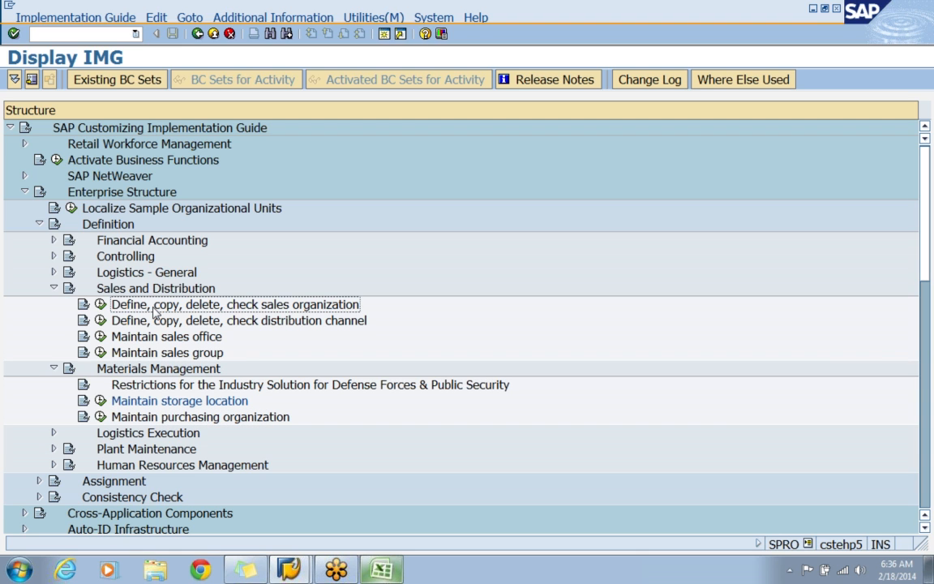
left_click(224, 420)
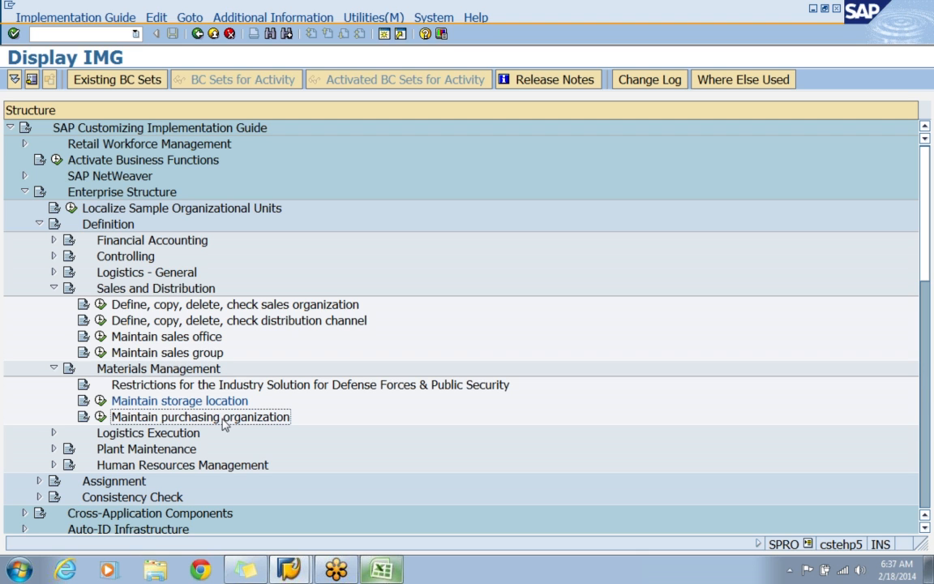
left_click(54, 288)
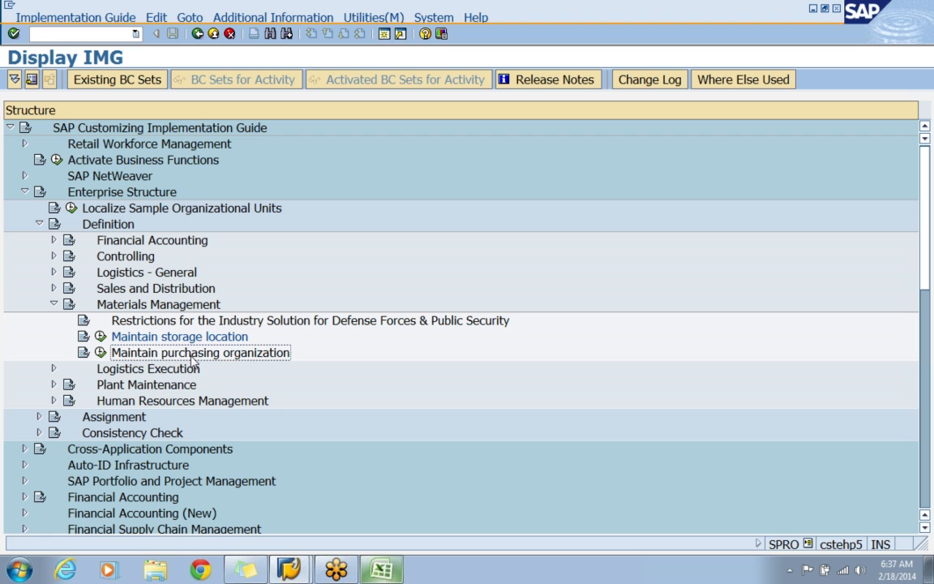
left_click(101, 353)
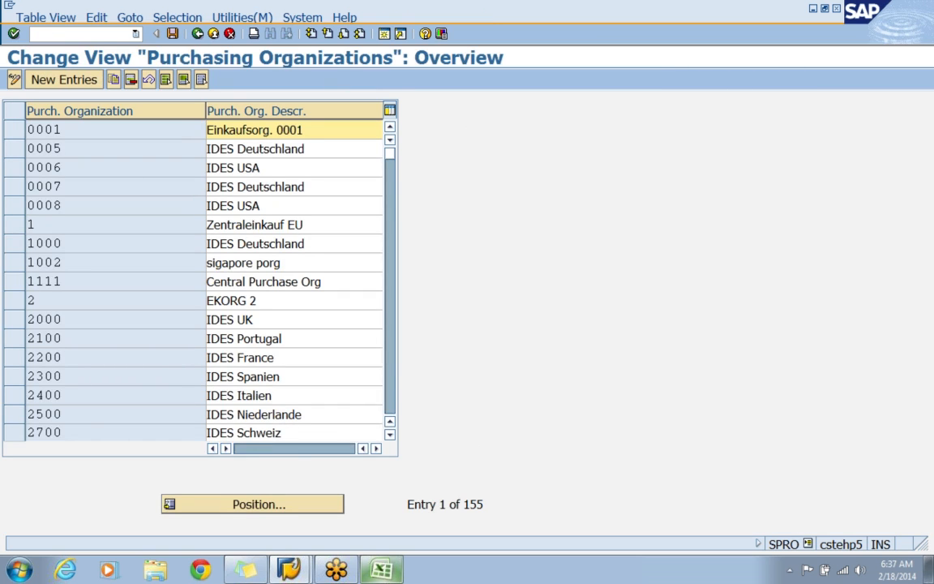
Create purchasing organization APPP with the description APPLE PURCHASE ORG and save it in the APPLE - ENTERPRISE STRUCTURE customizing request.
left_click(61, 84)
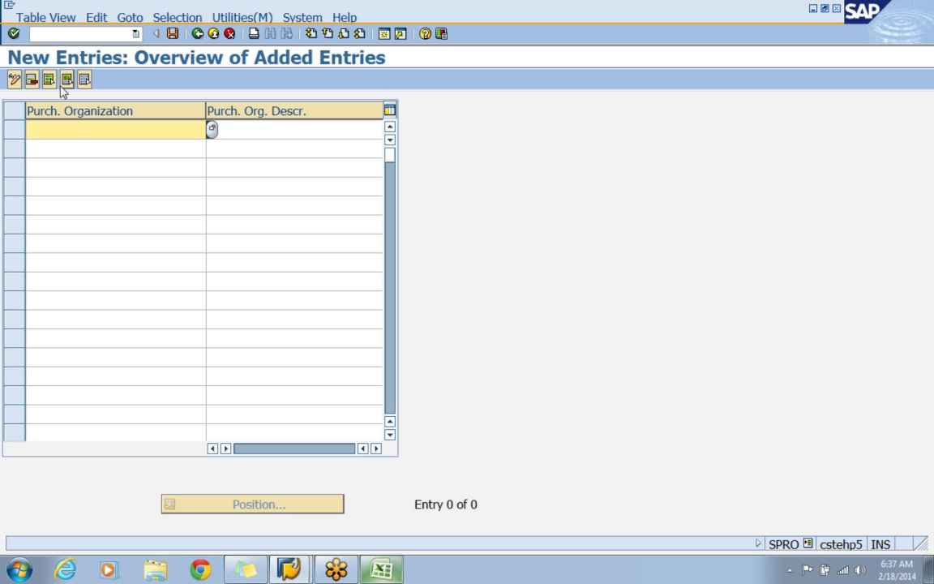
type("APPP")
key("Tab")
type("APPLE PU")
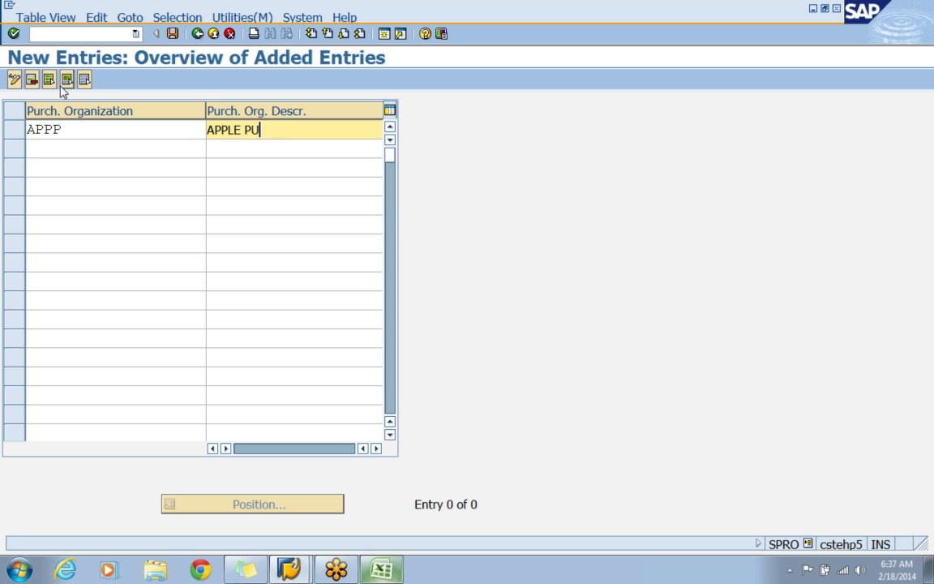
type("RCHASE ORG")
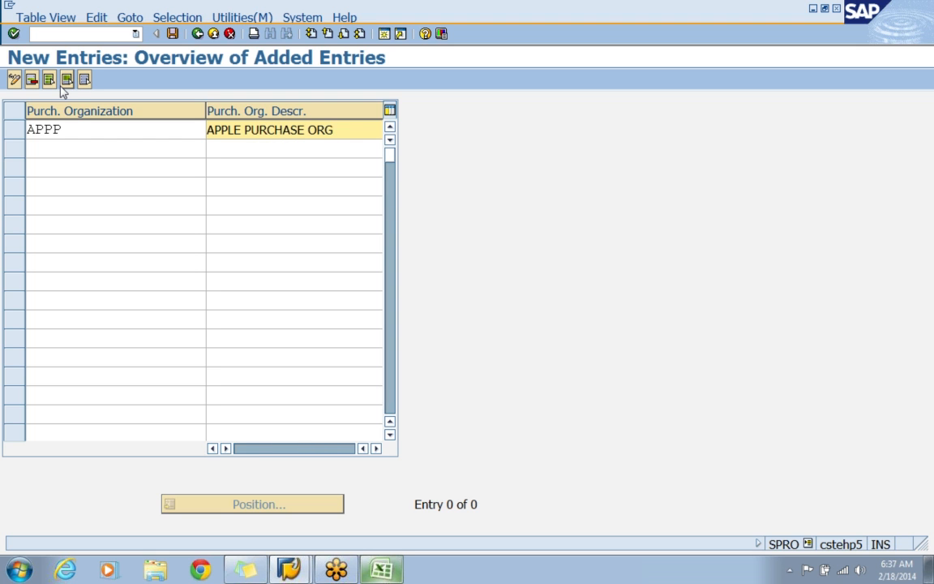
key("Return")
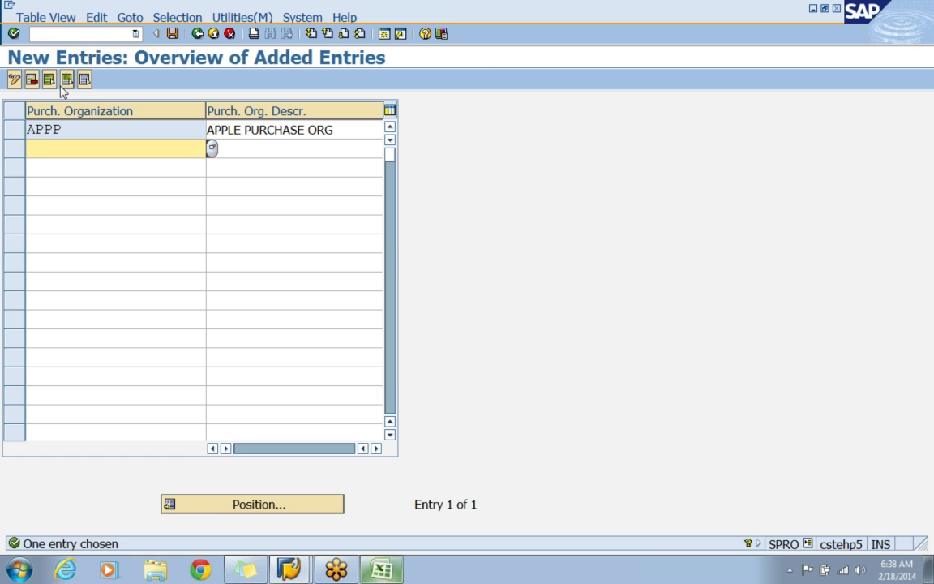
left_click(173, 34)
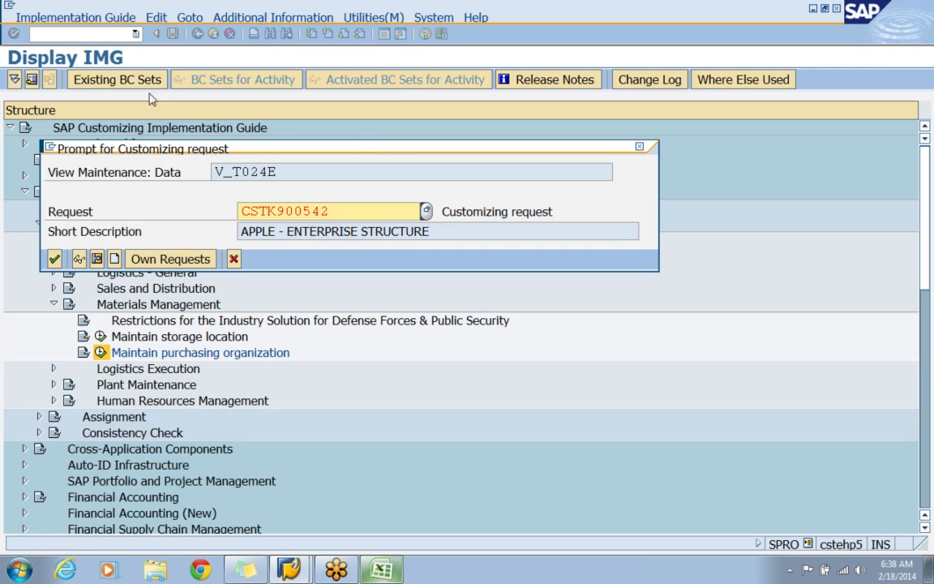
key("Return")
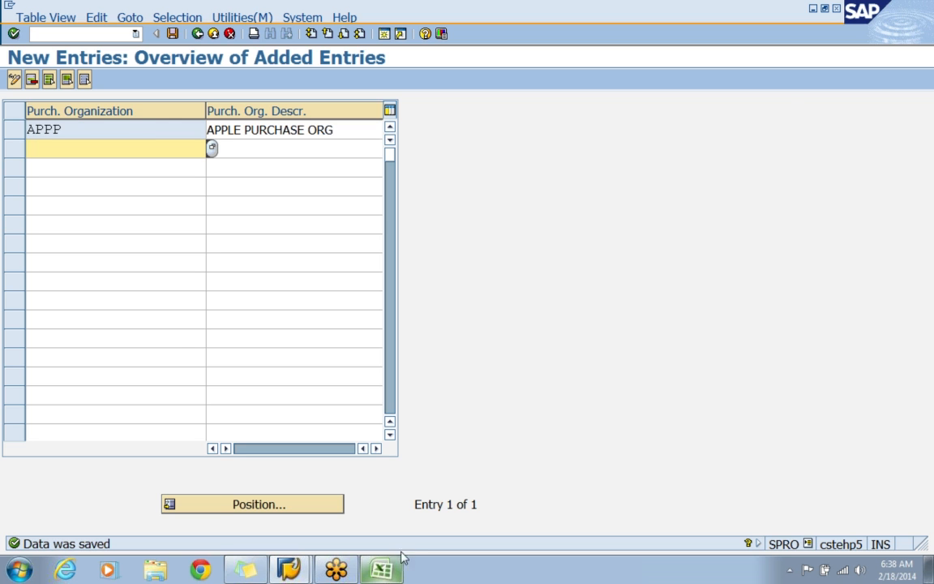
Switch to the Excel workbook and enter the label PURCHASE ORG in C36.
left_click(381, 569)
type("APPP")
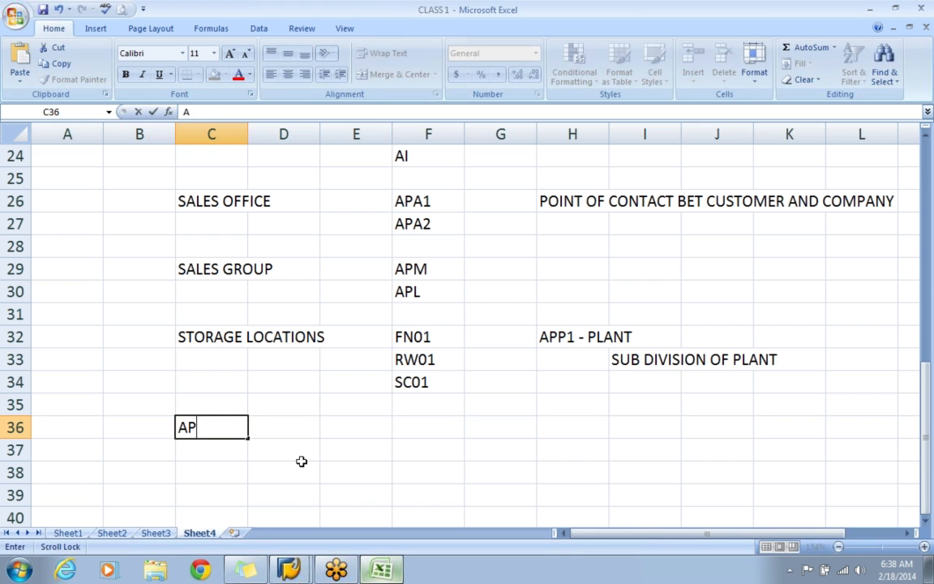
key("BackSpace")
key("BackSpace")
key("BackSpace")
key("BackSpace")
type("PURCHASE ORG")
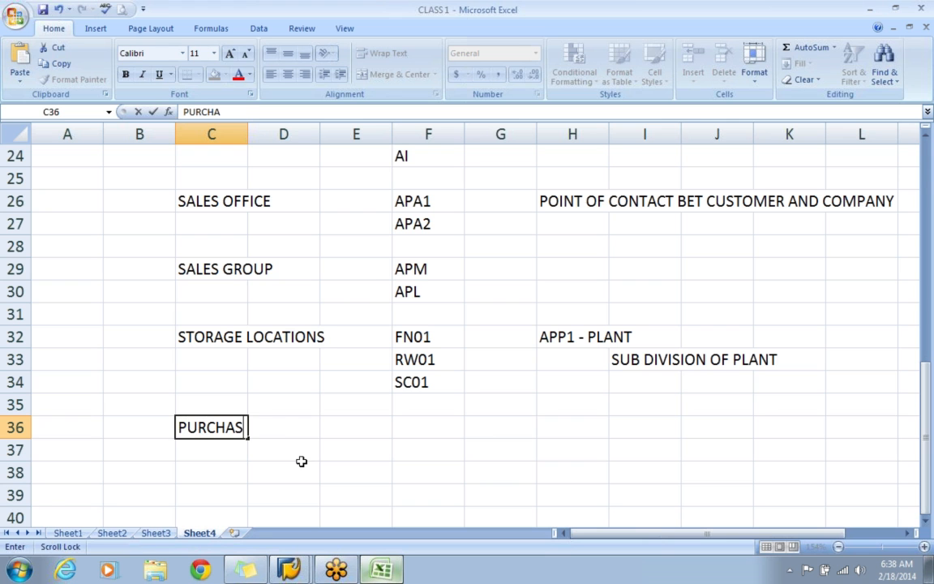
Enter the purchasing organization code APPP in F36.
key("Right")
key("Right")
key("Right")
type("APPP")
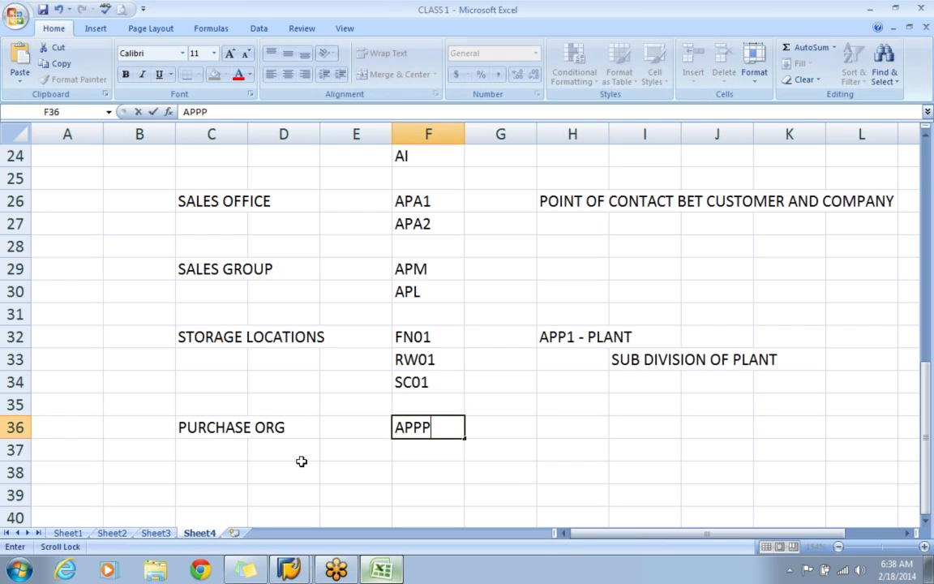
key("Return")
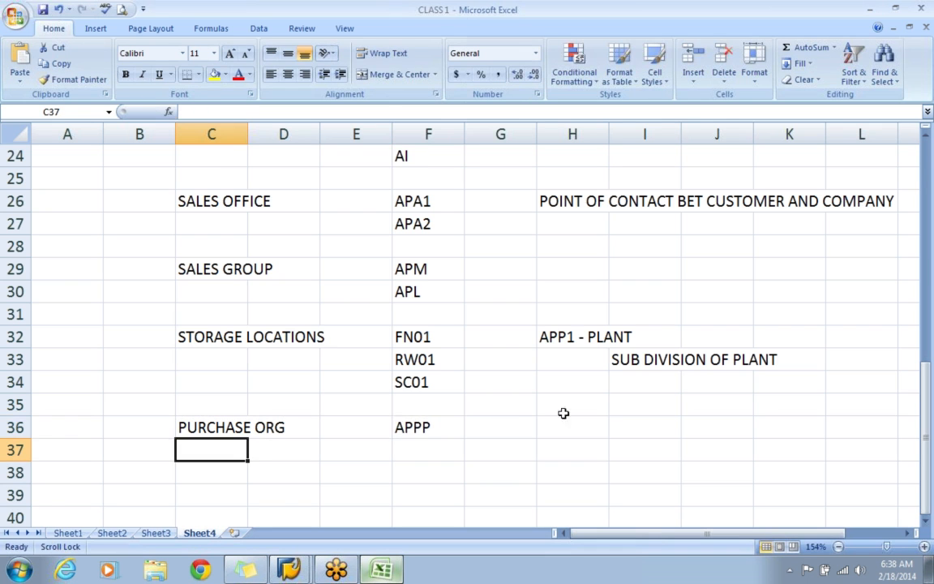
Return to the SAP customizing guide and open the Define shipping point activity under Logistics Execution.
key("alt+Tab")
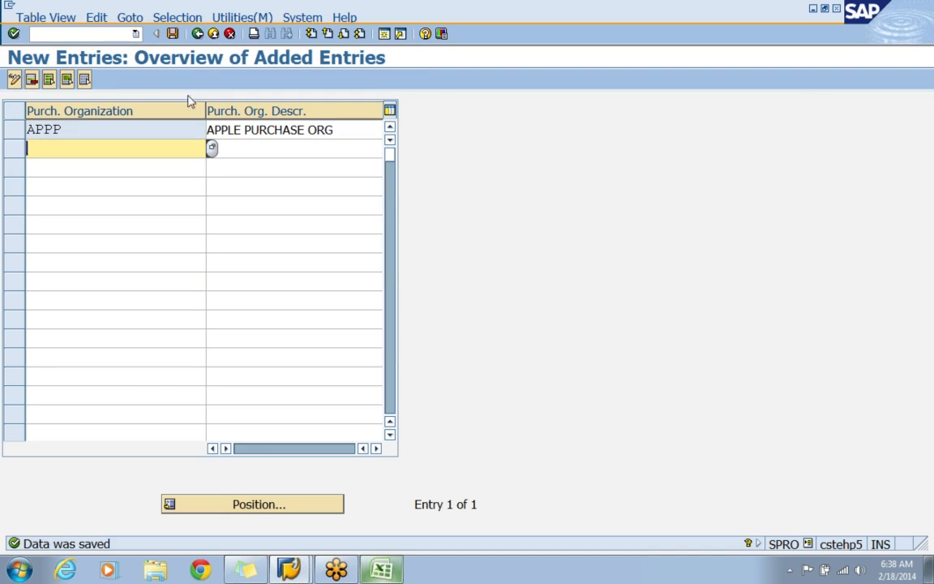
left_click(171, 34)
left_click(197, 33)
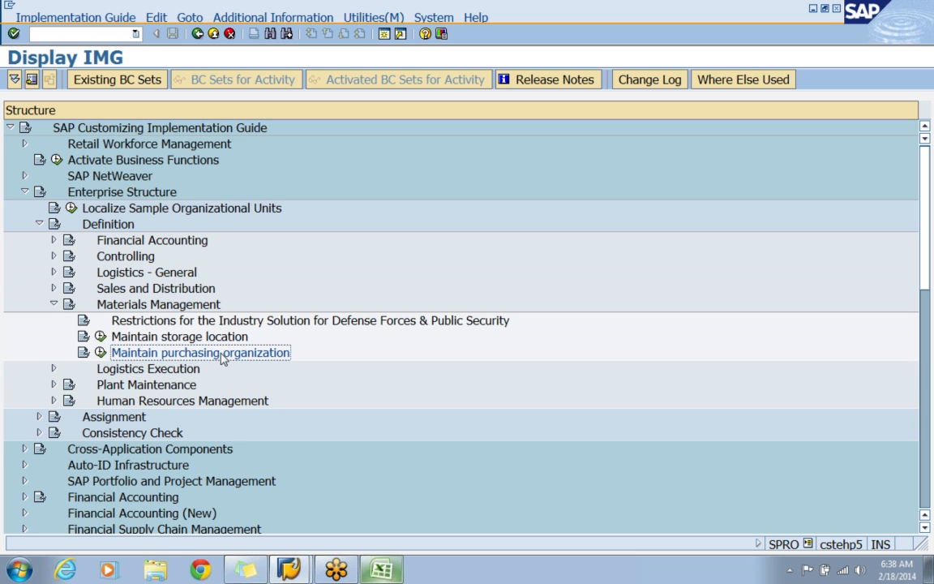
scroll(223, 359, "down", 1)
left_click(53, 256)
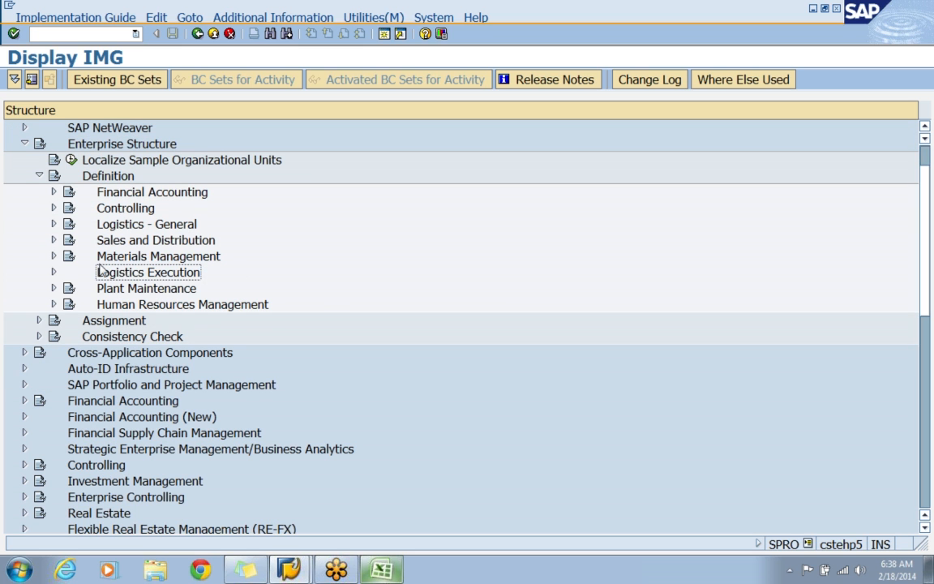
left_click(54, 272)
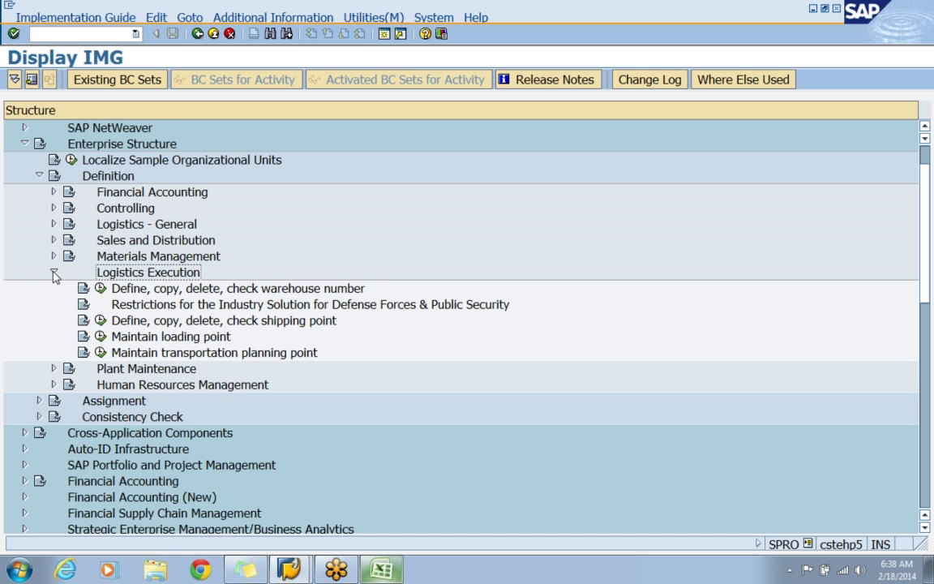
left_click(183, 320)
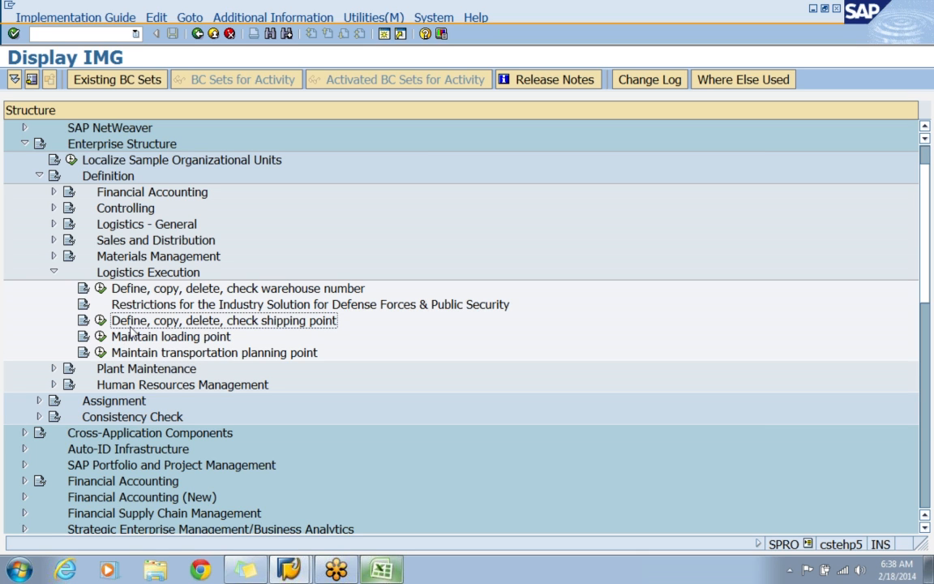
left_click(100, 320)
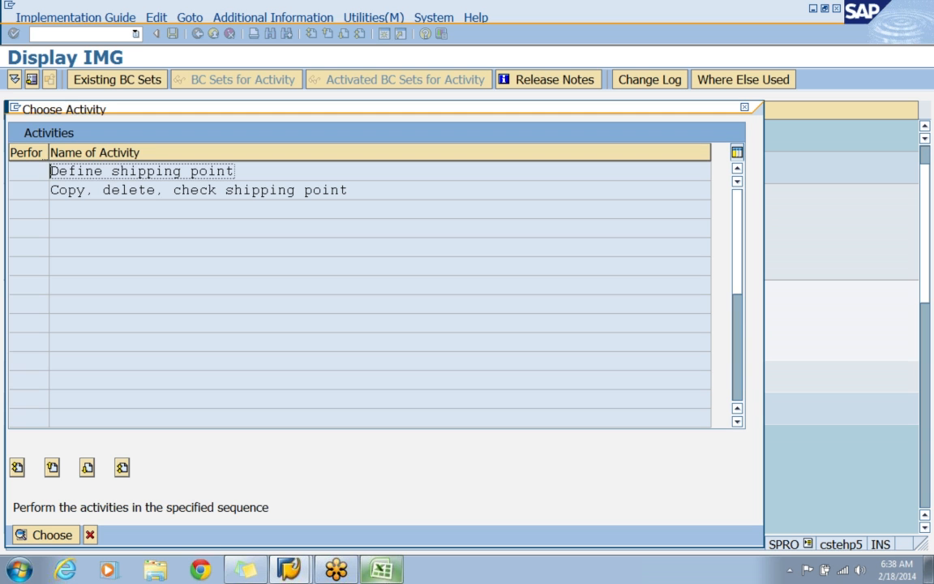
double_click(189, 173)
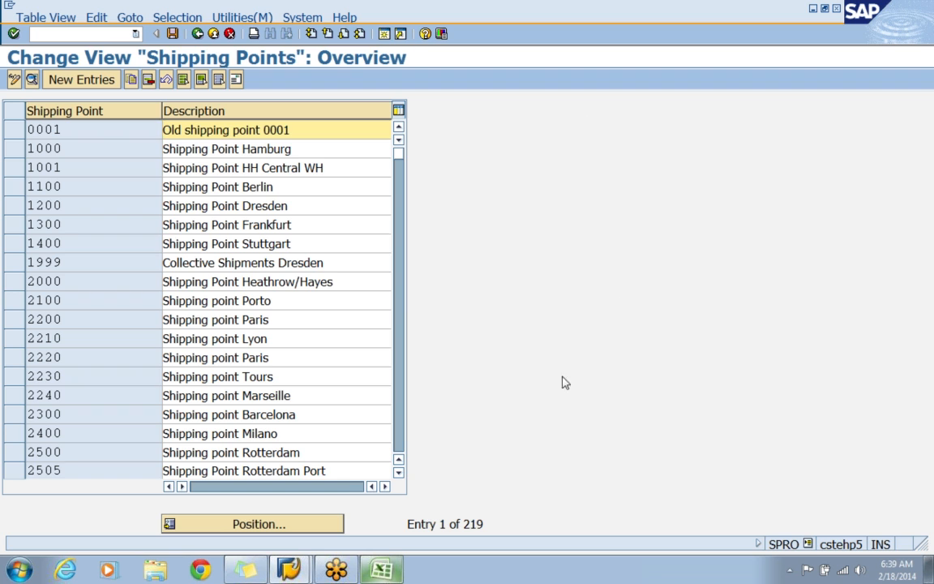
Start a new shipping point entry with the code APS1 and the description APPLE SHIPPING POINT.
double_click(42, 130)
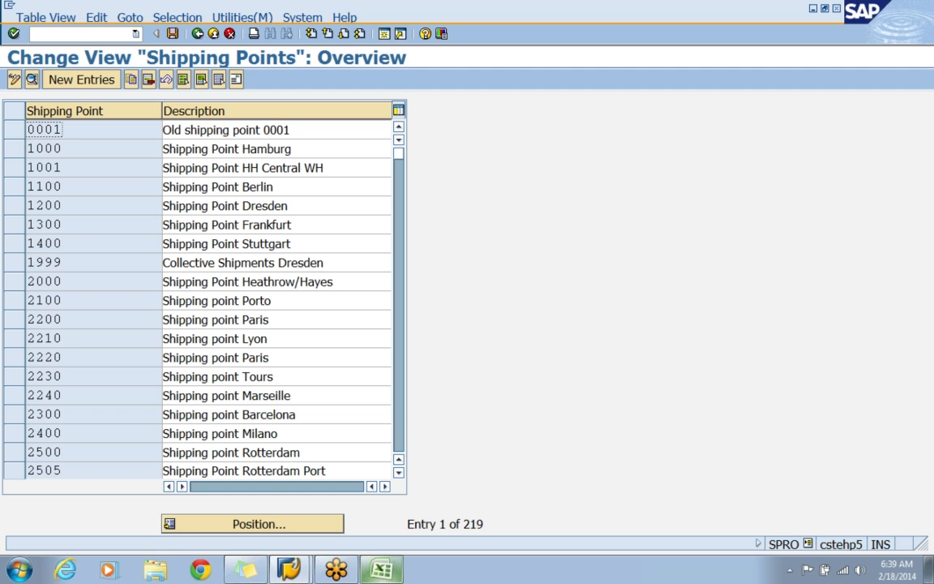
left_click(65, 79)
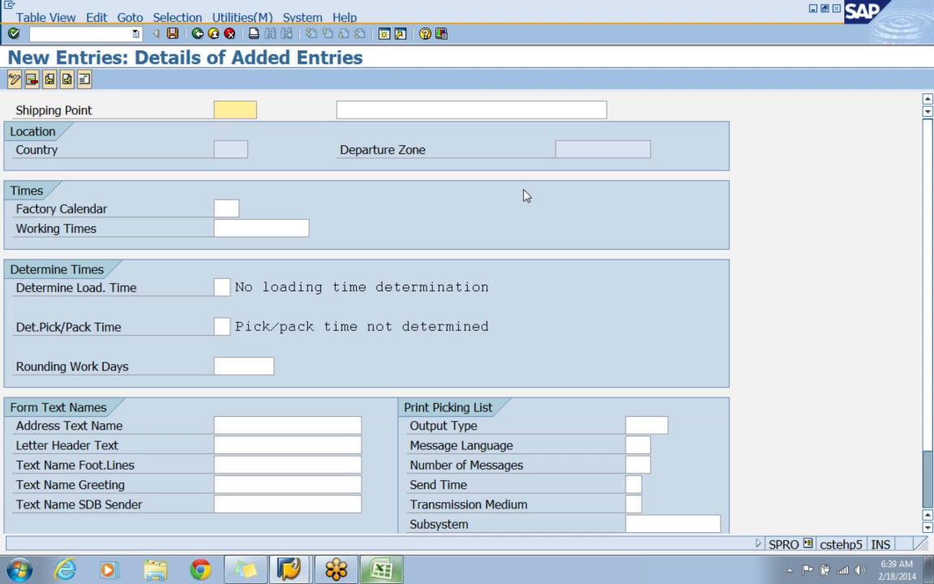
type("APP")
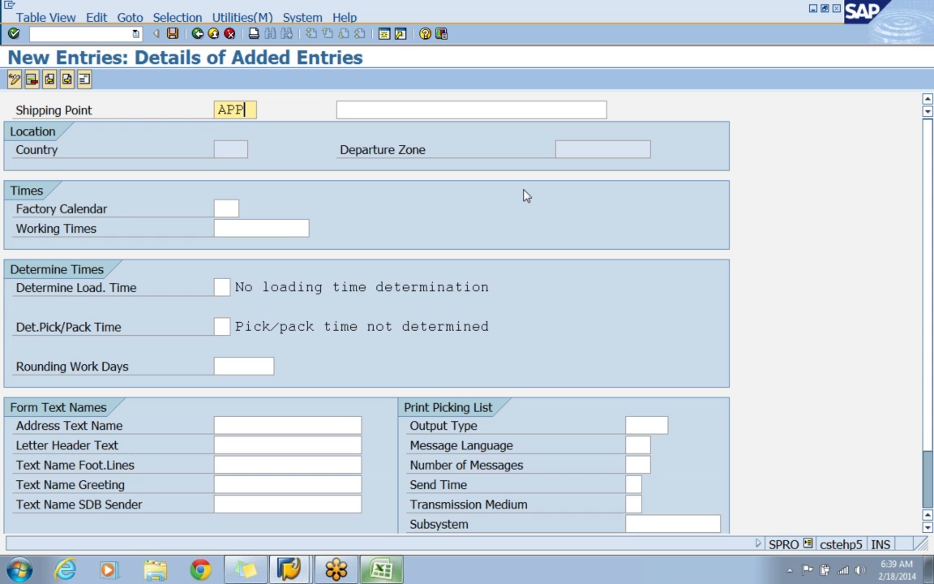
key("BackSpace")
type("S")
key("BackSpace")
type("S1")
key("Tab")
type("APPLE SHIP")
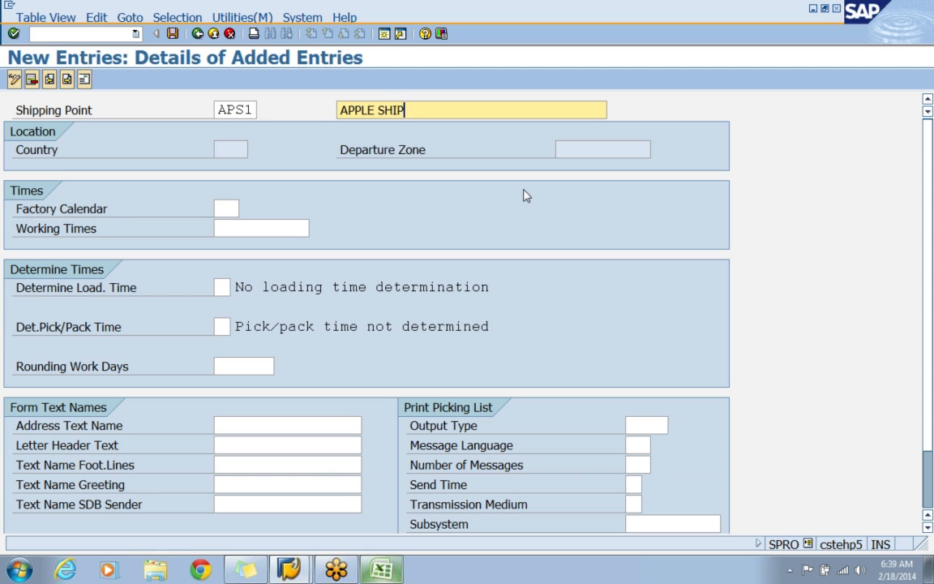
type("PING POINT")
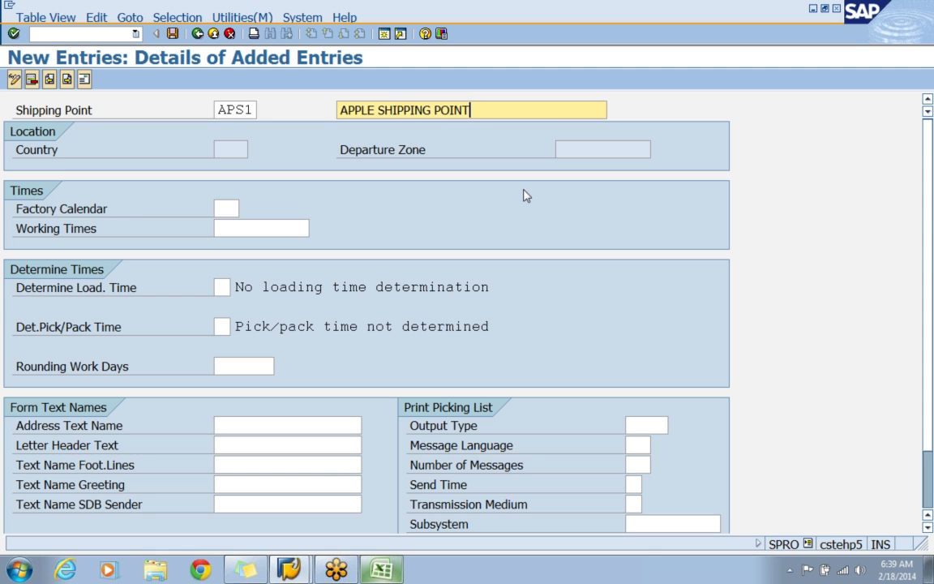
Assign factory calendar 01 to shipping point APS1.
key("Tab")
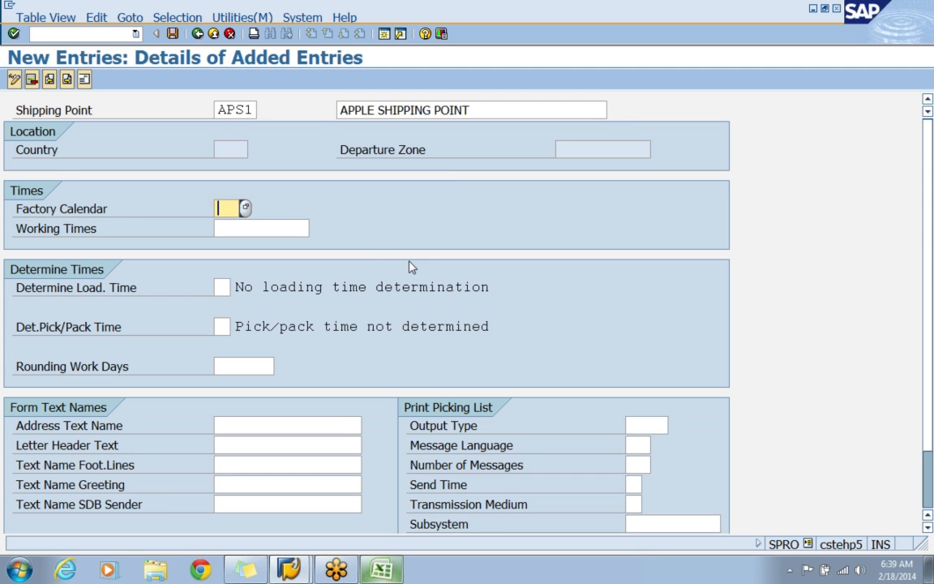
type("01")
scroll(518, 378, "down", 1)
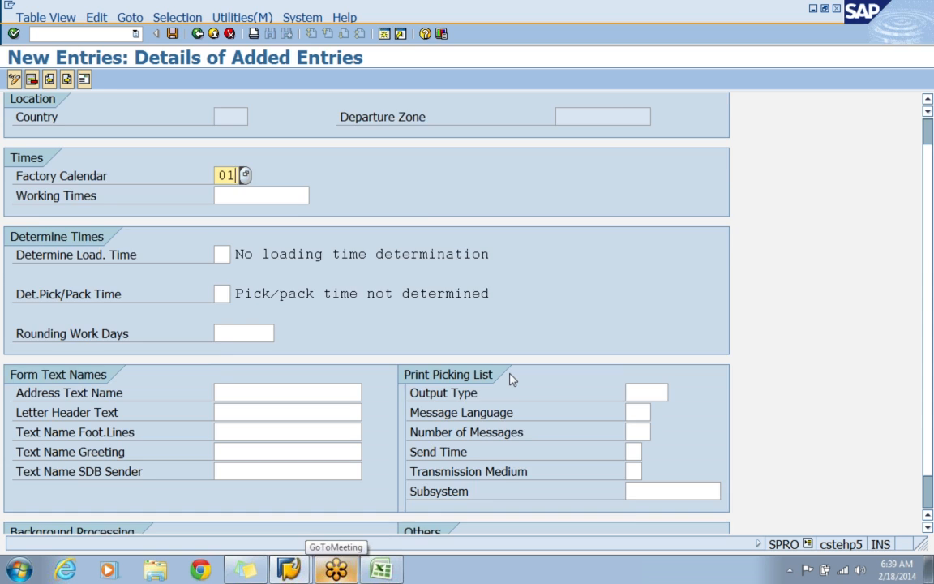
key("Return")
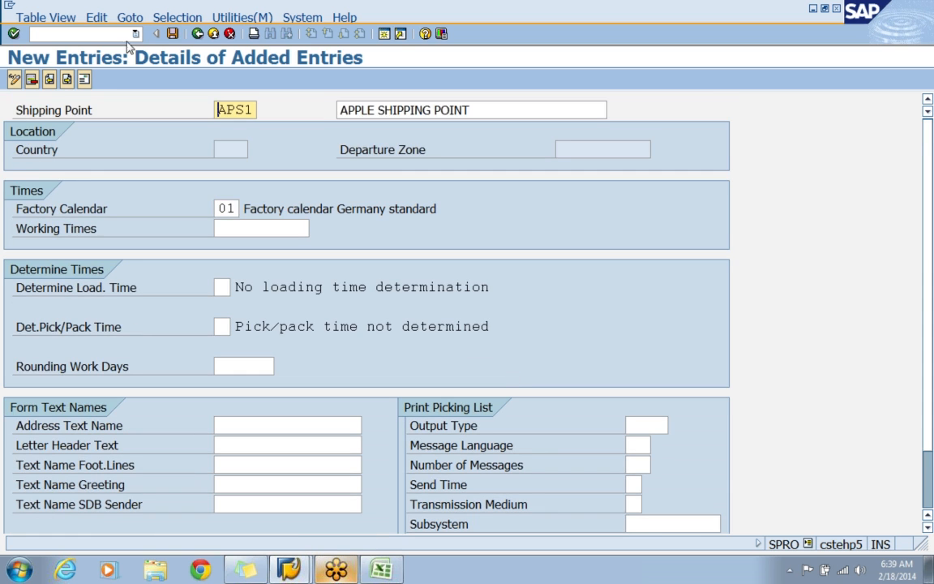
Save shipping point APS1 and give its address the title Company and the name APPLE ELECTRONICS SHIPPING POINT.
left_click(172, 35)
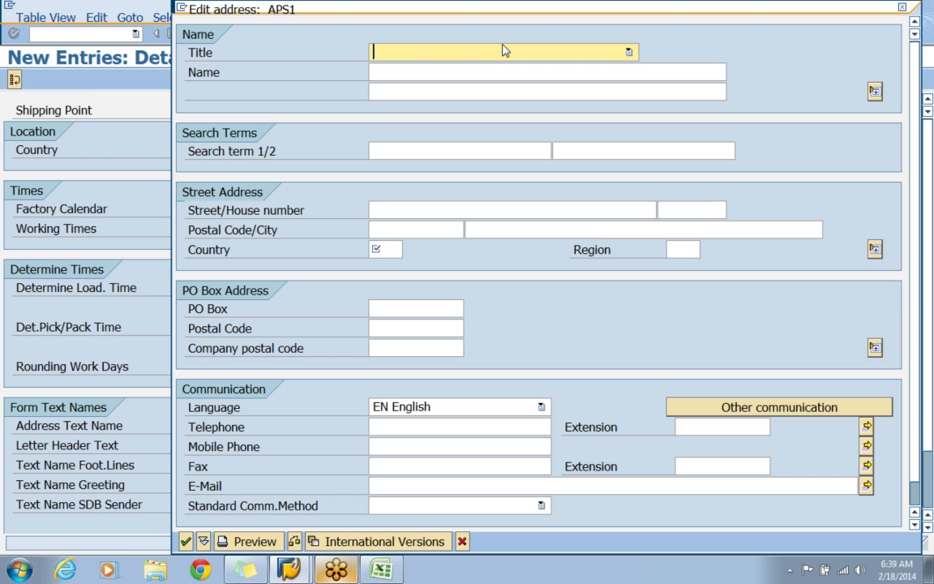
key("c")
key("Tab")
type("APPL")
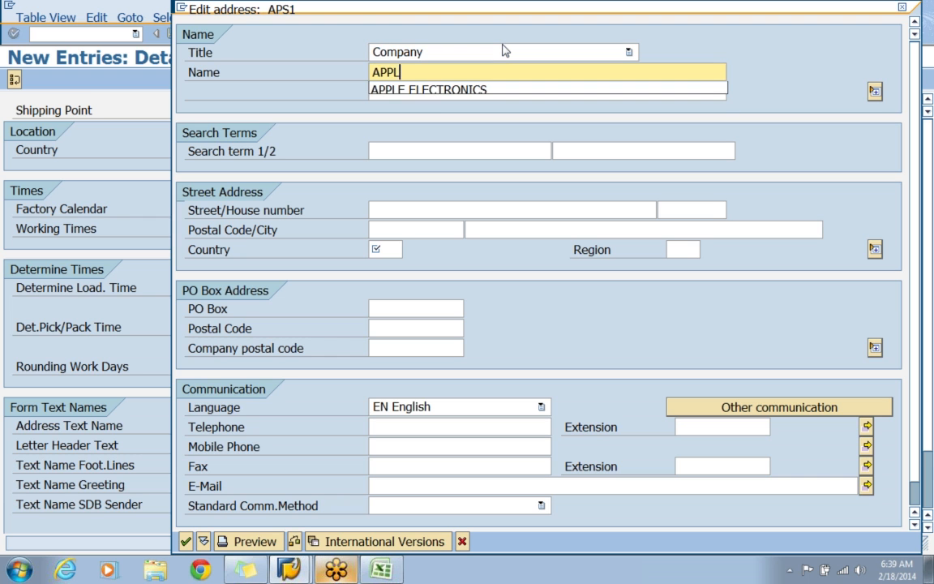
key("Down")
key("Return")
type("SHIP")
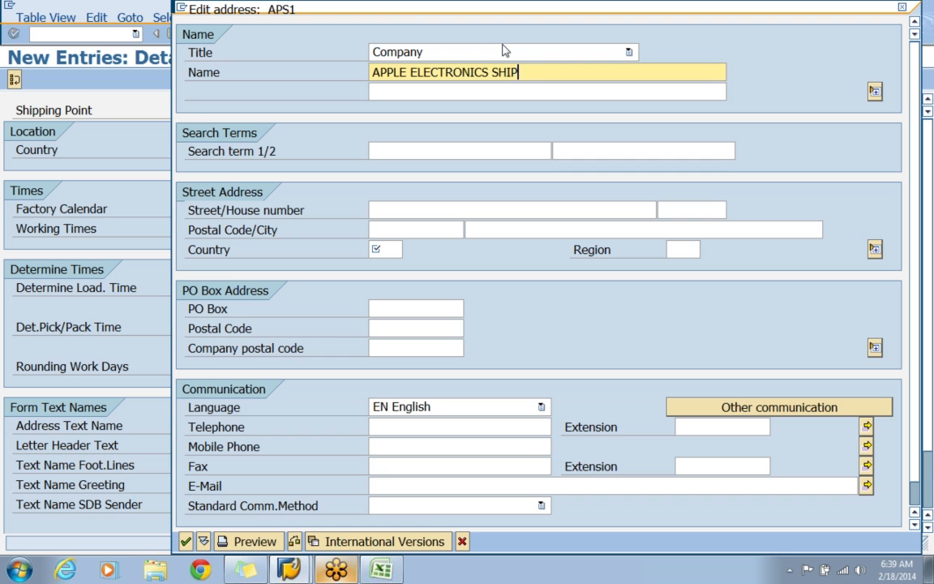
type("PING POINT")
key("Tab")
key("Tab")
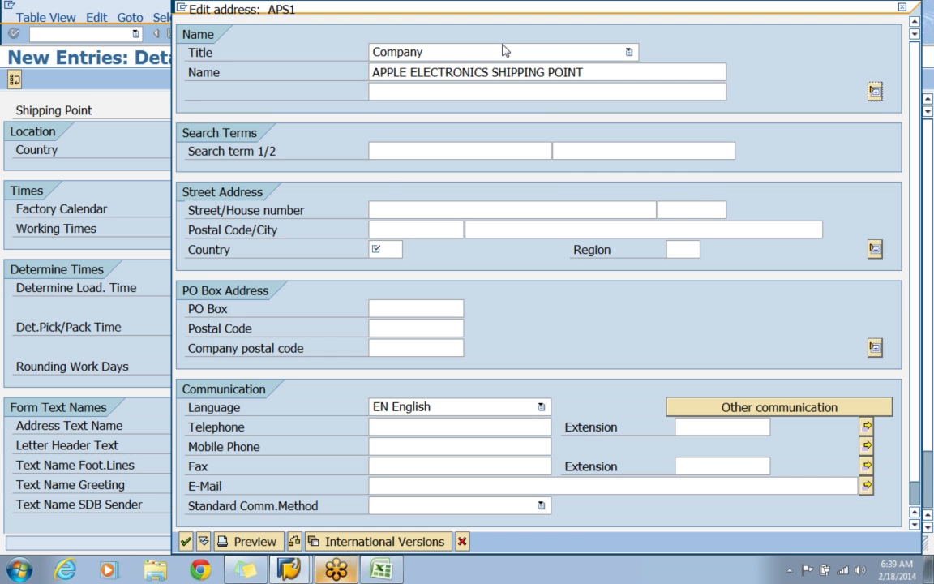
Enter APS1 as the address search term and fill in the street and house number.
type("APS1")
key("Tab")
key("Tab")
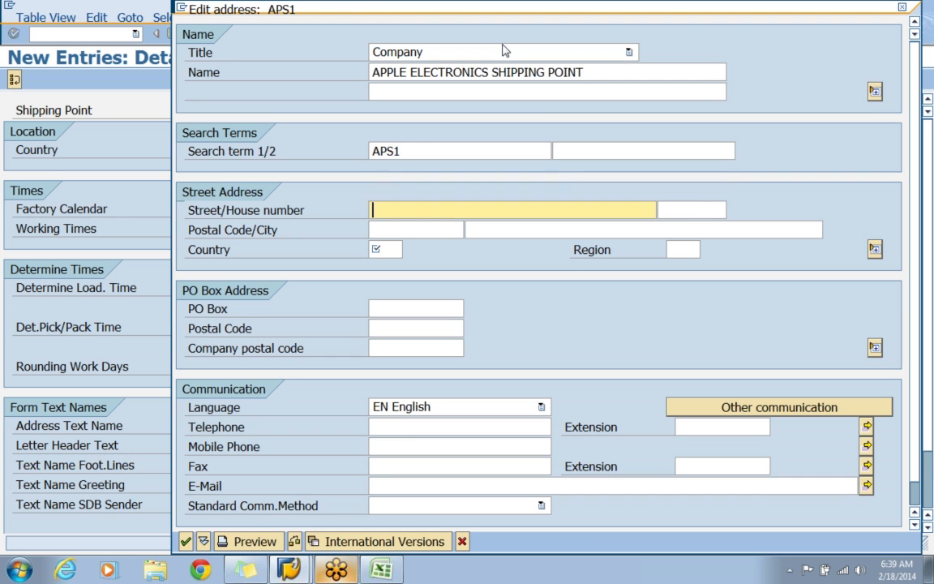
type("UPPAL")
key("Tab")
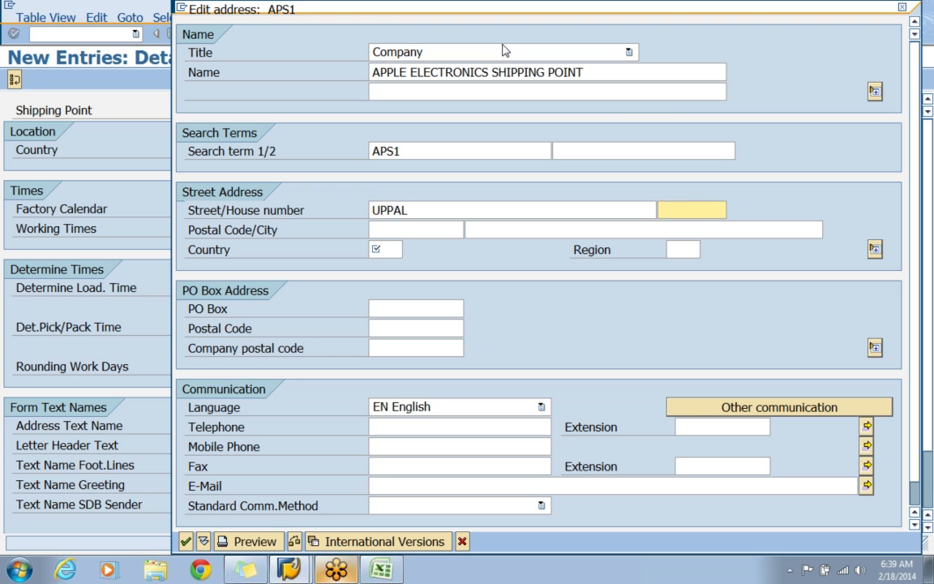
type("567")
key("Tab")
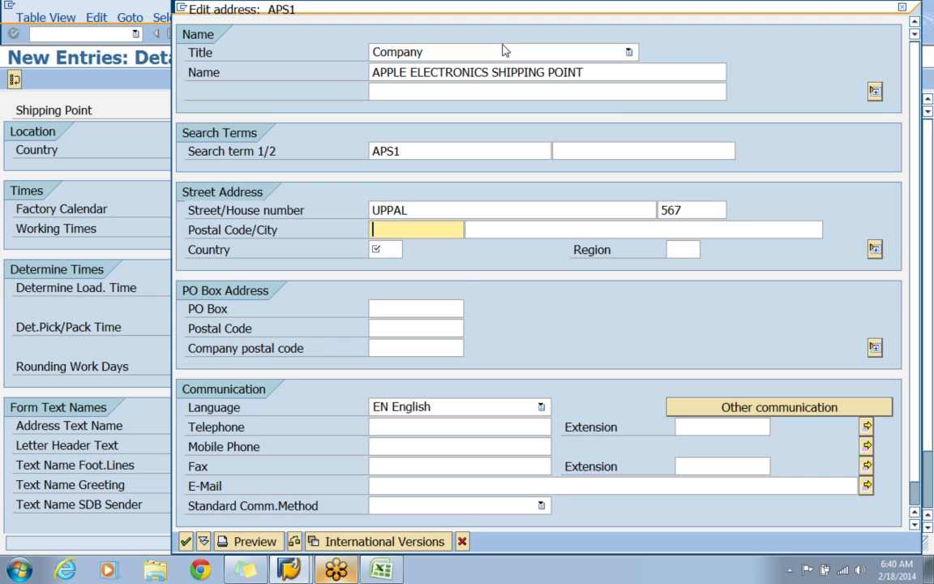
Complete the address with postal code, city, country IN and region 01, and save it under customizing request CSTK900542.
type("500044")
key("Tab")
type("hyderabad")
key("Tab")
type("in")
key("Tab")
type("01")
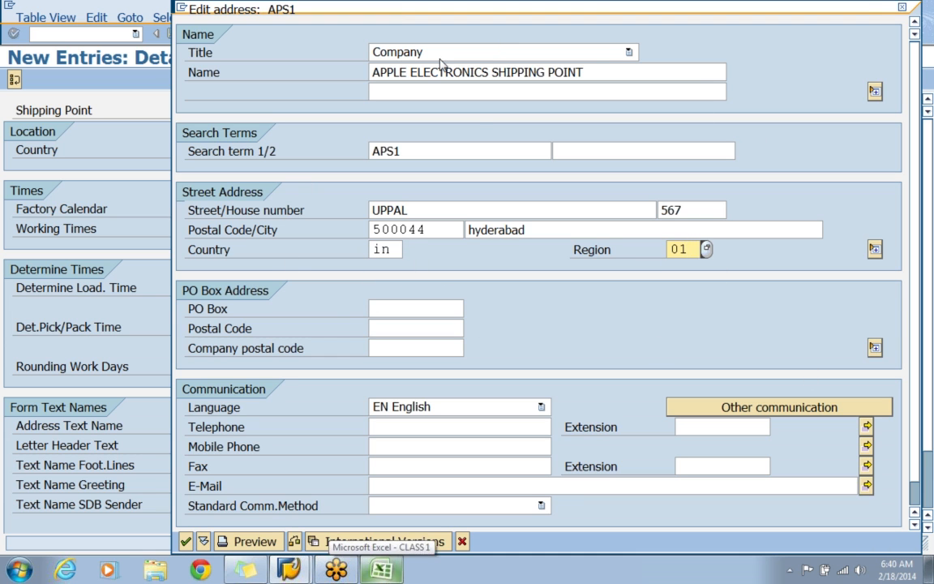
left_click(186, 541)
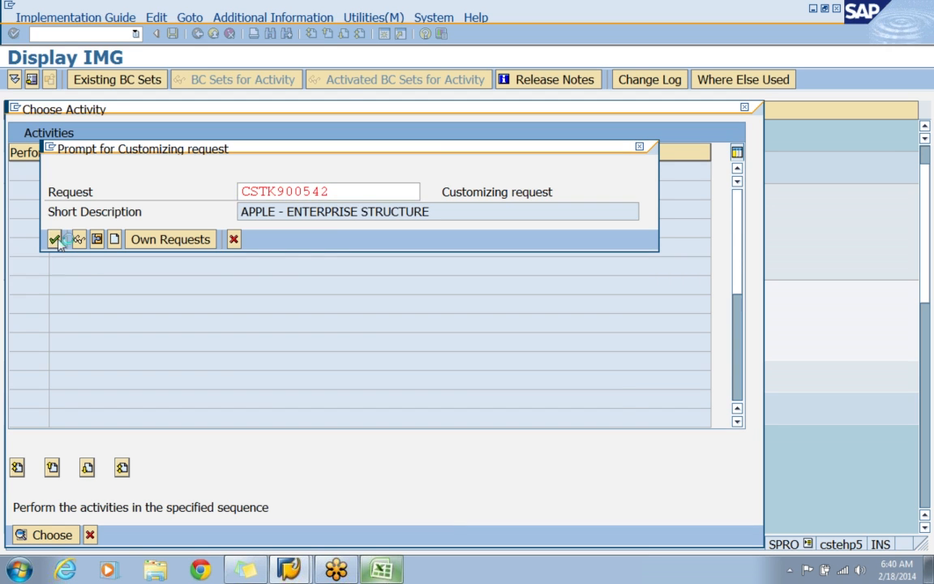
left_click(54, 240)
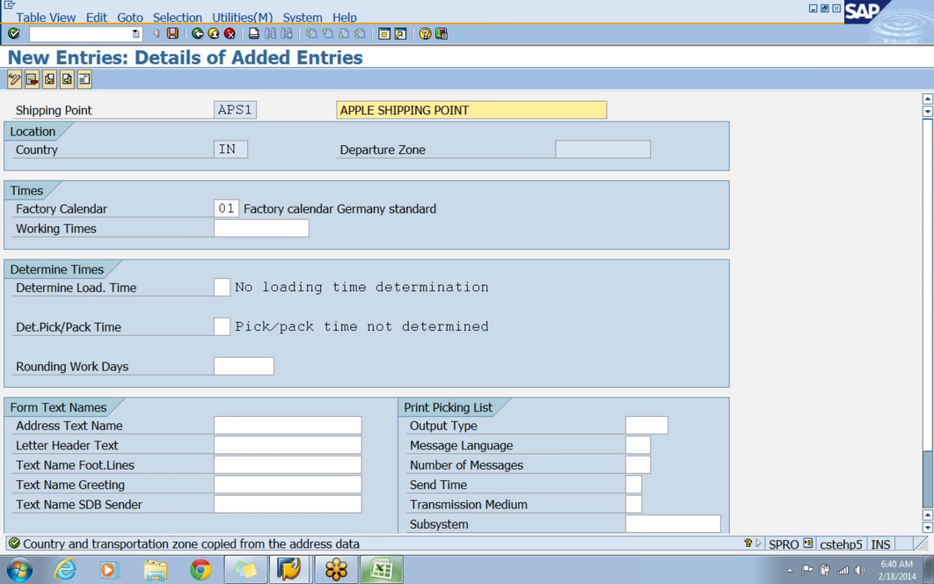
Switch to the CLASS 1 workbook in Excel and enter SHIPPING POINT in C39 with the code APS1 in F39.
left_click(217, 110)
left_click_drag(217, 110, 257, 111)
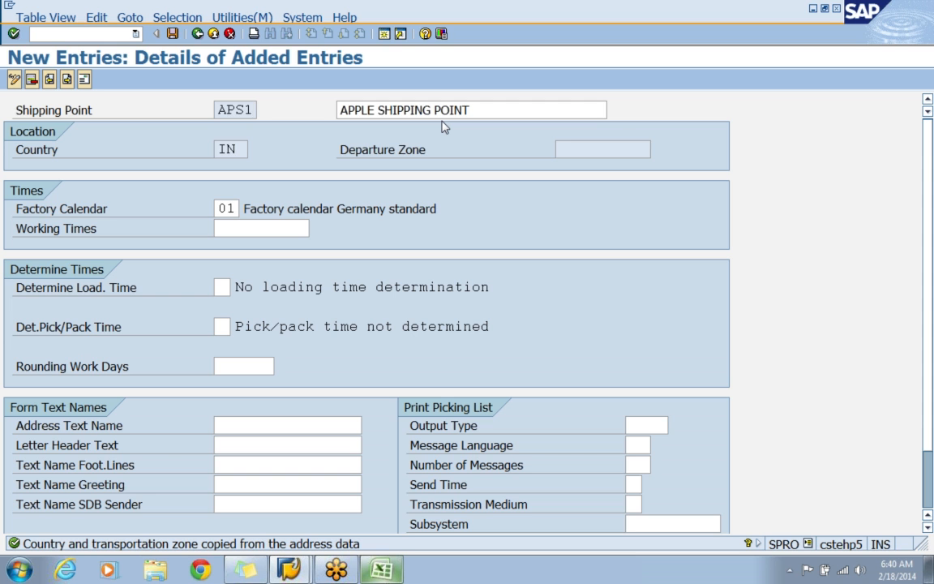
left_click(382, 570)
scroll(360, 340, "down", 3)
left_click(223, 284)
type("S")
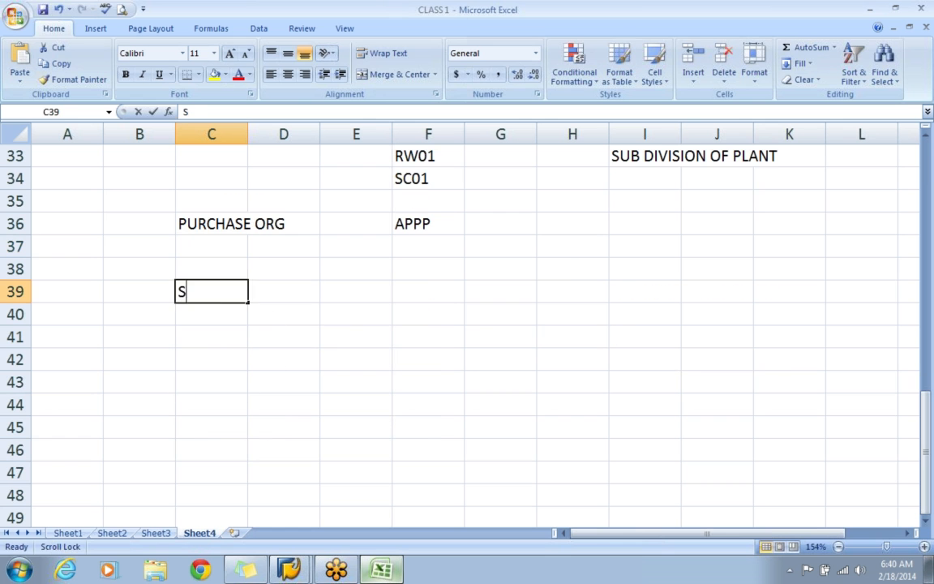
type("HIPPING POINT")
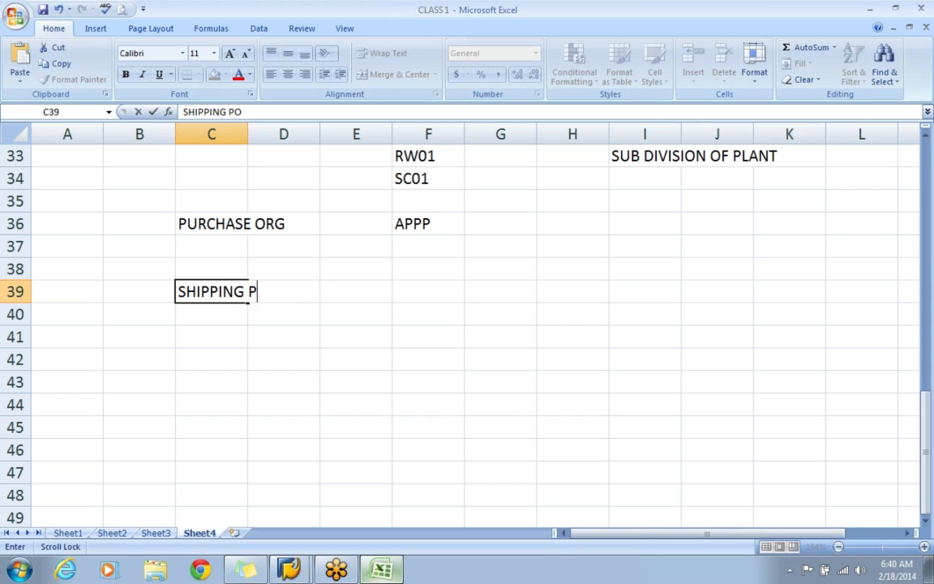
key("Tab")
key("Tab")
key("Tab")
key("Tab")
type("APS1")
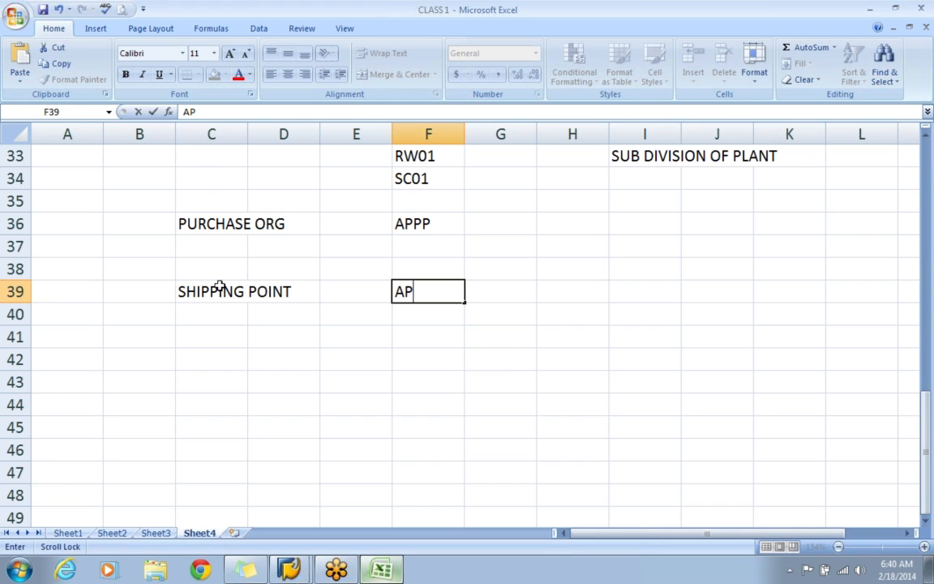
key("Tab")
key("Tab")
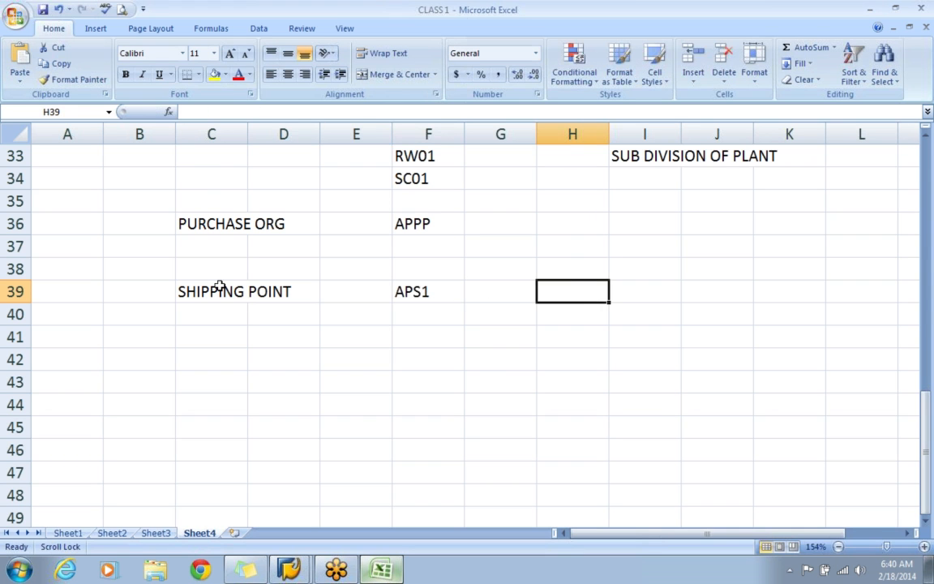
Enter the shipping point explanation GOODS WILL DISPATCH TO CUSTOMERS in H39.
type("GOODS TO")
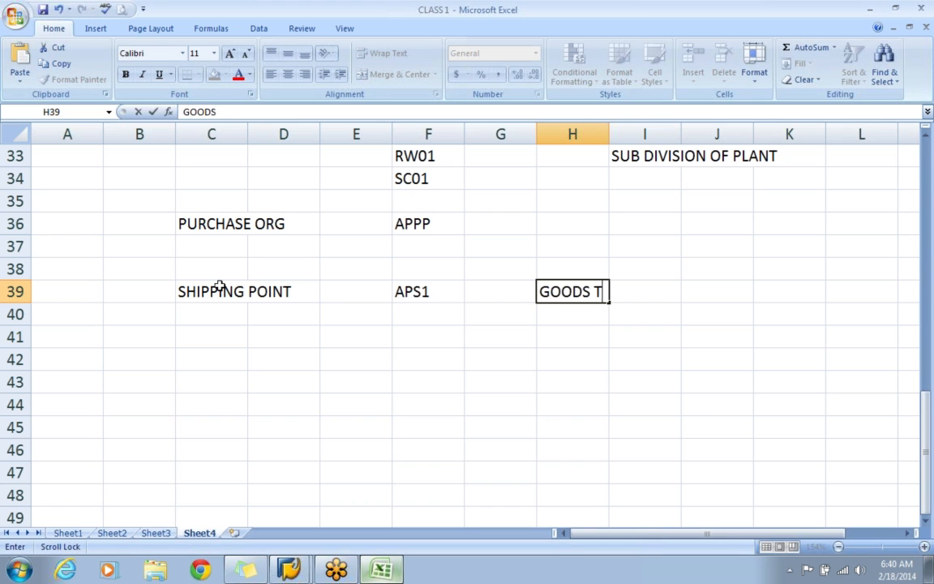
key("BackSpace")
key("BackSpace")
key("BackSpace")
type("WILL DISPATC")
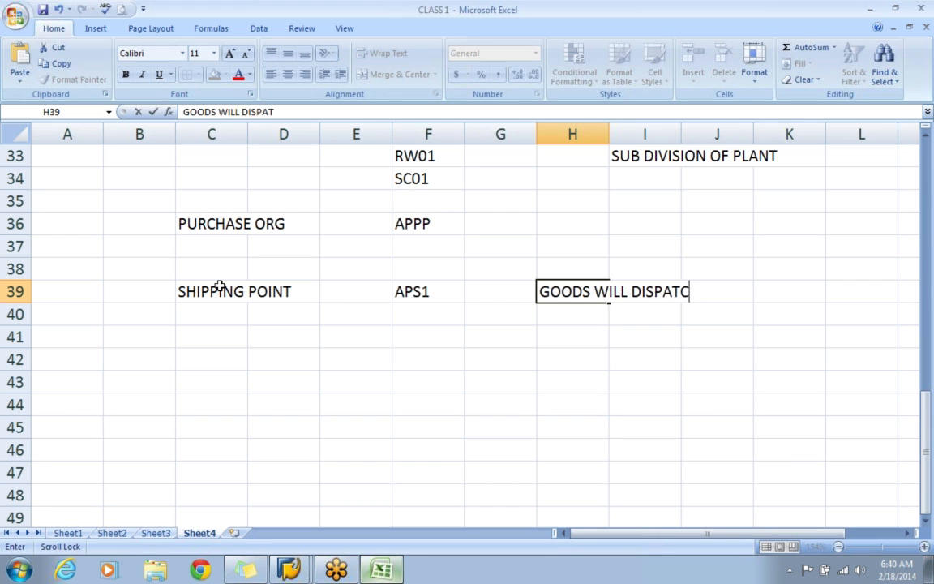
type("H TO CUSTOMERS")
left_click(213, 313)
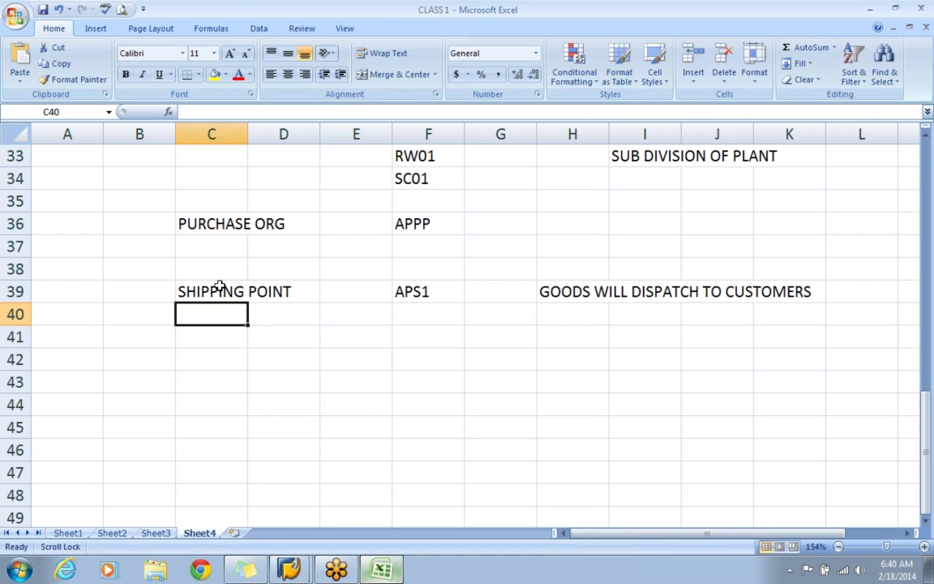
Review the documented enterprise structure units from the company down to the shipping point.
left_click(244, 382)
scroll(269, 363, "up", 3)
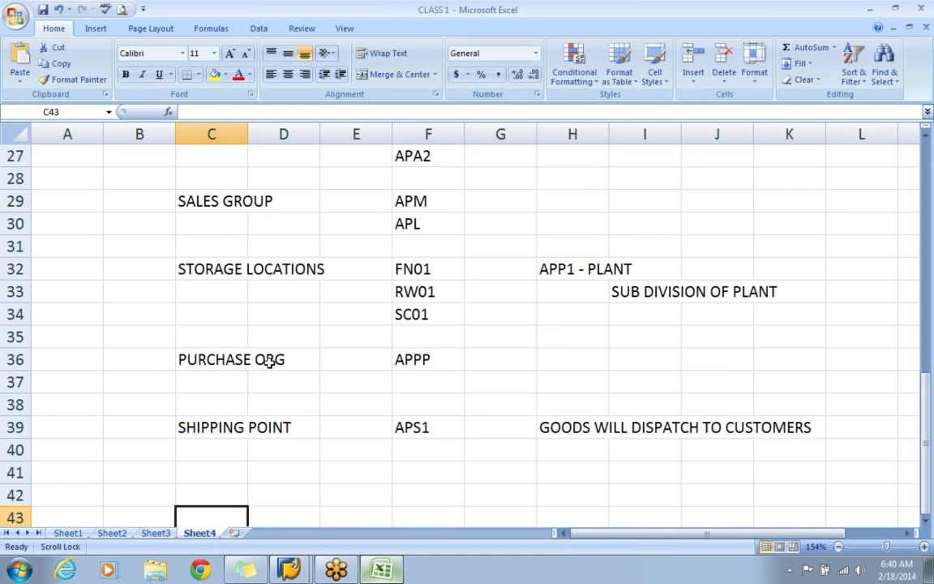
scroll(269, 362, "up", 2)
scroll(269, 363, "up", 6)
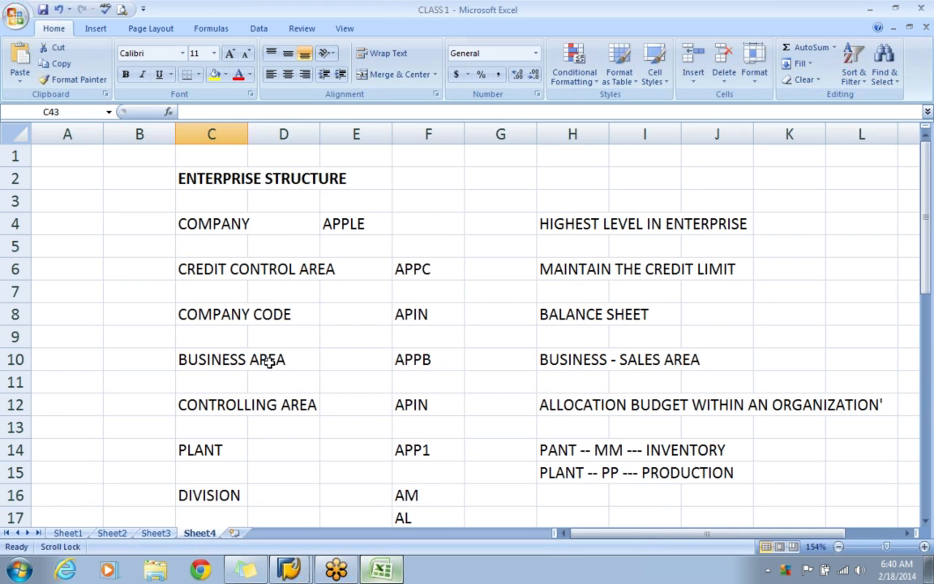
left_click(81, 226)
scroll(82, 225, "down", 2)
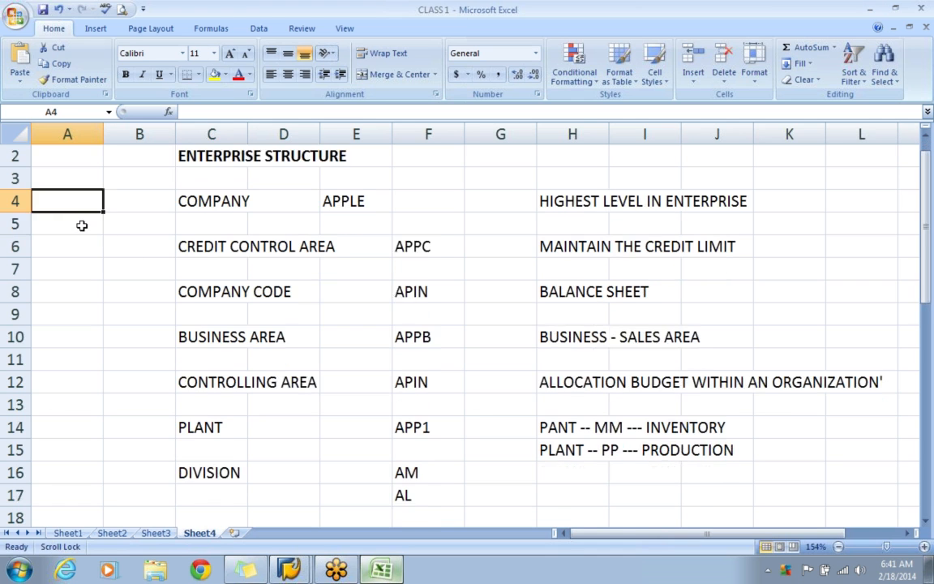
left_click(142, 260)
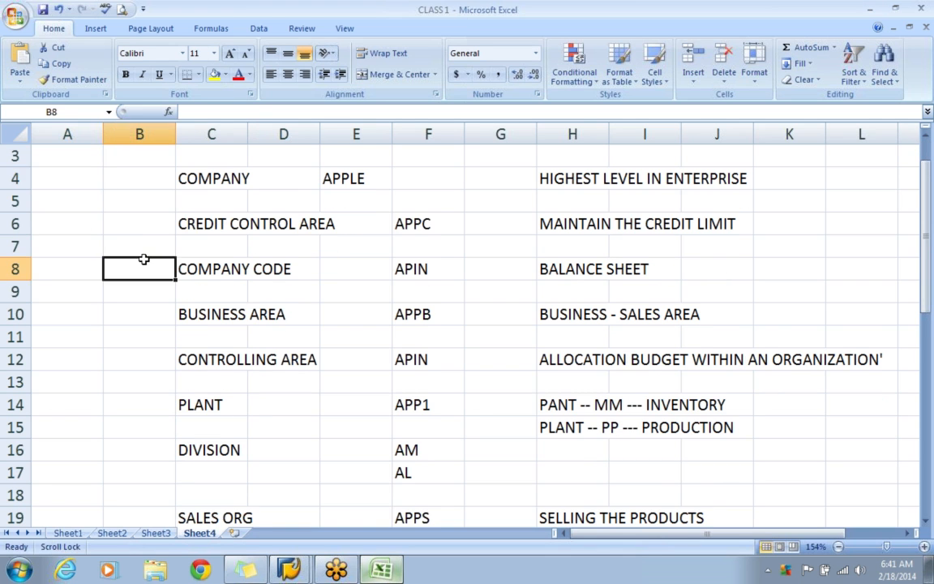
scroll(143, 258, "down", 1)
left_click(192, 294)
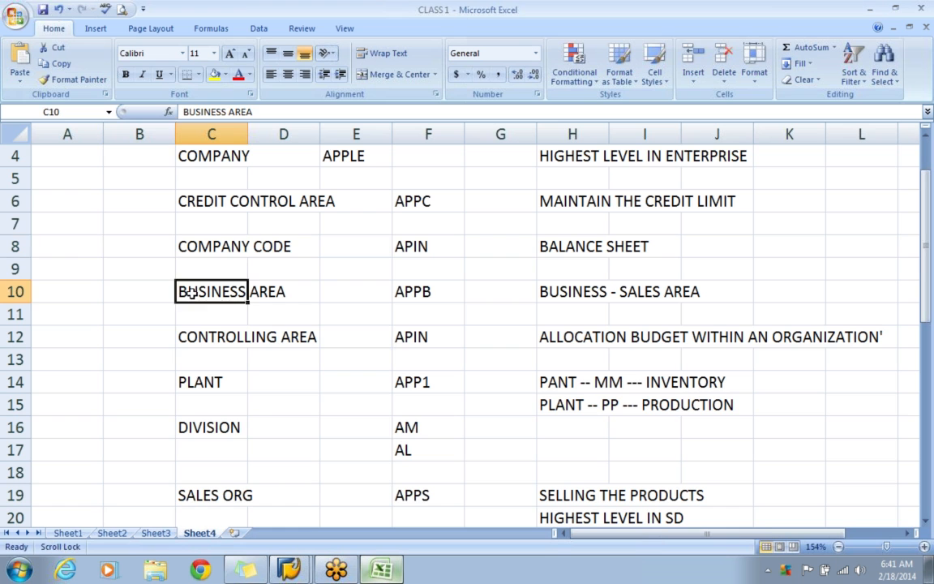
left_click(212, 354)
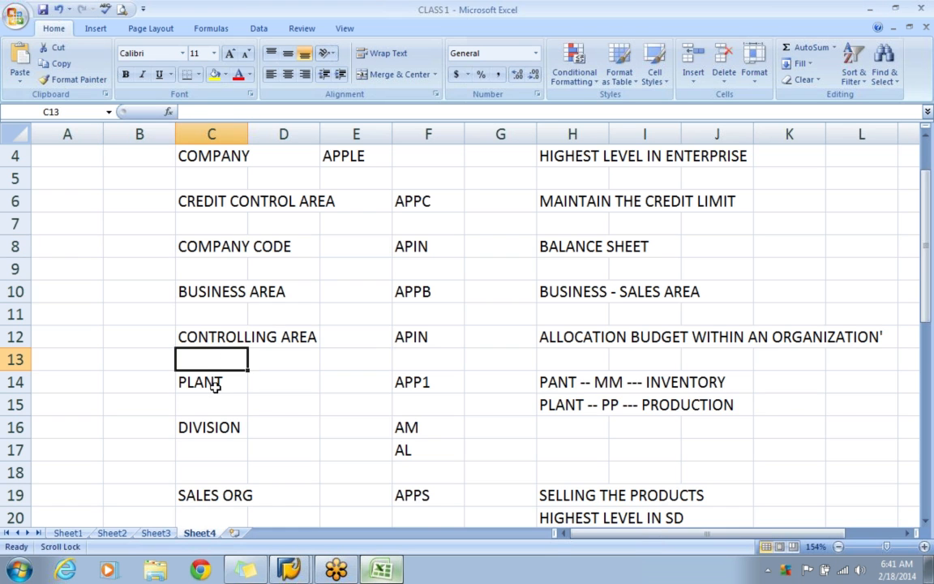
left_click(215, 384)
left_click(222, 428)
scroll(225, 433, "down", 3)
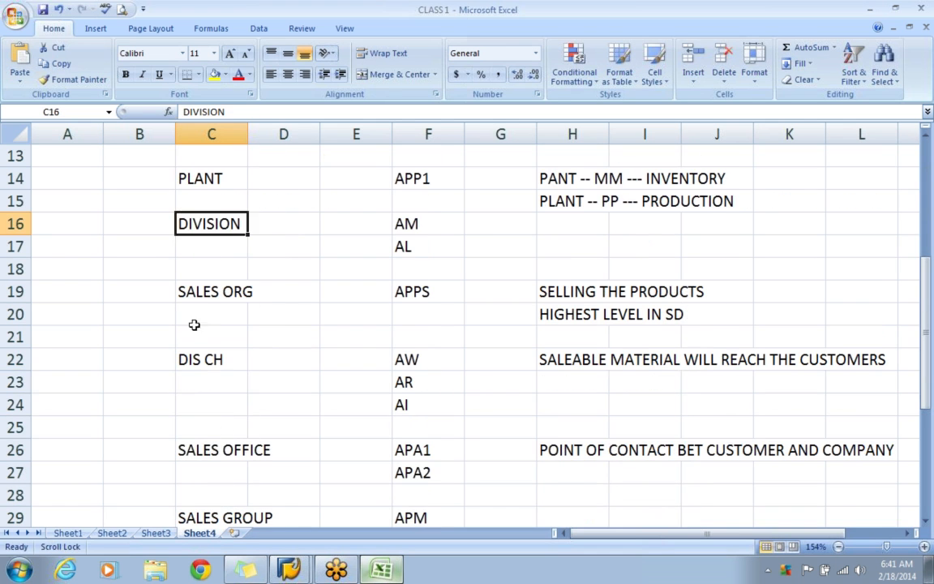
left_click(203, 385)
left_click(218, 474)
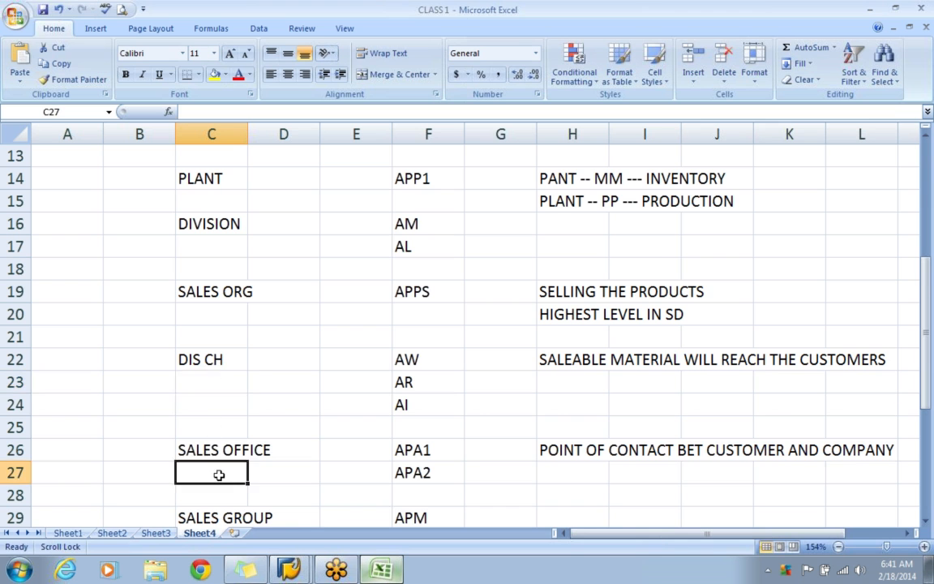
scroll(219, 475, "down", 1)
left_click(210, 470)
scroll(207, 468, "down", 2)
left_click(211, 404)
scroll(210, 404, "down", 1)
left_click(210, 425)
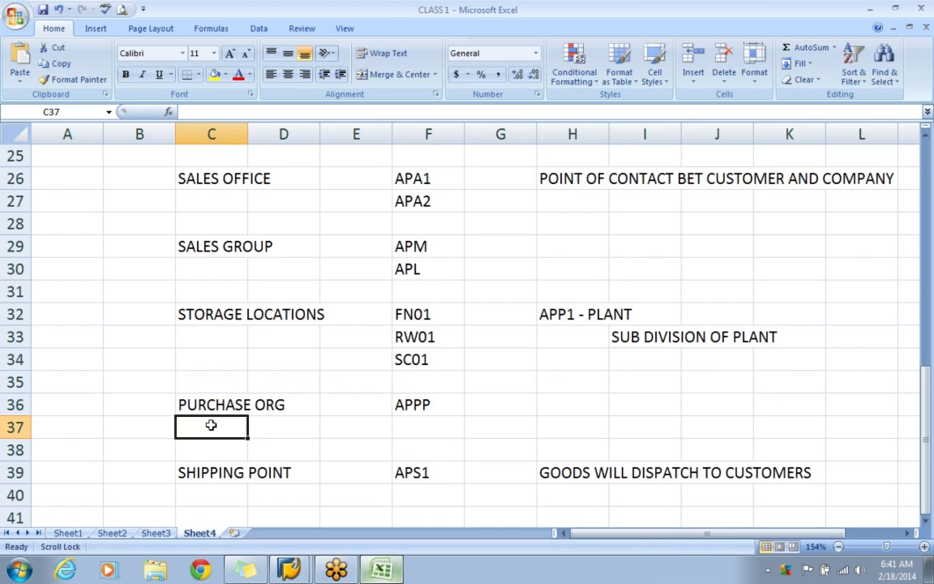
scroll(203, 421, "down", 2)
left_click(201, 357)
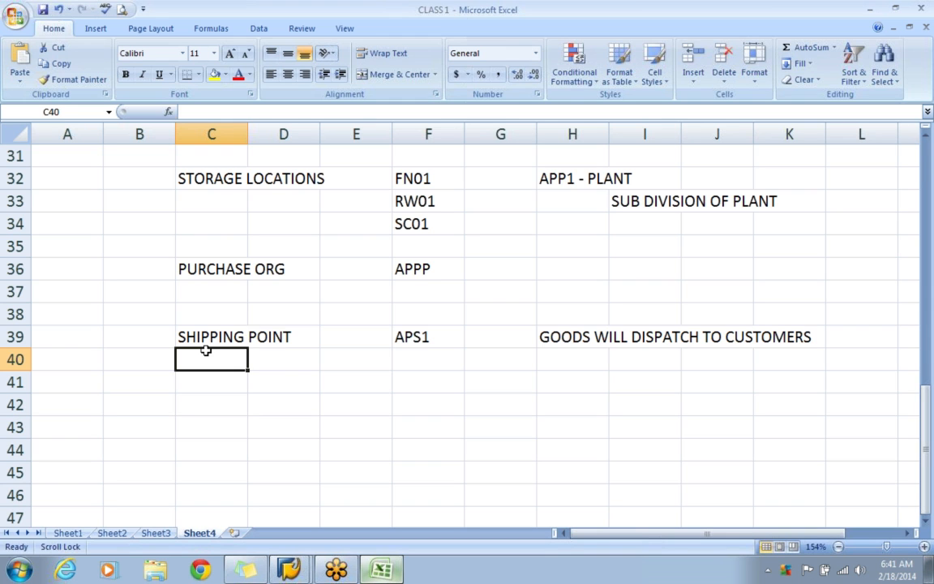
Add the bold heading ASSIGNMENT in B43.
left_click(138, 427)
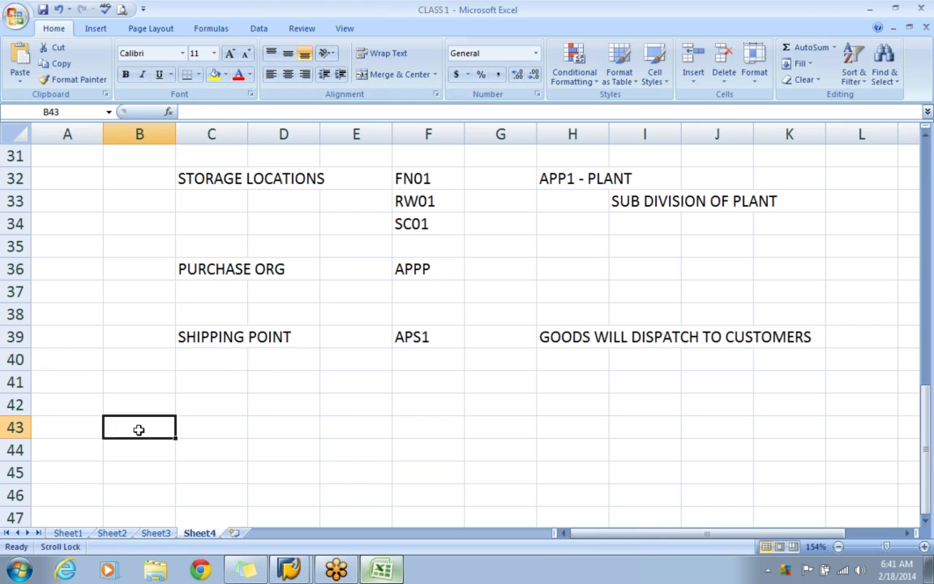
type("ASSIGNMENT")
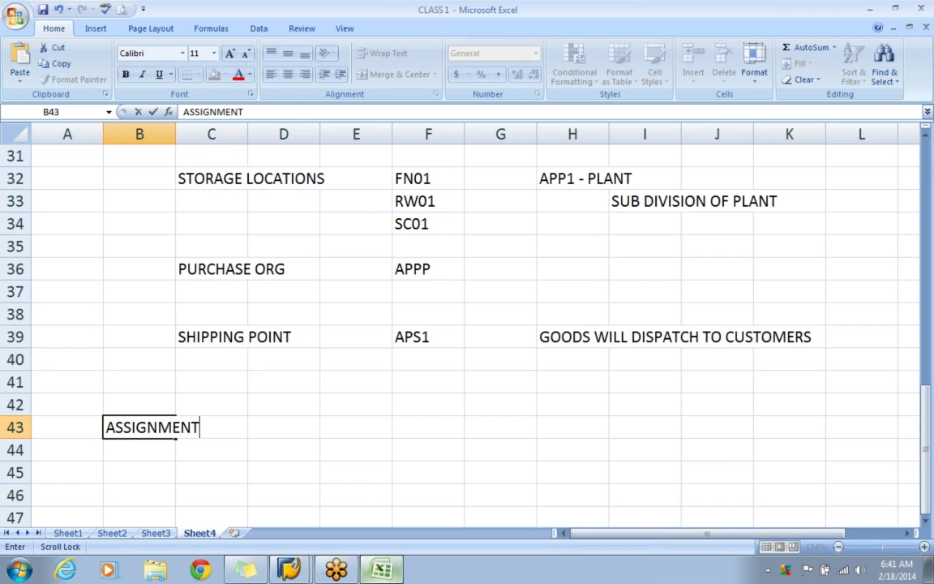
key("Return")
left_click(139, 429)
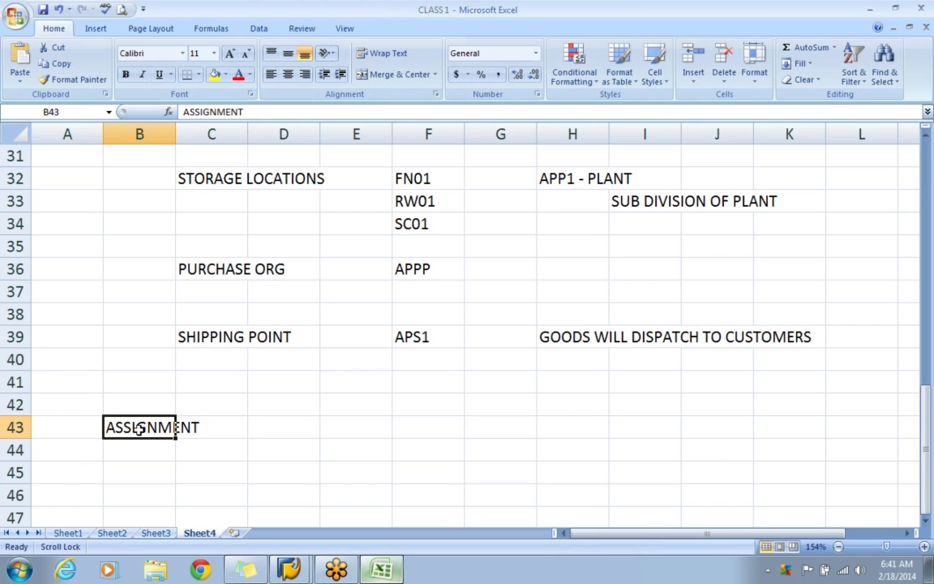
key("ctrl+b")
left_click(329, 446)
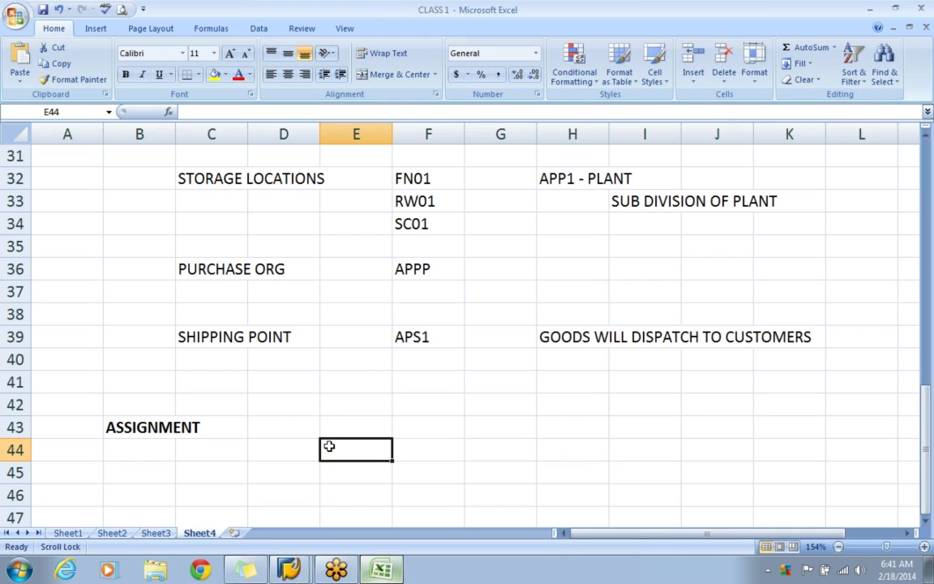
Switch back to SAP and leave the shipping point entry and its activity selection, returning to the customizing guide.
left_click(289, 569)
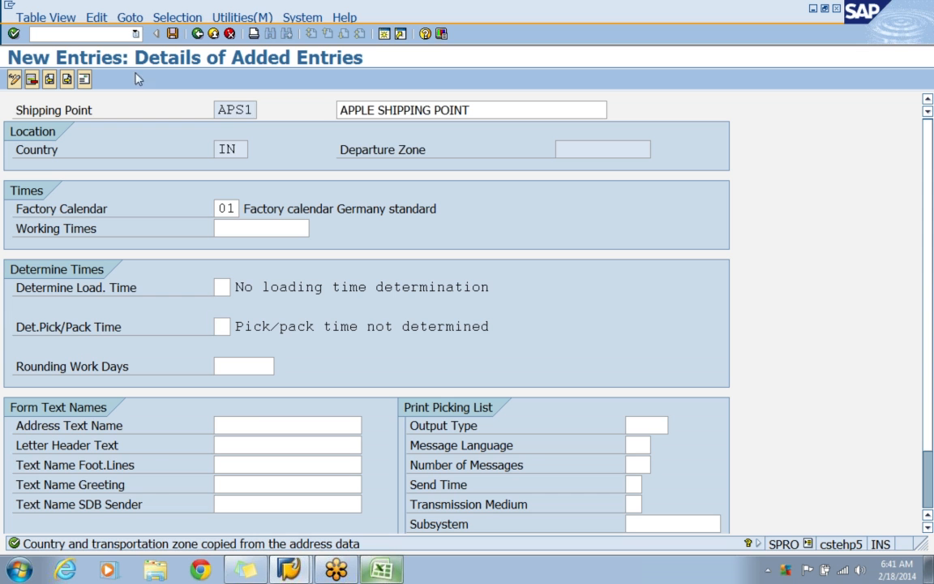
left_click(197, 34)
left_click(197, 34)
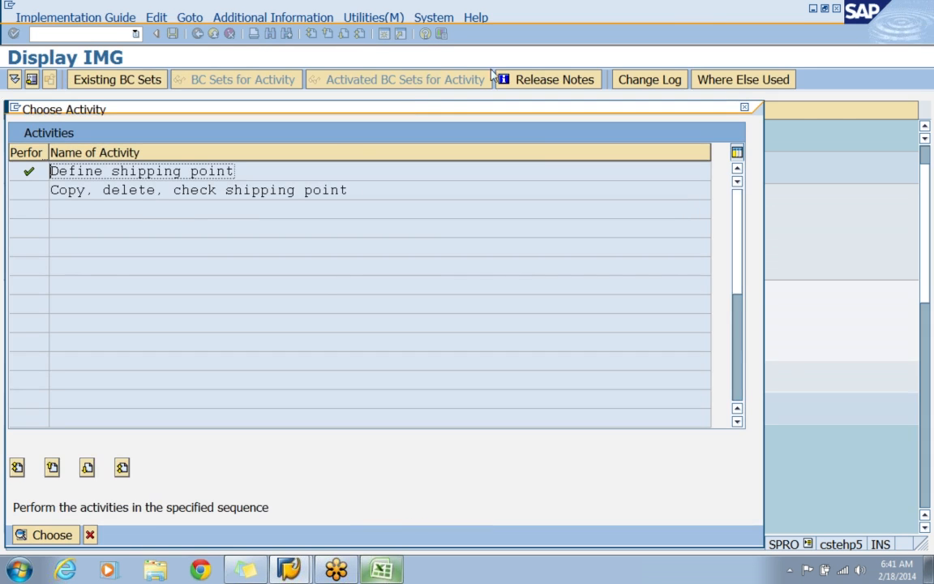
left_click(745, 108)
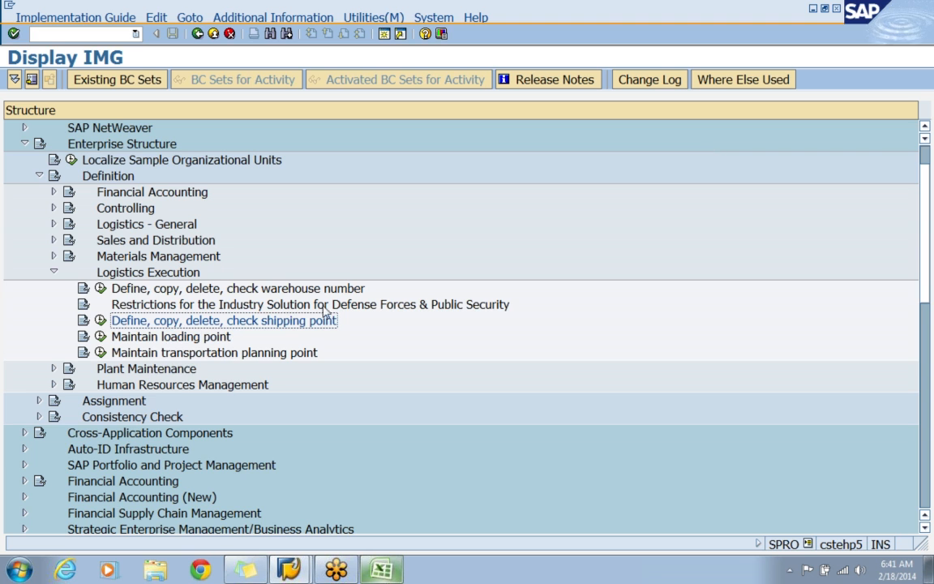
Collapse the Logistics Execution and Definition nodes and expand Assignment under Enterprise Structure.
left_click(55, 274)
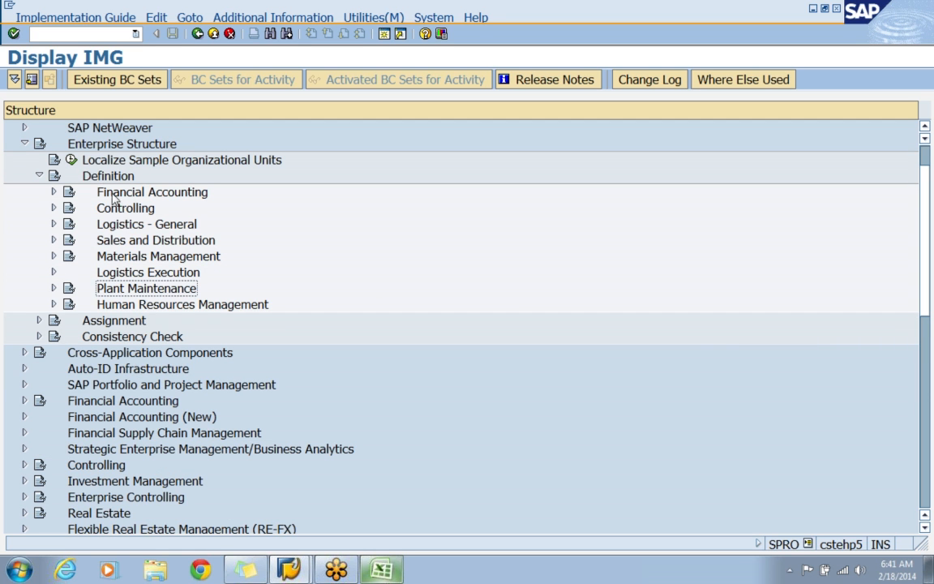
left_click(39, 175)
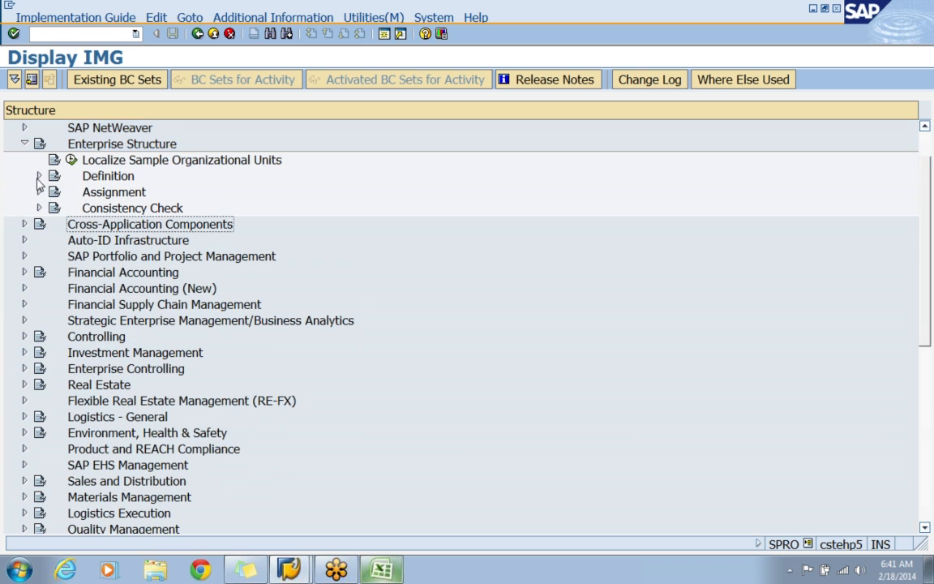
left_click(99, 194)
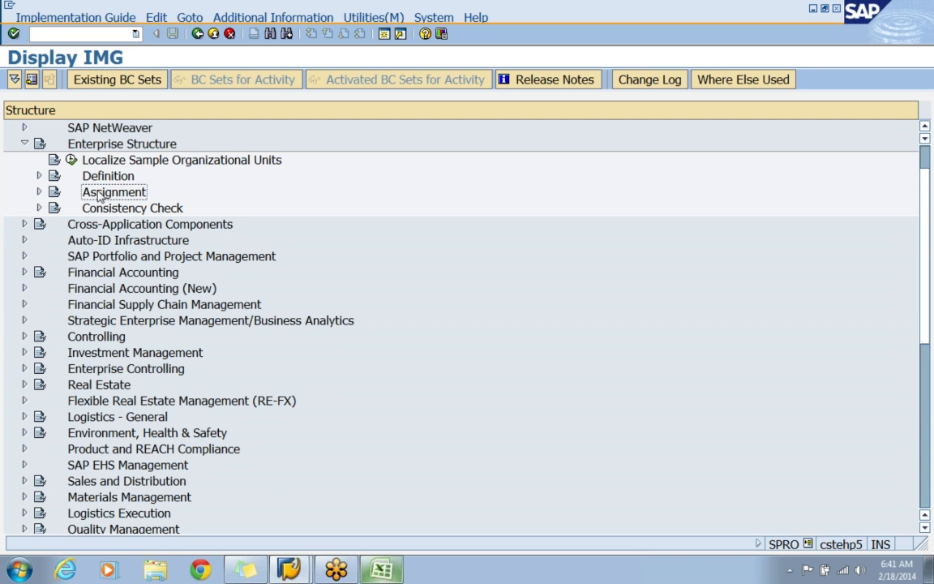
left_click(39, 192)
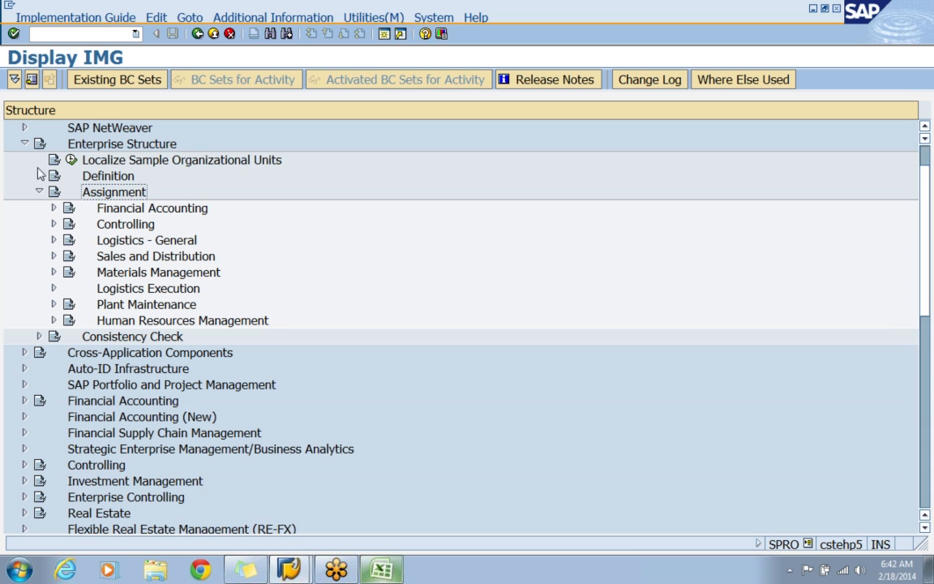
left_click(39, 175)
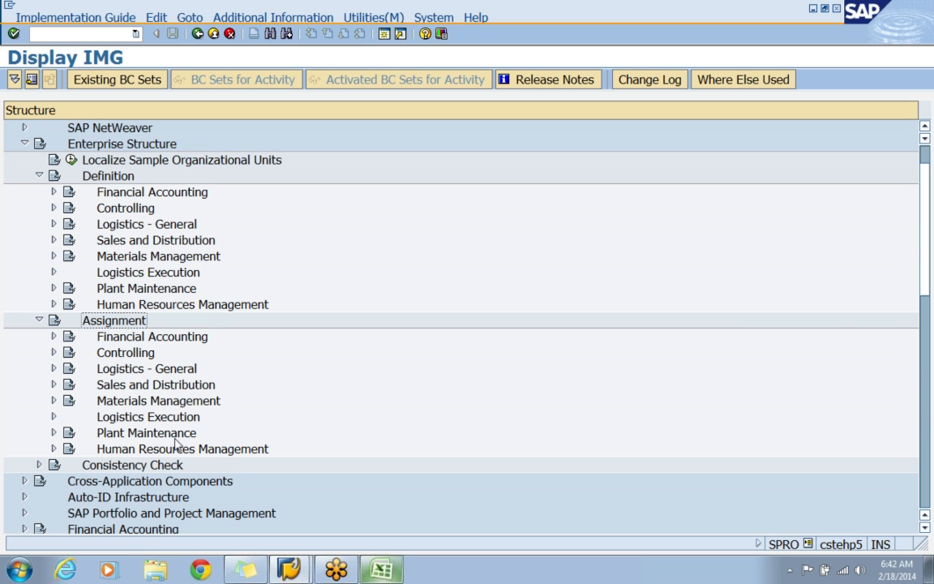
left_click(39, 176)
Expand Financial Accounting under Assignment and open the activity Assign company code to company.
left_click(103, 211)
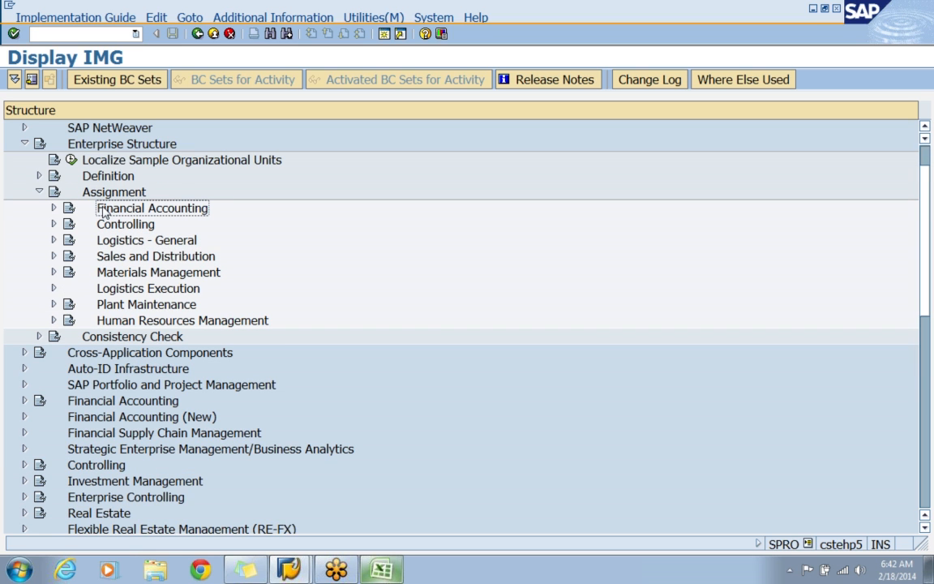
left_click(53, 208)
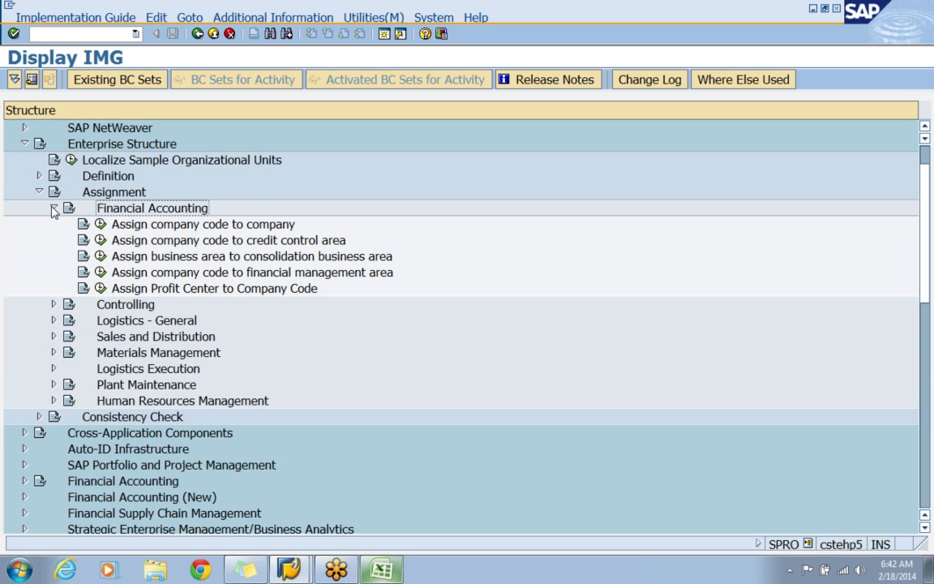
left_click(154, 228)
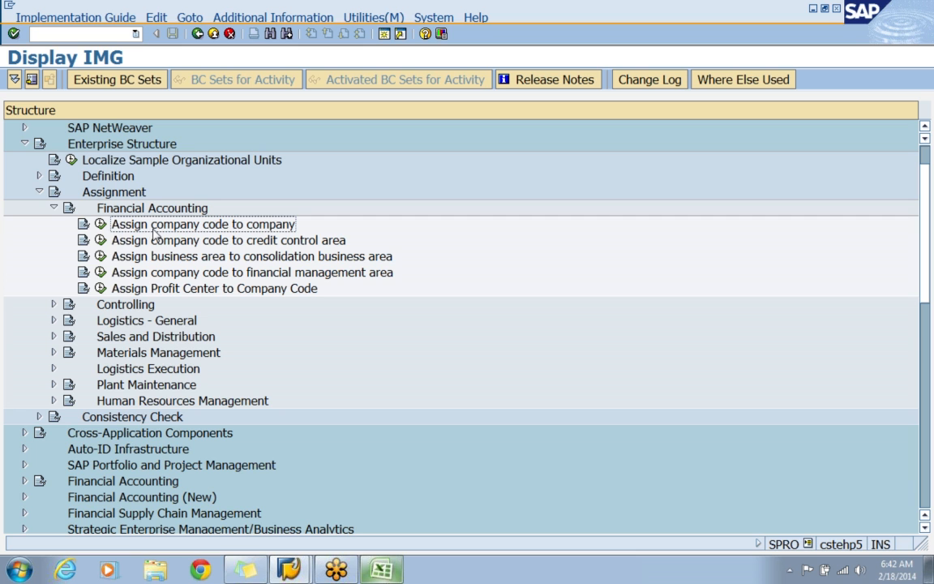
left_click(99, 226)
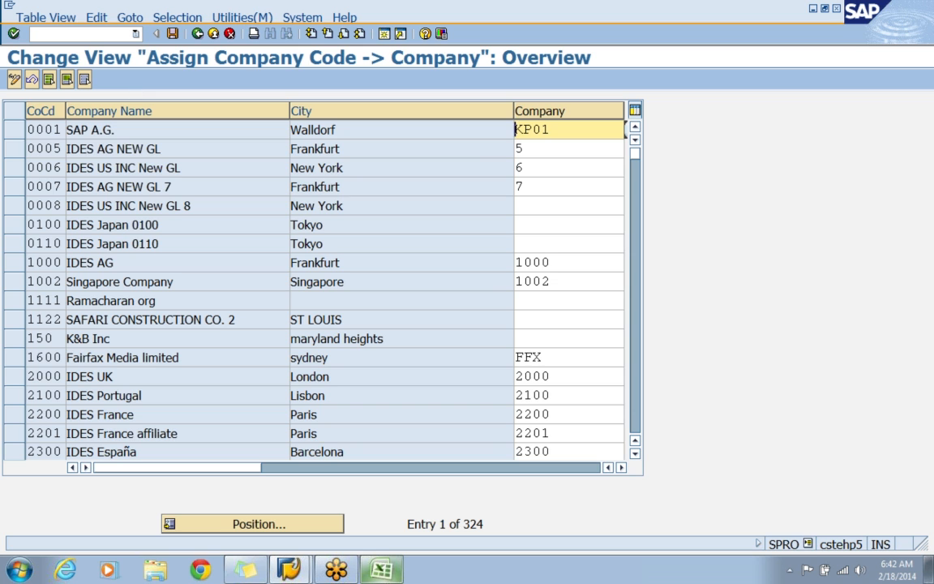
Position the list at company code APIN, switching to the Excel enterprise structure sheet to look up the code and back to SAP.
left_click(285, 525)
type("APP1")
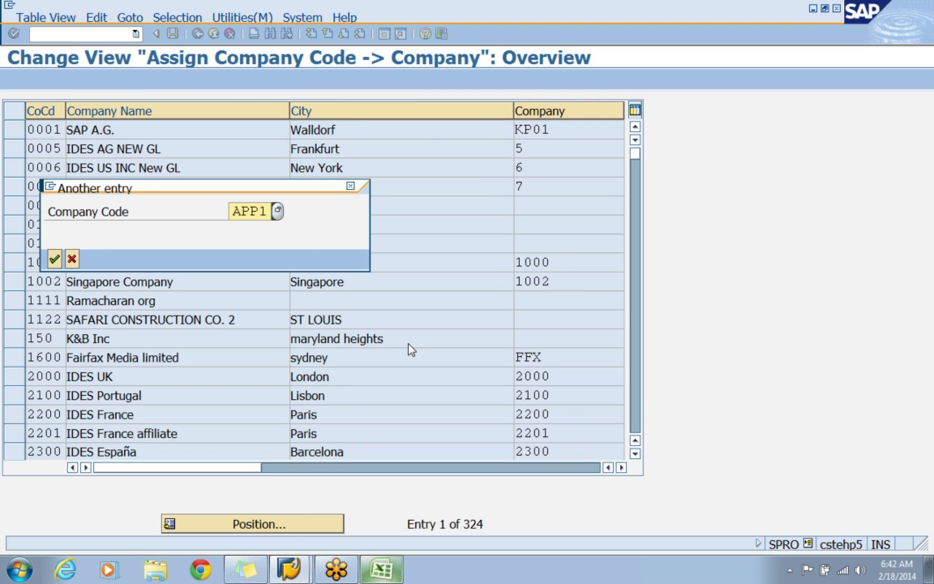
left_click(381, 570)
scroll(385, 499, "up", 7)
scroll(384, 498, "up", 3)
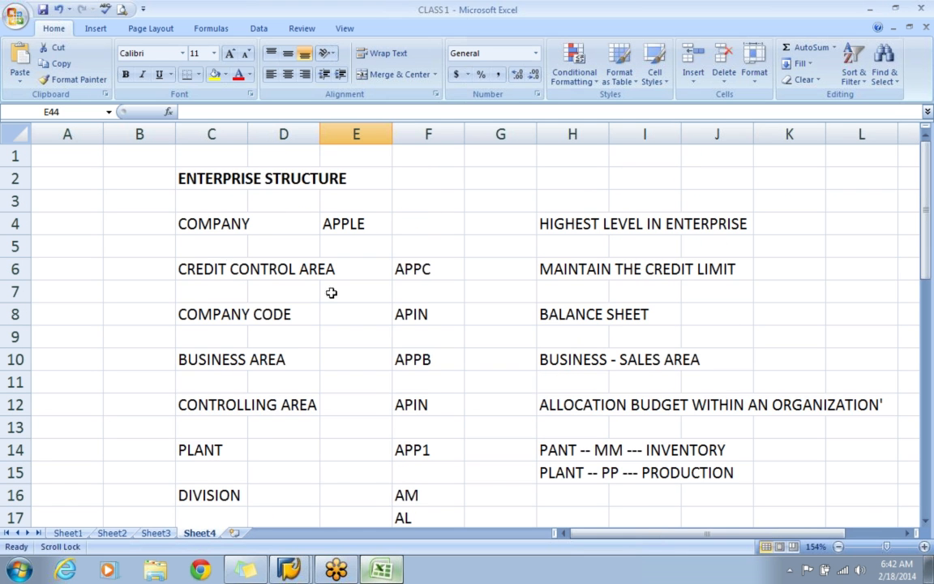
left_click(186, 324)
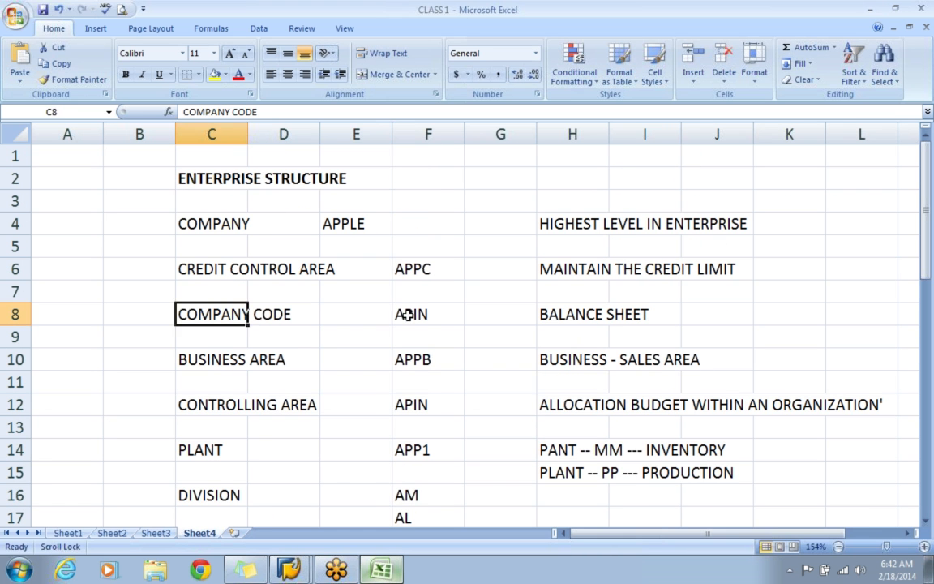
key("alt+Tab")
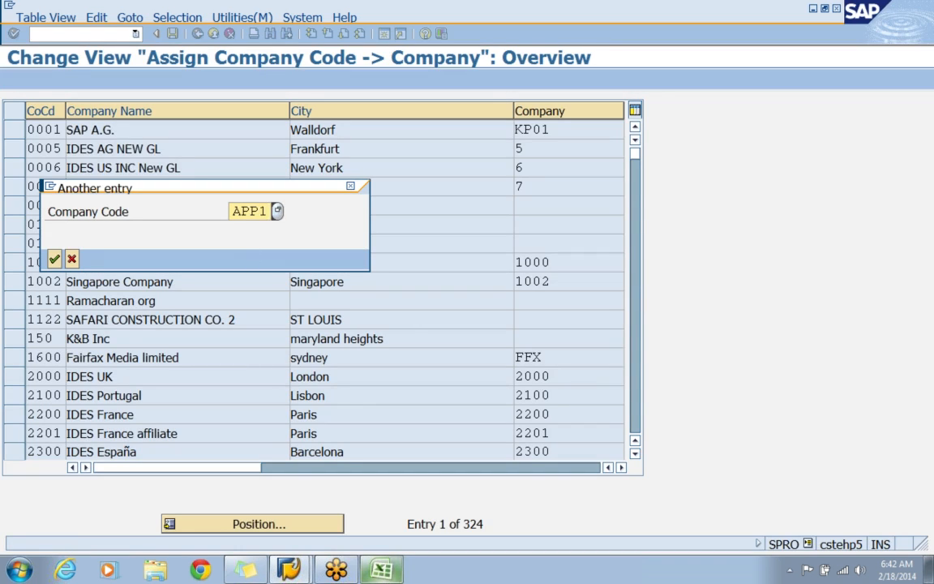
key("BackSpace")
key("BackSpace")
type("IN")
left_click(54, 259)
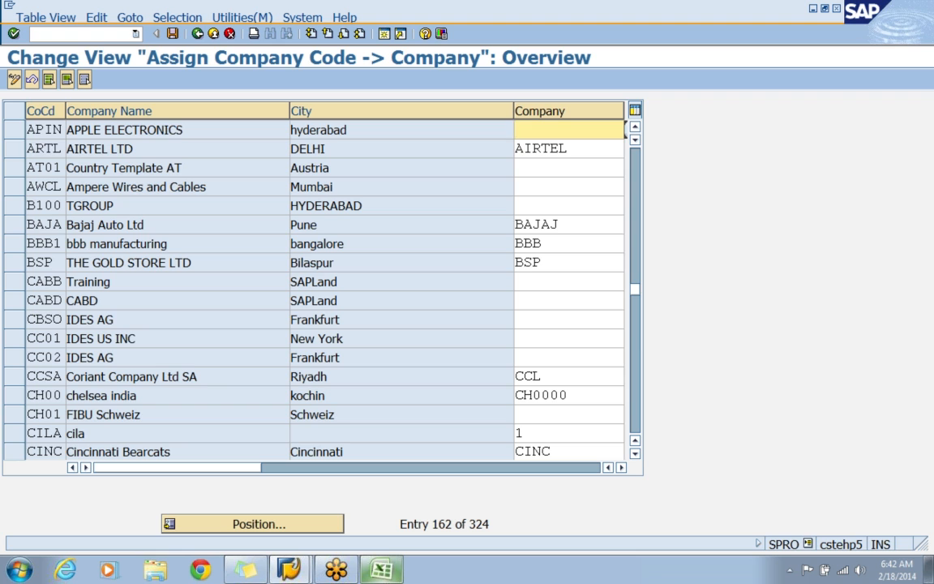
Assign company APPLE to company code APIN, narrow the City column, and pick APPLE ELECTRONICS from the list of possible companies.
type("APPLE")
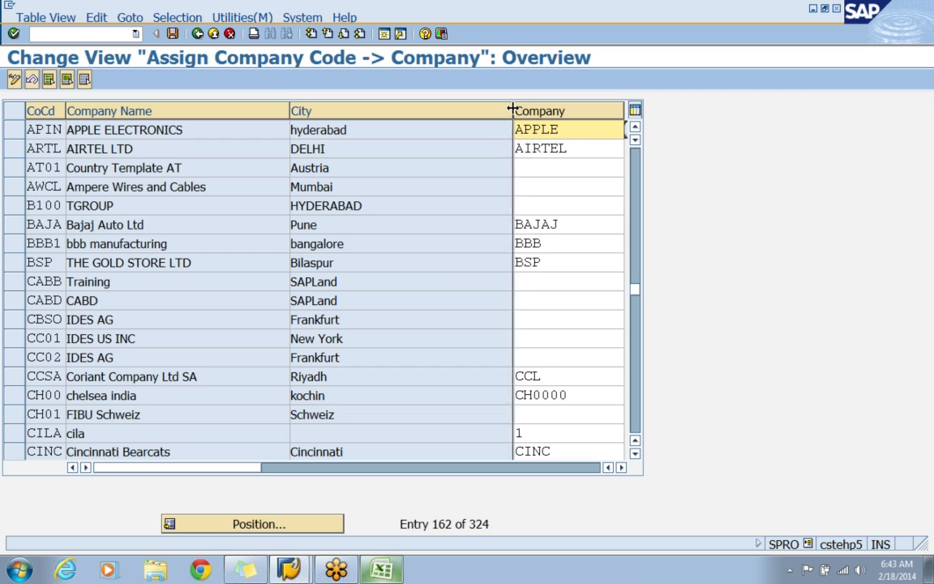
left_click_drag(512, 107, 444, 108)
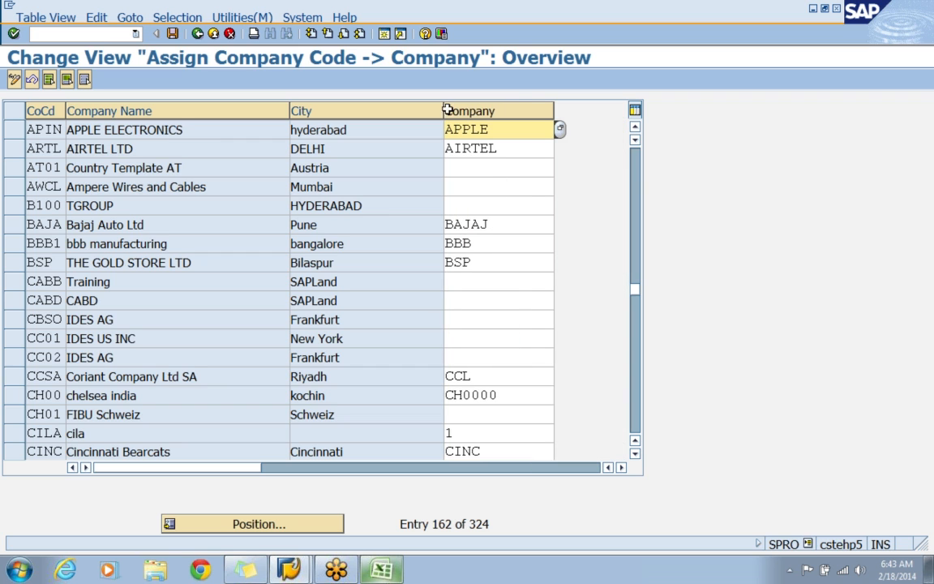
left_click(560, 129)
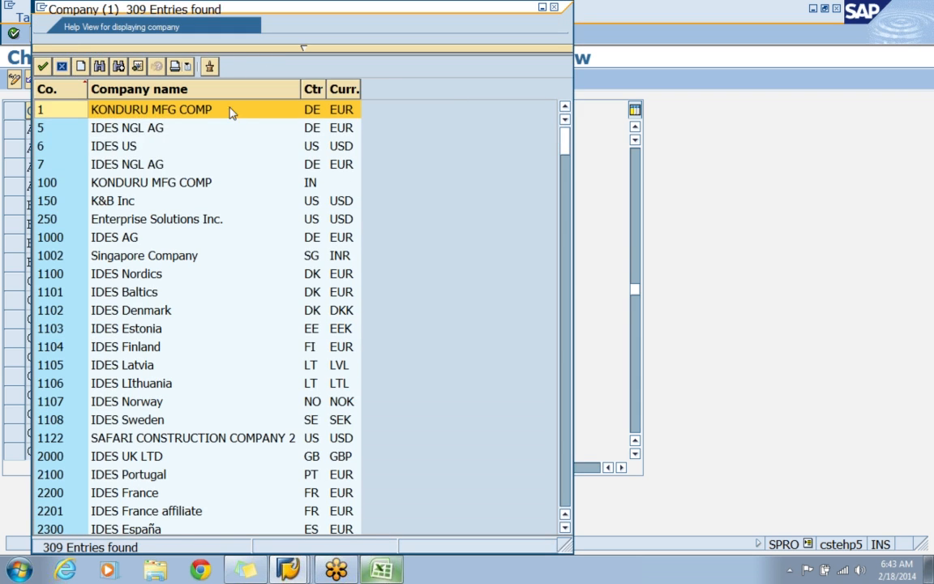
scroll(243, 215, "down", 15)
scroll(227, 239, "up", 4)
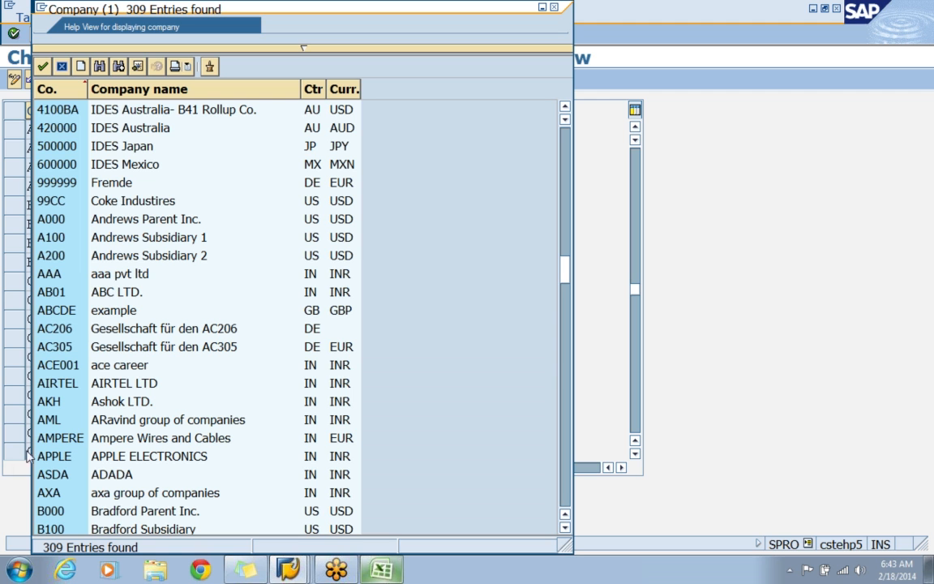
left_click(184, 458)
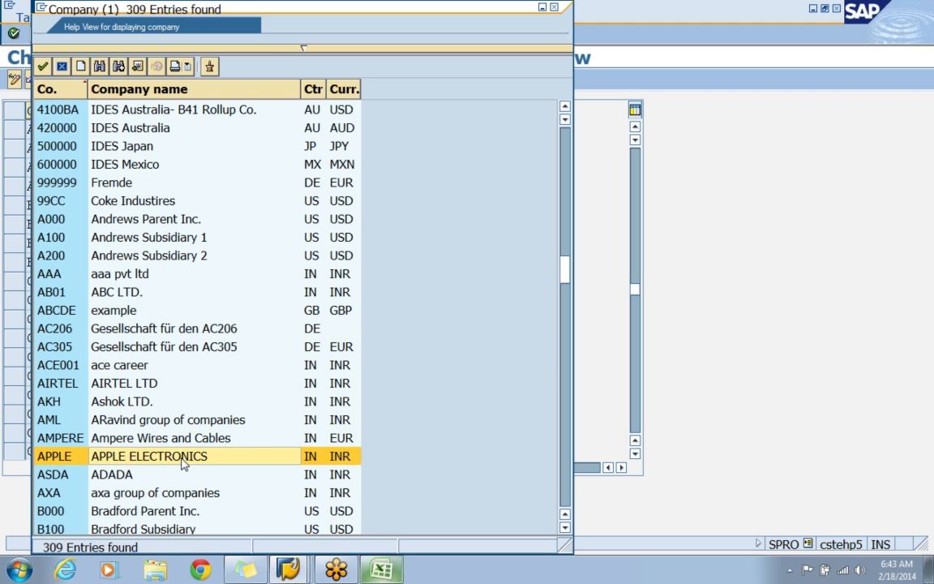
double_click(274, 458)
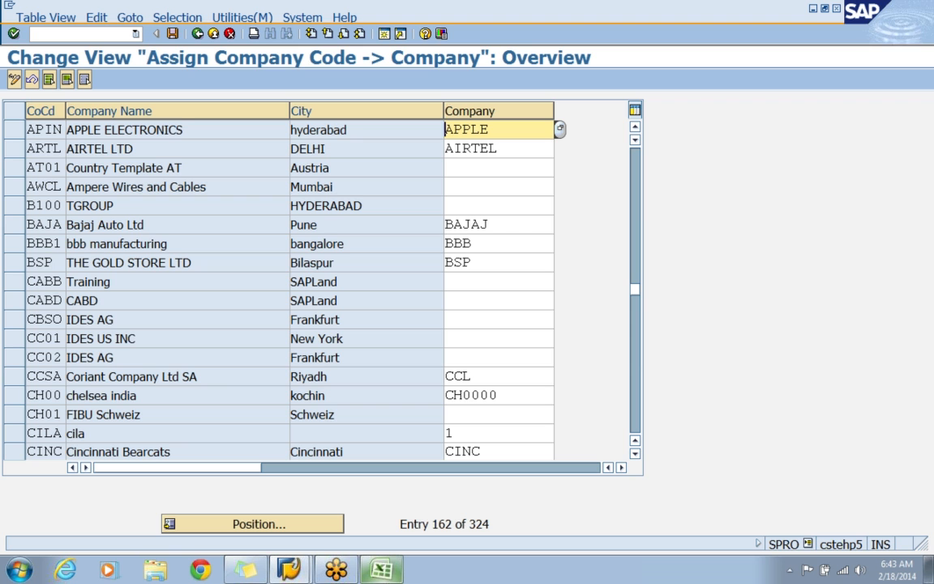
Save the company assignment under the APPLE - ENTERPRISE STRUCTURE customizing request and return to the customizing guide.
left_click(172, 33)
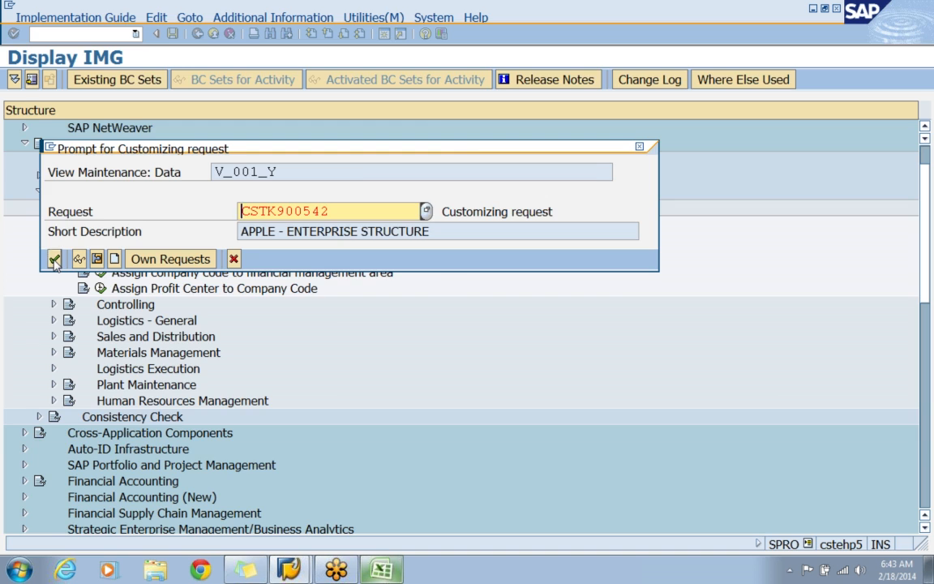
left_click(54, 260)
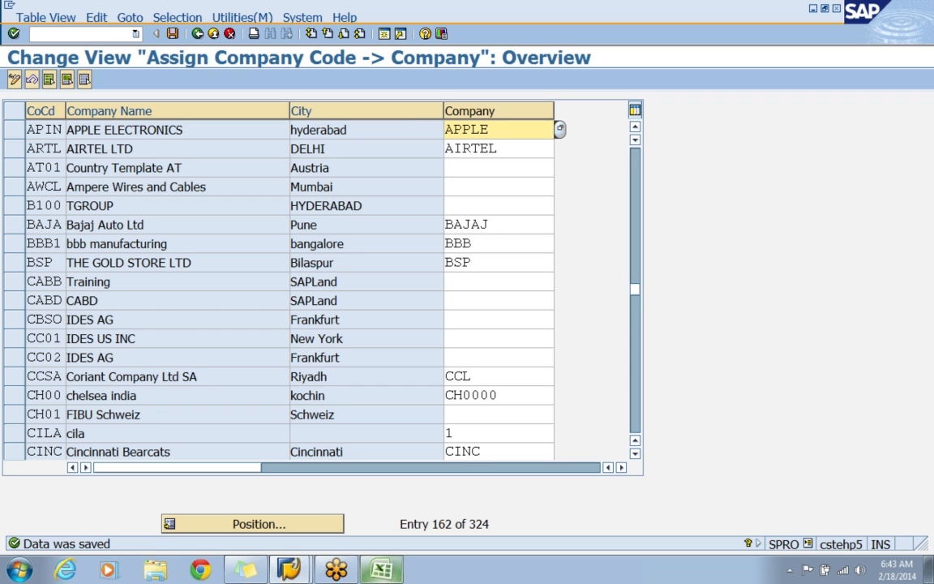
left_click(198, 34)
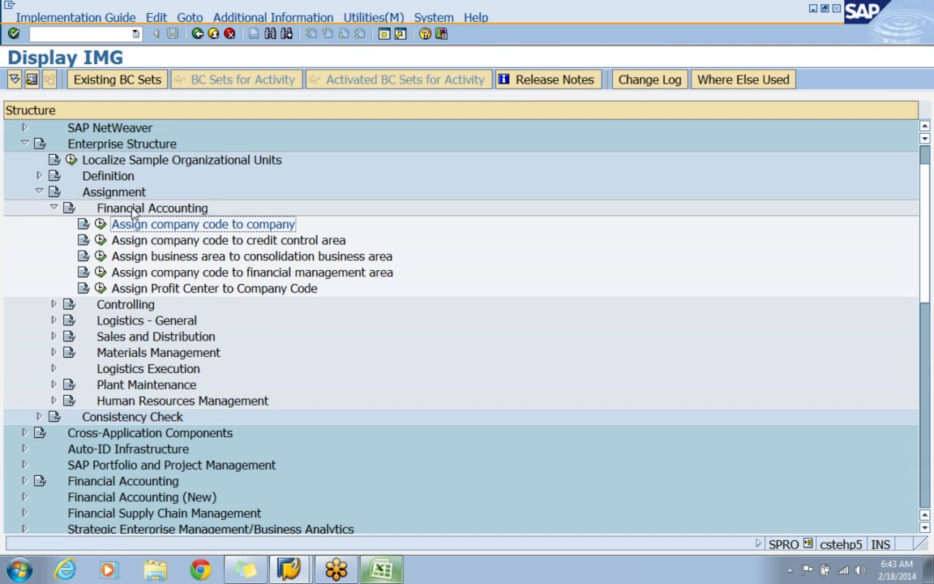
Open the activity Assign company code to credit control area and position the list at company code APIN.
left_click(250, 240)
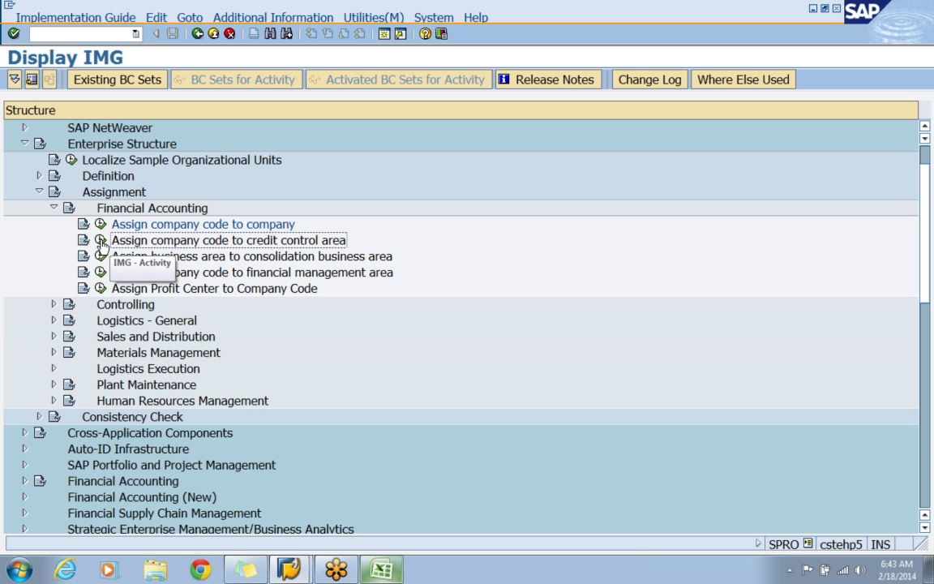
left_click(100, 242)
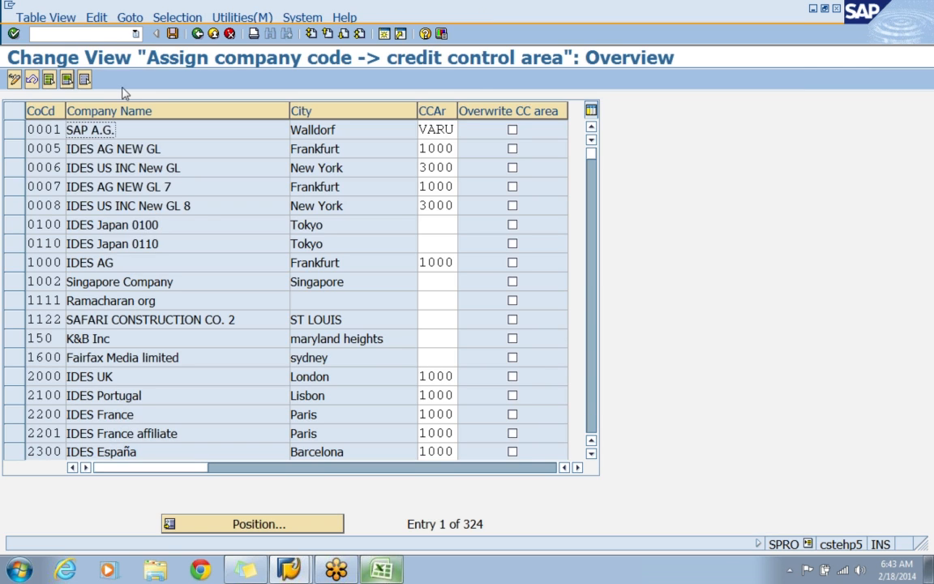
left_click(302, 527)
type("APIN")
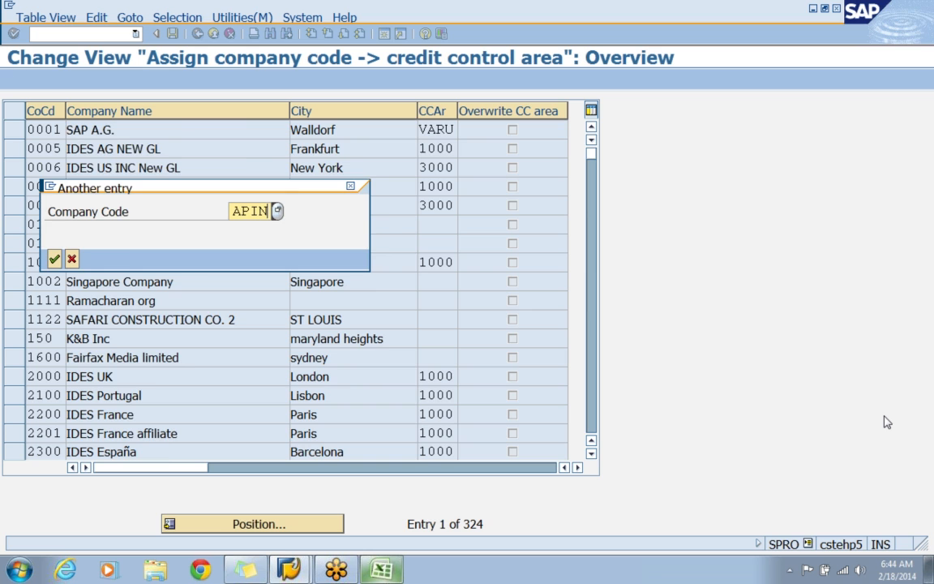
key("Return")
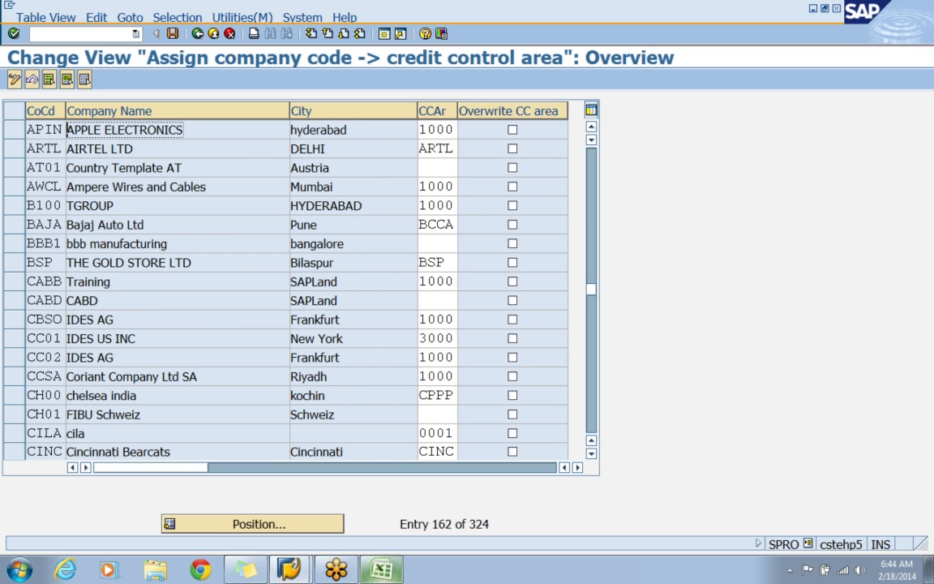
Set the credit control area of company code APIN to APPC, looking up the code in the Excel sheet and returning to SAP.
key("Tab")
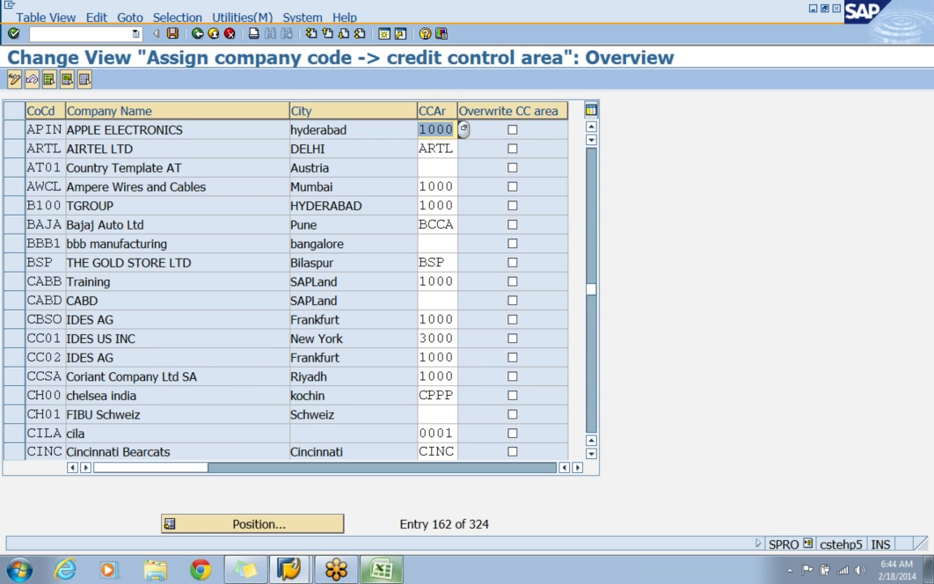
key("Delete")
left_click(381, 570)
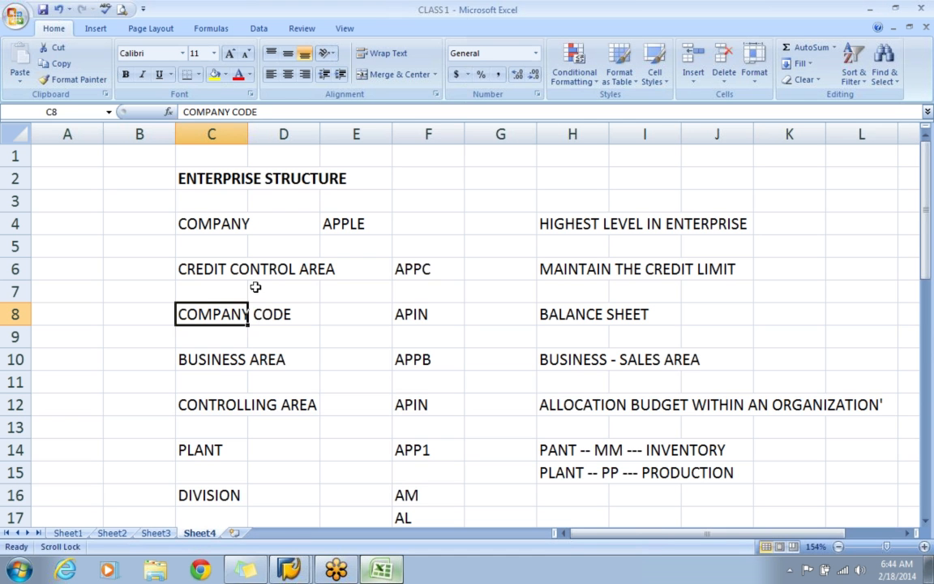
left_click(412, 283)
left_click(417, 268)
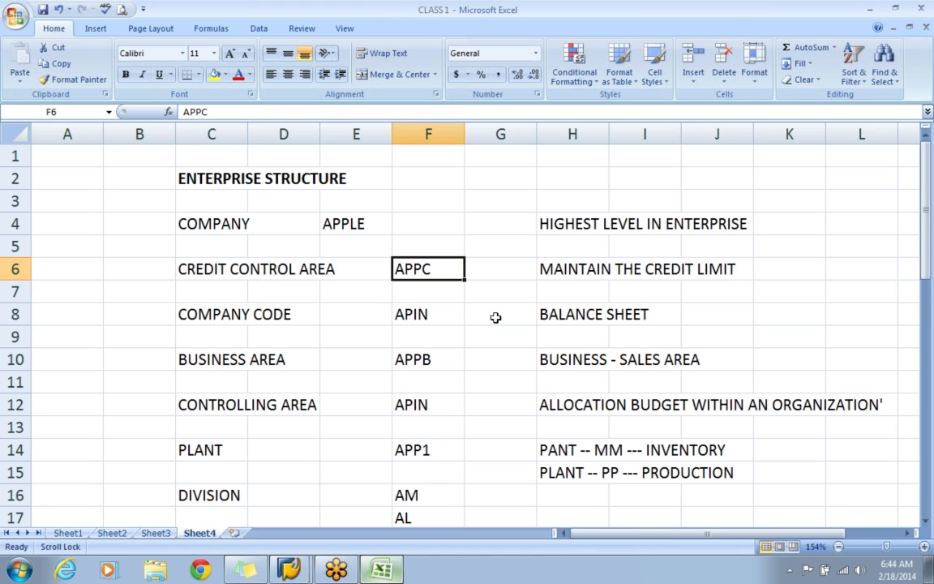
key("alt+Tab")
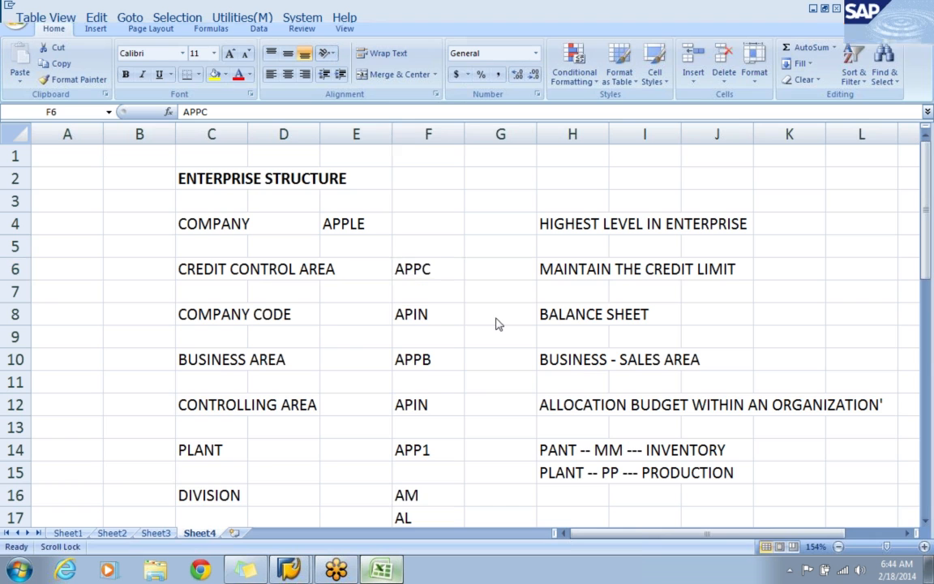
type("APPC")
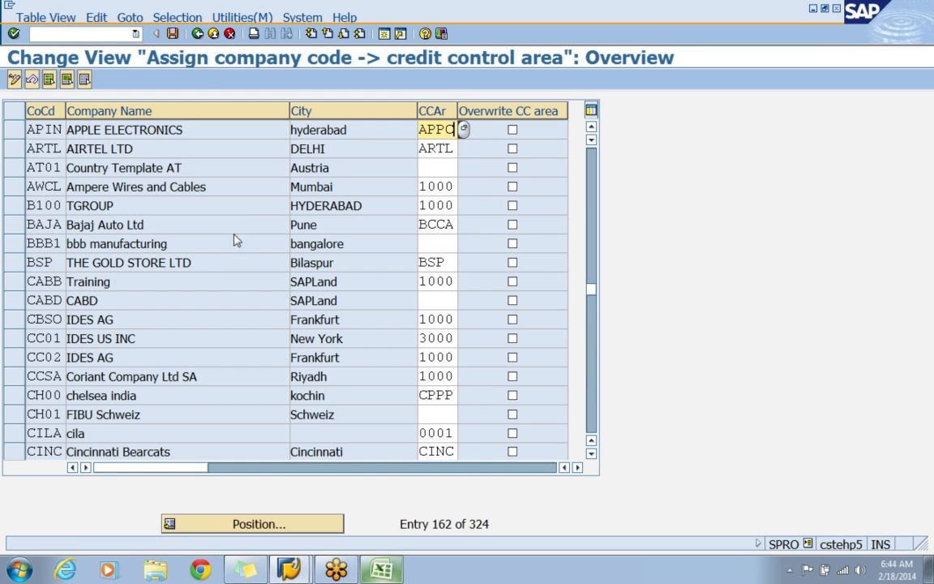
Save the credit control area assignment under the proposed customizing request and return to the Financial Accounting assignment activities.
left_click(172, 40)
left_click(55, 259)
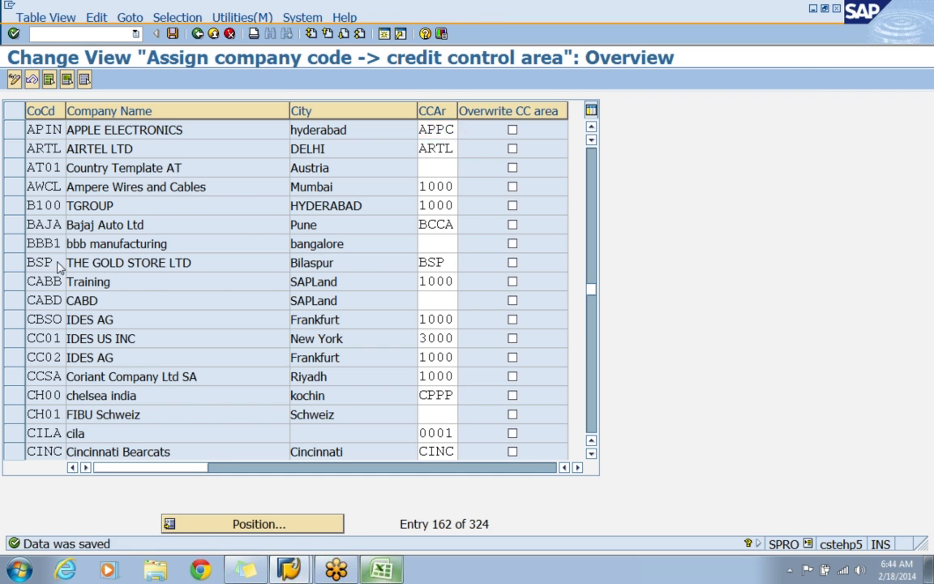
key("F3")
left_click(201, 227)
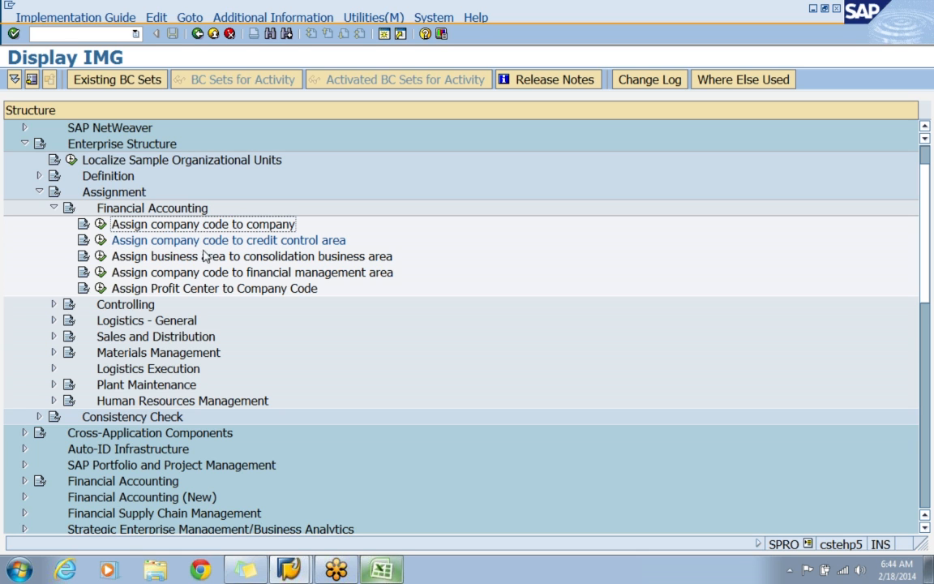
left_click(202, 242)
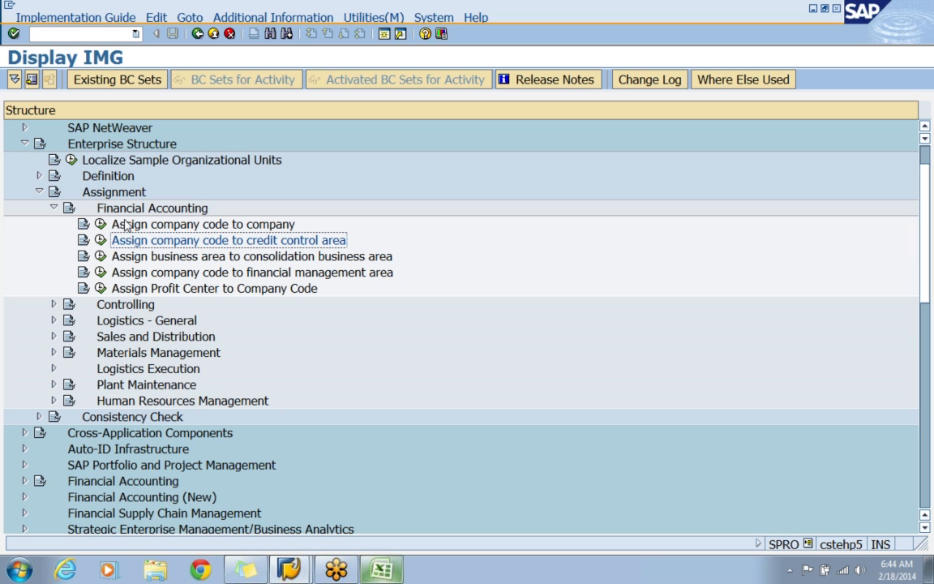
Open the Controlling activity Assign company code to controlling area and position the list at controlling area APIN.
left_click(54, 208)
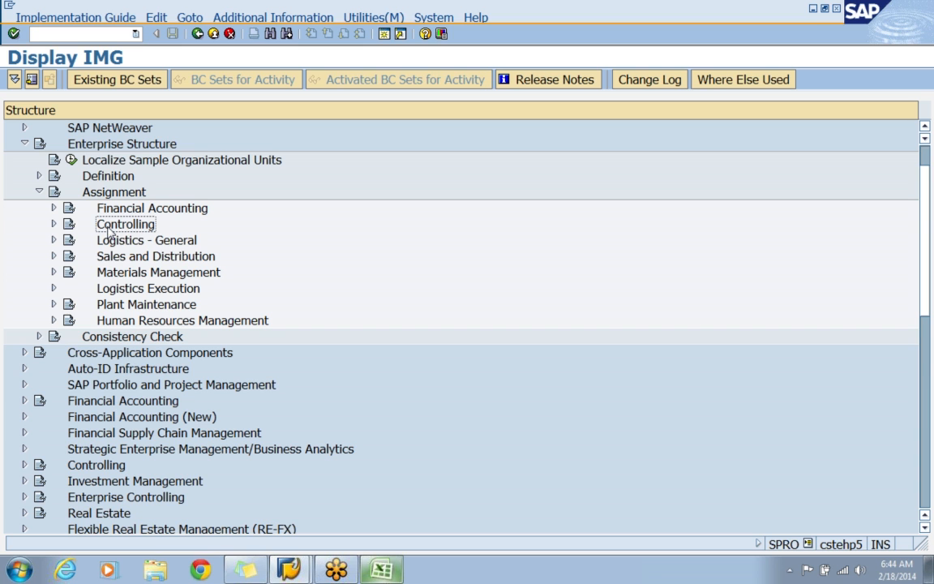
left_click(54, 224)
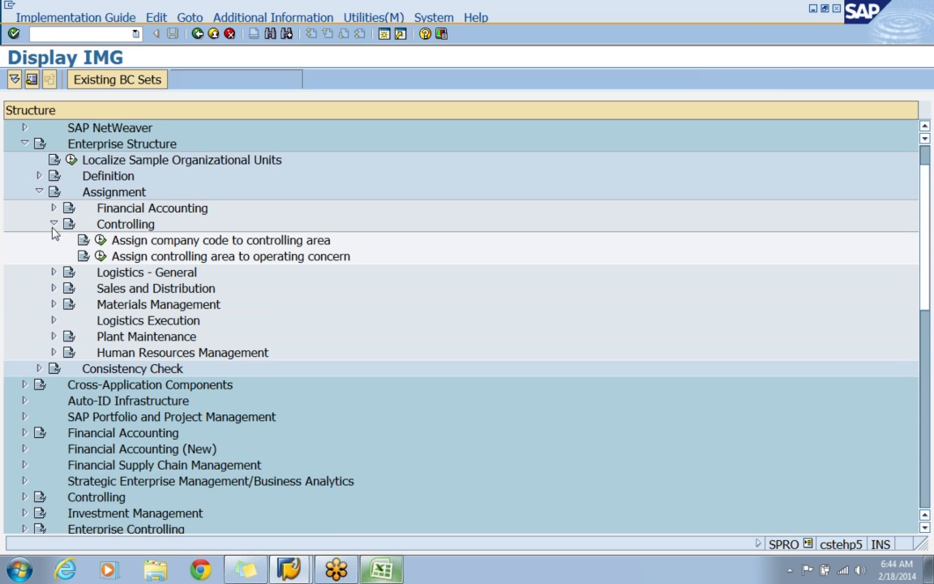
left_click(149, 243)
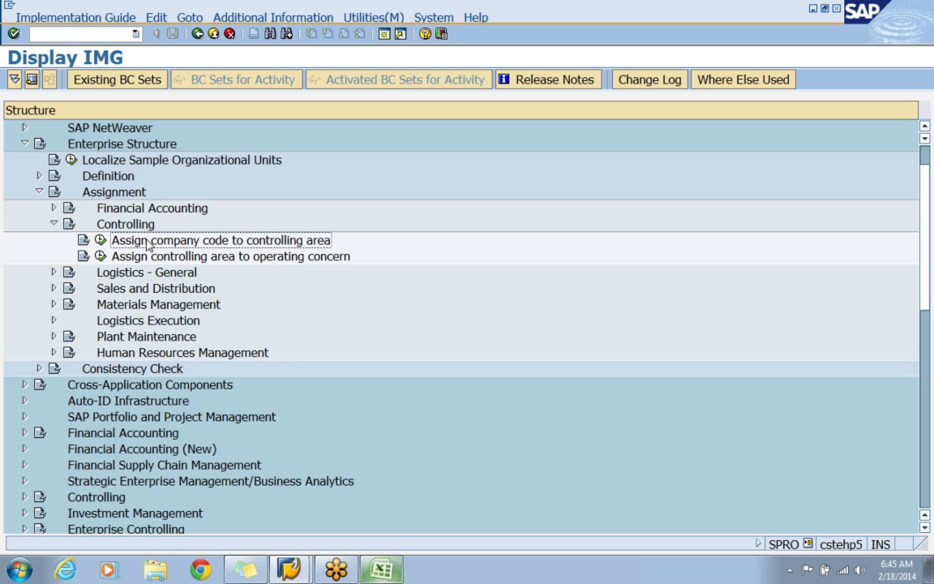
left_click(100, 241)
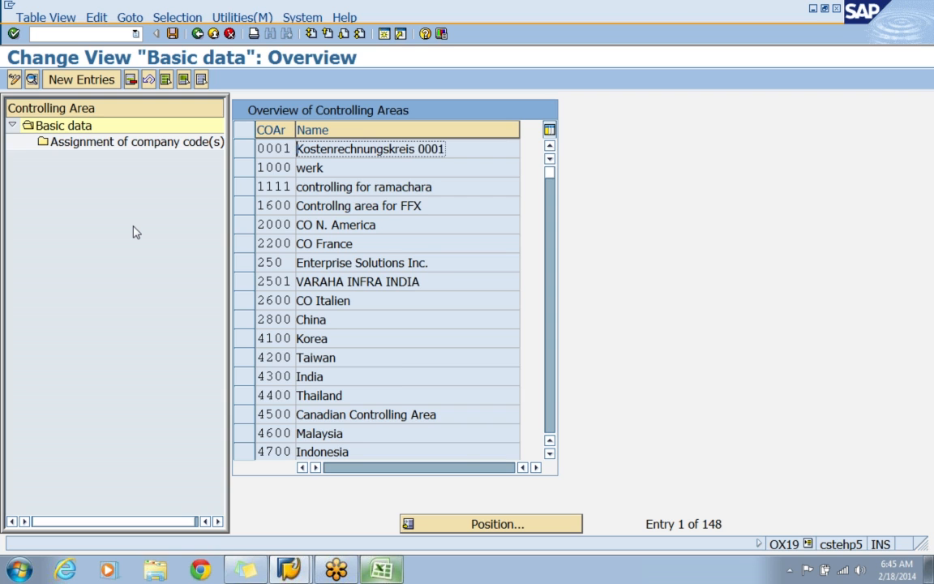
left_click(477, 525)
type("APIN")
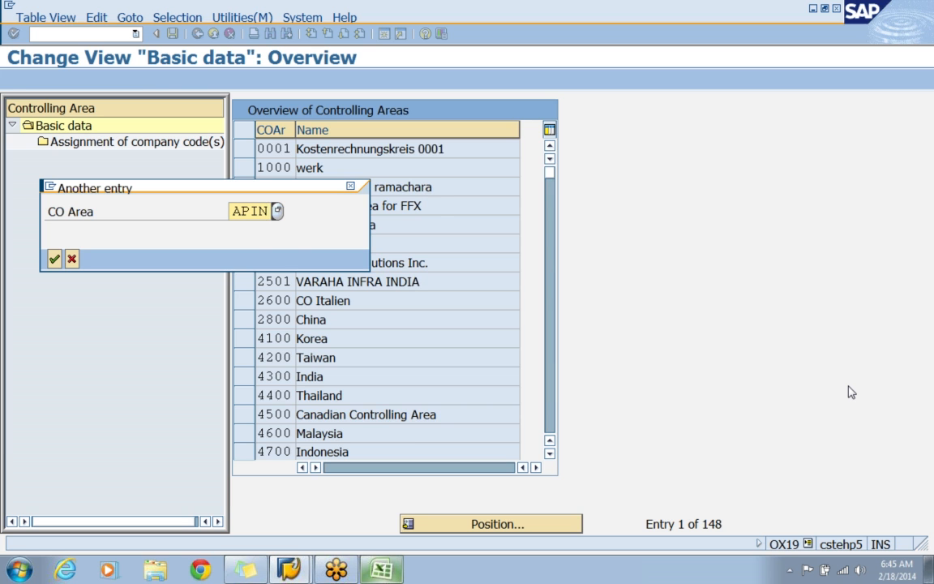
key("Return")
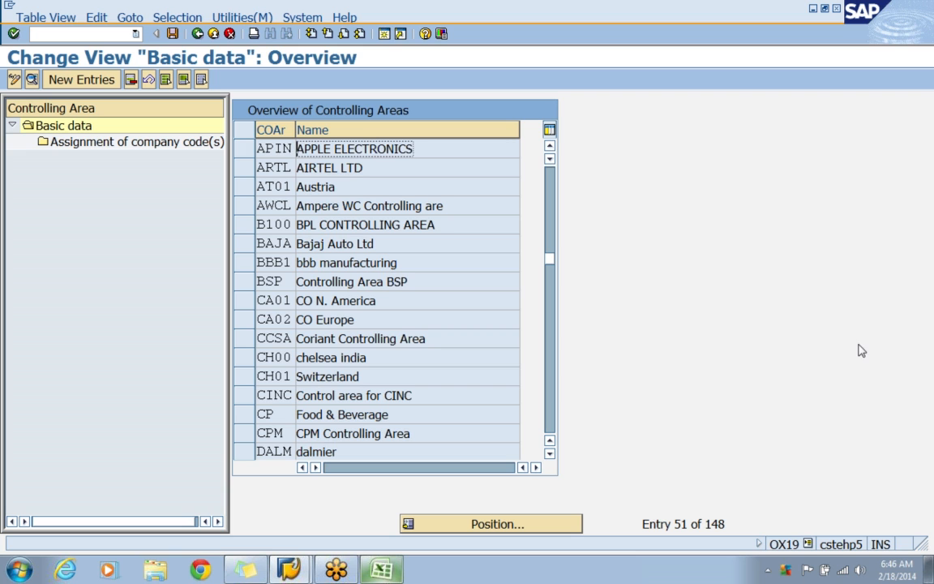
Open the company code assignments of controlling area APIN and add a new entry for company code APIN.
left_click(245, 149)
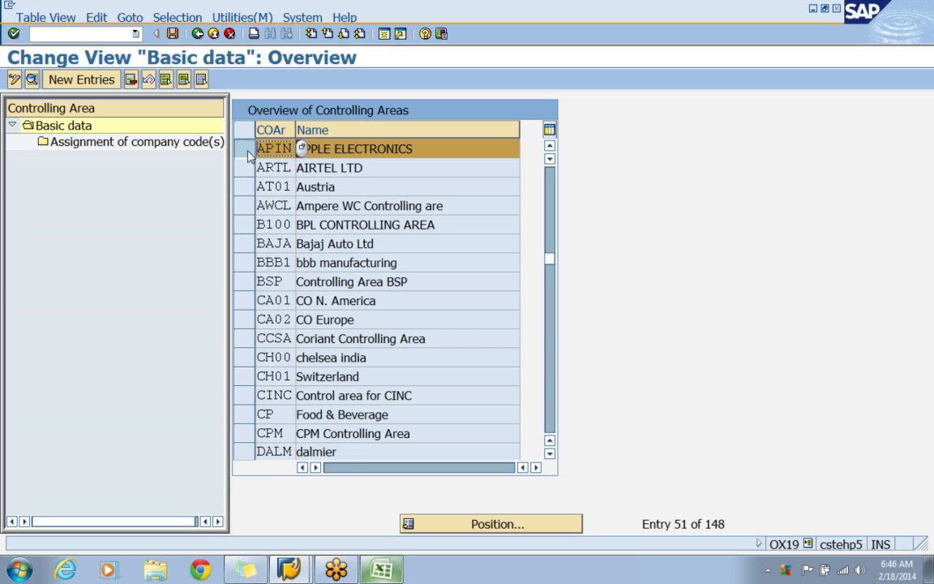
left_click(140, 143)
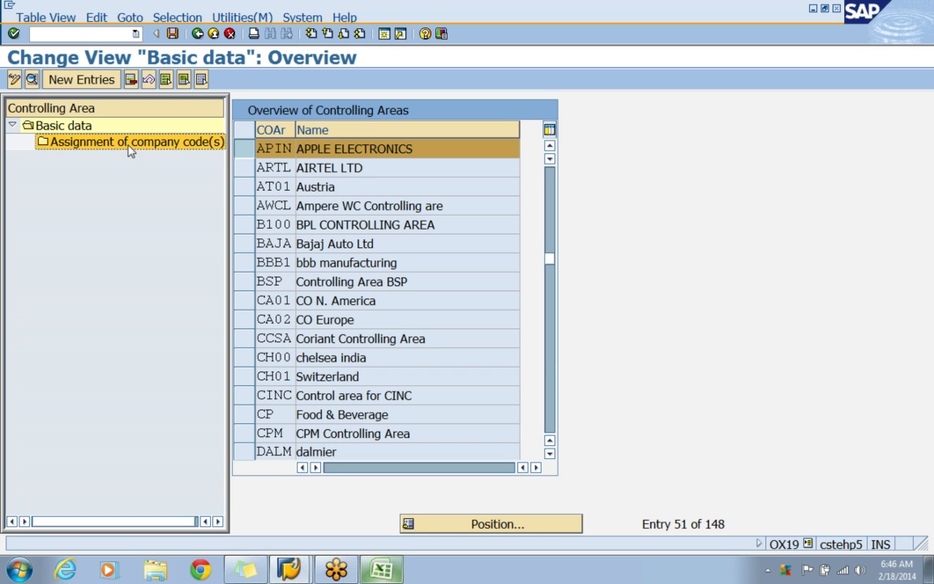
double_click(128, 144)
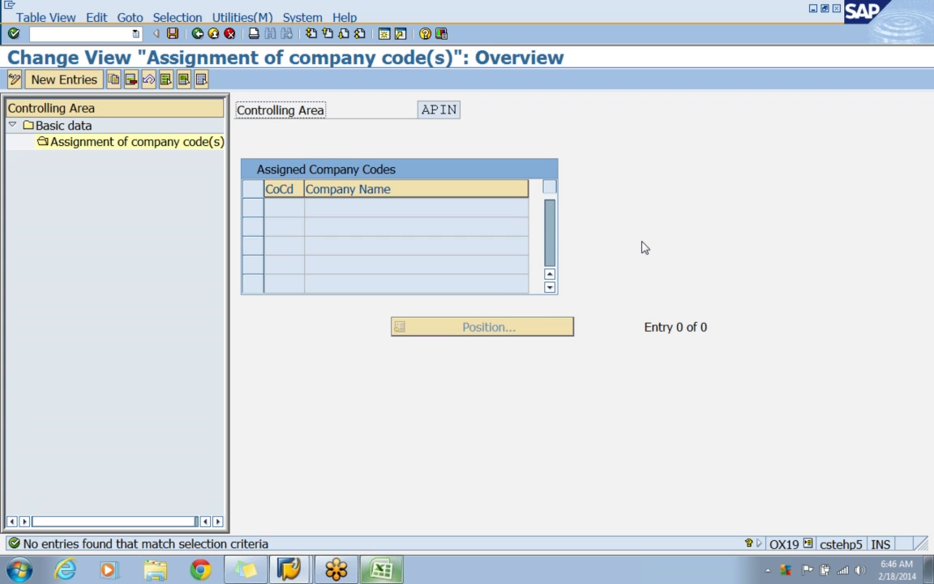
left_click(64, 79)
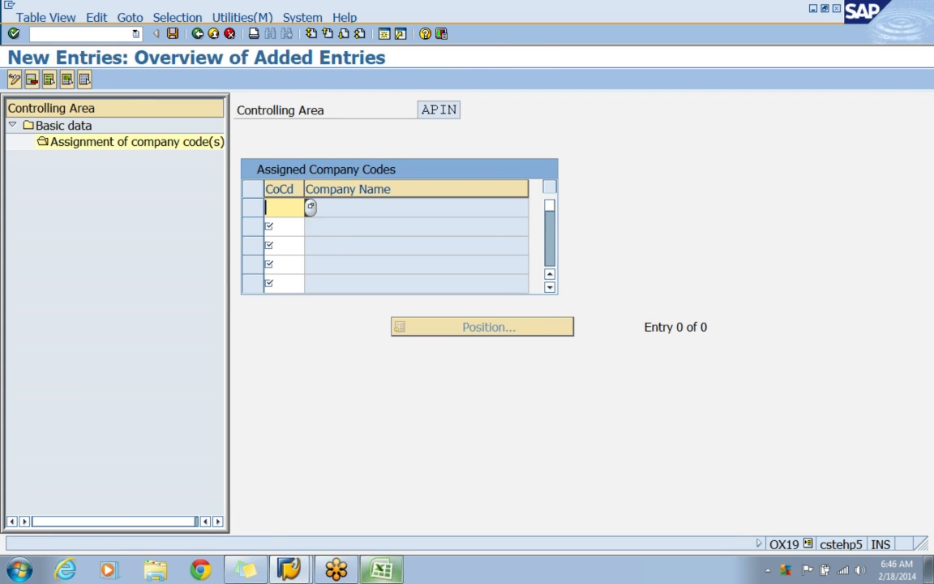
type("APIN")
key("Return")
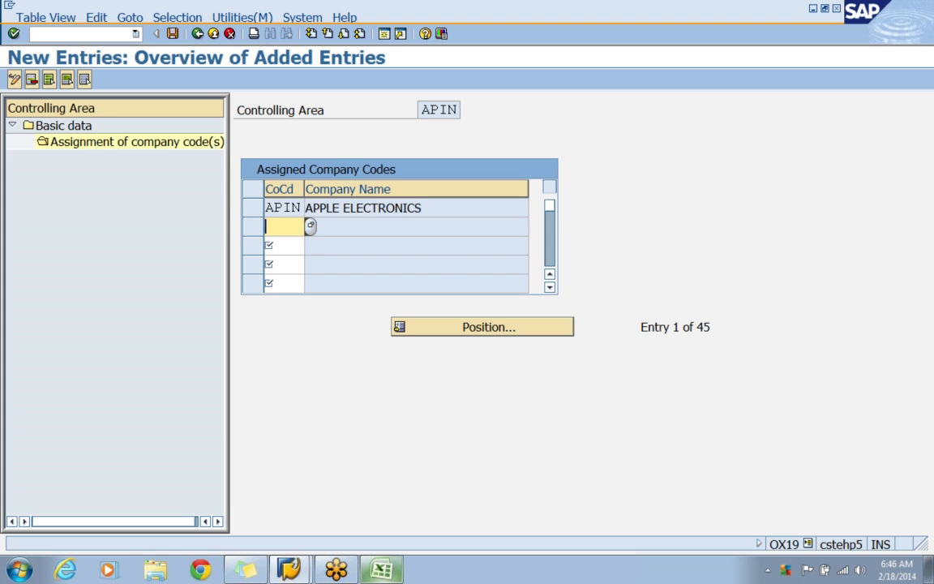
left_click(429, 109)
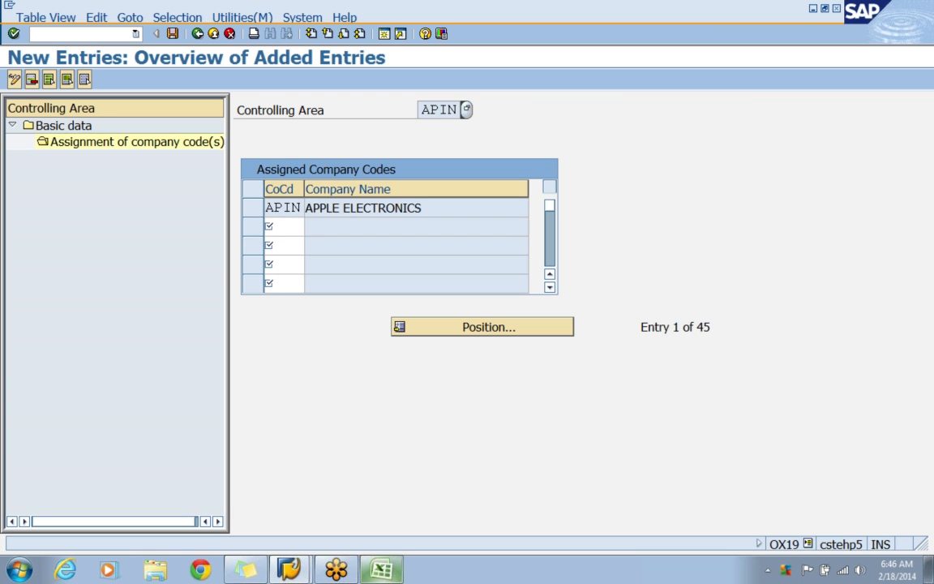
Save the controlling area assignment under the APPLE - ENTERPRISE STRUCTURE customizing request and return to the customizing guide.
left_click(172, 34)
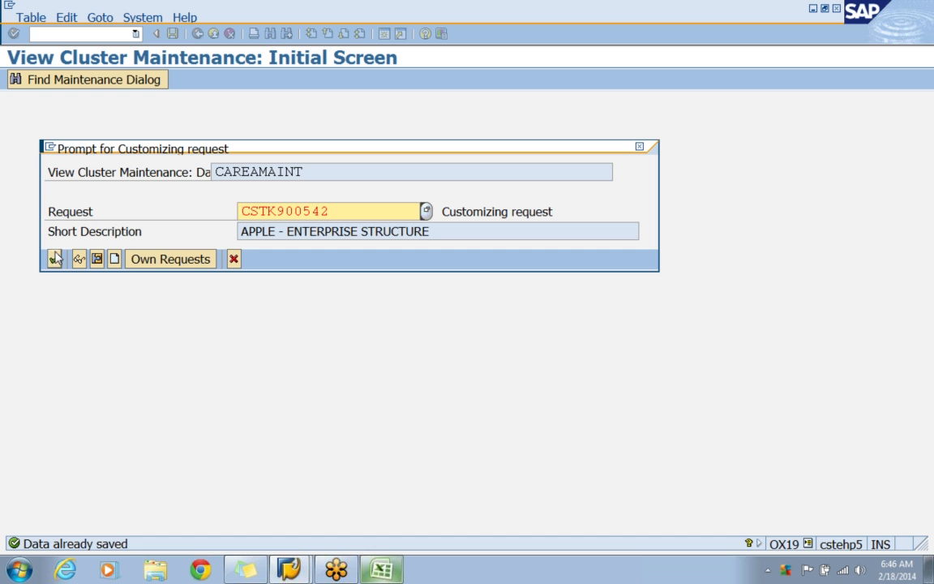
left_click(54, 258)
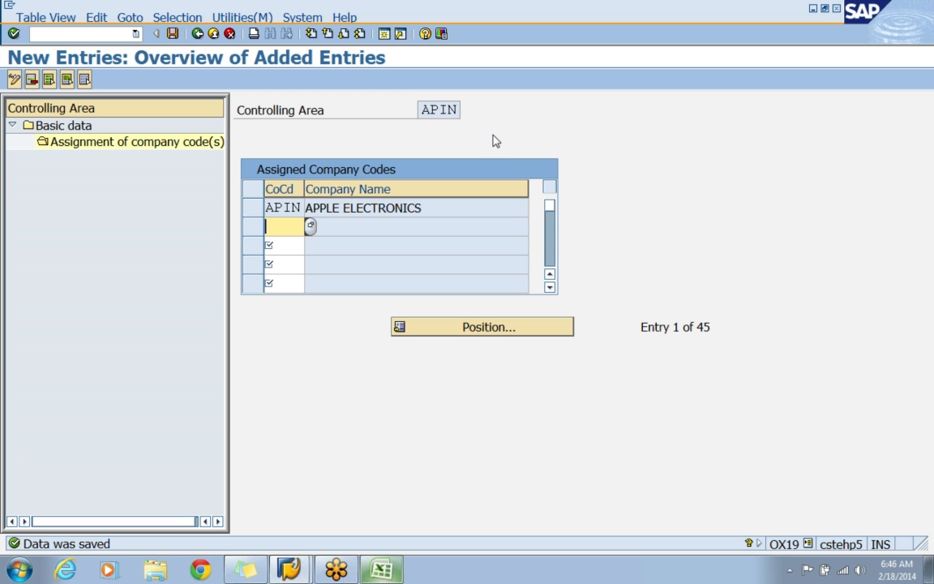
left_click(198, 35)
left_click(198, 36)
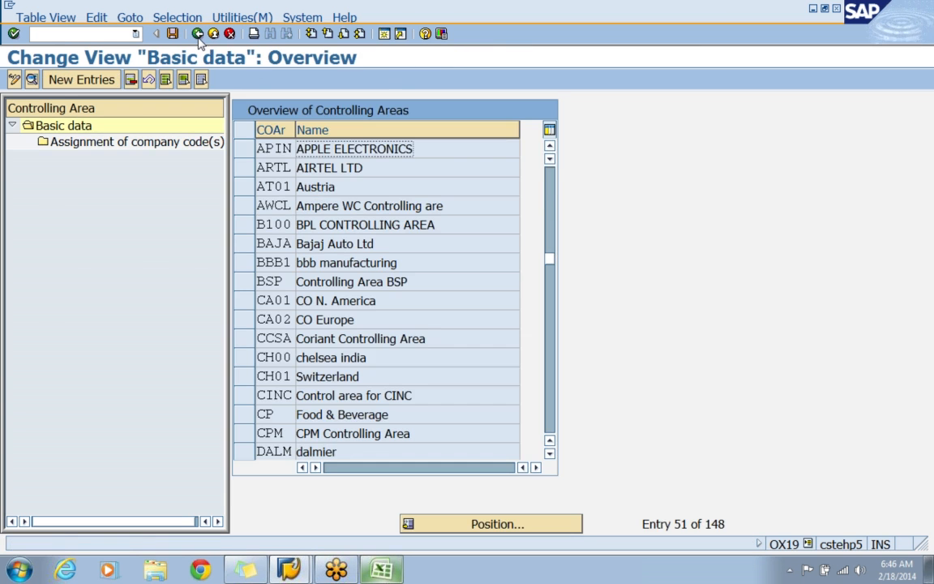
left_click(198, 36)
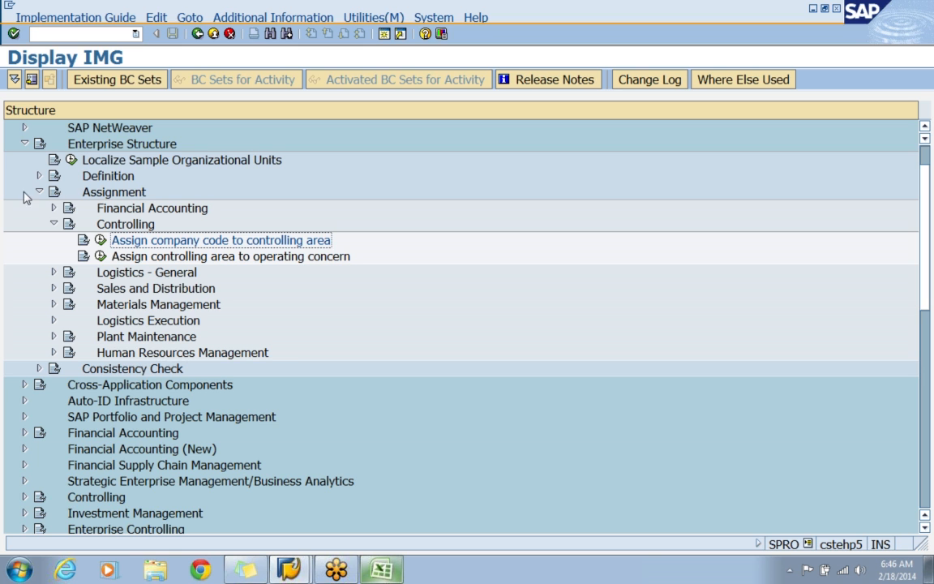
Open the Logistics - General activity Assign plant to company code and position the list at plant APP1.
left_click(54, 224)
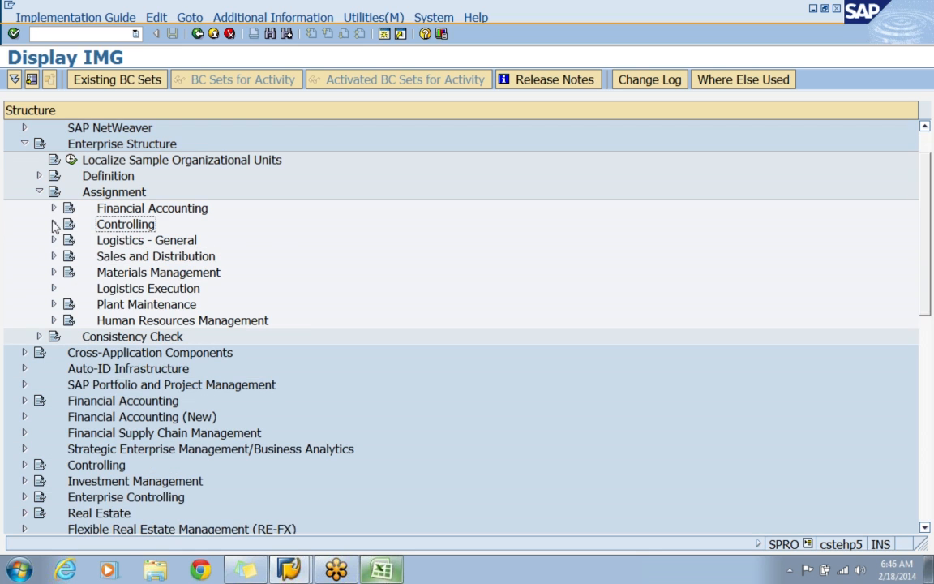
left_click(121, 243)
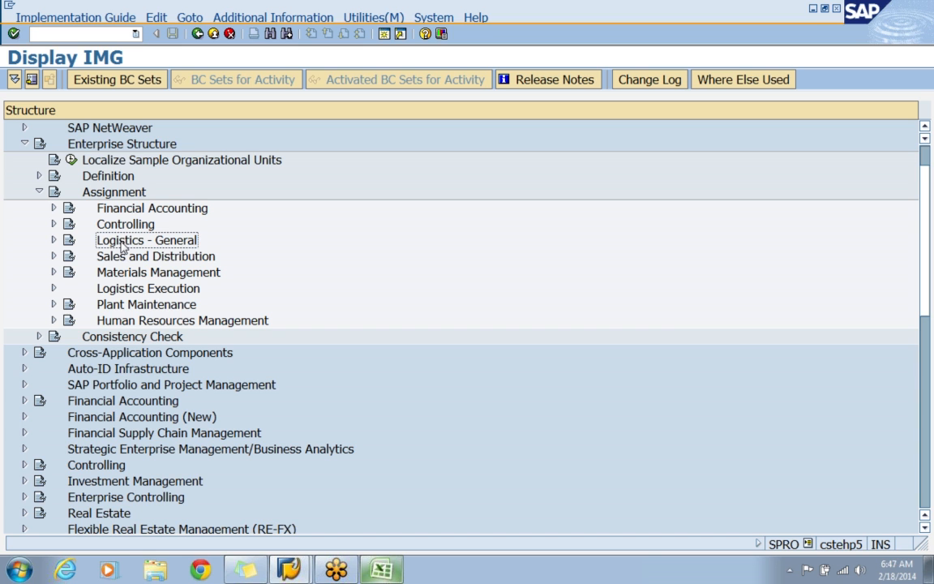
left_click(53, 240)
left_click(123, 258)
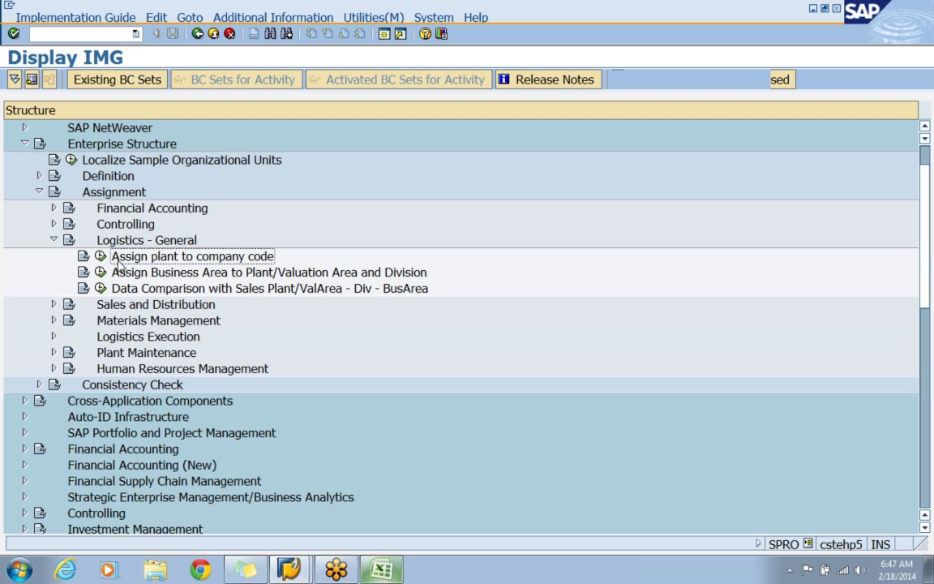
left_click(99, 256)
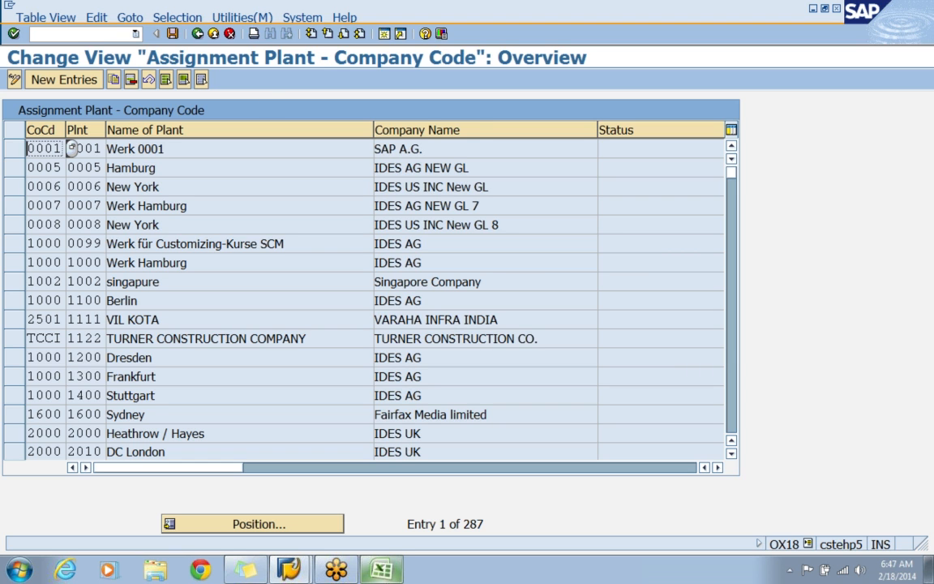
left_click(235, 524)
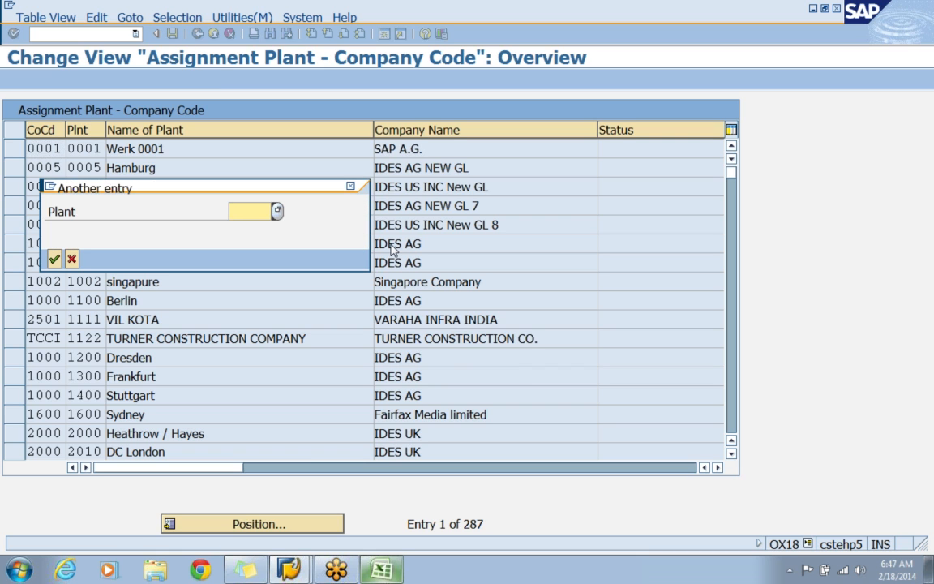
type("APP1")
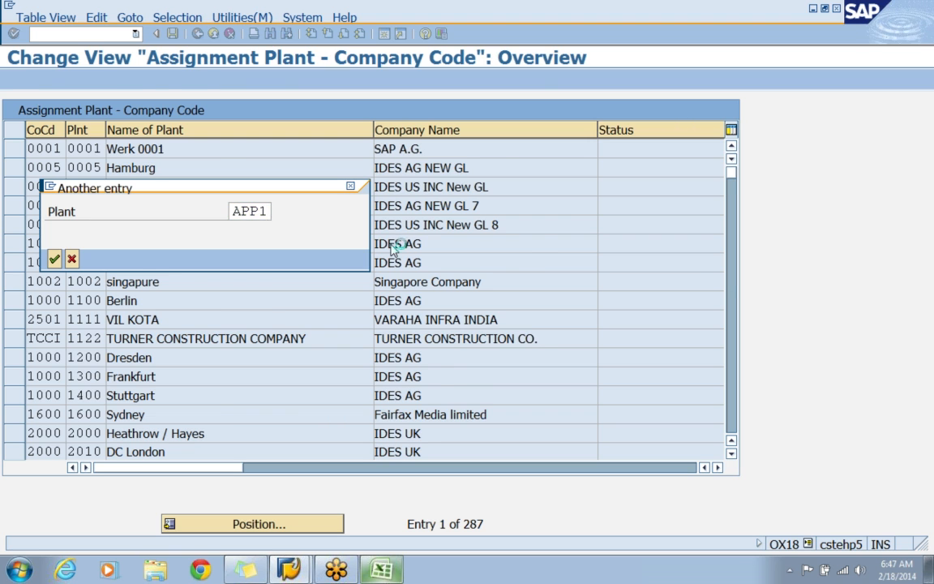
key("Return")
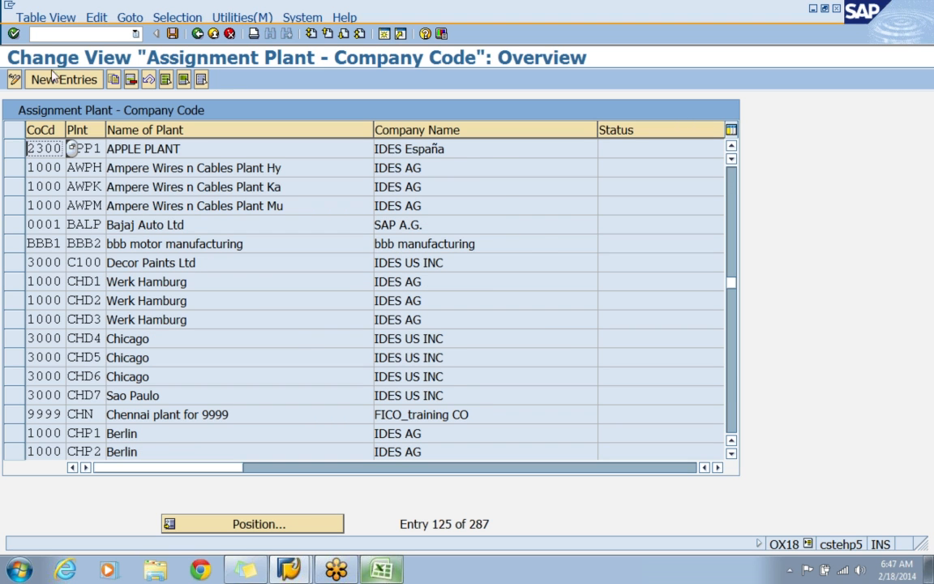
Delete the existing assignment of plant APP1 to company code 2300 despite the valuation grouping code, and save under the proposed customizing request.
left_click(98, 149)
left_click(45, 149)
key("Tab")
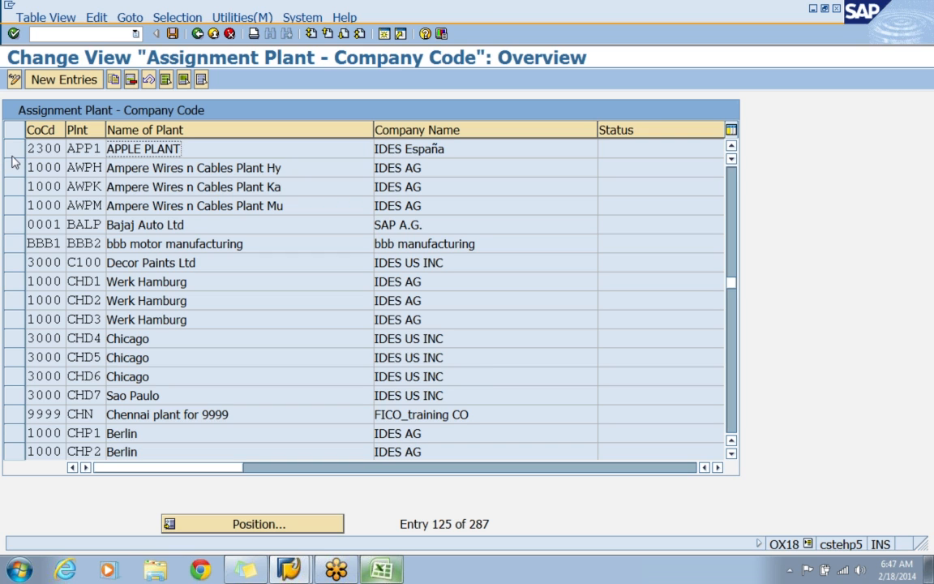
left_click(11, 154)
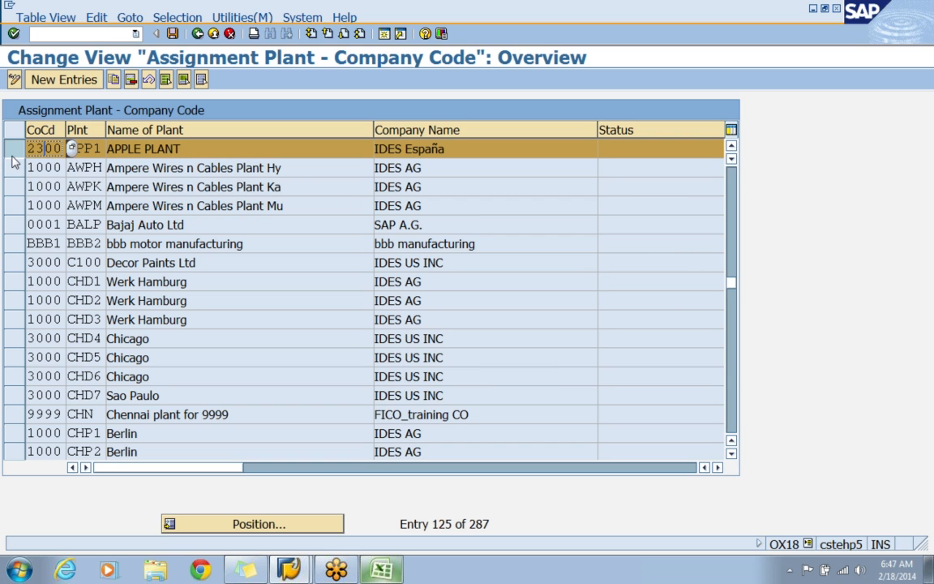
left_click(133, 85)
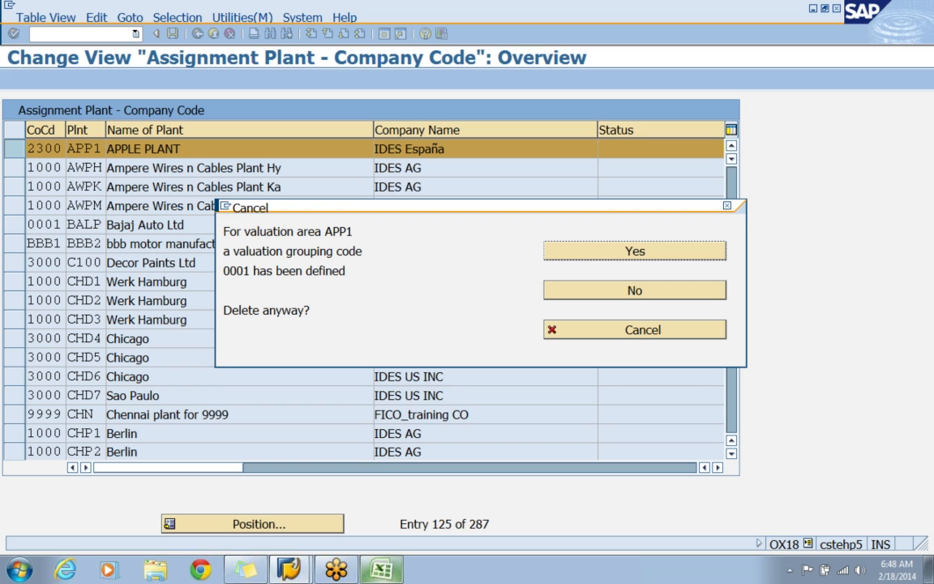
left_click(594, 252)
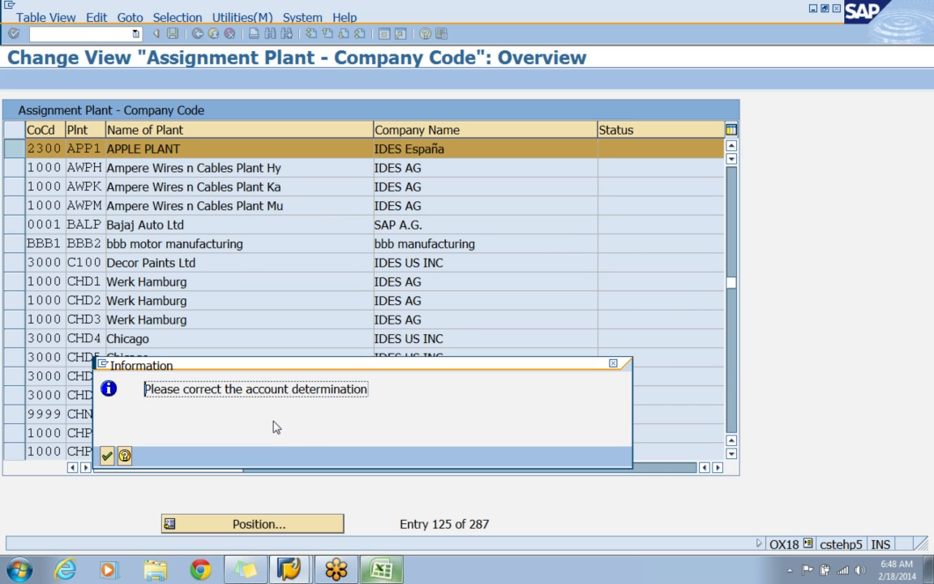
left_click(108, 456)
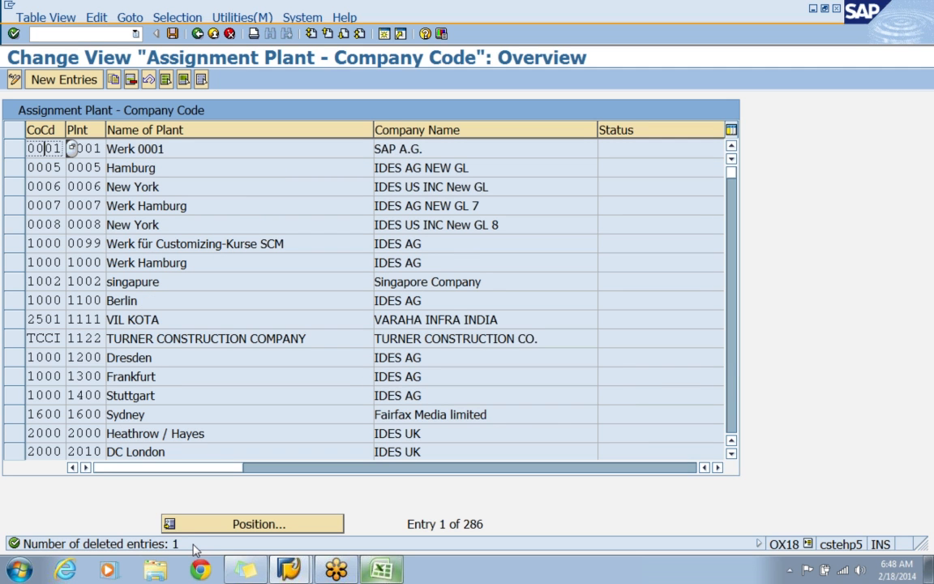
left_click(173, 34)
left_click(54, 258)
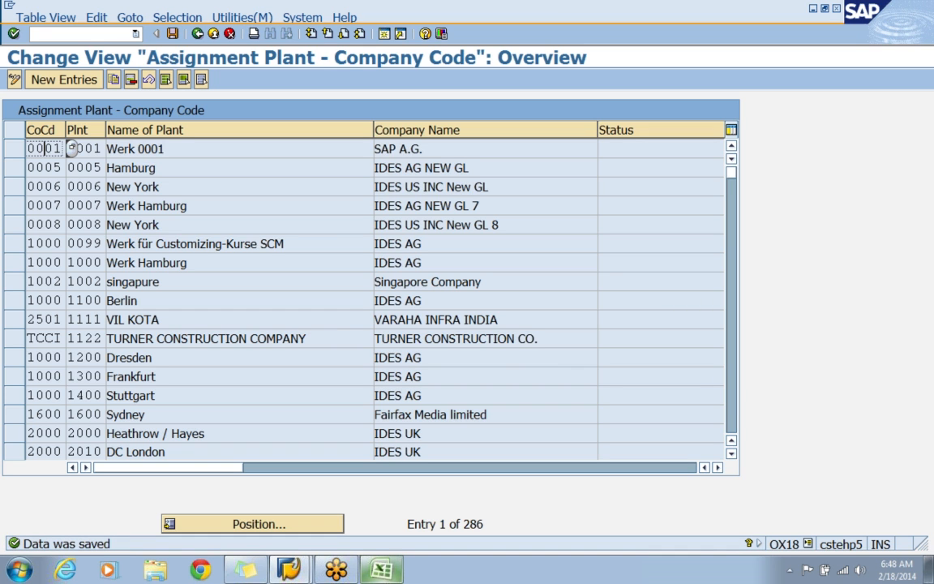
Add a new entry assigning plant APP1 to company code APIN.
left_click(69, 81)
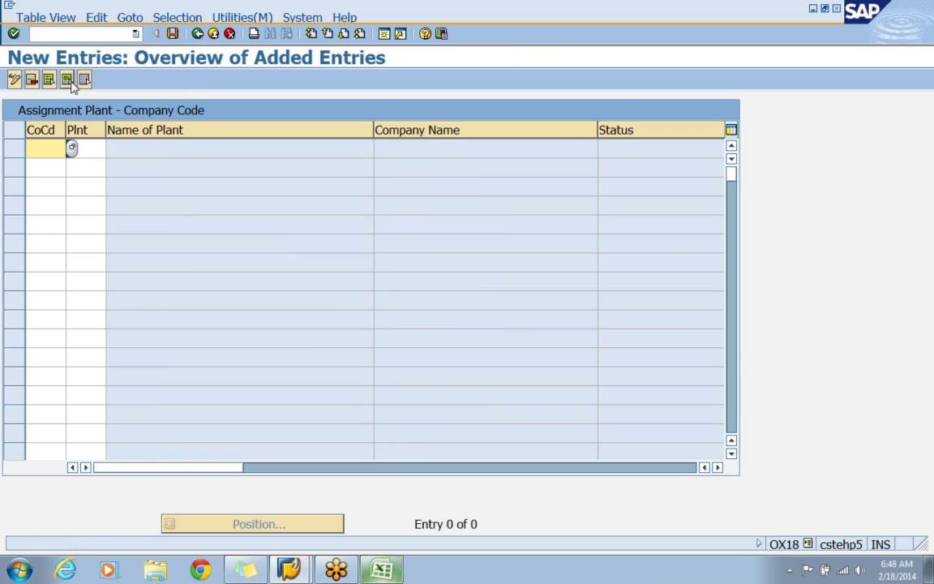
type("APIN")
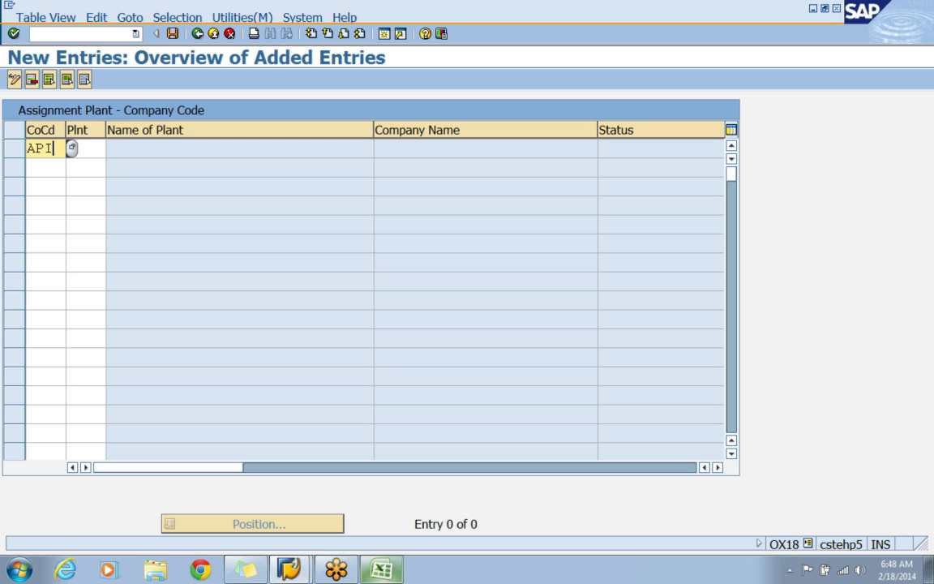
key("Tab")
type("APP1")
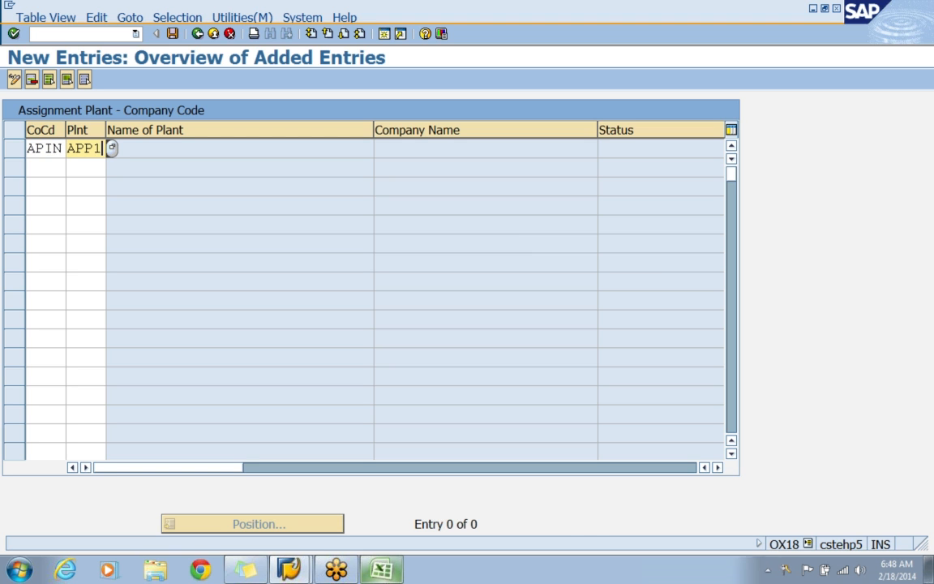
key("Return")
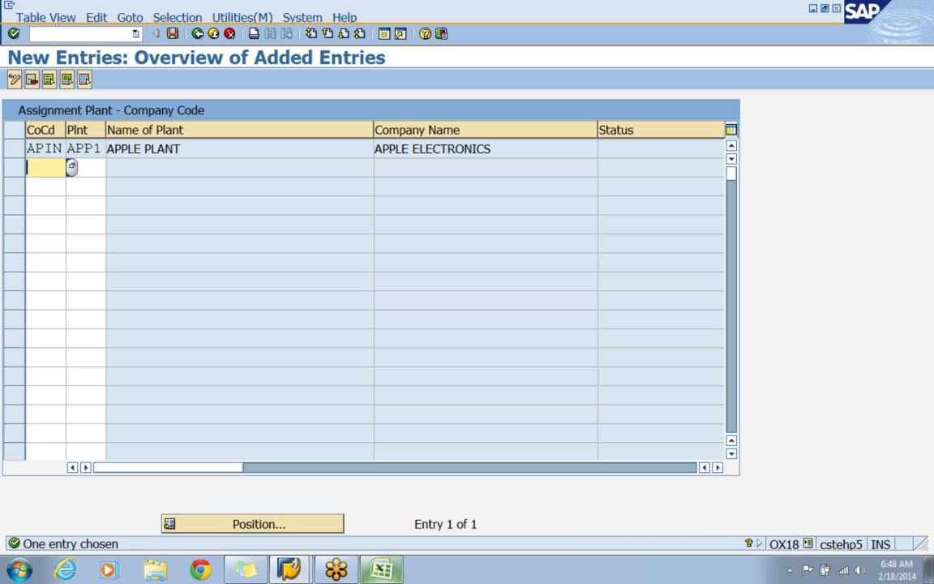
Save the assignment of plant APP1 to company code APIN and return to the customizing guide, saving the changes on exit.
left_click(171, 34)
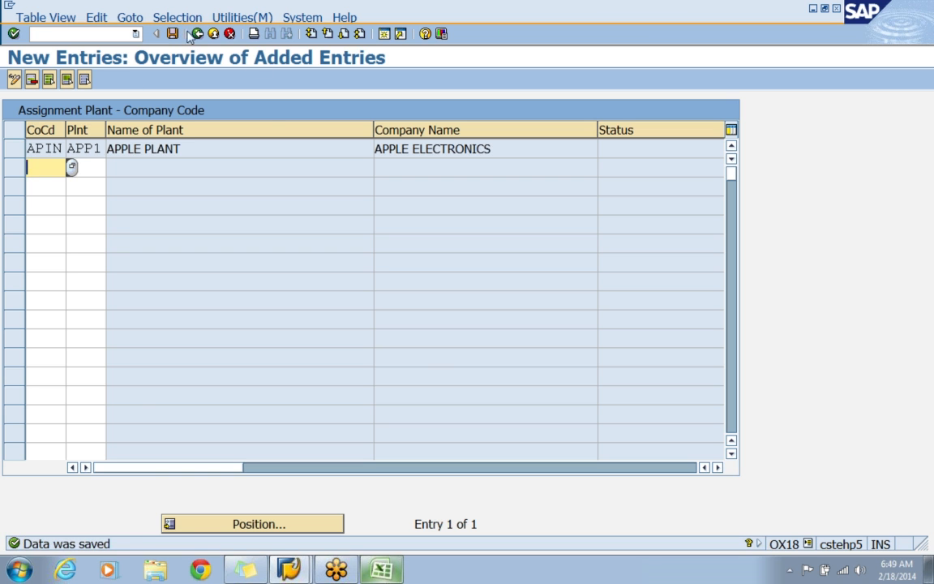
left_click(197, 34)
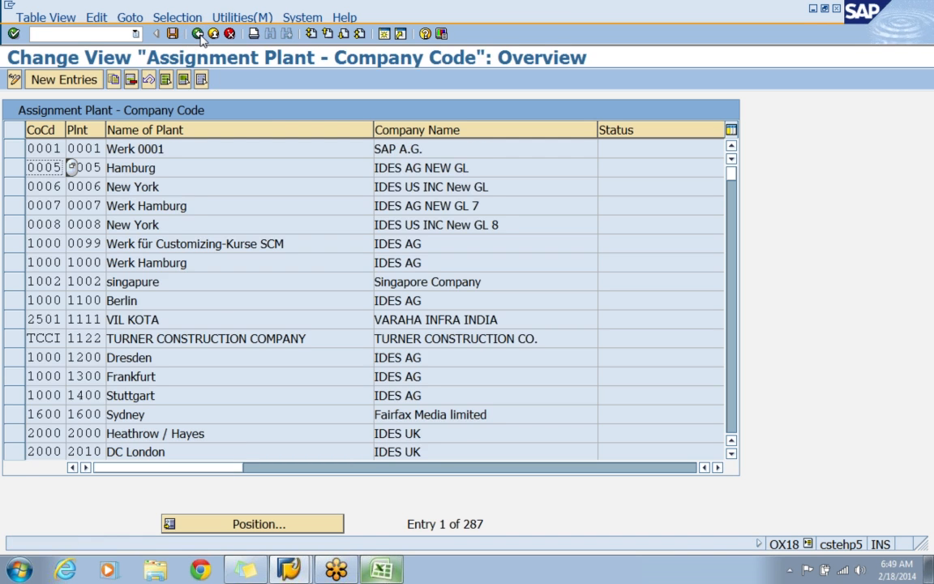
left_click(198, 35)
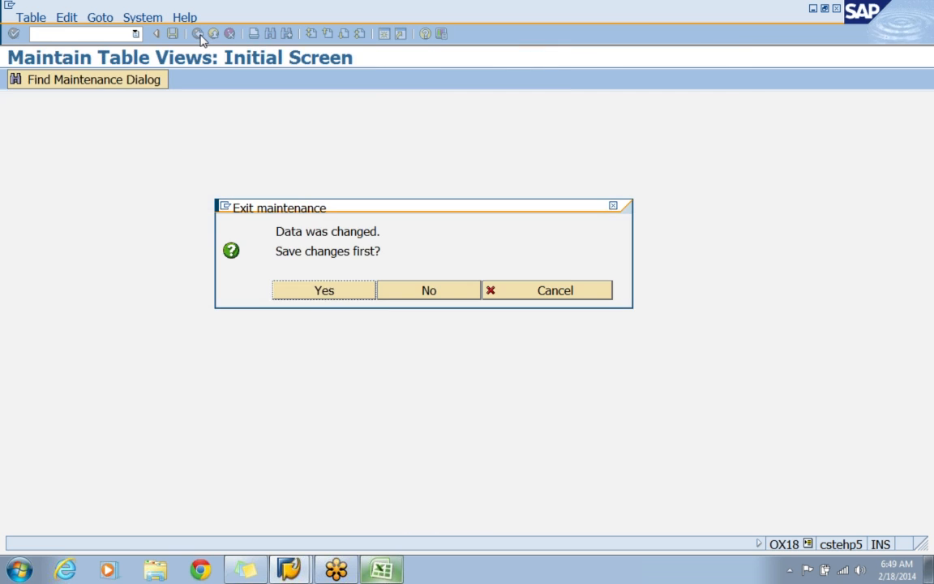
left_click(326, 295)
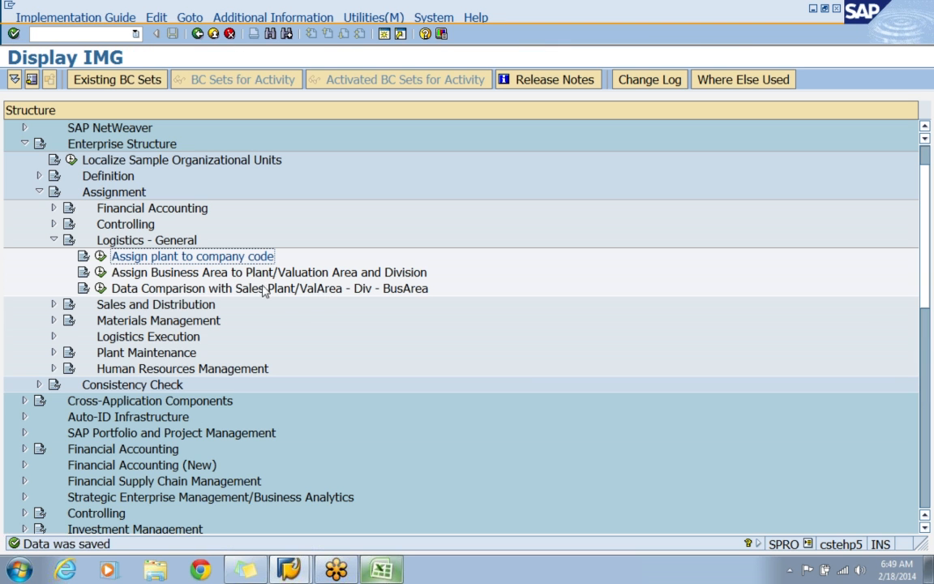
left_click(159, 241)
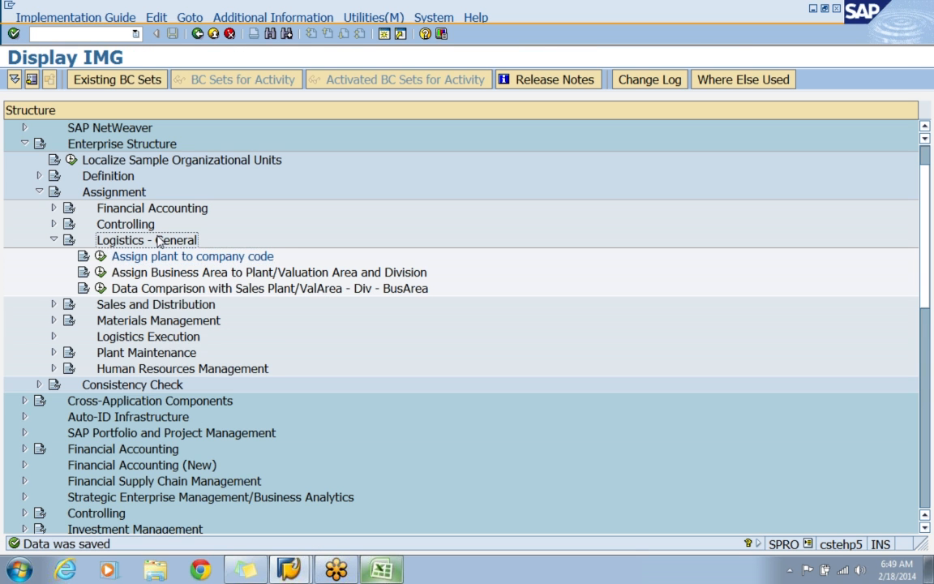
left_click(166, 258)
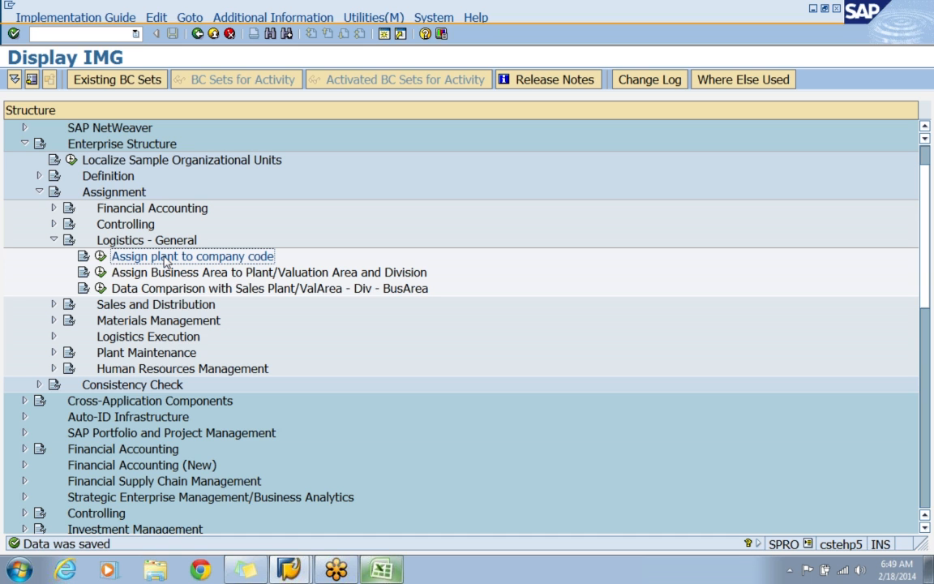
Collapse Logistics - General and open the Materials Management activity Assign purchasing organization to company code.
left_click(54, 241)
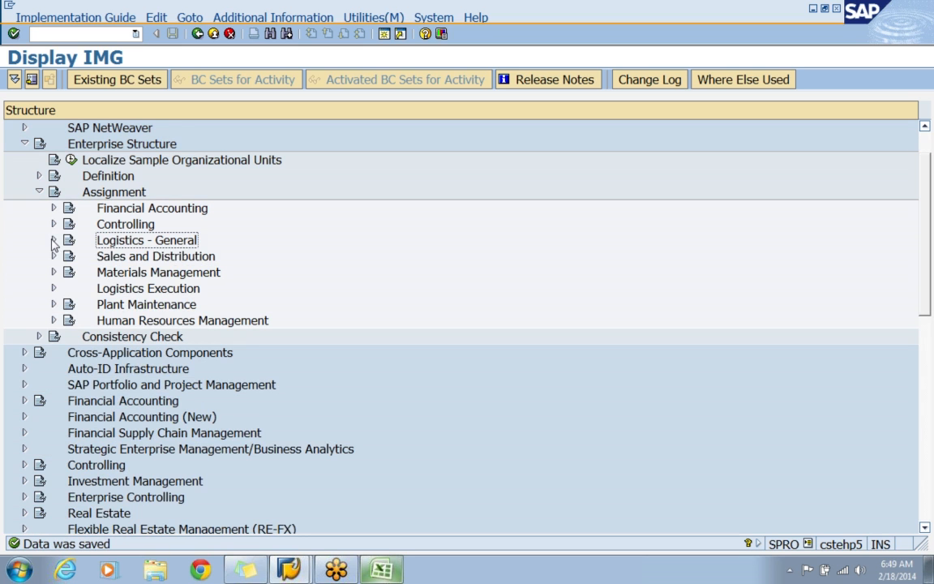
left_click(147, 274)
left_click(162, 287)
left_click(162, 275)
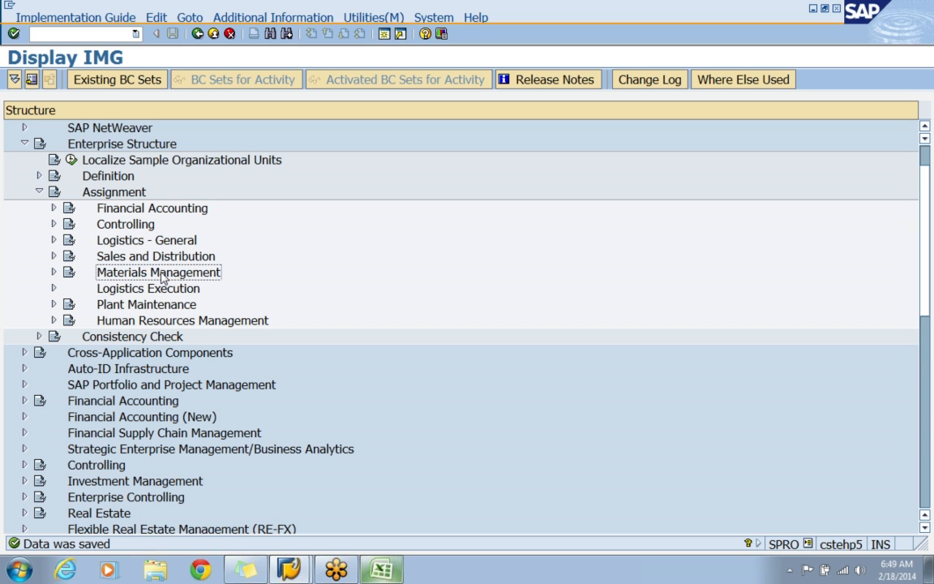
left_click(53, 273)
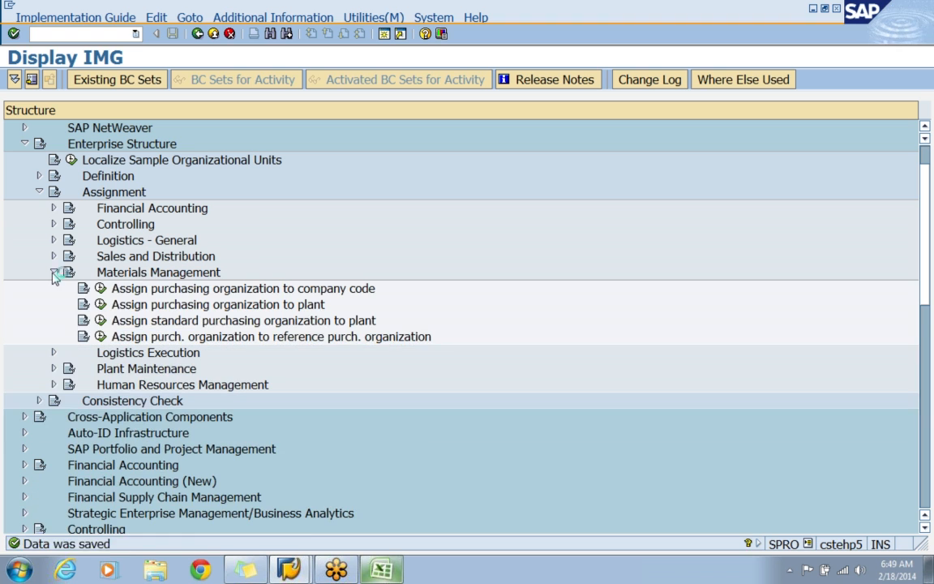
left_click(381, 288)
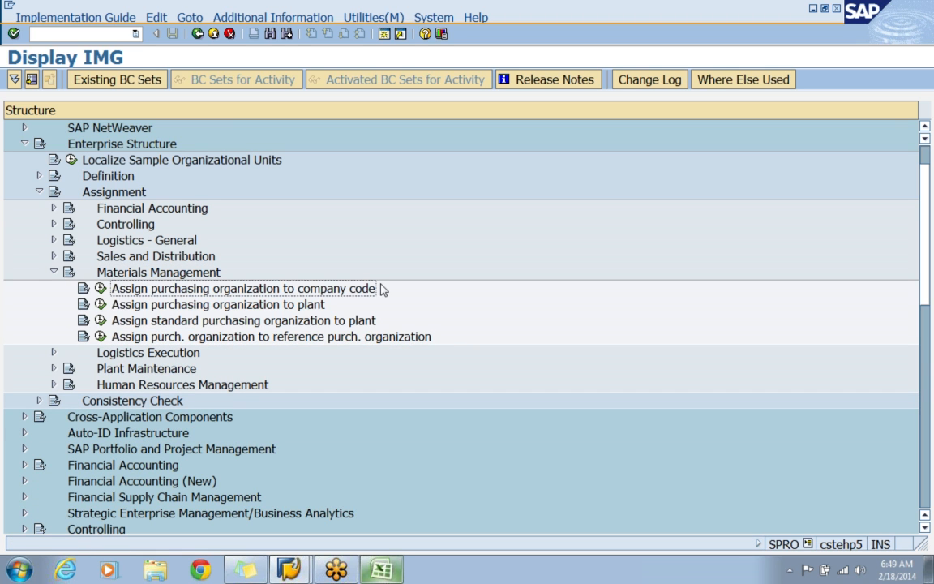
left_click(100, 289)
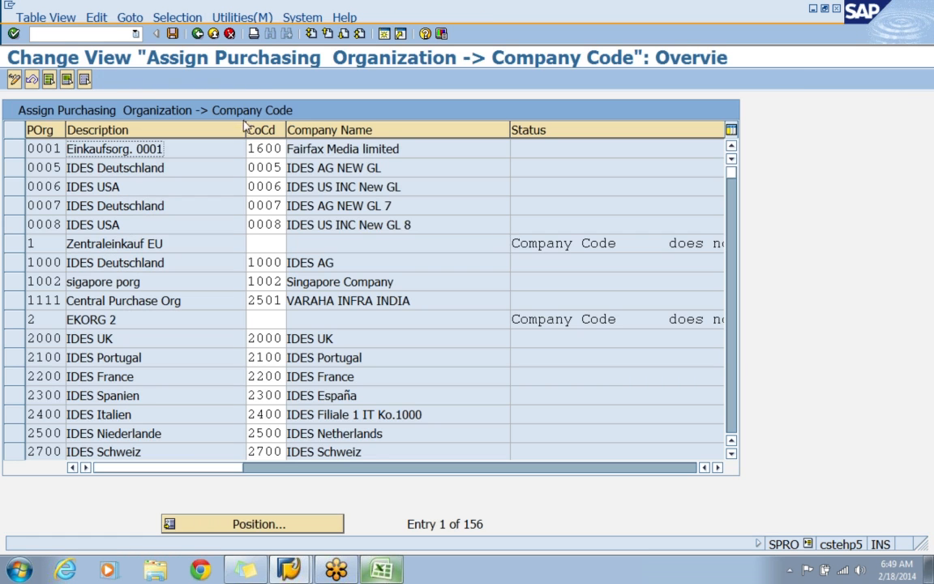
Position the list at purchasing organization APPP and assign it to company code APIN.
left_click(248, 524)
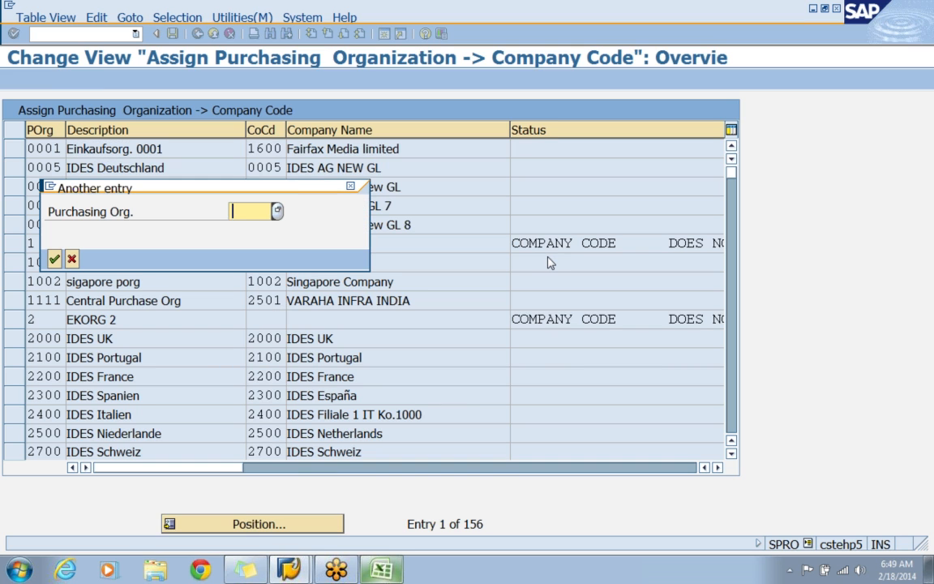
type("A")
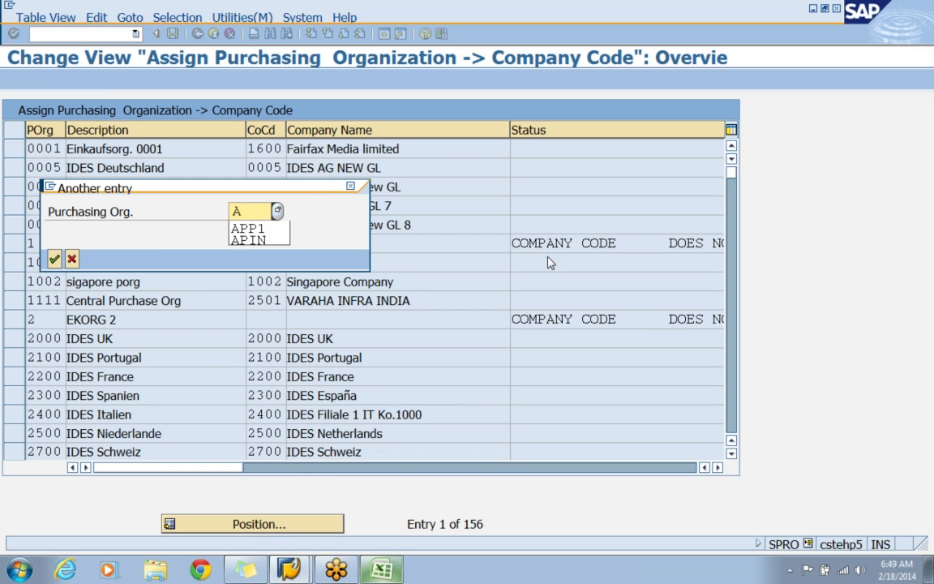
type("PPP")
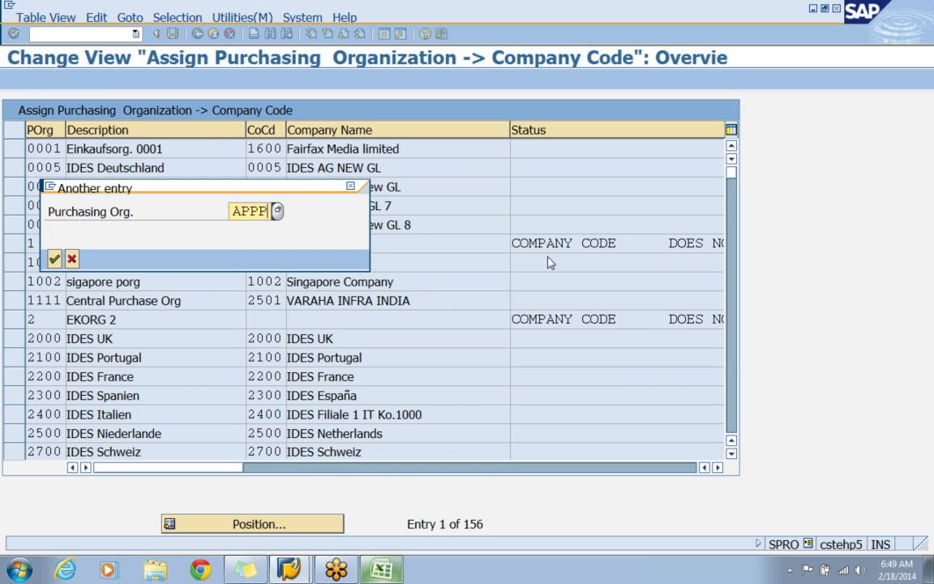
key("Return")
key("Tab")
type("APIN")
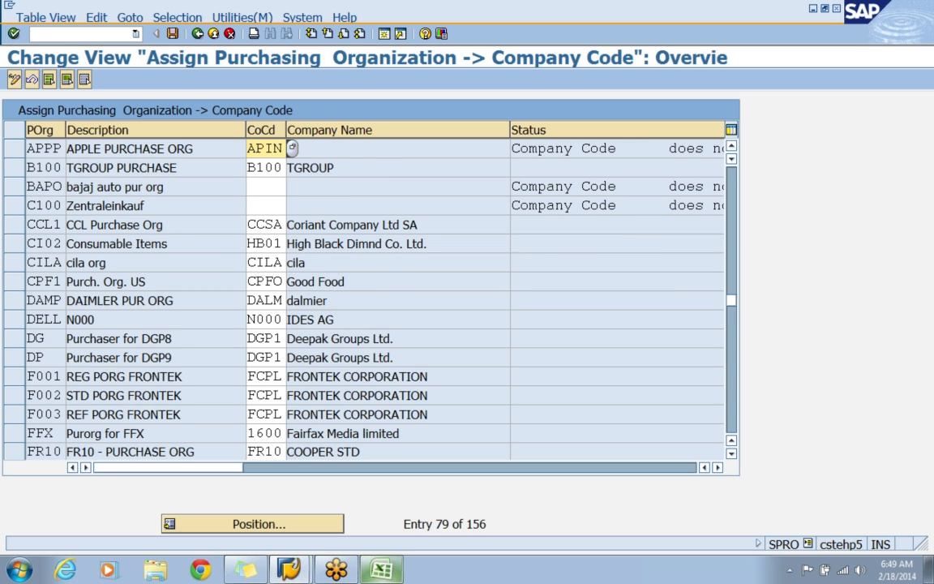
key("Return")
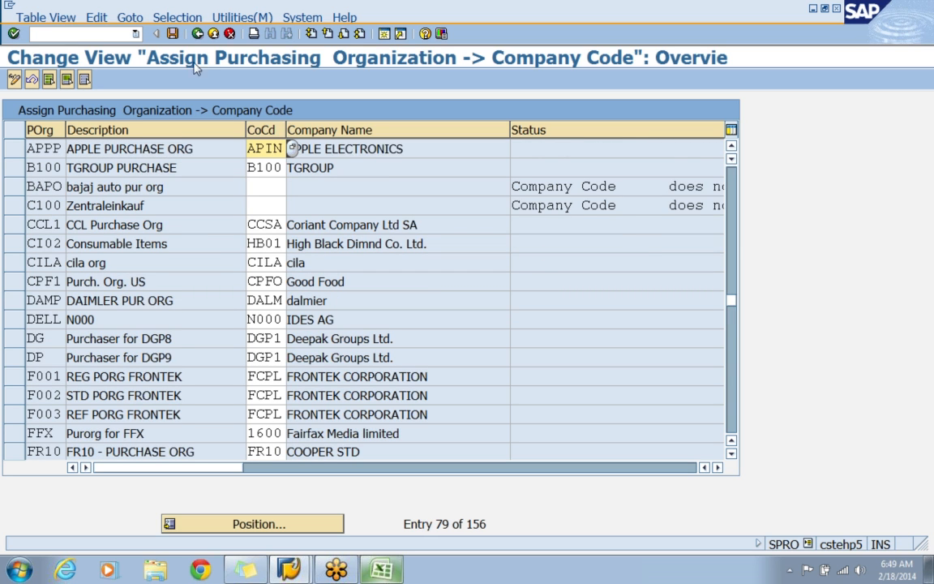
Save the purchasing organization's company code assignment under the proposed customizing request and return to the customizing guide.
left_click(172, 34)
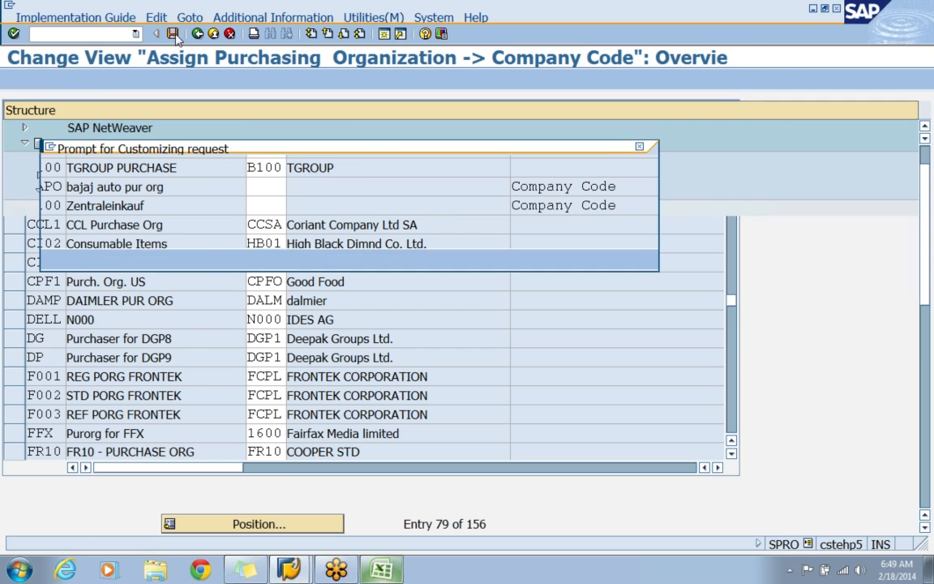
left_click(54, 259)
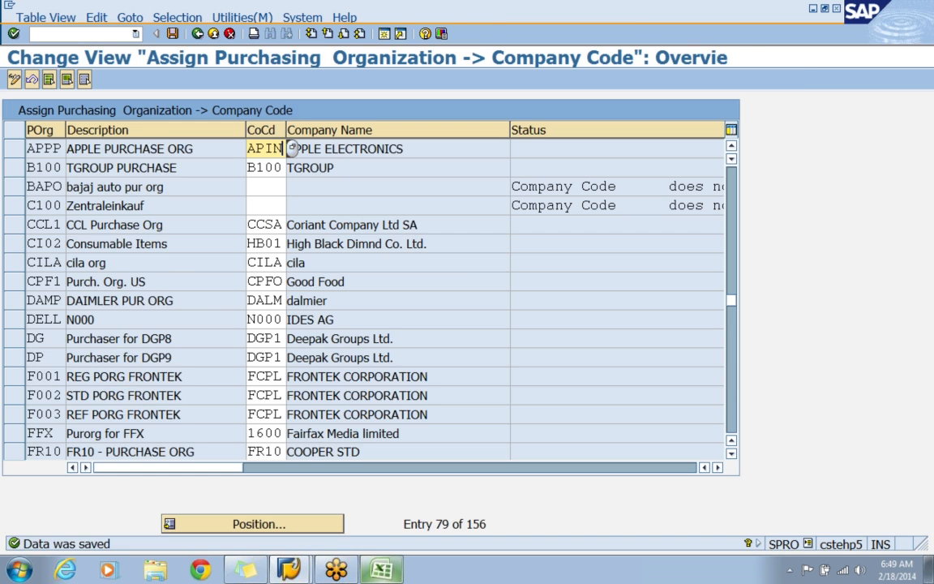
key("F3")
Open the activity Assign purchasing organization to plant and add a new entry assigning purchasing organization APPP to plant APP1.
left_click(139, 306)
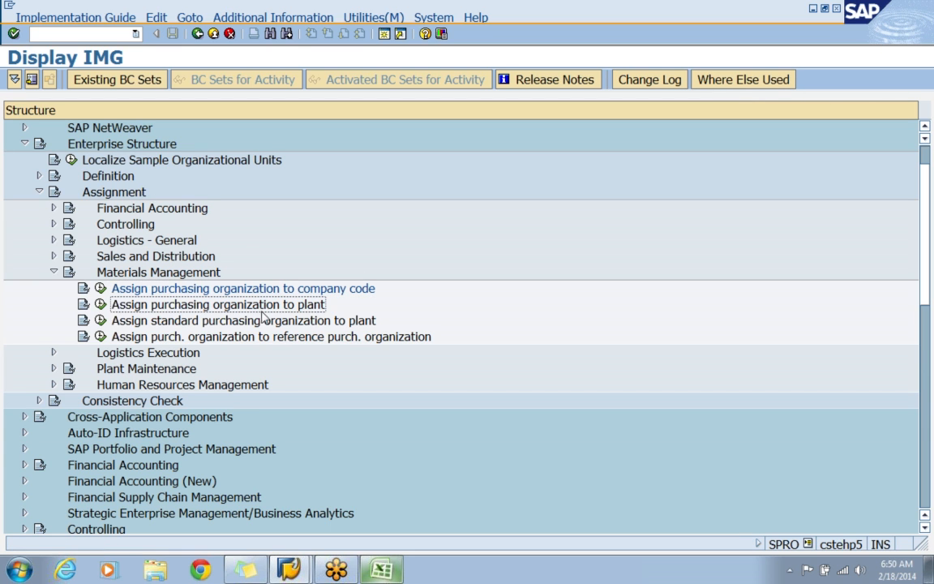
left_click(98, 307)
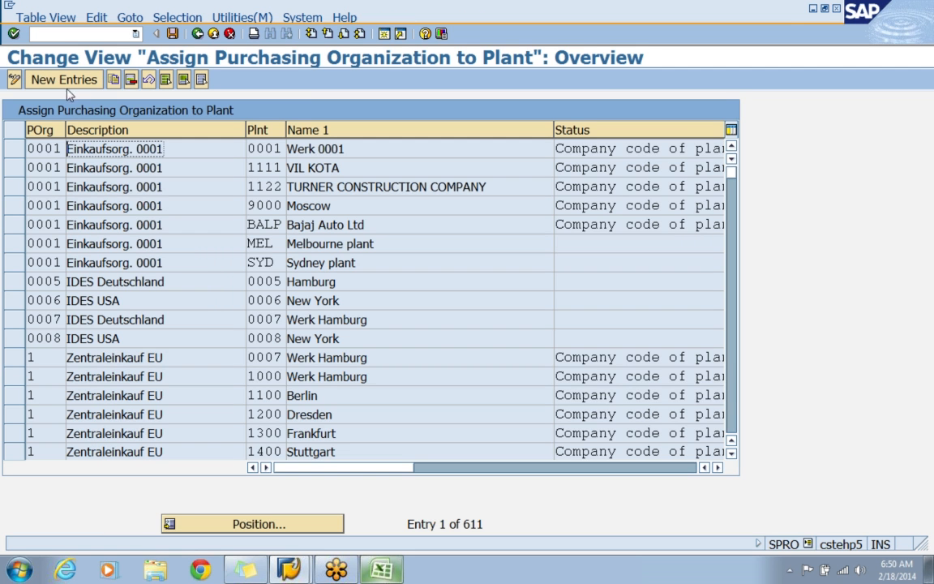
left_click(66, 83)
type("APPP")
key("Tab")
type("APP")
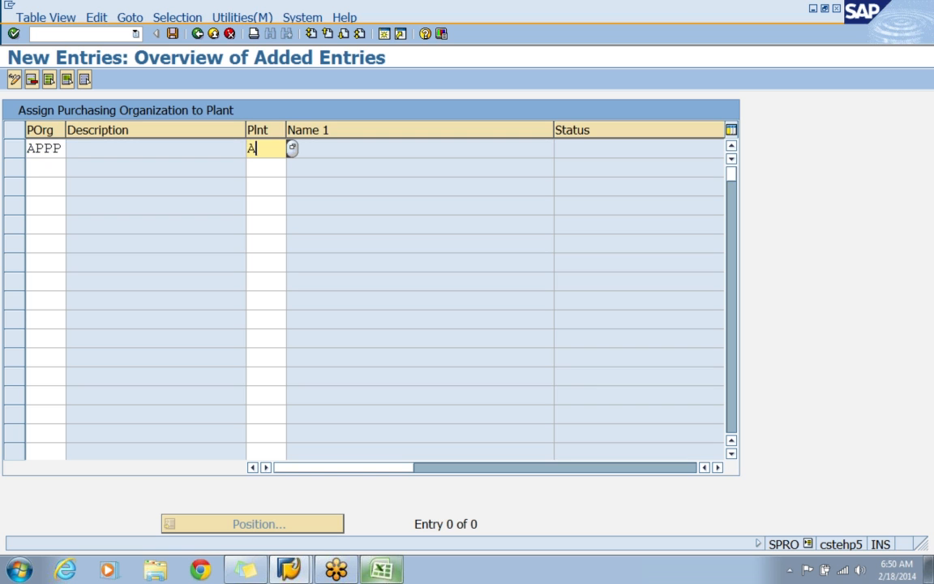
type("1")
key("Return")
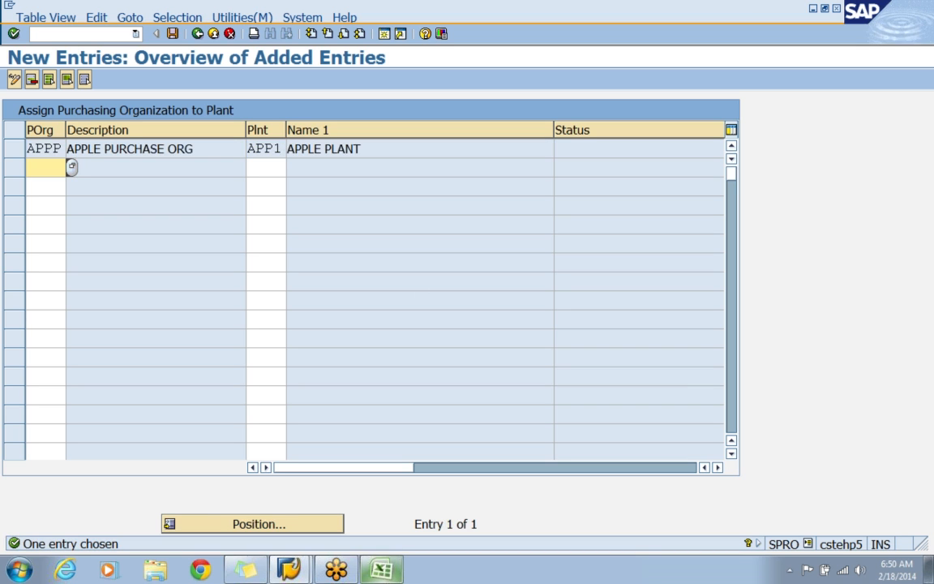
Save the purchasing organization's plant assignment under the APPLE - ENTERPRISE STRUCTURE customizing request and return to the customizing guide.
left_click(173, 34)
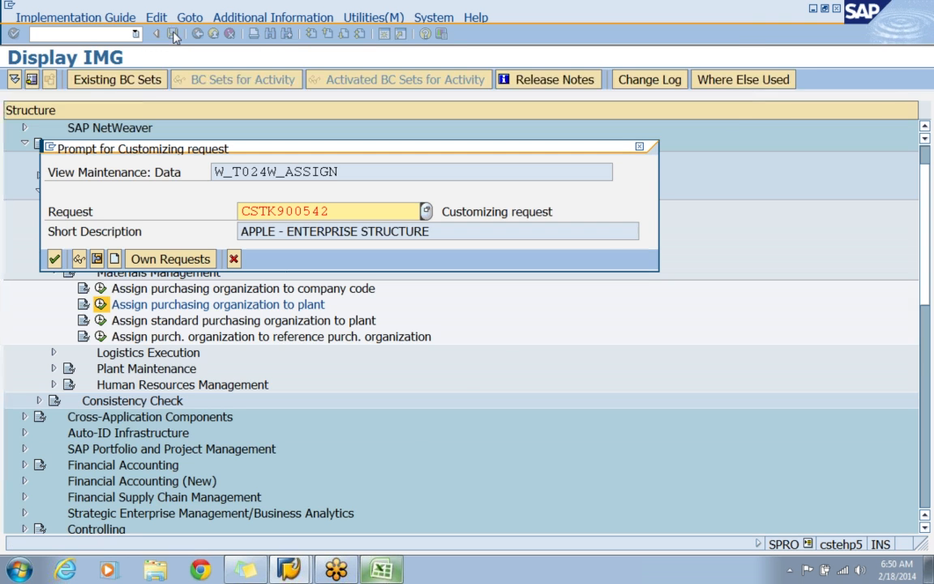
left_click(54, 259)
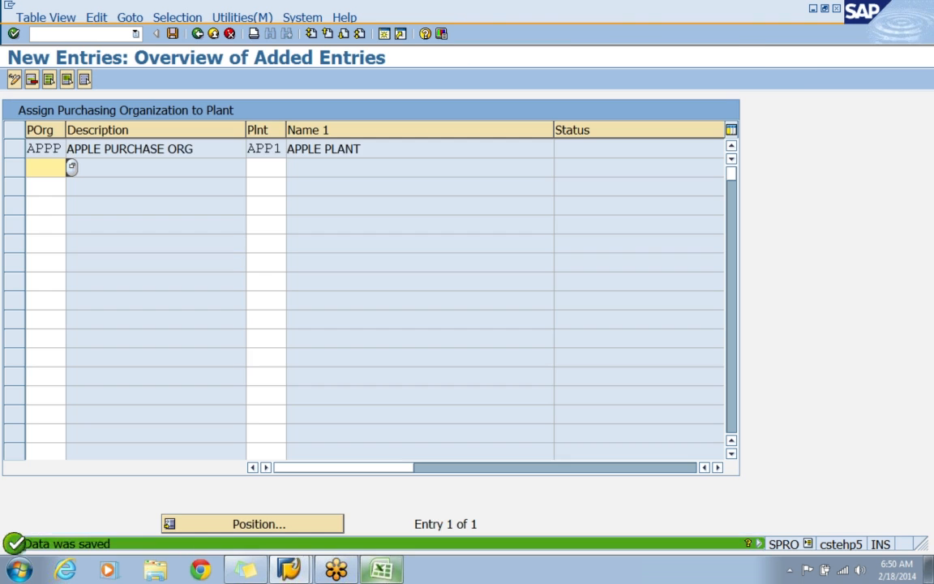
left_click(197, 34)
left_click(197, 33)
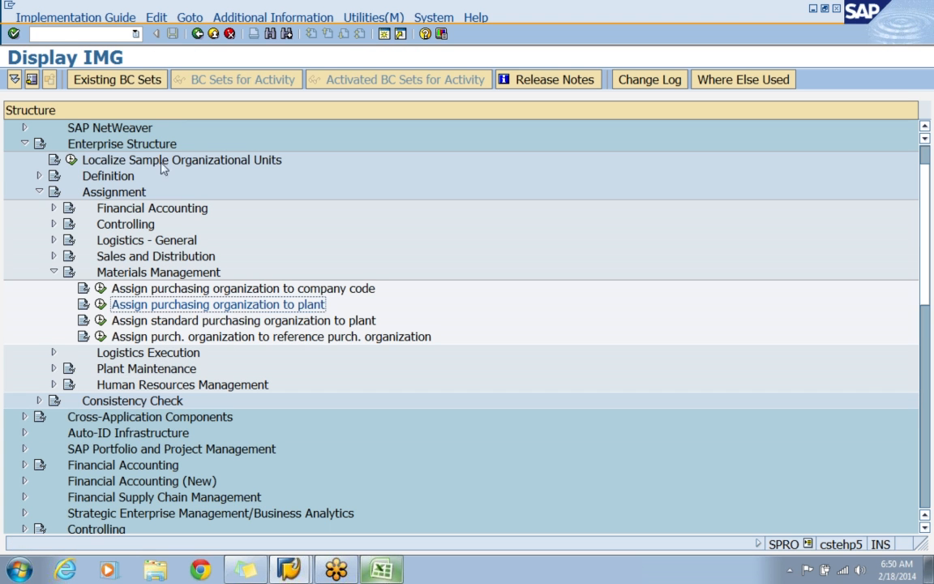
left_click(185, 290)
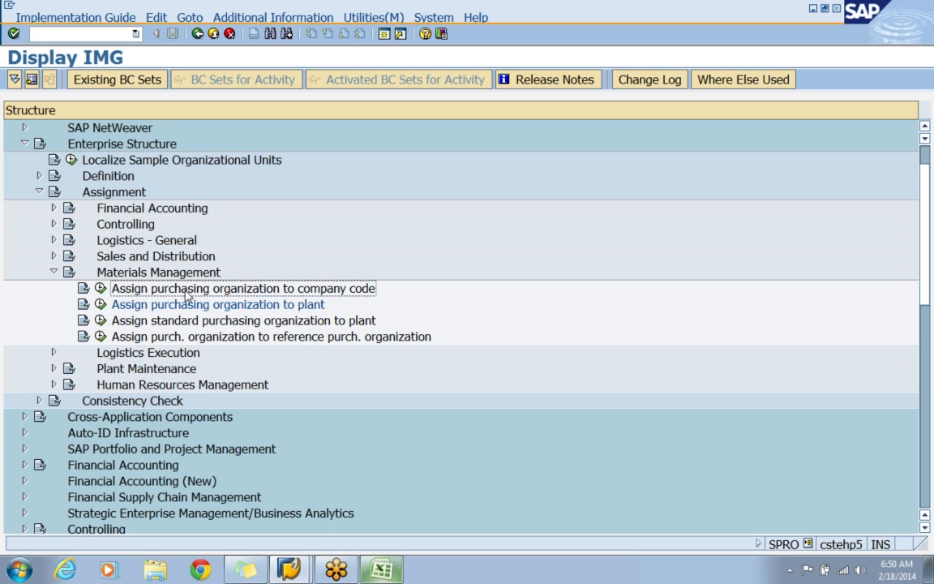
left_click(187, 308)
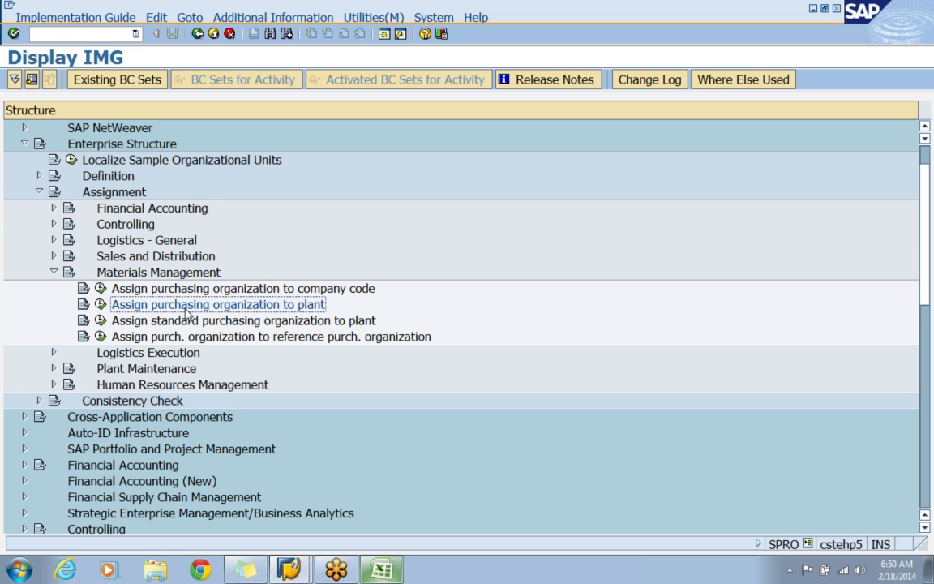
Collapse Materials Management and open the Logistics Execution activity Assign shipping point to plant.
left_click(53, 272)
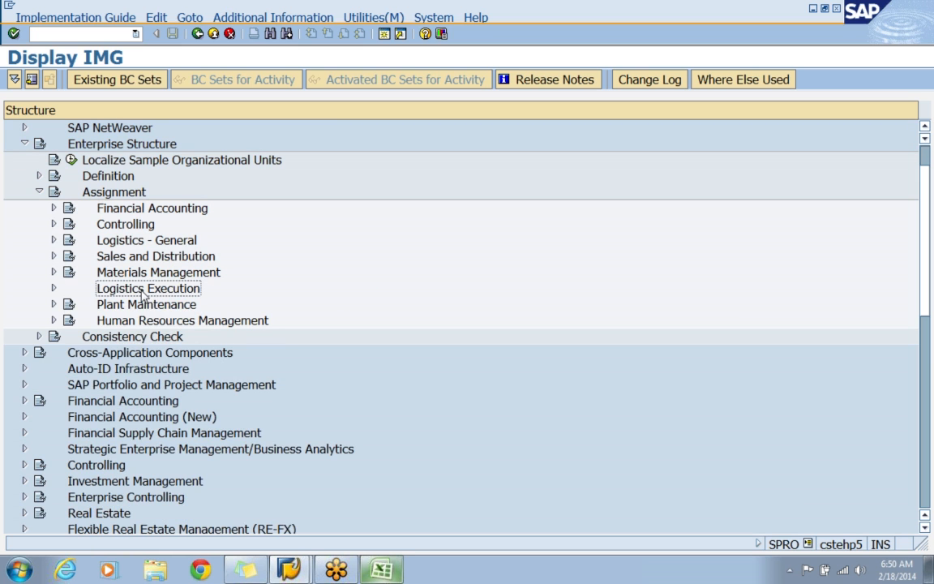
left_click(54, 288)
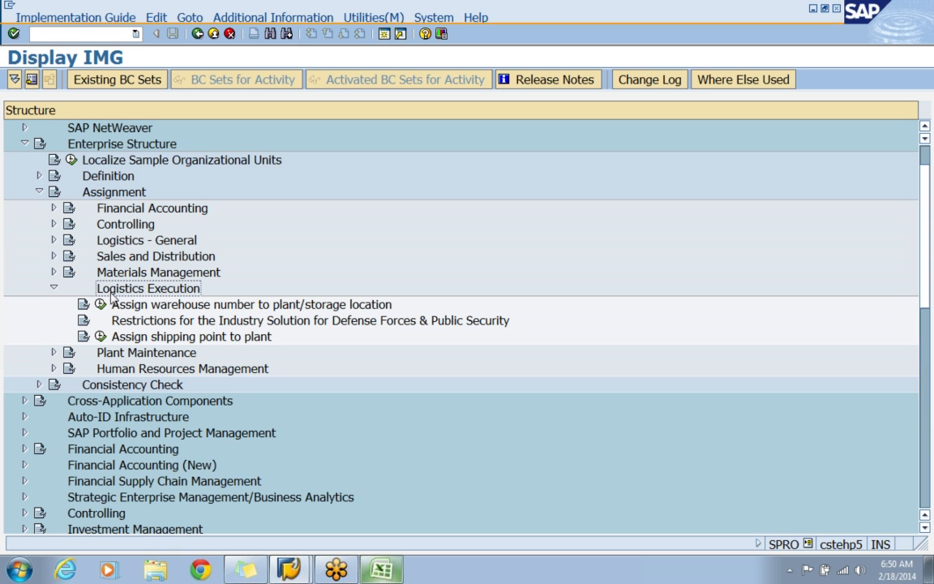
left_click(168, 337)
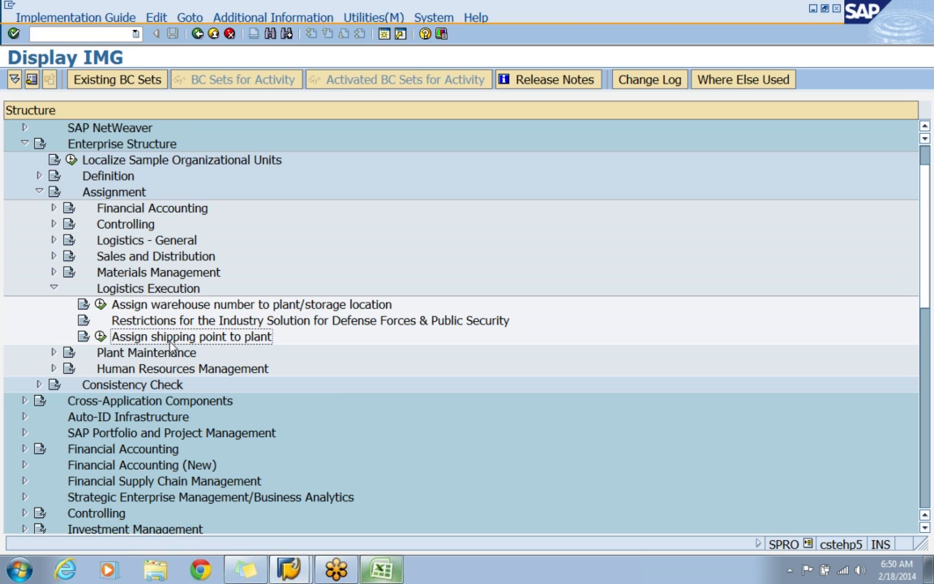
left_click(101, 339)
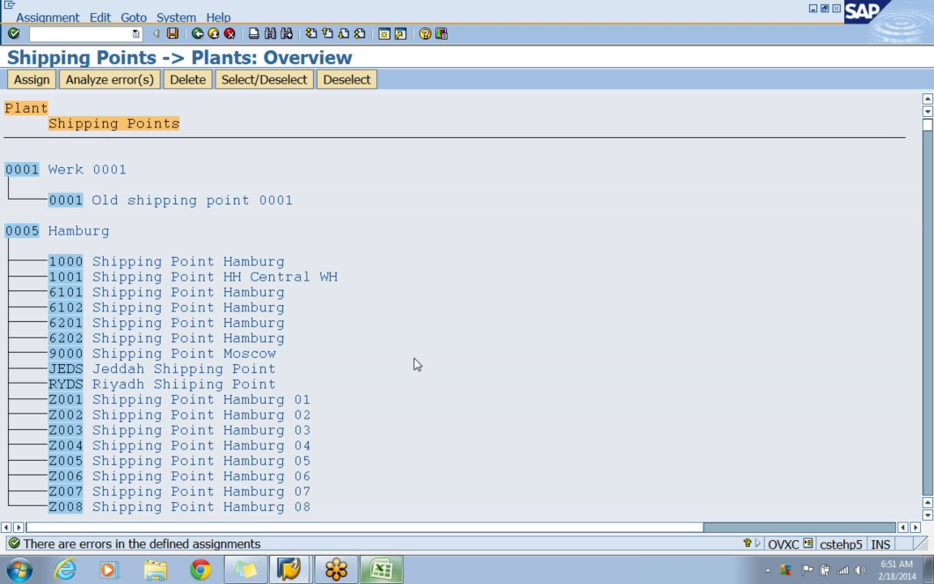
Find plant APP1 in the shipping point overview and jump to its entry.
scroll(414, 364, "down", 1)
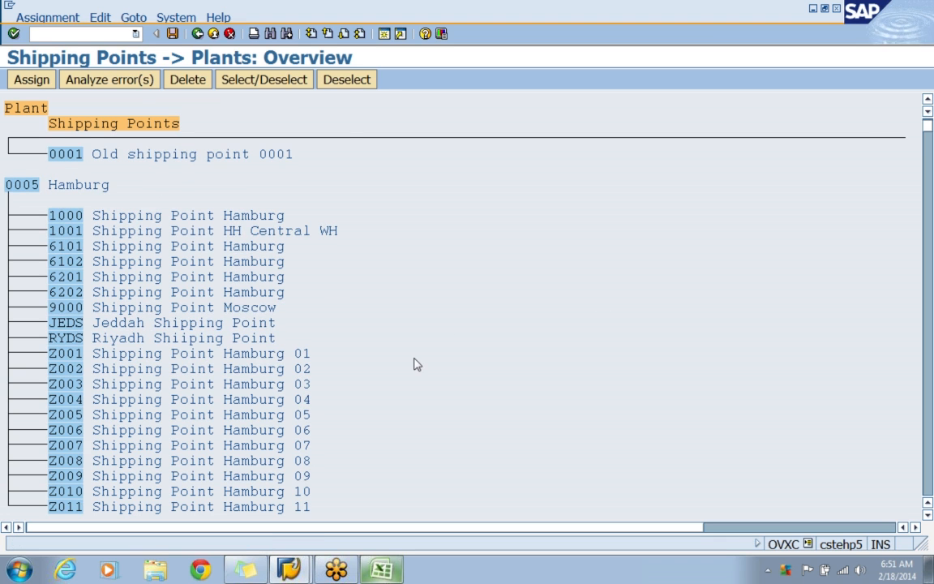
double_click(34, 188)
scroll(34, 193, "down", 4)
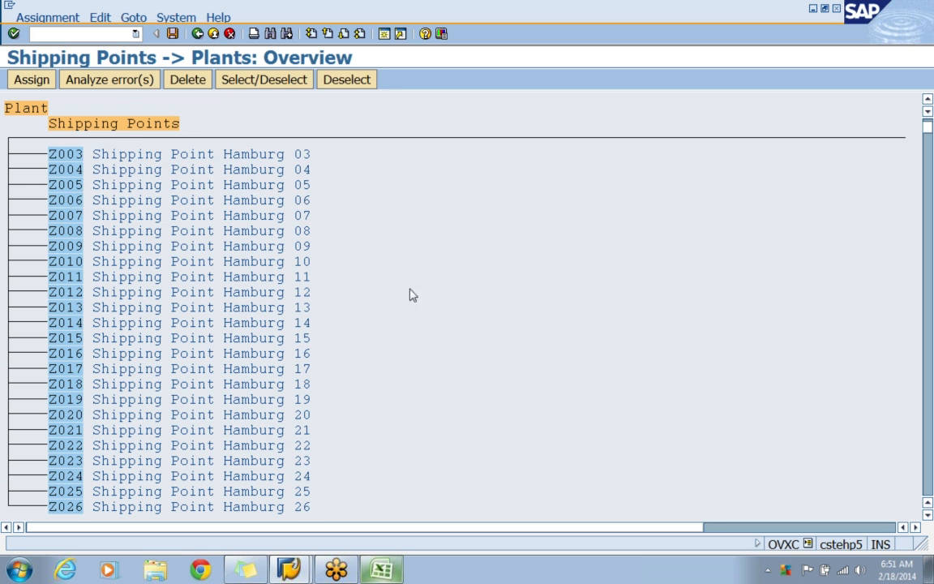
left_click(269, 38)
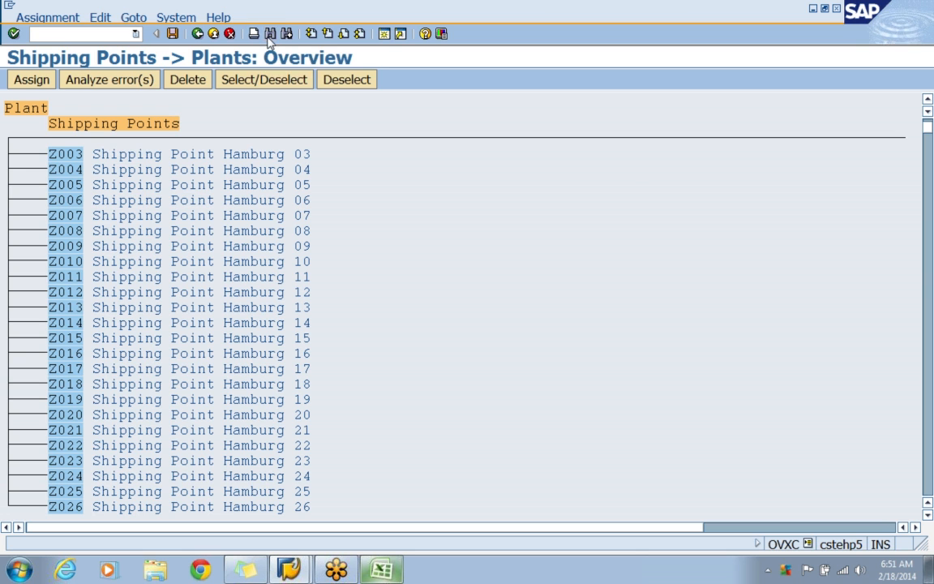
type("APP")
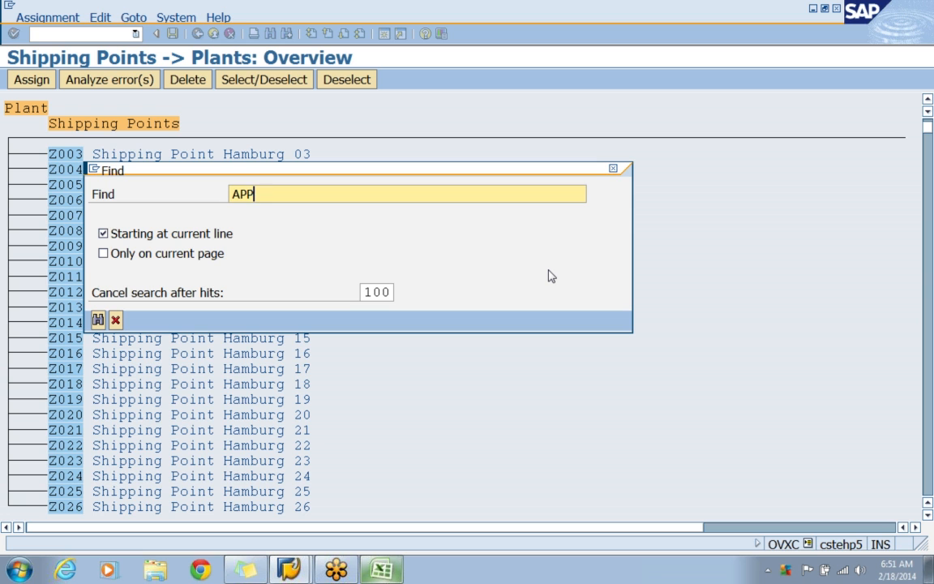
type("1")
key("Return")
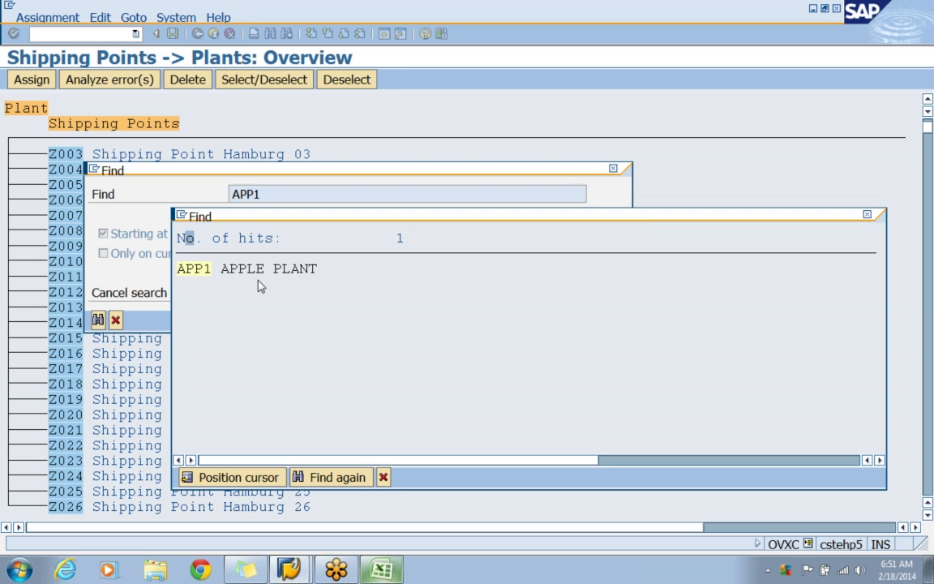
left_click(192, 276)
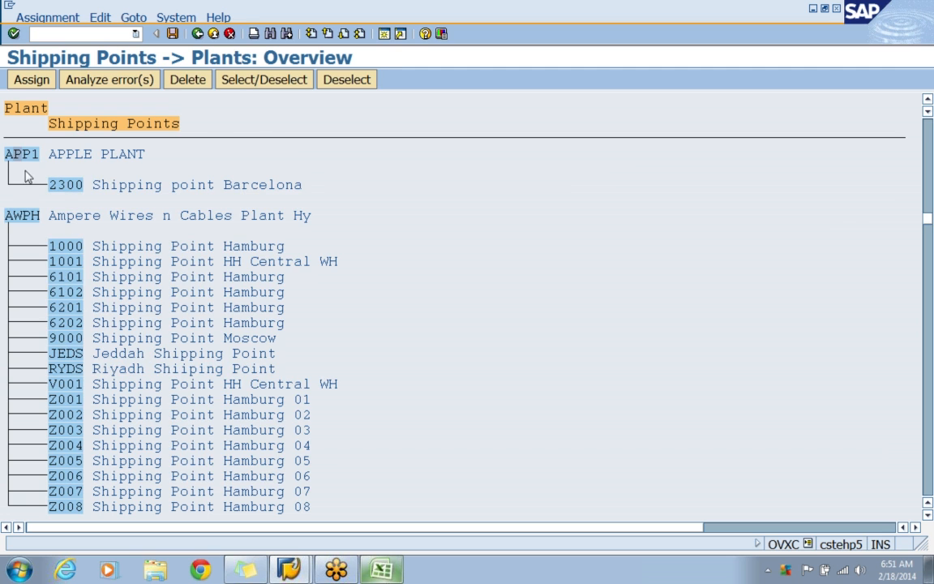
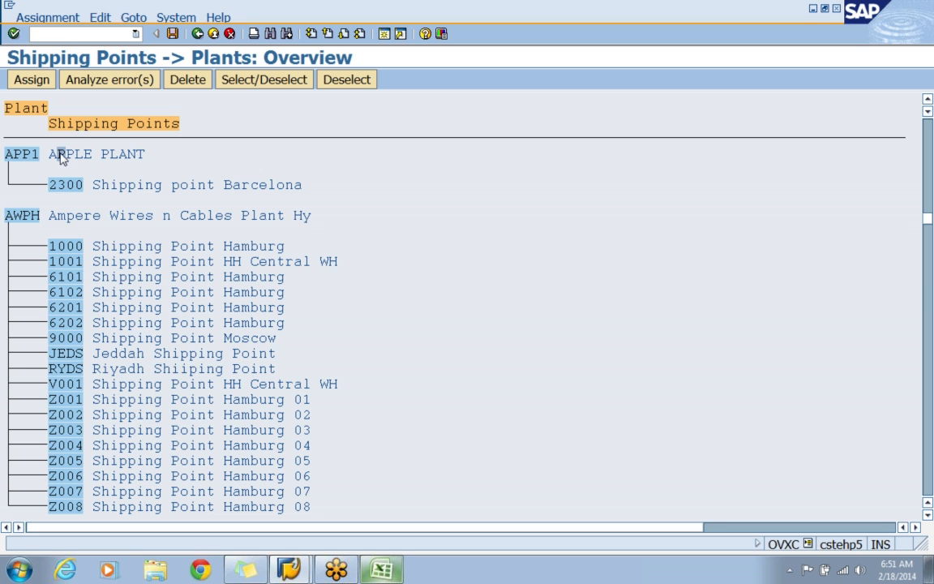
Assign shipping point APS1 (APPLE SHIPPING POINT) to plant APP1 and check the entry under the plant in the overview.
left_click(30, 79)
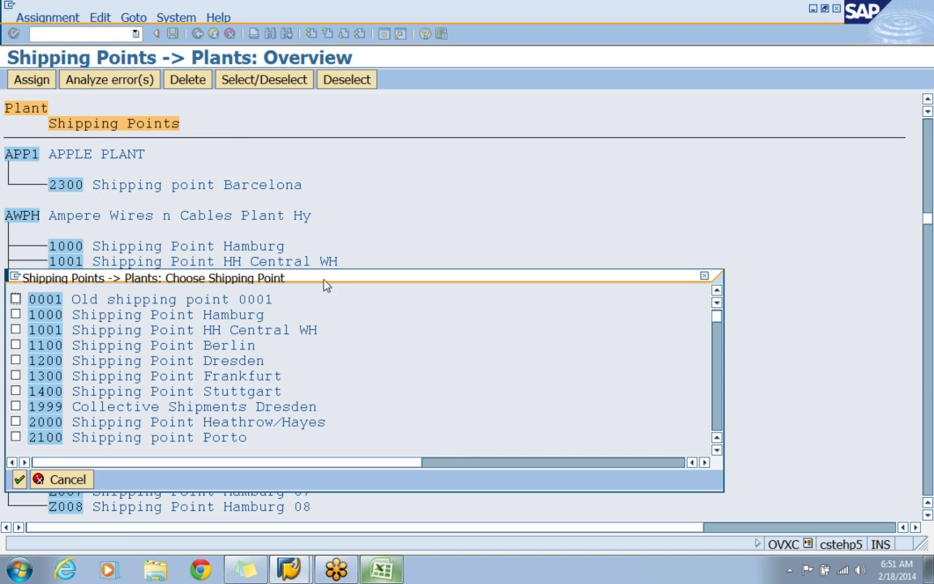
left_click_drag(328, 278, 436, 159)
scroll(444, 182, "down", 6)
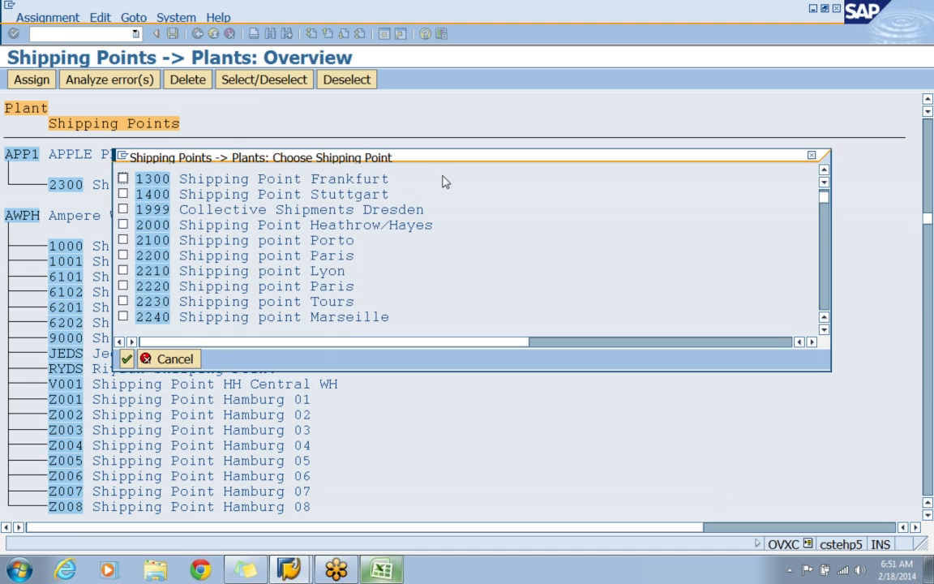
scroll(444, 182, "down", 15)
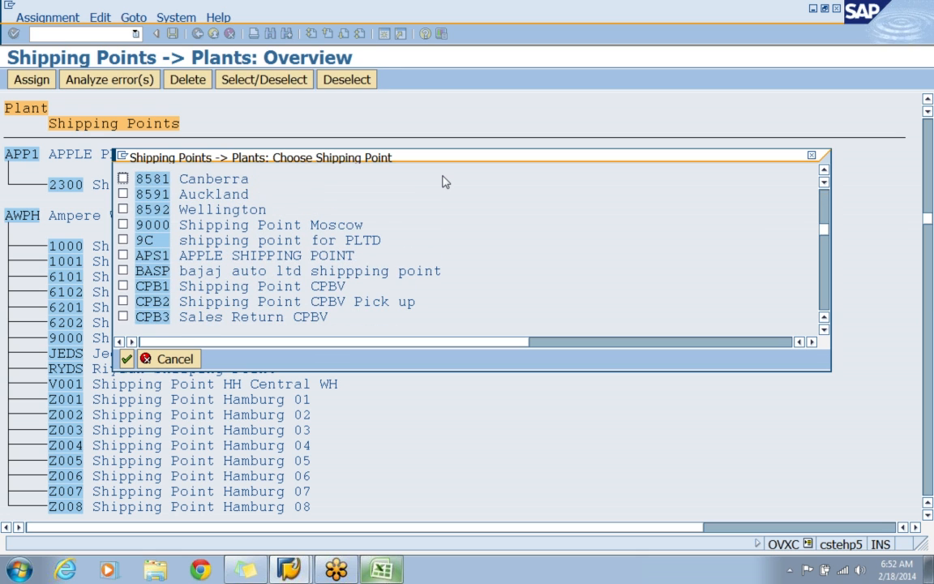
left_click(122, 254)
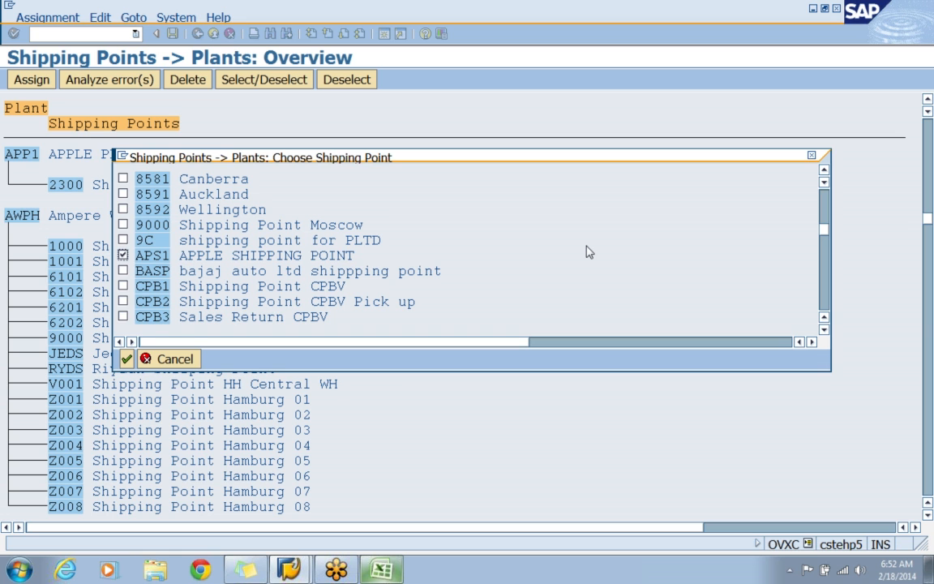
left_click(126, 359)
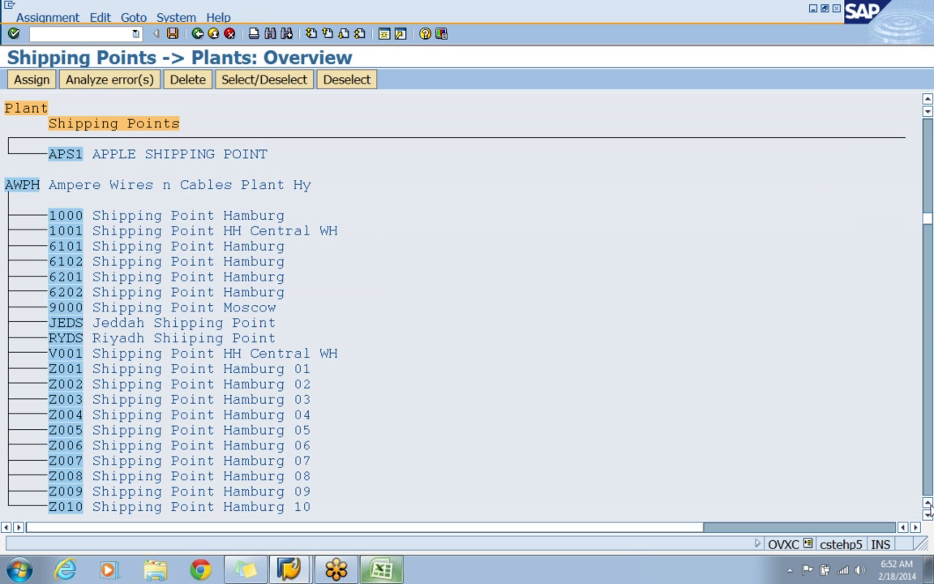
scroll(928, 512, "up", 3)
left_click(13, 201)
left_click(64, 246)
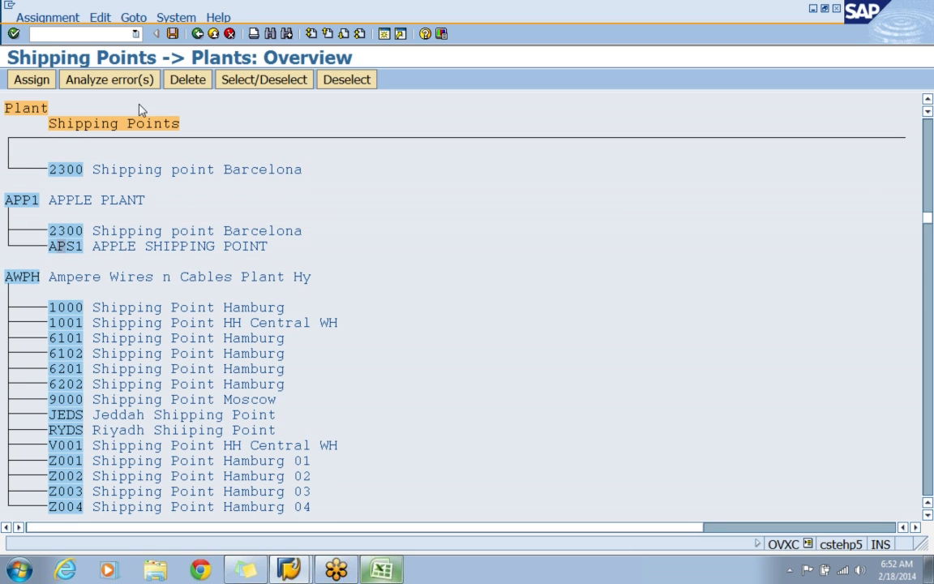
Save the shipping point assignment under the APPLE - ENTERPRISE STRUCTURE customizing request and return to the customizing guide.
left_click(171, 35)
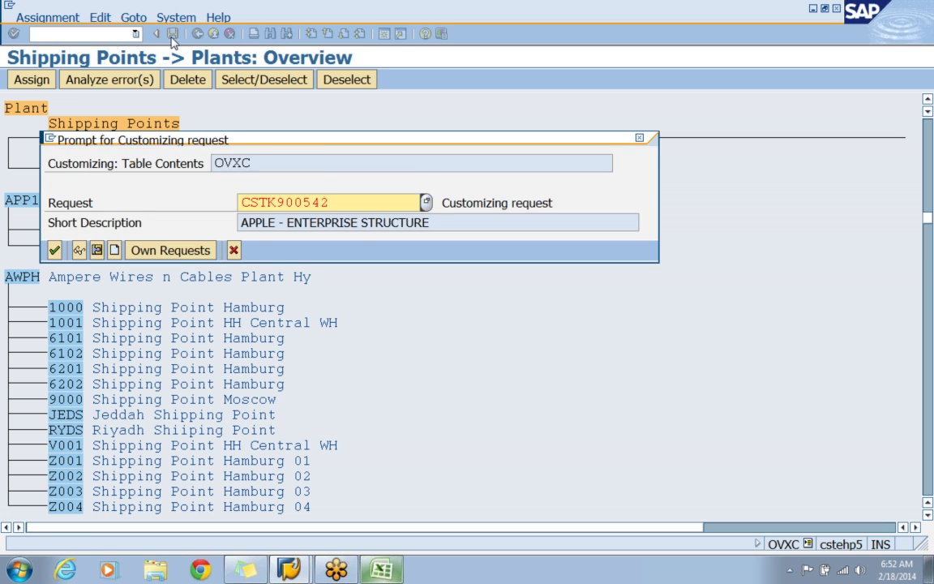
left_click(55, 248)
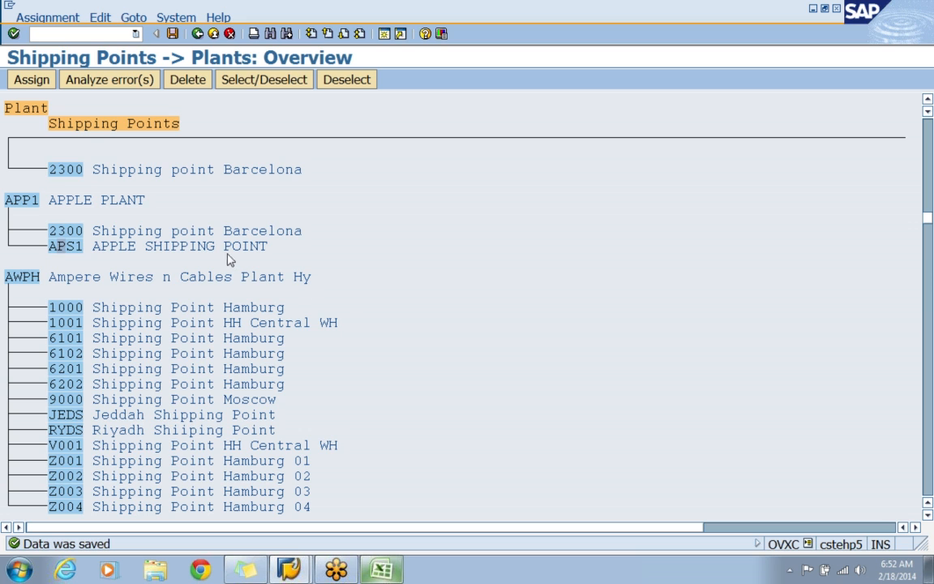
left_click(202, 246)
left_click(172, 33)
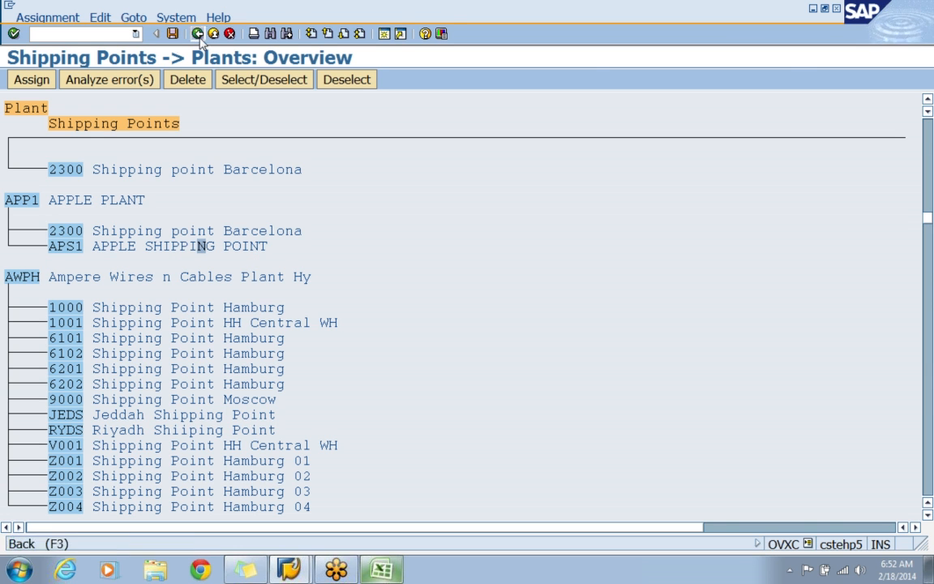
left_click(198, 34)
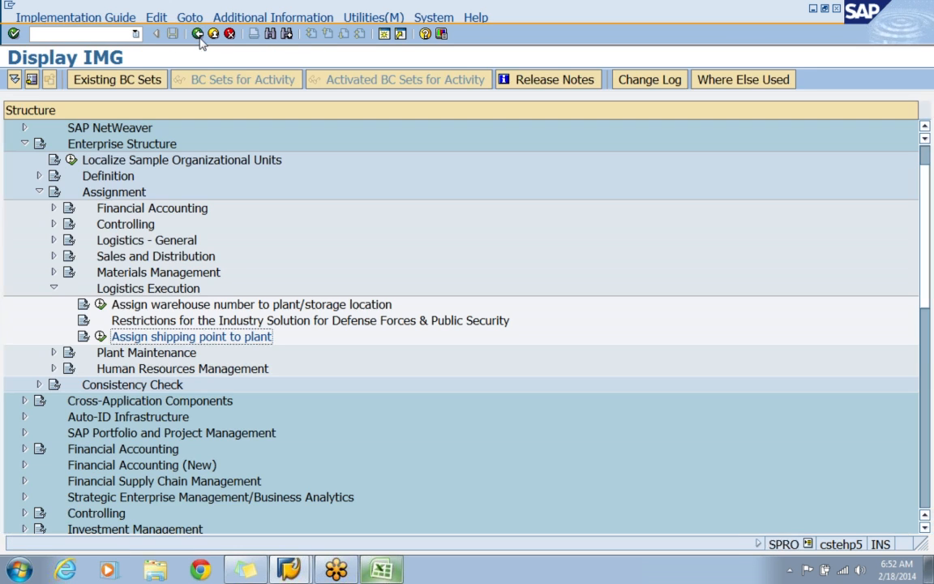
Collapse Logistics Execution and expand the Sales and Distribution assignments, including Business Area Account Assignment.
left_click(52, 289)
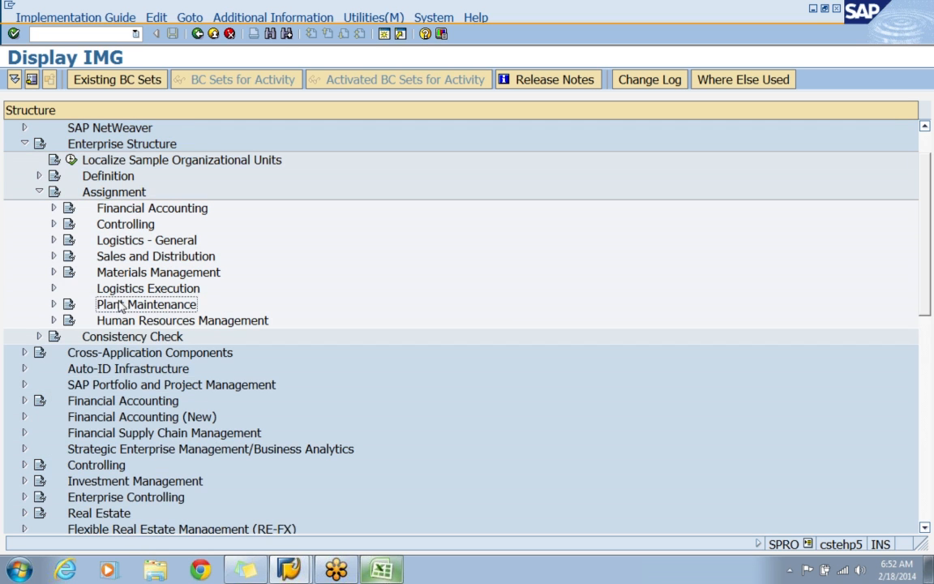
left_click(127, 293)
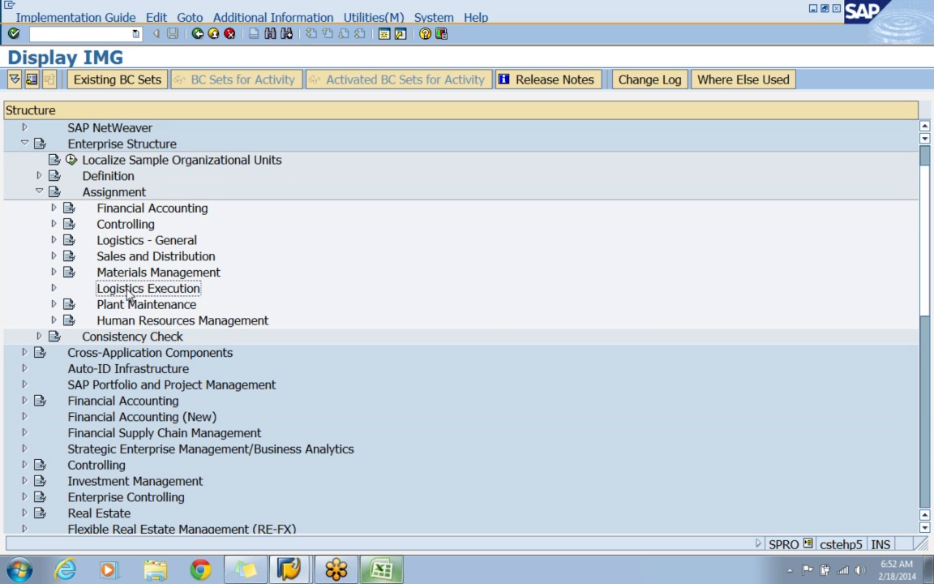
left_click(132, 258)
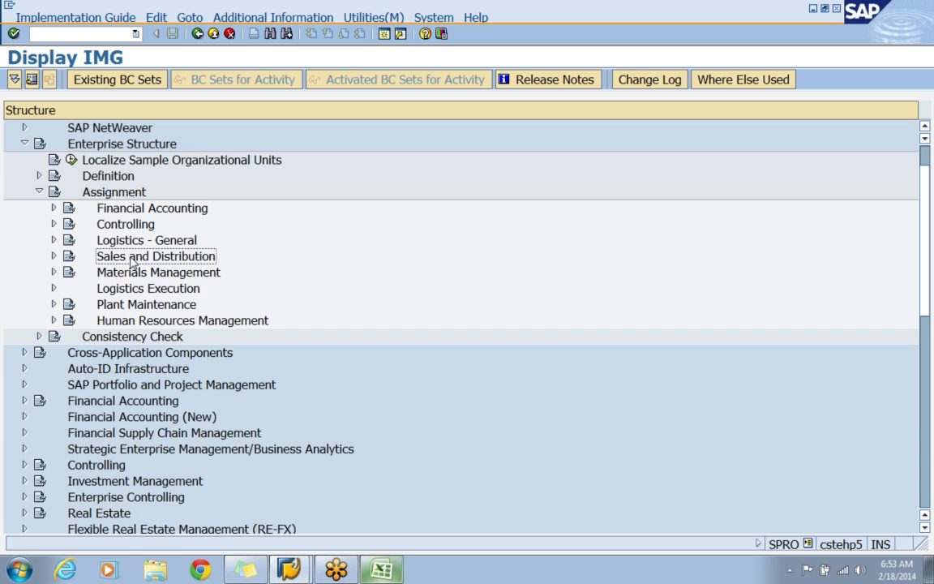
left_click(53, 256)
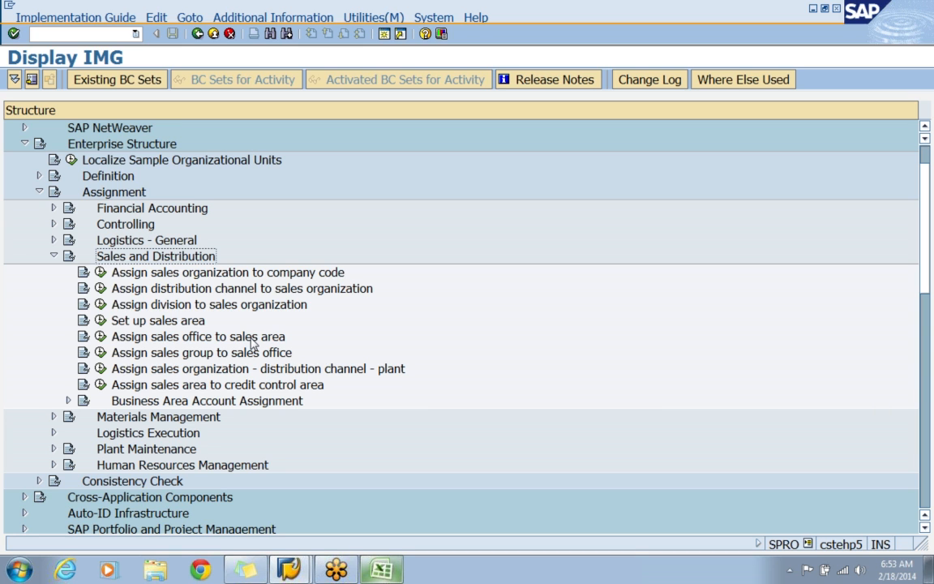
left_click(68, 401)
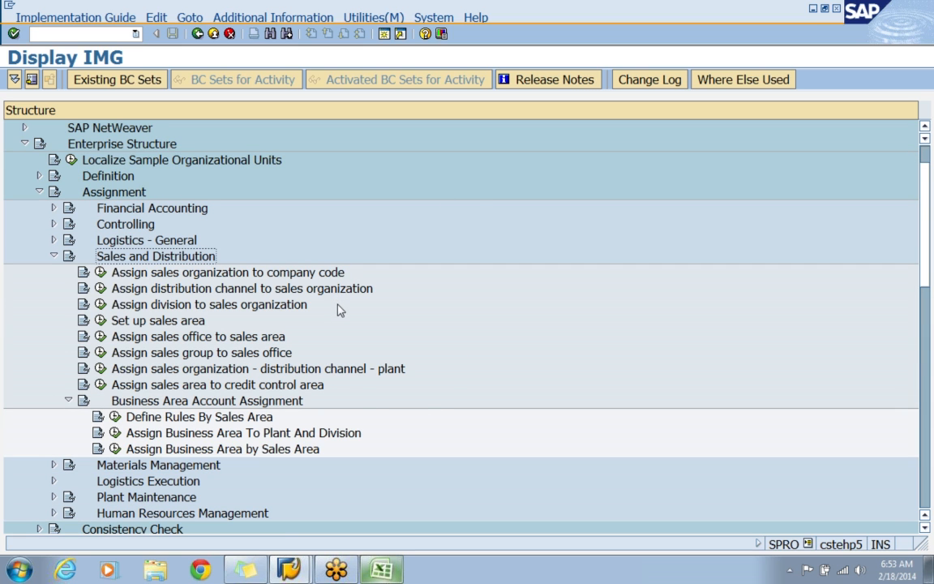
Open the activity Assign sales organization to company code and jump to sales organization APPS, looking up its code in the Excel sheet.
left_click(313, 276)
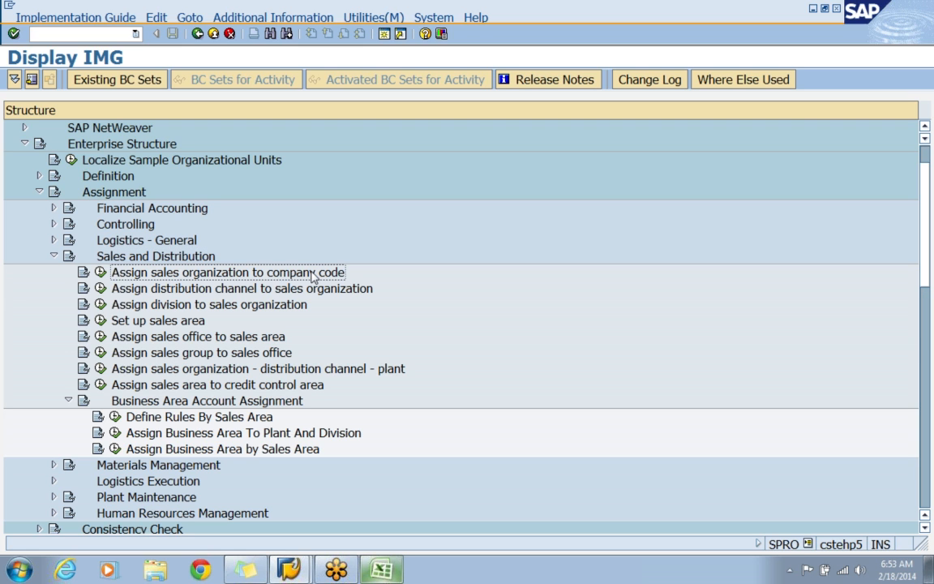
left_click(100, 273)
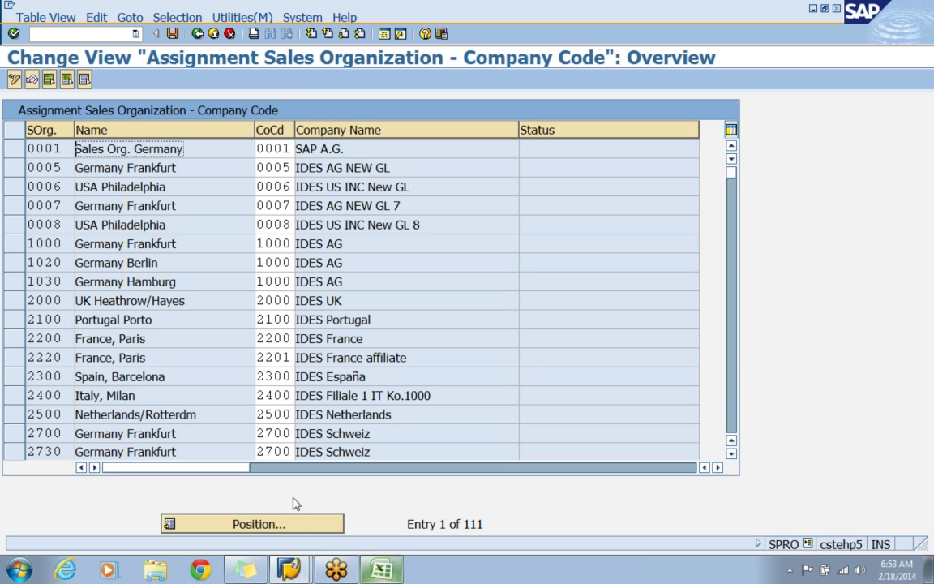
left_click(290, 528)
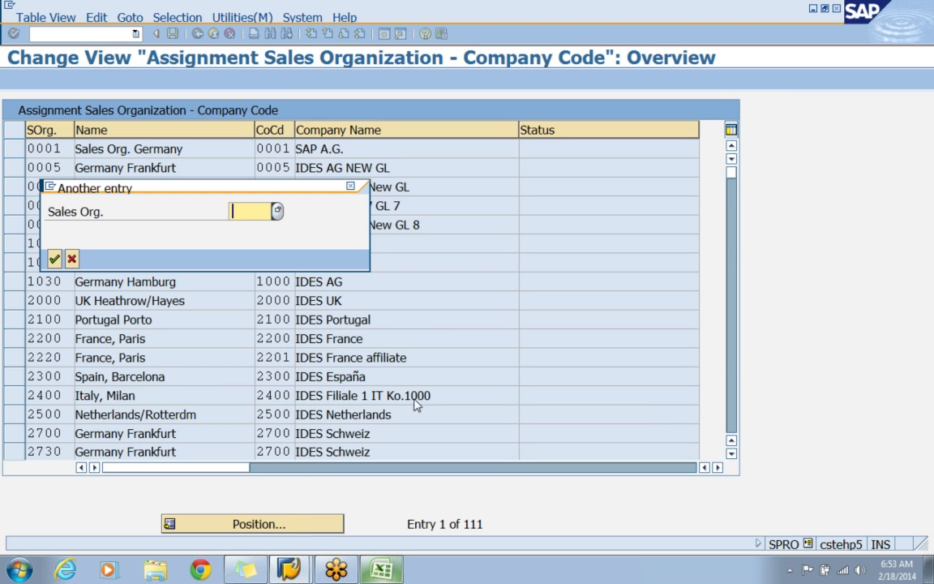
type("APP")
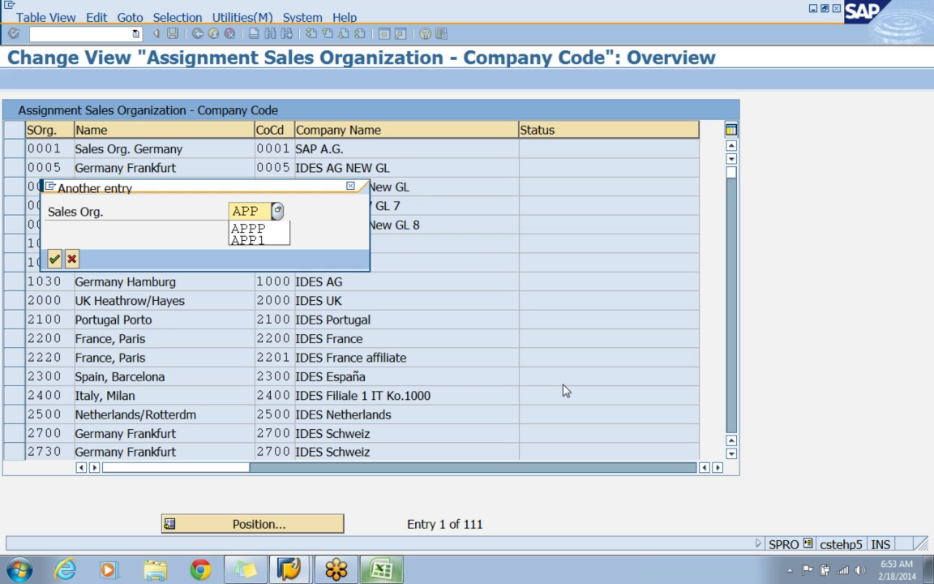
key("BackSpace")
key("alt+Tab")
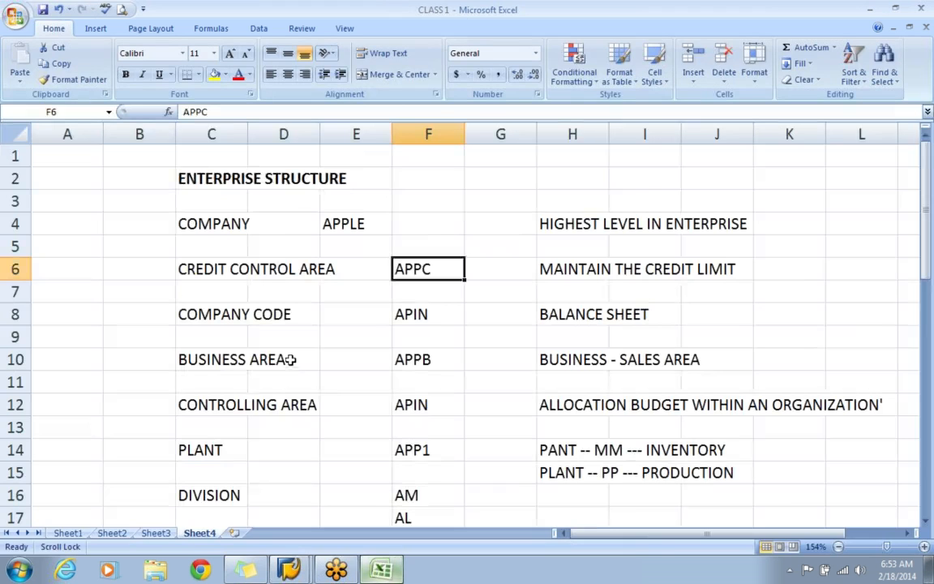
scroll(291, 363, "down", 2)
left_click(428, 427)
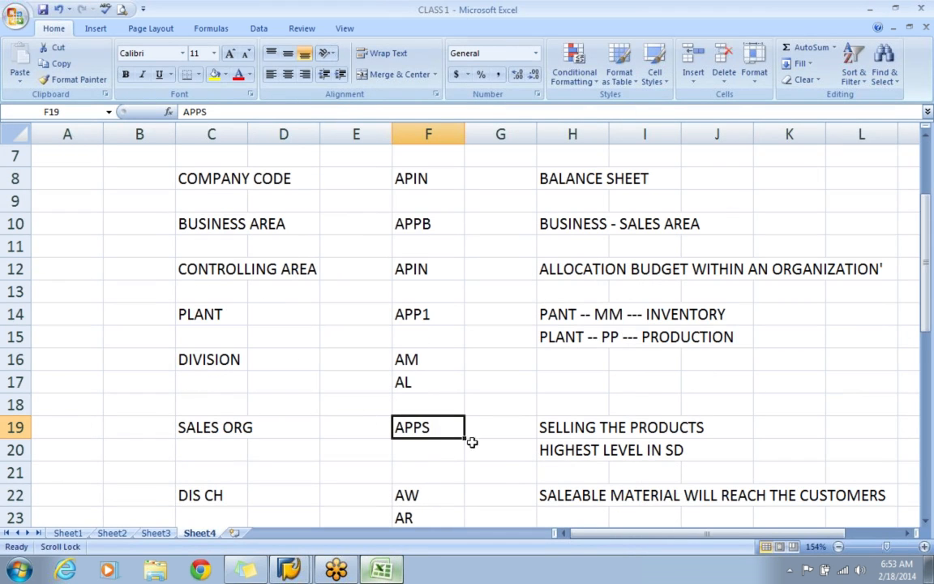
key("alt+Tab")
type("PS")
key("Return")
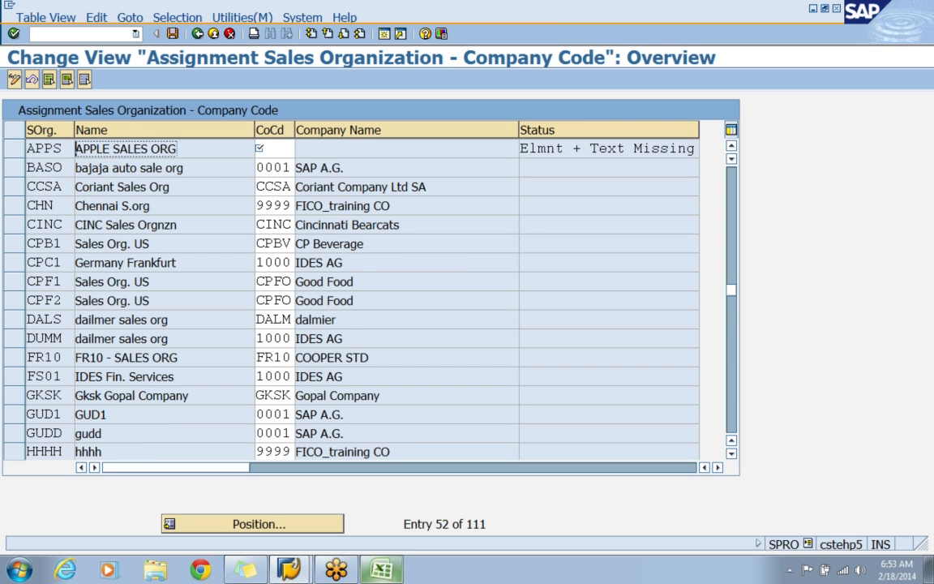
Assign company code APIN to sales organization APPS.
key("Tab")
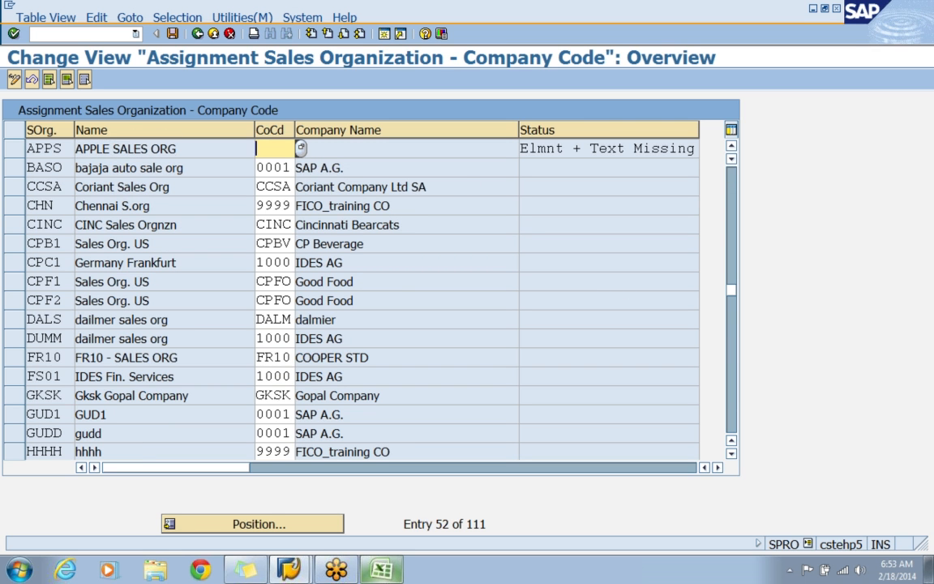
type("APIN")
key("Return")
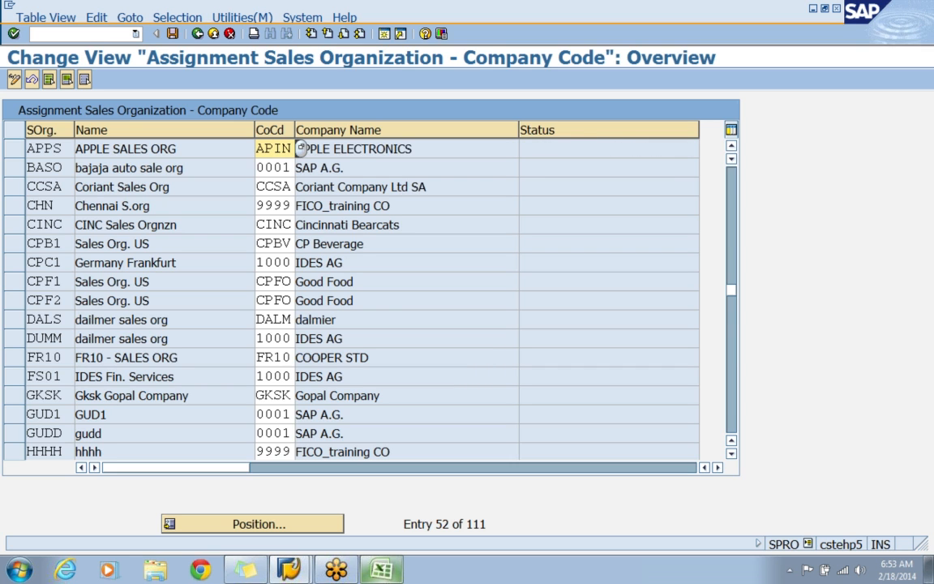
Save the sales organization's company code assignment under the APPLE - ENTERPRISE STRUCTURE customizing request and return to the customizing guide.
left_click(172, 34)
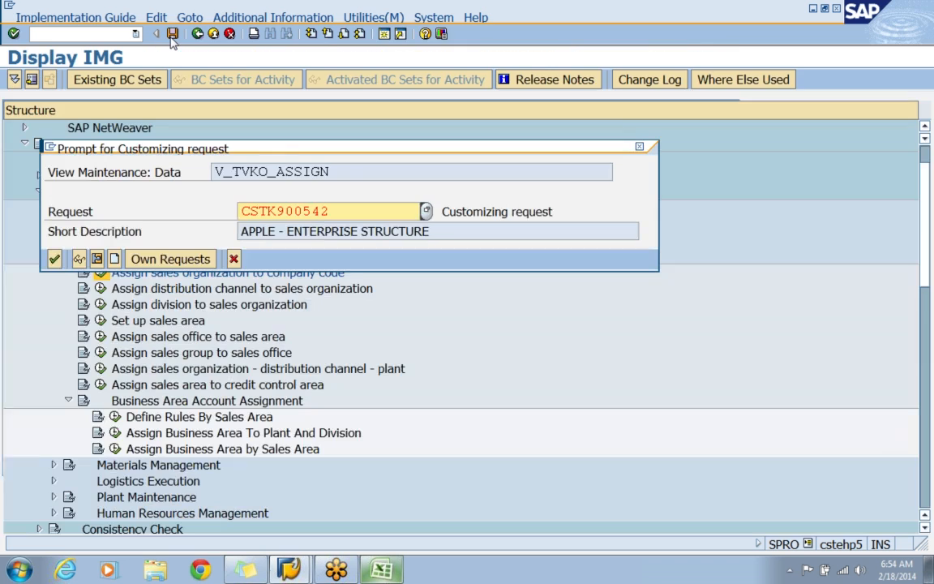
left_click(54, 258)
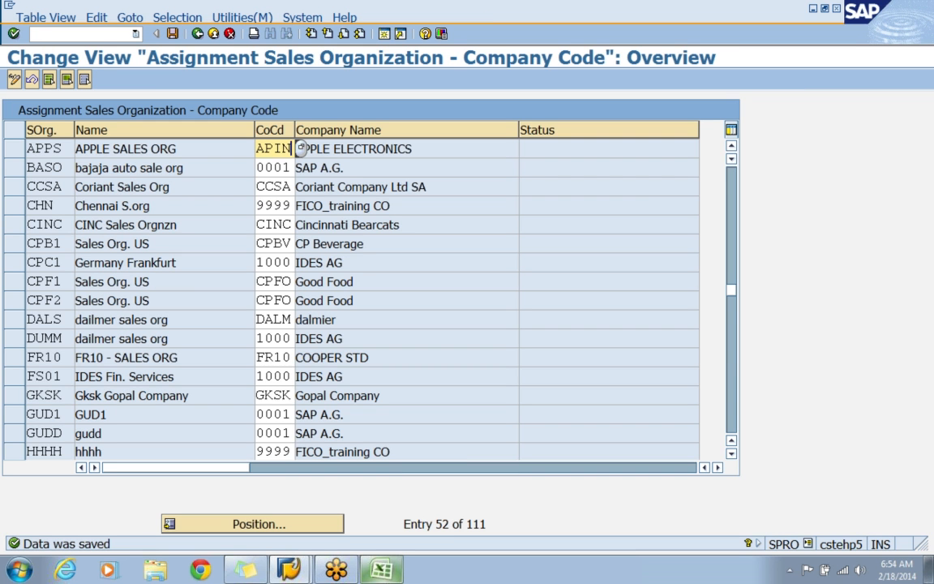
left_click(197, 33)
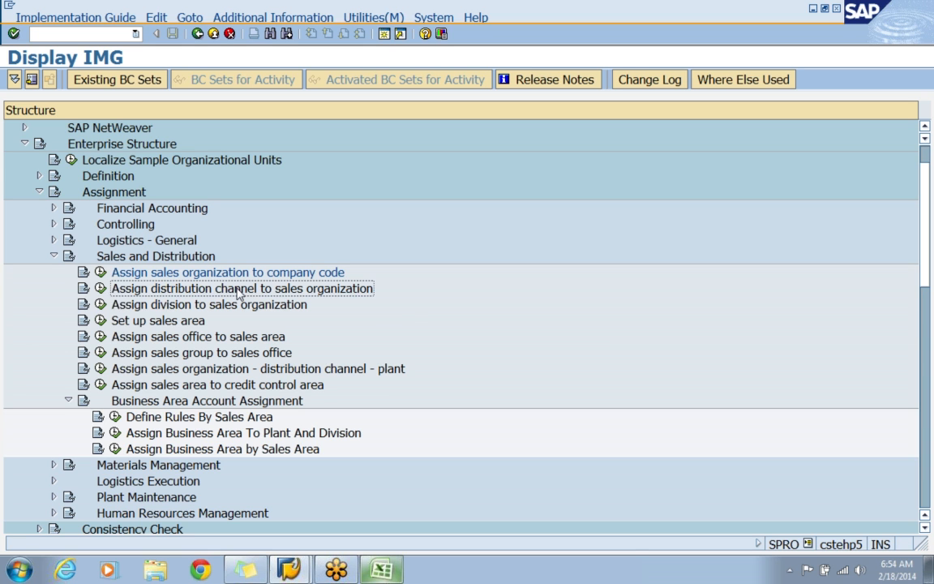
Open the activity Assign distribution channel to sales organization and add new entries assigning channels AW and AR to sales organization APPS.
left_click(98, 290)
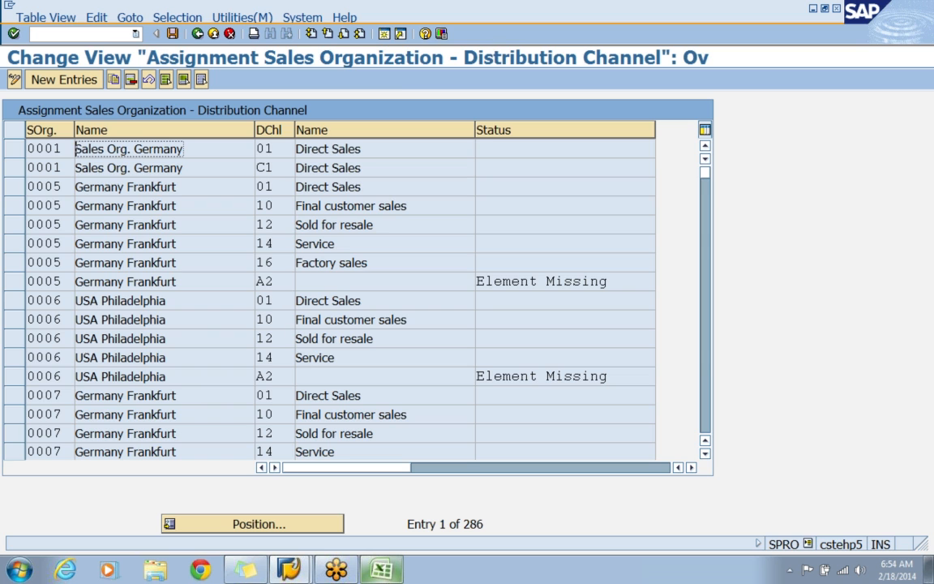
left_click(81, 86)
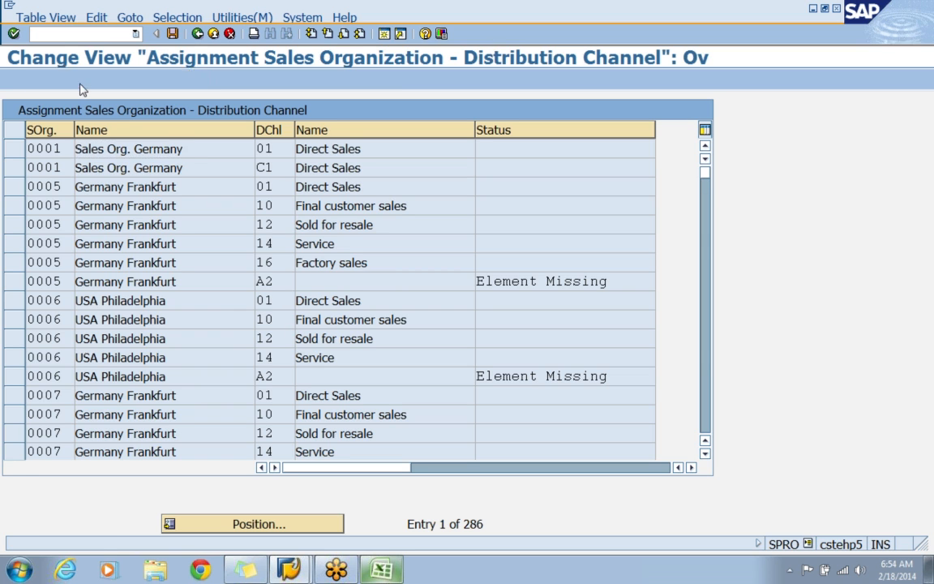
type("APPS")
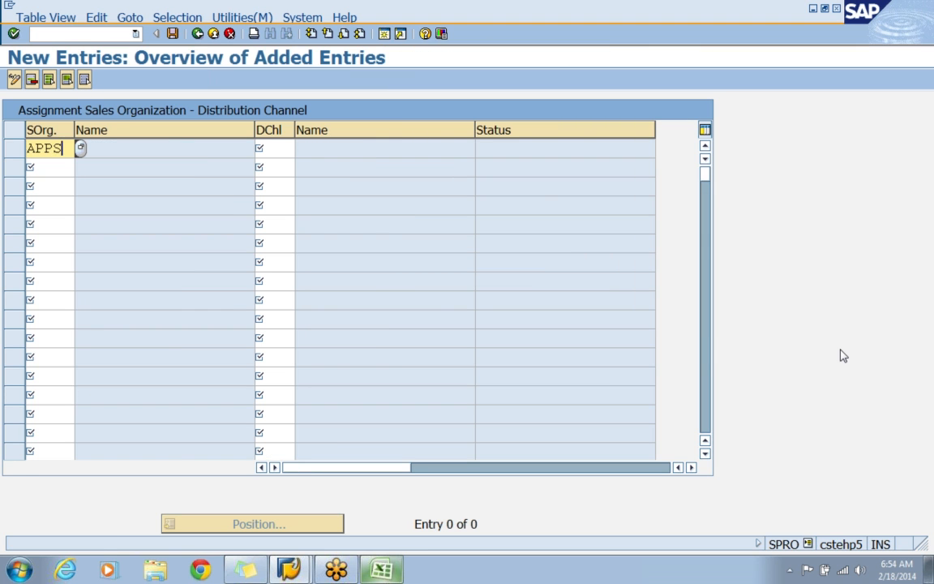
key("Tab")
type("AW")
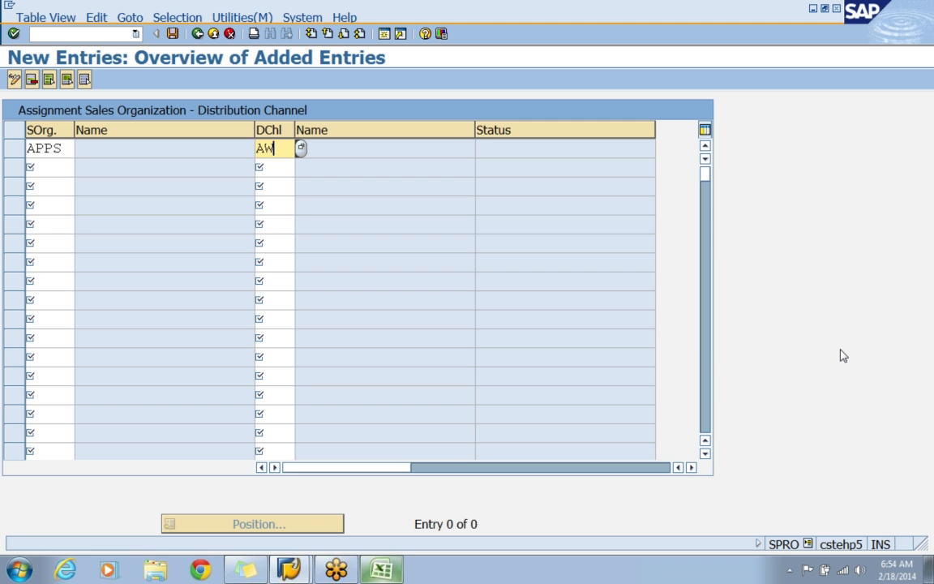
key("Return")
type("APPS")
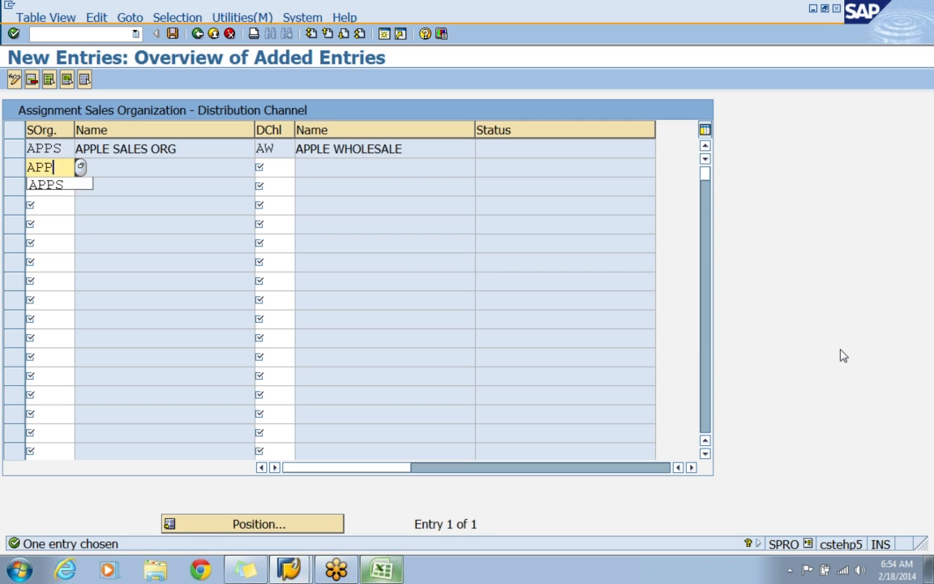
key("Tab")
type("AR")
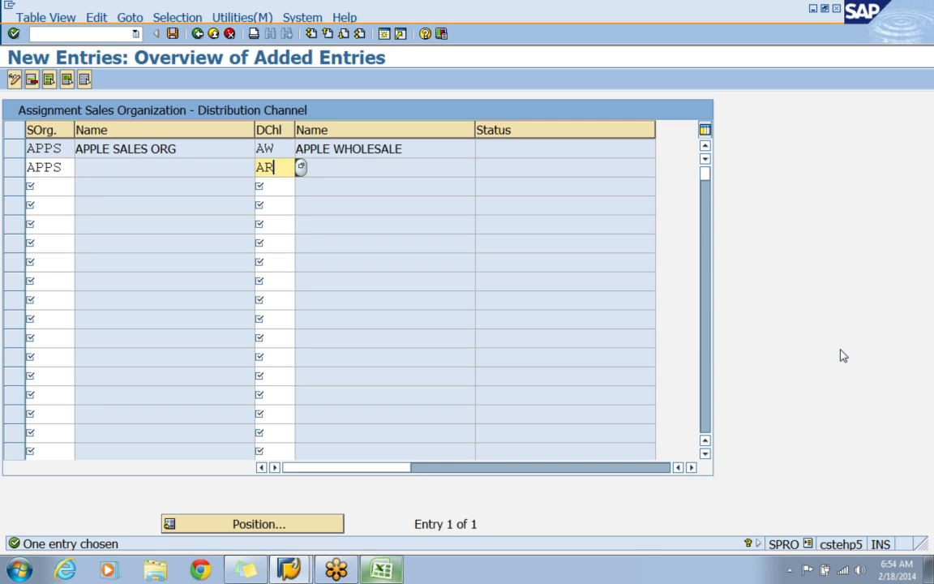
key("Return")
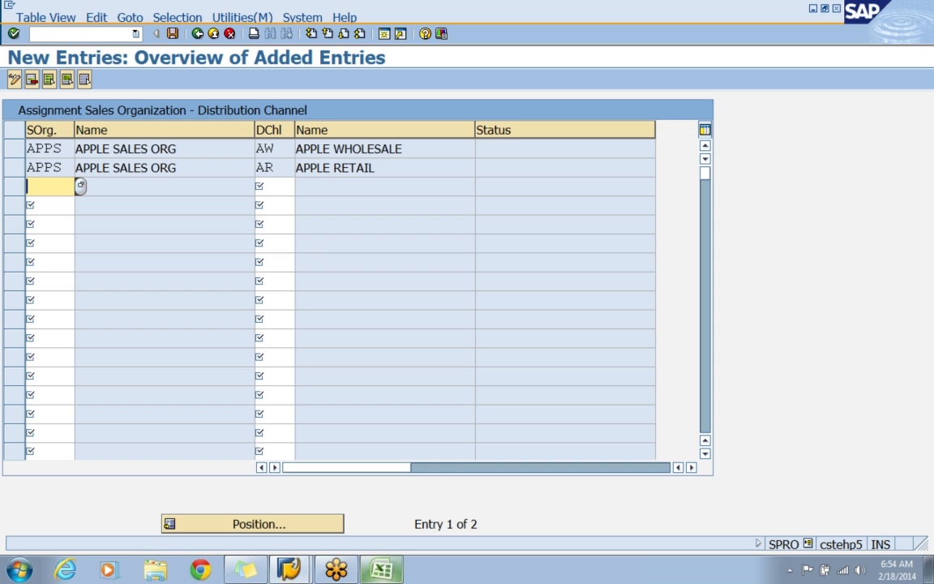
Save the distribution channel assignments under the APPLE - ENTERPRISE STRUCTURE customizing request and return to the customizing guide.
left_click(172, 33)
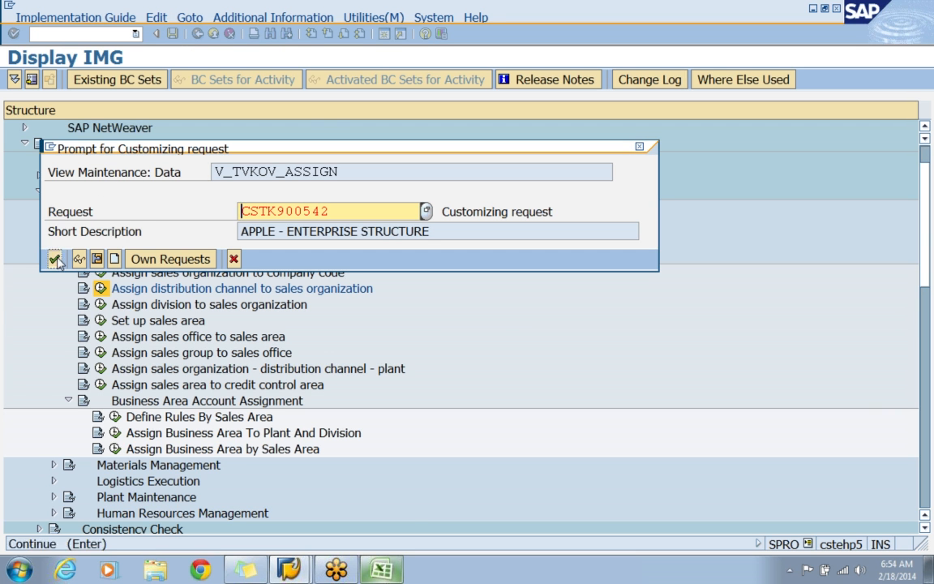
key("Return")
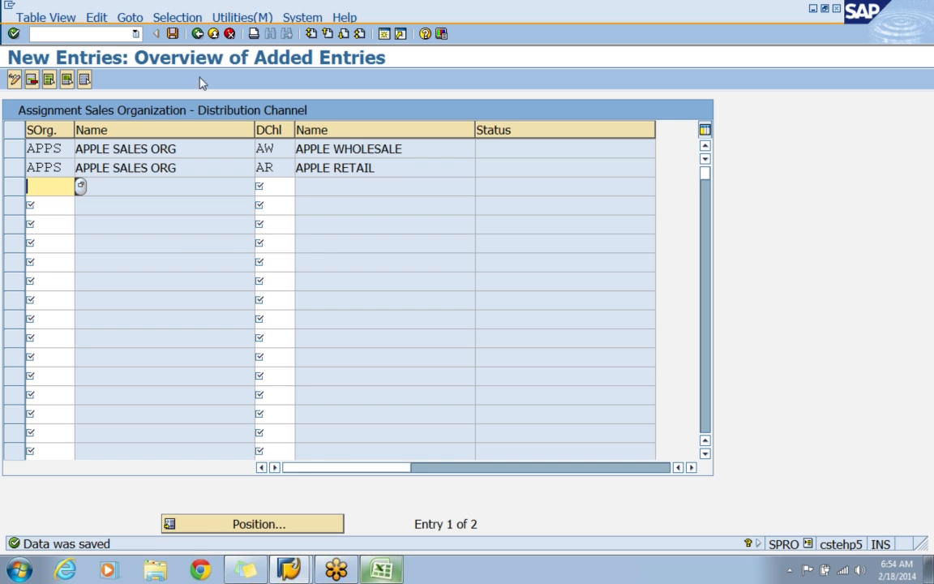
left_click(198, 33)
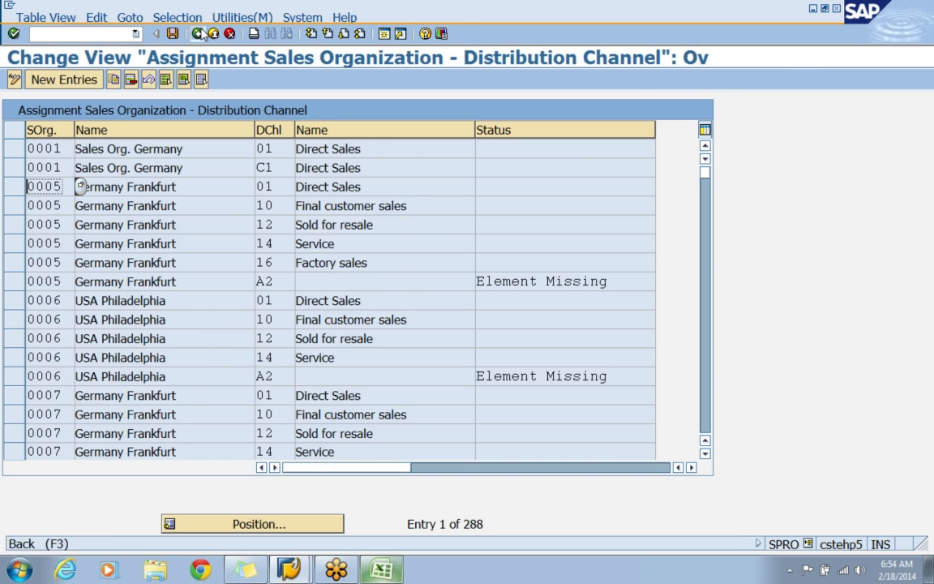
left_click(199, 33)
Open the activity Assign division to sales organization and add new entries assigning divisions AM and AL to sales organization APPS.
key("Down")
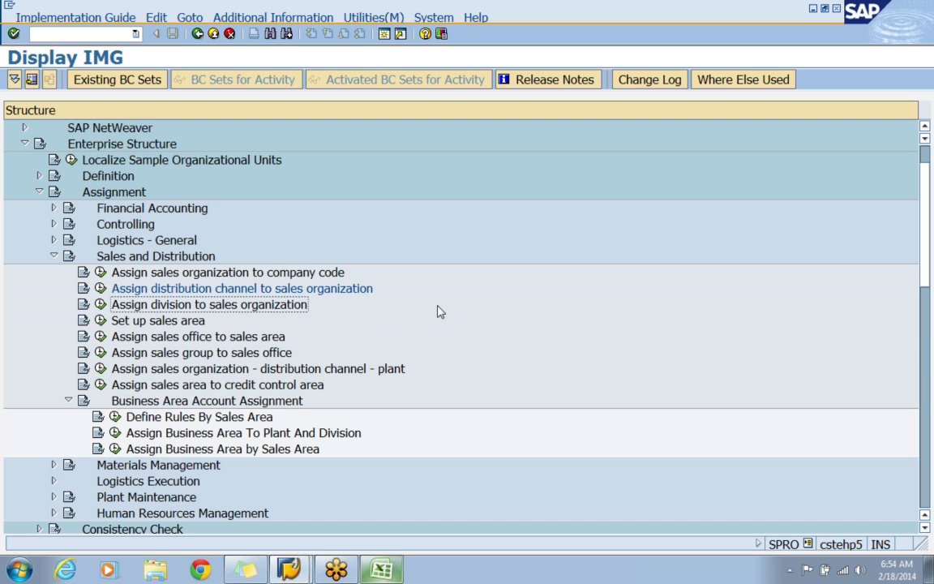
left_click(101, 304)
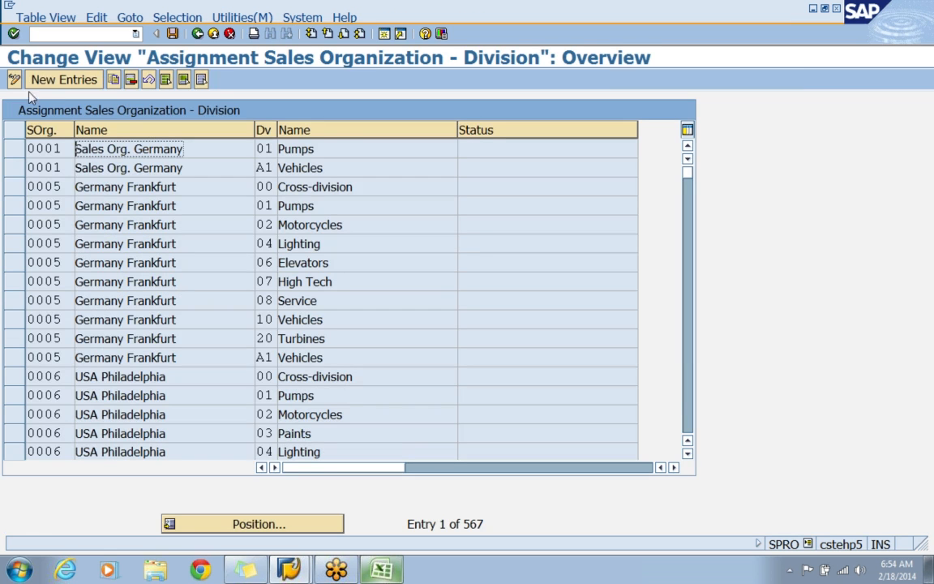
left_click(49, 80)
type("APPSAM")
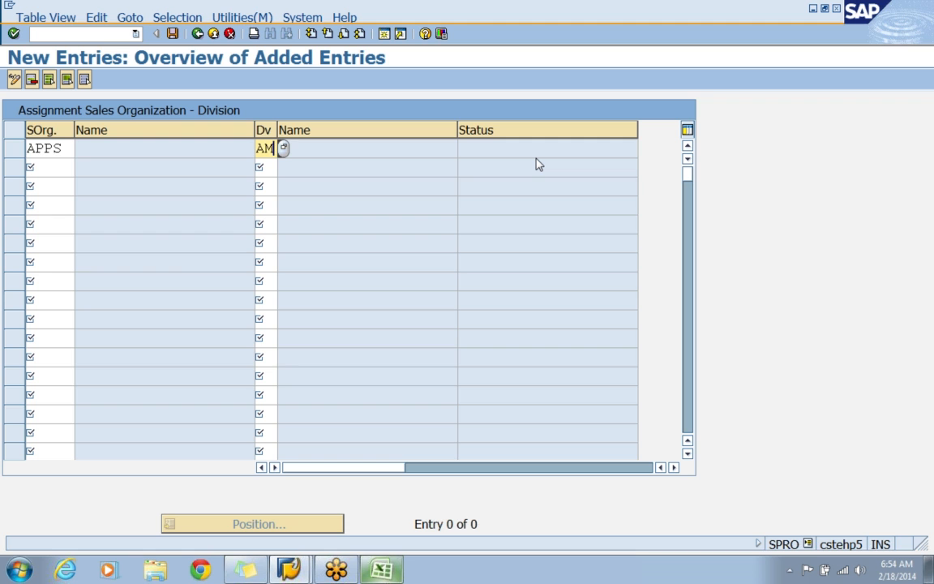
key("Return")
type("A")
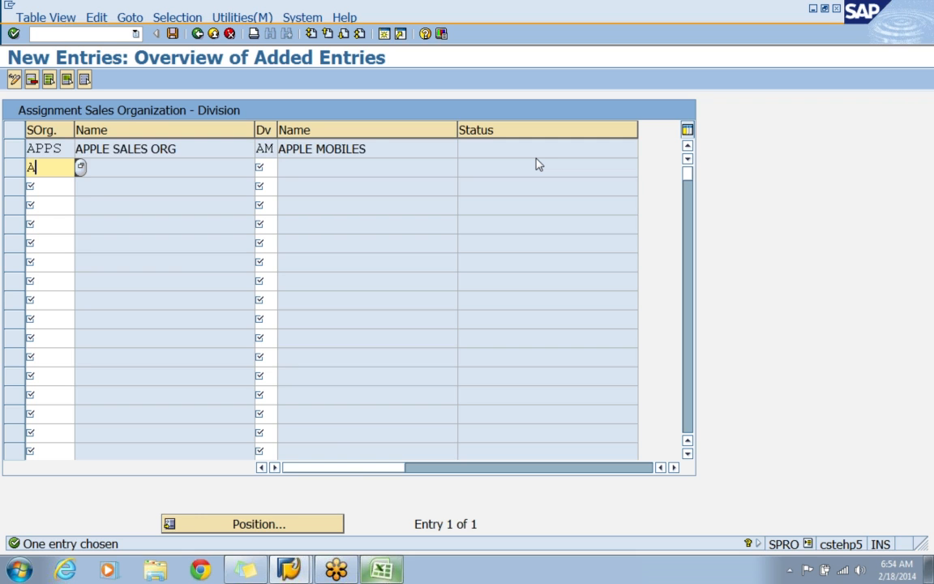
type("PPSAL")
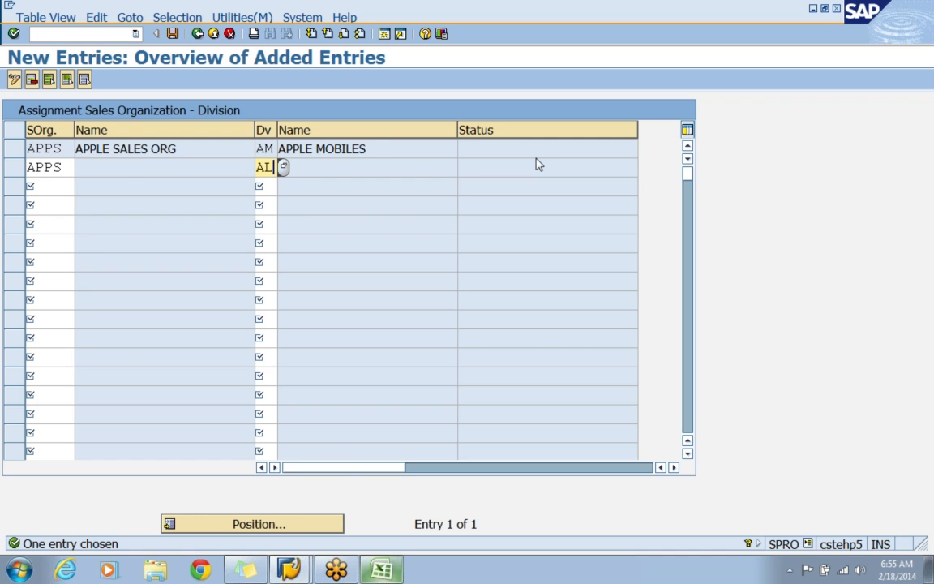
key("Return")
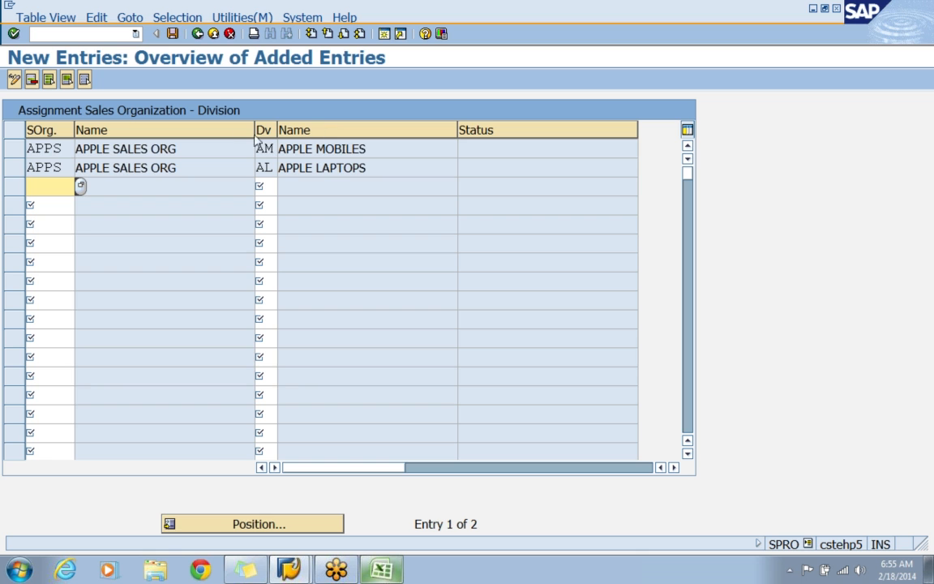
Save the division assignments under the APPLE - ENTERPRISE STRUCTURE customizing request and return to the customizing guide.
left_click(172, 33)
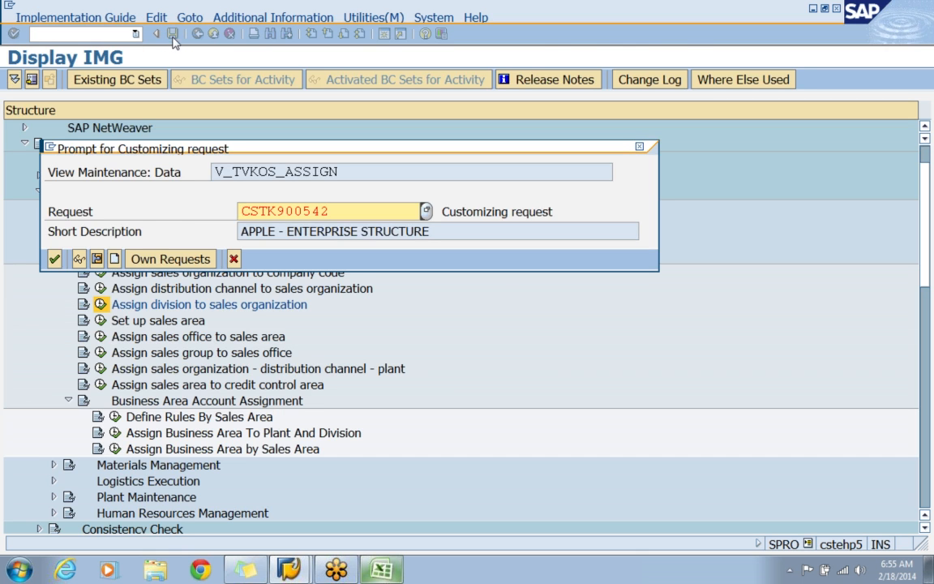
left_click(54, 259)
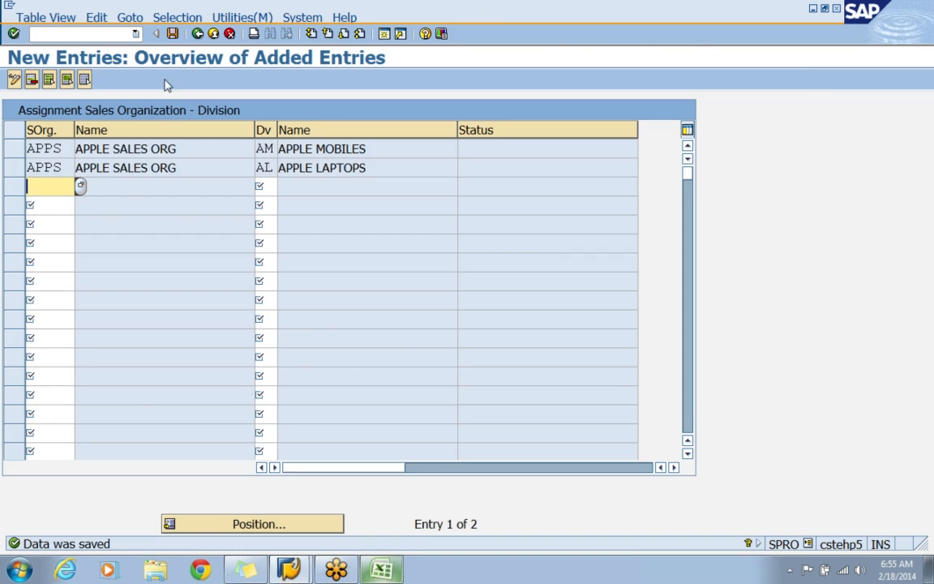
left_click(194, 33)
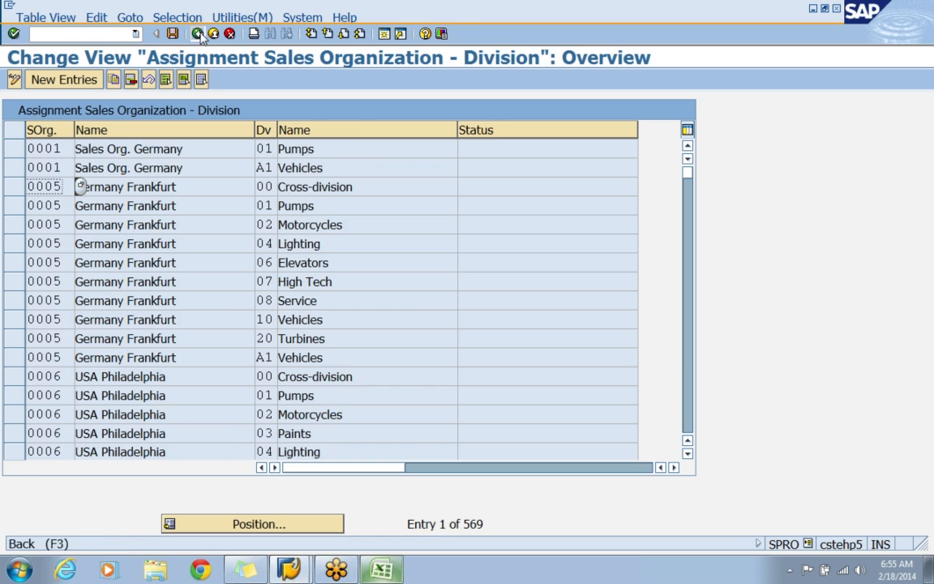
left_click(197, 34)
left_click(188, 322)
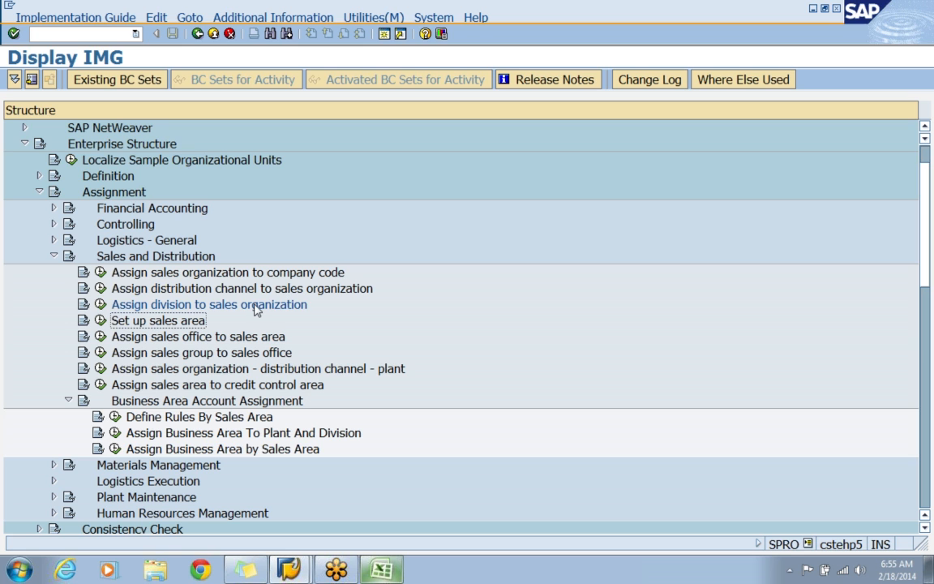
left_click(174, 285)
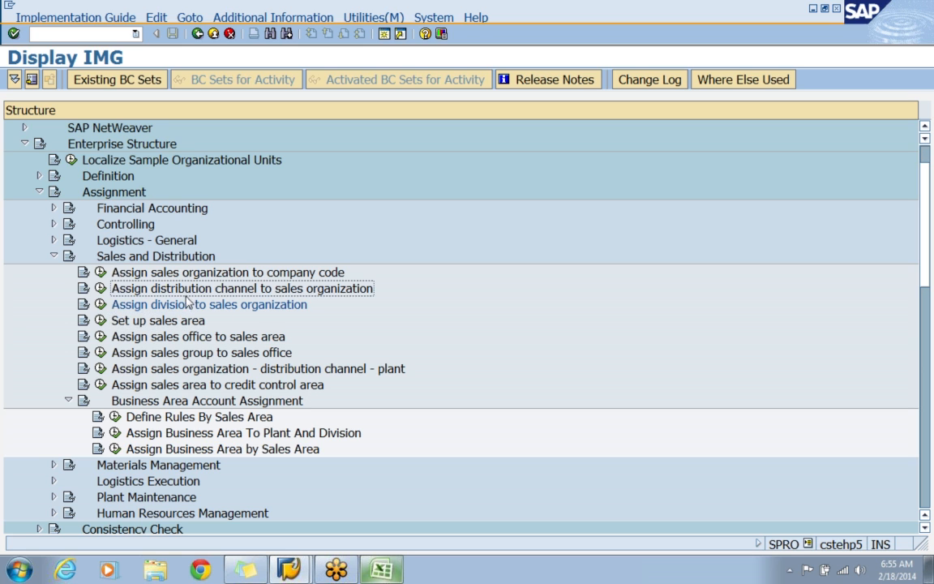
left_click(188, 304)
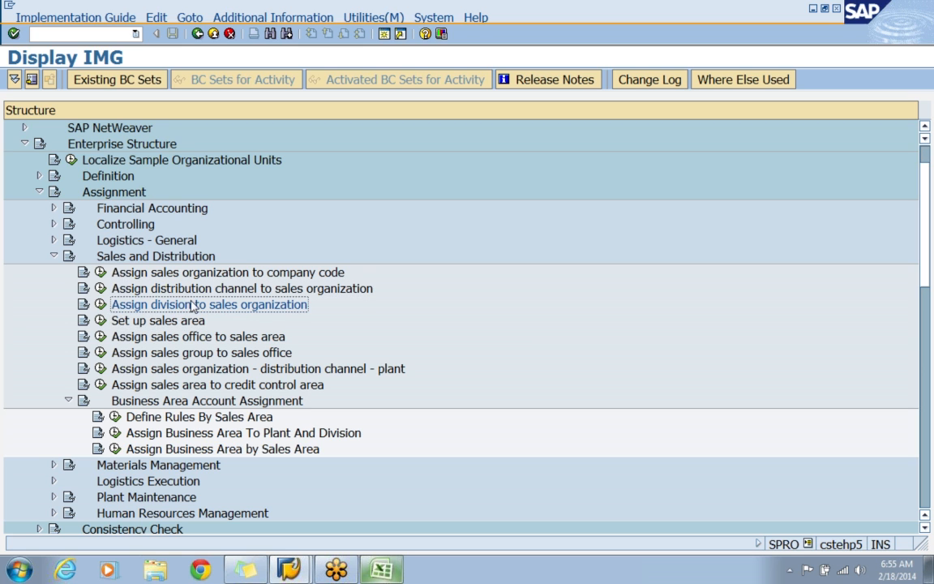
left_click(176, 323)
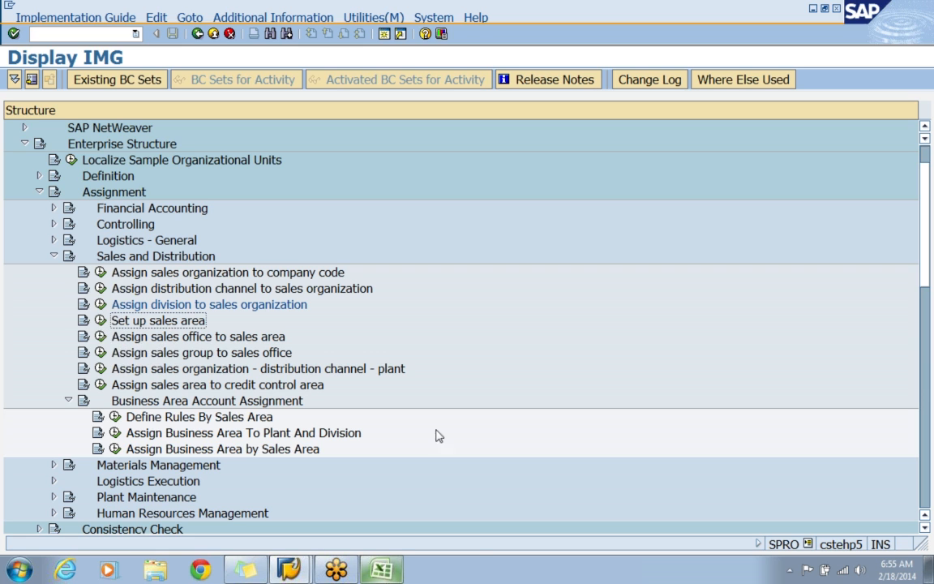
Switch to the Excel sheet and enter SALES AREA in cell C45 below the ASSIGNMENT heading.
left_click(381, 570)
scroll(391, 492, "down", 9)
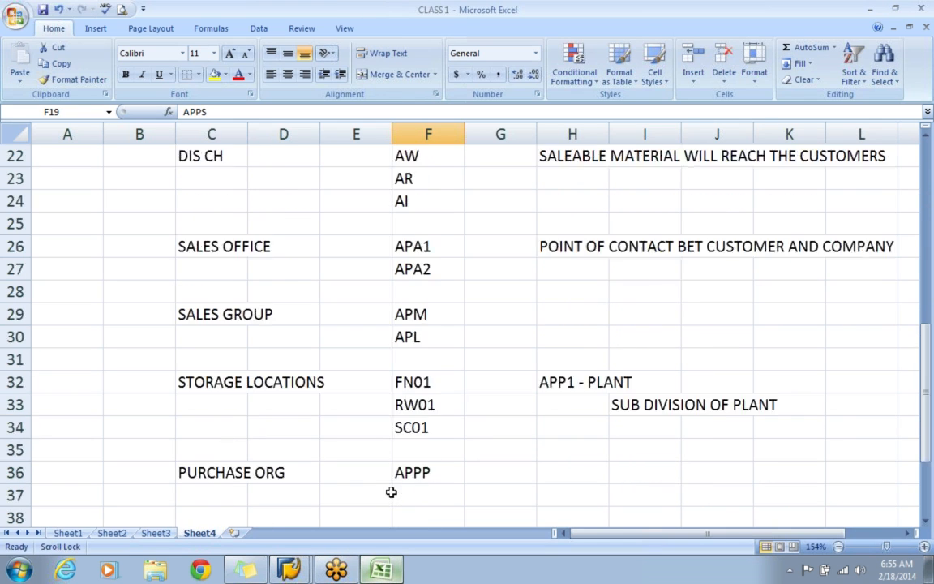
left_click(200, 408)
type("SALES AREA")
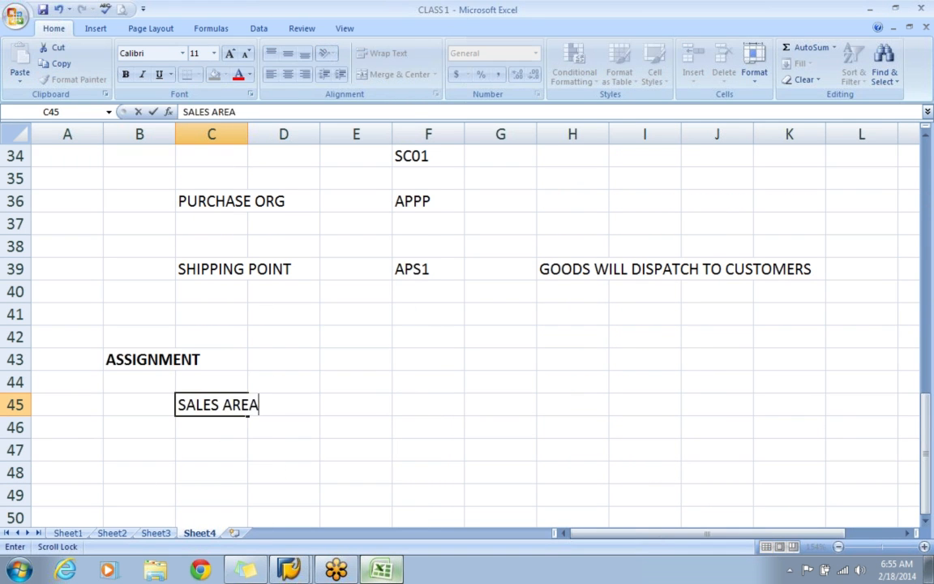
key("Return")
Describe the sales area by entering COMBINATION in D46 and SALES ORG + DIS CH + DICISION in F46.
key("Right")
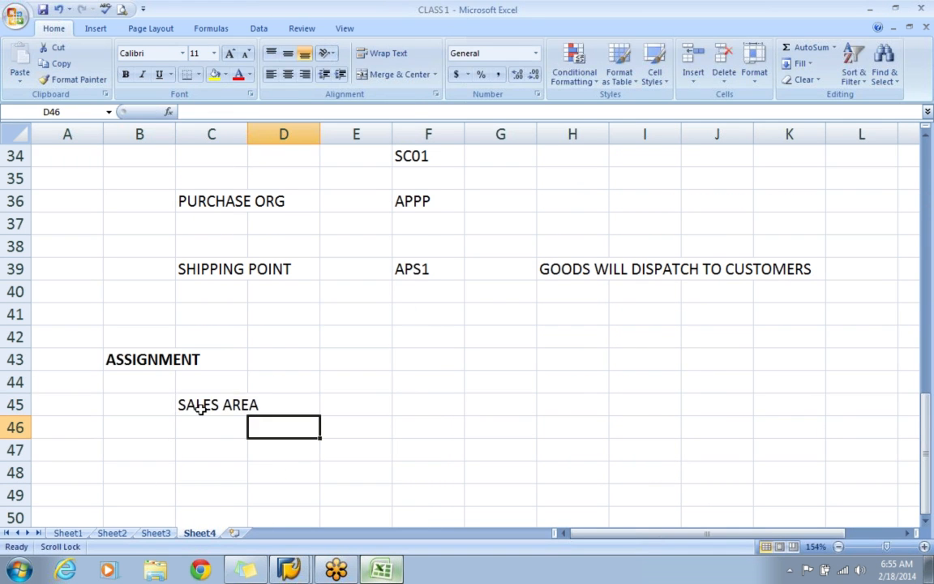
type("COMBI")
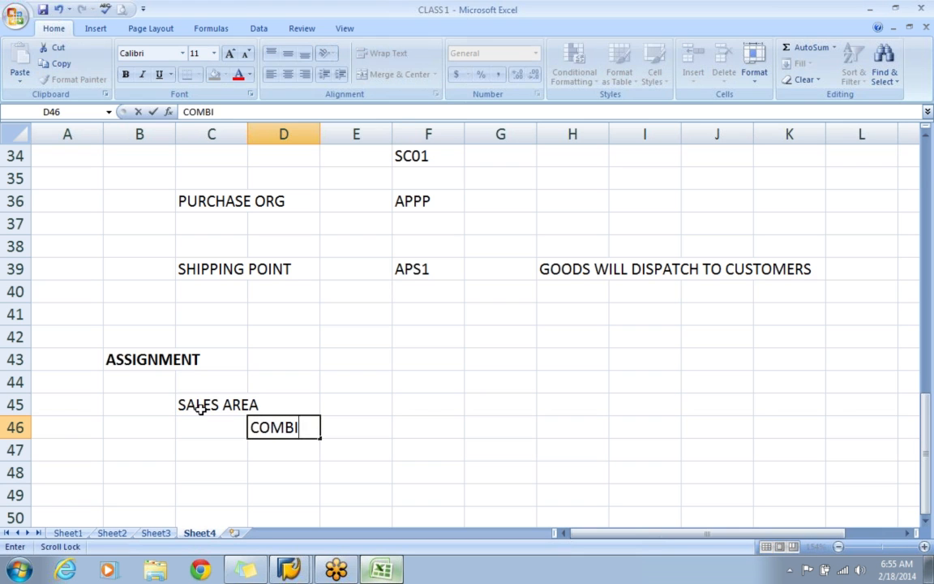
type("NATION")
key("Right")
key("Right")
type("SALES ORG ")
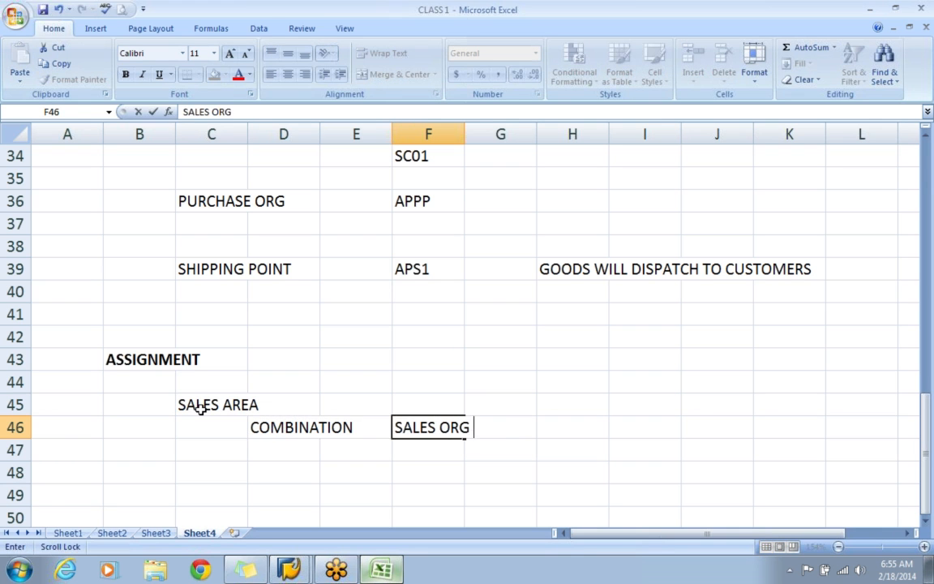
type("+ DIS CH ")
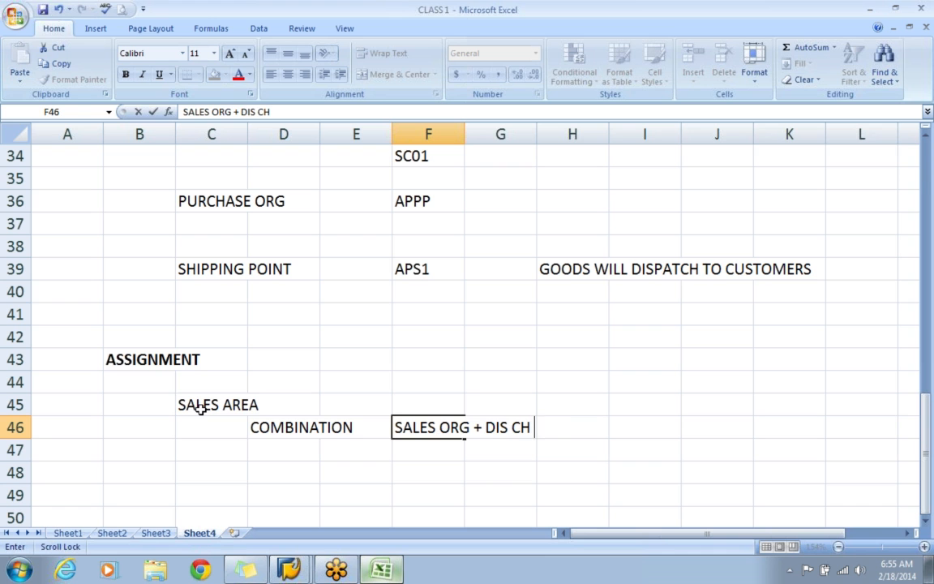
type("+ DICISION")
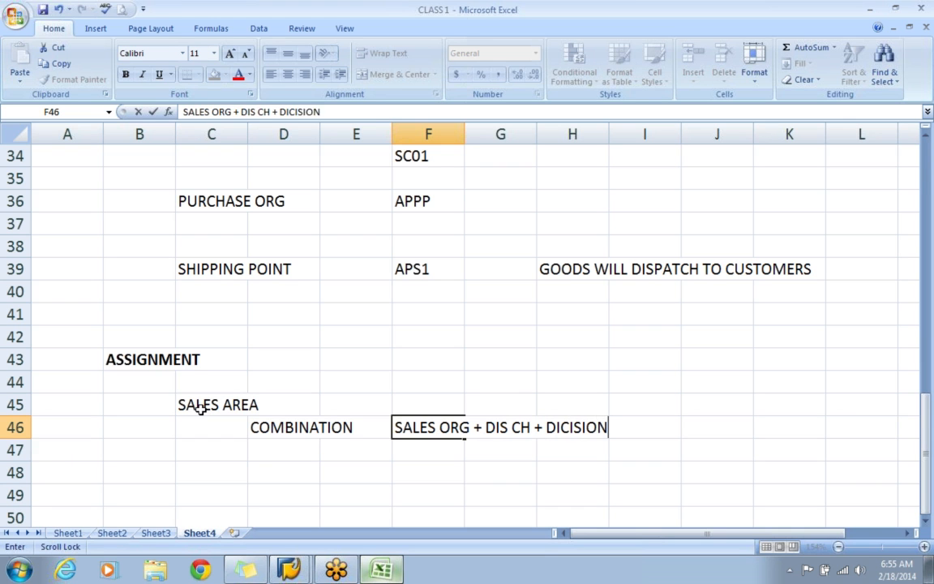
key("Return")
Correct the misspelled last word in cell F46 to DIVISION.
left_click(280, 430)
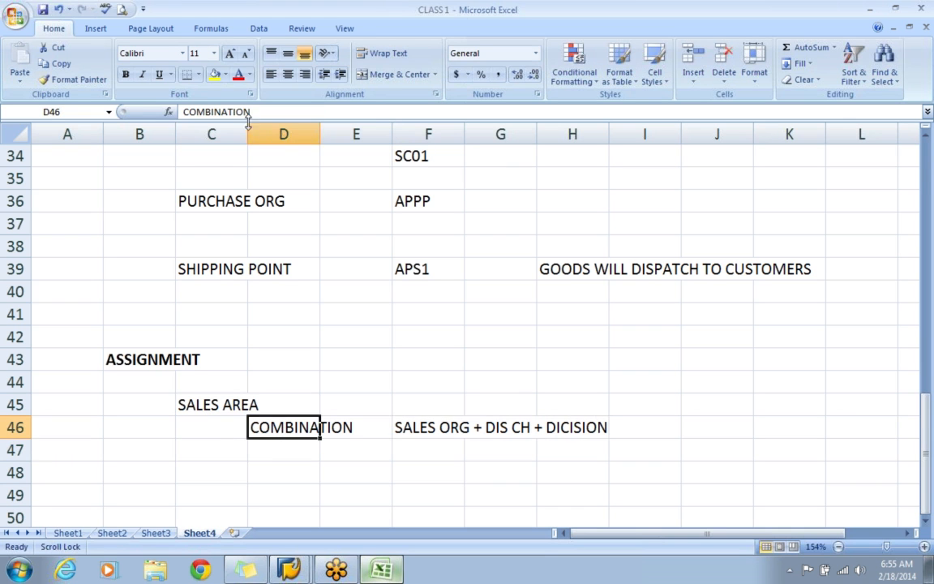
left_click(436, 432)
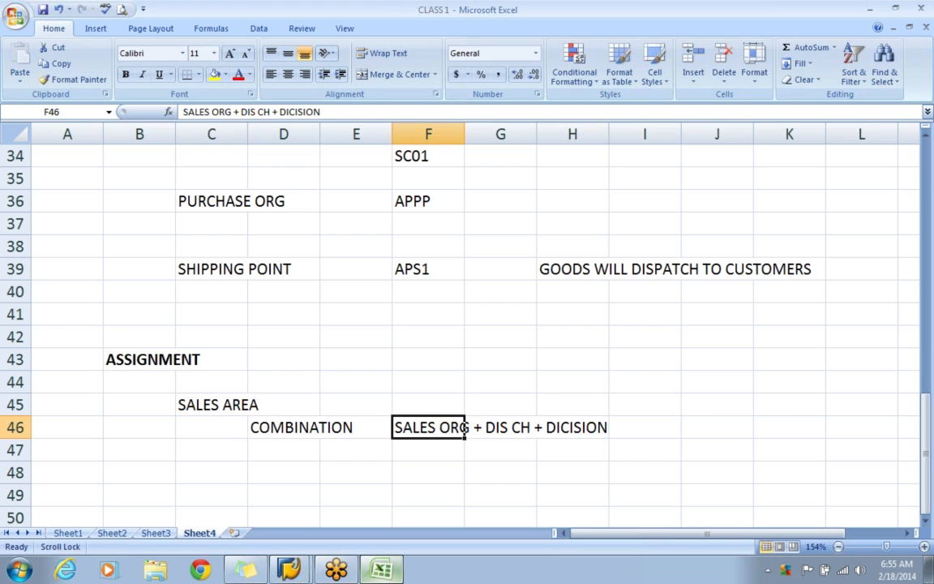
left_click(294, 112)
key("BackSpace")
type("V")
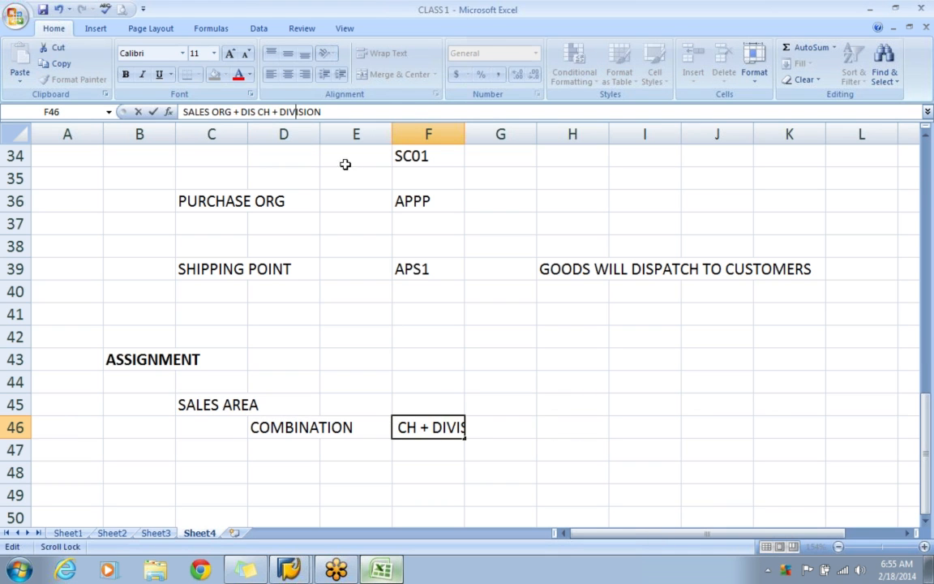
left_click(713, 503)
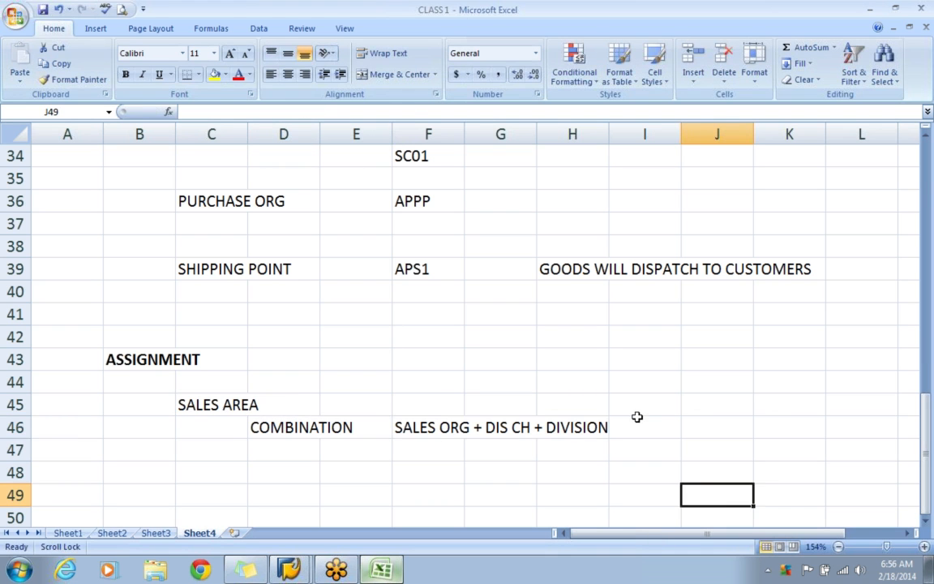
Switch back to SAP, open Set up sales area and add a new entry combining sales organization APPS, channel AW and division AM.
key("alt+Tab")
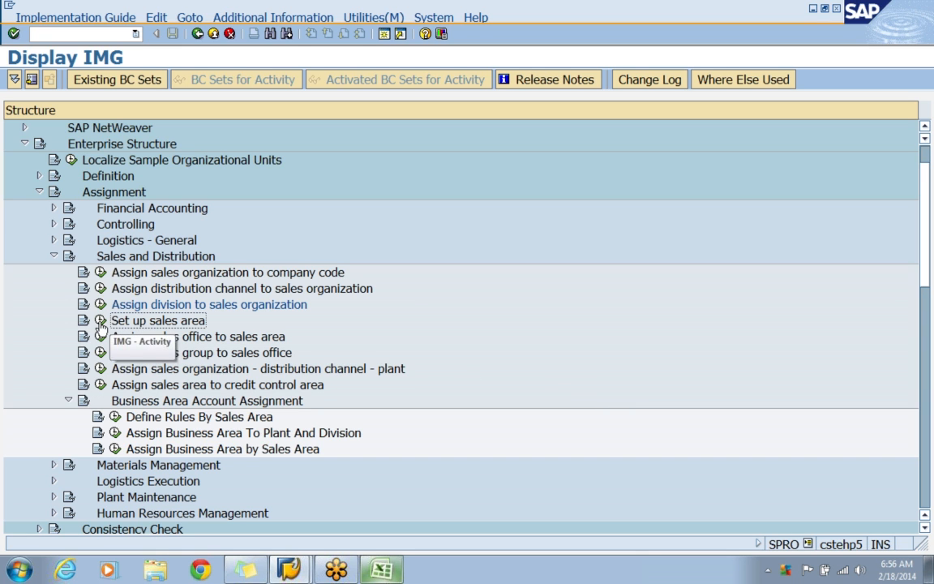
left_click(101, 321)
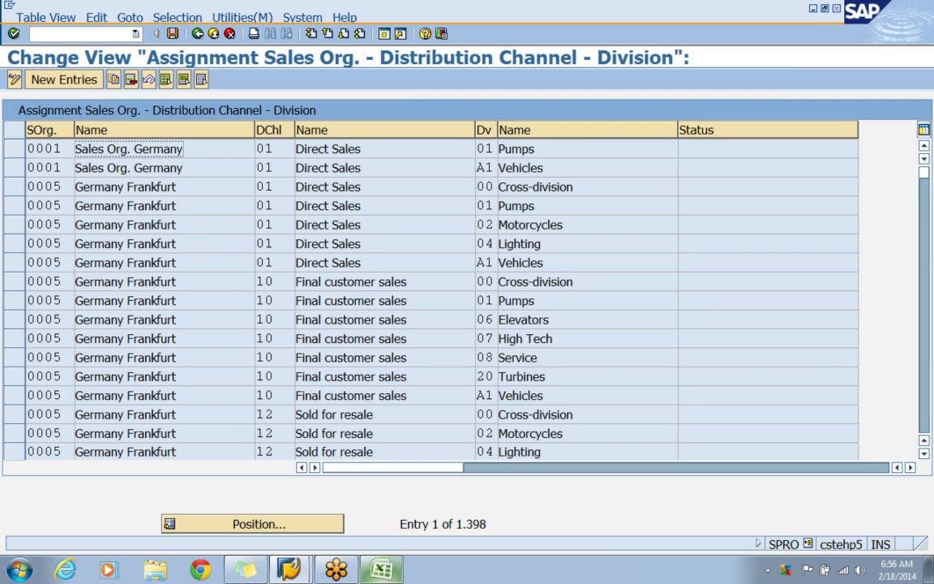
left_click(71, 77)
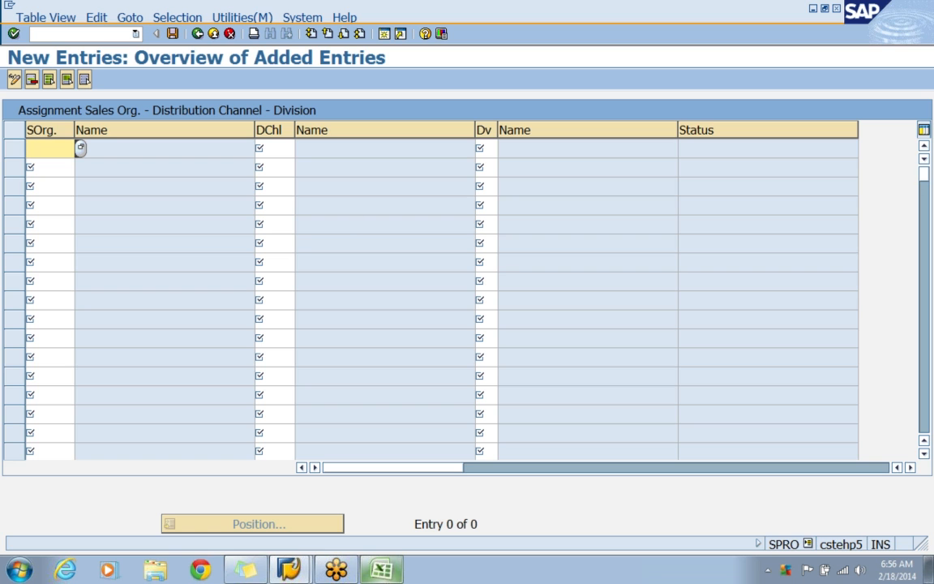
type("APPS")
key("Tab")
type("AW")
key("Tab")
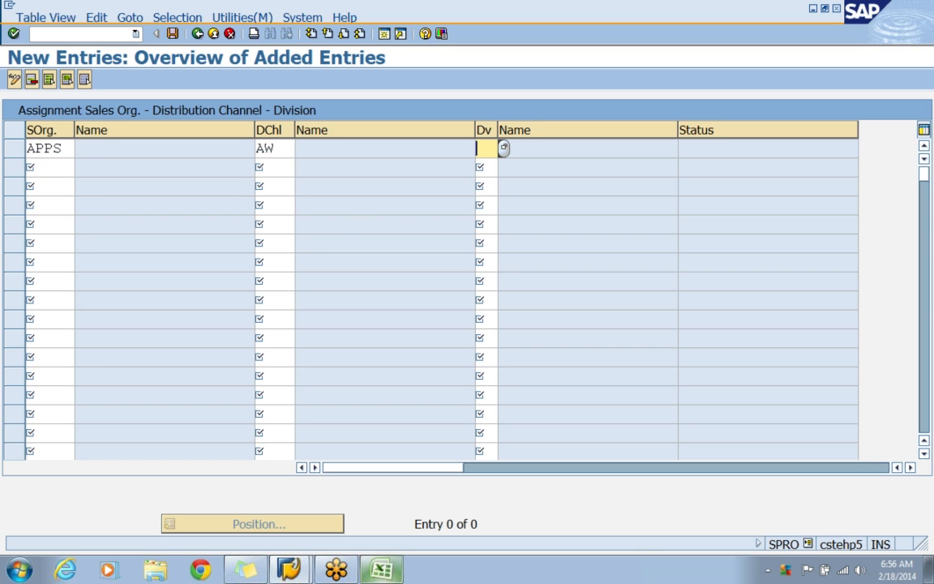
type("AM")
key("Return")
Add a second sales area combining sales organization APPS, distribution channel AW and division AL.
type("APPS")
key("Tab")
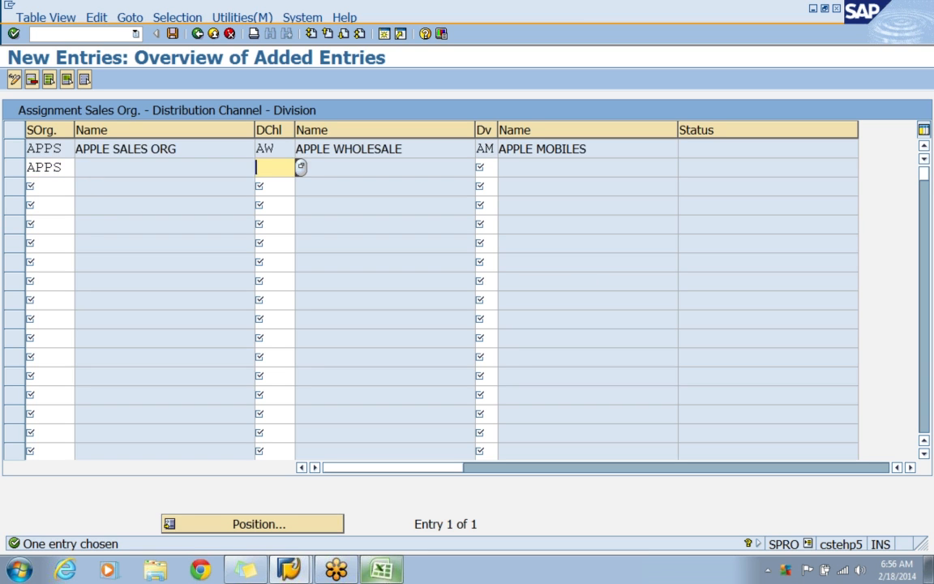
type("AW")
key("Tab")
type("AL")
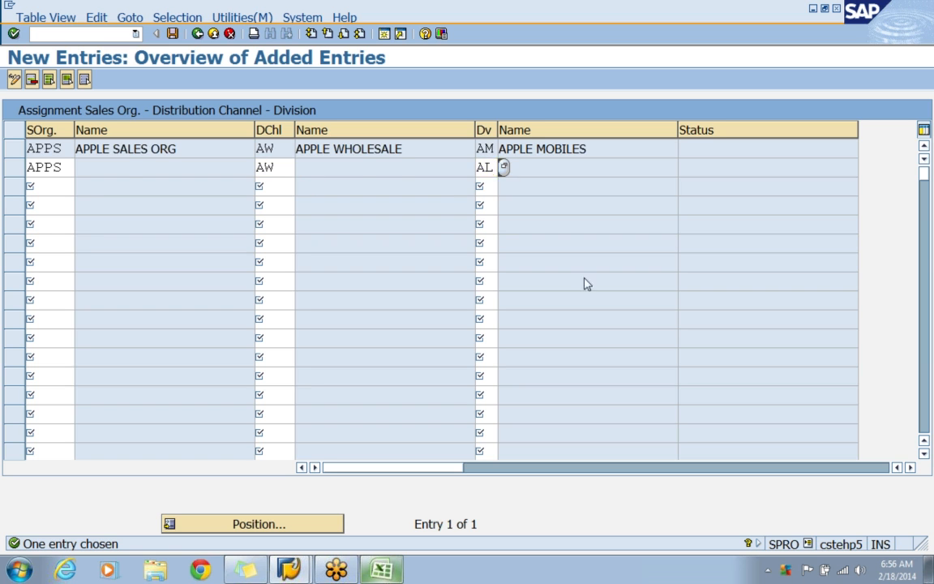
key("Return")
Add a third sales area combining sales organization APPS, distribution channel AR and division AM.
type("APP")
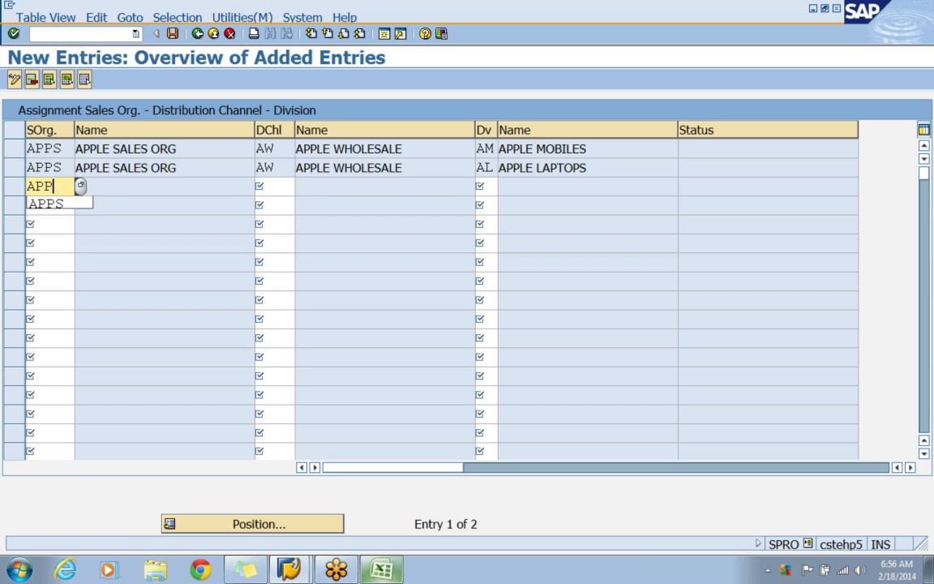
type("S")
key("Tab")
type("AR")
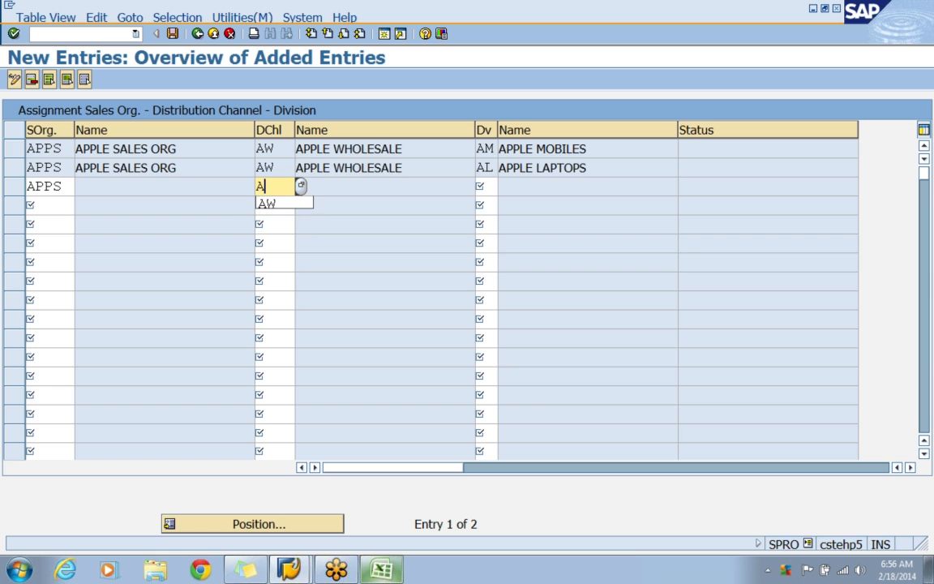
key("Tab")
type("AM")
key("Return")
Add a fourth sales area combining sales organization APPS, distribution channel AR and division AL.
type("APPS")
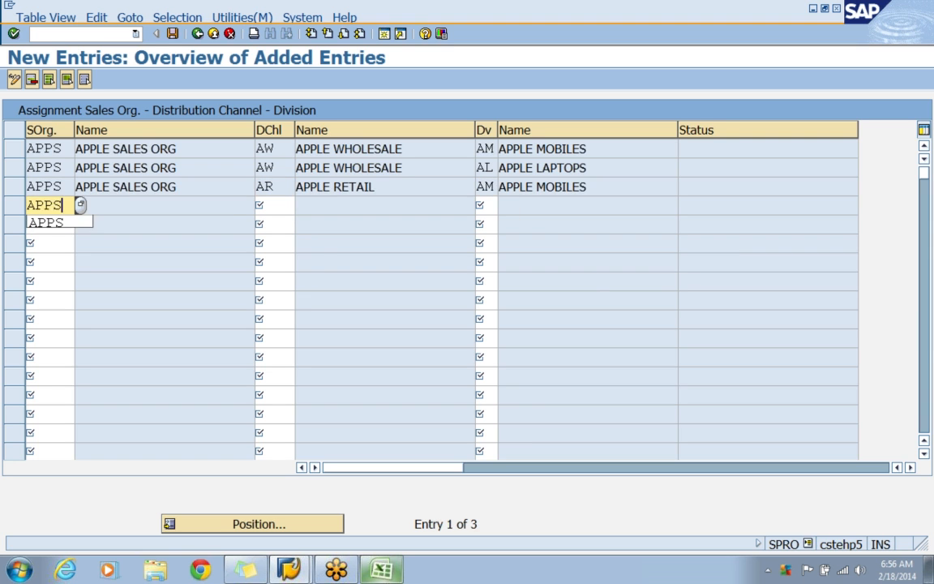
key("Tab")
type("AR")
key("Tab")
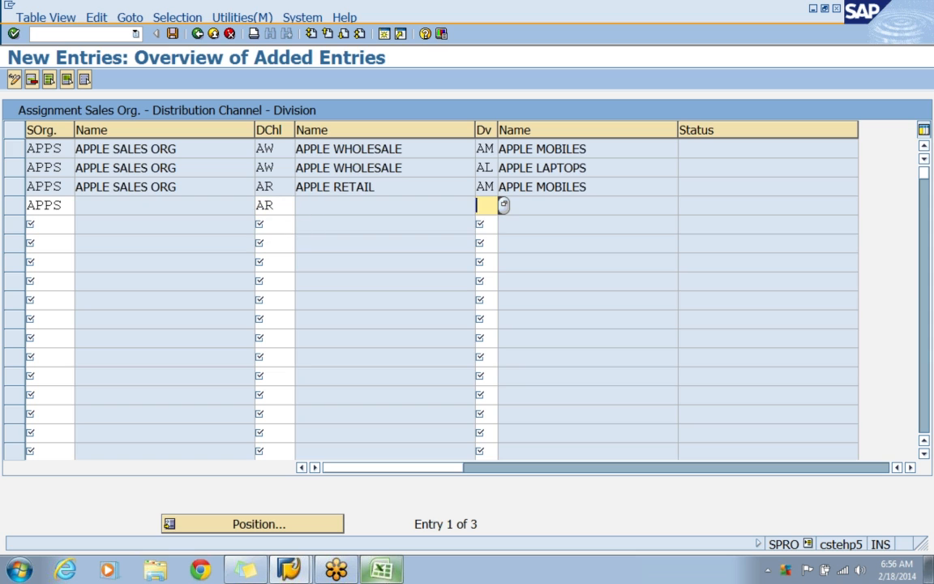
type("AL")
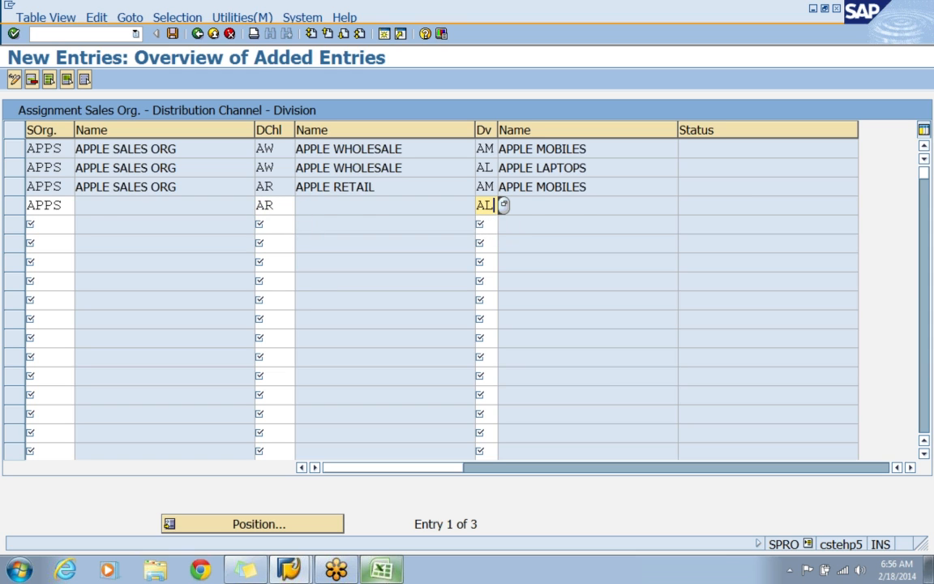
key("Return")
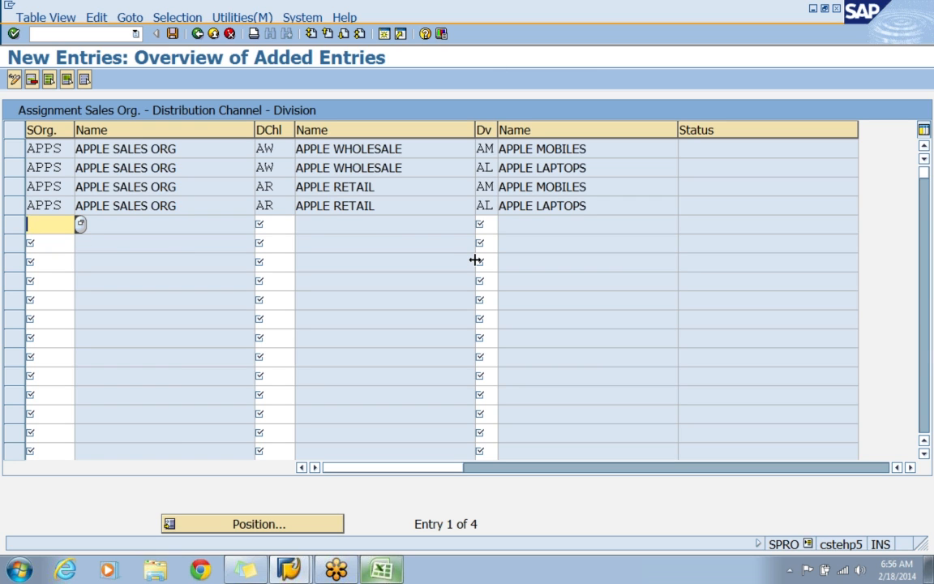
Save the new sales areas, accepting the proposed customizing request, and return to the IMG structure.
left_click(15, 188)
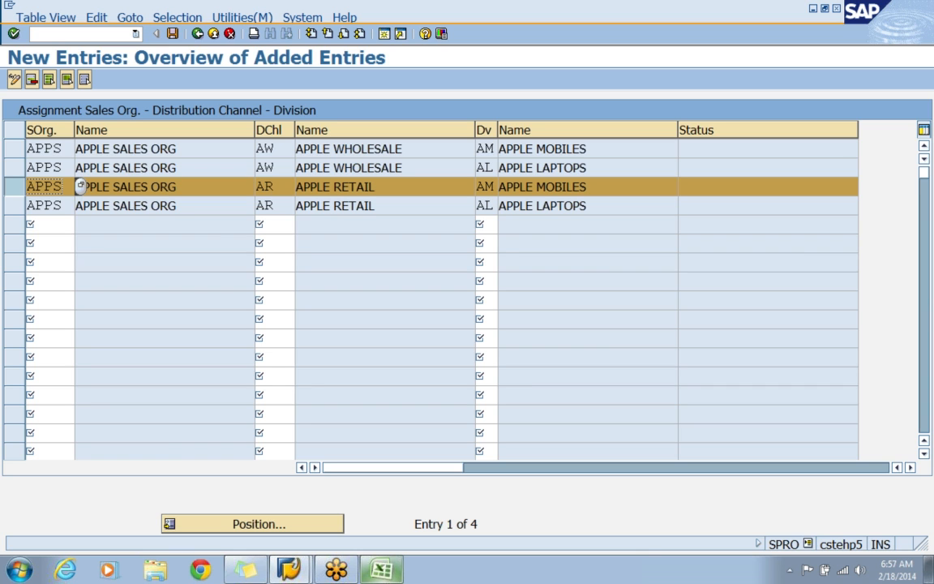
left_click(12, 185)
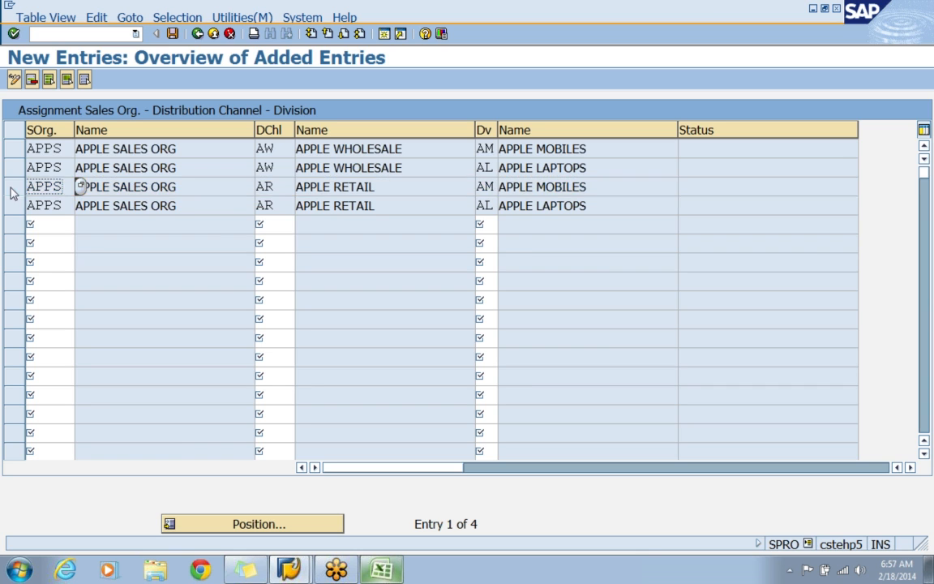
left_click(173, 33)
left_click(57, 257)
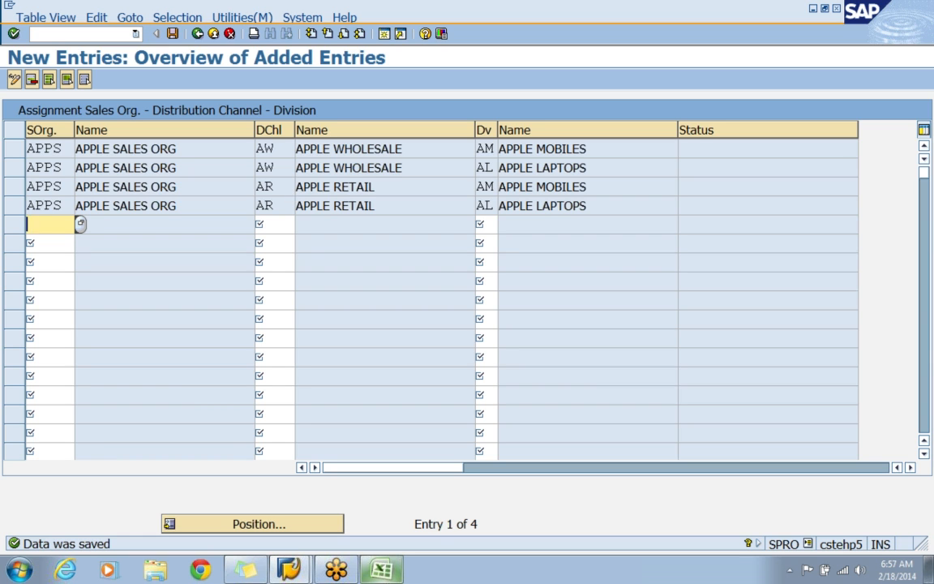
left_click(249, 146)
left_click(267, 148)
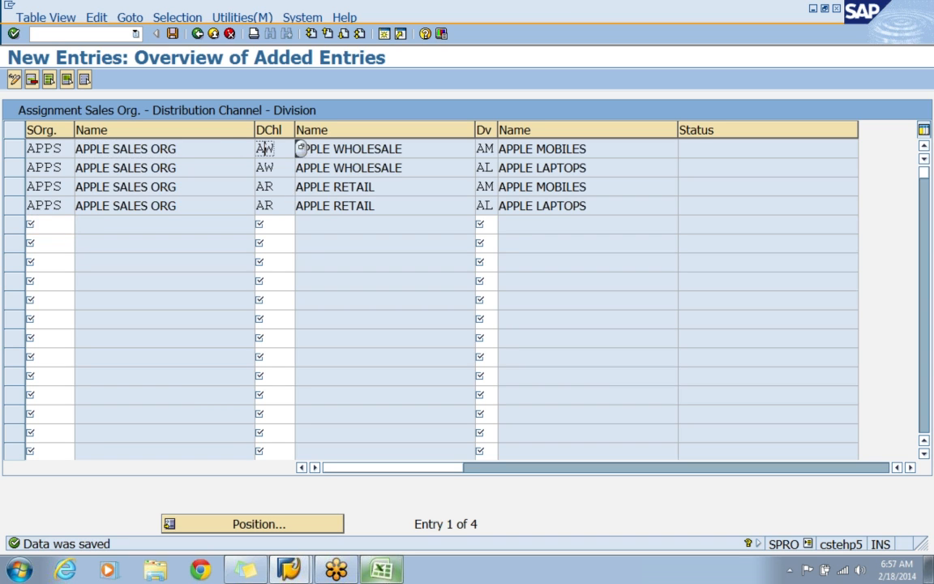
left_click(484, 149)
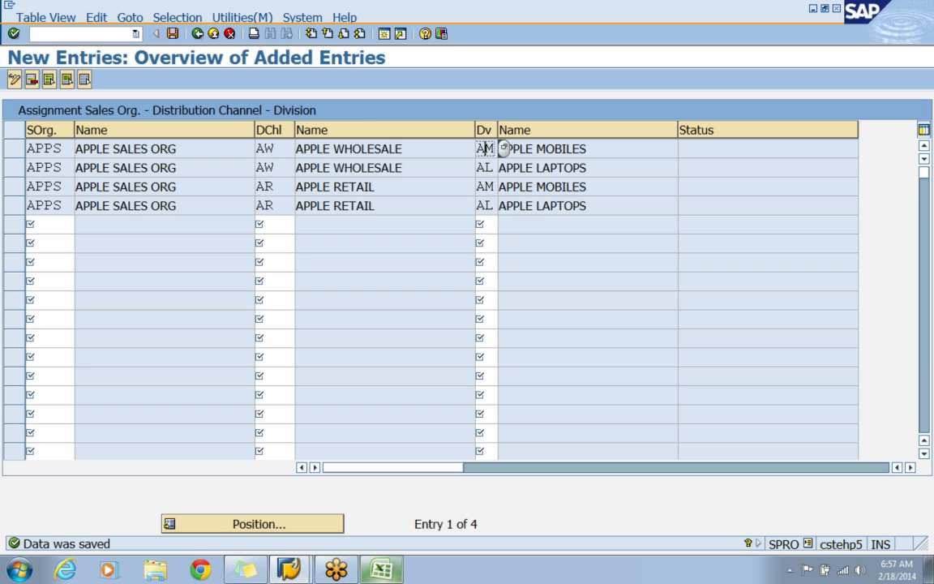
left_click(200, 36)
left_click(199, 37)
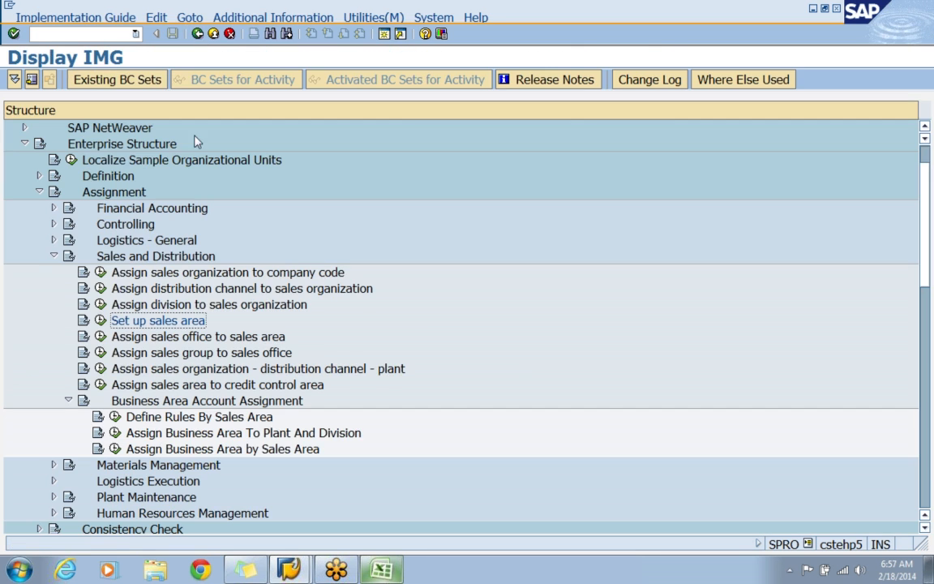
Open Assign sales office to sales area and start a new entry with sales organization APPS, distribution channel AW and division AL.
left_click(217, 338)
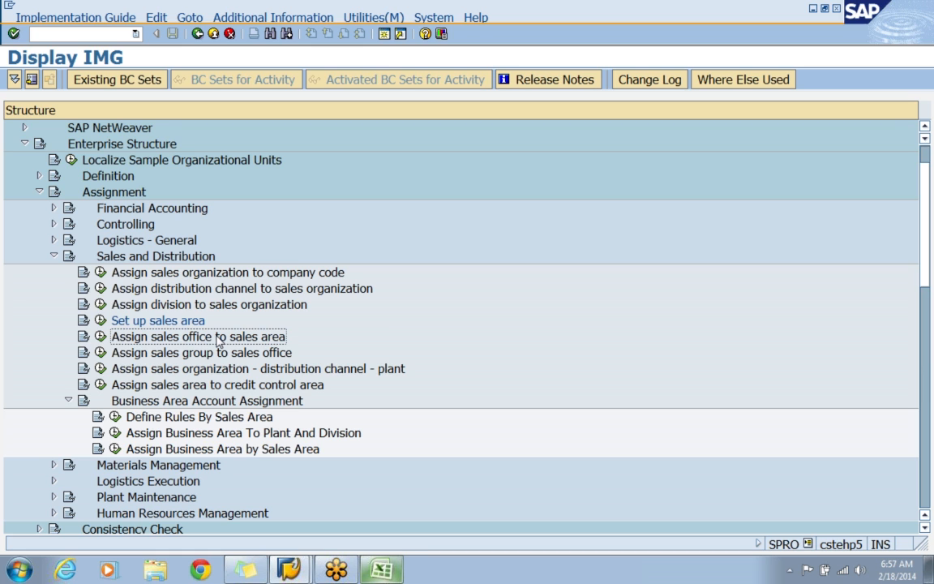
left_click(102, 339)
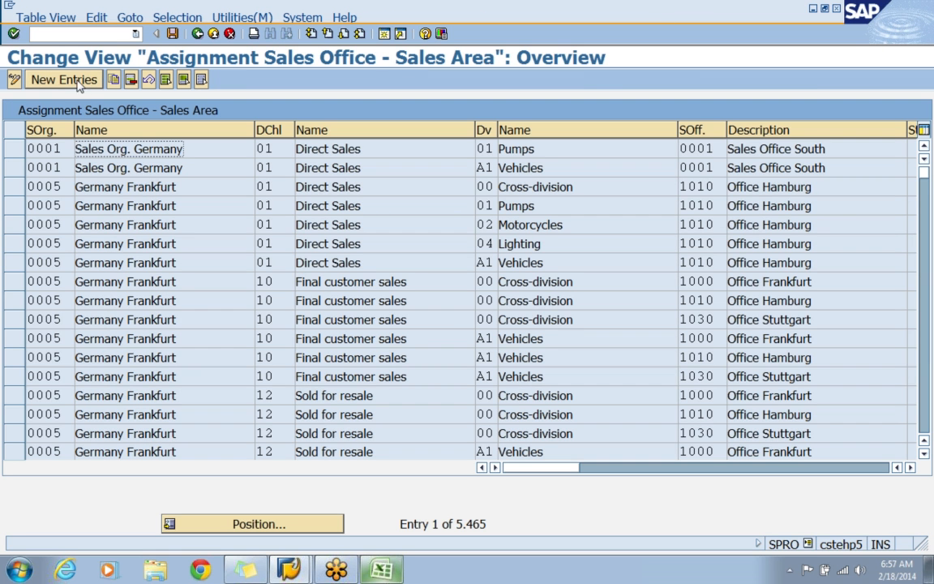
left_click(78, 81)
type("APPS")
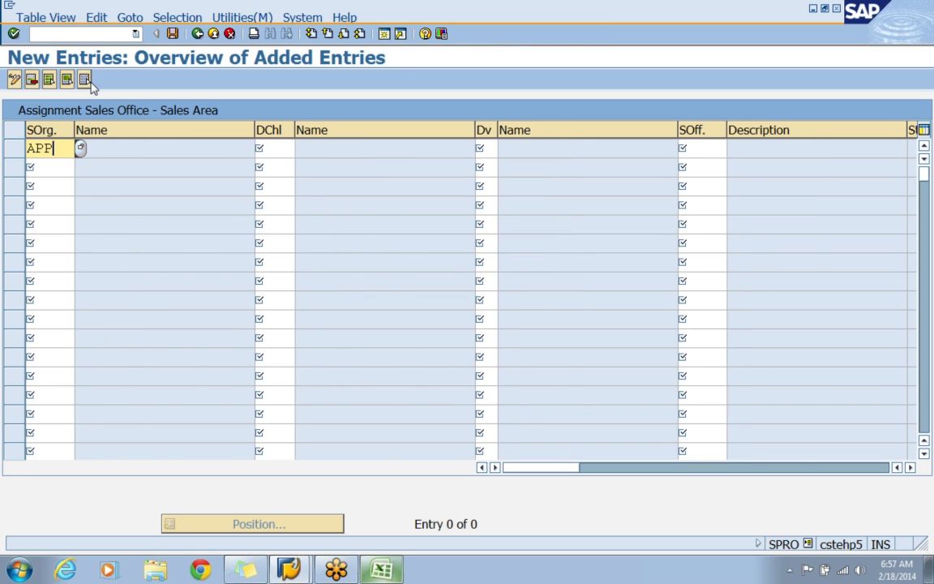
key("Tab")
type("AW")
key("Tab")
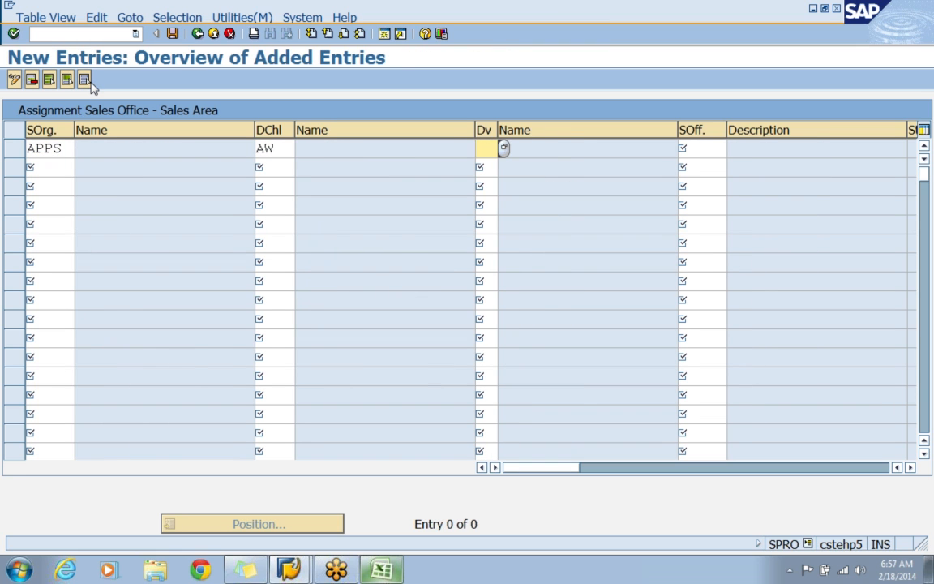
type("AL")
key("Tab")
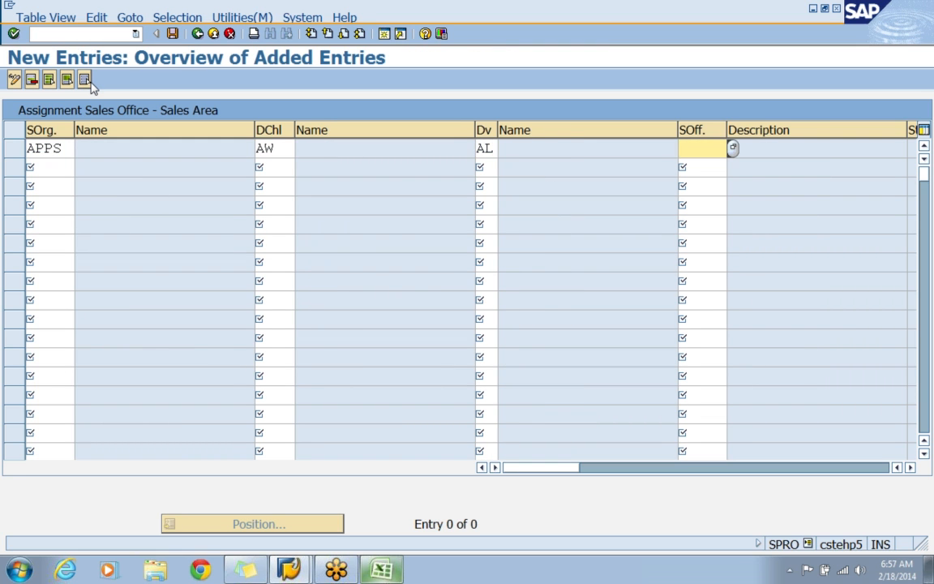
Look up the sales office codes in the CLASS 1 Excel workbook, return to SAP and complete the entry with sales office APA1.
type("A")
left_click(392, 574)
scroll(410, 377, "up", 4)
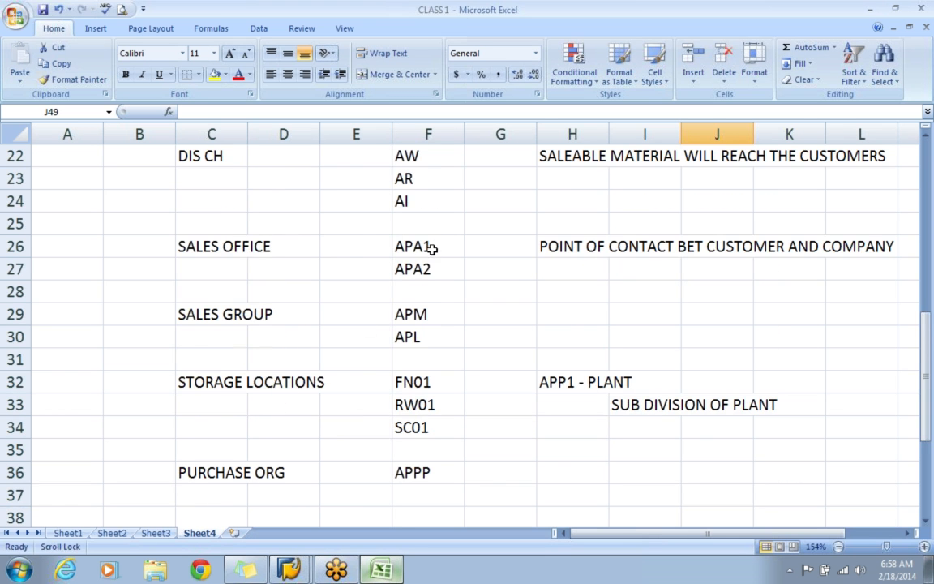
key("alt+Tab")
type("PA1")
key("Return")
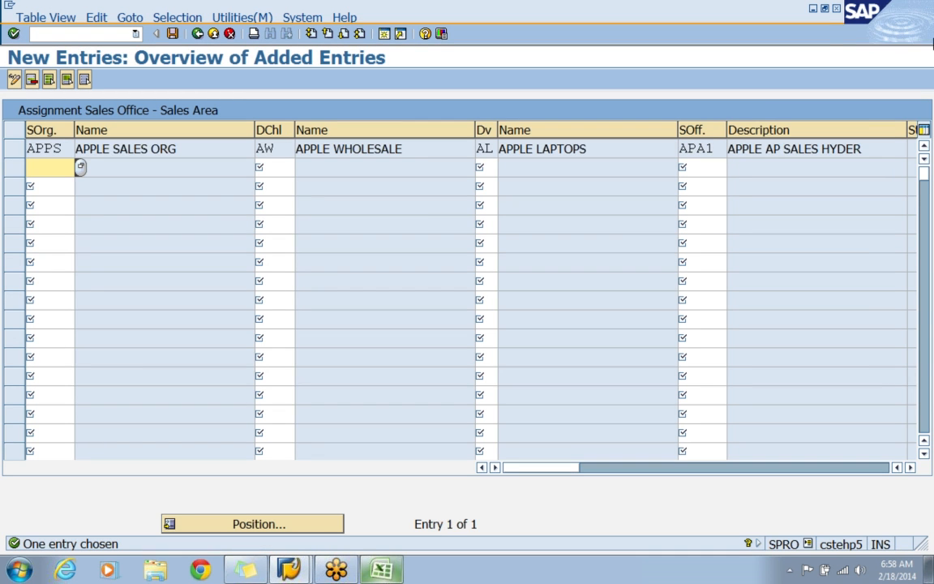
Assign sales office APA1 to the sales area APPS, AW and AM in a second entry.
type("APPS")
key("Tab")
type("A")
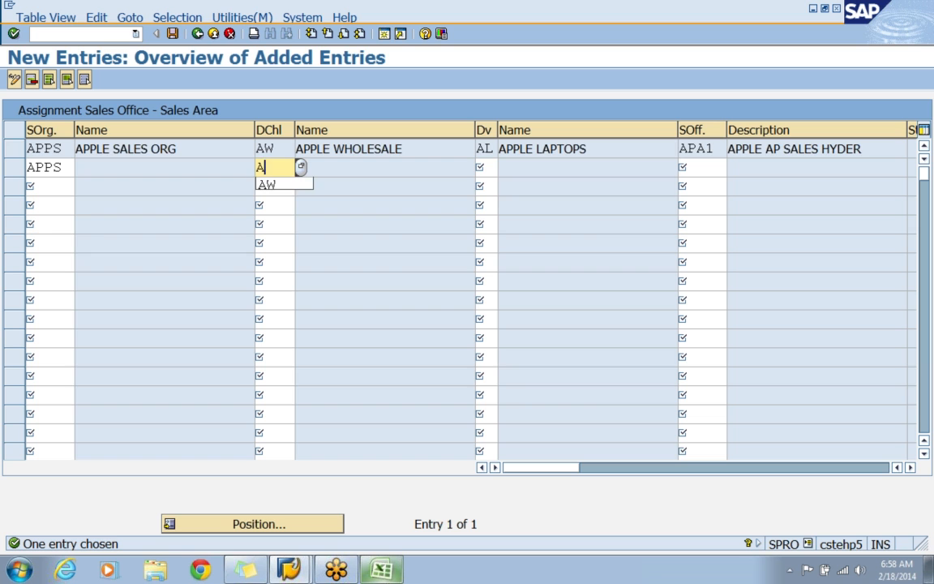
type("W")
key("Tab")
type("AM")
key("Tab")
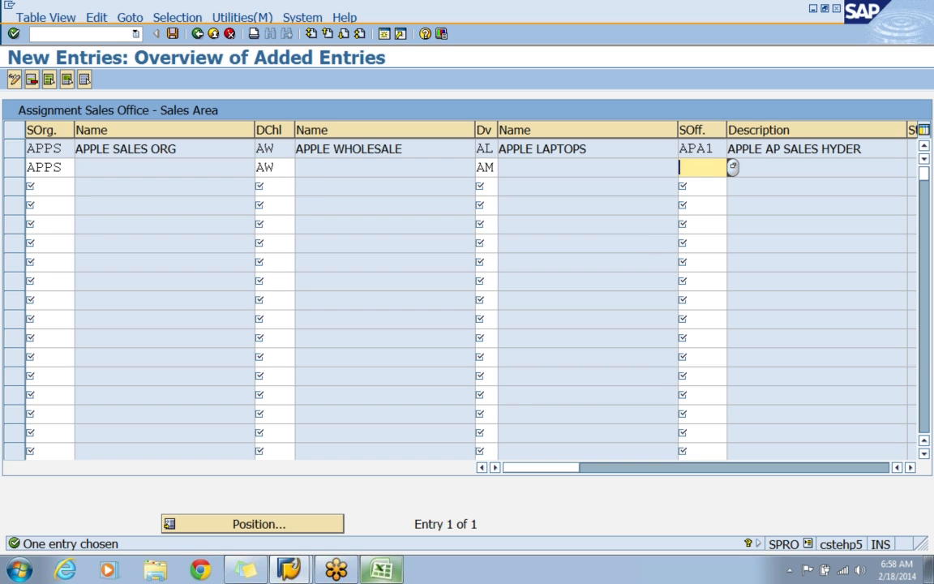
type("APA1")
key("Return")
Assign sales office APA2 to the sales area APPS, AR and AL in a third entry.
type("APP")
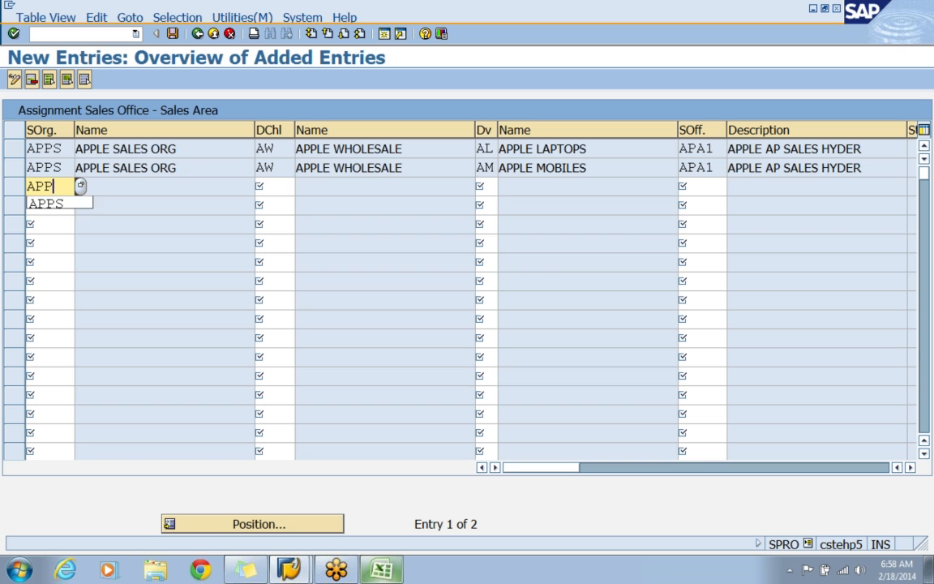
type("S")
key("Tab")
type("AR")
key("Tab")
type("A")
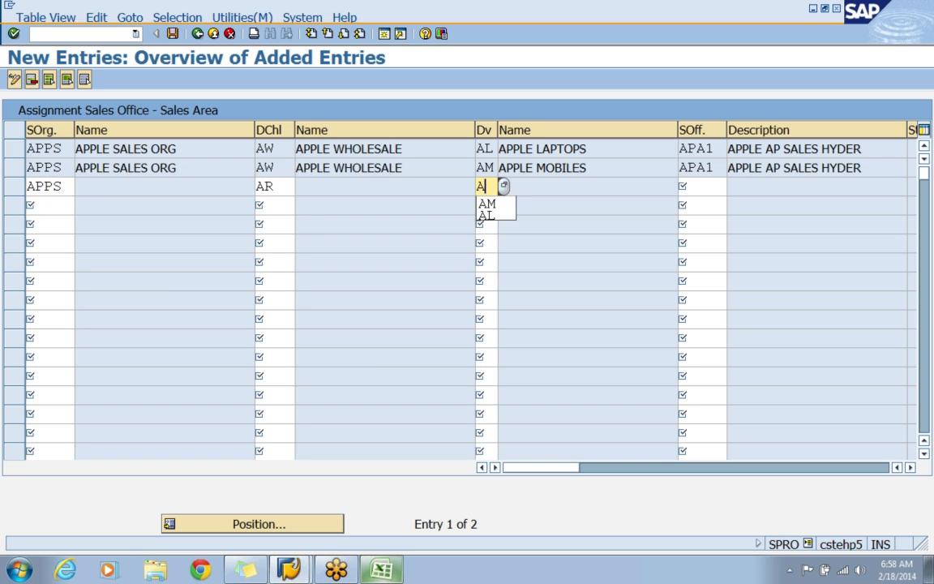
type("L")
key("Tab")
type("APA2")
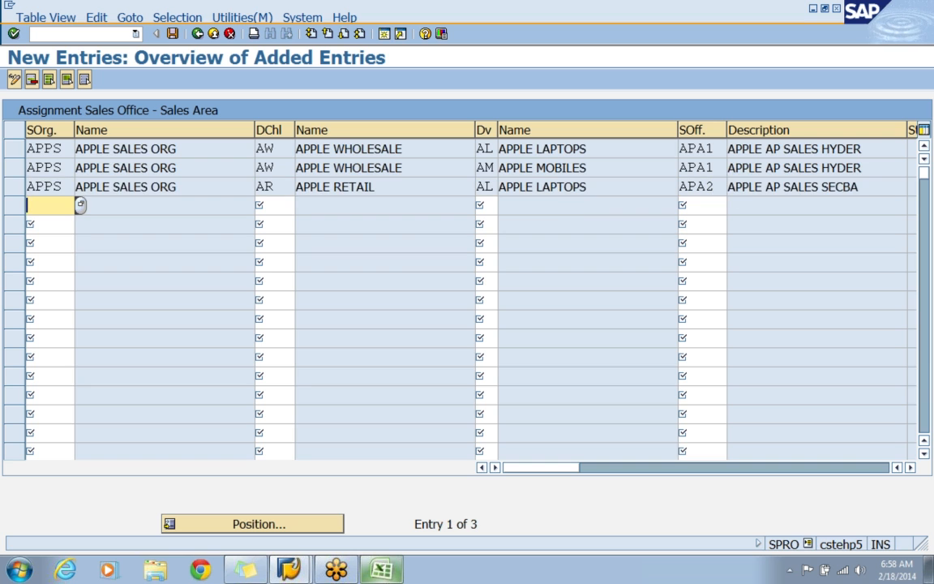
Assign sales office APA2 to the sales area APPS, AR and AM in a fourth entry.
type("APPS")
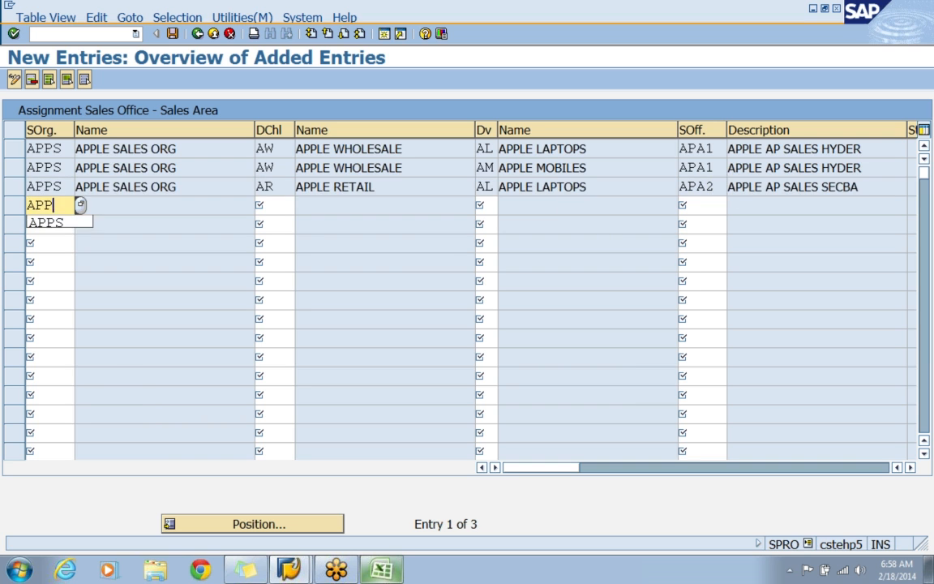
key("Tab")
type("AR")
key("Tab")
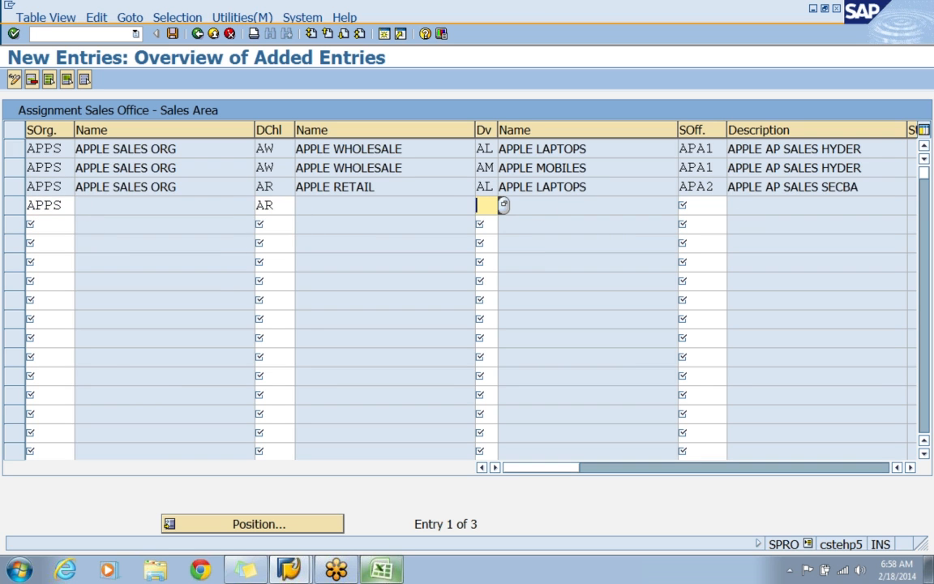
type("AM")
key("Tab")
type("APA2")
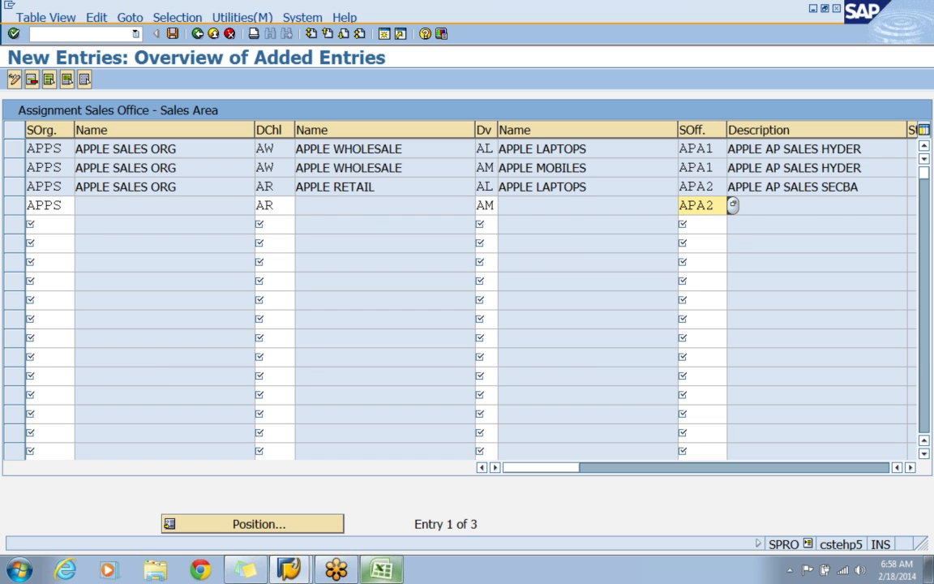
key("Return")
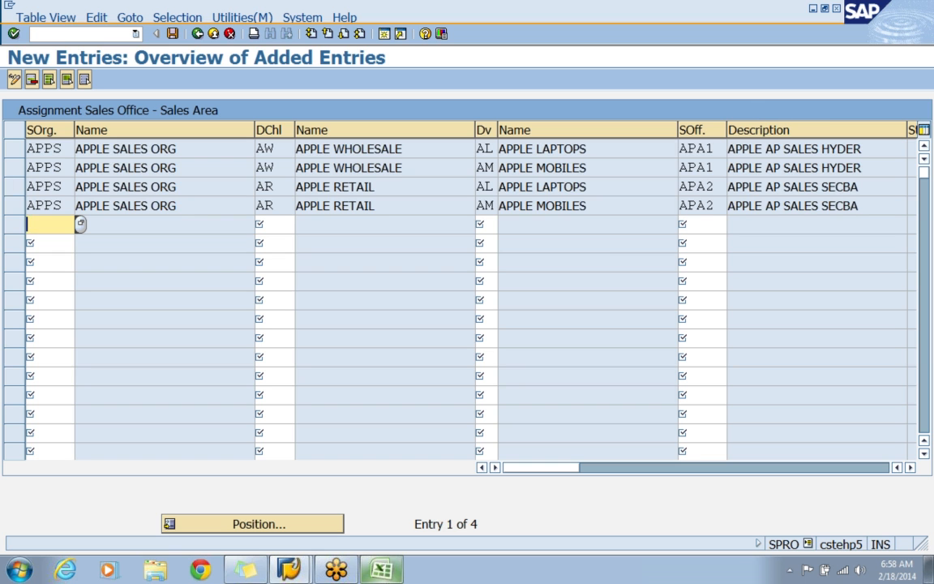
Save the sales office assignments under the APPLE - ENTERPRISE STRUCTURE customizing request and return to the IMG structure.
left_click(172, 33)
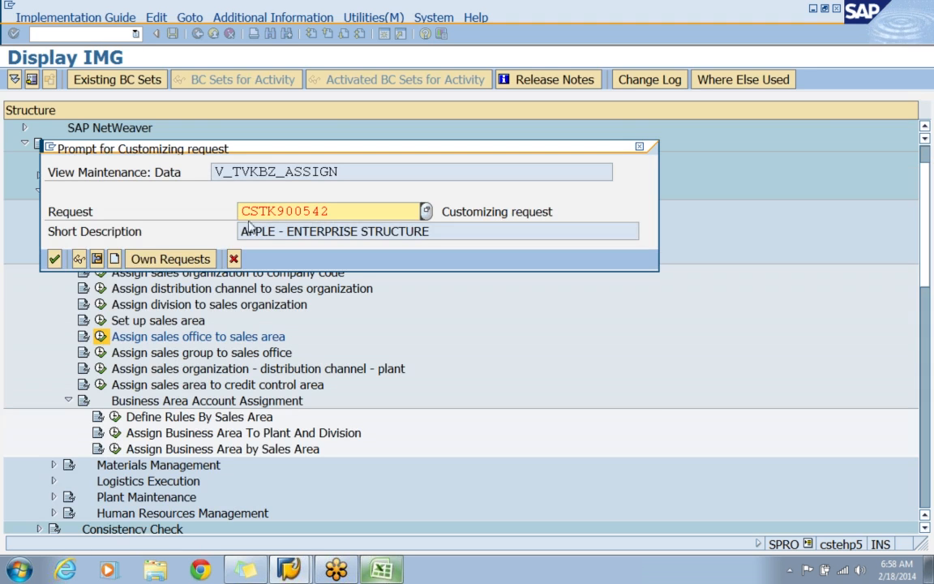
left_click(55, 259)
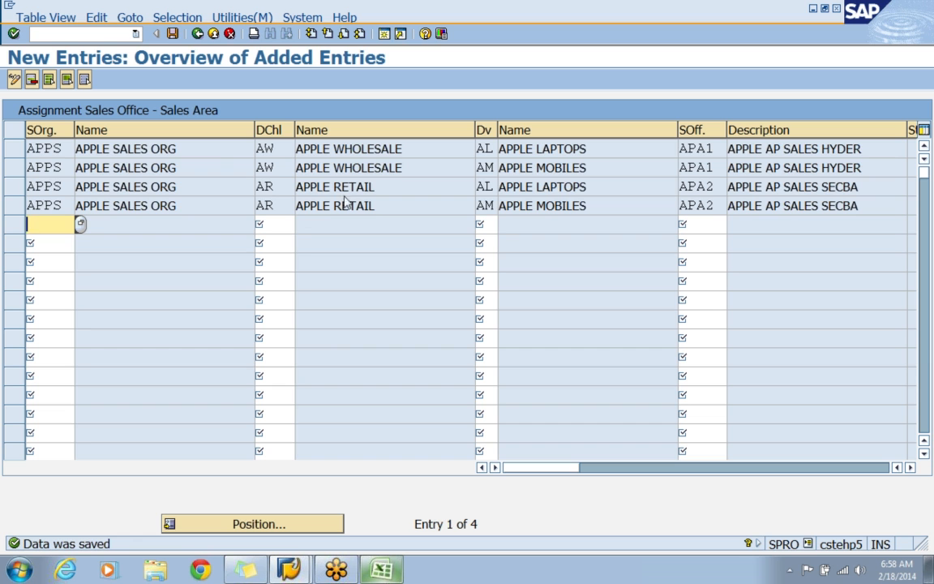
left_click(197, 33)
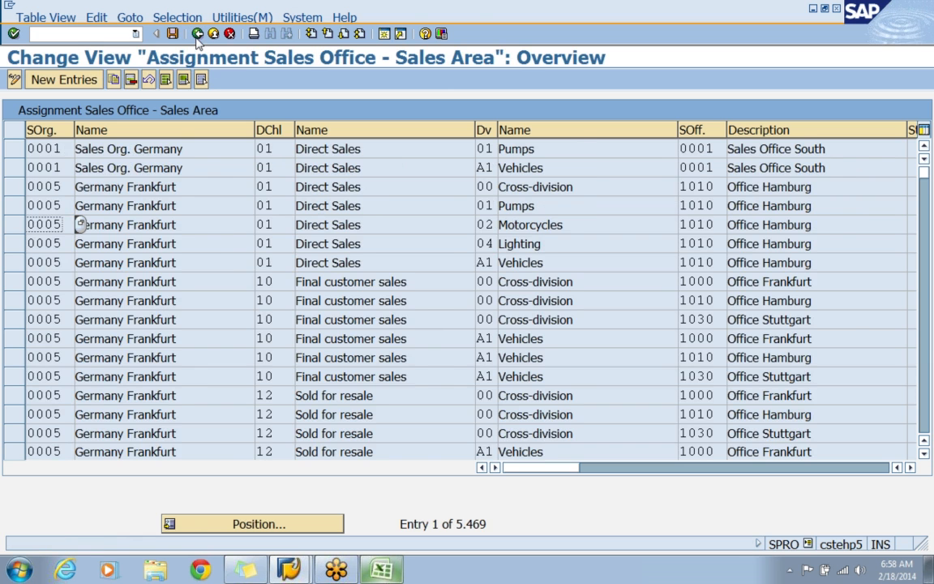
left_click(197, 33)
Open the assignment of sales groups to sales offices and assign sales group APM to sales office APA1 in a new entry.
left_click(195, 353)
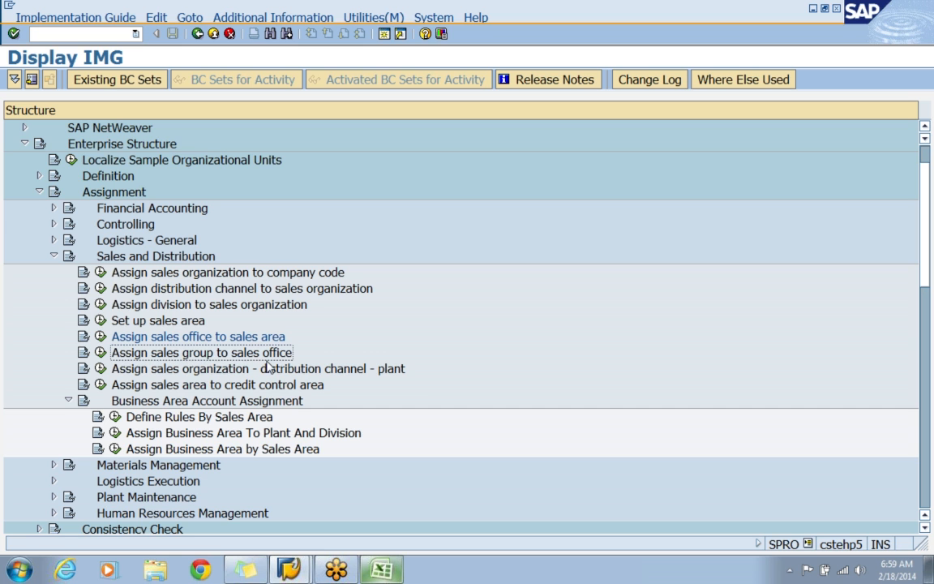
left_click(100, 354)
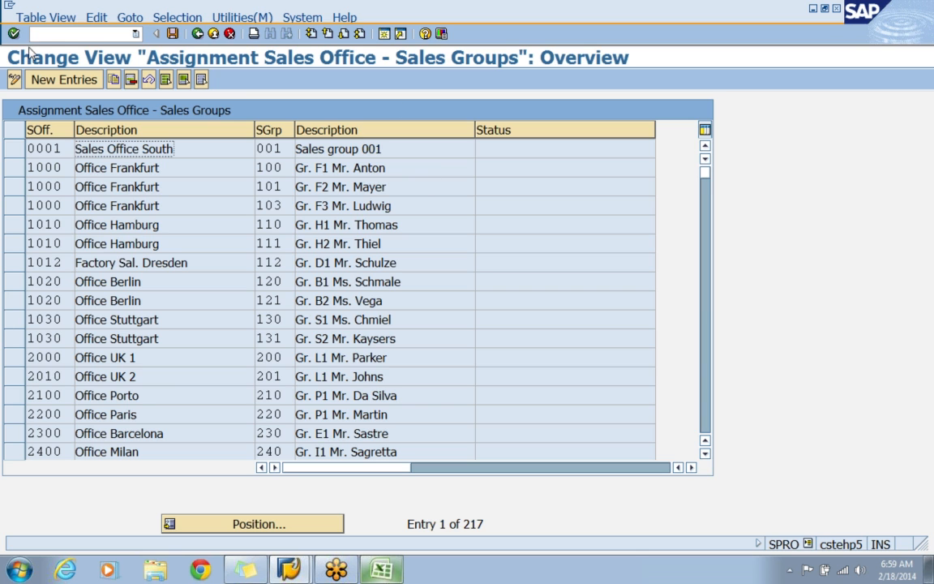
left_click(73, 79)
type("A")
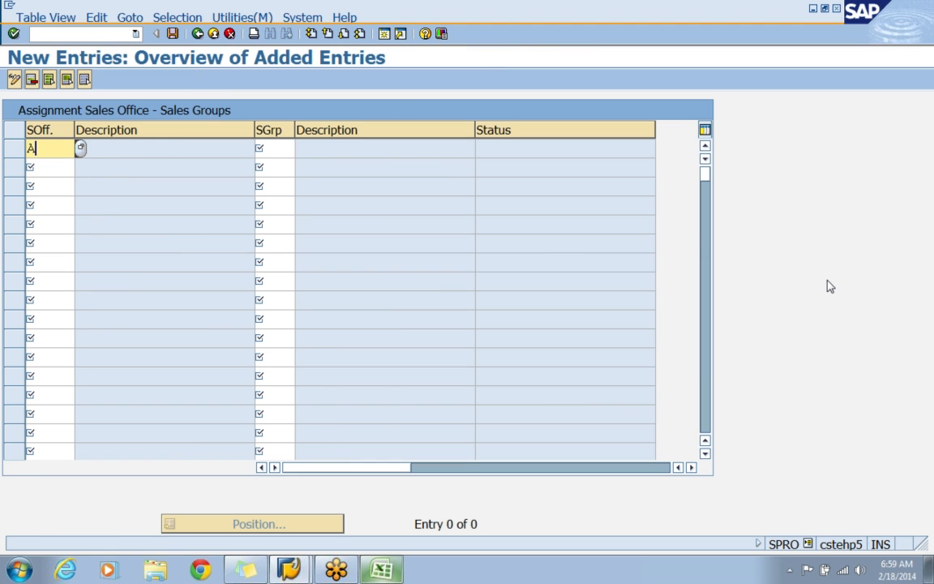
type("PA1")
key("Tab")
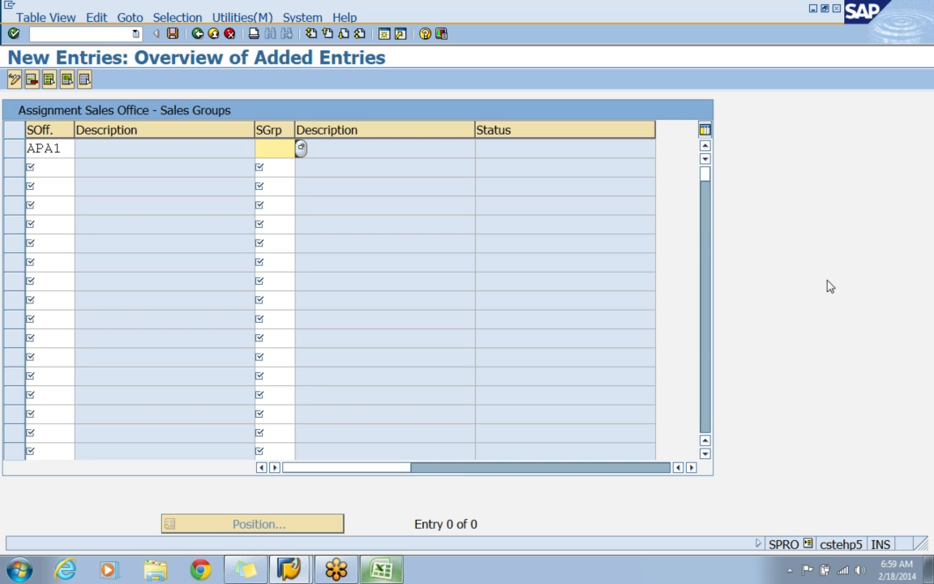
type("APM")
key("Return")
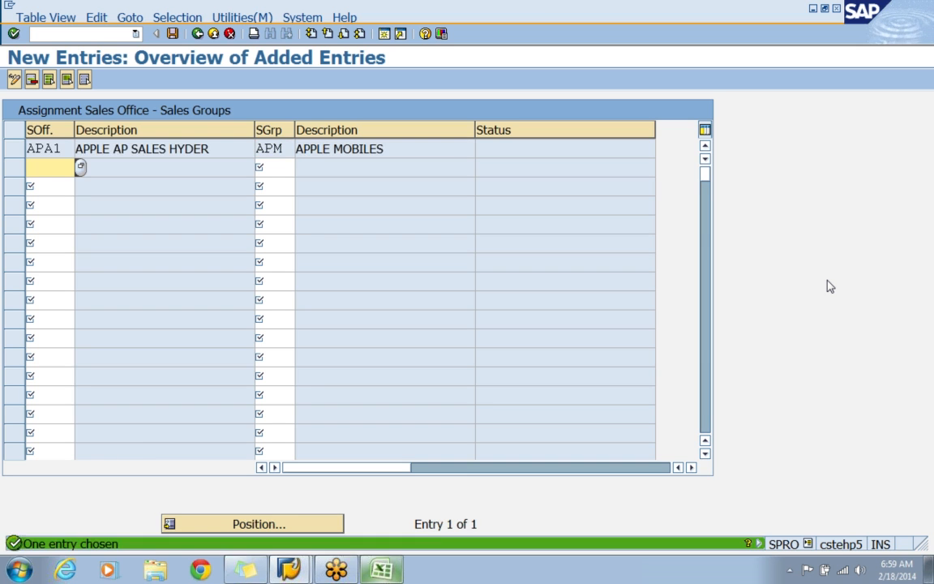
Assign sales group APL to sales office APA1 in a second entry.
type("APA1")
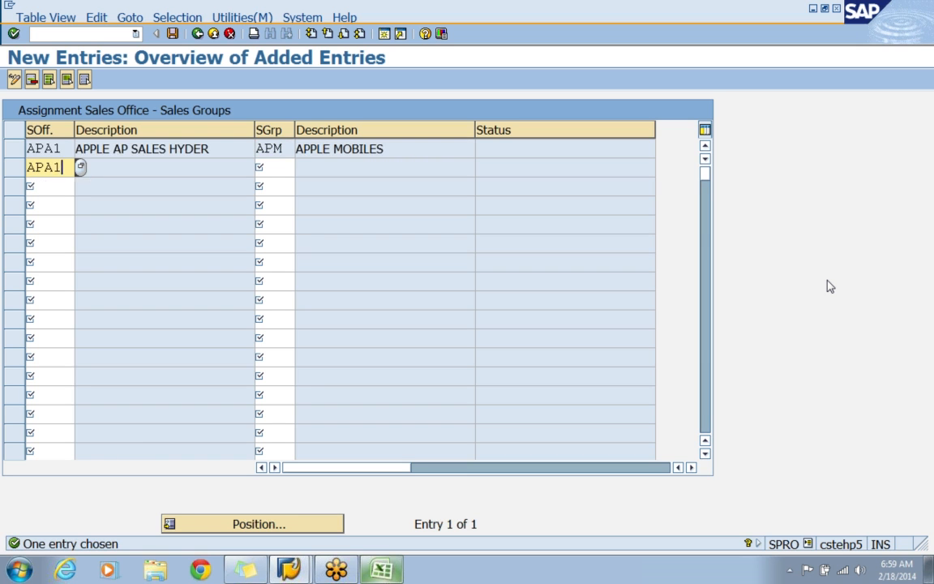
key("Tab")
type("APL")
key("Return")
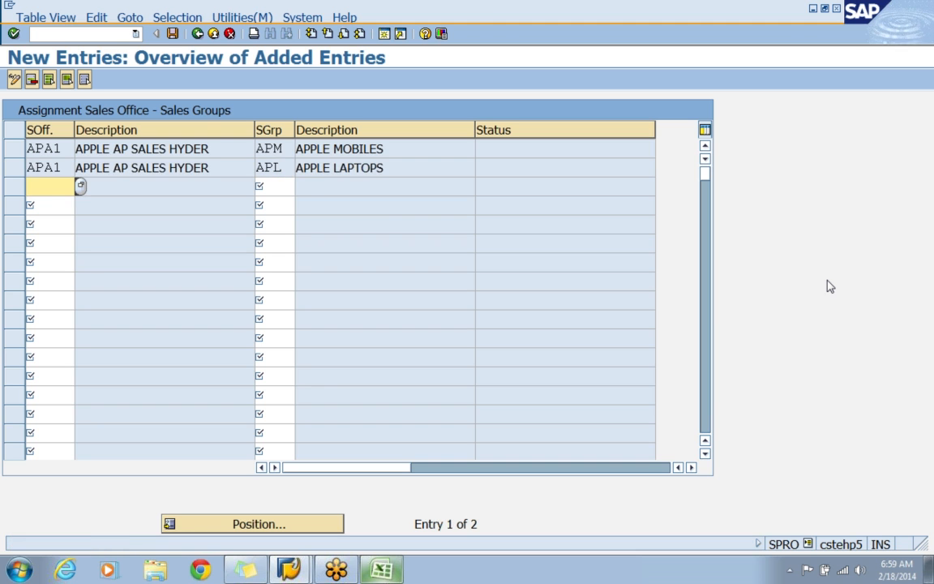
Assign sales group APM to sales office APA2 in a third entry.
type("APA")
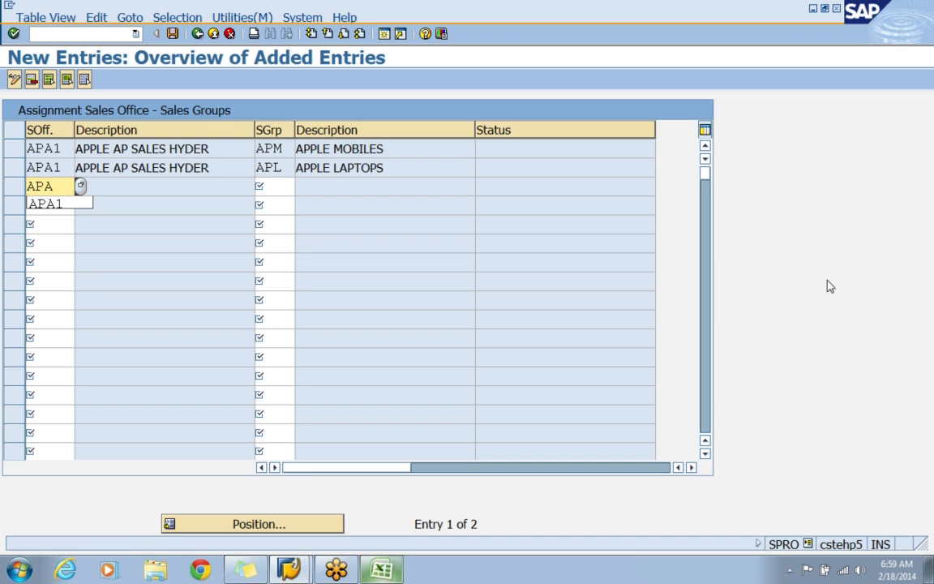
type("2")
key("Tab")
type("APM")
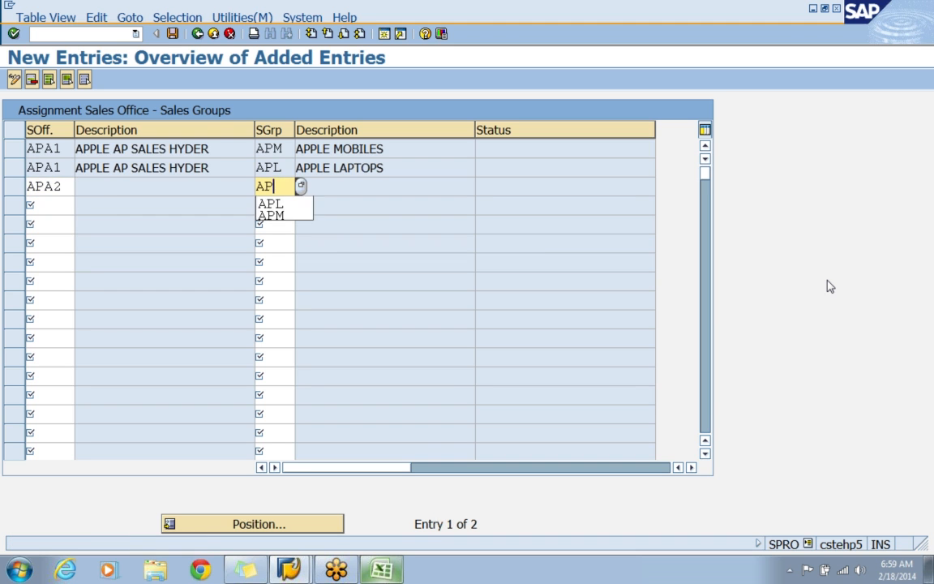
key("Return")
Assign sales group APL to sales office APA2 in a fourth entry.
type("APA")
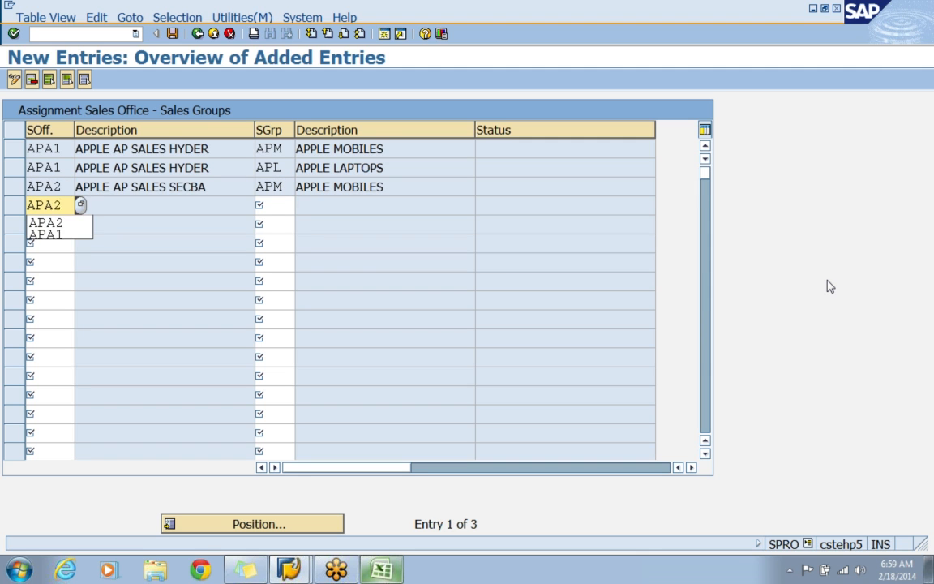
type("2")
key("Tab")
type("APL")
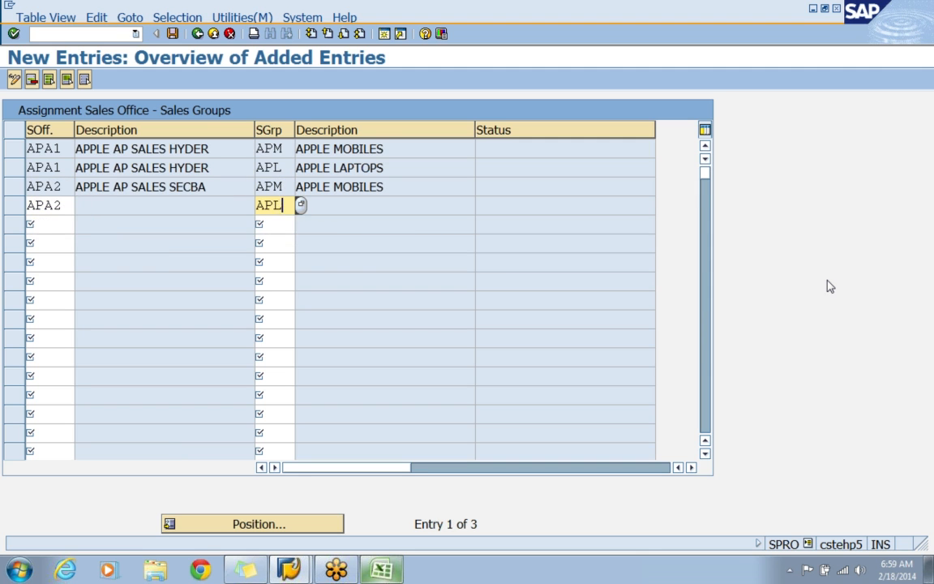
key("Return")
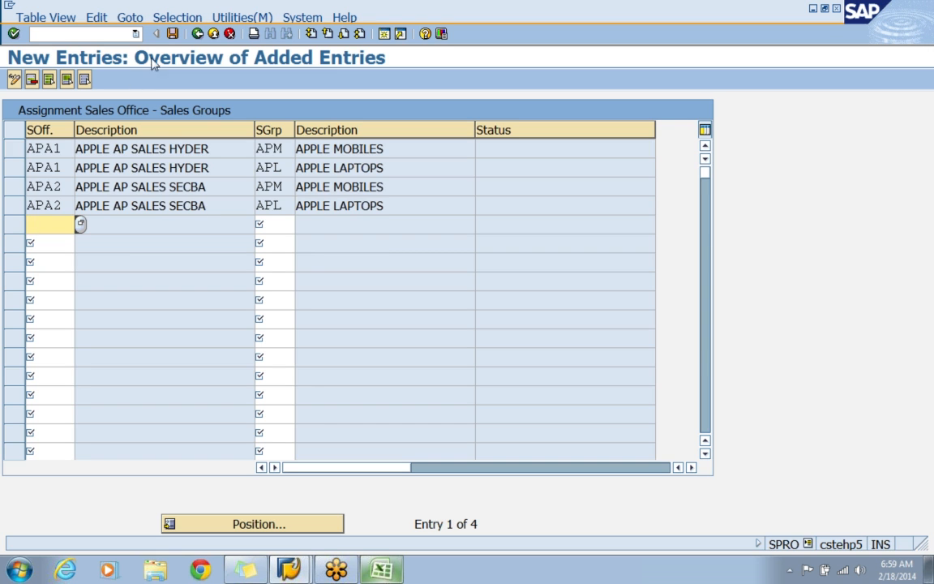
Save the sales group assignments under the APPLE - ENTERPRISE STRUCTURE customizing request and return to the IMG structure.
left_click(172, 37)
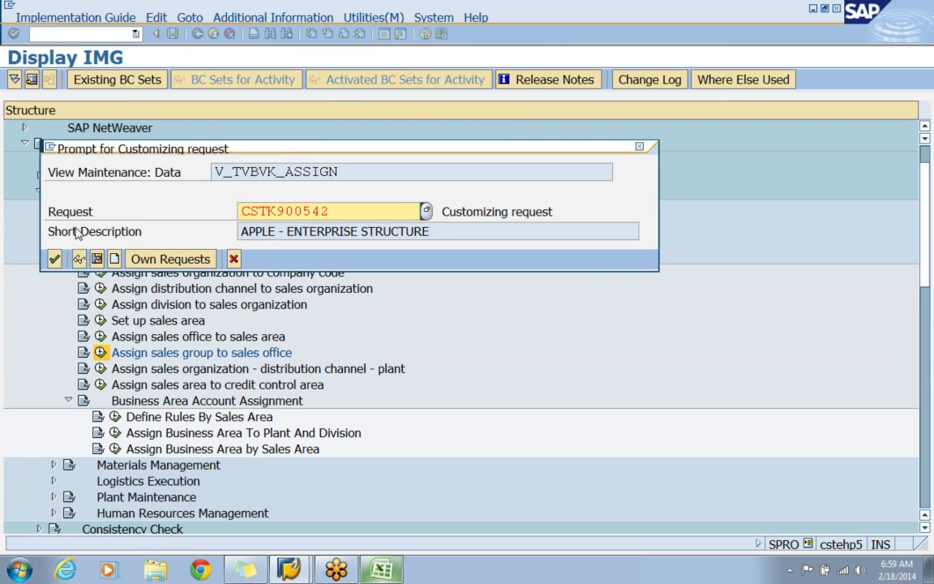
left_click(55, 259)
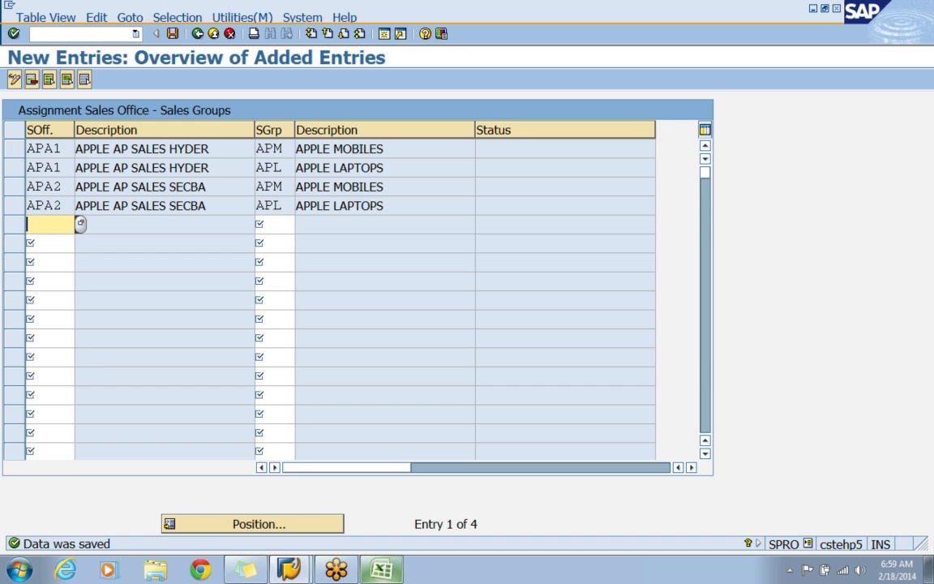
left_click(289, 149)
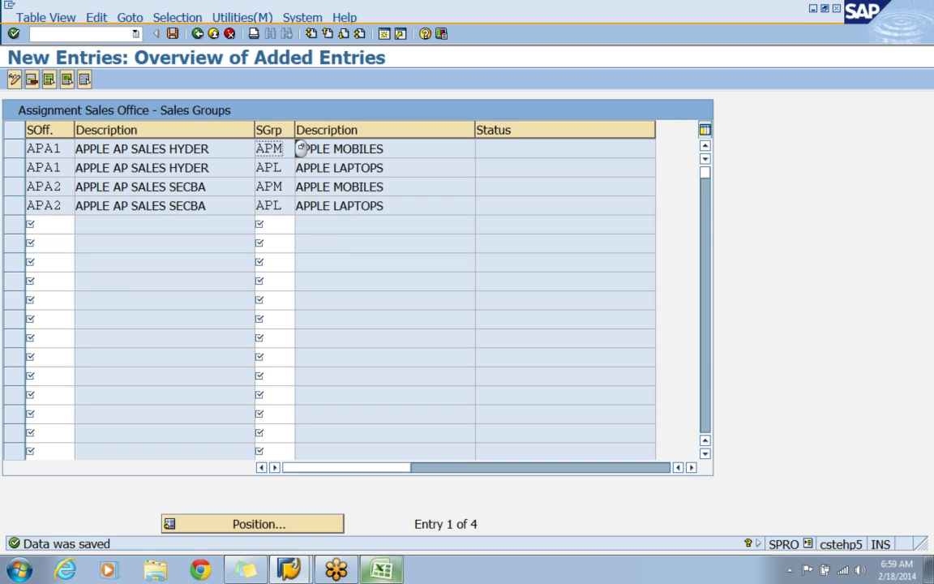
left_click(198, 34)
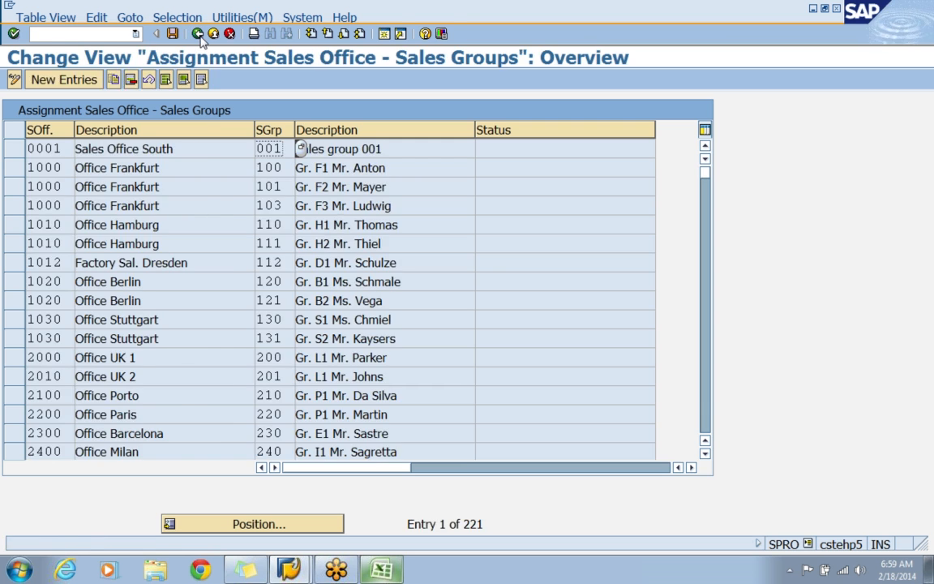
left_click(198, 34)
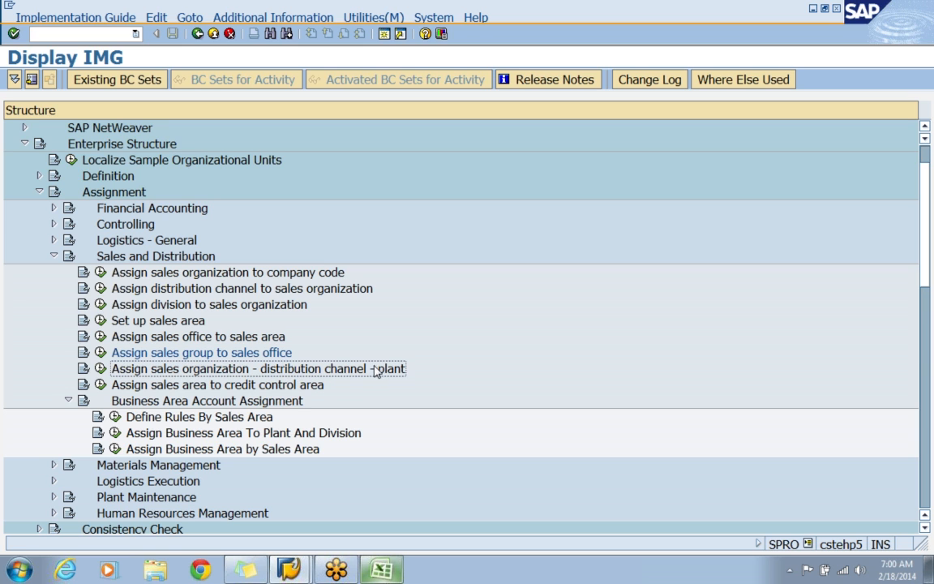
Open the sales organization - distribution channel - plant assignment and assign plant APP1 to APPS and AW in a new entry.
left_click(100, 371)
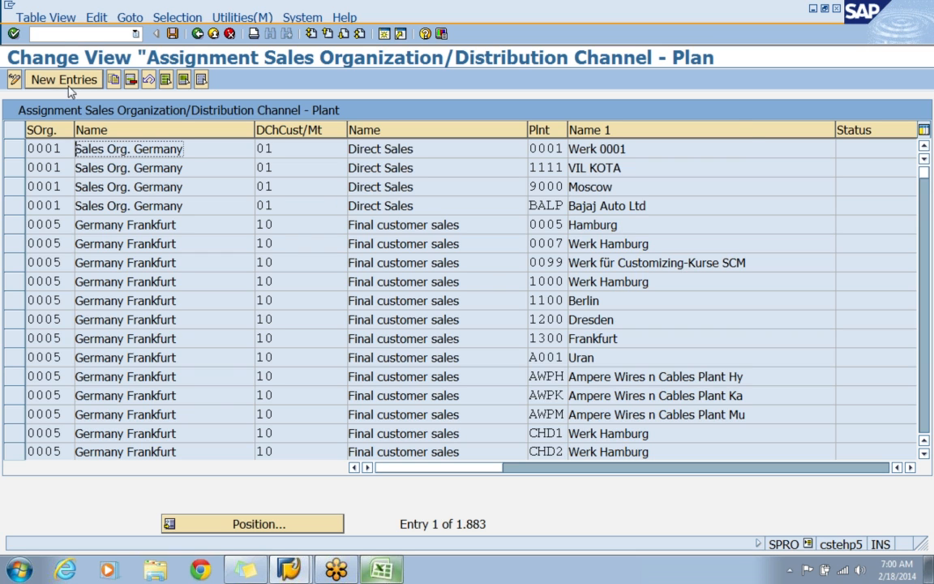
left_click(85, 79)
type("APPS")
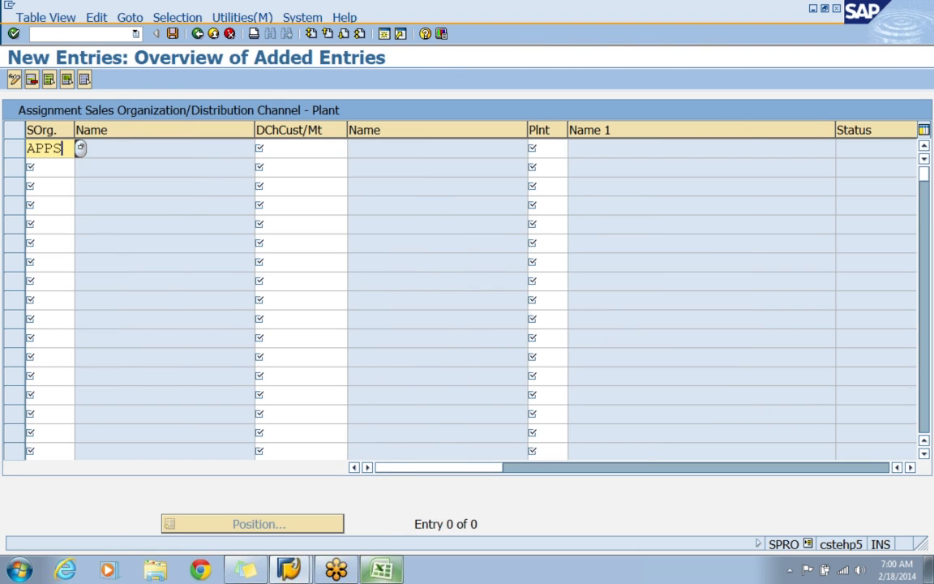
key("Tab")
type("AW")
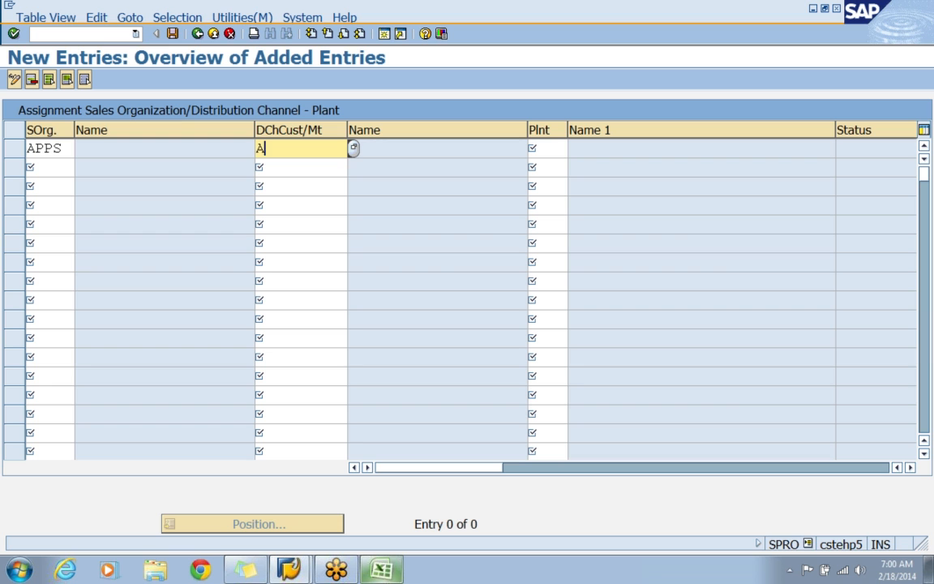
key("Tab")
type("APP1")
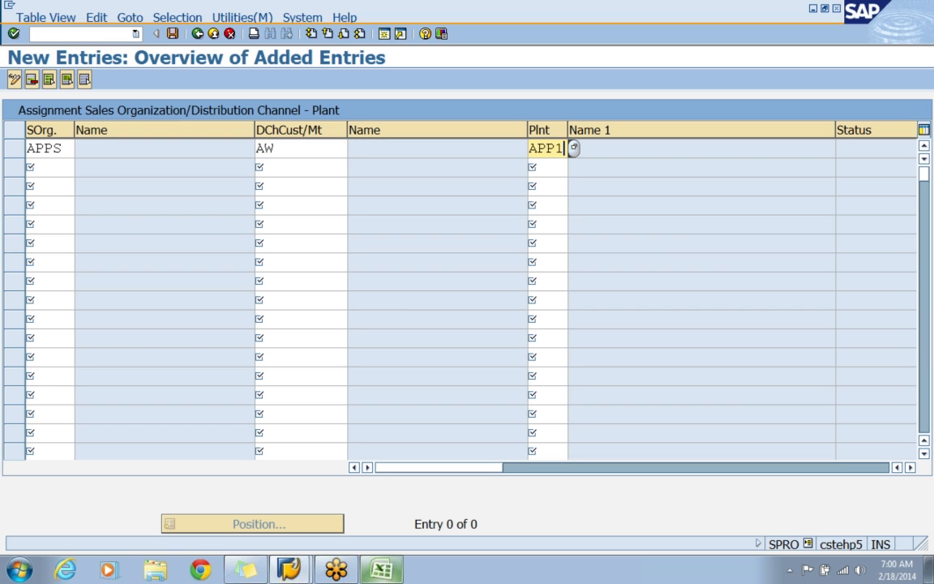
key("Return")
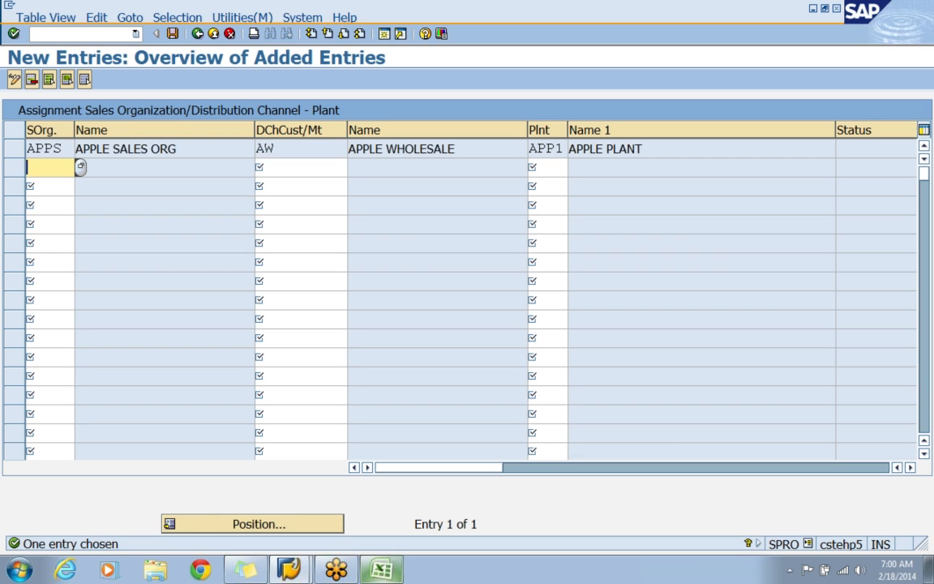
Assign plant APP1 to sales organization APPS and distribution channel AR in a second entry.
type("APPS")
key("Tab")
type("AR")
key("Tab")
type("APP")
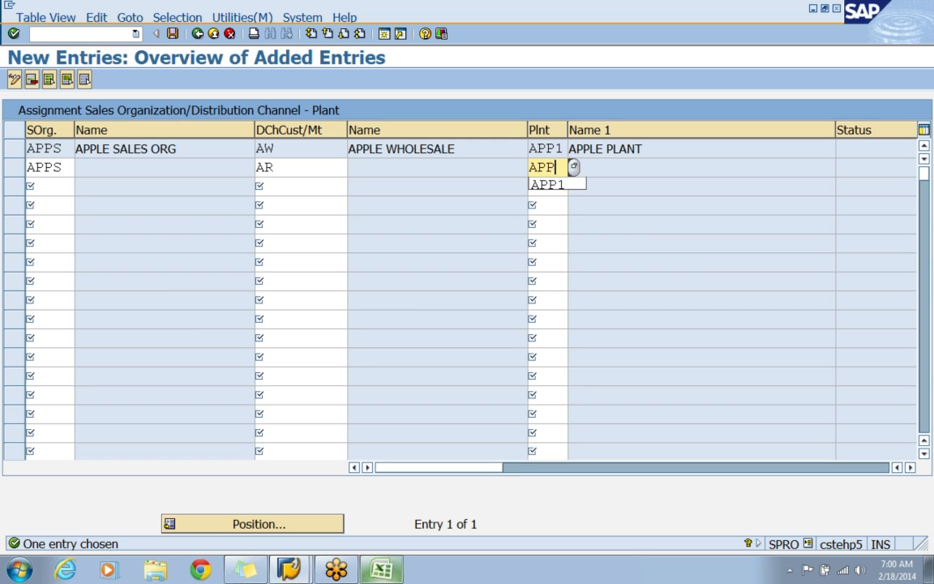
type("1")
key("Return")
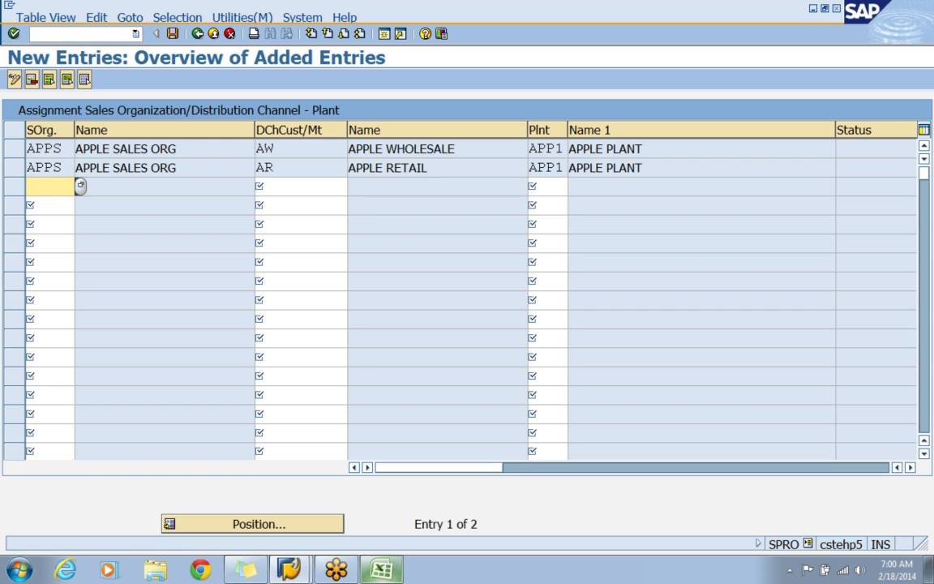
Save the plant assignments under the APPLE - ENTERPRISE STRUCTURE customizing request and return to the IMG structure.
left_click(172, 33)
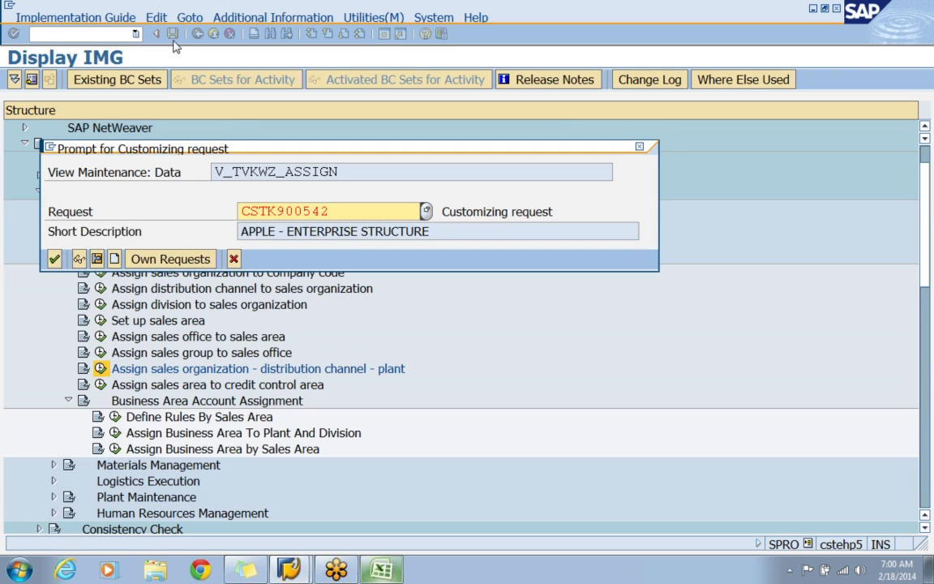
left_click(54, 259)
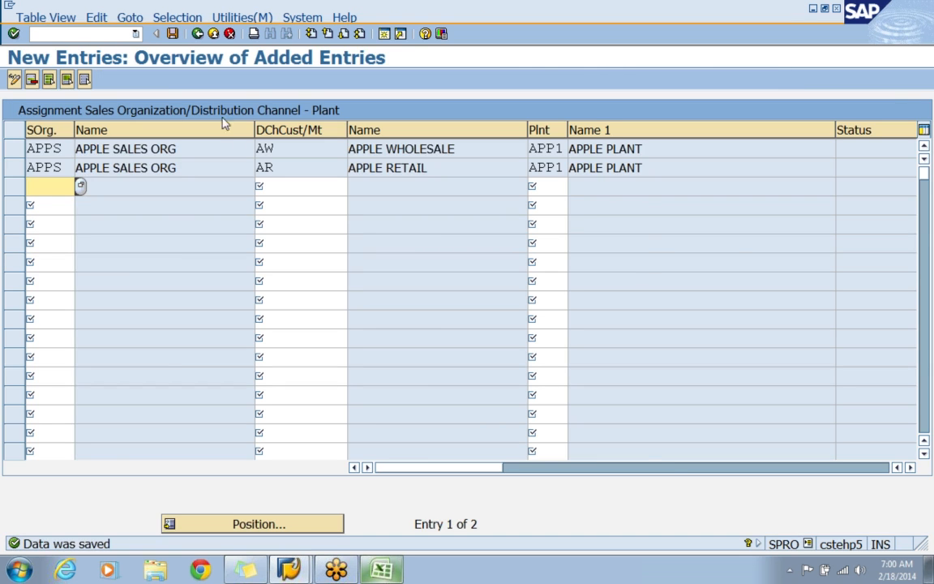
left_click(196, 33)
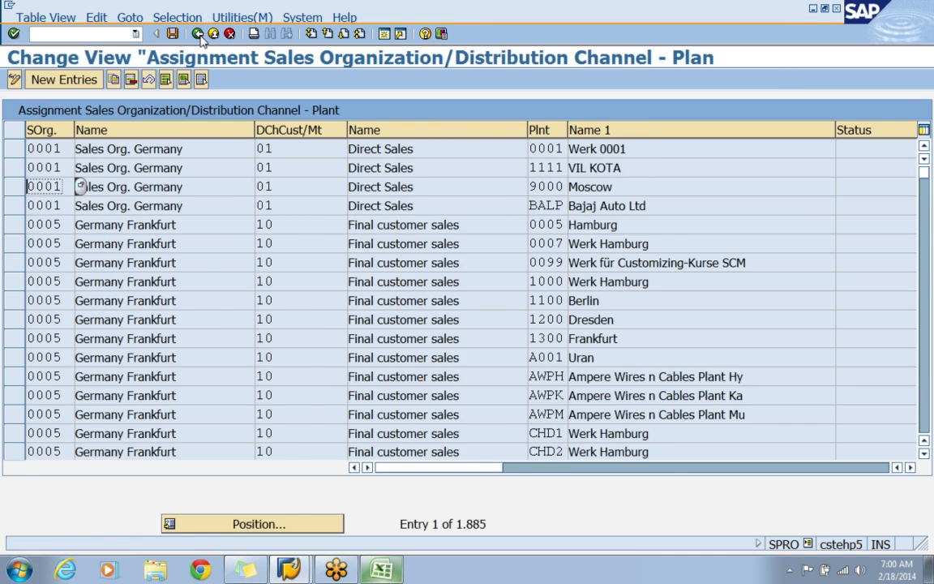
left_click(197, 33)
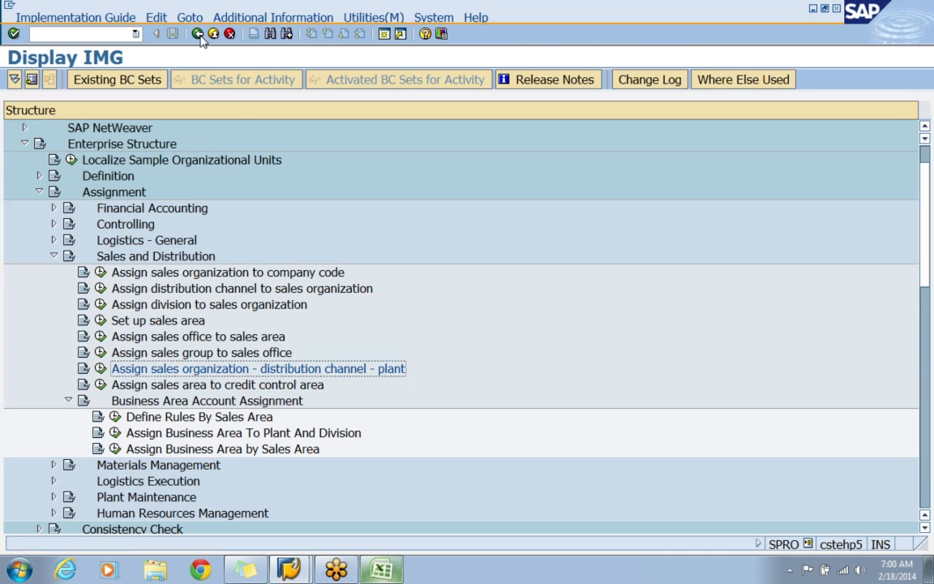
Open the assignment of sales areas to credit control areas and position the list at sales organization APPS.
left_click(299, 387)
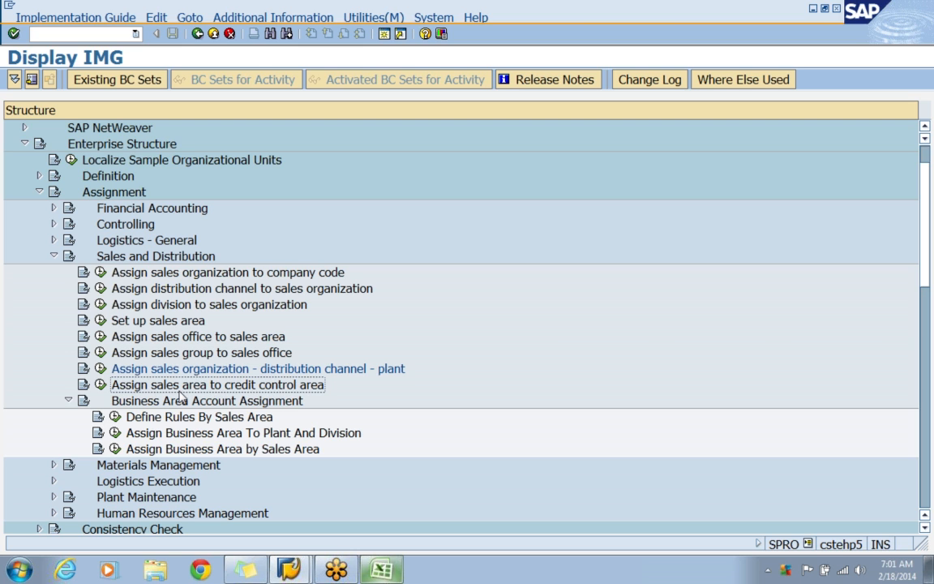
left_click(99, 386)
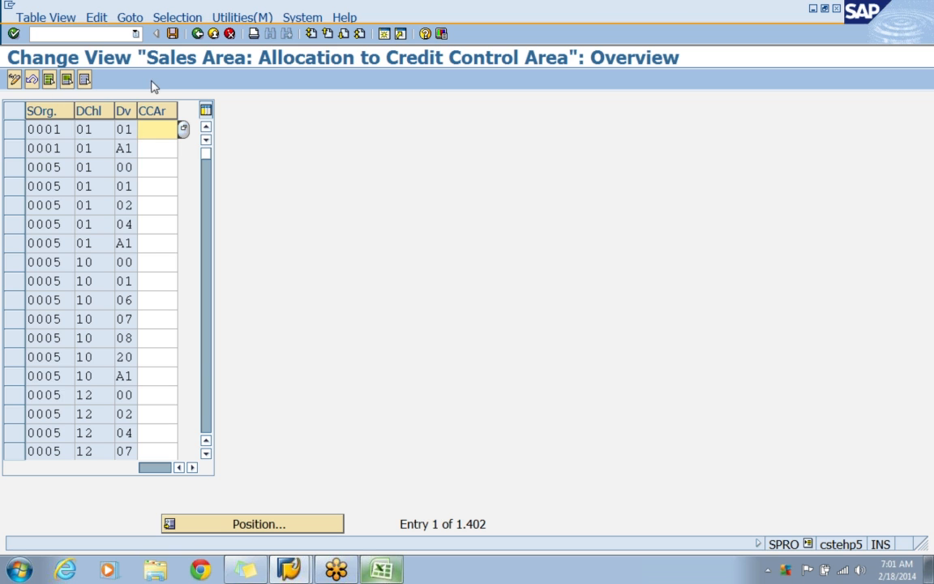
left_click(261, 526)
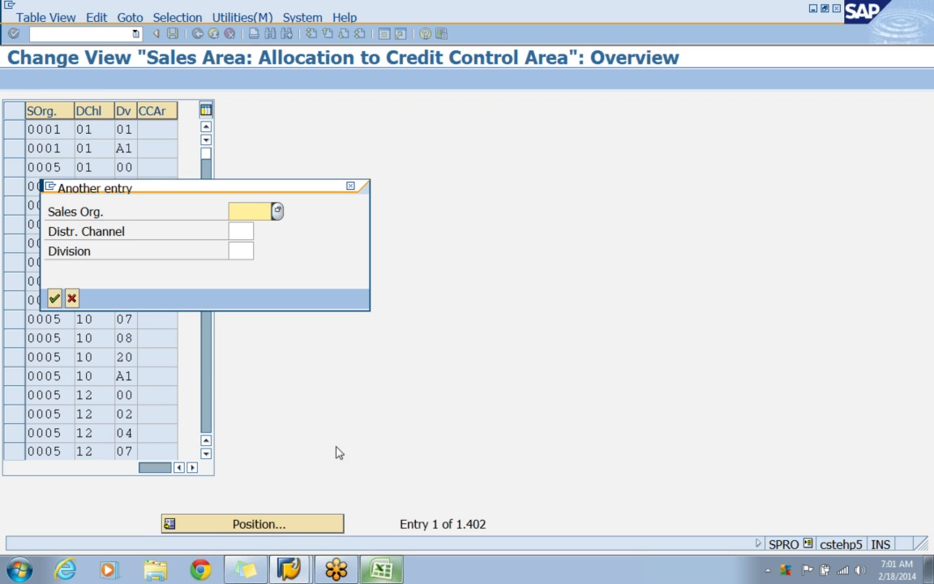
type("APPS")
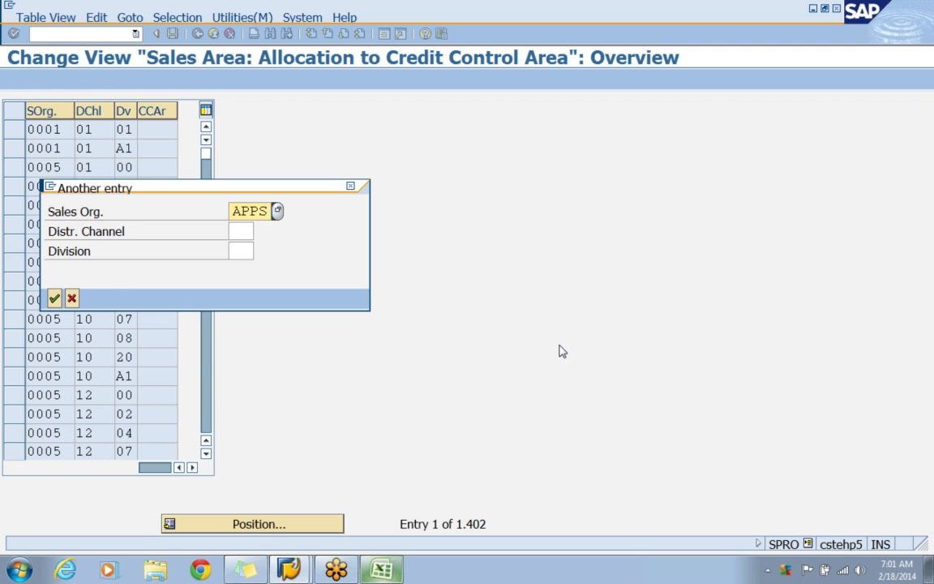
key("Return")
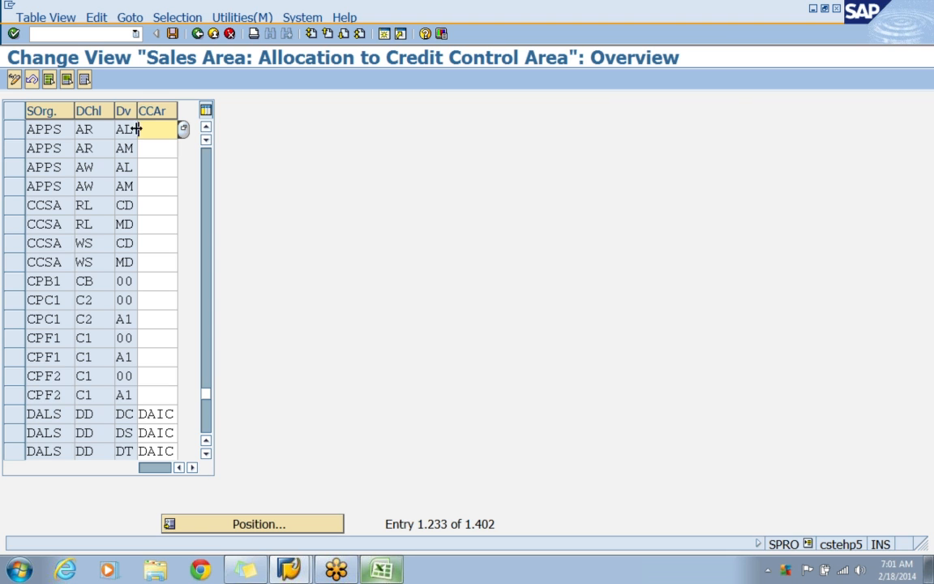
Switch to the CLASS1 workbook in Excel and look up the credit control area code on Sheet4.
type("AP")
left_click(381, 570)
scroll(374, 391, "up", 7)
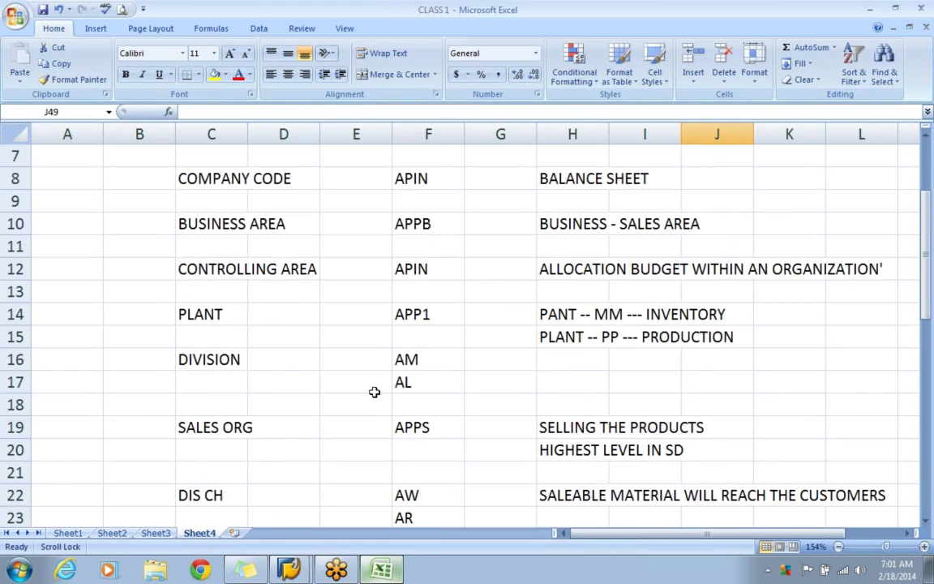
left_click(422, 270)
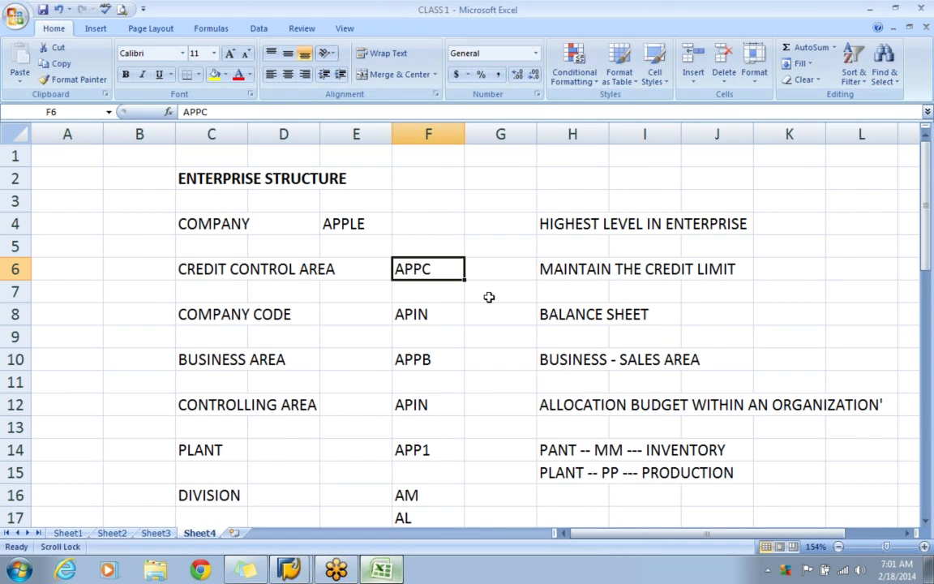
Switch back to SAP and assign credit control area APPC to the four APPS sales areas, AR and AW with divisions AL and AM.
key("alt+Tab")
type("P")
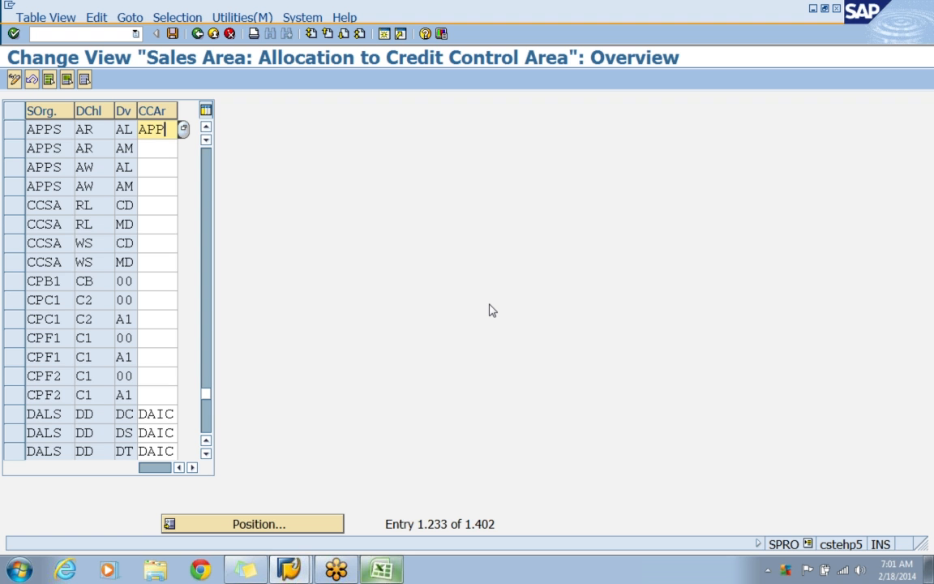
type("CAPPCAPPCAPPC")
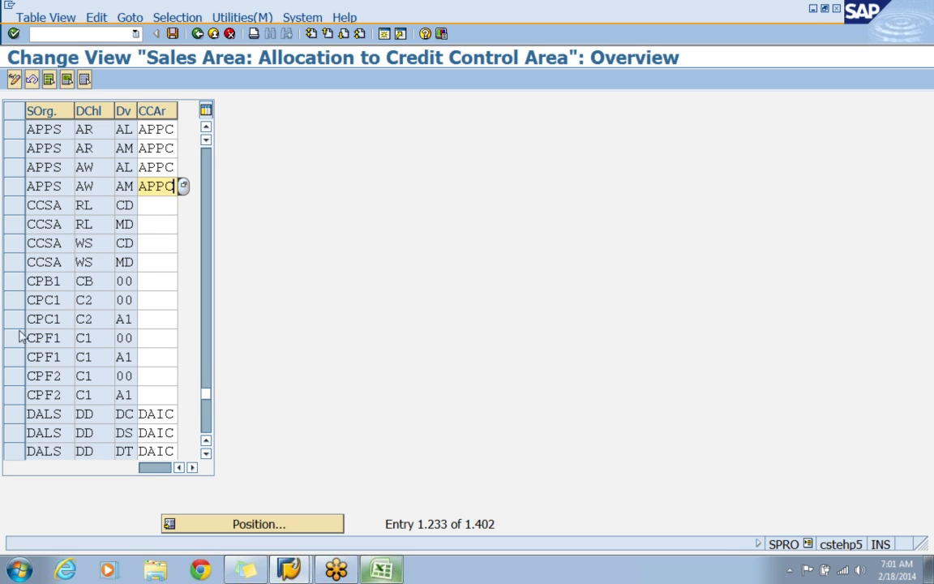
Check the sales organization and credit control area entries in the four APPS rows.
left_click(44, 130)
key("Down")
key("Down")
key("Down")
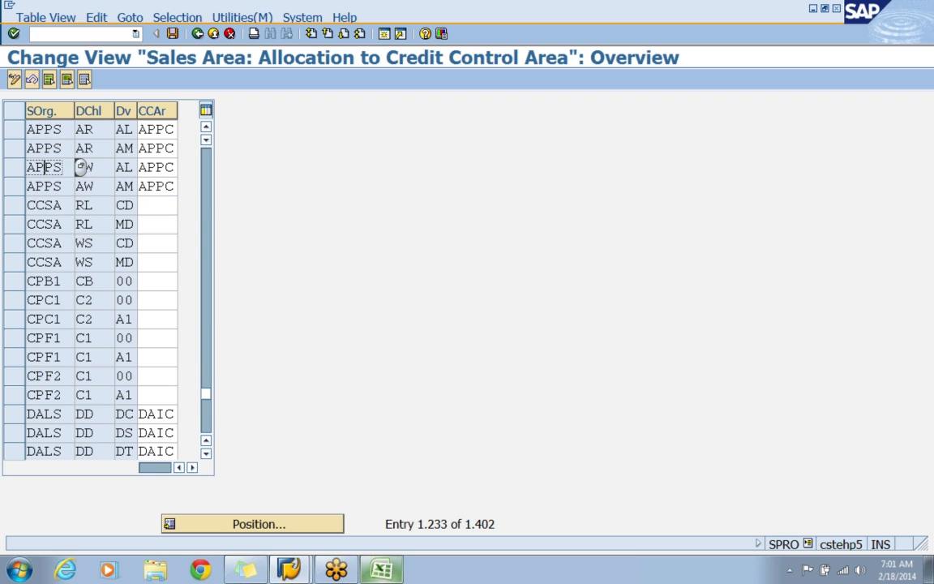
left_click(157, 129)
left_click(157, 149)
left_click(156, 168)
left_click(156, 187)
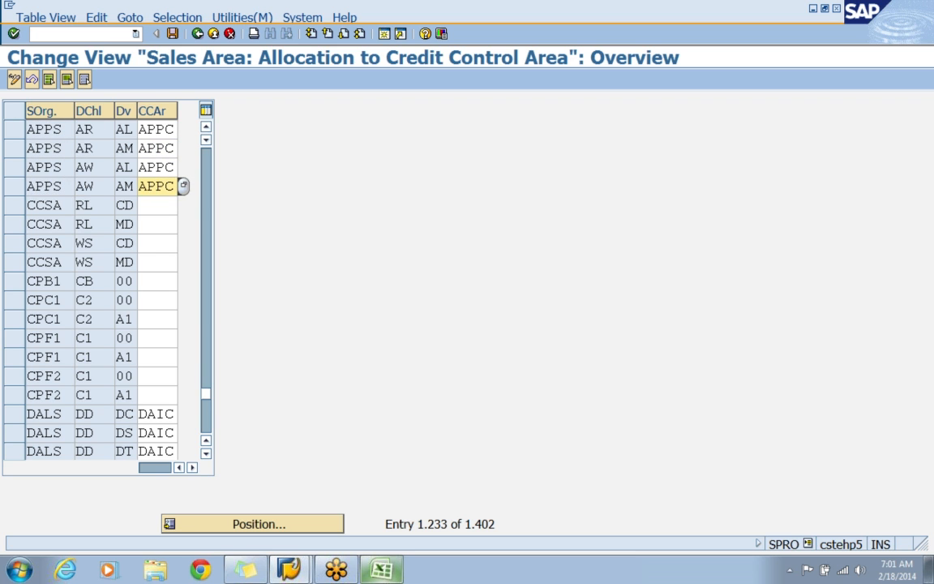
Save the credit control area assignments under the APPLE - ENTERPRISE STRUCTURE customizing request and return to the IMG structure.
left_click(173, 33)
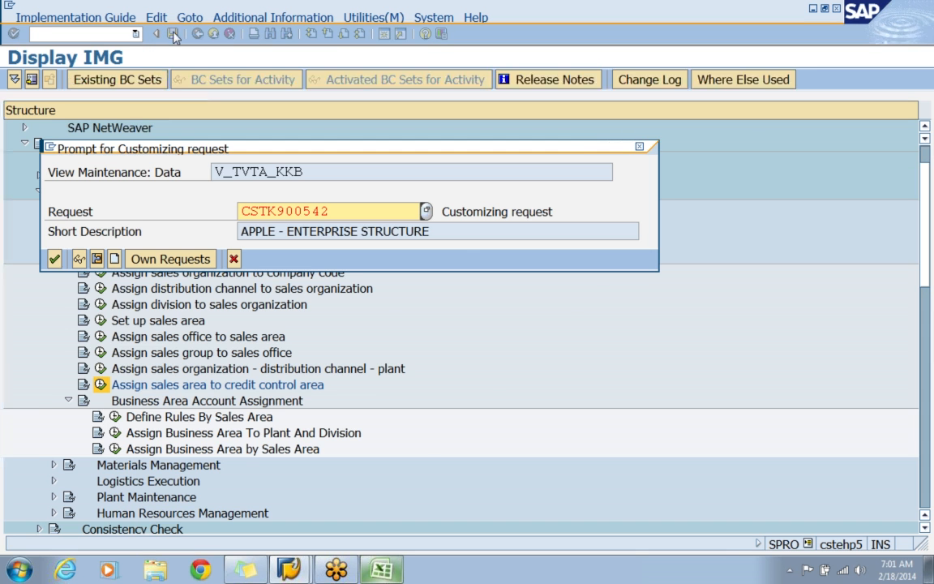
left_click(55, 259)
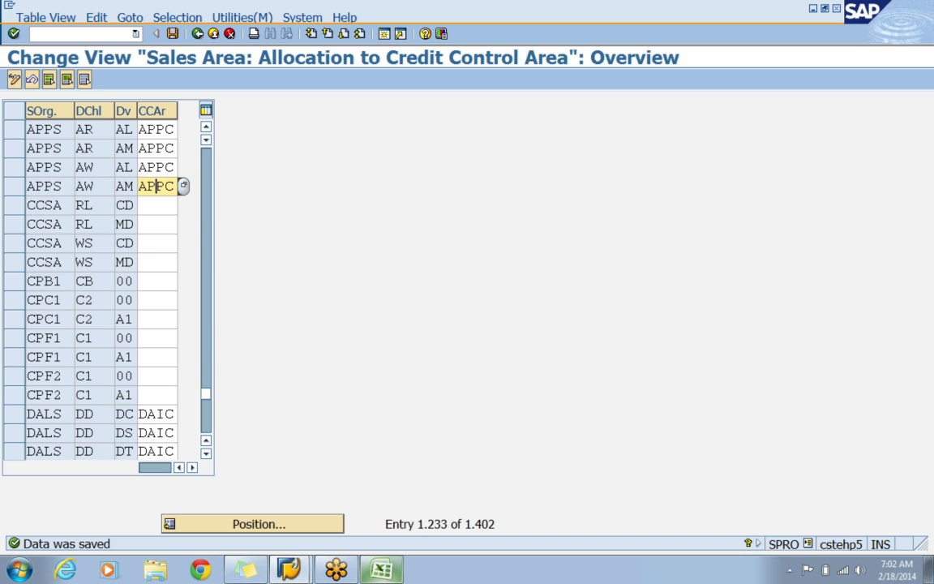
left_click(827, 25)
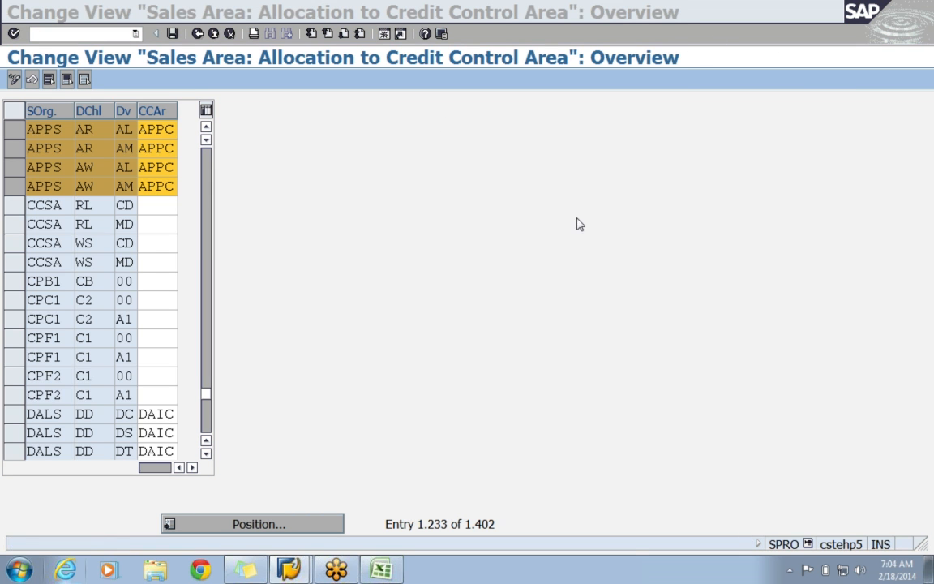
left_click(170, 53)
left_click(171, 33)
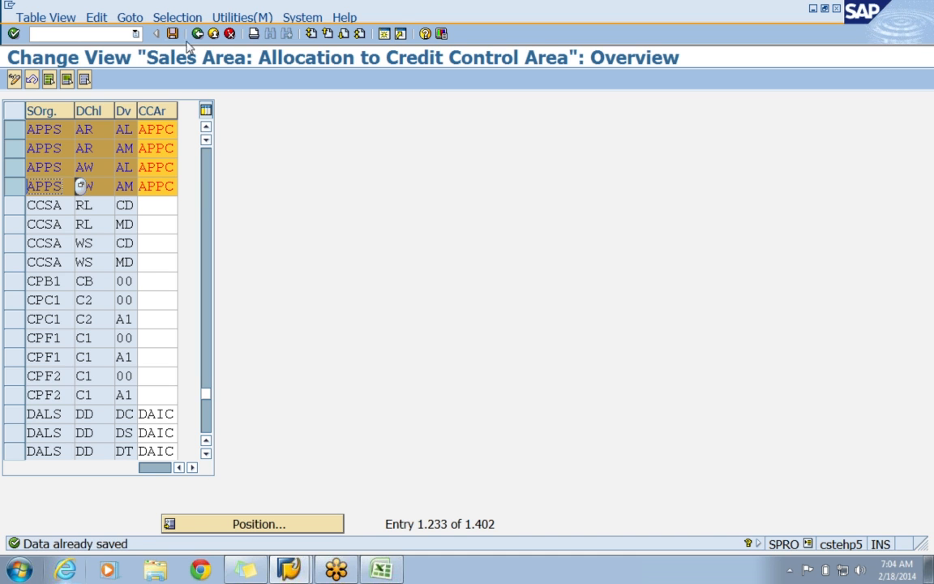
left_click(197, 34)
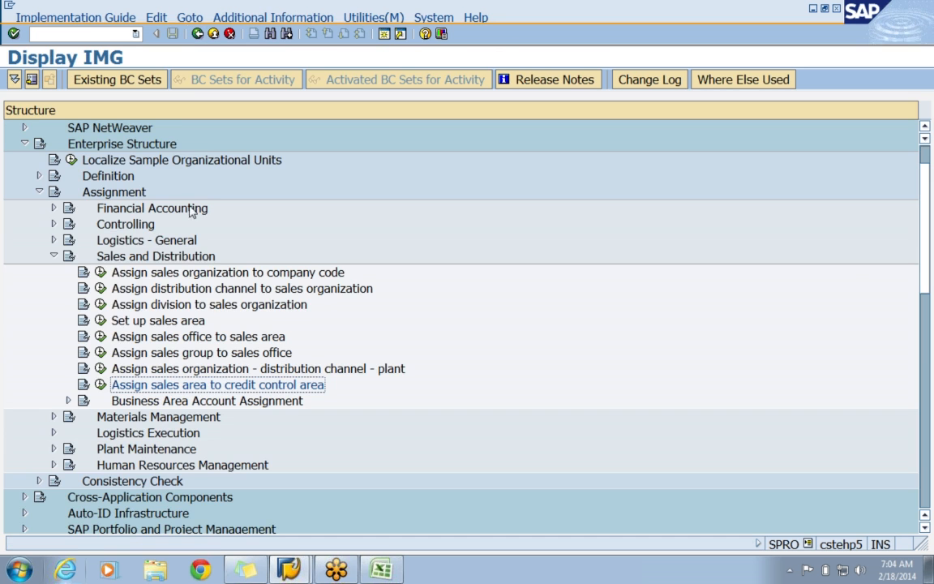
Expand Business Area Account Assignment under the Sales and Distribution assignments.
left_click(209, 402)
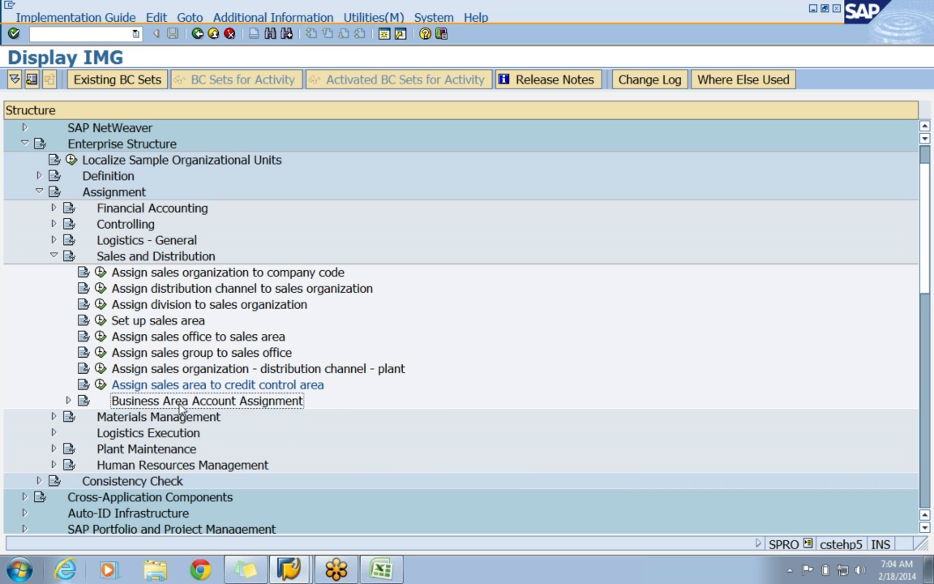
left_click(69, 400)
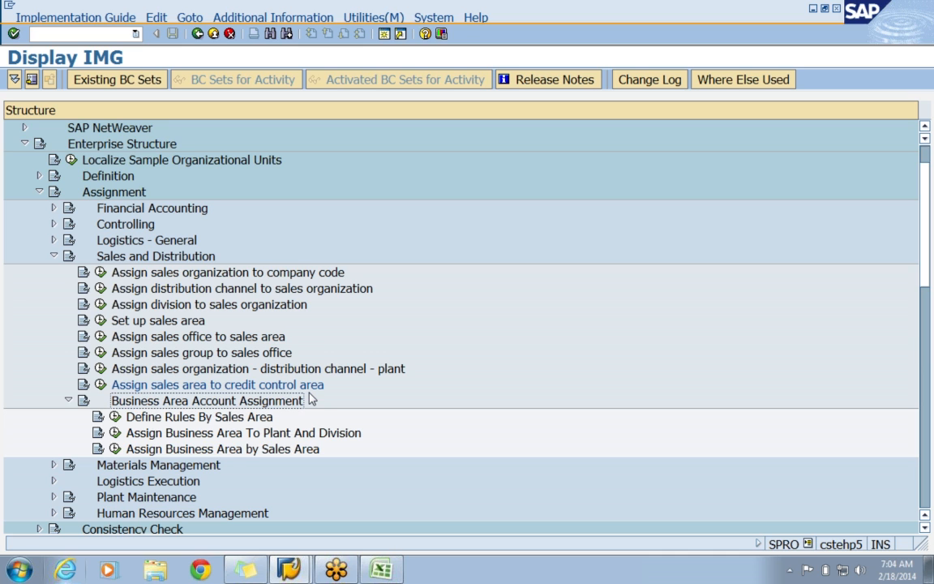
left_click(214, 451)
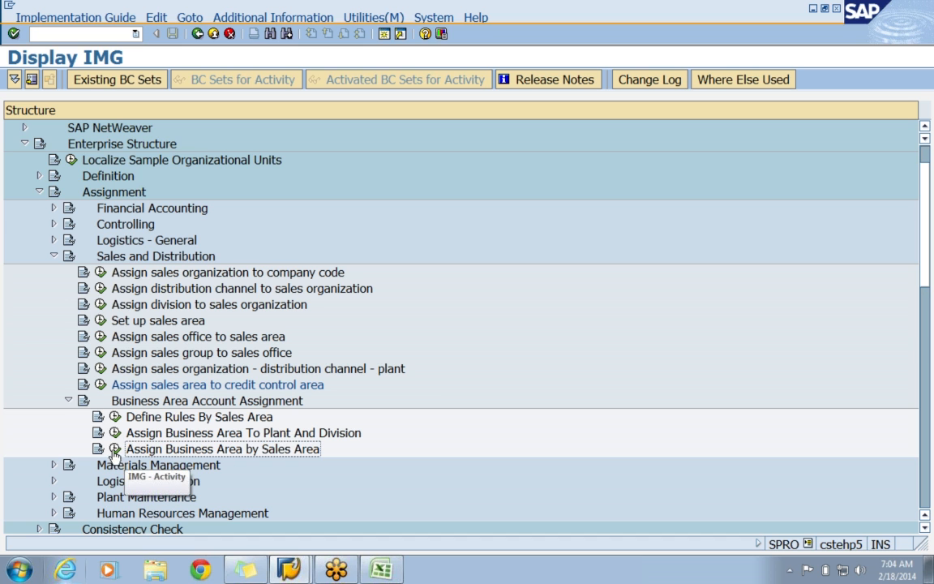
left_click(134, 418)
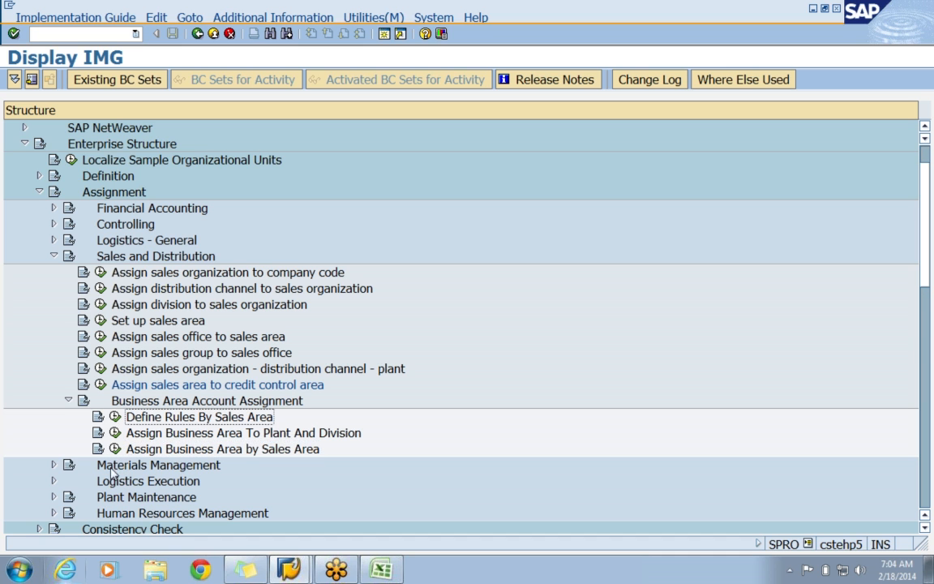
Search the business area assignment by sales area for sales organization APPS, and return to the IMG structure.
left_click(116, 449)
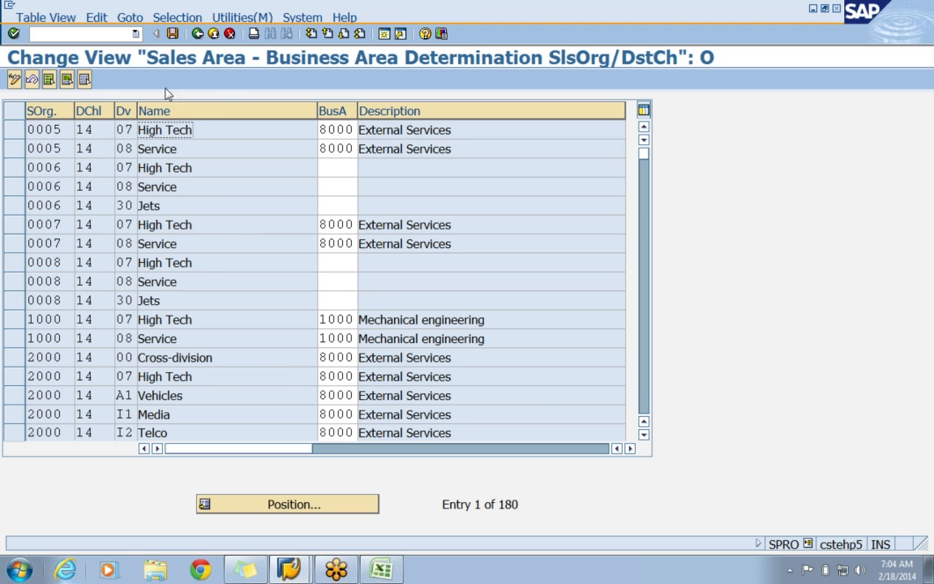
left_click(270, 505)
type("APPS")
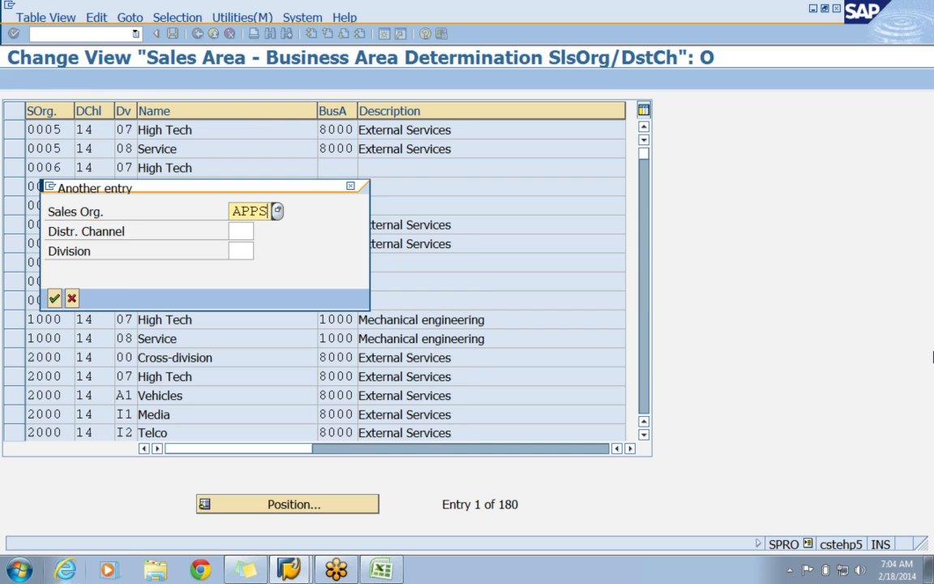
key("Return")
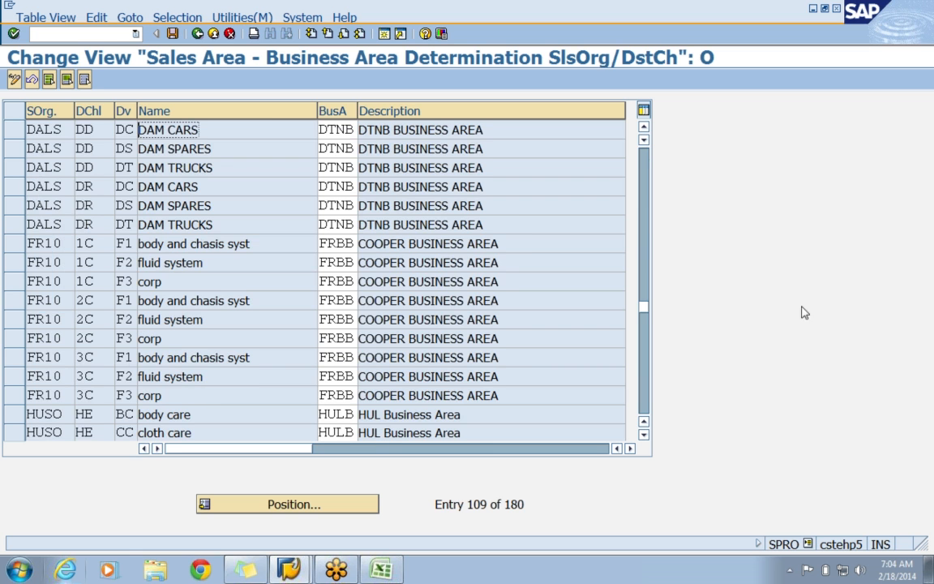
scroll(171, 325, "up", 7)
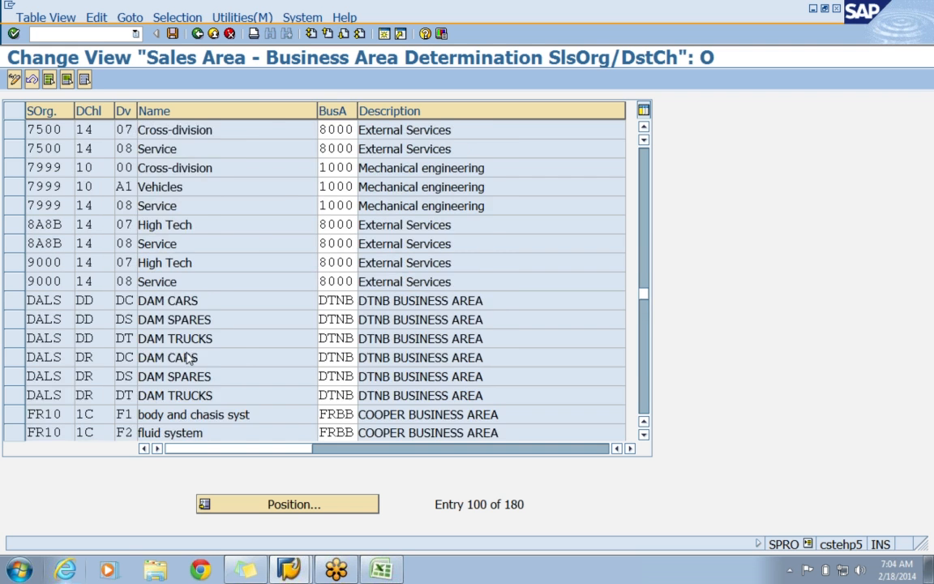
scroll(316, 275, "down", 3)
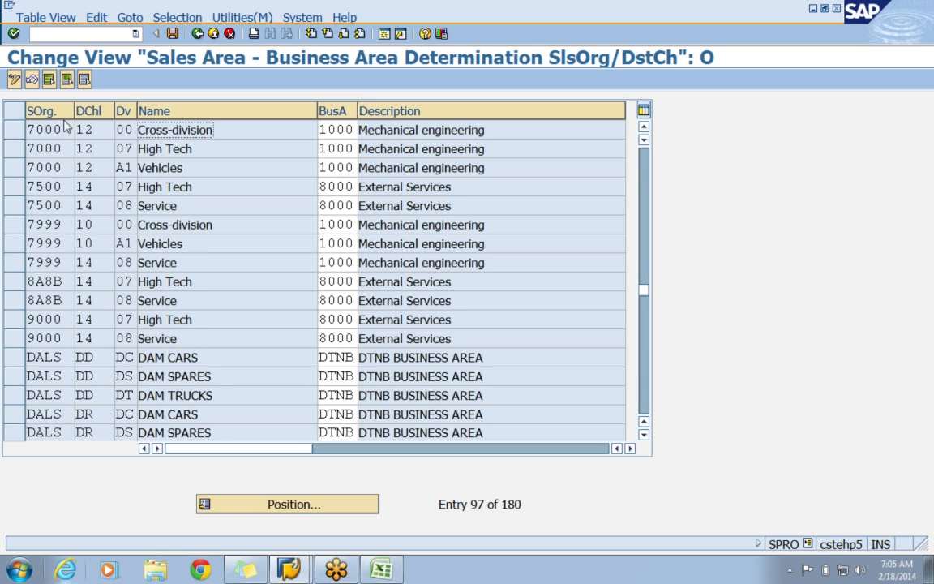
left_click(197, 33)
Open the definition of business area rules by sales area and position the list at sales organization APPS.
left_click(236, 420)
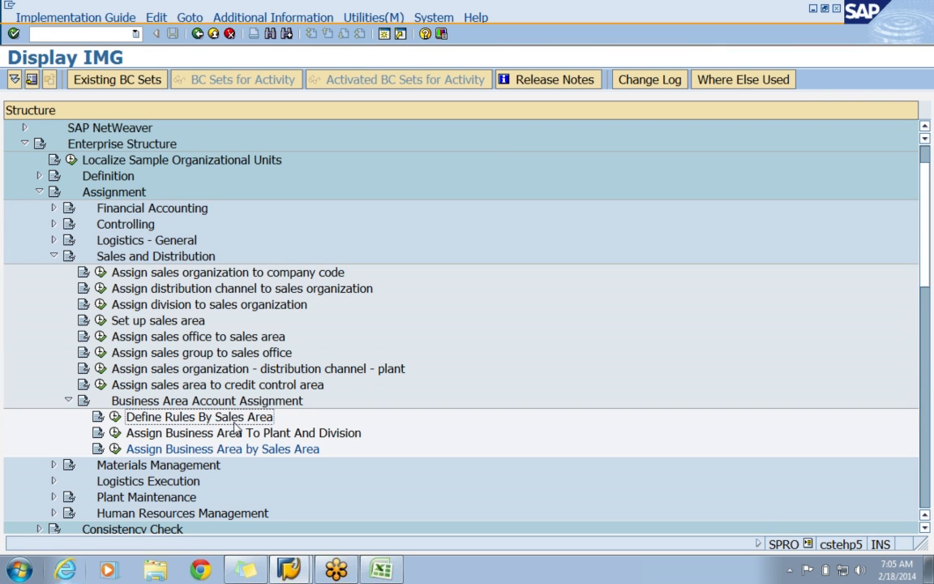
left_click(115, 416)
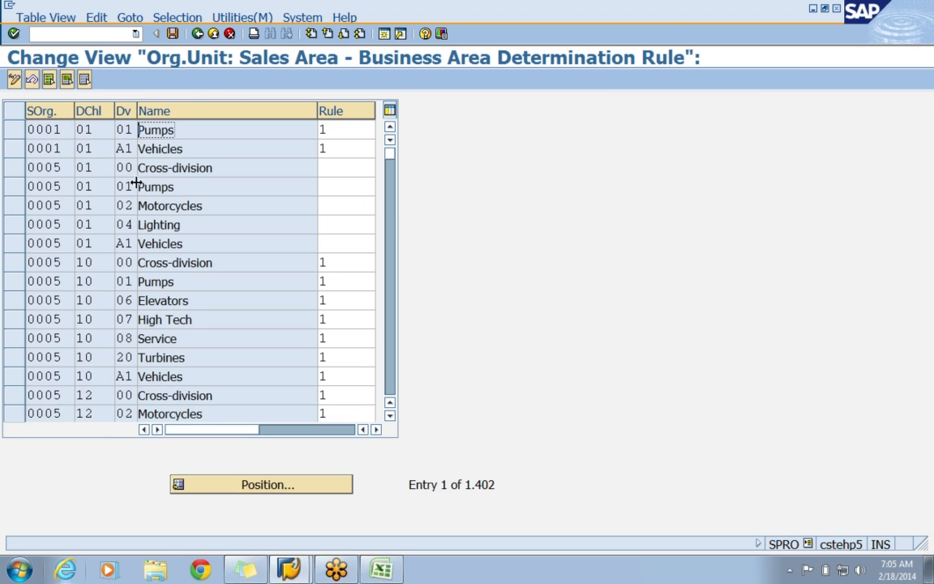
left_click(249, 484)
type("APP")
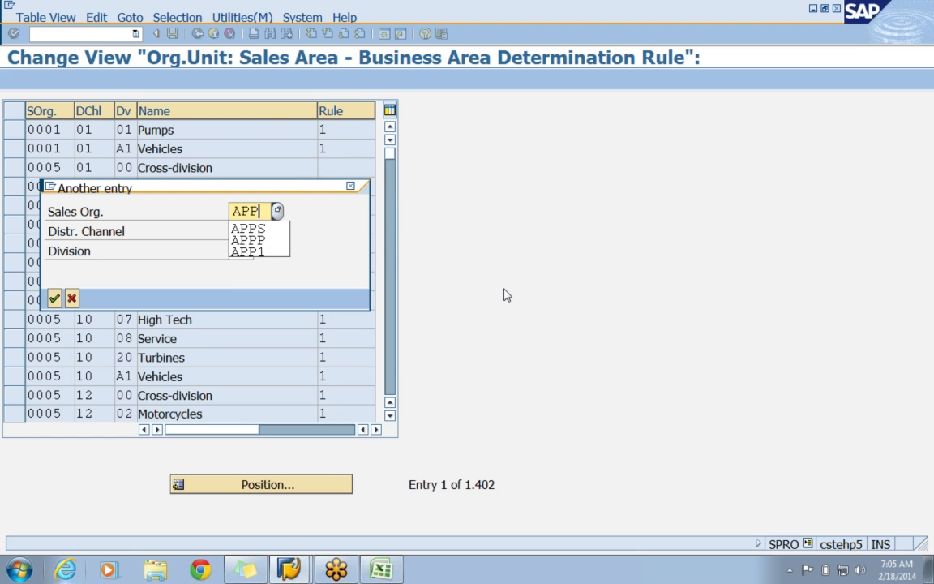
type("S")
key("Return")
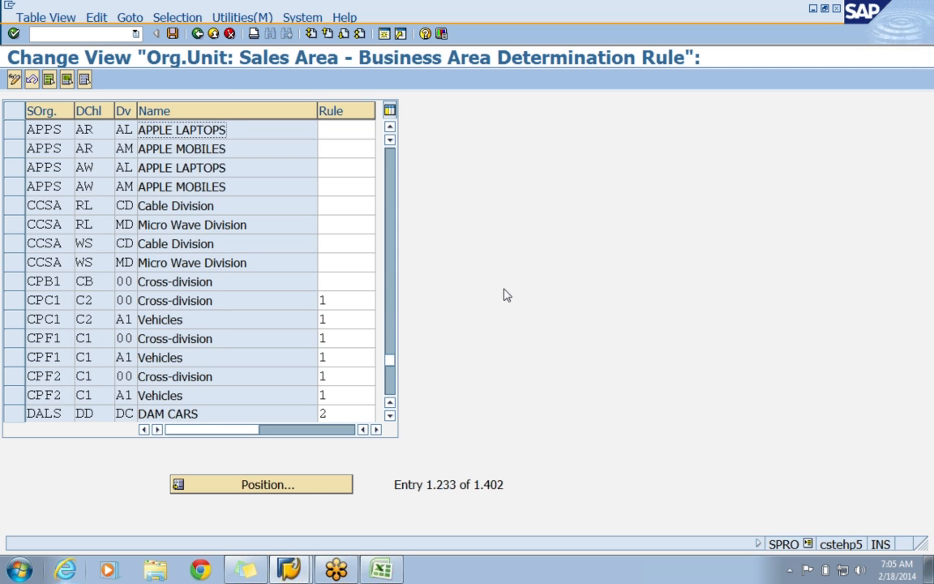
Assign rule 002, business area determination from sales area, to sales area APPS, AR, AL from the list of possible rules.
left_click(329, 130)
left_click_drag(317, 108, 266, 117)
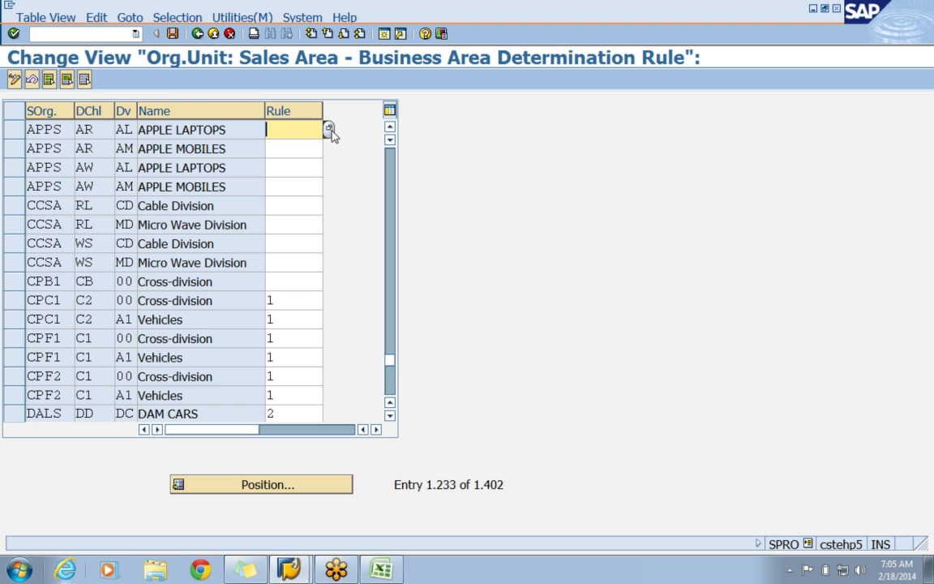
left_click(329, 130)
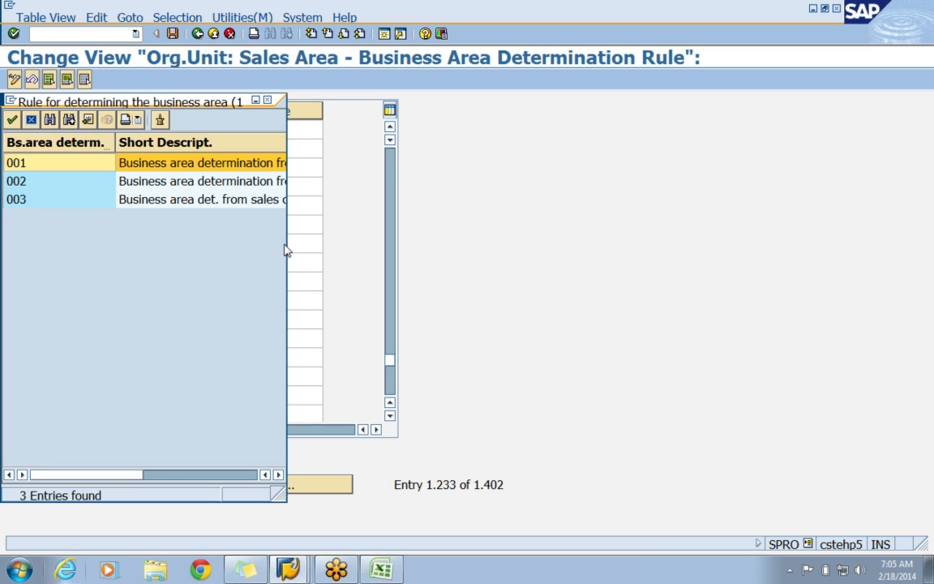
left_click_drag(285, 250, 774, 253)
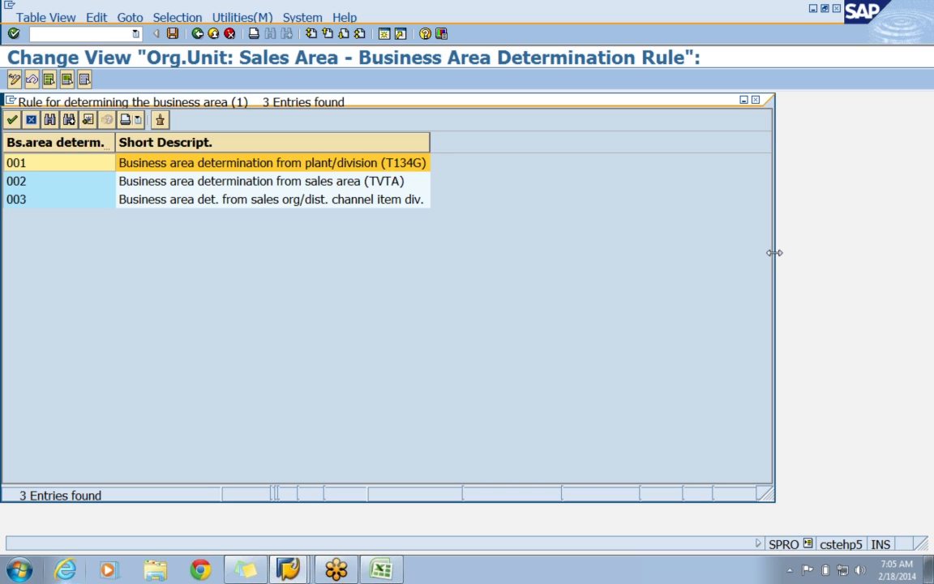
left_click(251, 179)
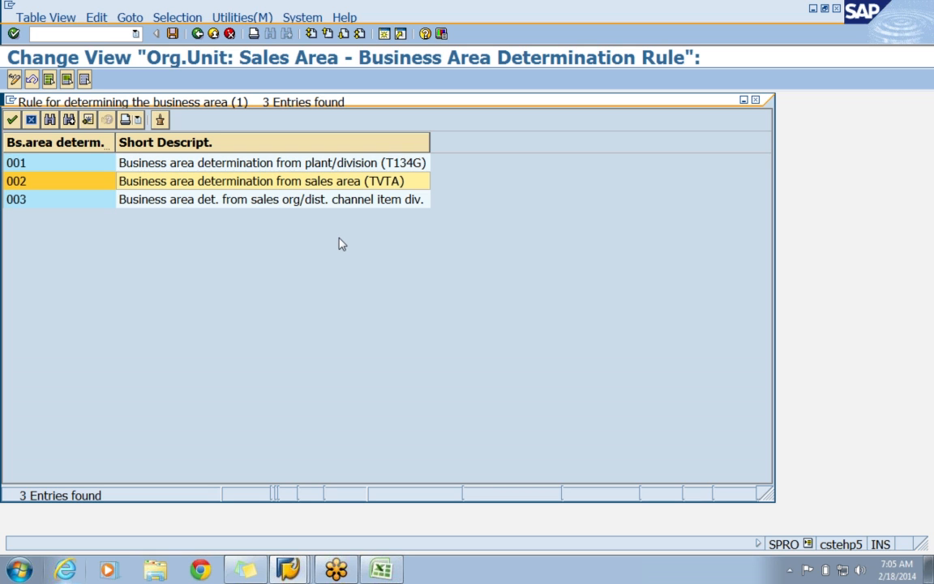
double_click(235, 180)
Set rule 2 for the remaining APPS sales areas: AR with AM, AW with AL, and AW with AM.
left_click(301, 150)
type("2")
key("Down")
type("2")
key("Down")
type("2")
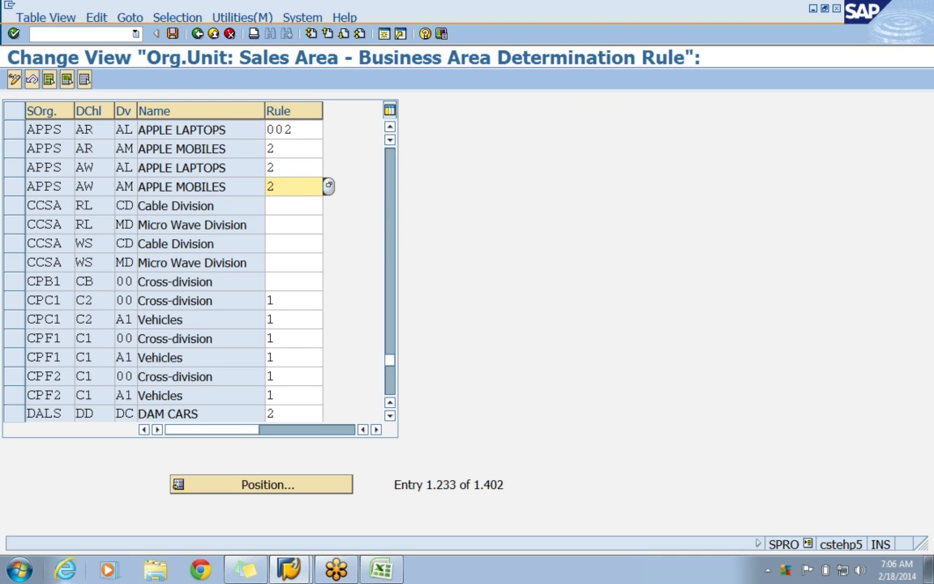
key("Return")
Save the business area rules under the APPLE - ENTERPRISE STRUCTURE customizing request and return to the IMG structure.
left_click(173, 34)
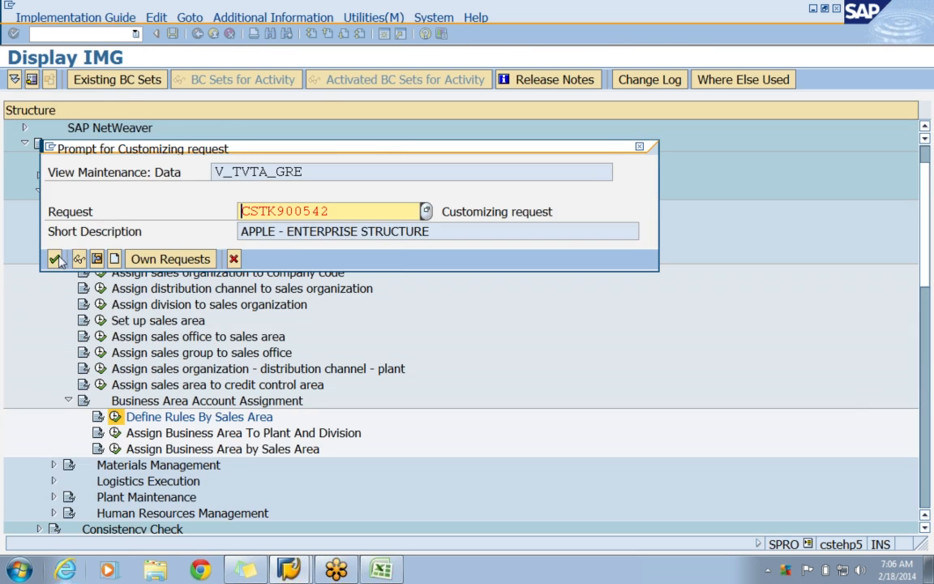
left_click(54, 259)
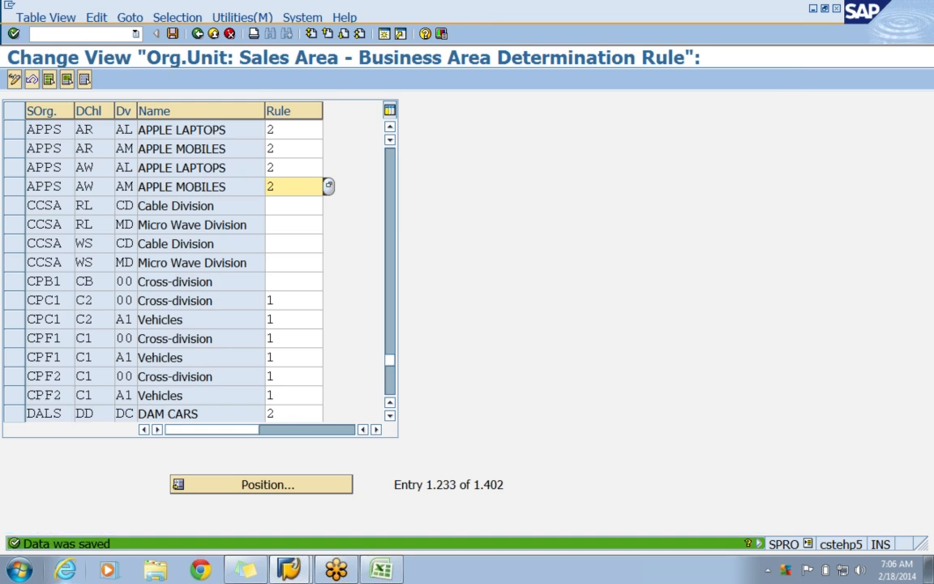
left_click(197, 34)
Open the assignment of business areas by sales area and position the list at sales organization APPS.
left_click(260, 451)
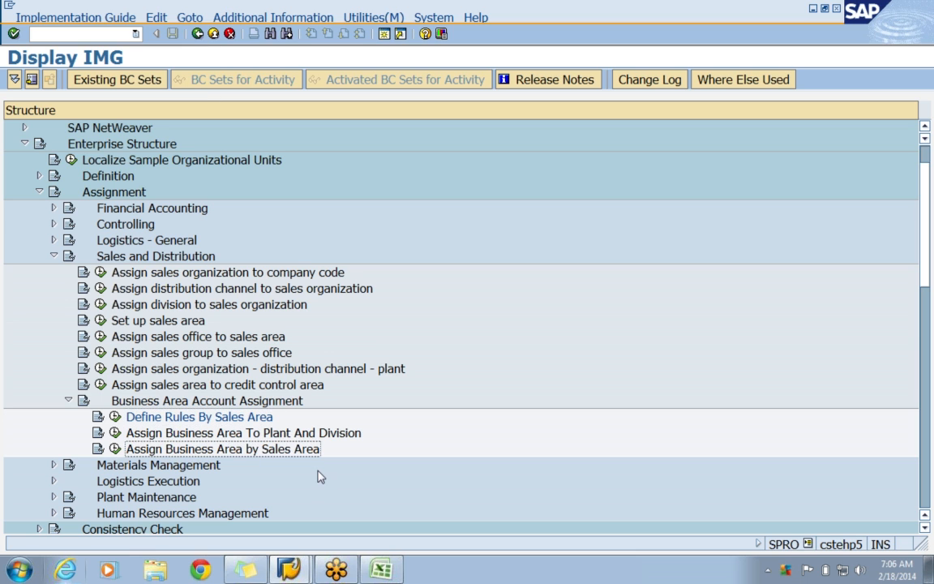
left_click(115, 449)
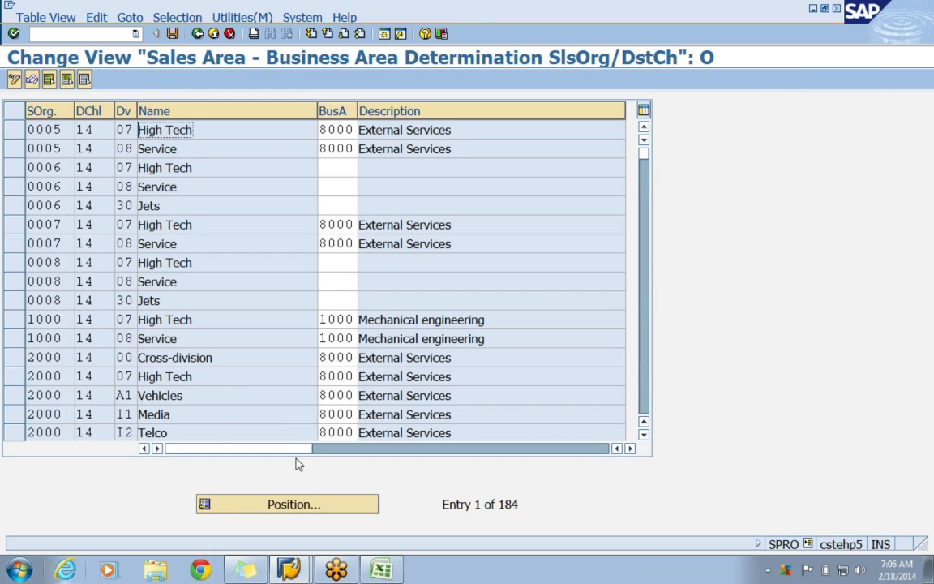
left_click(296, 505)
type("APPS")
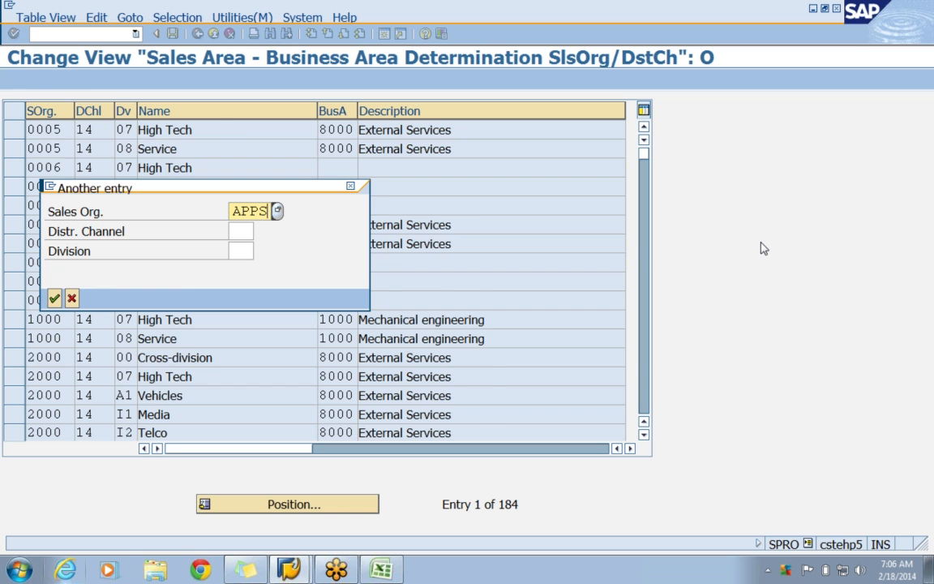
key("Return")
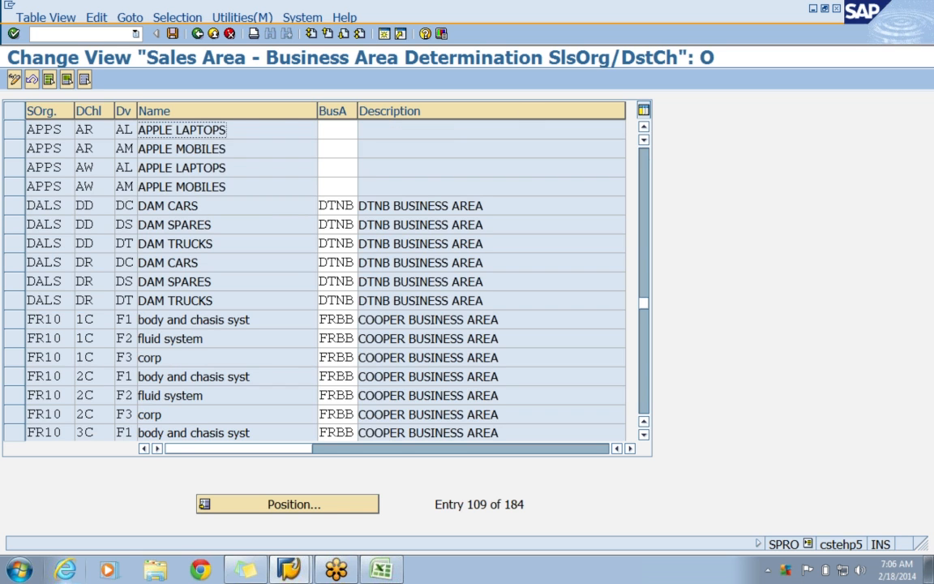
Go to the business area field of the first APPS row and switch to the CLASS1 workbook in Excel to look up the code.
key("Tab")
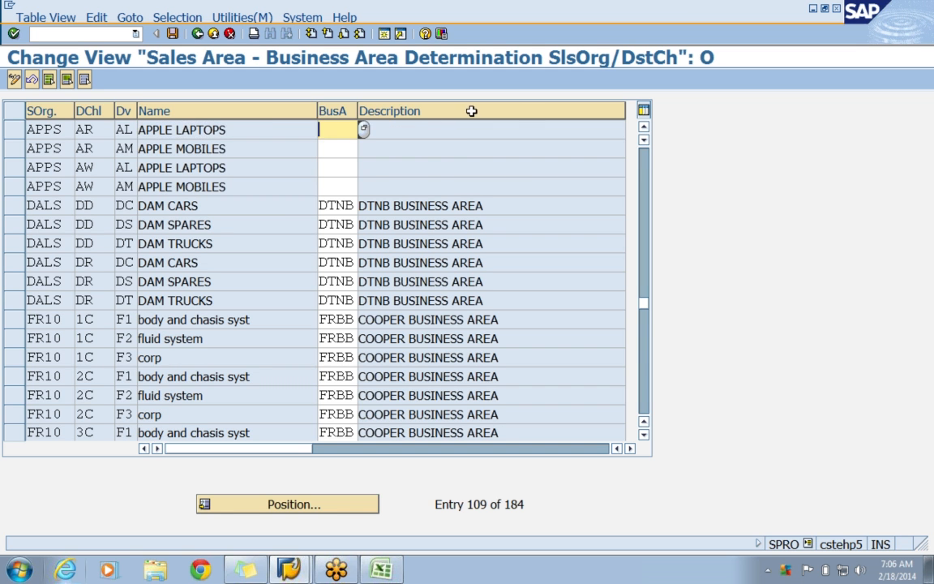
left_click(397, 569)
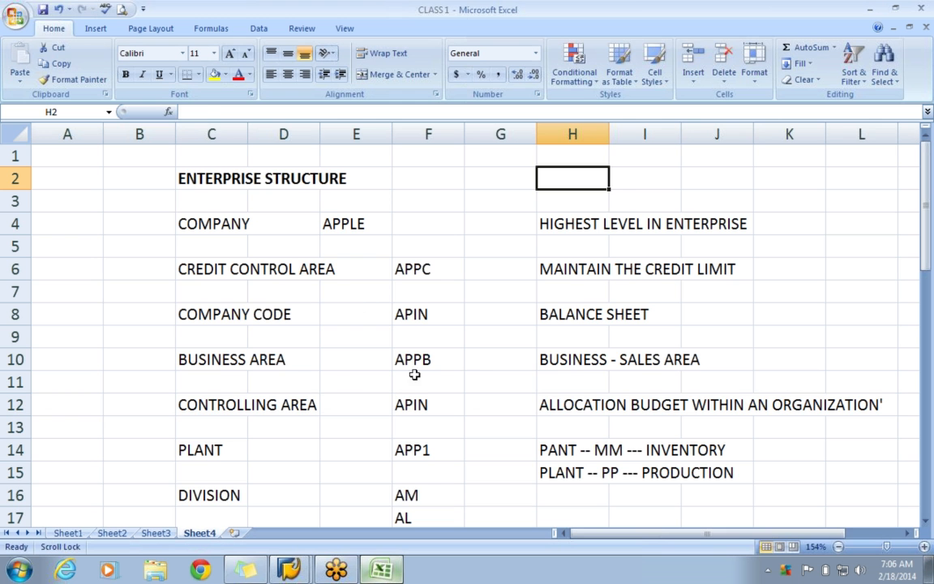
Check the business area code in the workbook, return to SAP and assign business area APPB to all four APPS sales areas.
left_click(418, 363)
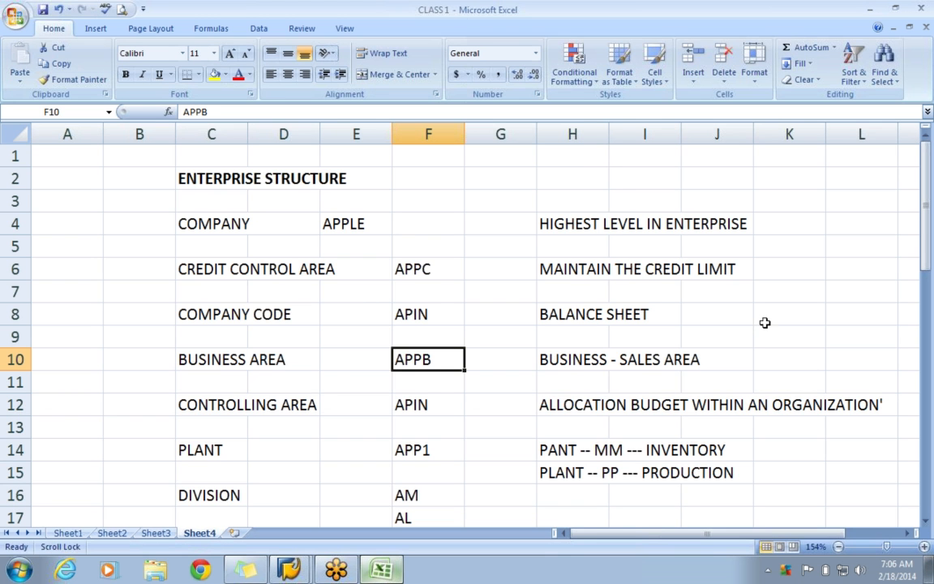
key("alt+Tab")
type("APPB")
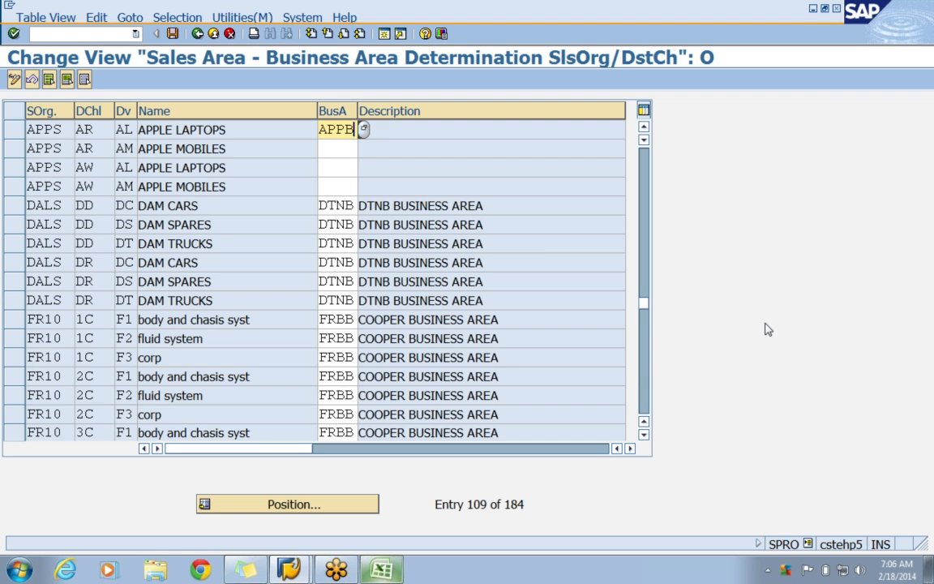
key("Tab")
type("APP")
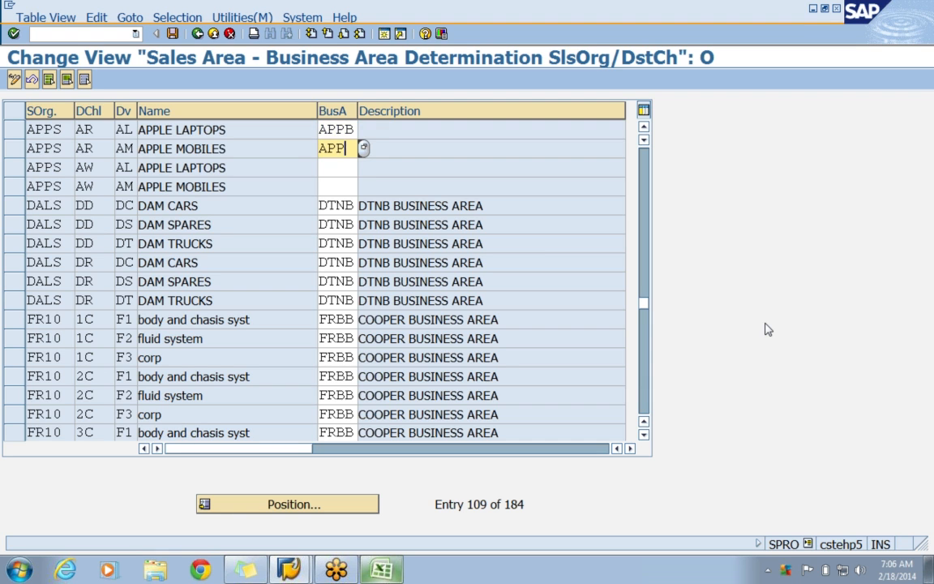
type("B")
key("Tab")
type("APP")
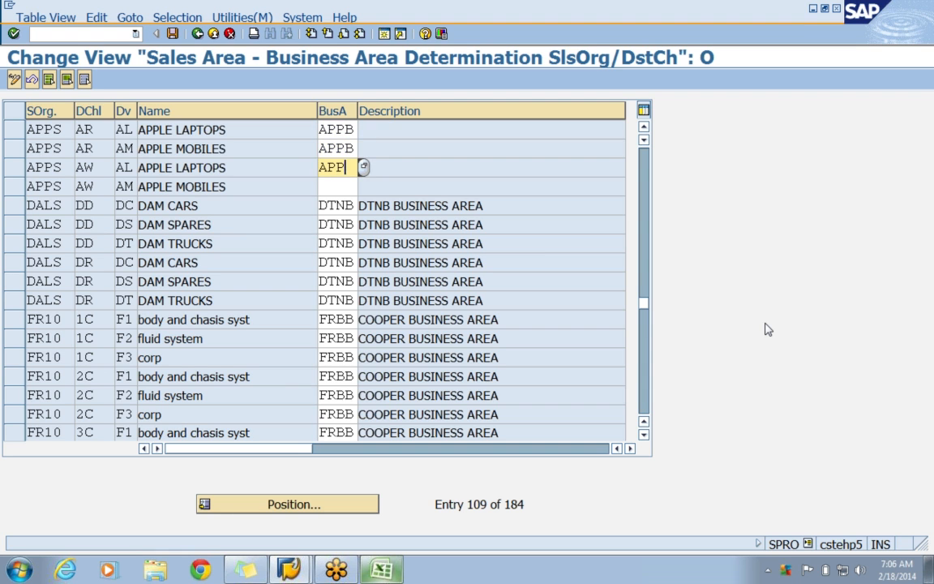
type("B")
key("Tab")
type("APPB")
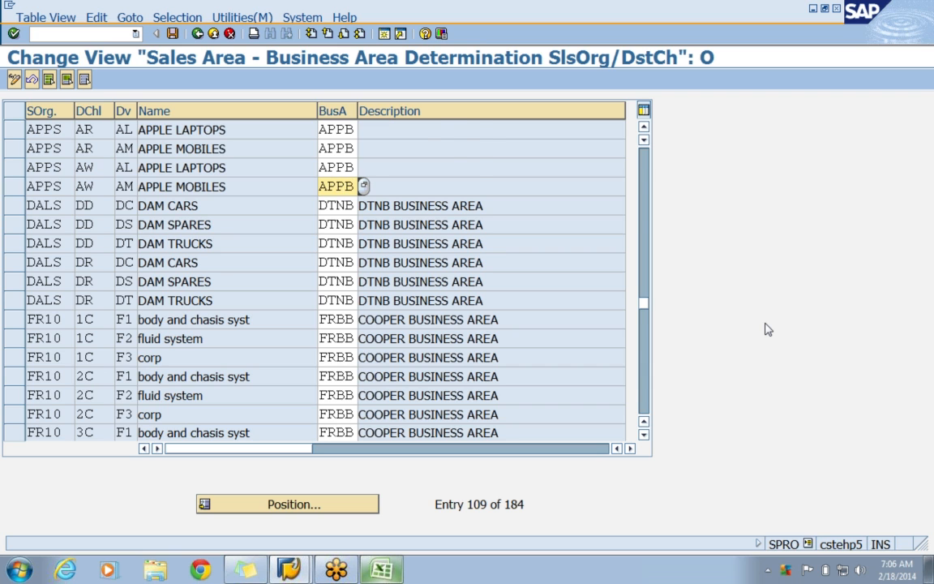
key("Return")
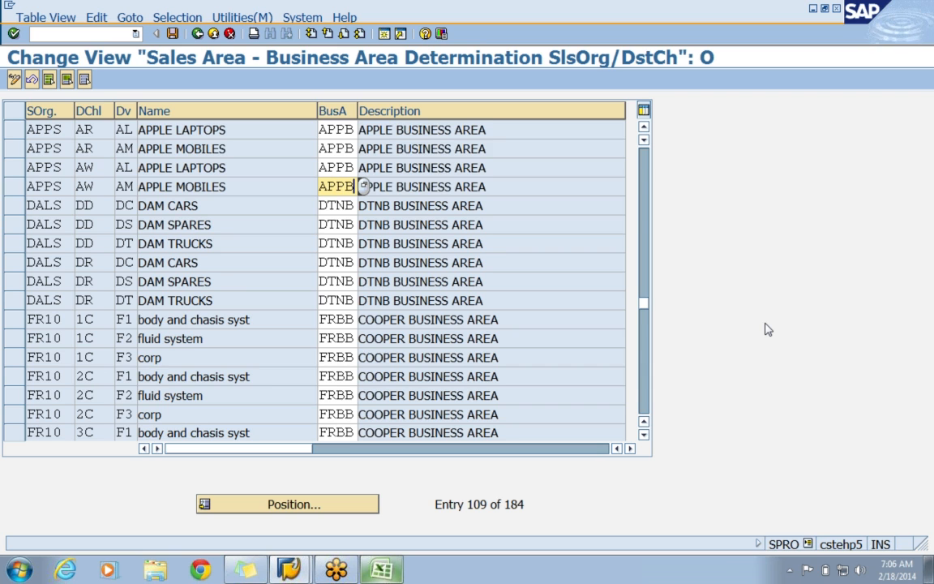
Save the sales area assignments under the APPLE - ENTERPRISE STRUCTURE customizing request and return to the IMG structure.
left_click(172, 34)
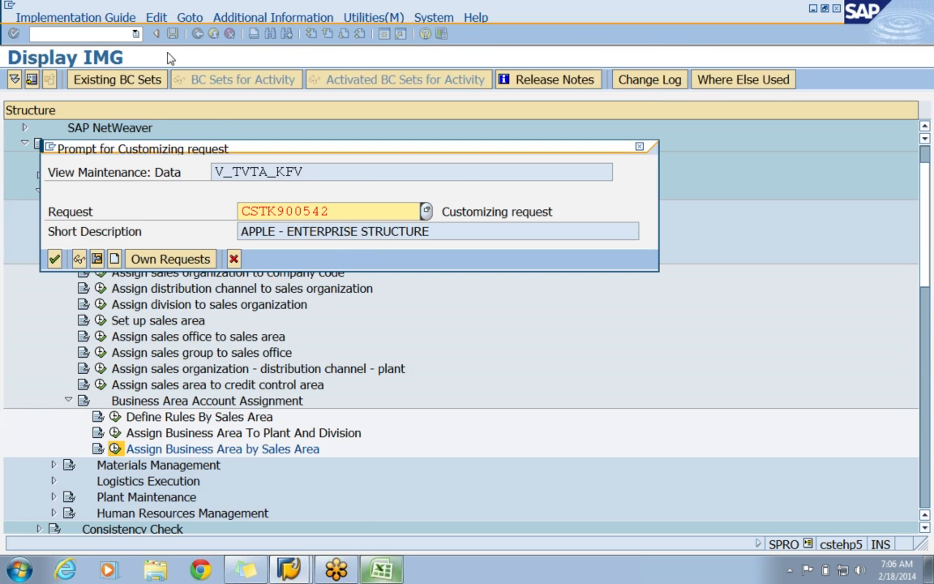
left_click(59, 256)
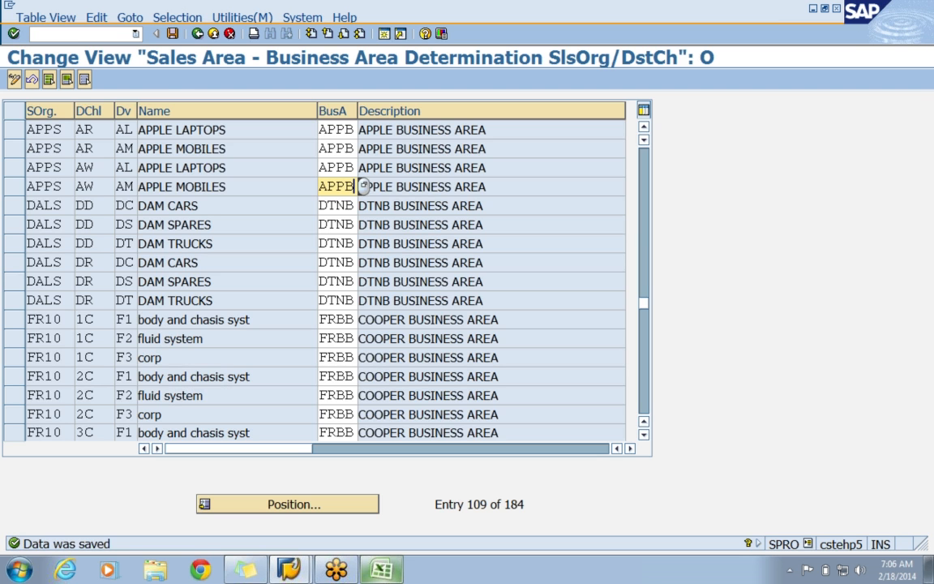
left_click(197, 34)
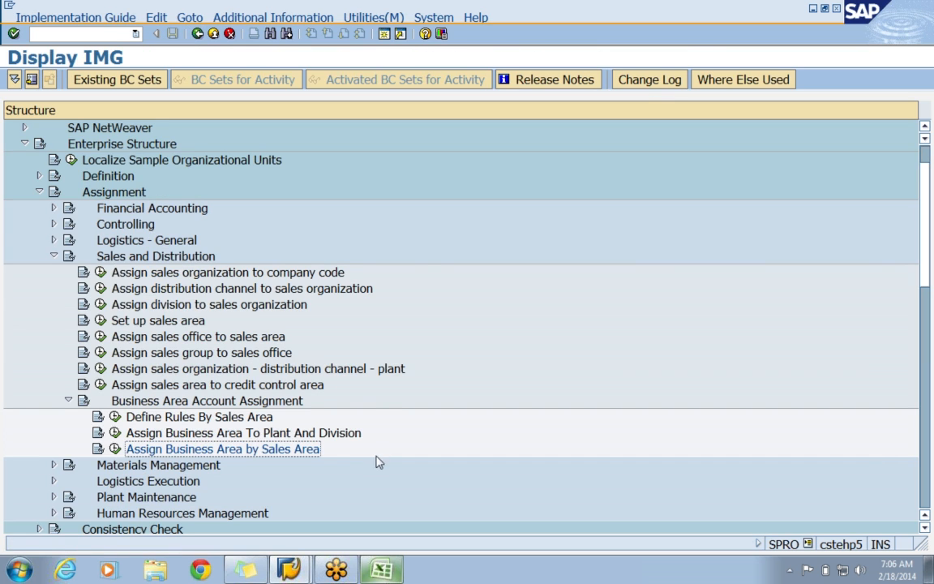
Examine the Logistics - General assignment activities for the one assigning business areas to plant/valuation area and division.
left_click(353, 435)
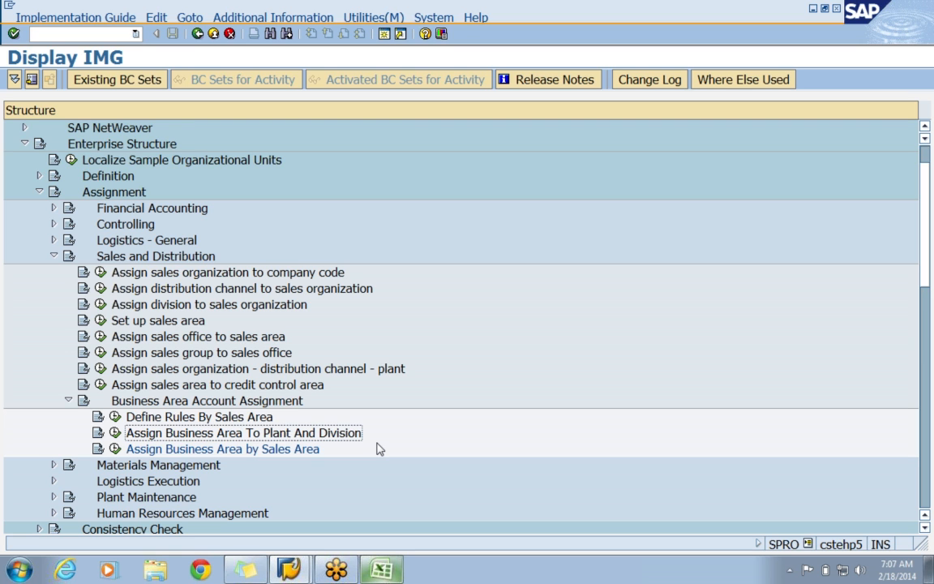
left_click(133, 240)
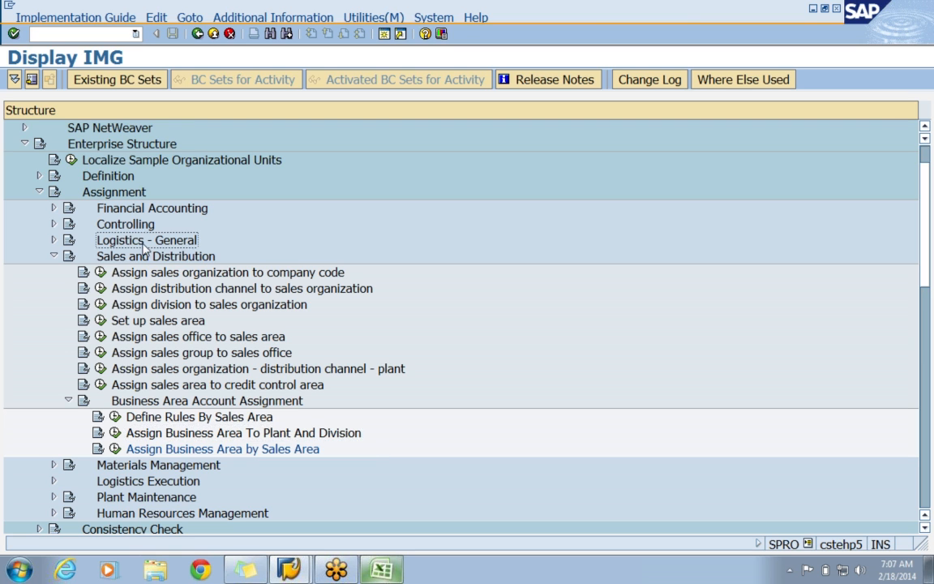
left_click(53, 240)
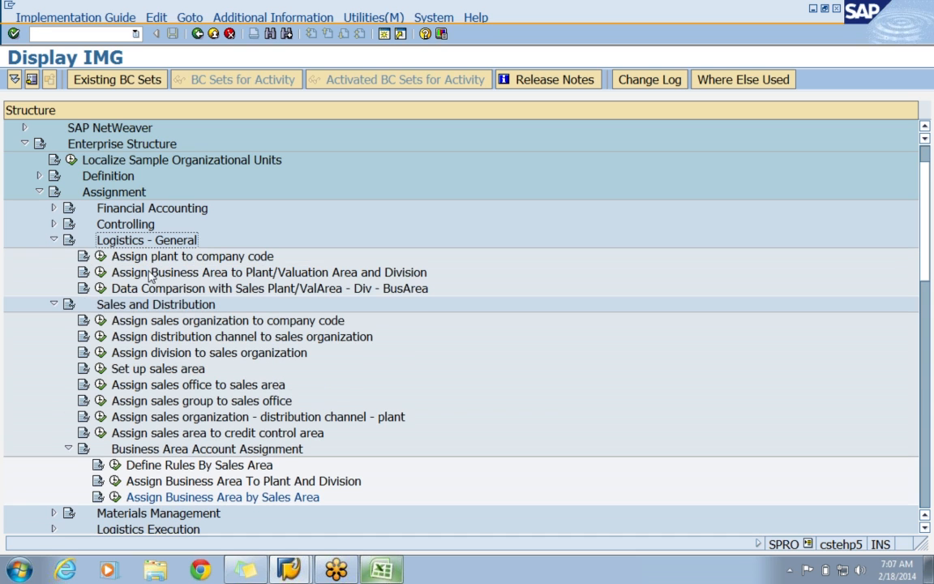
left_click(208, 274)
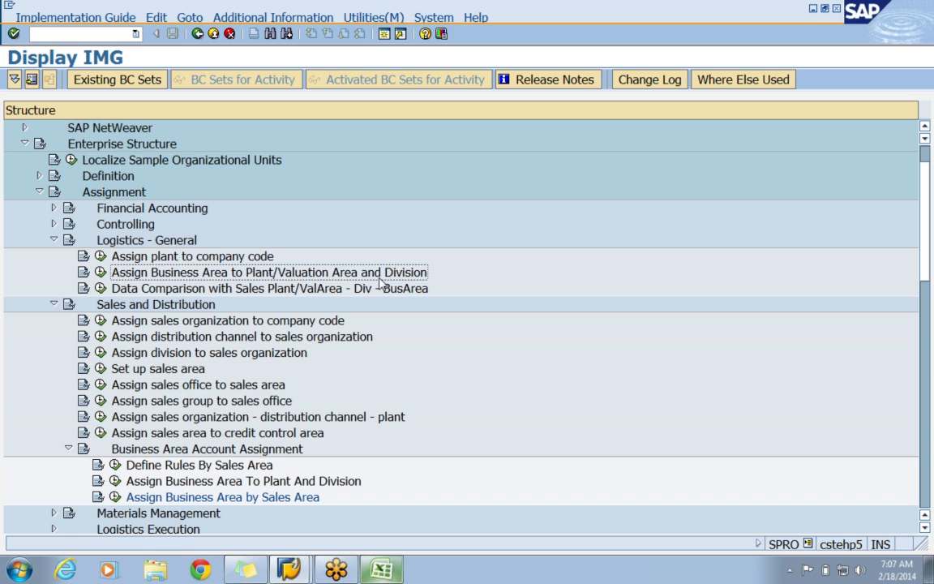
left_click(54, 239)
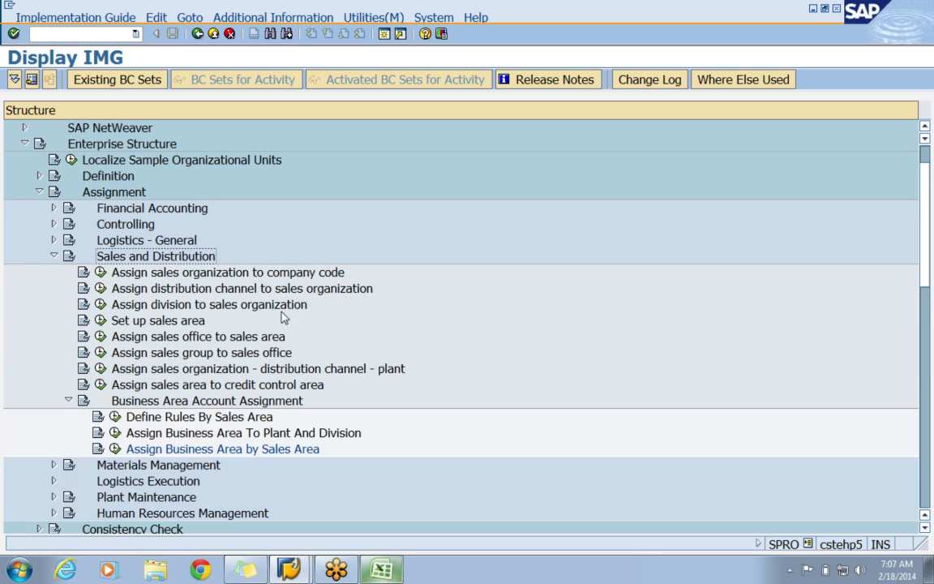
Open Assign Business Area To Plant And Division and try a new entry with plant APPS, division AM and business area APPB.
scroll(283, 318, "down", 2)
left_click(267, 369)
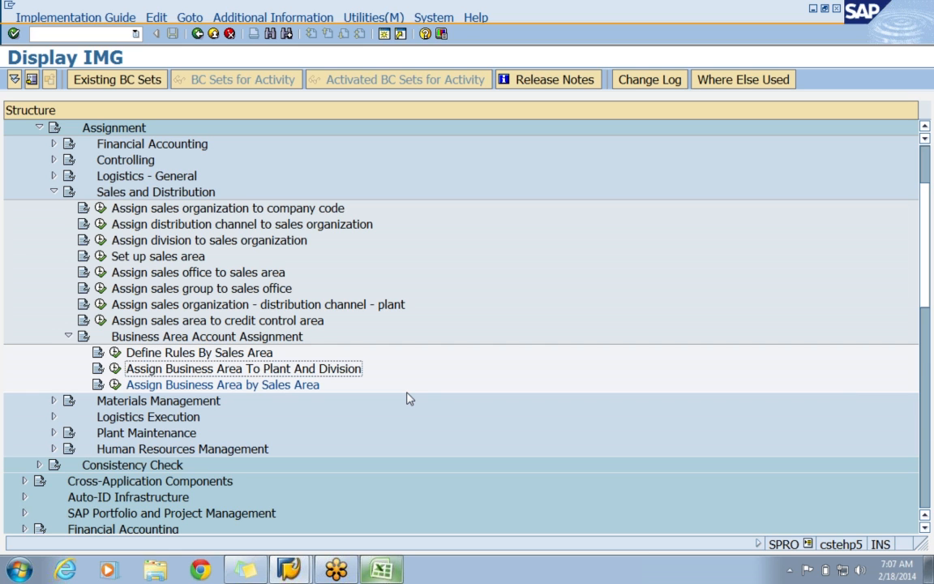
left_click(114, 371)
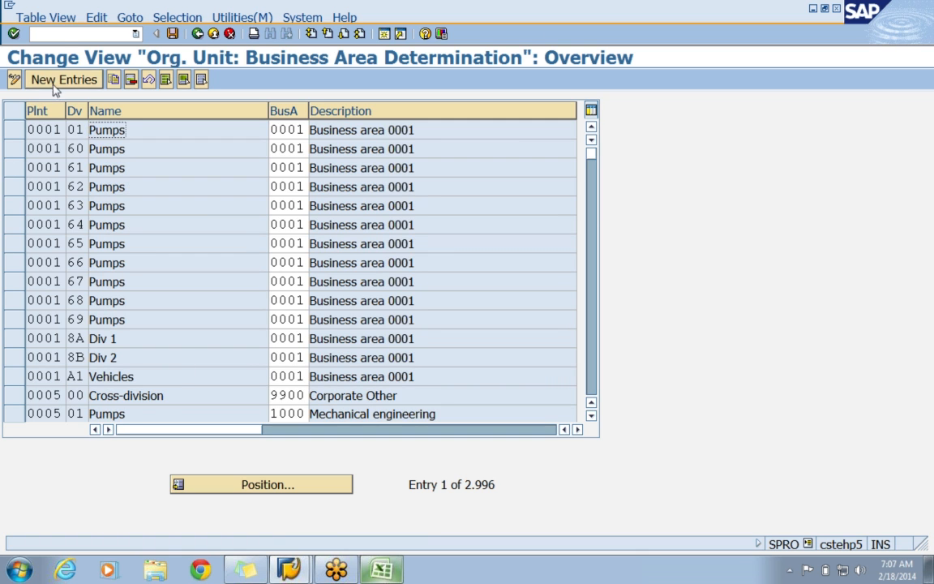
left_click(56, 84)
type("APPS")
key("Tab")
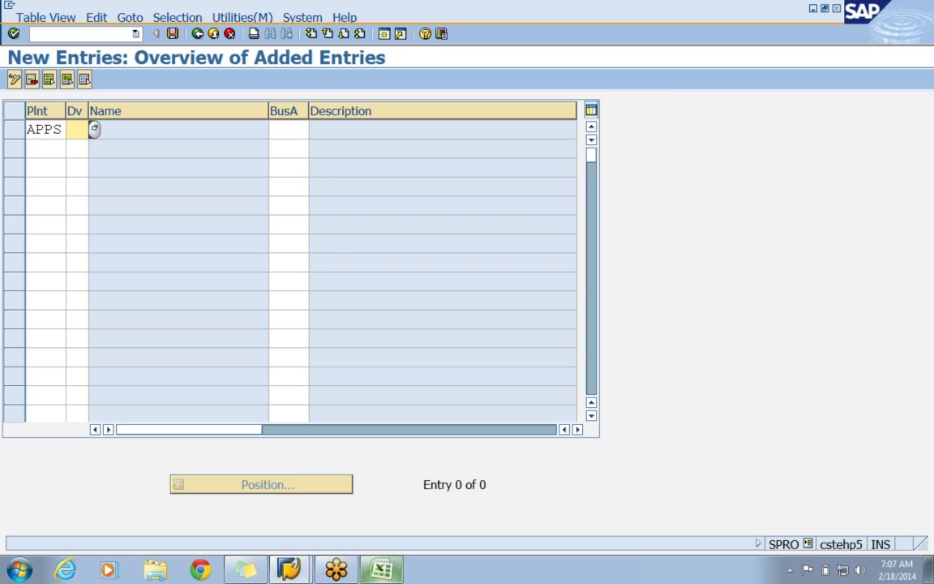
type("AM")
key("Tab")
type("APPB")
key("Return")
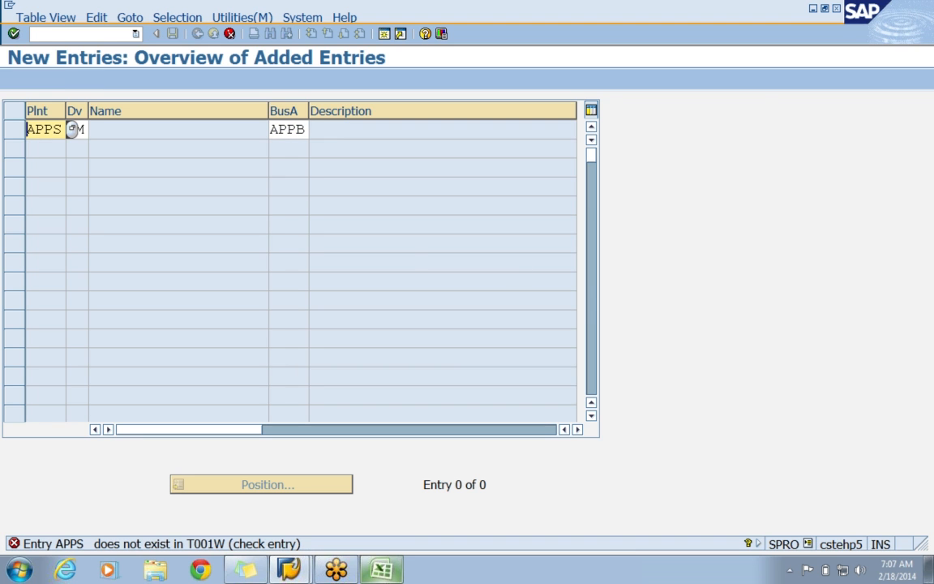
Change the plant of the new AM division entry to APP1.
key("Tab")
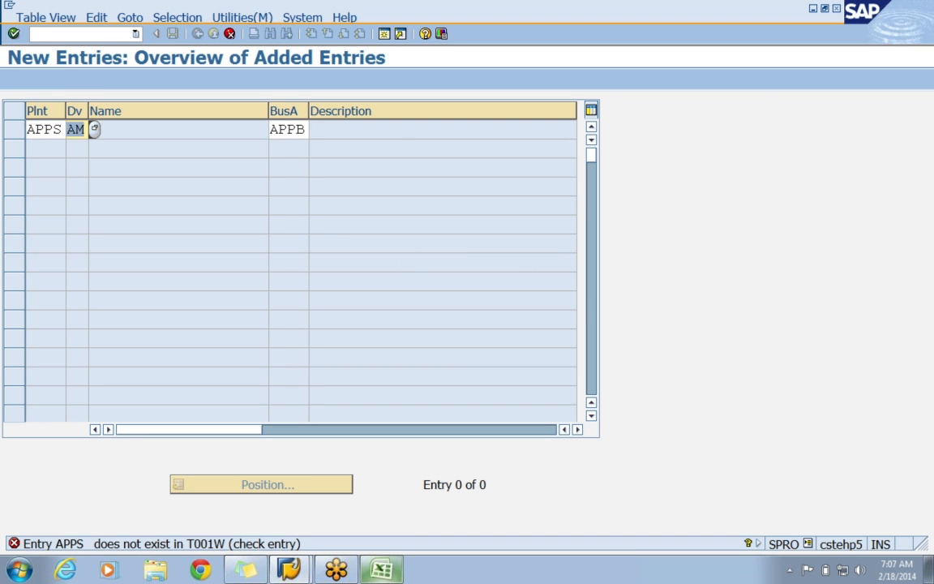
key("shift+Tab")
key("Delete")
key("Delete")
key("Delete")
key("Delete")
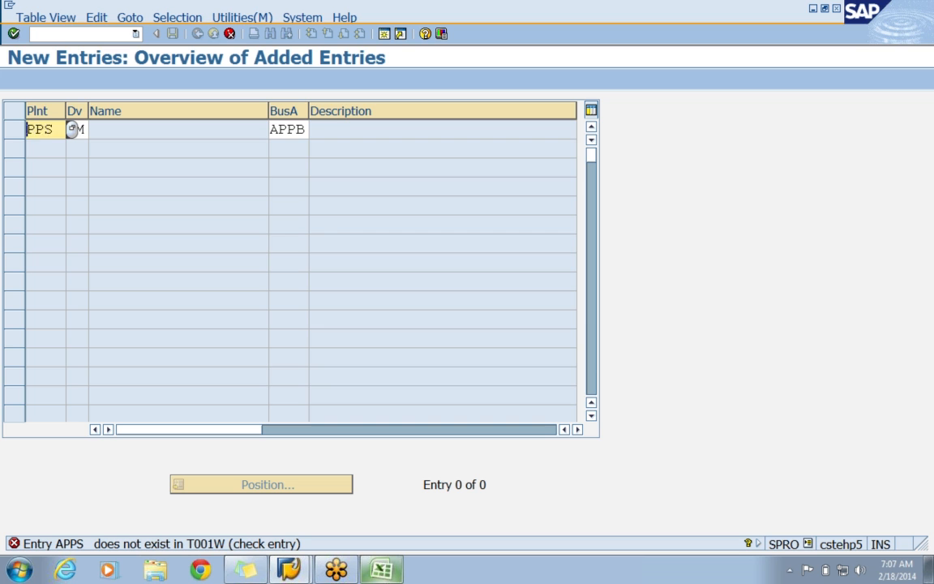
type("APP1")
key("Return")
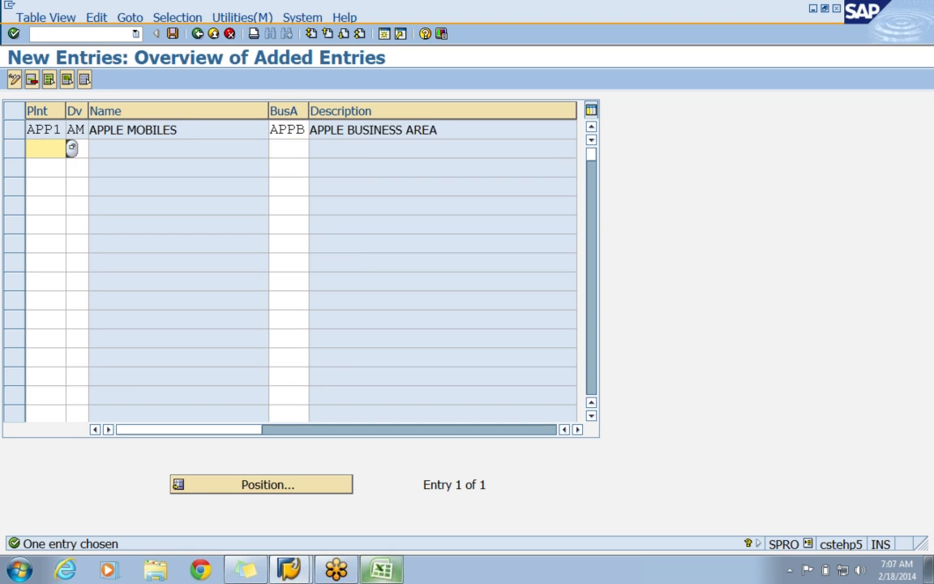
Add a second entry assigning plant APP1 and division AL to business area APPB.
type("APP1")
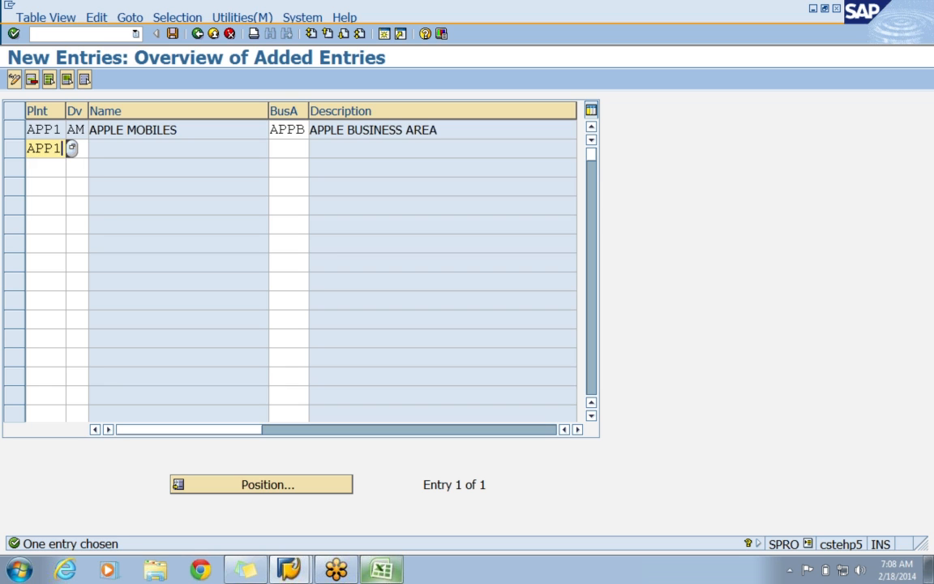
key("Tab")
type("AL")
key("Tab")
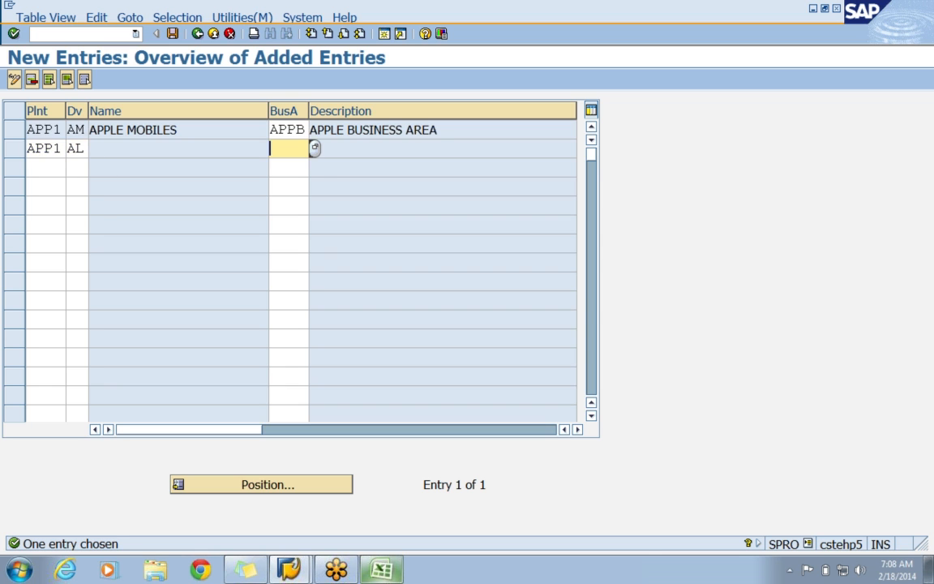
type("APPB")
key("Return")
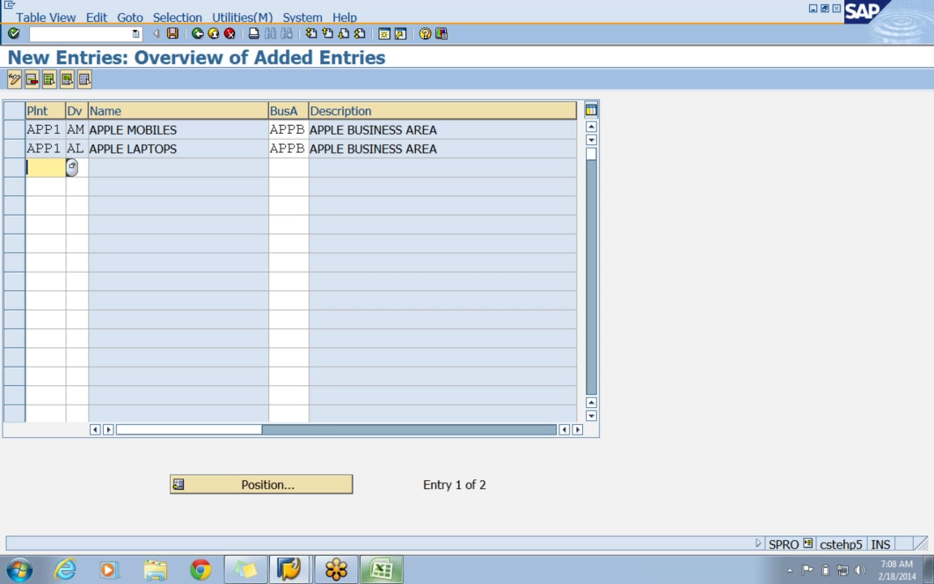
Save the plant and division assignments under the APPLE - ENTERPRISE STRUCTURE customizing request and return to the IMG structure.
left_click(172, 34)
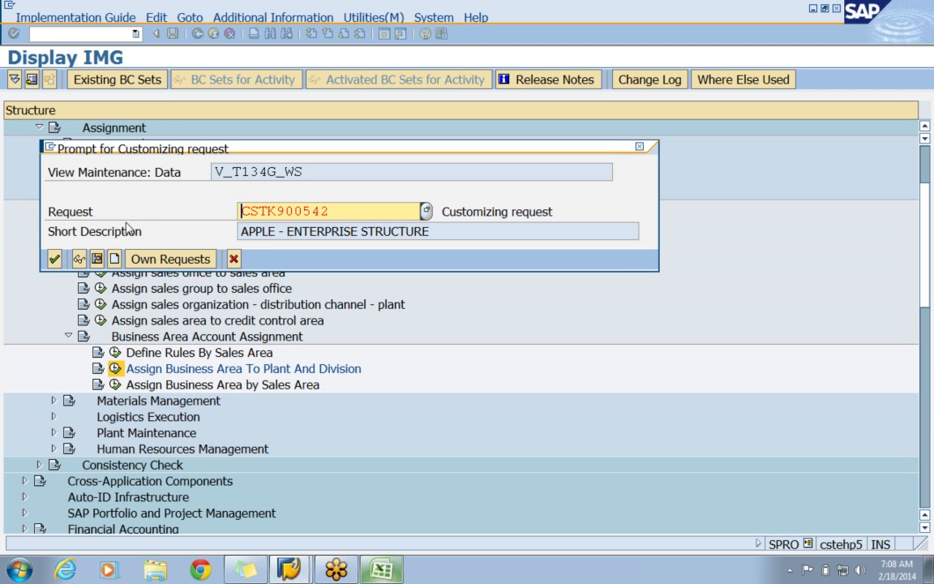
left_click(52, 258)
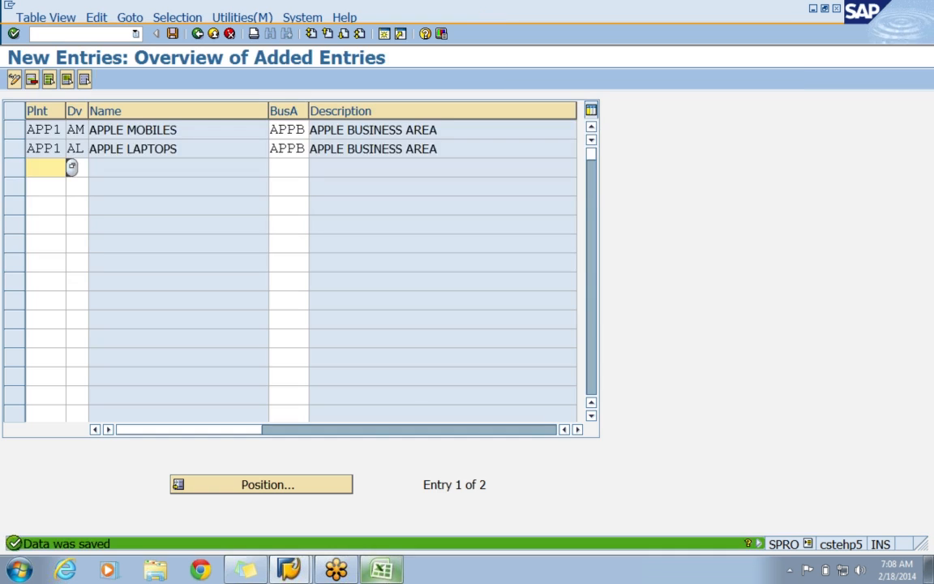
left_click(197, 34)
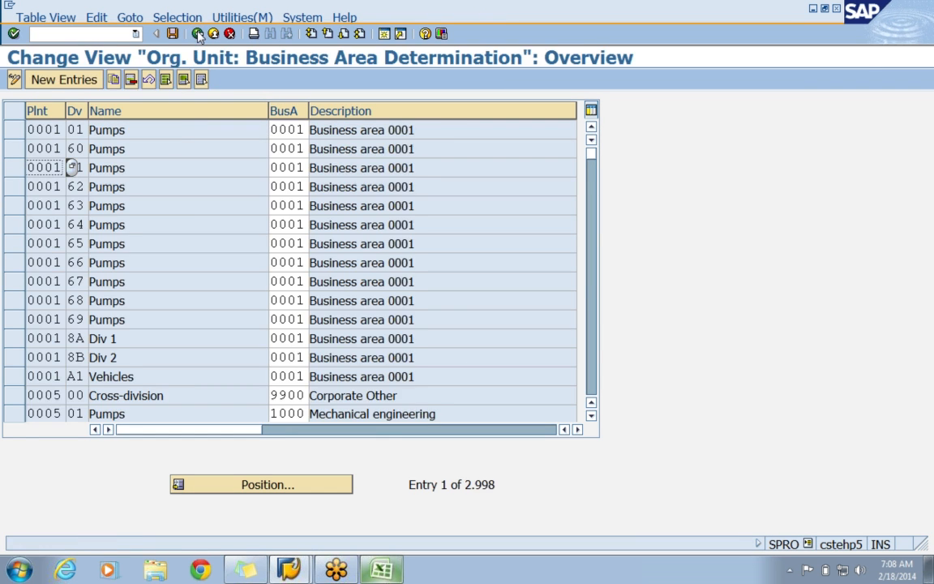
left_click(196, 34)
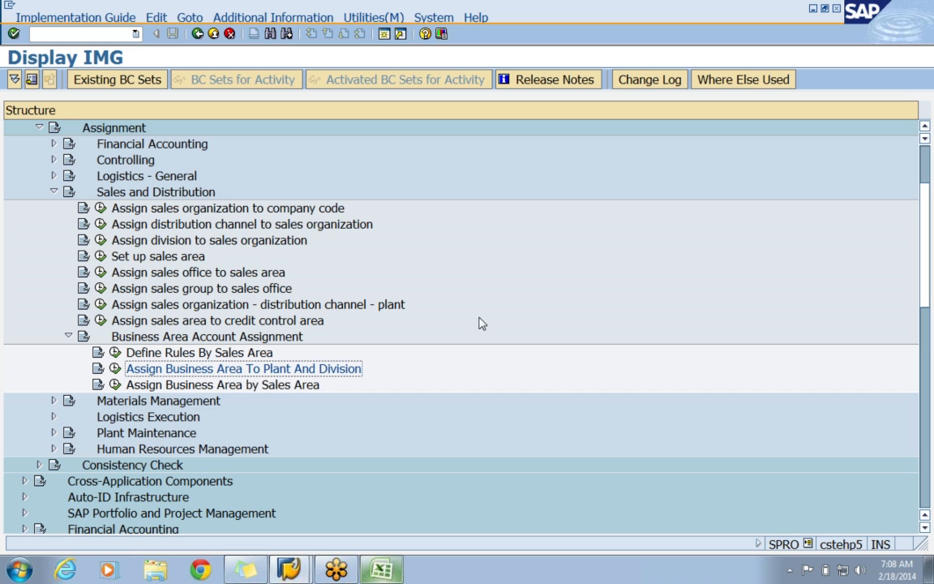
Go through the Sales and Distribution assignment activities one by one, from sales organization to business area by sales area, and collapse the node.
left_click(186, 207)
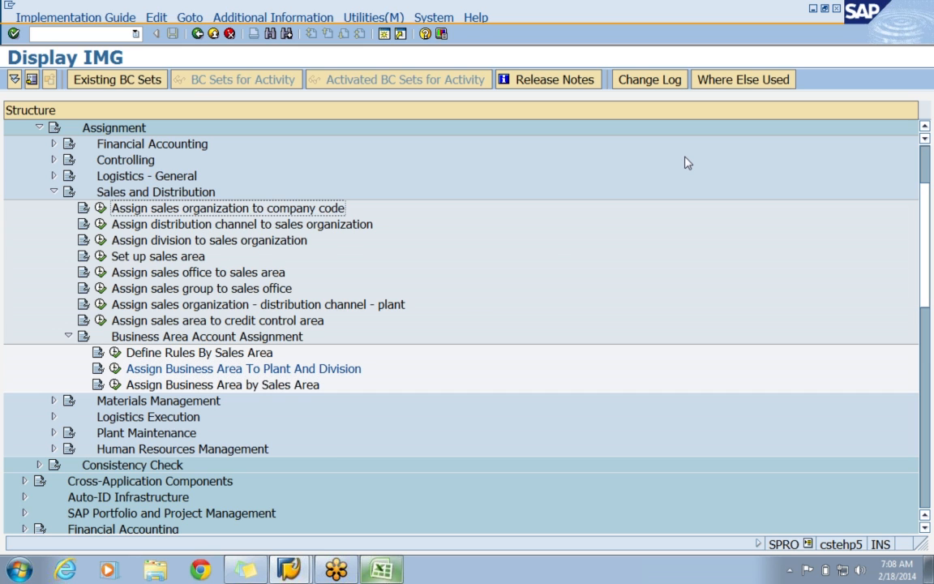
key("Down")
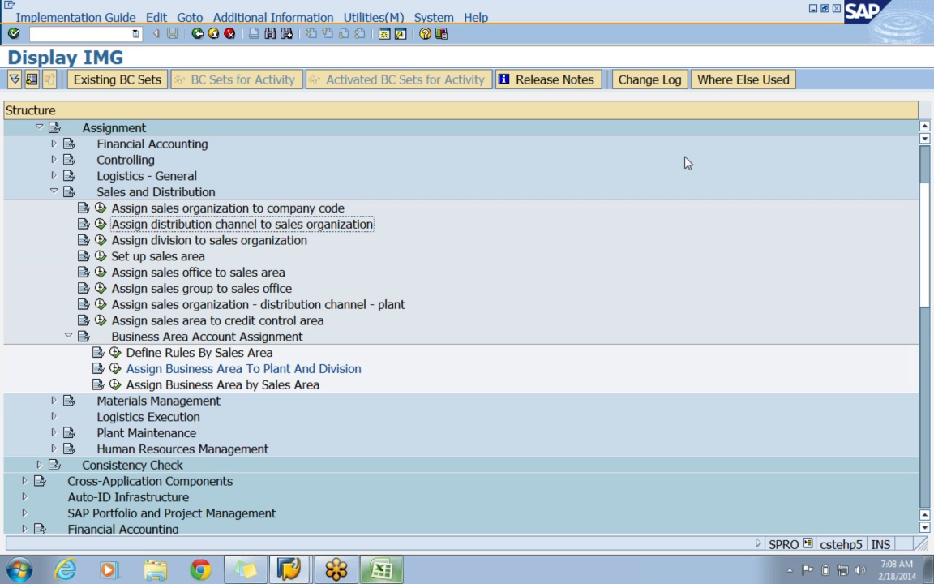
key("Down")
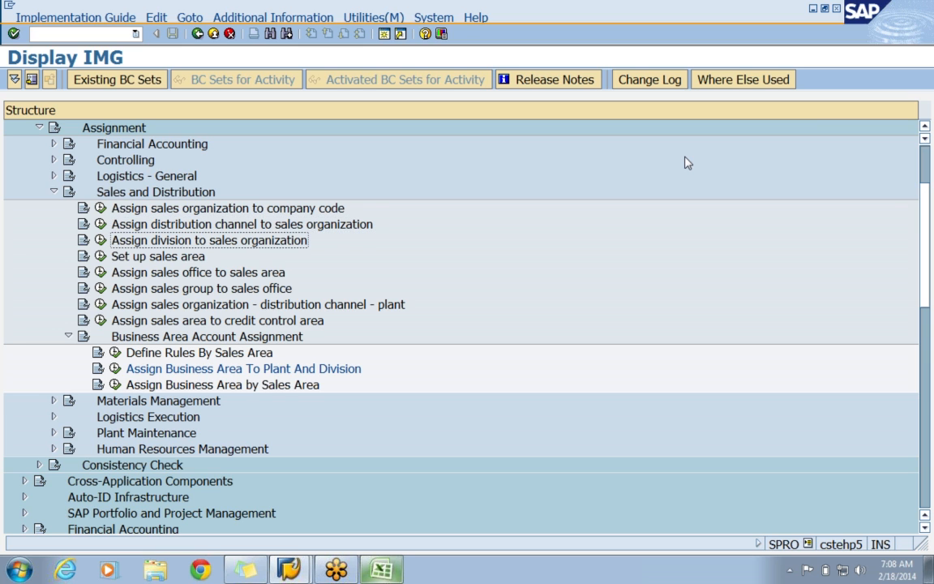
key("Down")
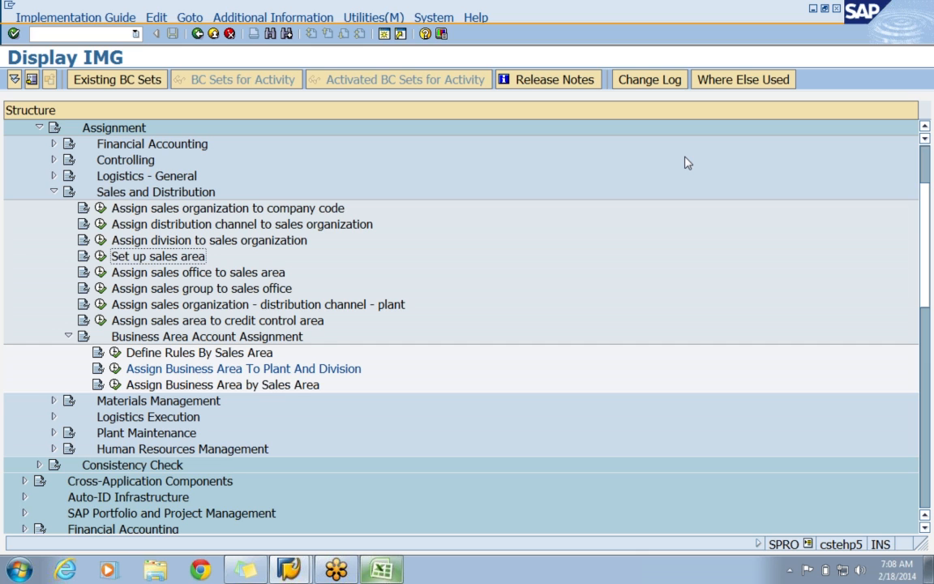
key("Down")
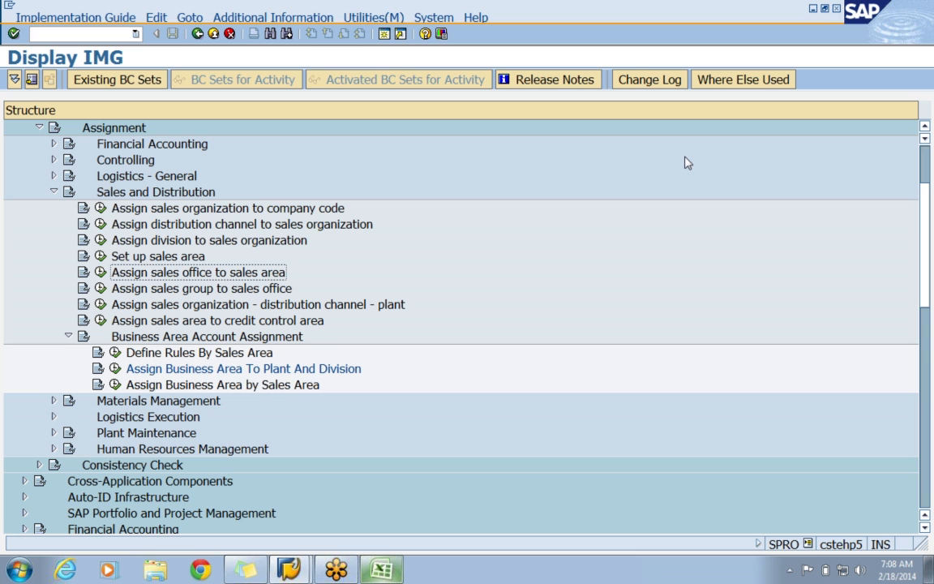
key("Down")
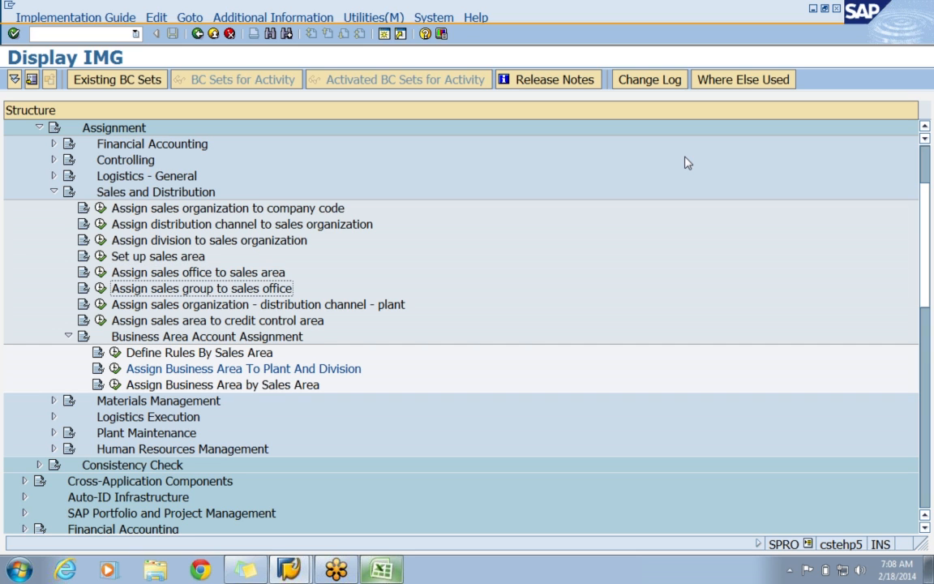
key("Down")
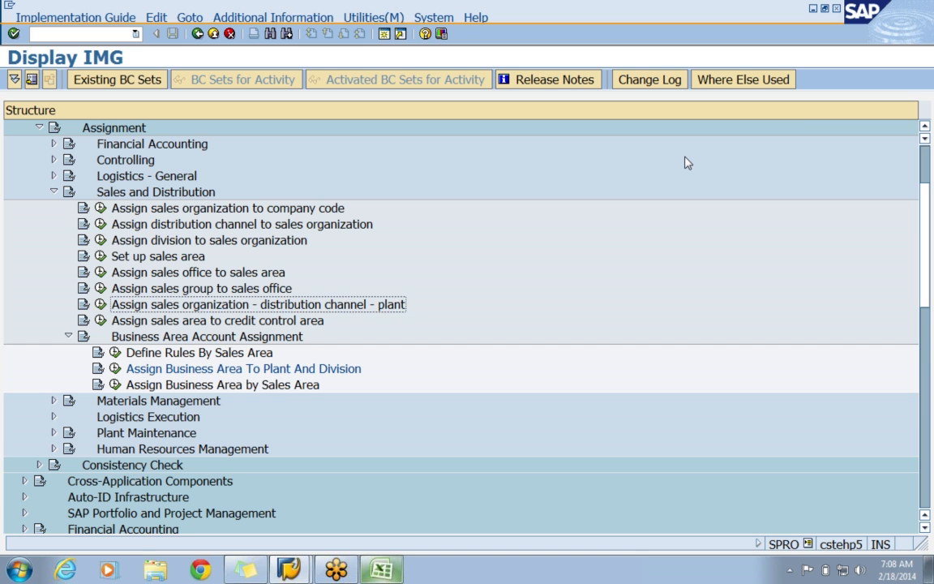
key("Down")
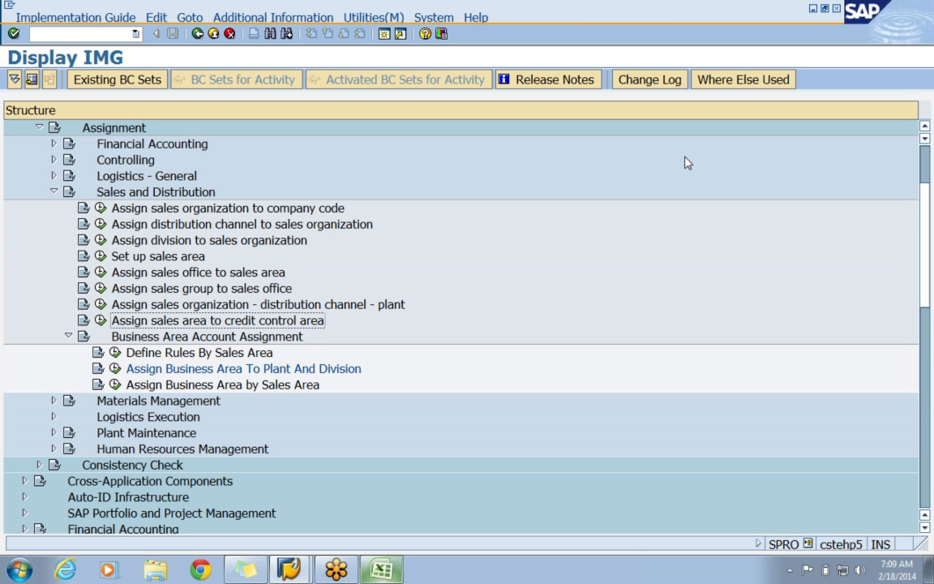
key("Down")
key("Down")
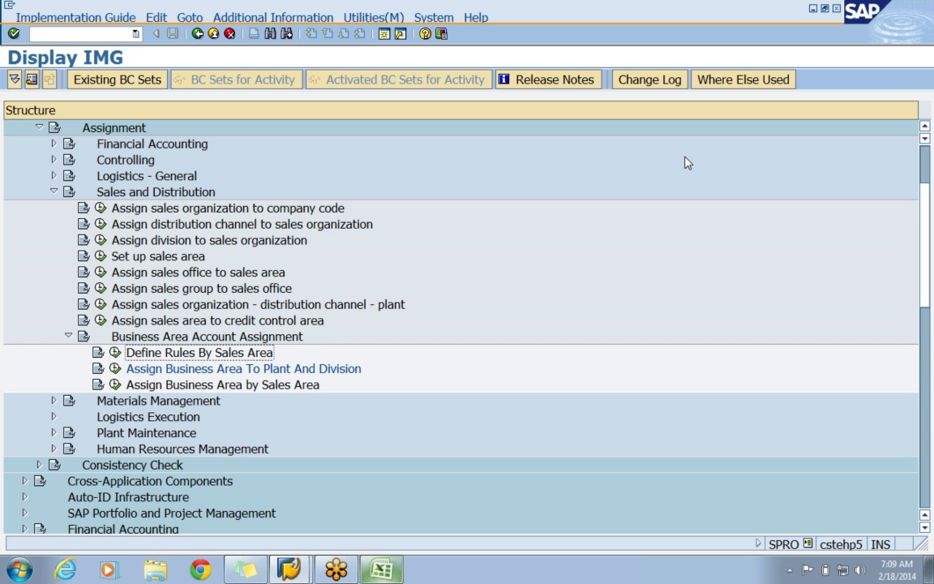
key("Down")
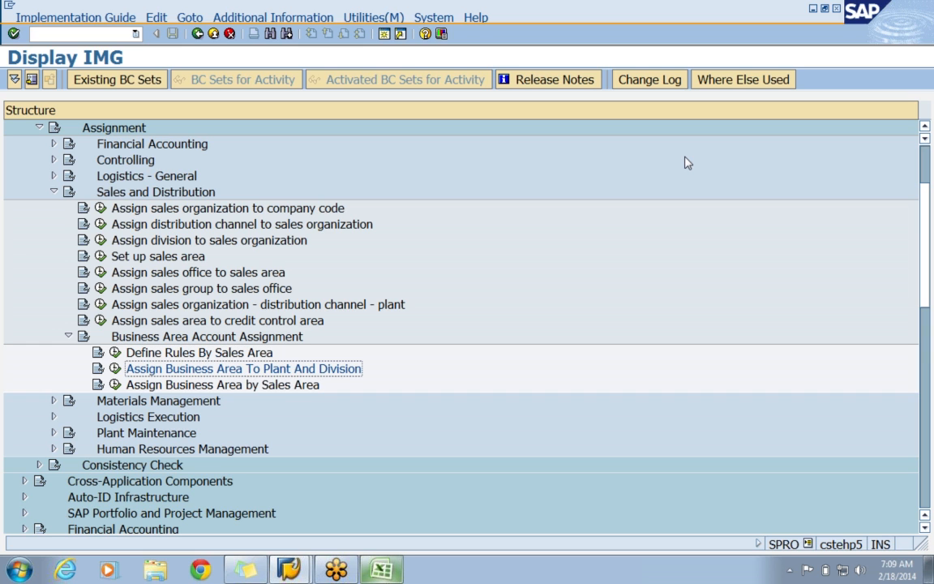
key("Down")
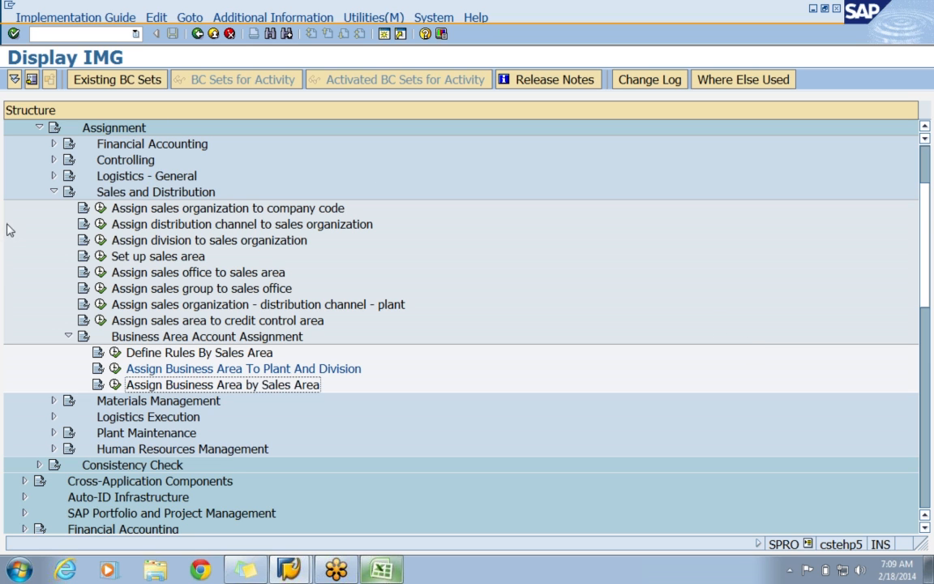
left_click(53, 191)
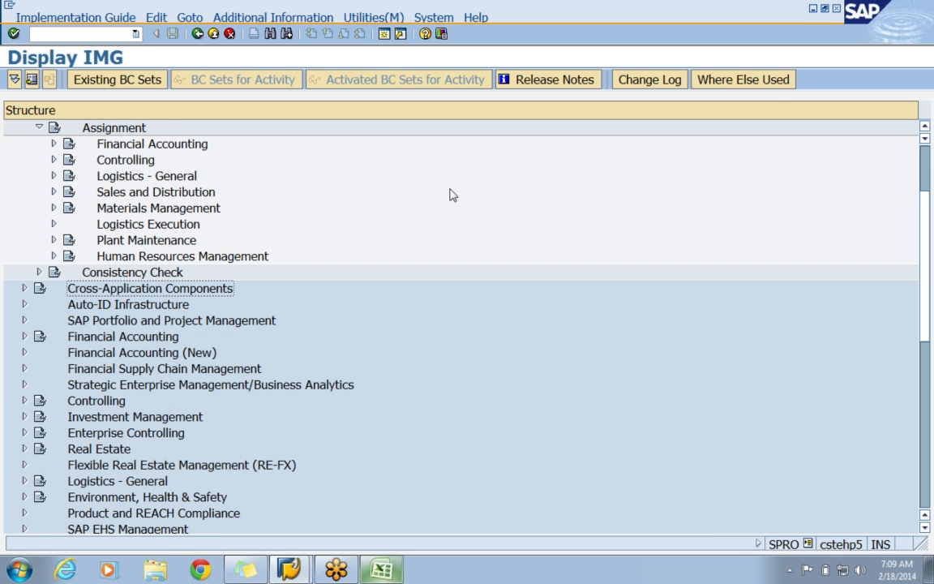
left_click(916, 35)
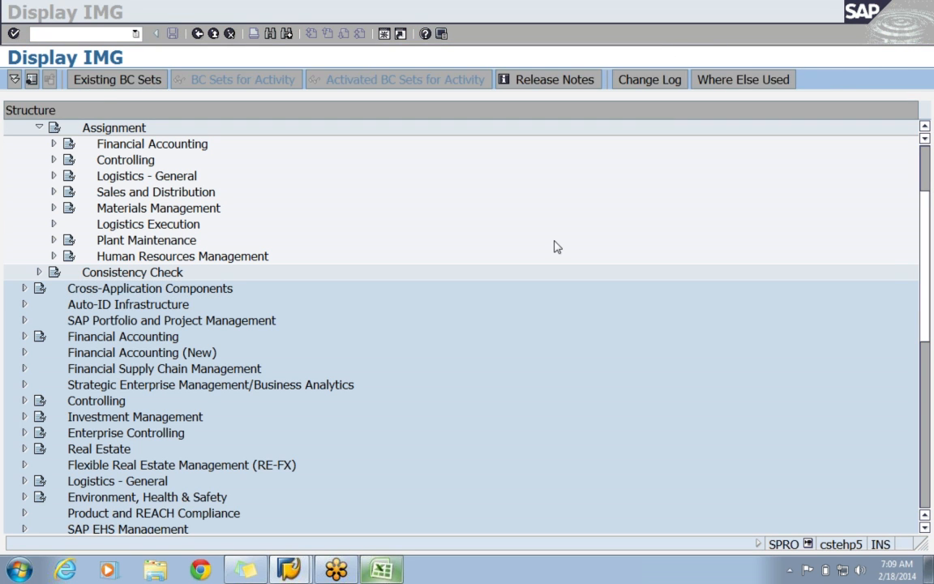
left_click(499, 217)
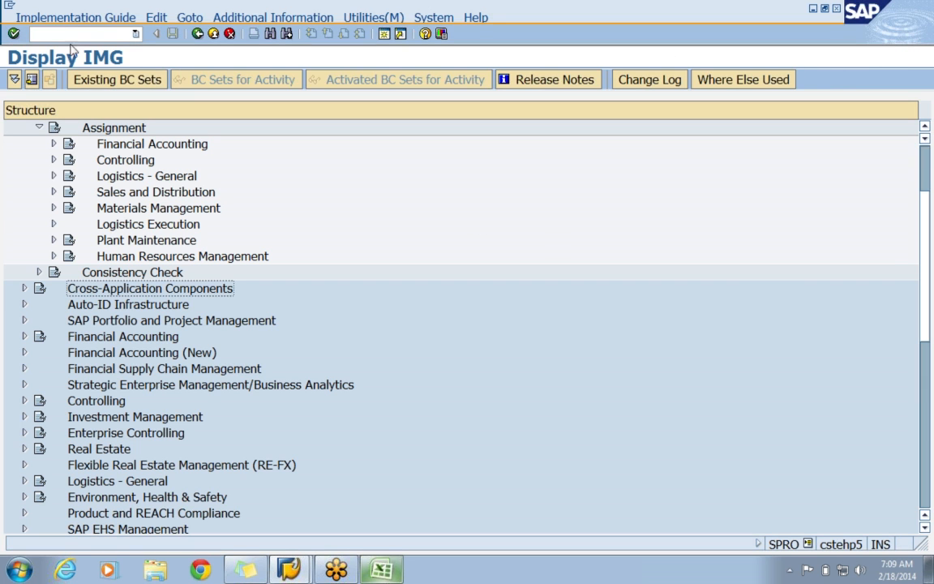
Switch to the CLASS 1 workbook in Excel and enter the note "EC01 --- TO VIEW ENTERPRISE STRUCTURE" in cell C50 of Sheet4.
left_click(381, 570)
scroll(392, 519, "down", 4)
scroll(392, 517, "down", 9)
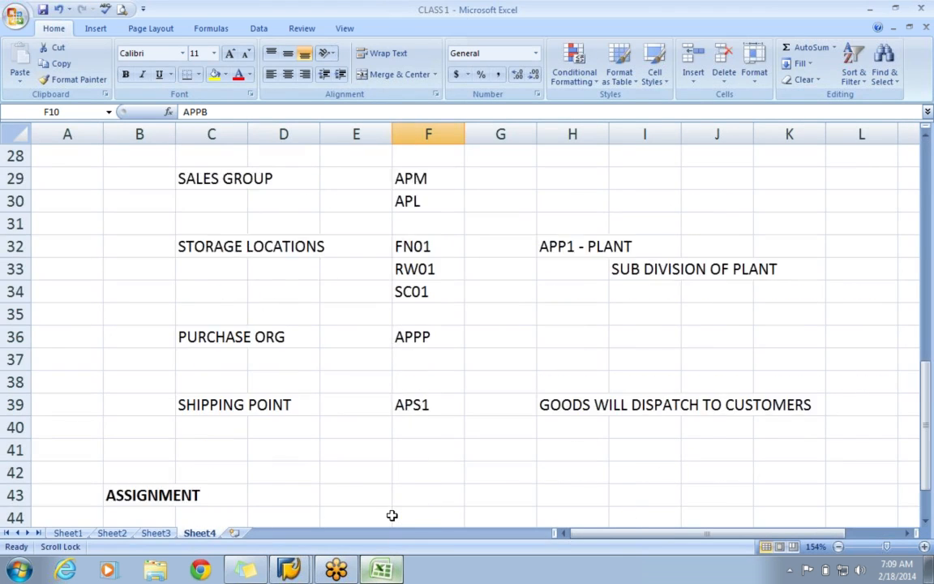
left_click(212, 374)
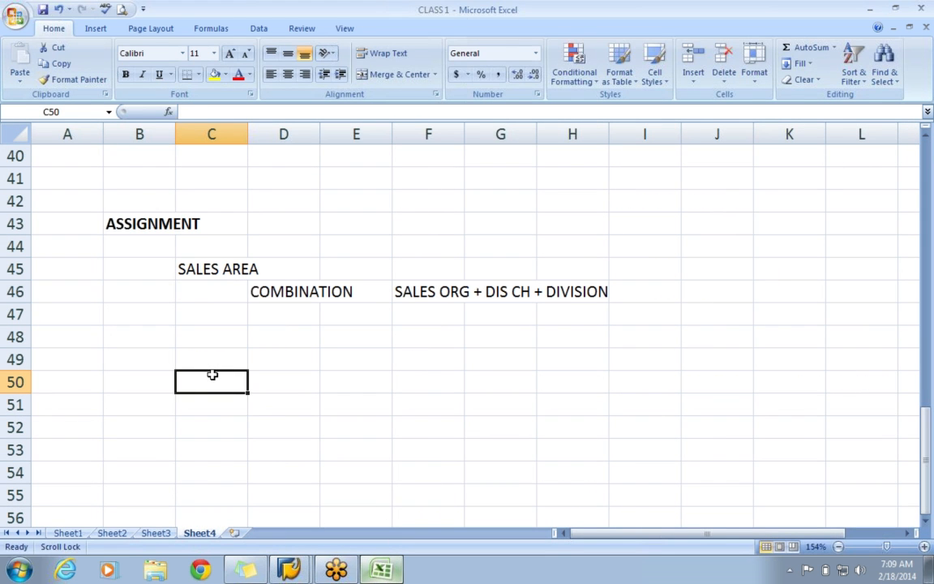
type("EC01 ")
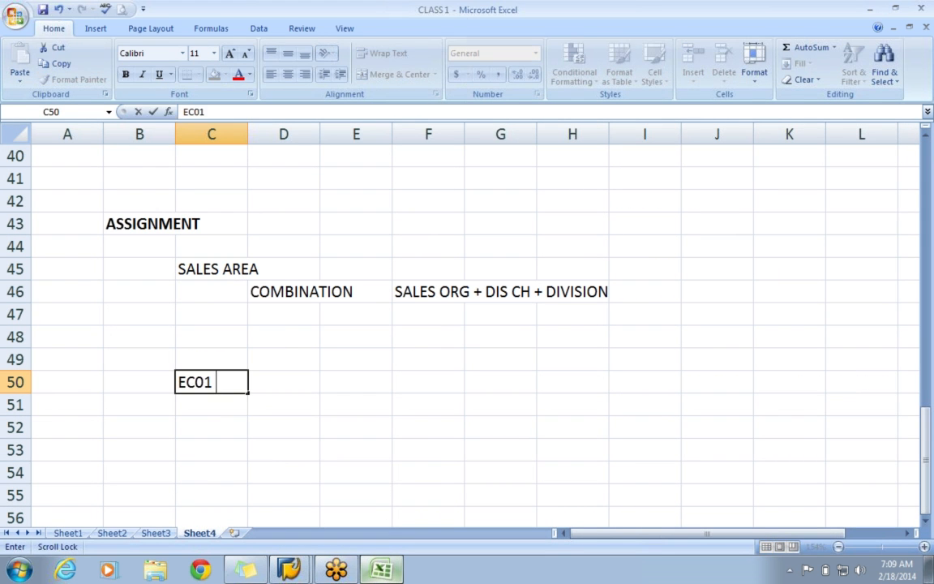
type("--- TO VIEW EN")
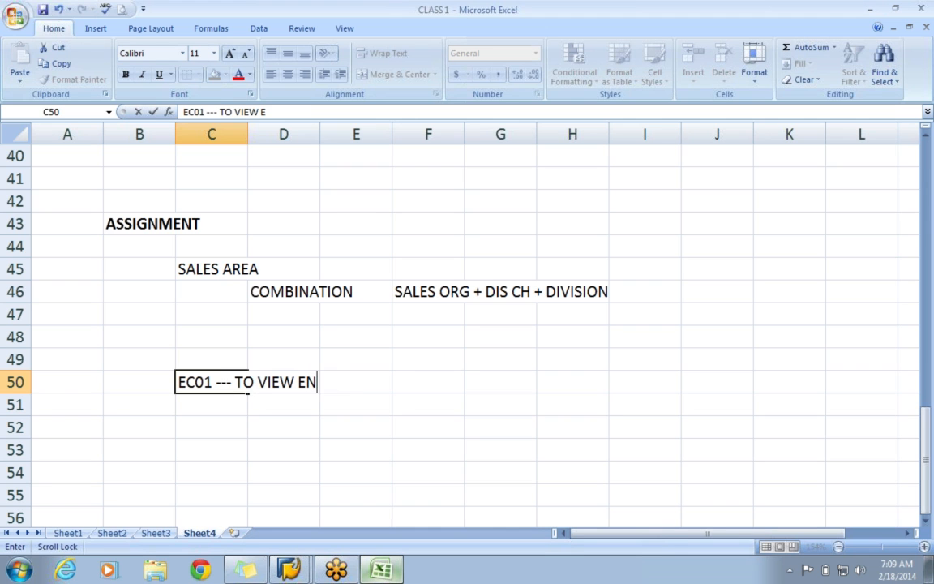
type("TERPRISE S")
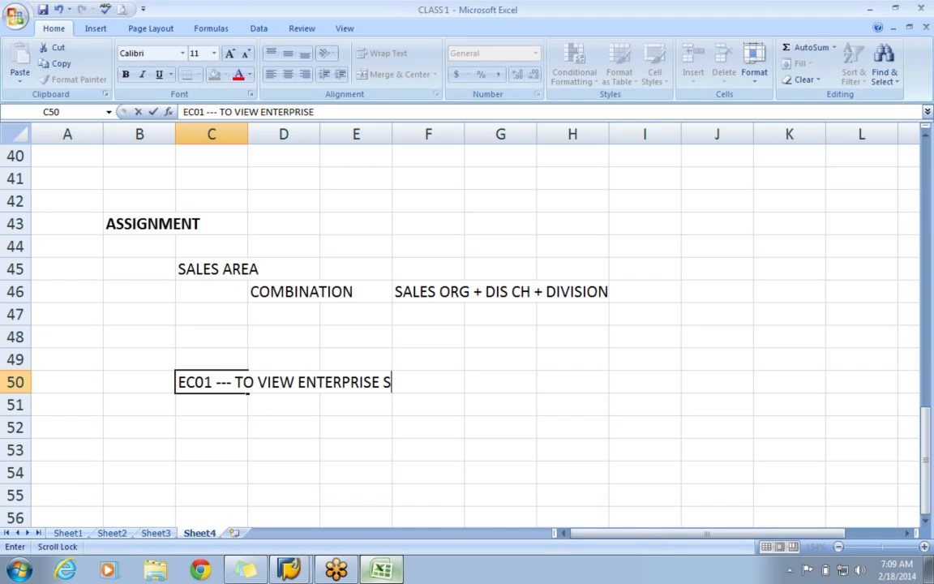
type("TRUCTURE")
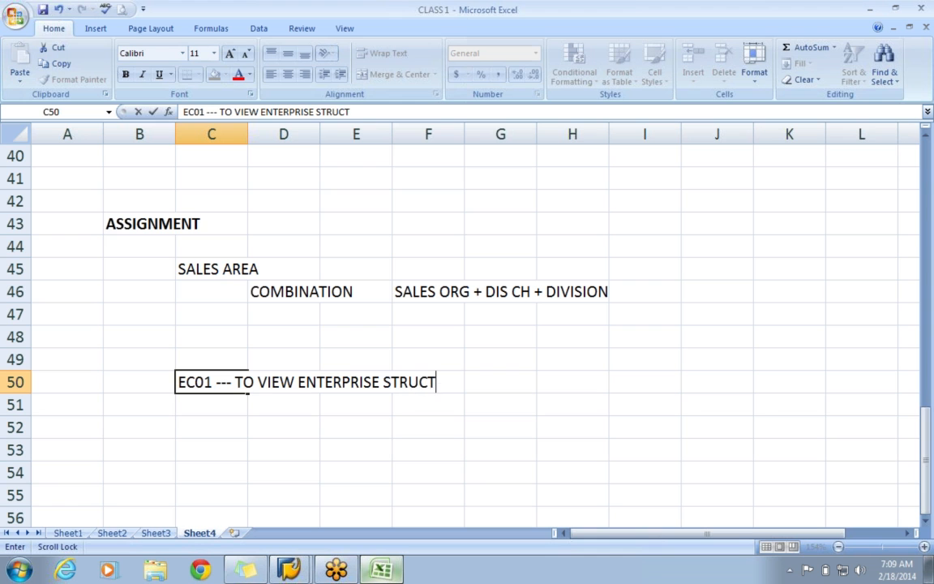
key("Return")
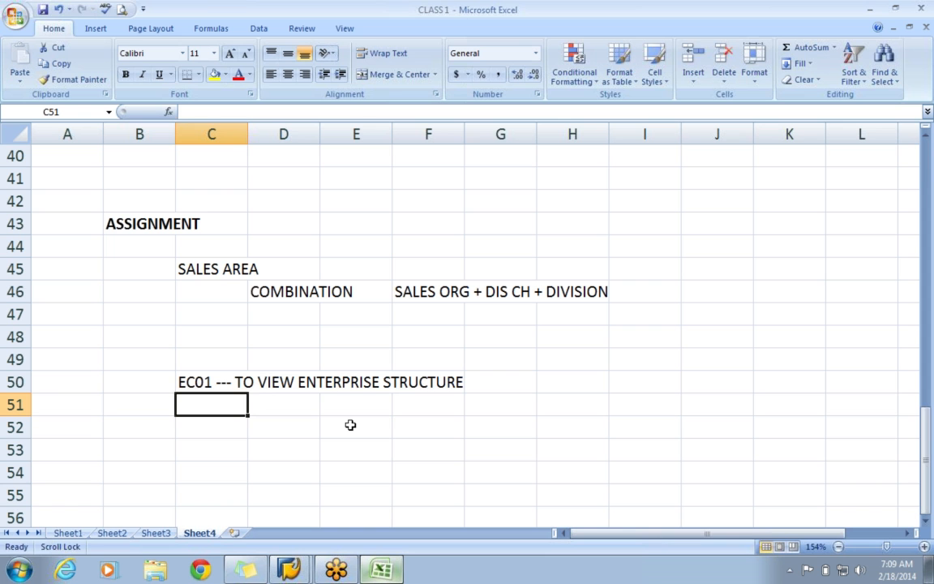
Switch back to SAP and start transaction EC01 in the current session, replacing the IMG structure.
key("alt+Tab")
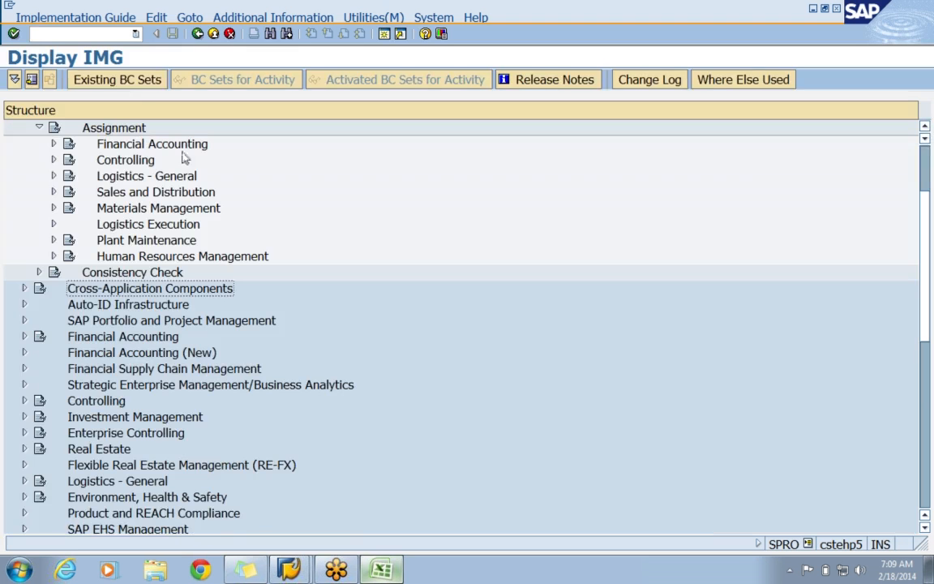
left_click(41, 32)
type("/nEC01")
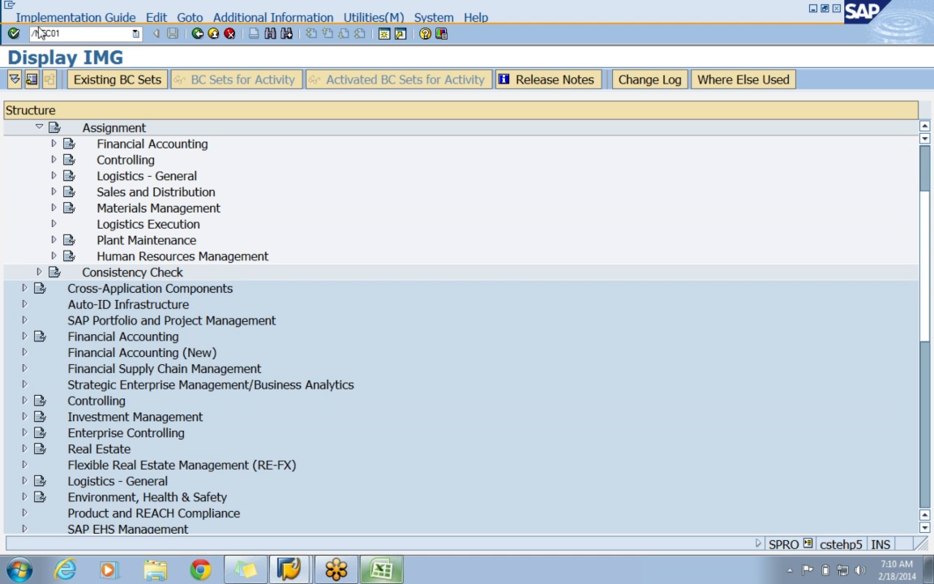
key("Return")
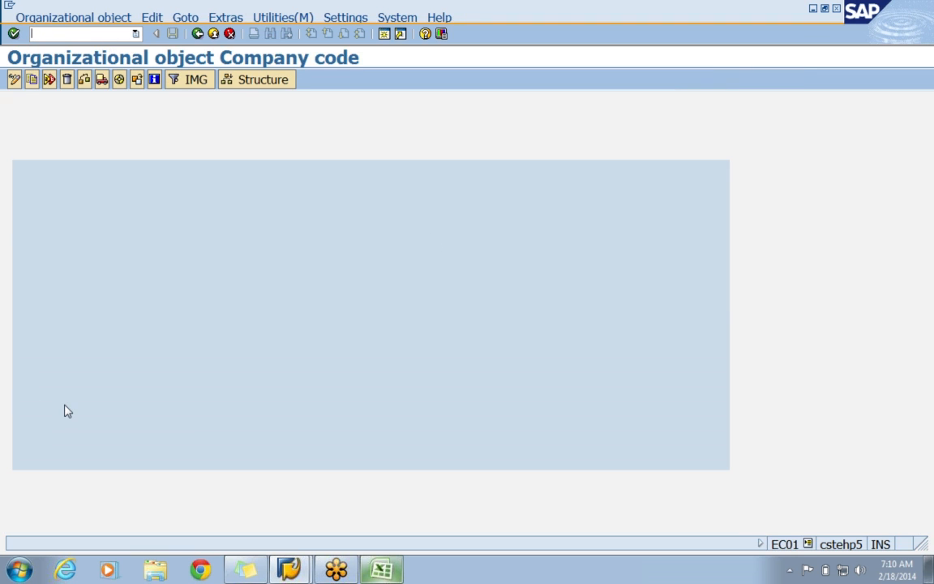
Open the company code organizational structure and start its navigation, accepting the help message.
left_click(243, 86)
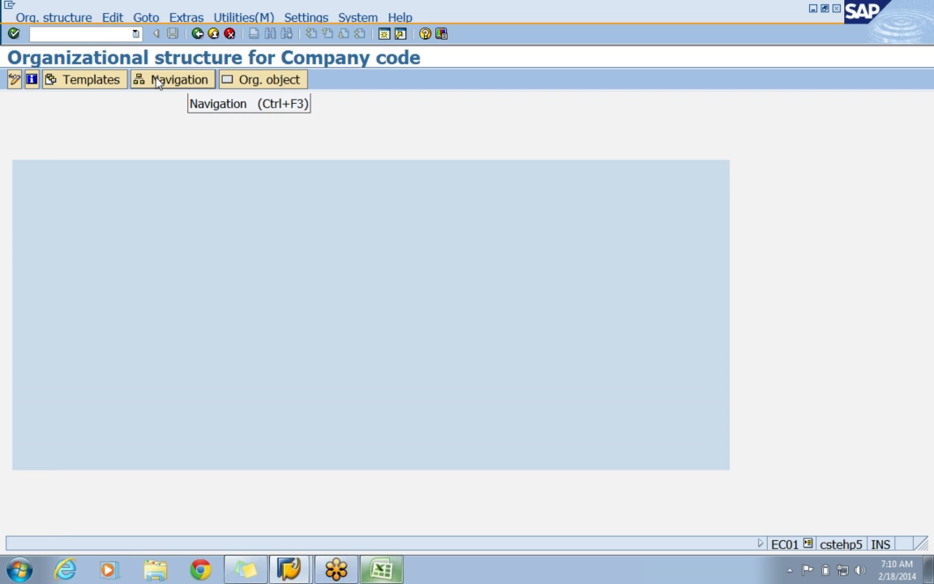
left_click(158, 83)
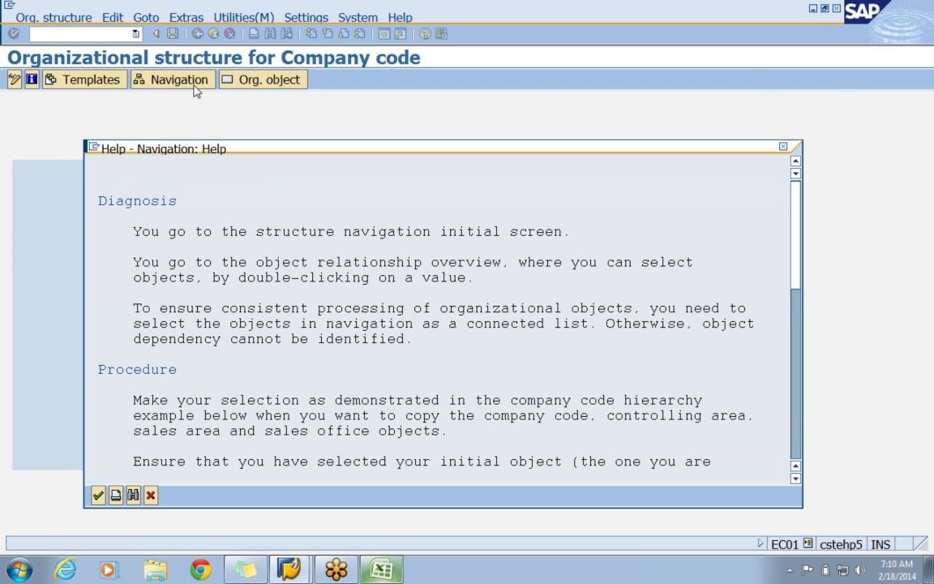
left_click(97, 495)
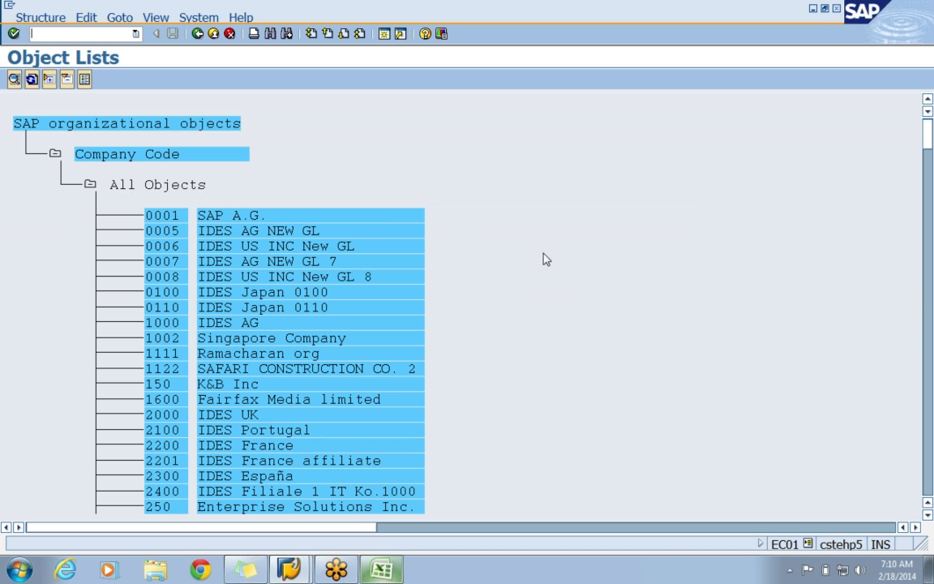
Find company code APIN in the list of organizational objects and display its structure.
left_click(270, 35)
type("APIN")
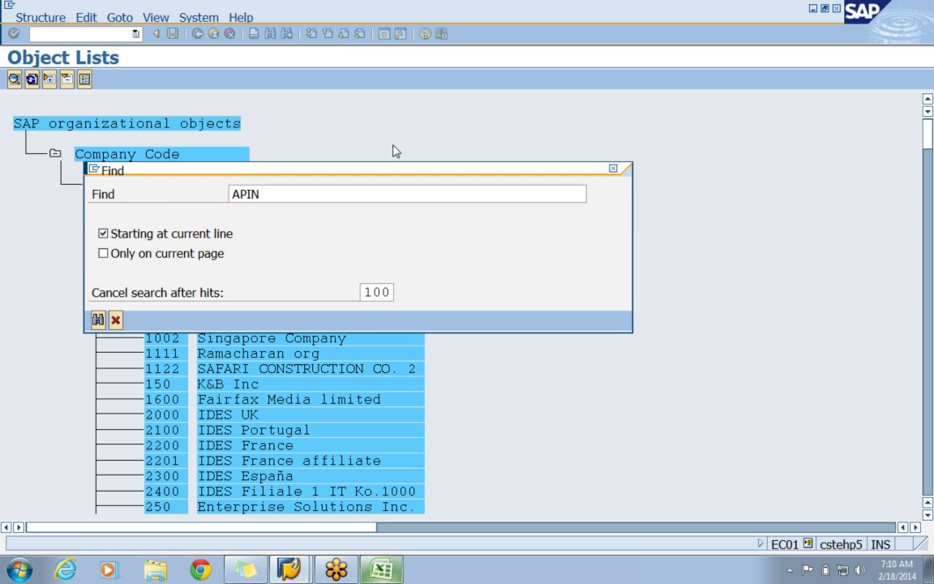
key("Return")
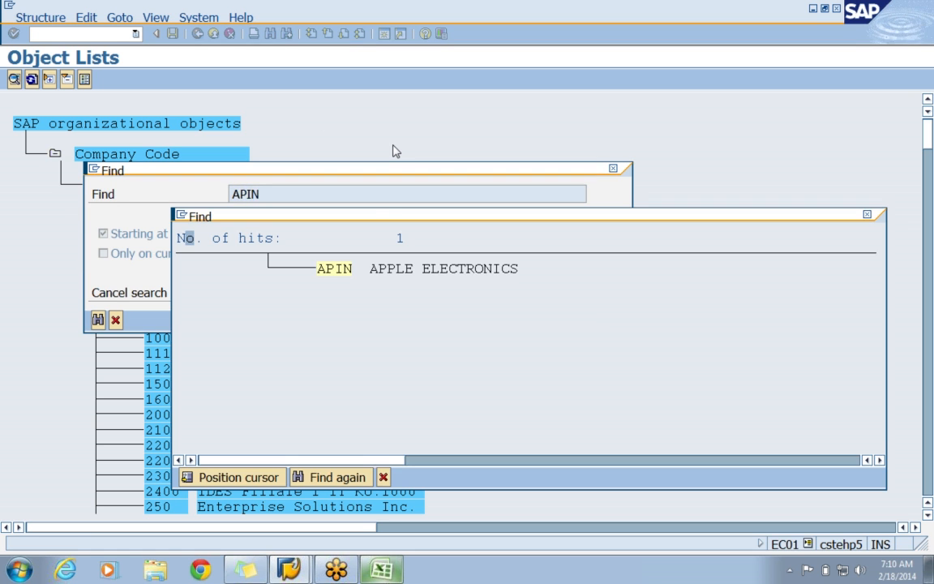
left_click(342, 275)
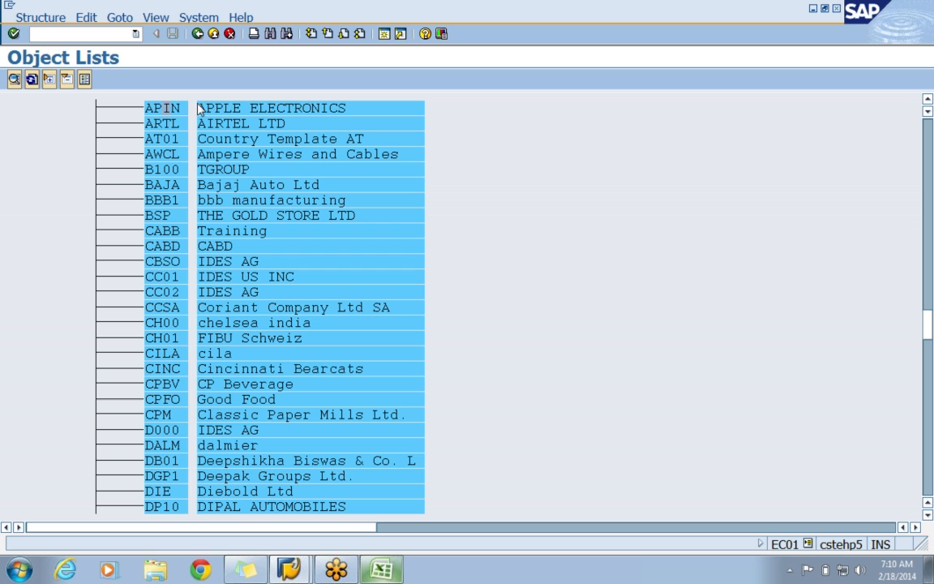
left_click(14, 79)
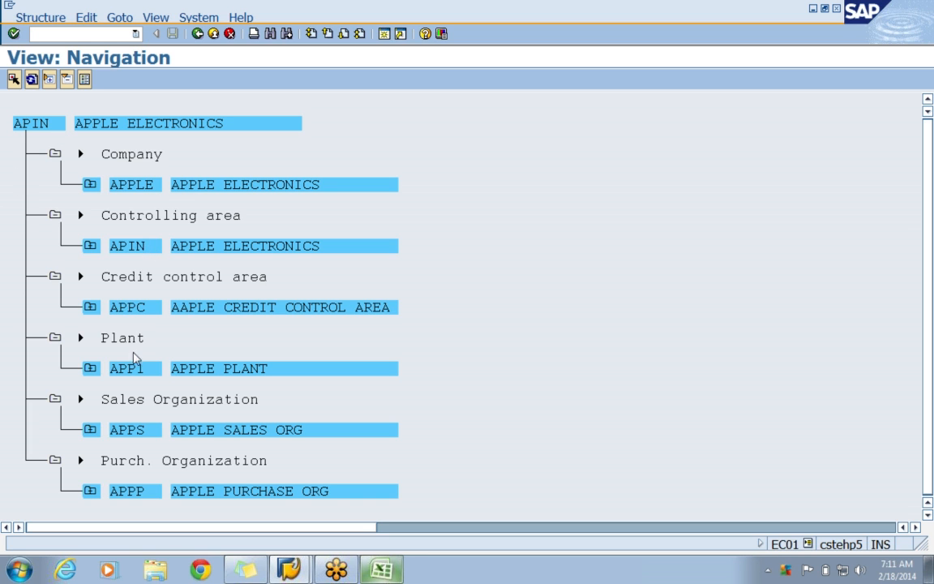
Expand sales organization APPS, its distribution chain APPSAR and plant APP1 below it to examine the assigned units.
scroll(136, 379, "right", 1)
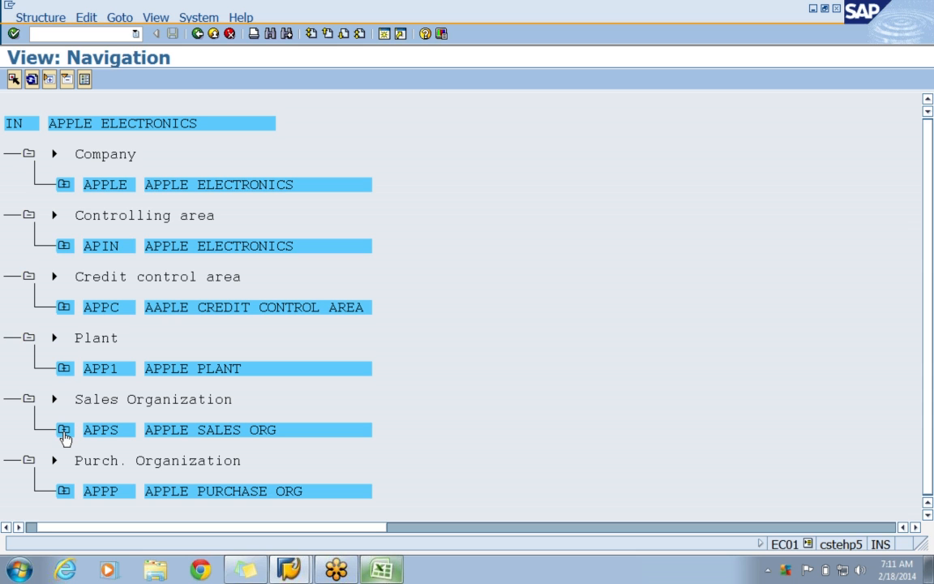
left_click(64, 431)
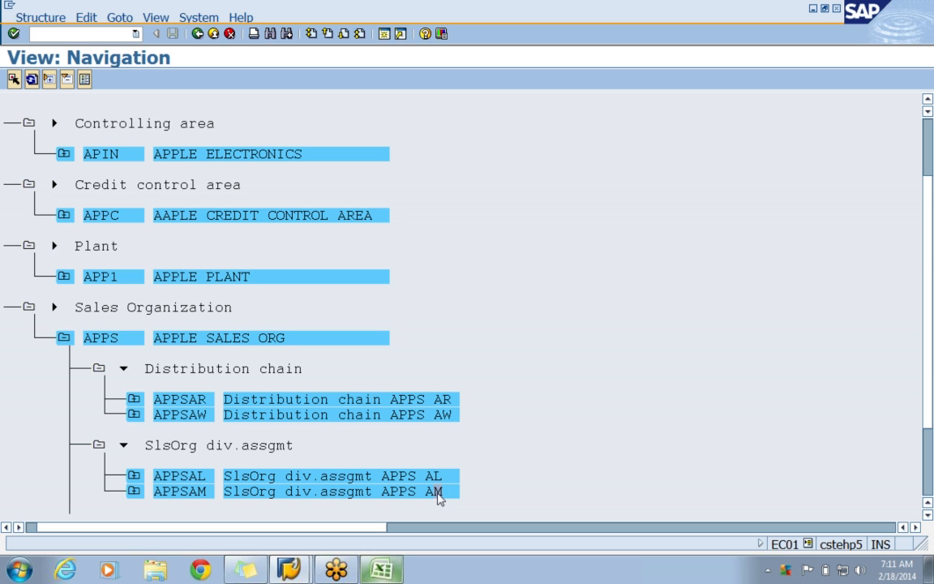
left_click(134, 398)
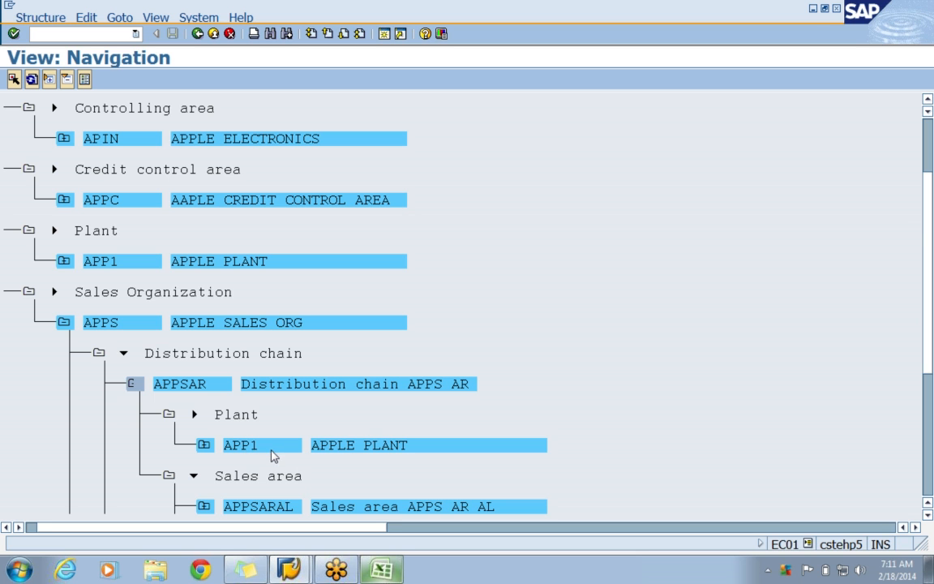
left_click(204, 446)
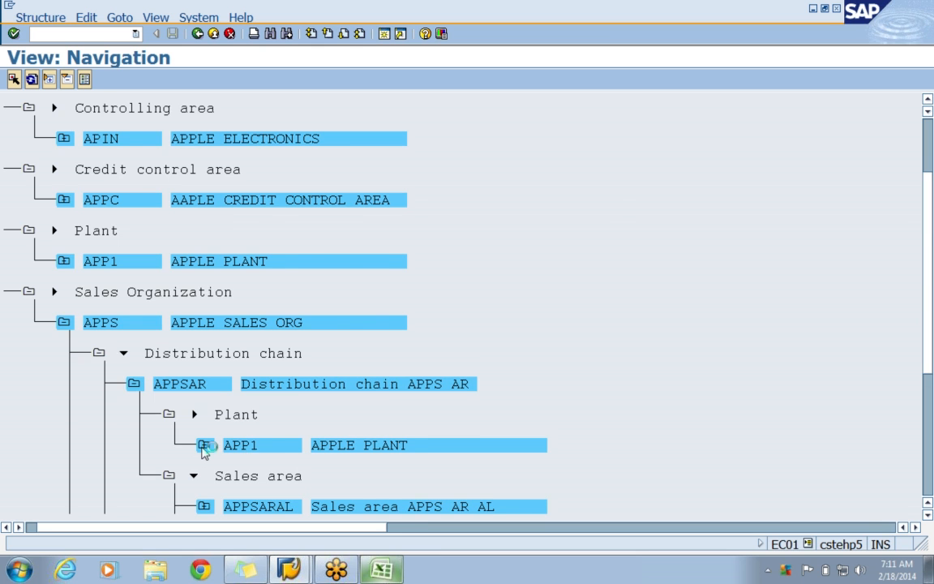